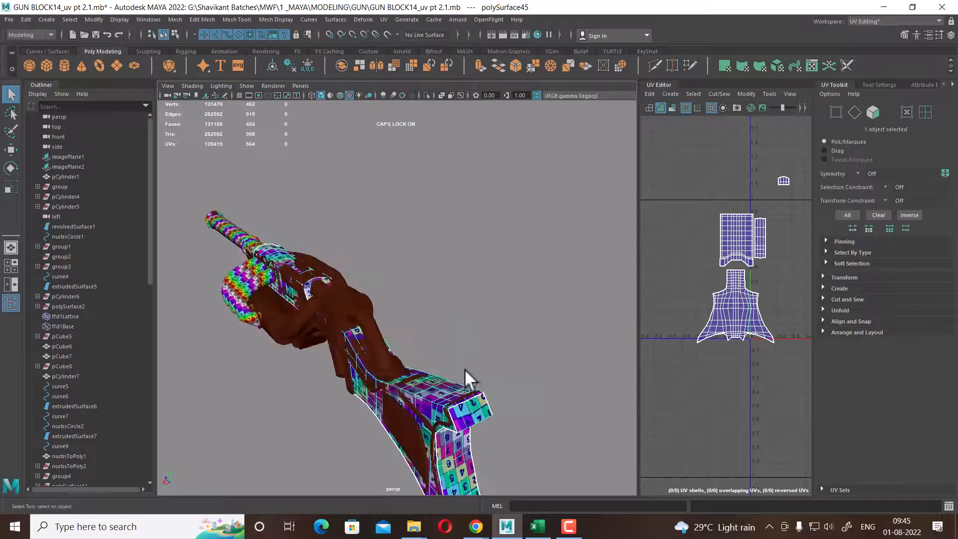
Hide everything except the selected gun stock body and widen the UV Editor next to the 3D view
key("alt+h")
scroll(720, 311, "down", 3)
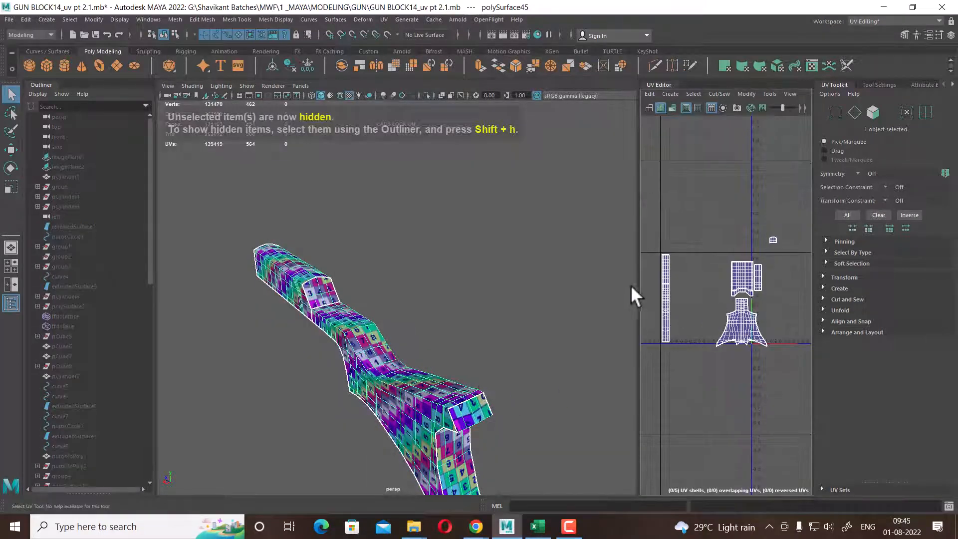
left_click_drag(636, 286, 580, 289)
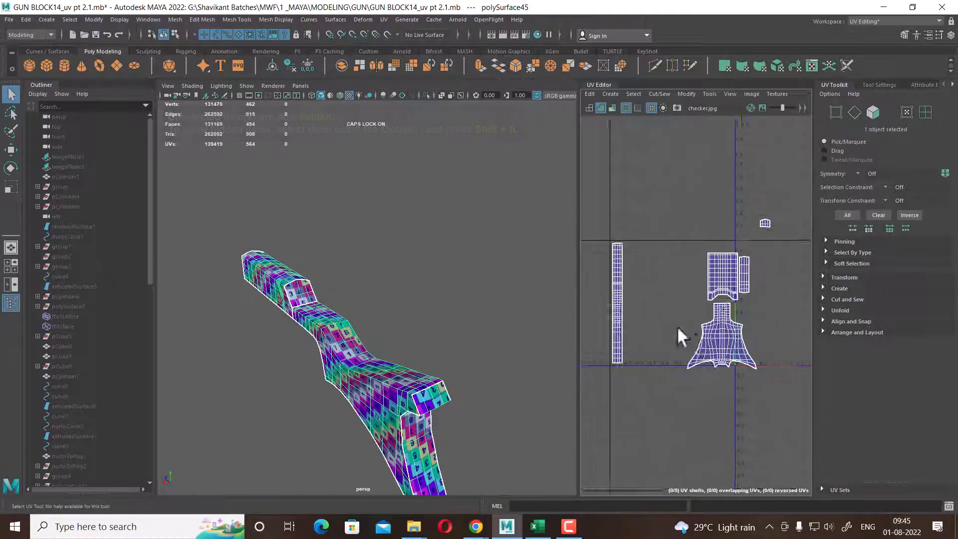
middle_click_drag(678, 325, 628, 295, "alt")
scroll(629, 297, "up", 1)
left_click_drag(365, 405, 397, 403, "alt")
scroll(396, 404, "up", 5)
middle_click_drag(397, 403, 397, 326, "alt")
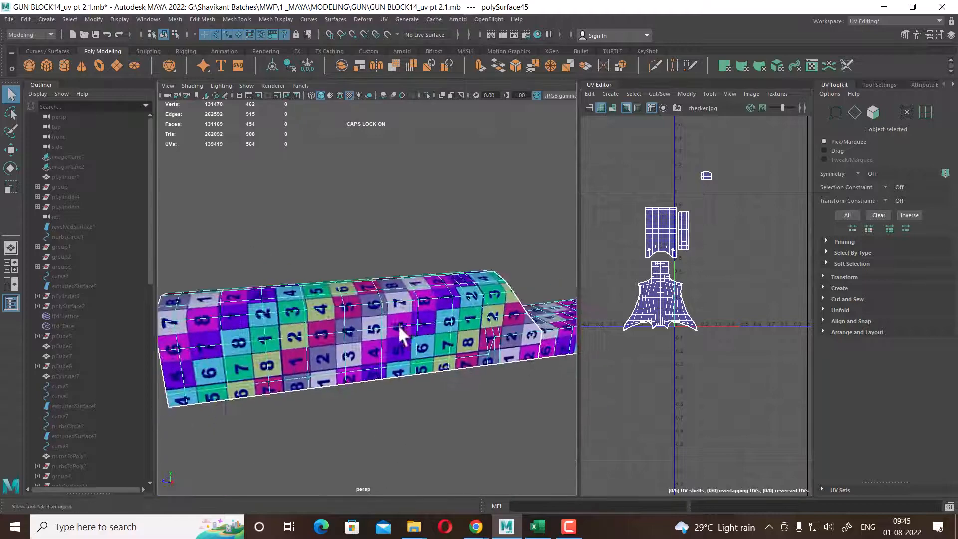
scroll(392, 317, "down", 3)
Open the GUN reference image from the GUN project folder over the scene and enlarge it to 150%
mouse_move(414, 525)
left_click(361, 477)
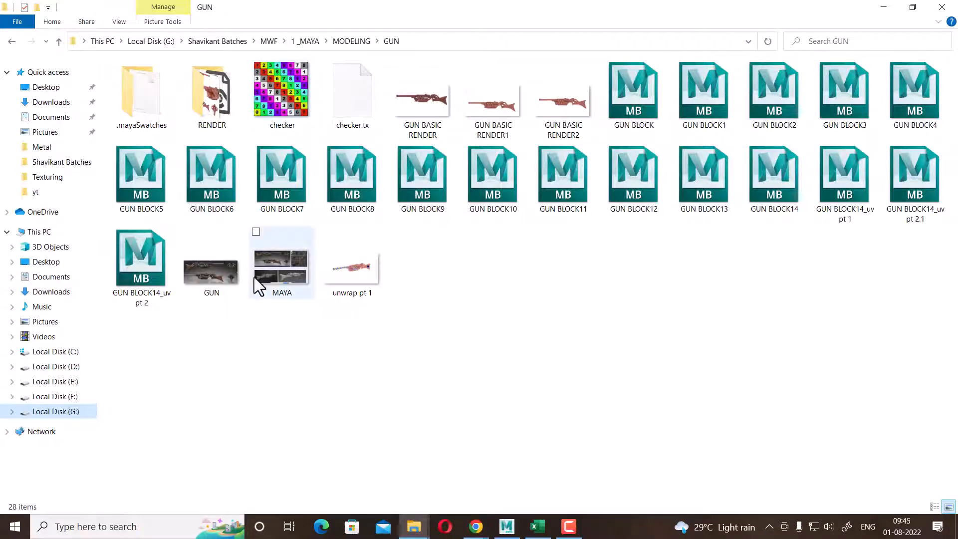
left_click(235, 274)
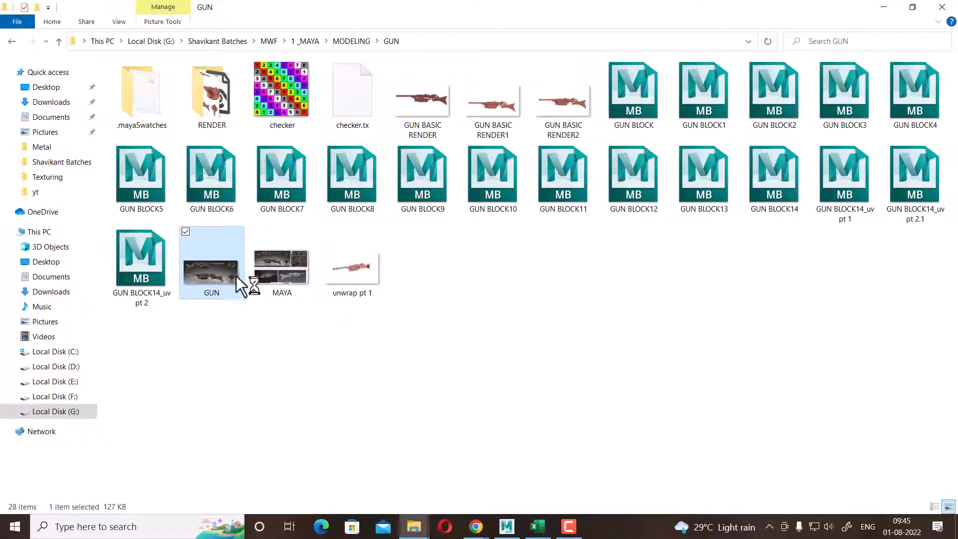
left_click(883, 7)
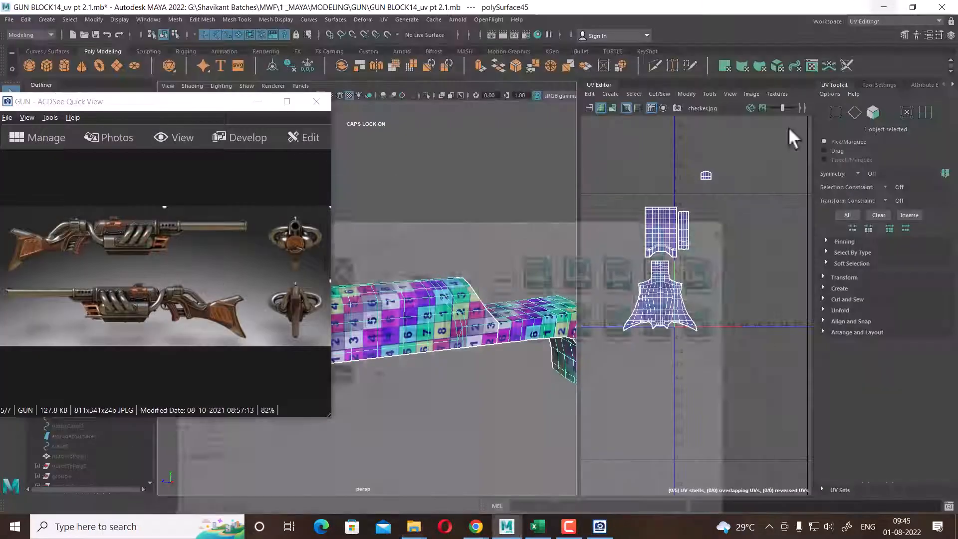
scroll(225, 300, "up", 4)
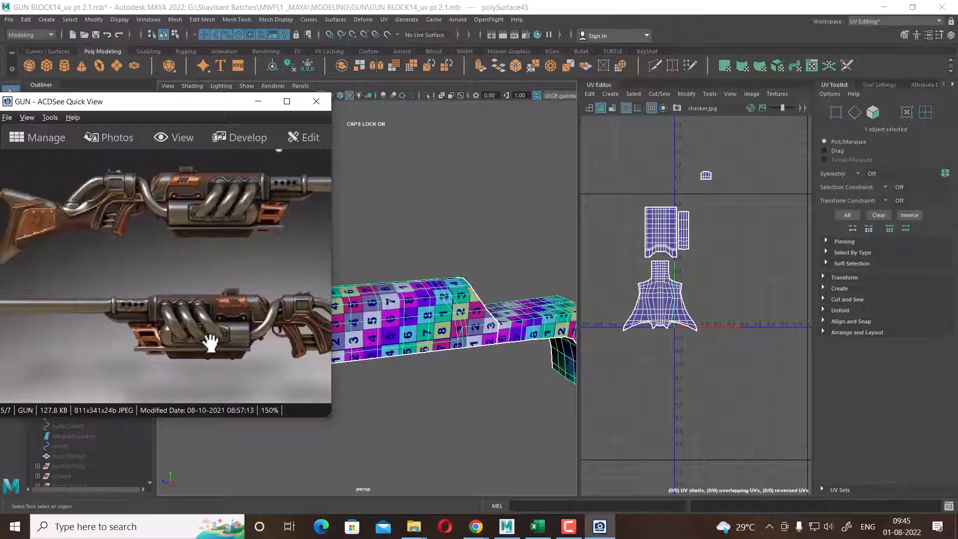
Pan the reference image to the gun body and reposition and resize its window so the stock model stays visible below
left_click_drag(172, 103, 278, 163)
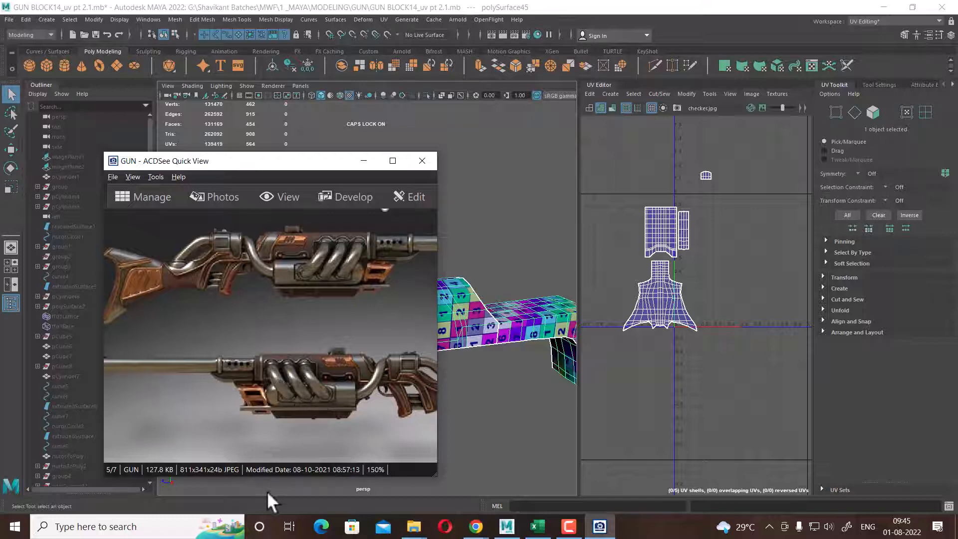
left_click_drag(387, 346, 303, 370)
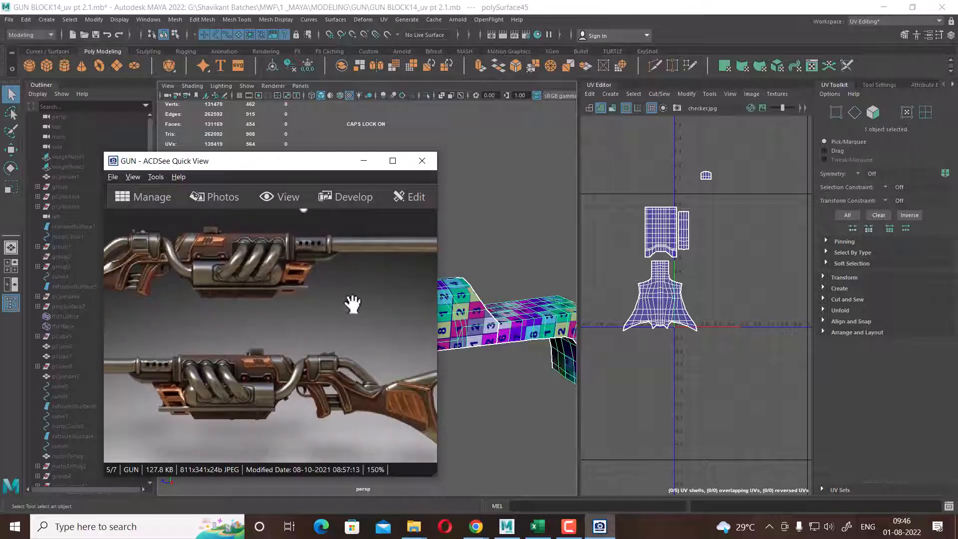
left_click_drag(269, 163, 193, 79)
left_click_drag(205, 300, 247, 302)
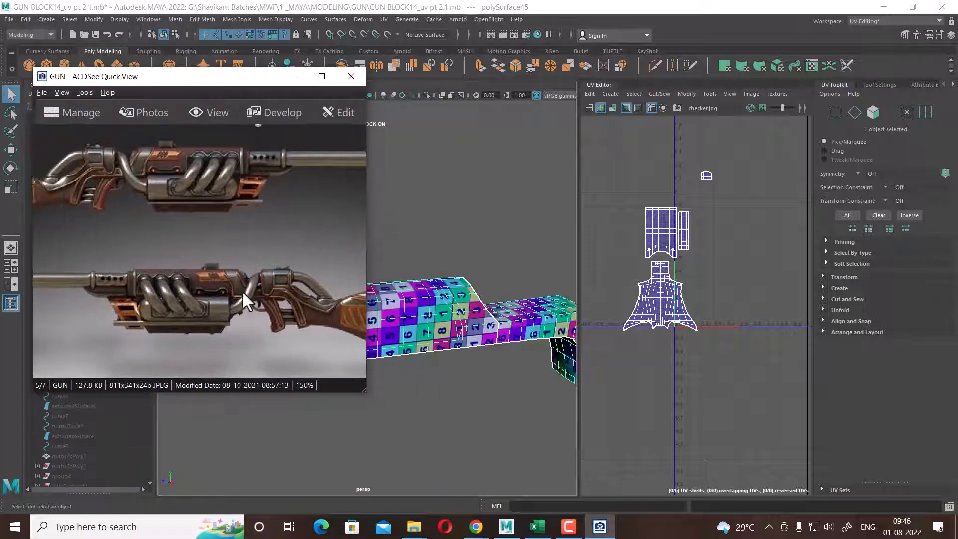
left_click_drag(365, 391, 426, 292)
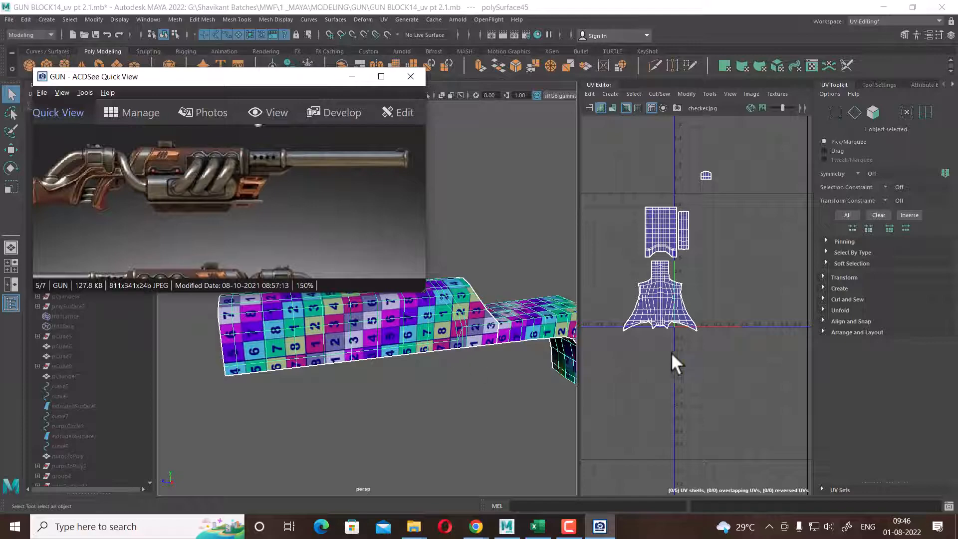
Select the faces of the three large UV shells and move them beside the long strip shell within its tile
left_click_drag(486, 368, 656, 369, "alt")
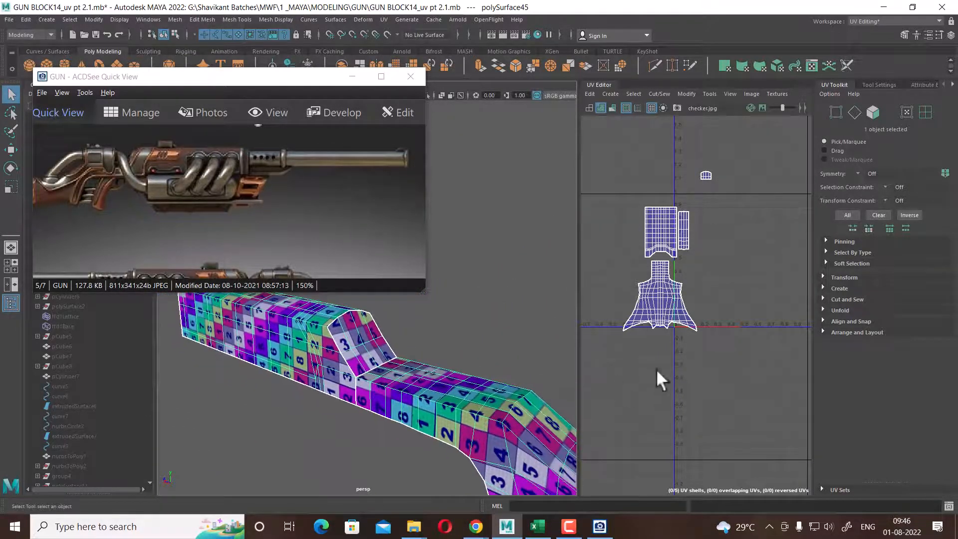
middle_click_drag(684, 337, 701, 372, "alt")
scroll(702, 372, "up", 5)
middle_click_drag(704, 316, 729, 378, "alt")
scroll(729, 378, "down", 5)
right_click(740, 291)
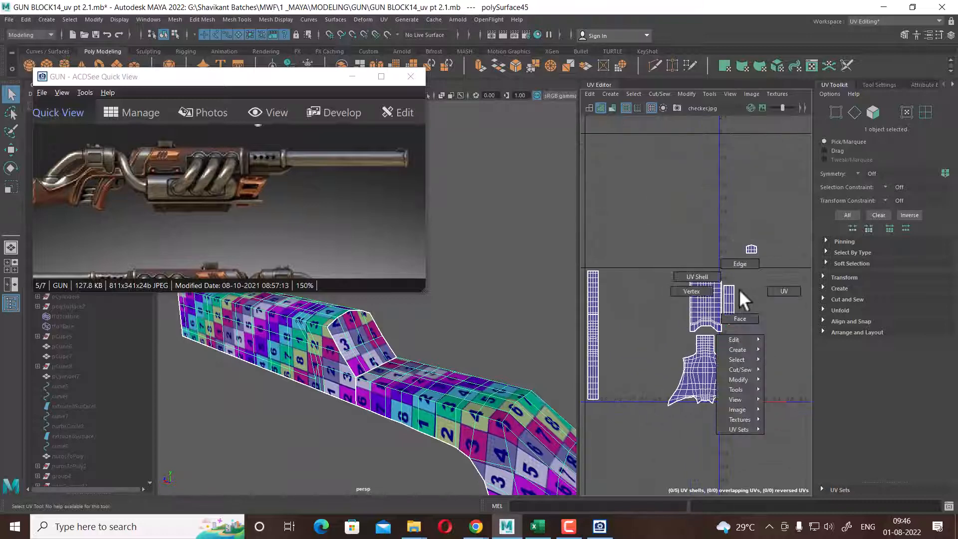
right_click_drag(738, 289, 738, 330)
left_click_drag(762, 279, 650, 440)
scroll(740, 394, "down", 4)
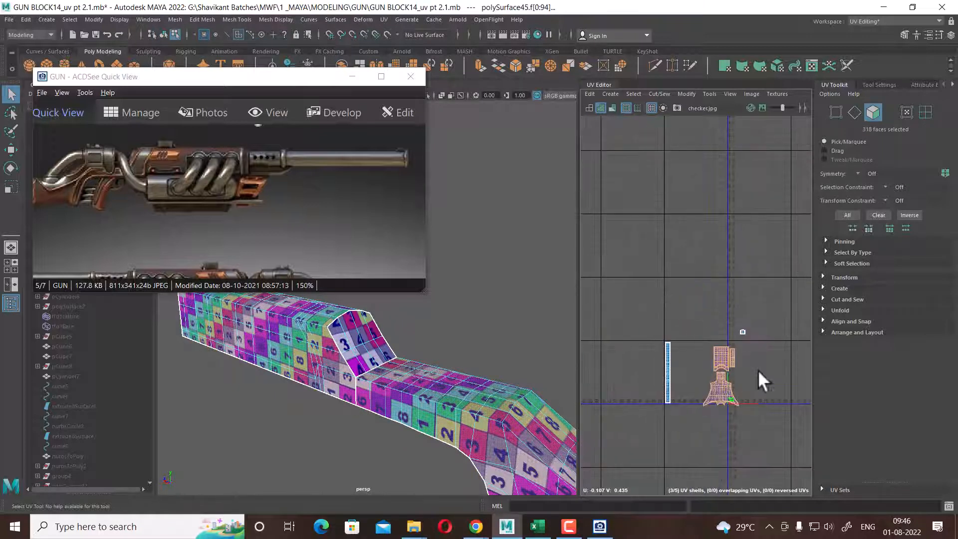
scroll(720, 370, "up", 3)
key("w")
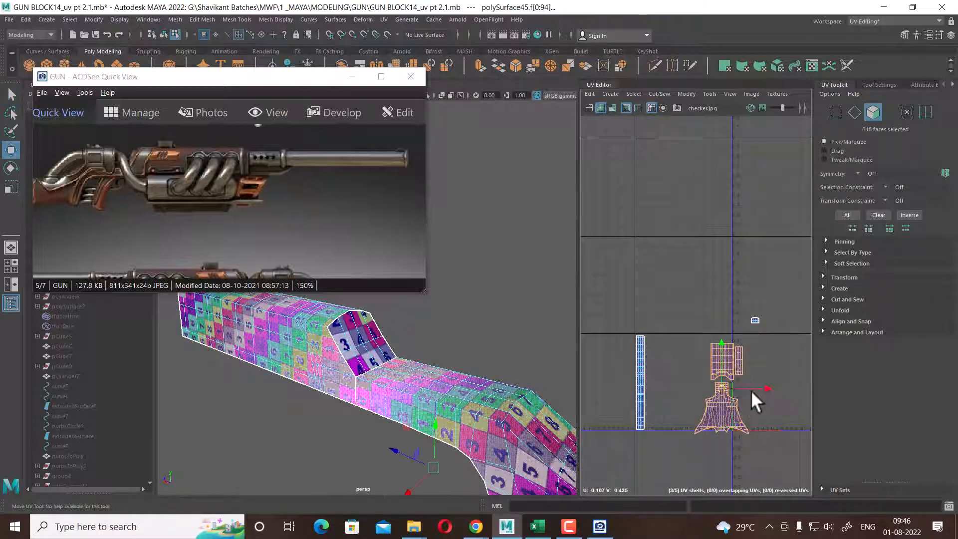
right_click_drag(729, 364, 729, 378, "ctrl")
left_click_drag(767, 387, 721, 385)
scroll(710, 382, "up", 3)
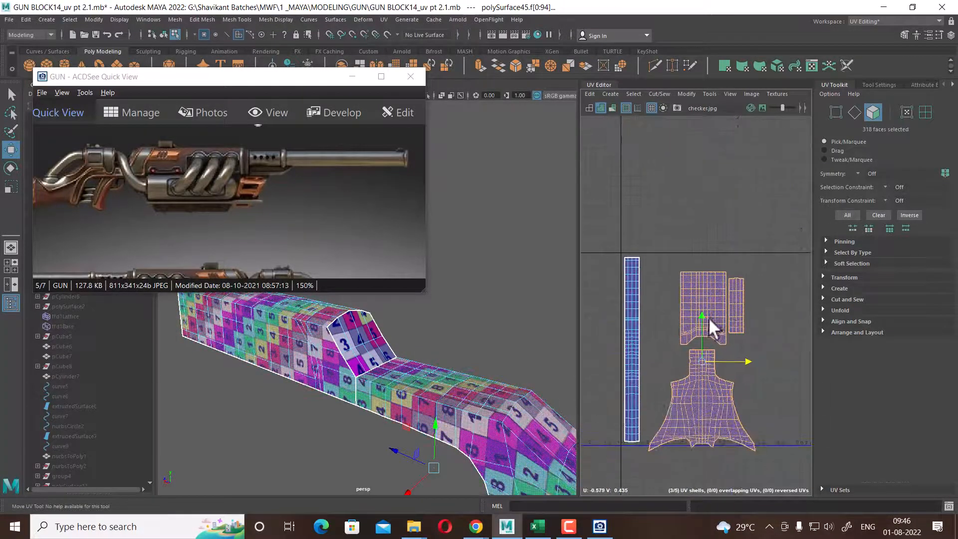
left_click_drag(700, 317, 700, 306)
Move the small cap's UV shell in among the other shells in their tile and select all five shells
left_click_drag(506, 427, 646, 418, "alt")
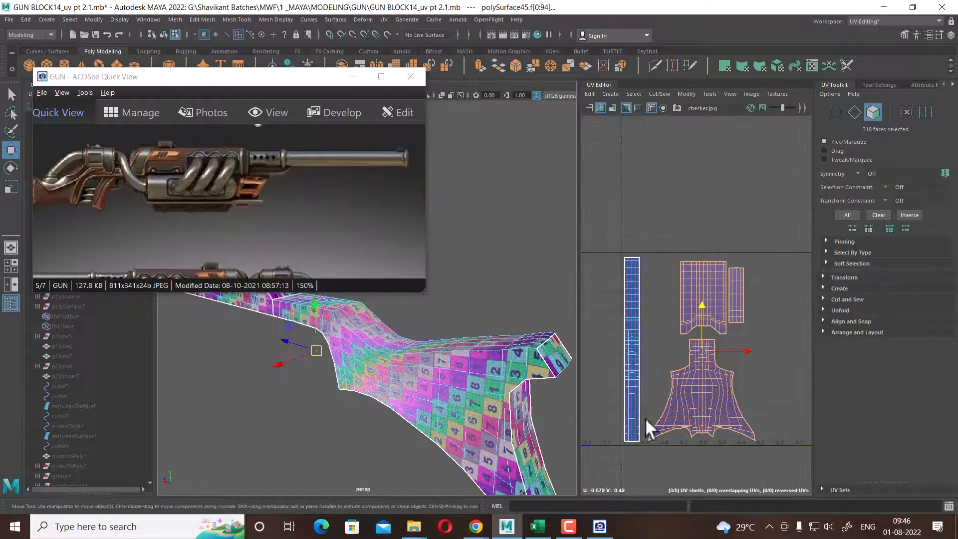
left_click(762, 387)
middle_click_drag(761, 400, 653, 397, "alt")
scroll(668, 384, "down", 2)
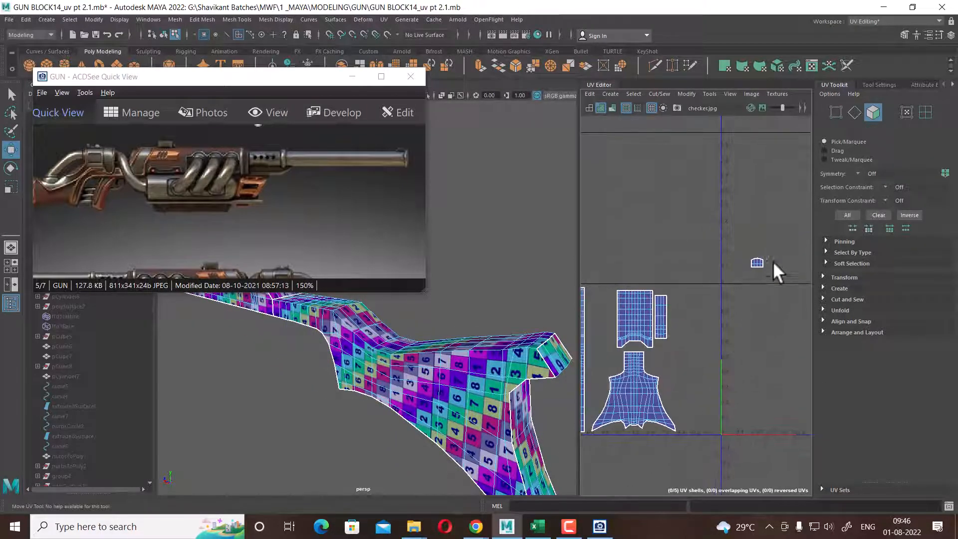
left_click_drag(773, 260, 741, 270)
scroll(683, 310, "down", 3)
scroll(736, 350, "up", 1)
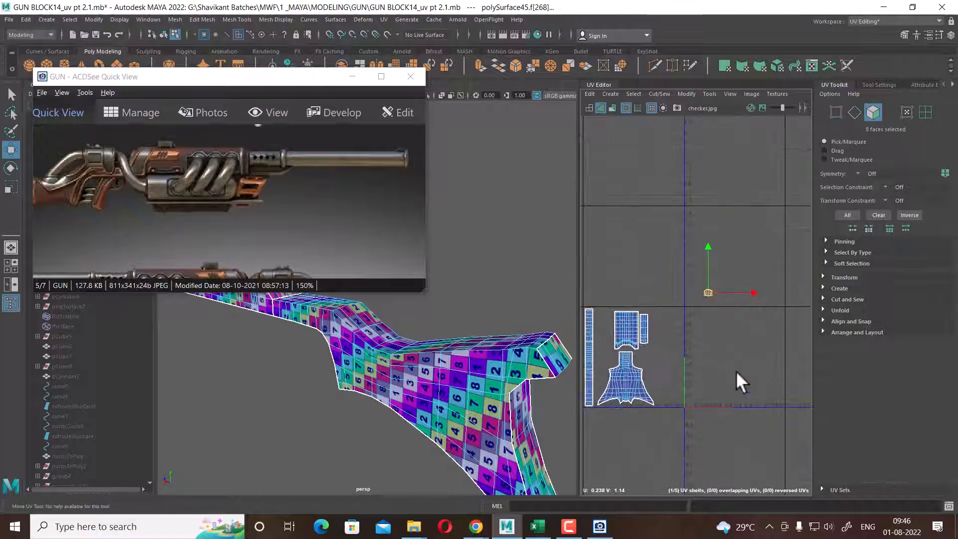
left_click_drag(704, 295, 645, 355)
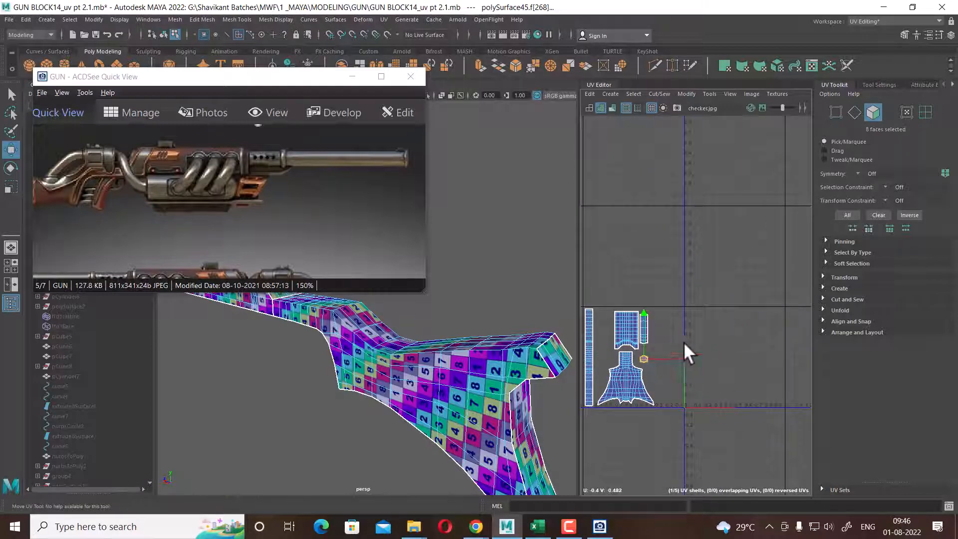
middle_click_drag(684, 342, 746, 312, "alt")
left_click_drag(752, 243, 640, 445)
scroll(539, 430, "down", 5)
Shrink the reference image window, move it above the stock model and pan the picture to the wooden stock
left_click_drag(503, 417, 418, 226, "alt")
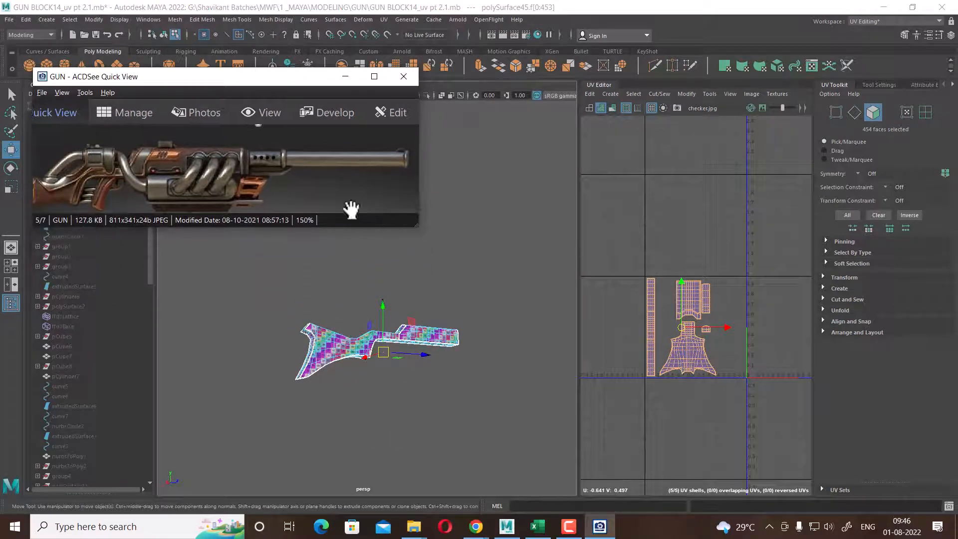
left_click_drag(289, 83, 332, 42)
left_click_drag(279, 128, 349, 113)
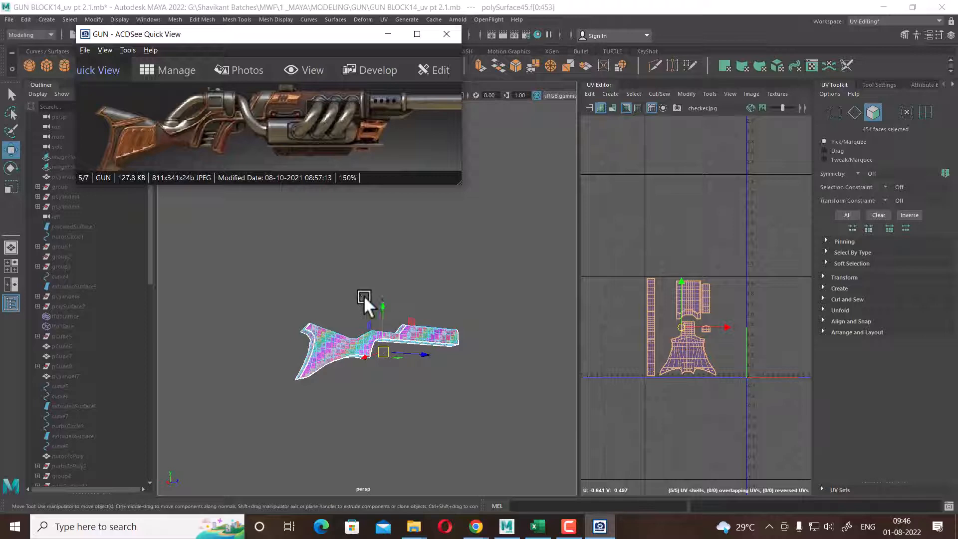
Compare the stock model's shape and checker pattern with the reference image enlarged to 300%
right_click_drag(349, 331, 469, 427, "alt")
left_click_drag(468, 427, 399, 411, "alt")
middle_click_drag(399, 411, 436, 361, "alt")
right_click_drag(436, 361, 435, 403, "alt")
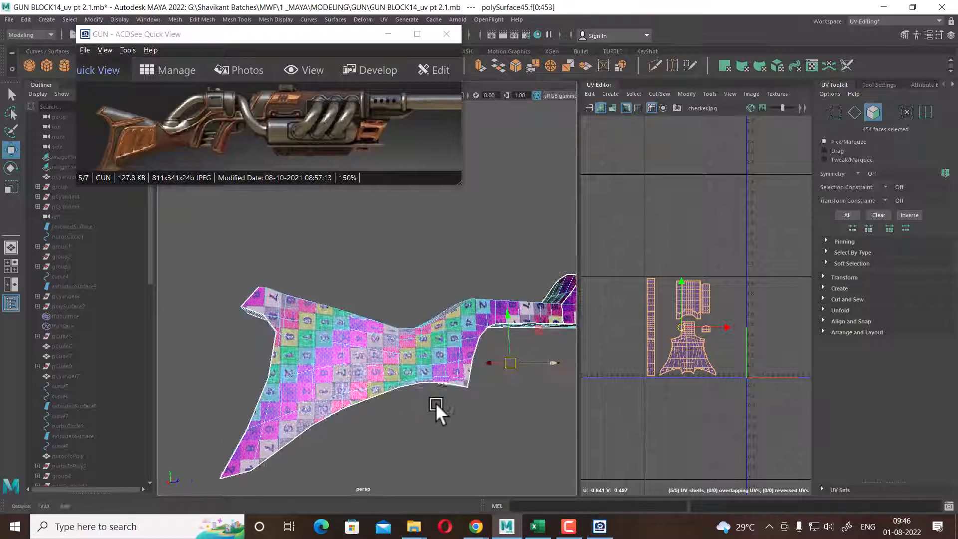
middle_click_drag(439, 377, 450, 331, "alt")
left_click_drag(450, 332, 389, 313, "alt")
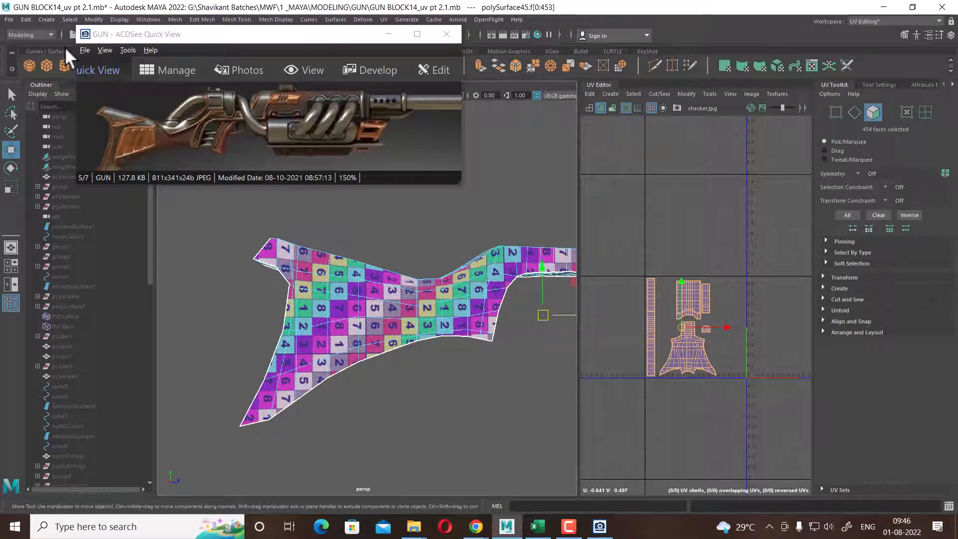
left_click(141, 132)
scroll(142, 133, "up", 2)
left_click_drag(141, 130, 250, 131)
scroll(430, 340, "up", 3)
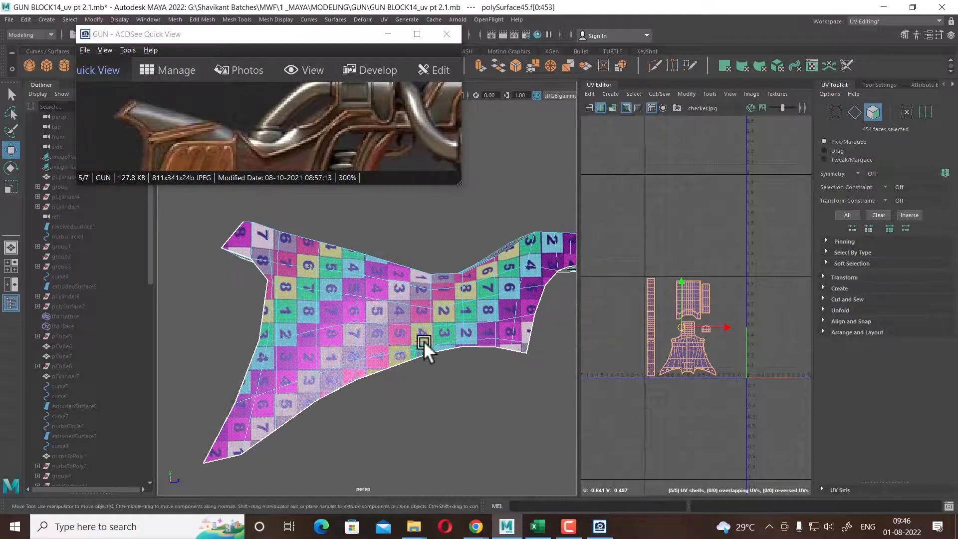
left_click_drag(424, 340, 389, 354, "alt")
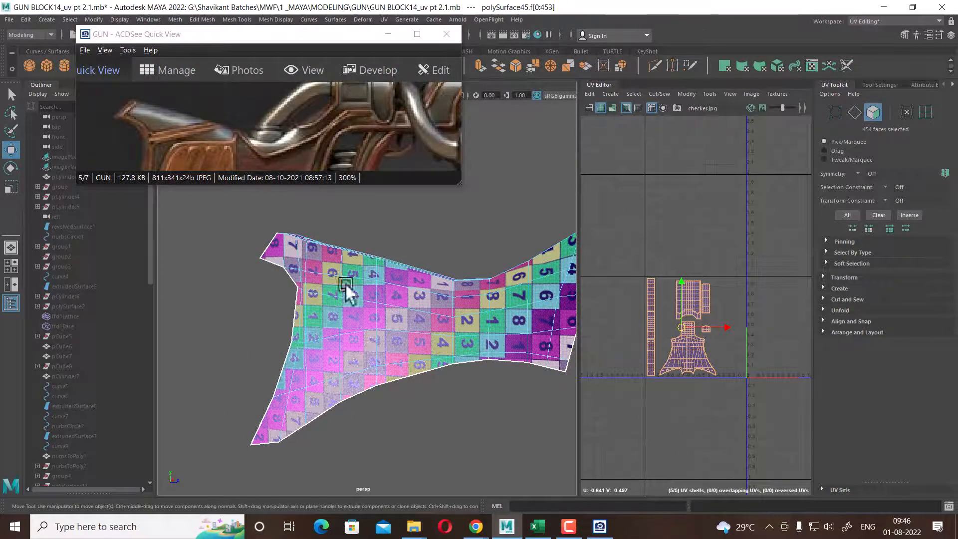
left_click_drag(406, 302, 411, 313, "alt")
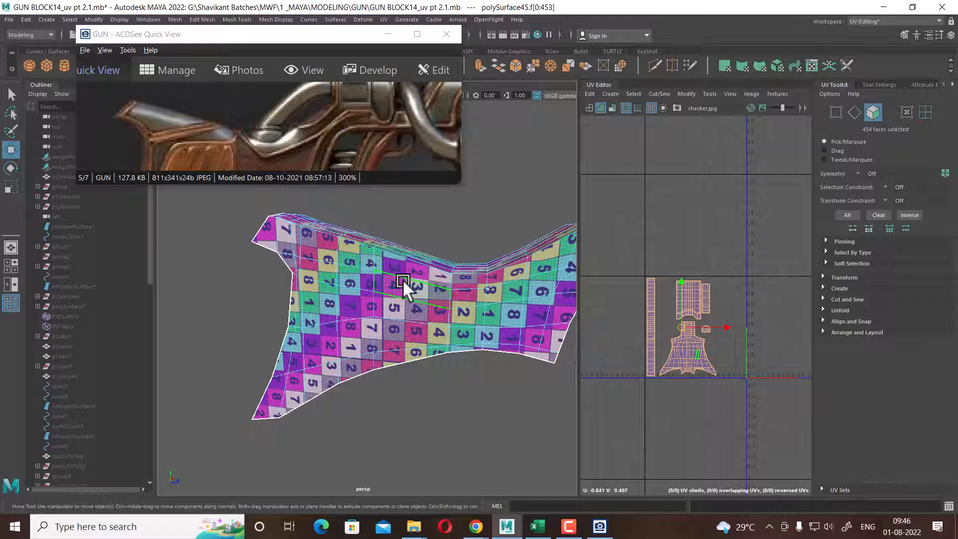
left_click(442, 384)
left_click_drag(442, 384, 399, 311, "alt")
left_click(356, 292)
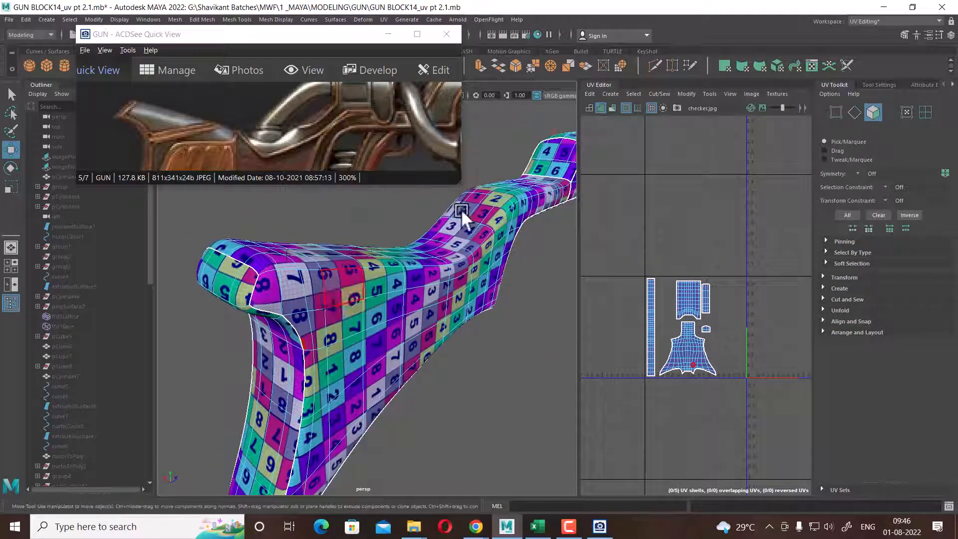
Return to object selection, duplicate the gun stock body and separate the copy sideways from the original
key("F8")
left_click(392, 351)
right_click_drag(483, 362, 460, 300, "alt")
middle_click_drag(460, 300, 422, 340, "alt")
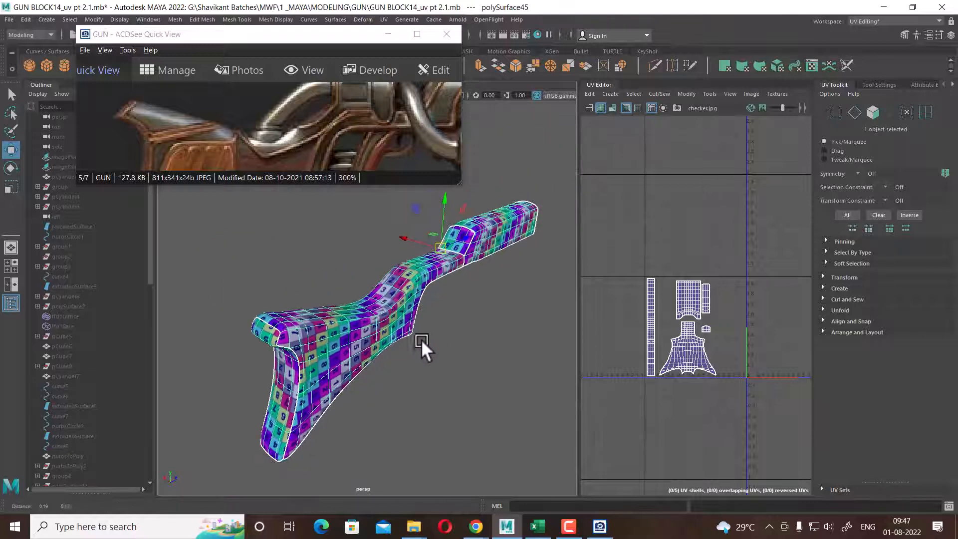
left_click_drag(422, 339, 474, 343, "alt")
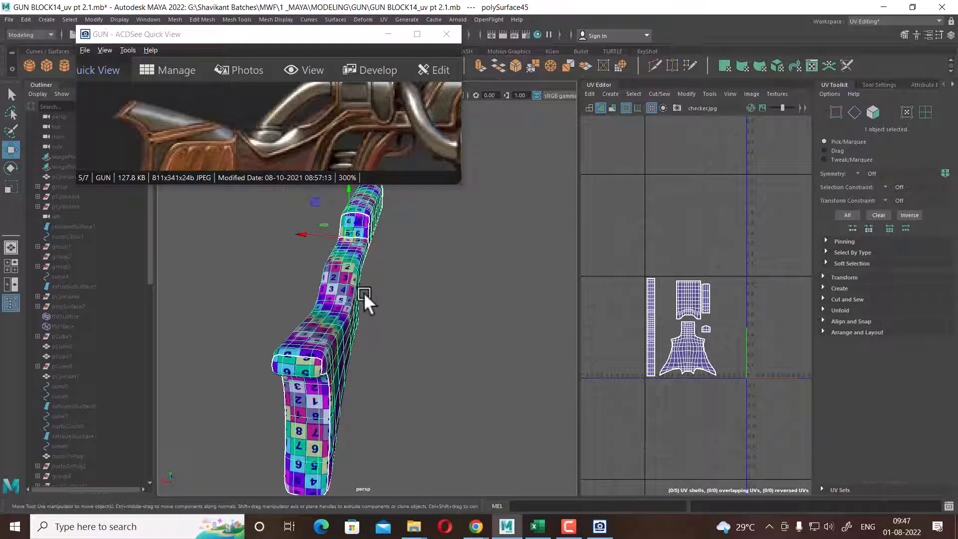
key("ctrl+d")
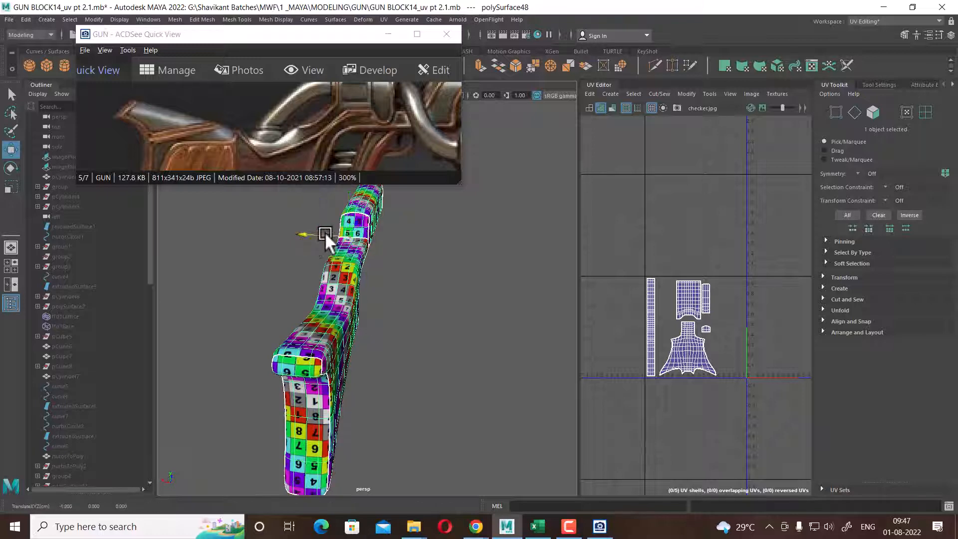
left_click_drag(325, 232, 479, 265)
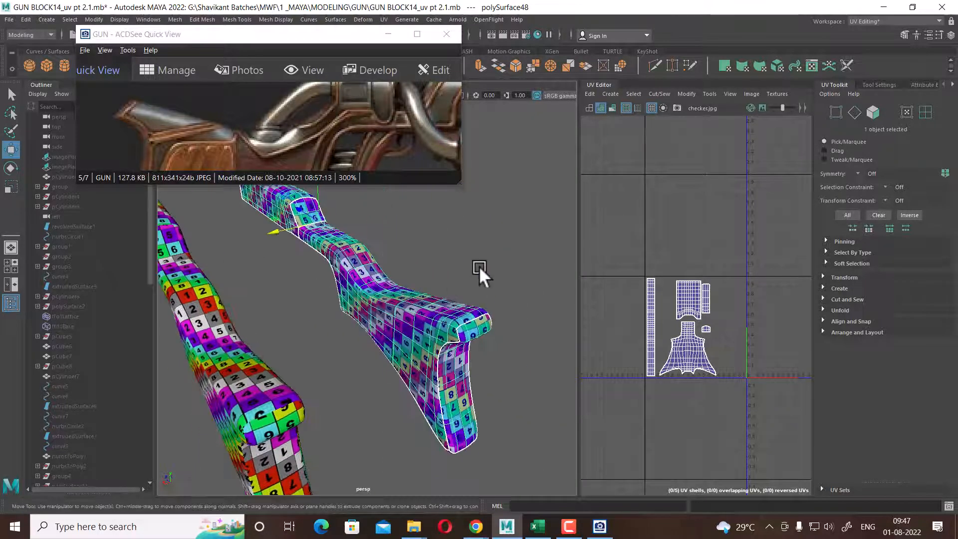
Smooth the duplicated stock with one division and inspect the checker pattern at its rear end
right_click_drag(398, 255, 393, 313, "shift")
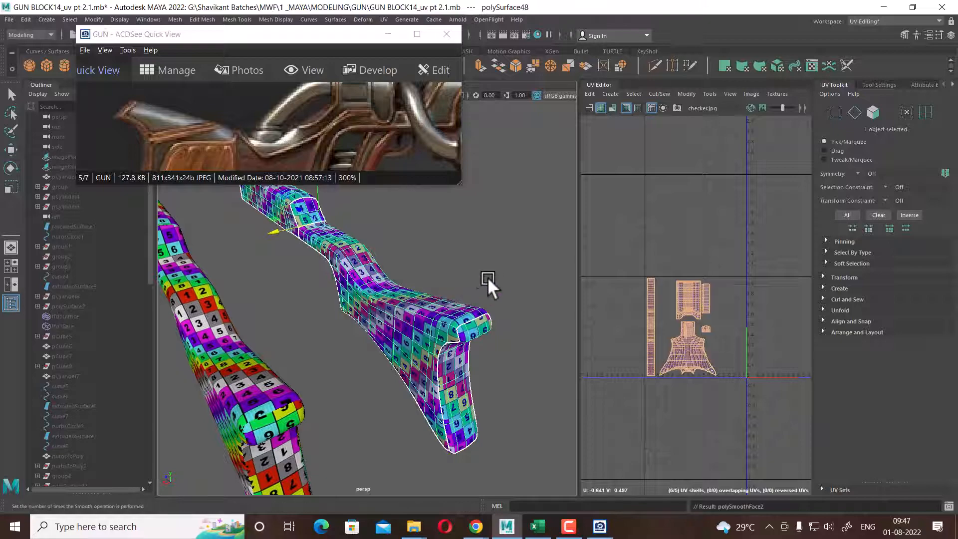
key("t")
left_click(506, 251)
left_click(430, 342)
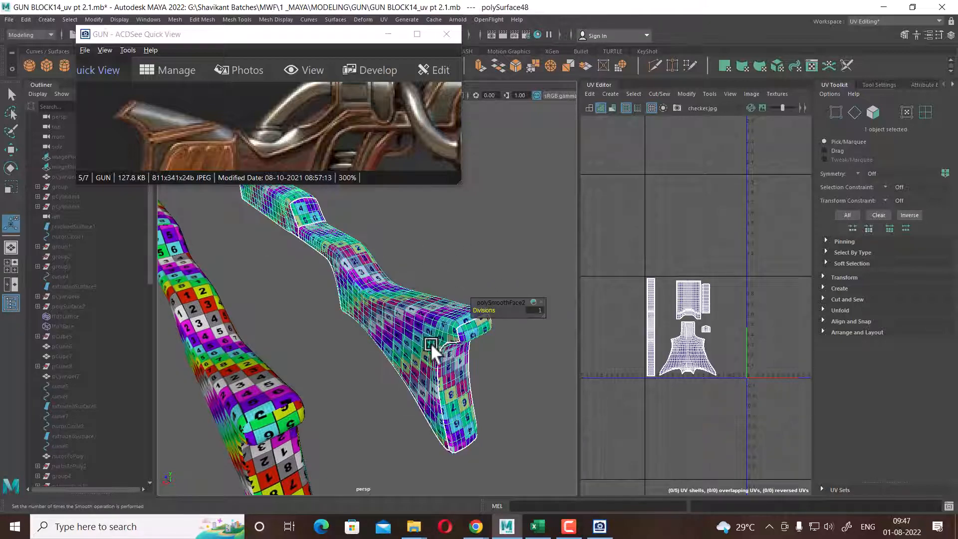
right_click_drag(430, 343, 425, 400, "alt")
left_click(525, 400)
left_click(468, 357)
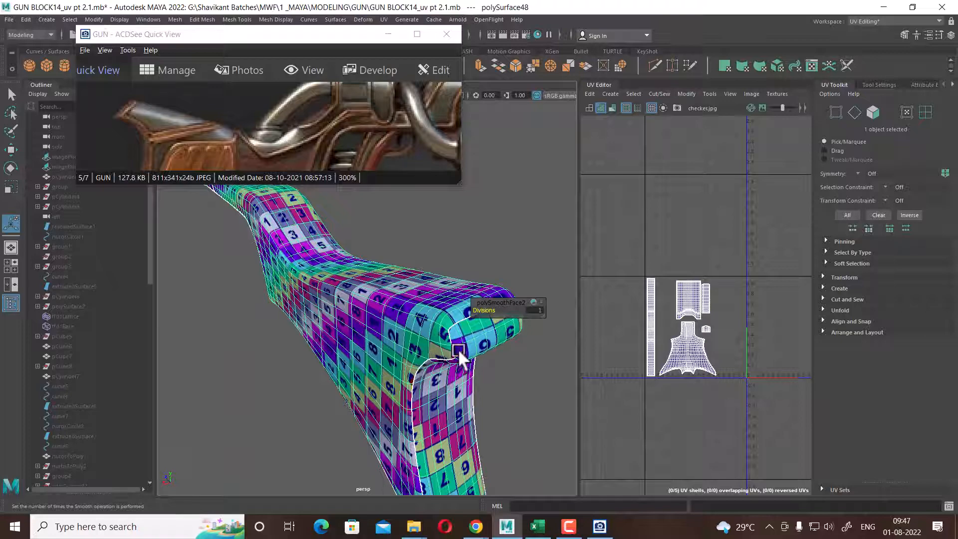
Change the viewport from the textured checker display to plain shaded, checking the smoothed stock in wireframe and shaded modes
left_click_drag(449, 382, 495, 382, "alt")
left_click(485, 376)
key("4")
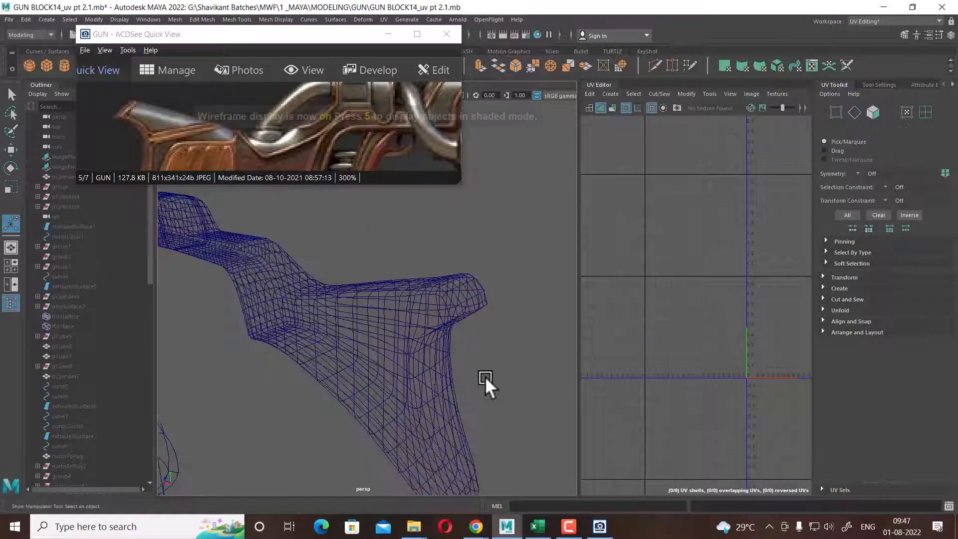
key("5")
left_click(466, 320)
mouse_move(454, 380)
left_mouse_down("alt")
mouse_move(436, 369)
mouse_move(456, 370)
mouse_move(438, 367)
mouse_move(303, 369)
mouse_move(330, 382)
mouse_move(376, 381)
mouse_move(332, 381)
left_mouse_up("alt")
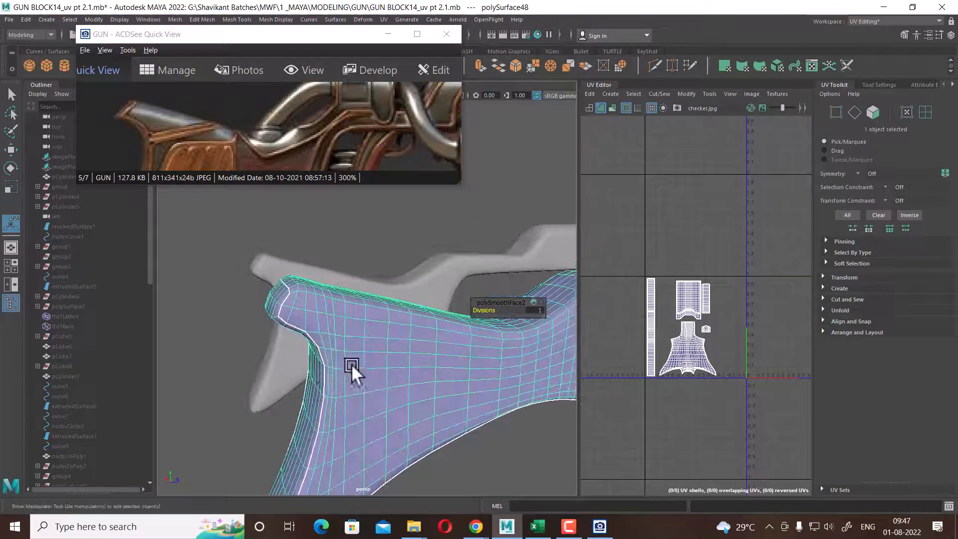
Pan the reference image to the stock's lower tip and compare that area with the smoothed copy
left_click_drag(180, 159, 198, 102)
right_click_drag(378, 425, 367, 365, "alt")
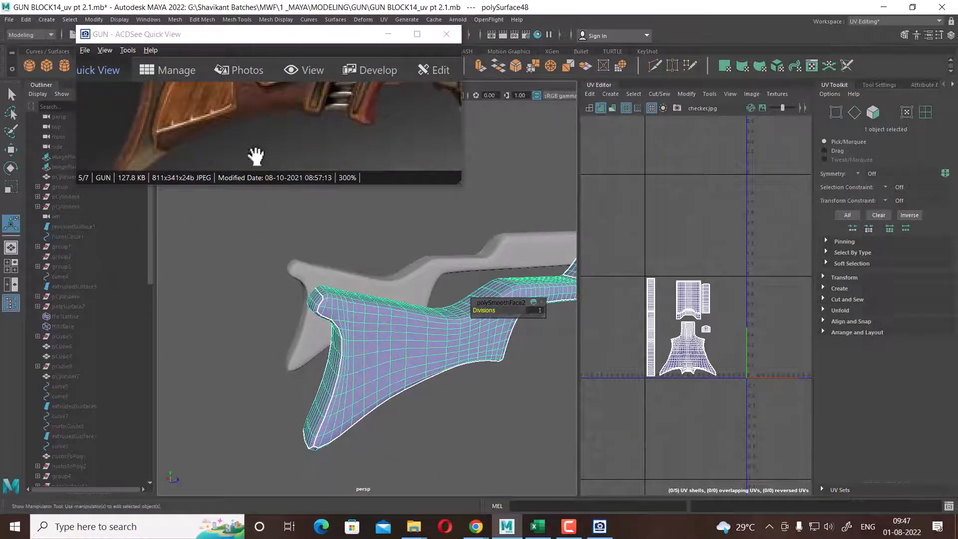
left_click_drag(262, 147, 259, 135)
left_click_drag(185, 142, 214, 147)
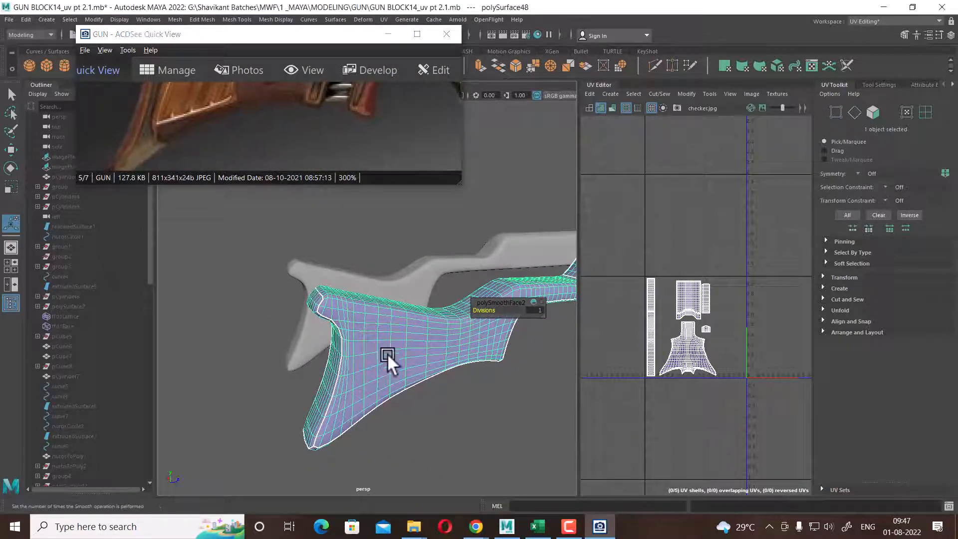
left_click_drag(387, 353, 427, 378, "alt")
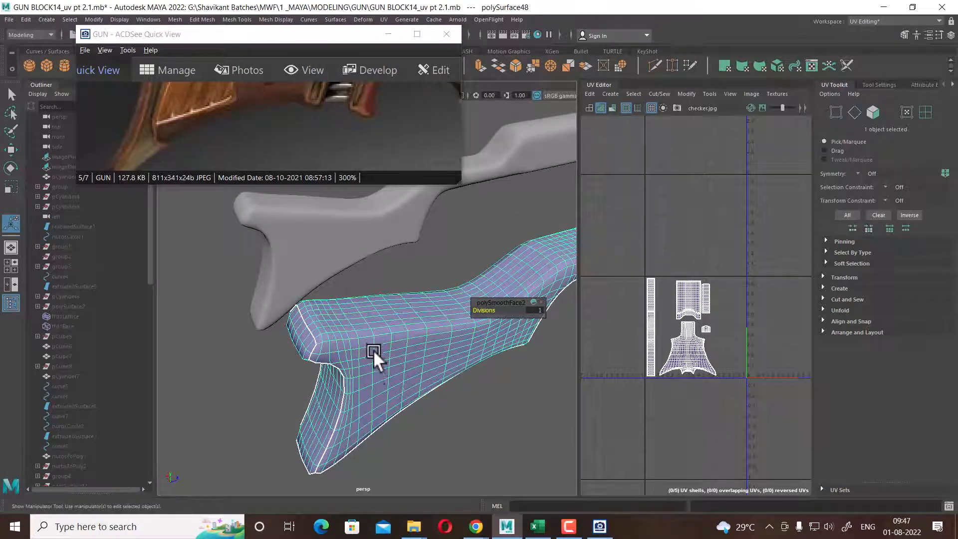
Compare the mesh of the original and smoothed stocks, and pan the reference image back to the stock's upper edge
left_click(301, 258)
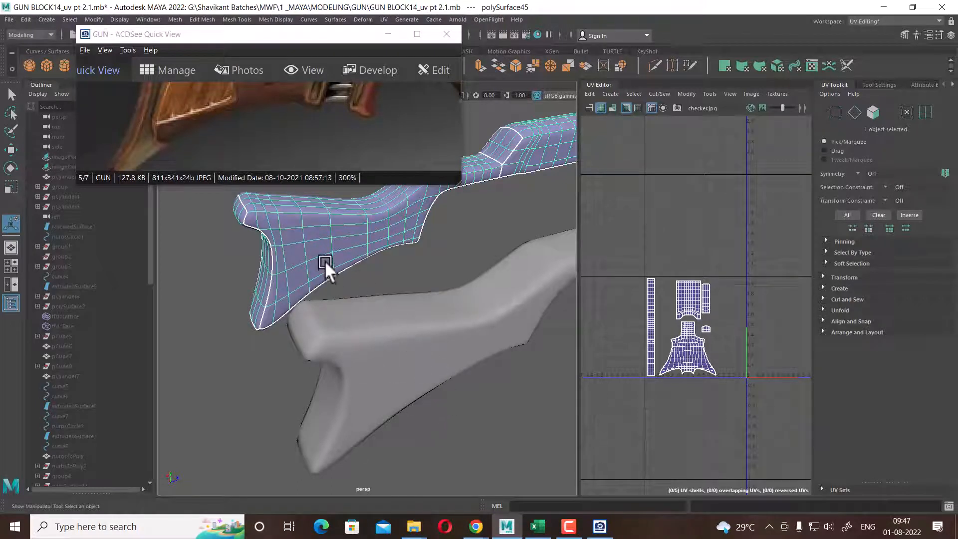
left_click_drag(327, 264, 335, 304, "alt")
left_click(420, 359)
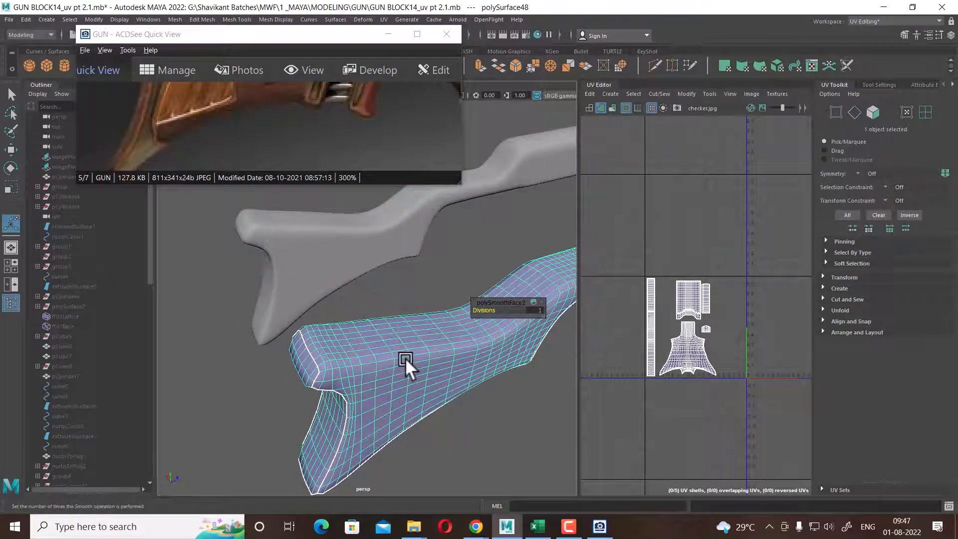
left_click(337, 253)
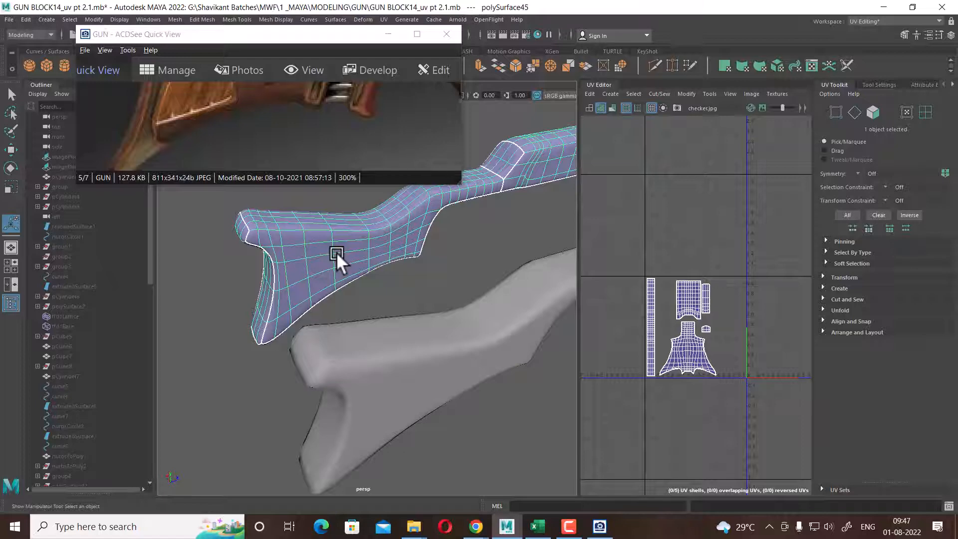
mouse_move(301, 259)
left_mouse_down("alt")
mouse_move(308, 250)
mouse_move(299, 259)
left_mouse_up("alt")
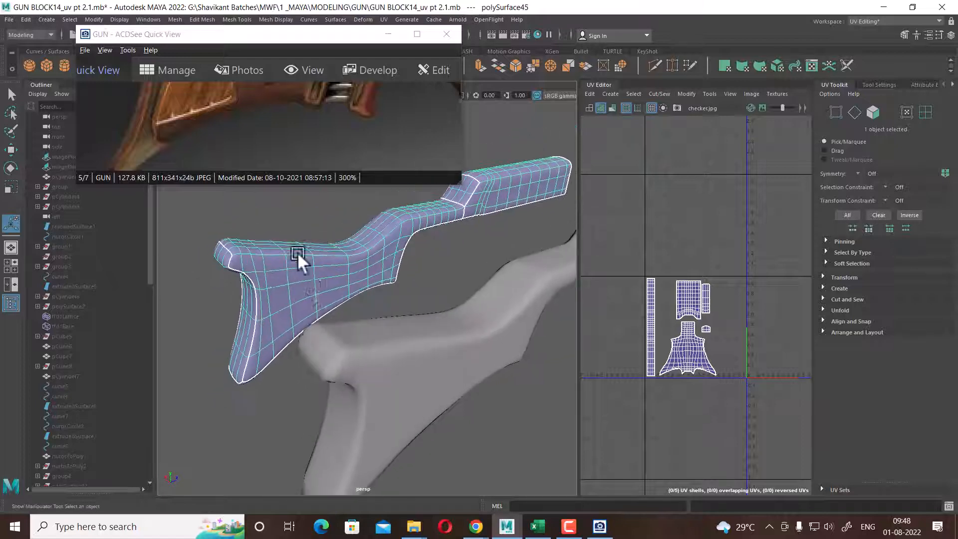
left_click_drag(368, 144, 355, 192)
left_click_drag(346, 111, 333, 163)
left_click_drag(440, 385, 426, 391, "alt")
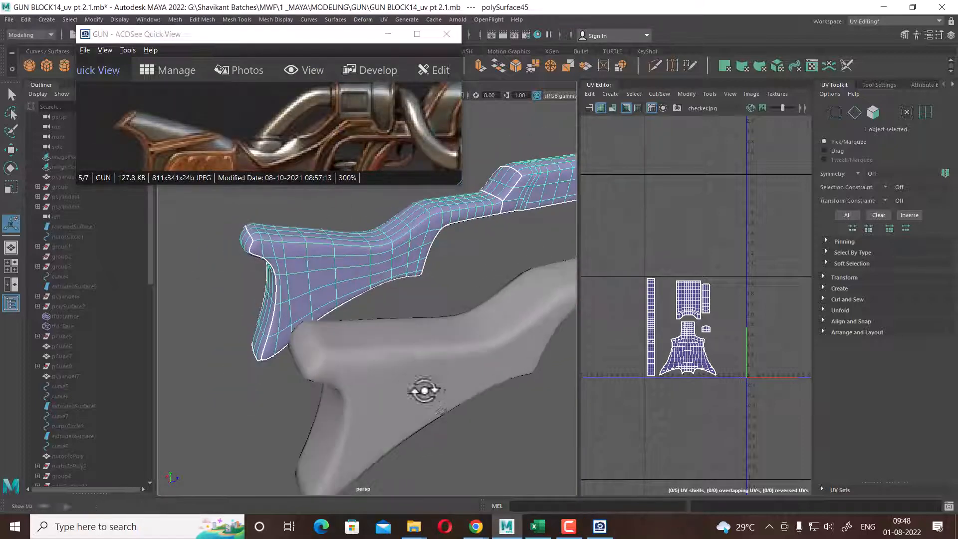
Increase the smoothed stock's smoothing divisions to 2 and check its UV shells up close
left_click(396, 374)
left_click_drag(342, 381, 367, 361, "alt")
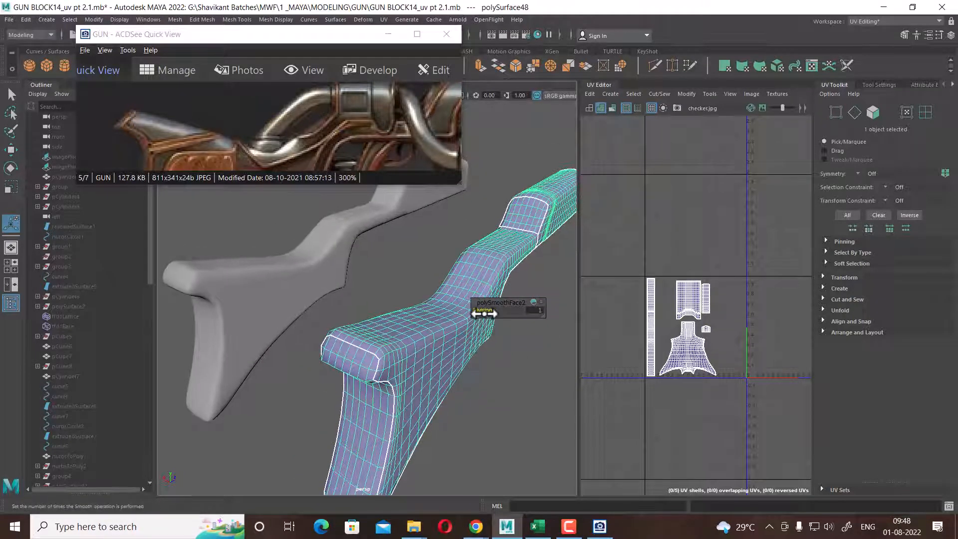
left_click(519, 404)
left_click_drag(519, 404, 389, 360, "alt")
left_click(426, 396)
scroll(391, 366, "up", 3)
scroll(727, 388, "up", 6)
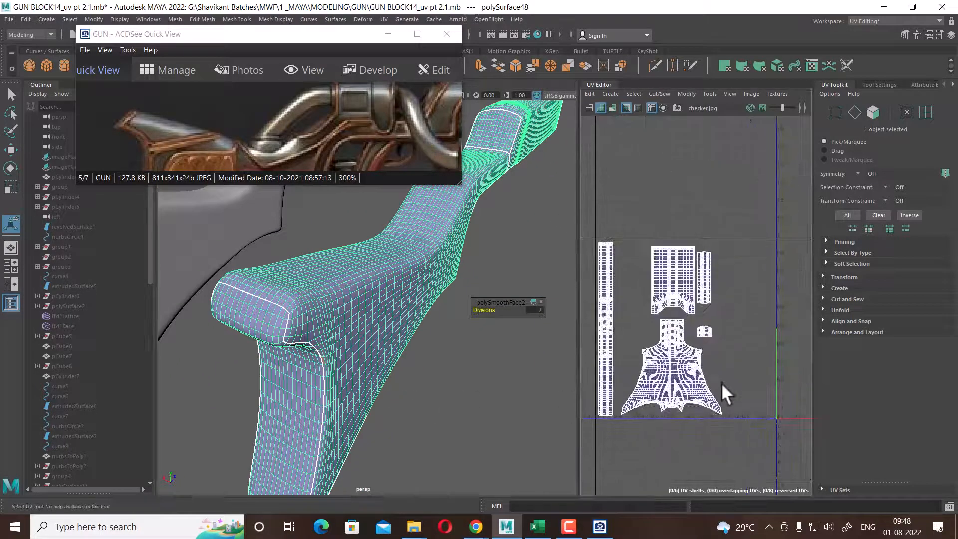
Inspect the smoothed stock from the side and rear, comparing its mesh with the original stock
left_click_drag(503, 379, 453, 390, "alt")
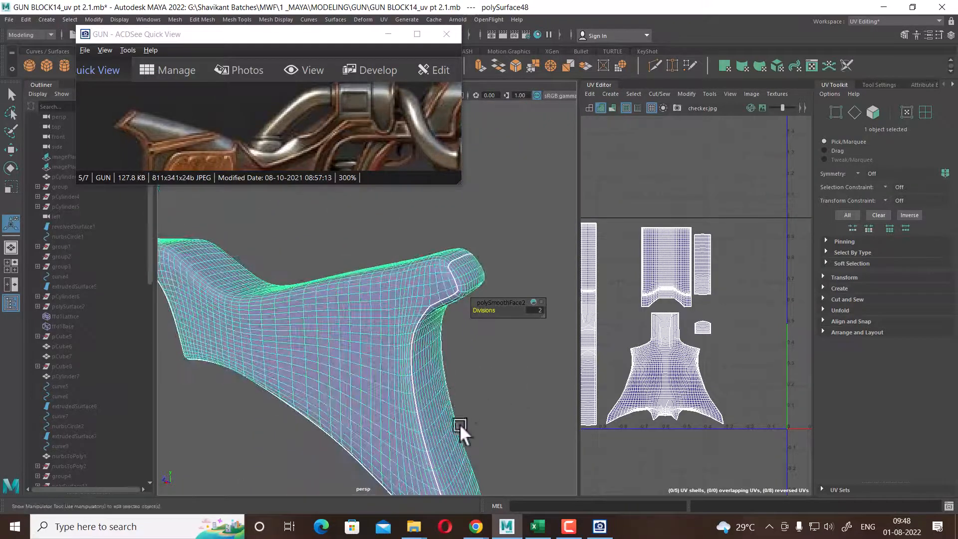
left_click_drag(460, 425, 406, 398, "alt")
left_click(493, 399)
left_click(403, 331)
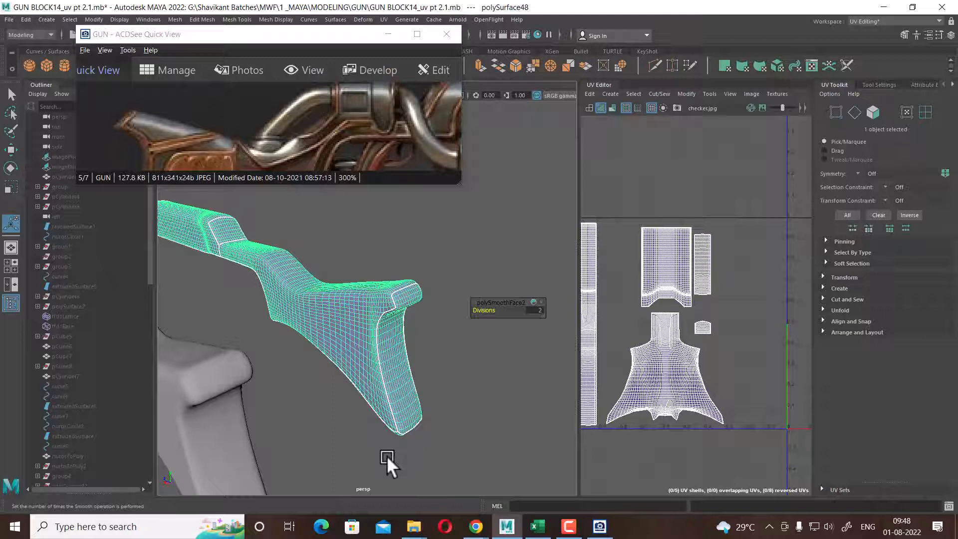
left_click(237, 387)
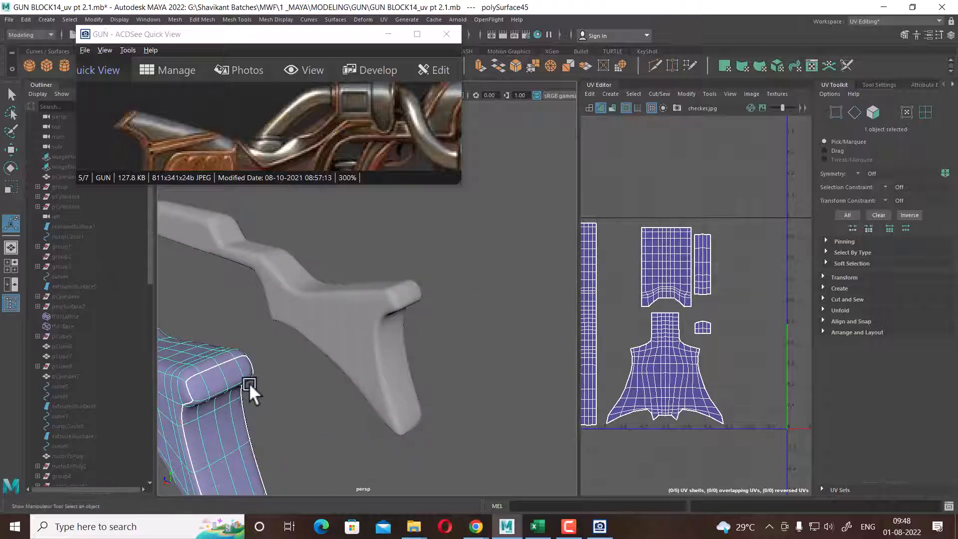
right_click_drag(365, 338, 423, 313, "alt")
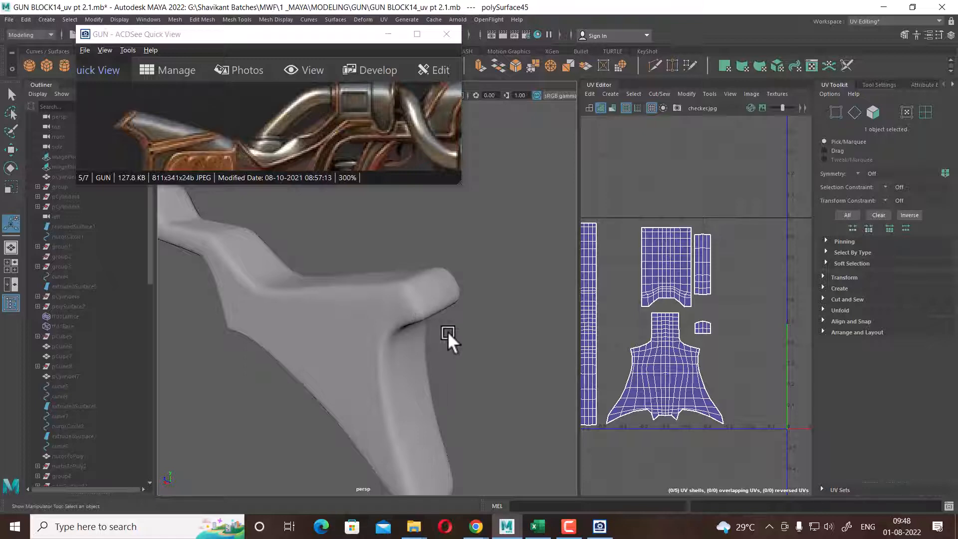
left_click(436, 317)
left_click_drag(501, 382, 423, 353, "alt")
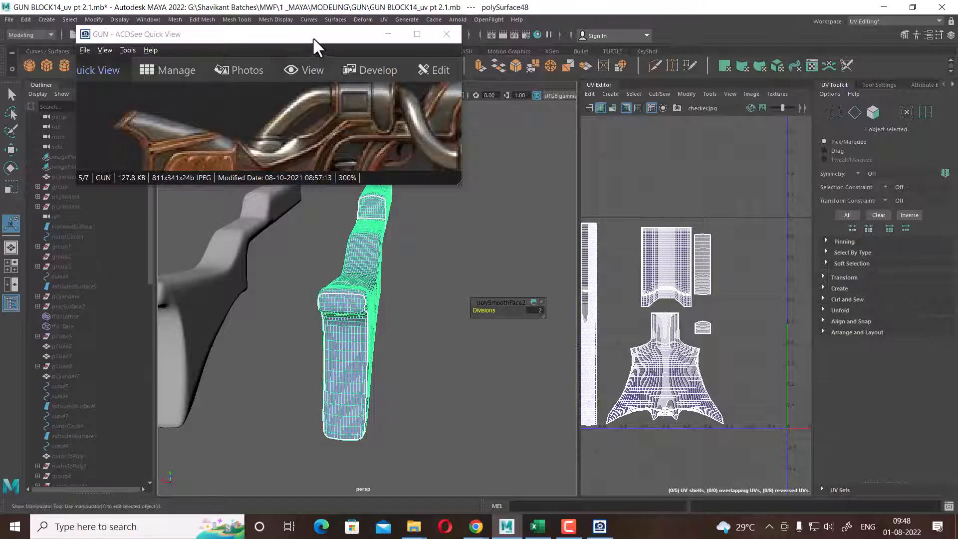
Move the reference image window over the UV layout and select the smoothed stock with the Move tool
left_click_drag(313, 37, 765, 78)
left_click_drag(397, 367, 393, 401, "alt")
key("w")
right_click_drag(394, 401, 457, 426, "alt")
left_click(433, 394)
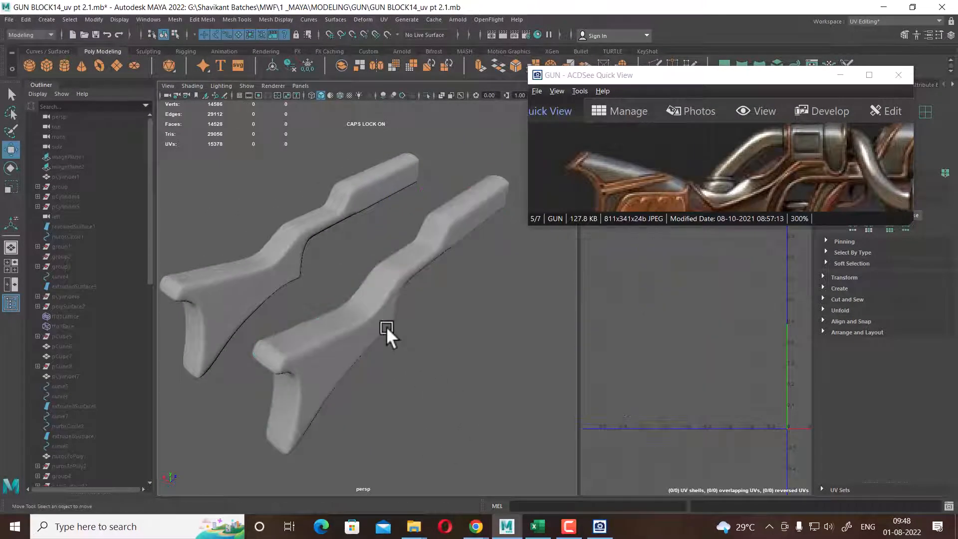
left_click(386, 326)
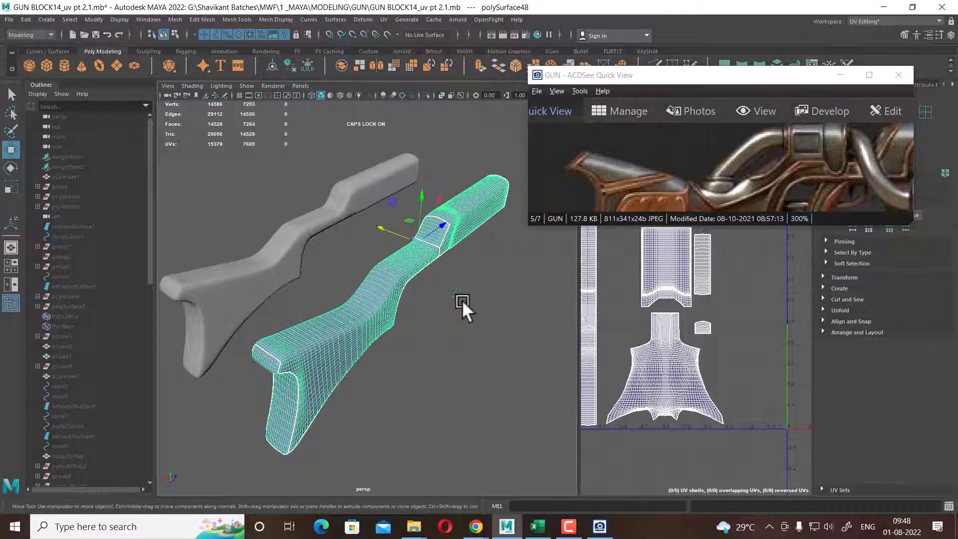
Minimize the reference image window and show the smoothed stock's polySmoothFace2 attributes in the Channel Box
left_click(841, 75)
left_click(950, 34)
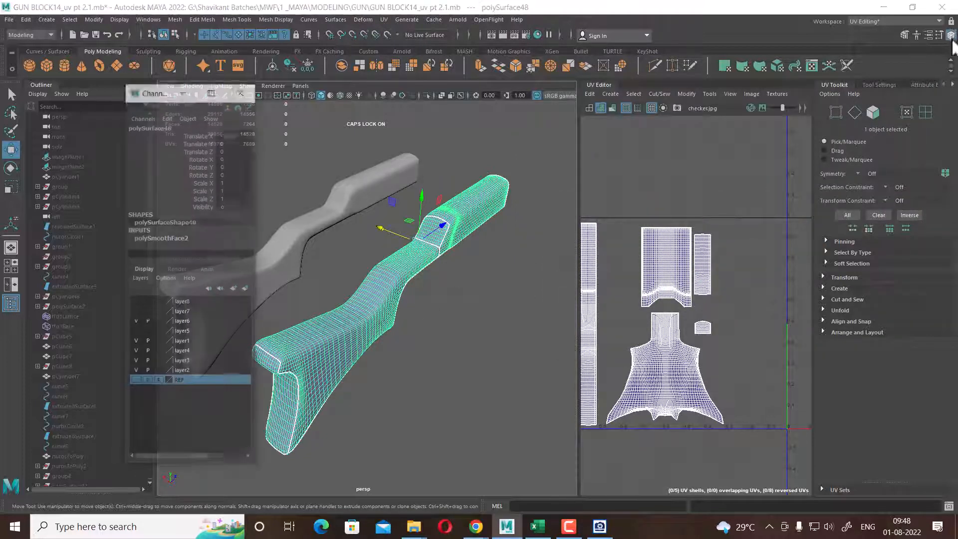
left_click(161, 238)
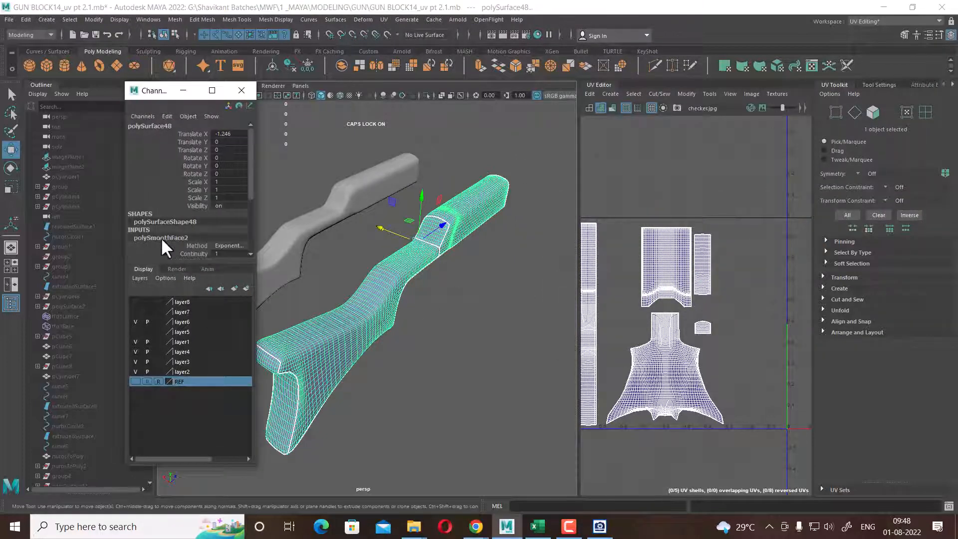
scroll(215, 229, "down", 3)
Test the smoothed stock with Divisions at 0, and set Divisions back to 2
double_click(227, 218)
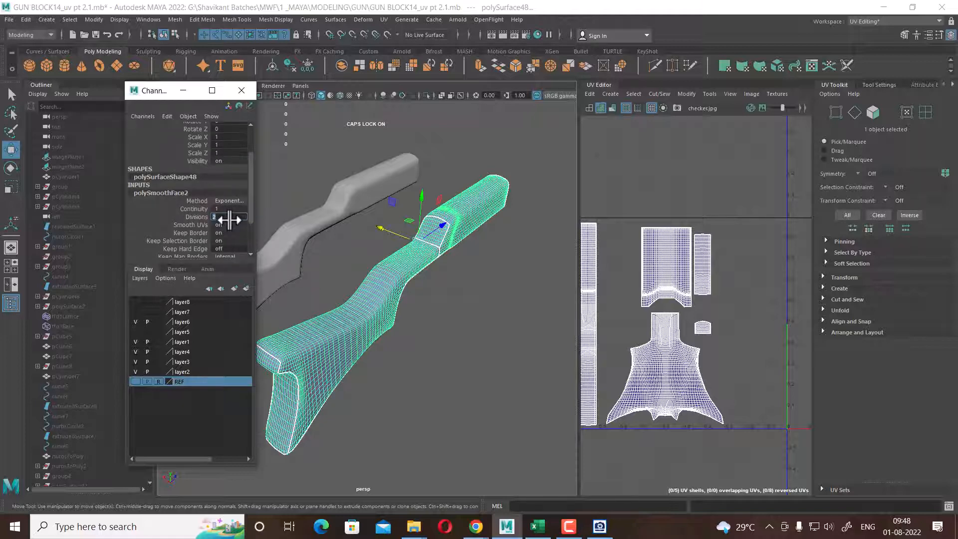
type("0")
key("Return")
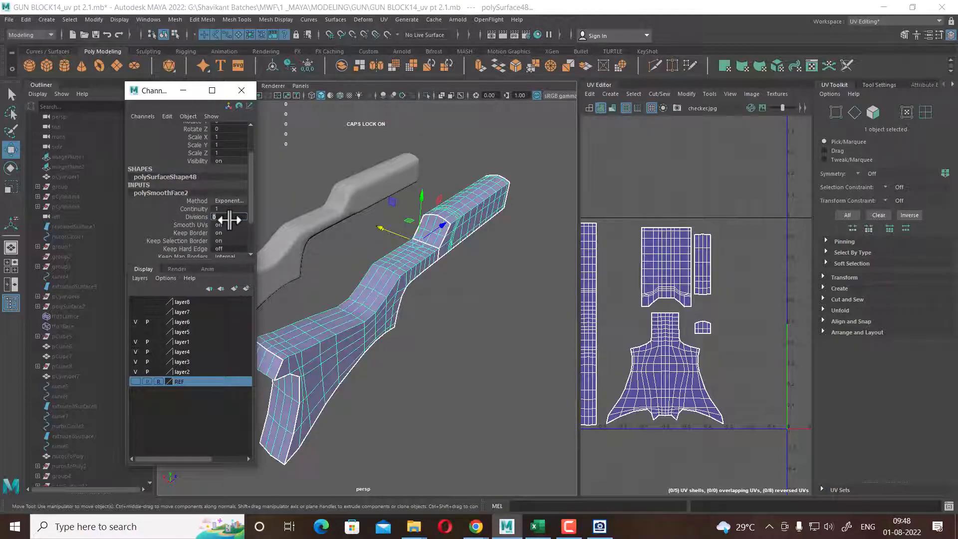
type("2")
key("Return")
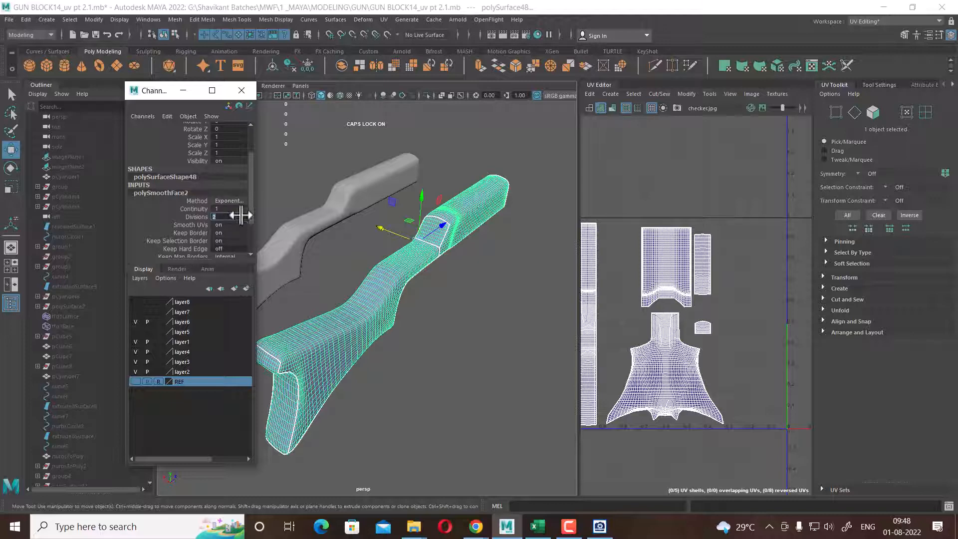
Duplicate the smoothed stock, move the copy sideways to a Translate X of about -2.019, and select it
left_click(367, 320)
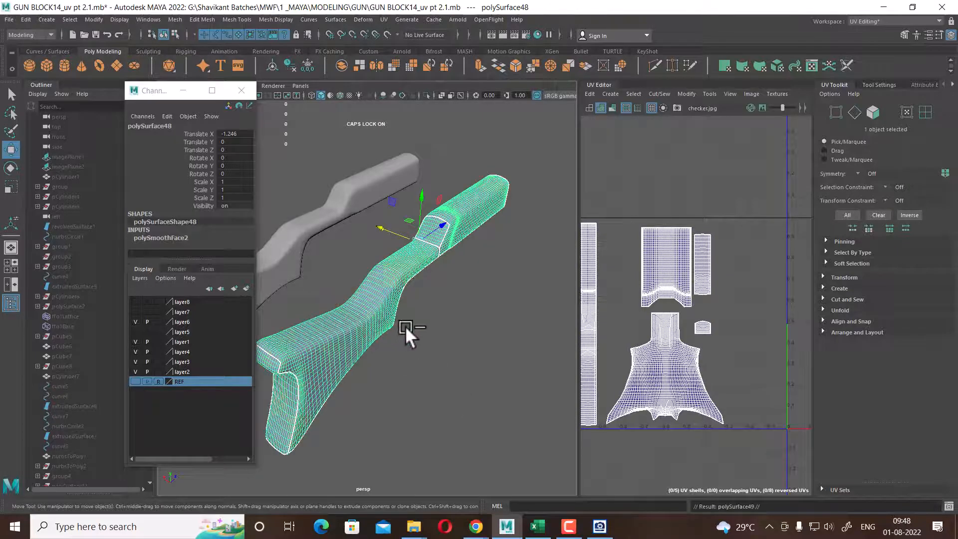
key("ctrl+d")
left_click_drag(382, 227, 471, 363)
left_click(471, 363)
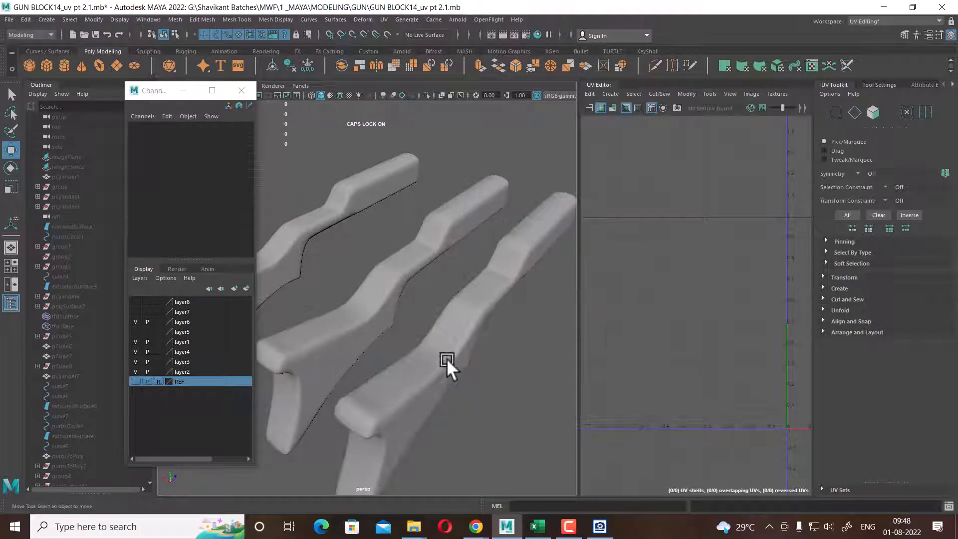
left_click(499, 305)
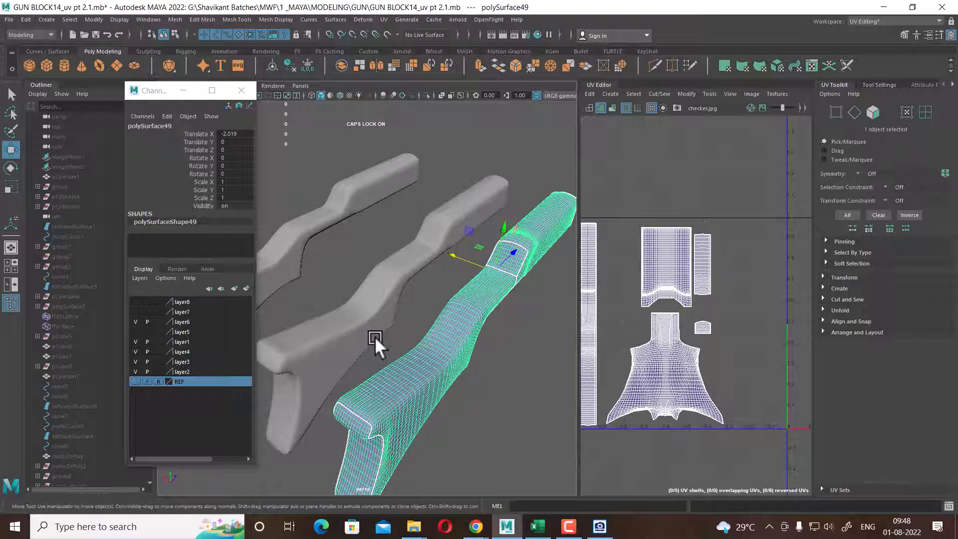
Select the middle smoothed stock, try to copy it and shift it sideways, and undo the shift
left_click(372, 310)
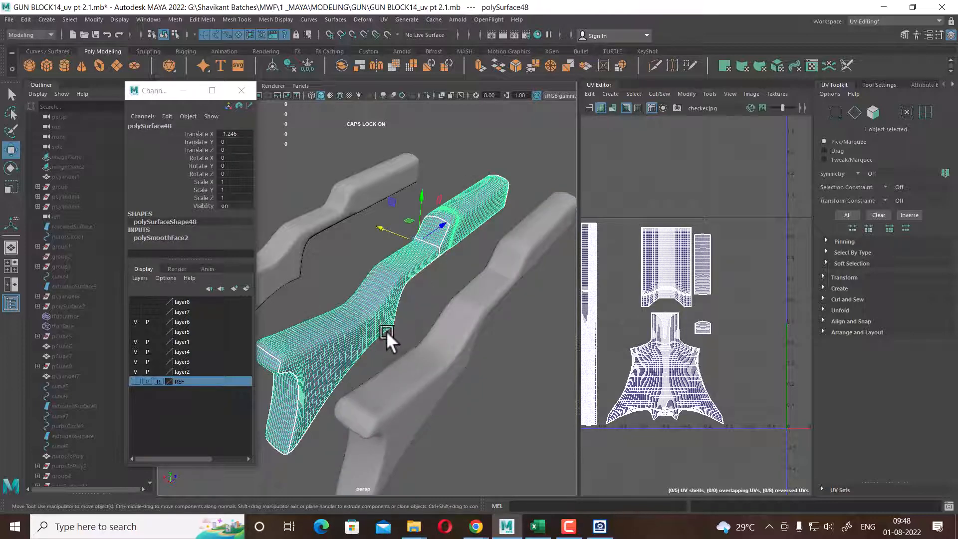
left_click_drag(386, 330, 396, 335, "alt")
key("ctrl+c")
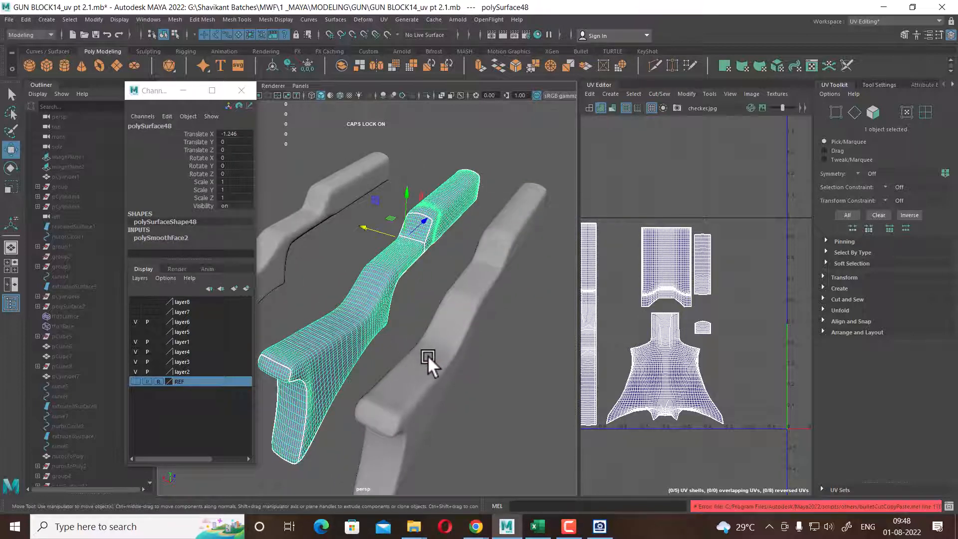
left_click_drag(370, 229, 404, 239)
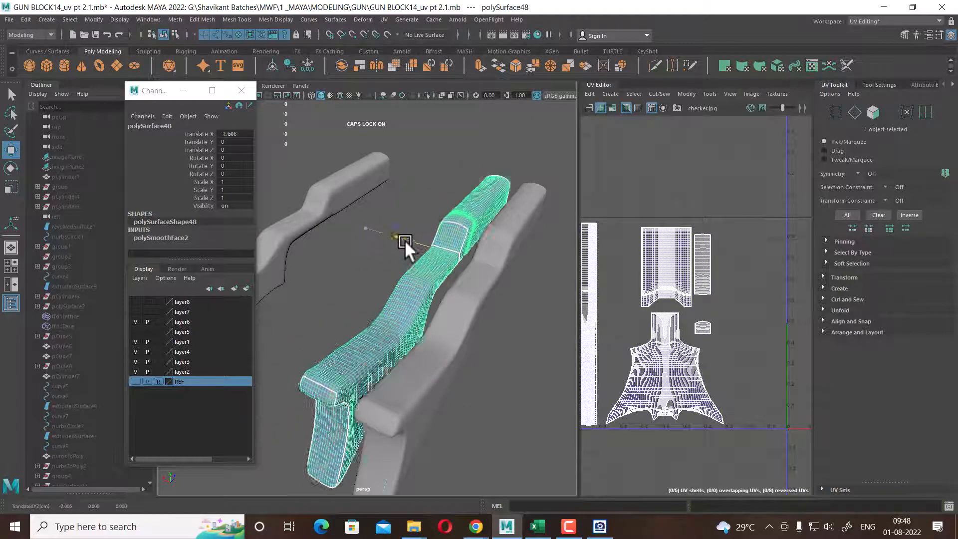
key("ctrl+z")
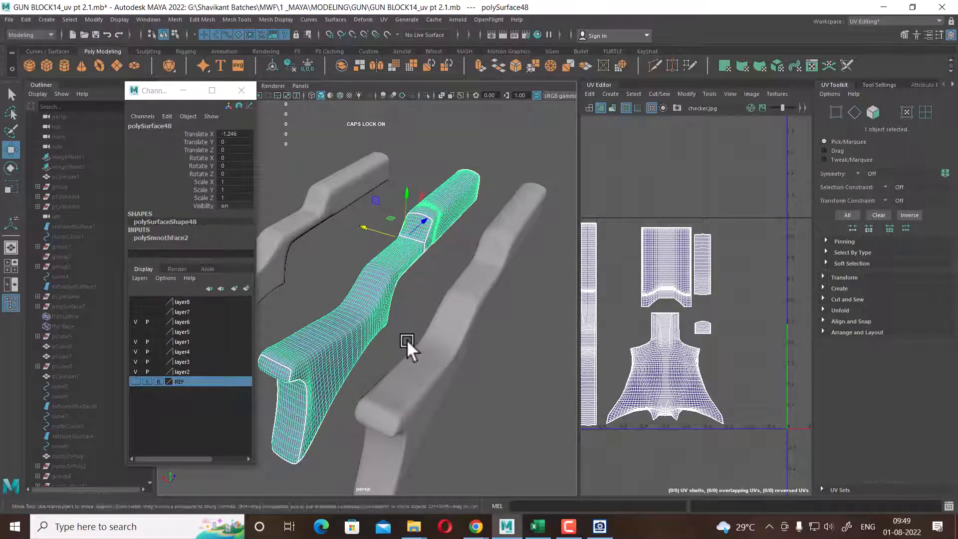
Try the Copy command from the editing commands on the selected middle stock
left_click(25, 19)
left_click(70, 90)
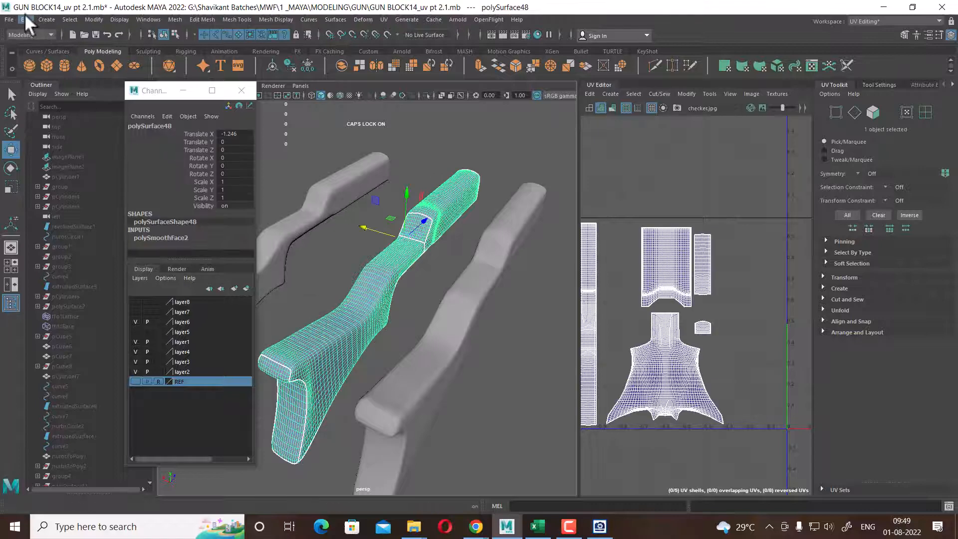
left_click(25, 16)
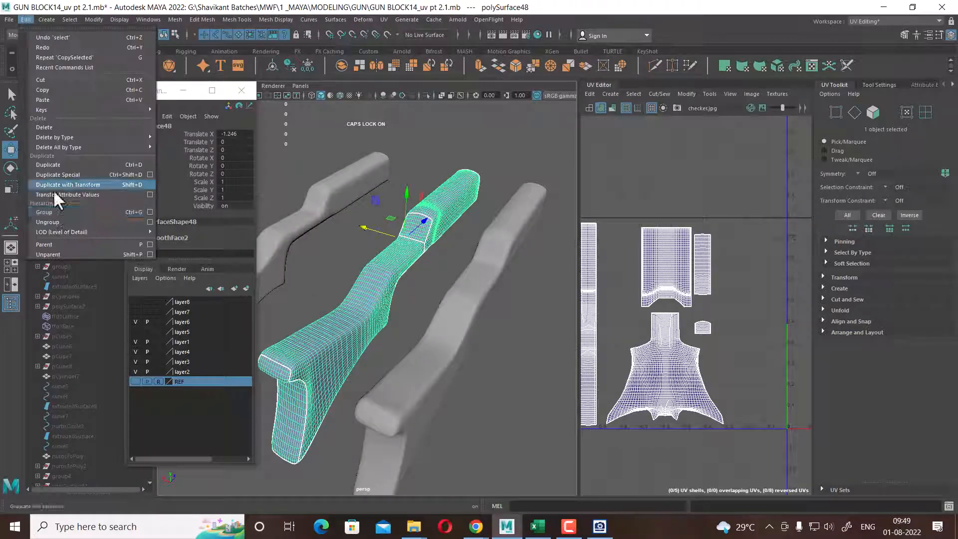
left_click(82, 89)
left_click(26, 20)
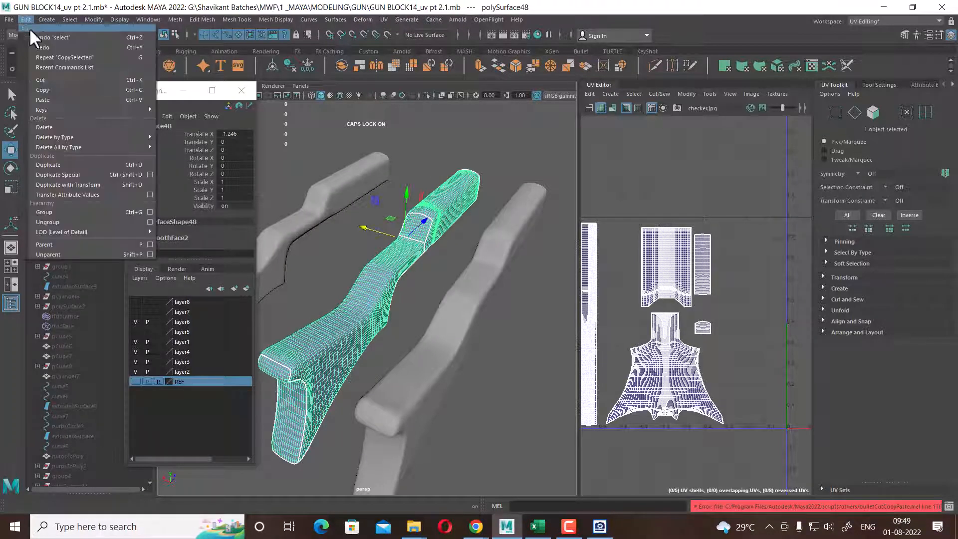
left_click(94, 95)
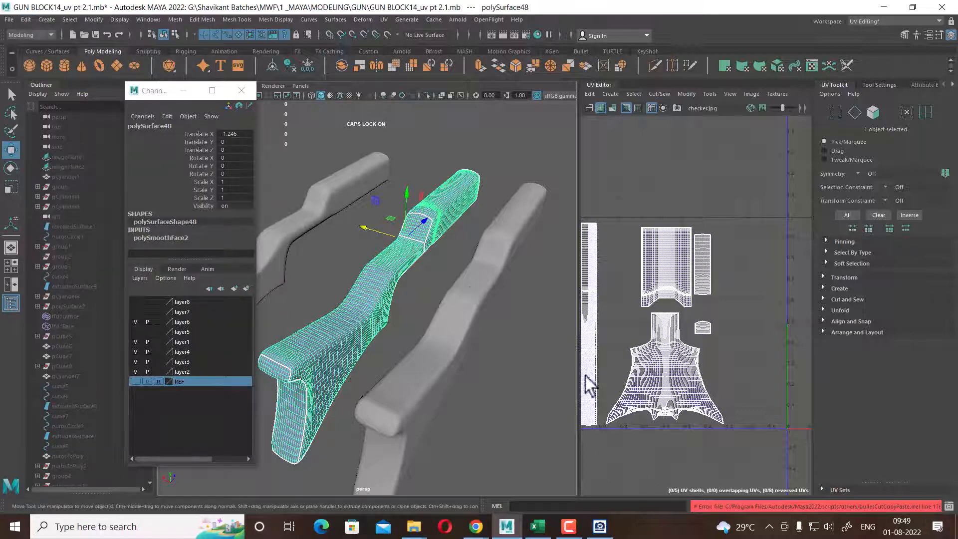
Shift the middle smoothed stock sideways to a Translate X of -1.287 and try to copy it
left_click_drag(370, 226, 374, 226)
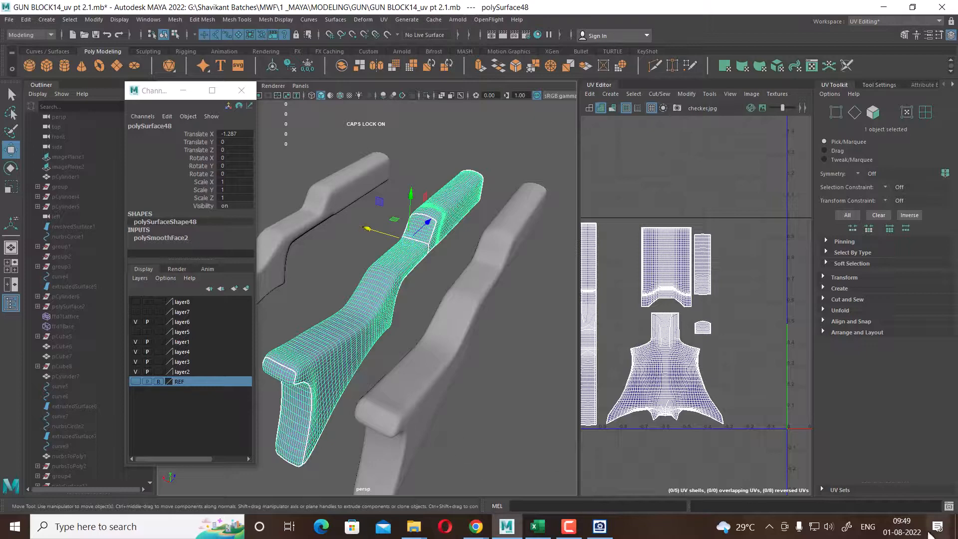
left_click_drag(480, 352, 476, 344, "alt")
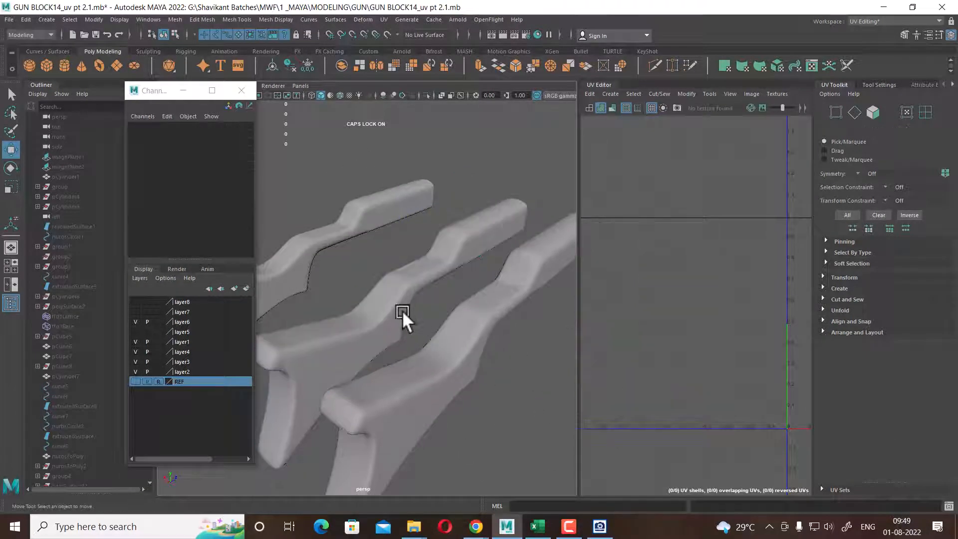
left_click_drag(420, 367, 411, 374, "alt")
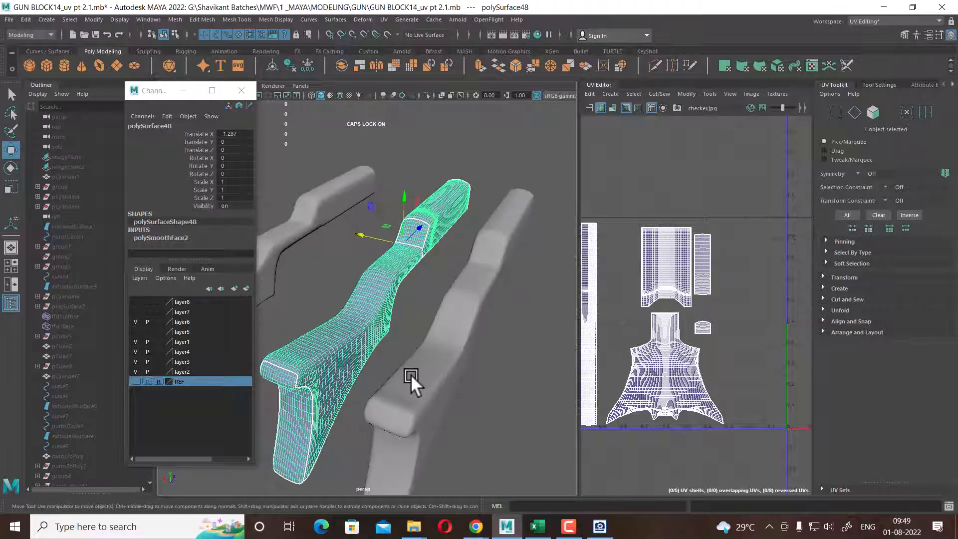
key("ctrl+c")
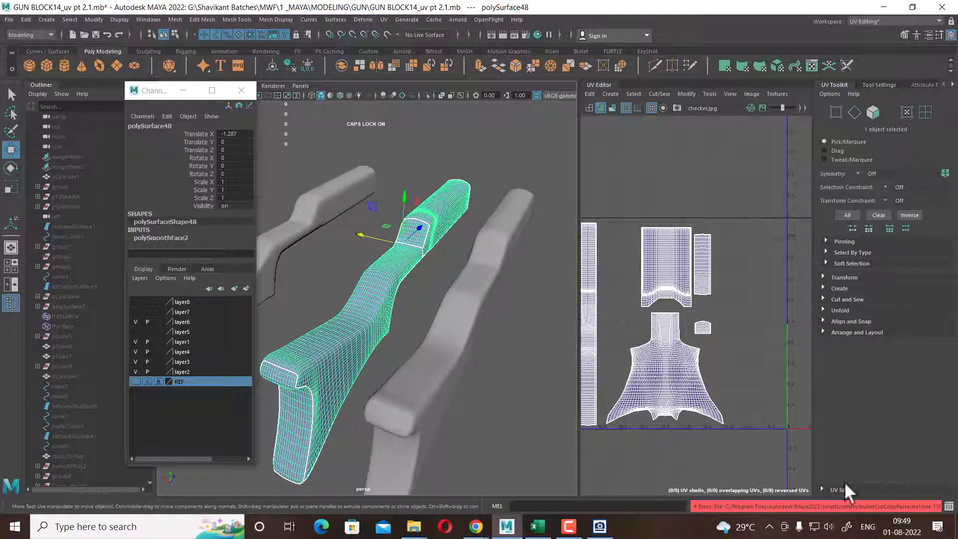
Examine the latest copy error in an enlarged Script Editor, and close the editor
left_click(948, 506)
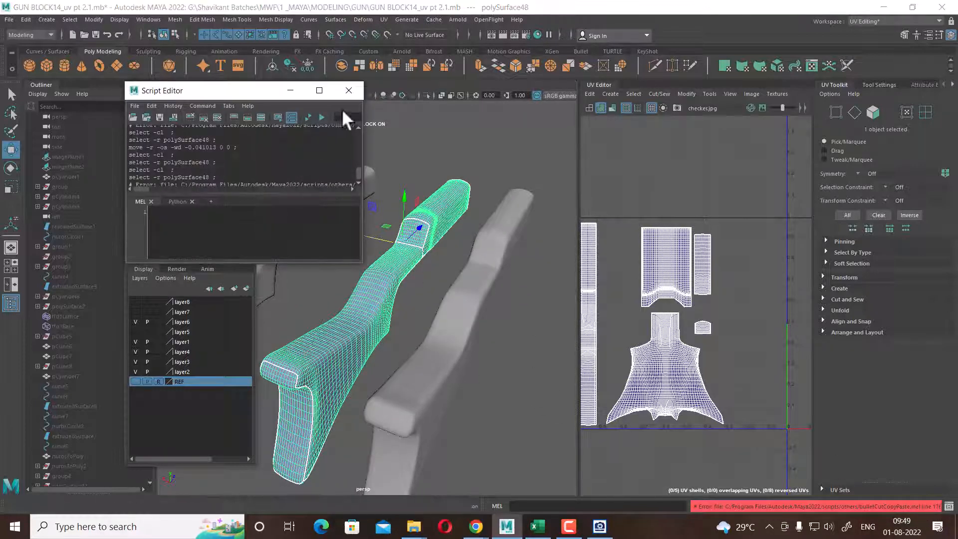
left_click(320, 91)
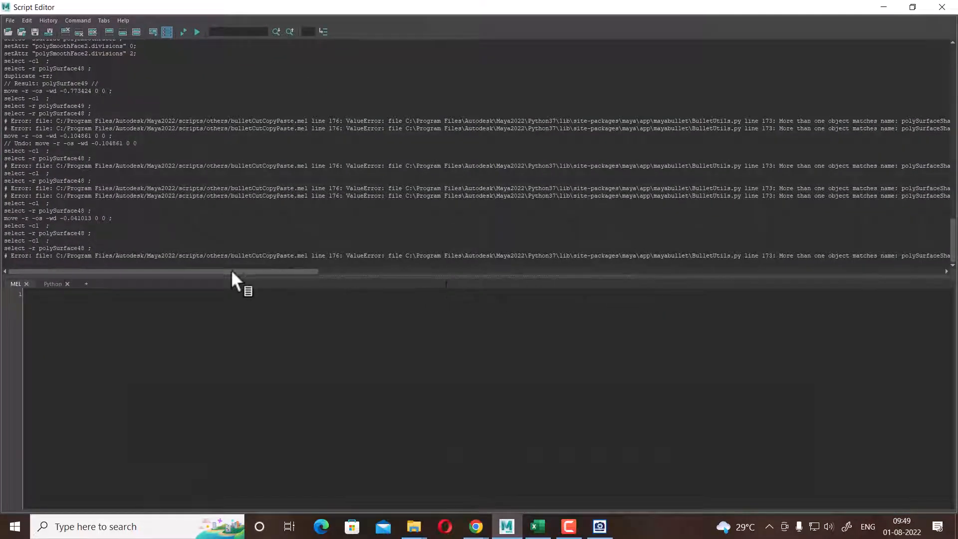
left_click_drag(91, 256, 386, 271)
left_click_drag(492, 257, 617, 258)
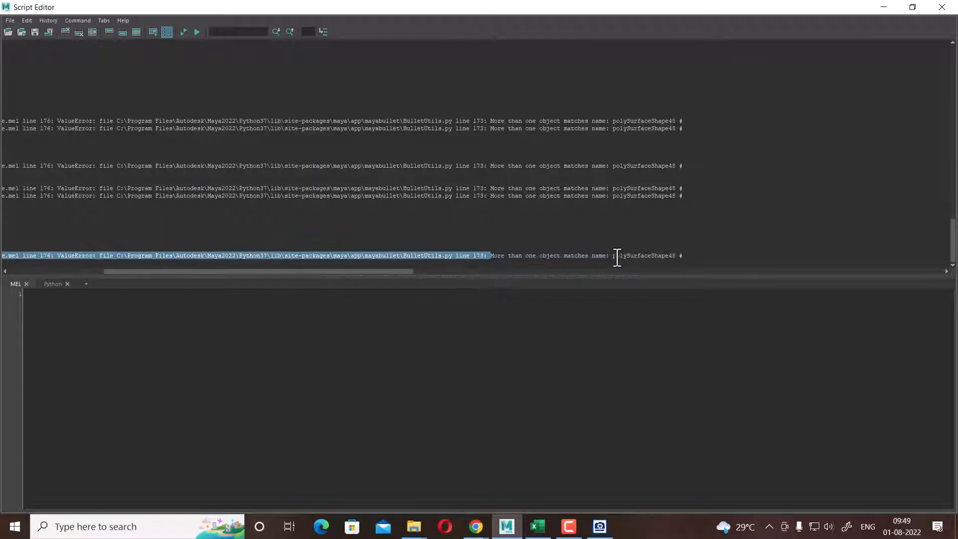
left_click(942, 7)
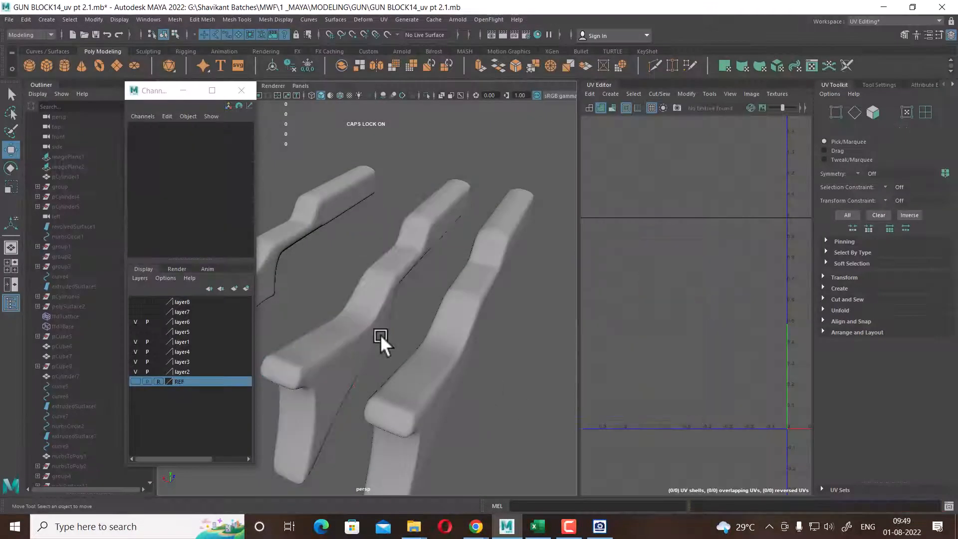
Select the middle smoothed stock and rename it TRY
left_click(380, 336)
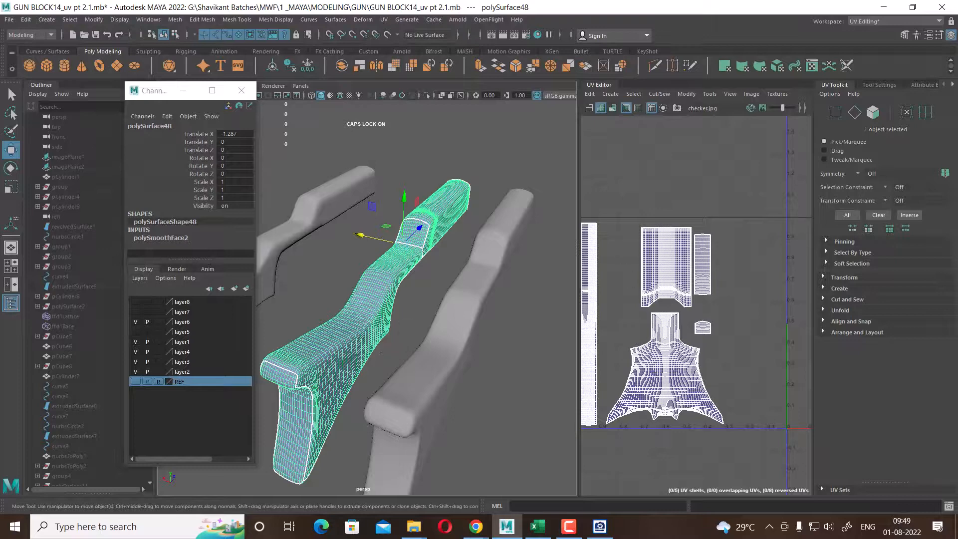
double_click(167, 125)
type("TRY")
key("Return")
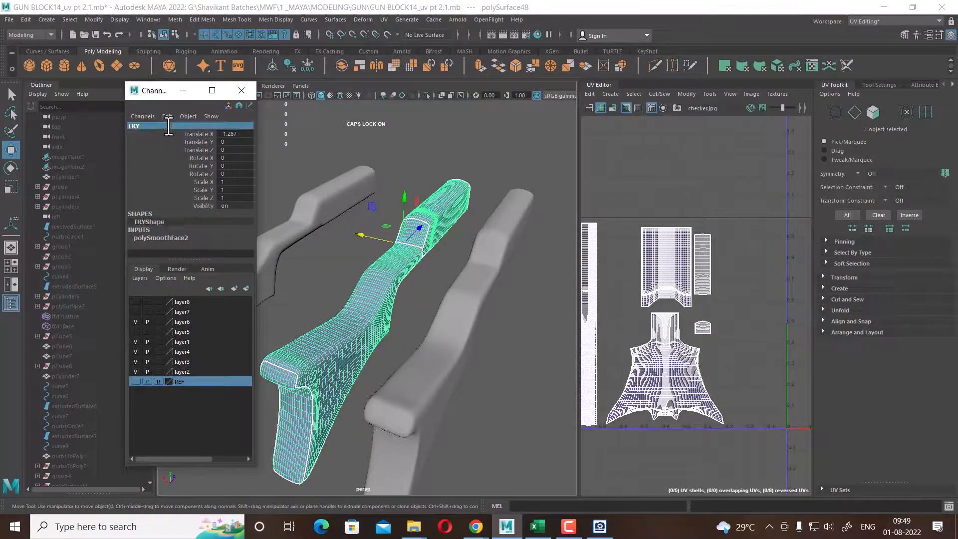
Copy and paste the TRY stock, and move the original TRY sideways to a Translate X of -0.804
left_click(328, 310)
left_click(349, 314)
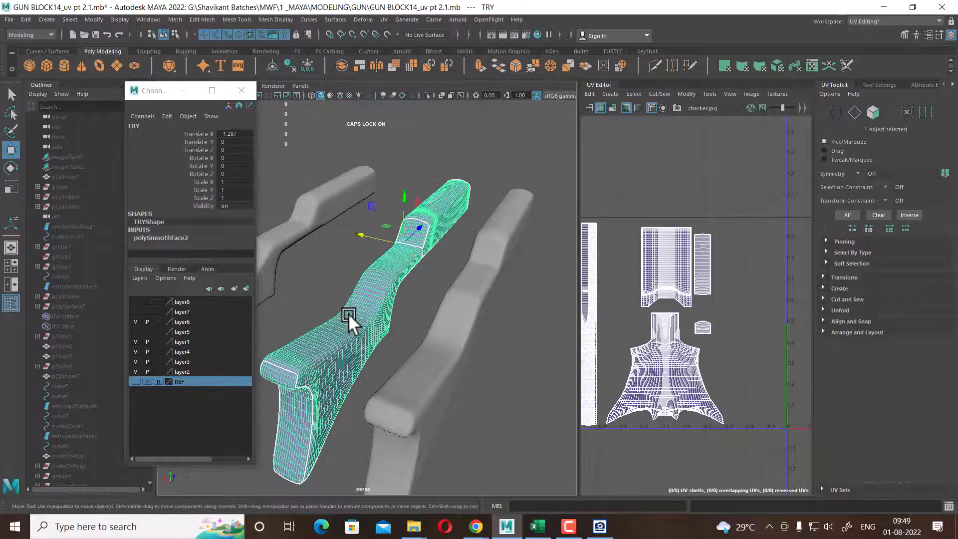
key("ctrl+c")
key("ctrl+v")
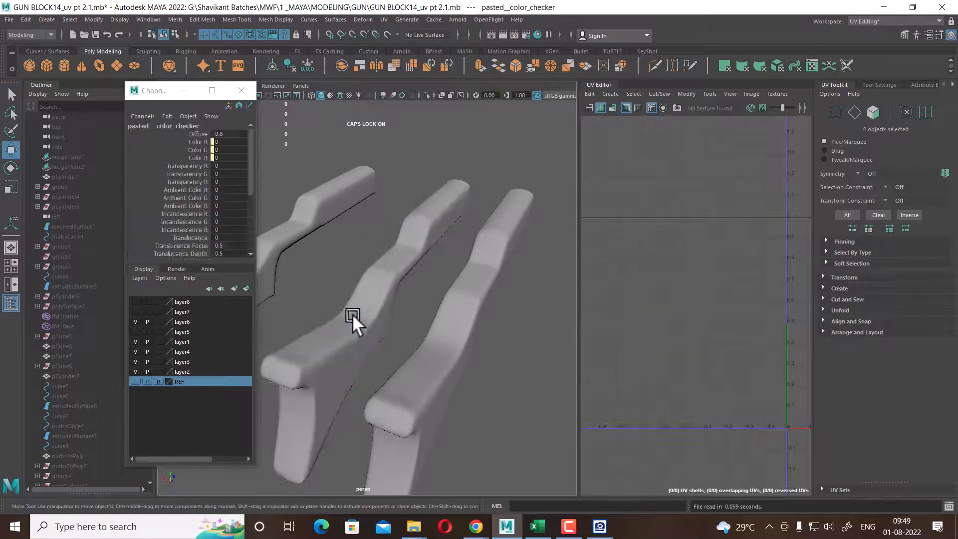
left_click(372, 323)
left_click_drag(377, 248, 332, 220)
left_click_drag(419, 284, 453, 309, "alt")
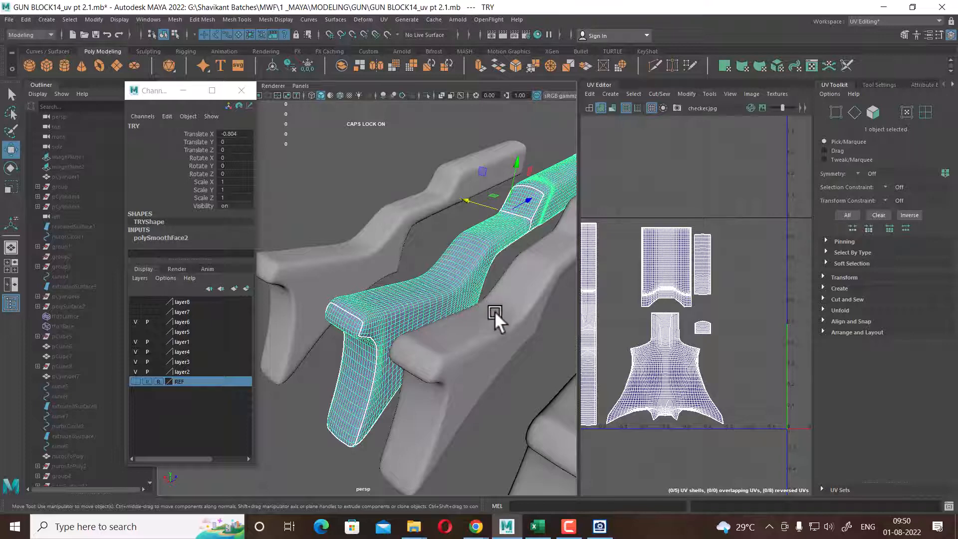
Examine the polySmoothFace2 settings in the TRY stock's construction history
key("ctrl+v")
key("ctrl+z")
left_click(175, 237)
scroll(175, 227, "down", 2)
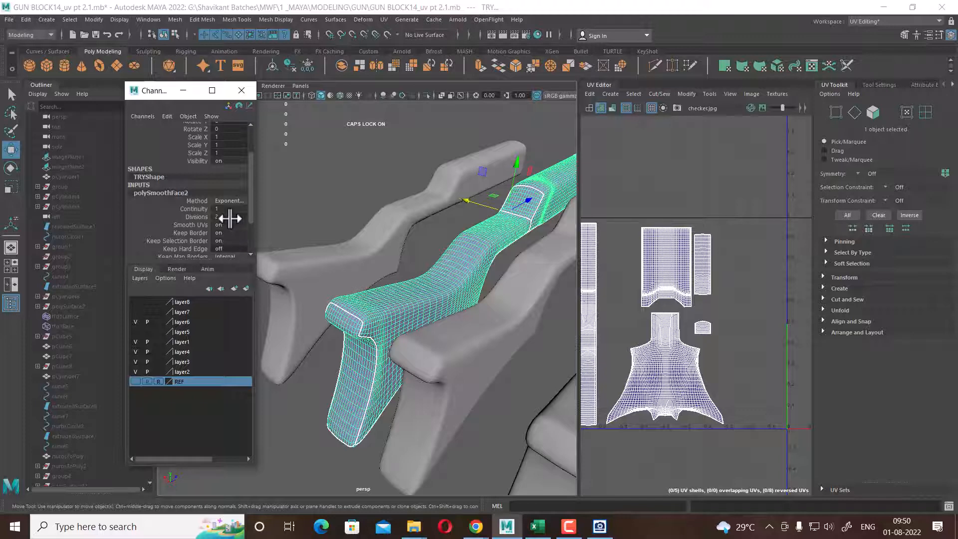
Set Divisions to 0 in the smoothing history of the pasted TRY copy
key("ctrl+v")
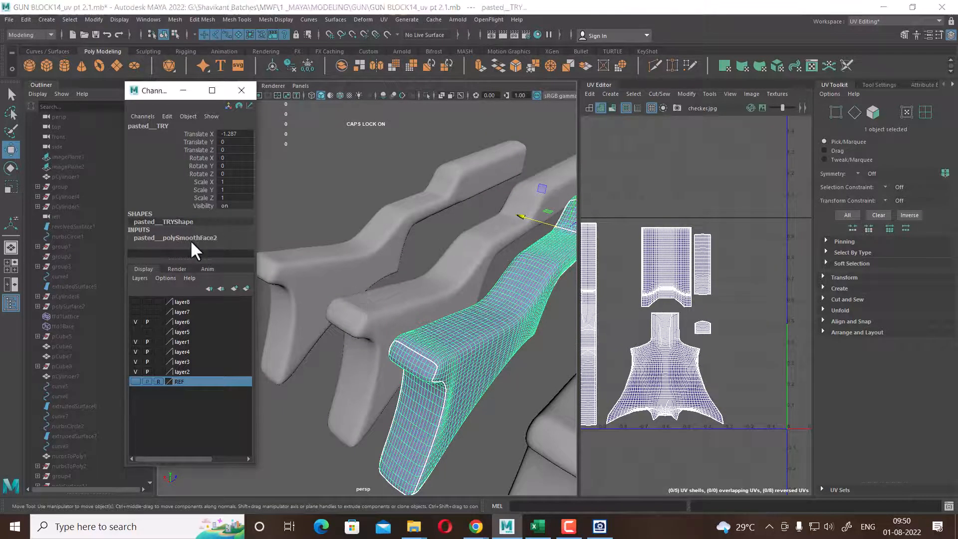
left_click(190, 237)
scroll(190, 238, "down", 3)
left_click(242, 194)
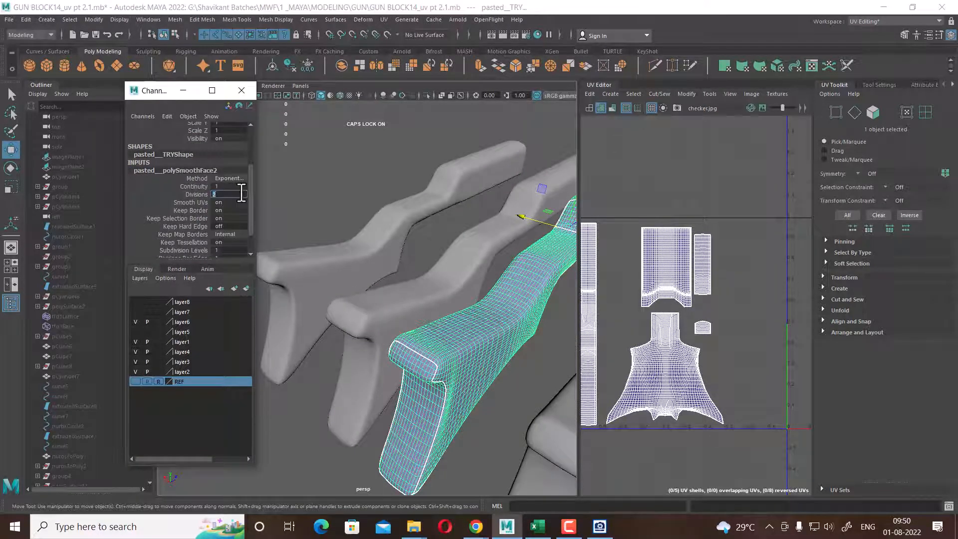
type("0")
key("Return")
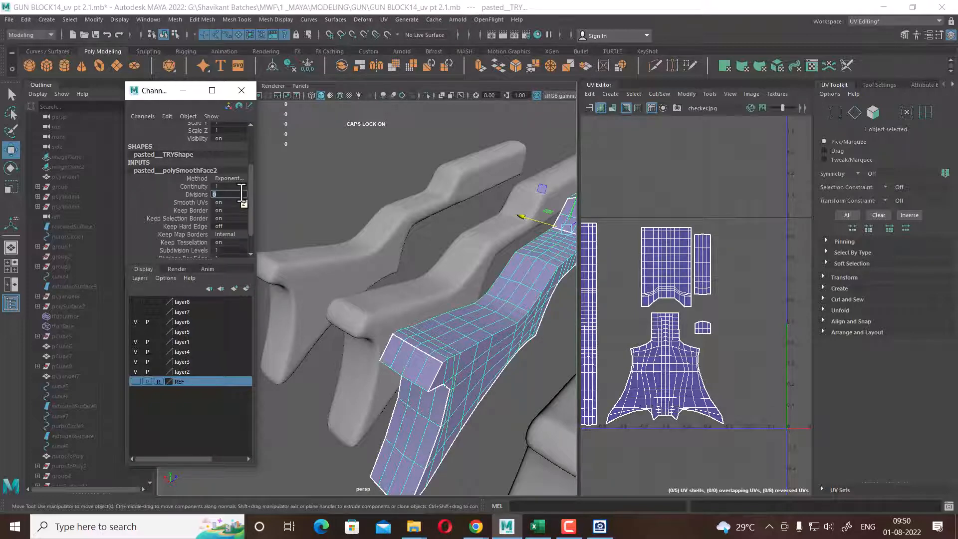
Close the channel settings and align the pasted low-poly copy sideways over the TRY stock in the top view, using wireframe display
left_click_drag(409, 328, 463, 346, "alt")
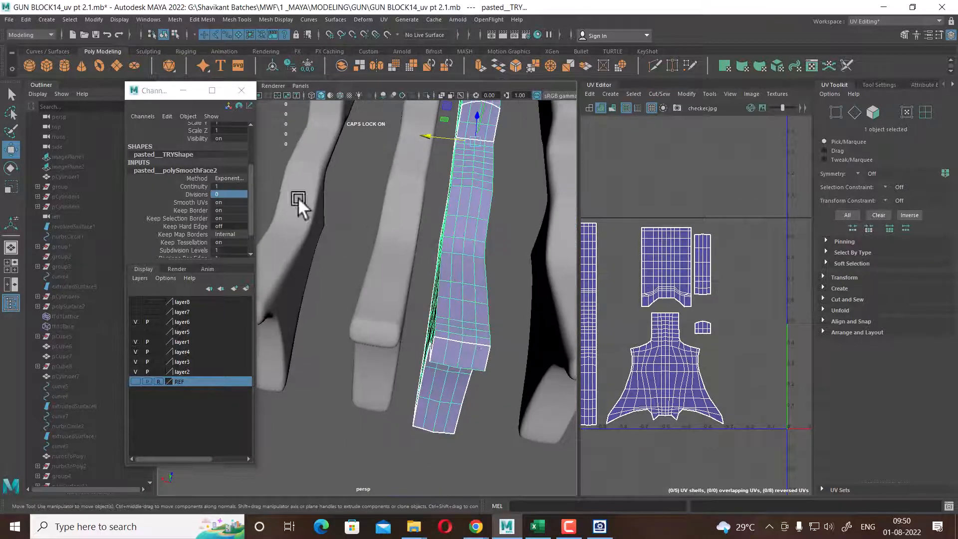
left_click(241, 90)
key("space")
left_click_drag(376, 226, 320, 225)
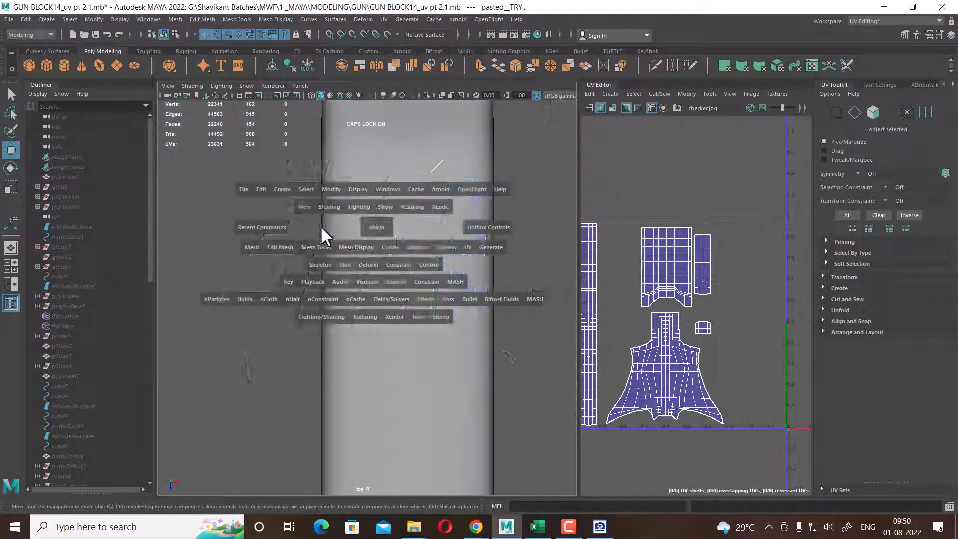
right_click_drag(471, 308, 424, 249, "alt")
middle_click_drag(360, 340, 454, 370, "alt")
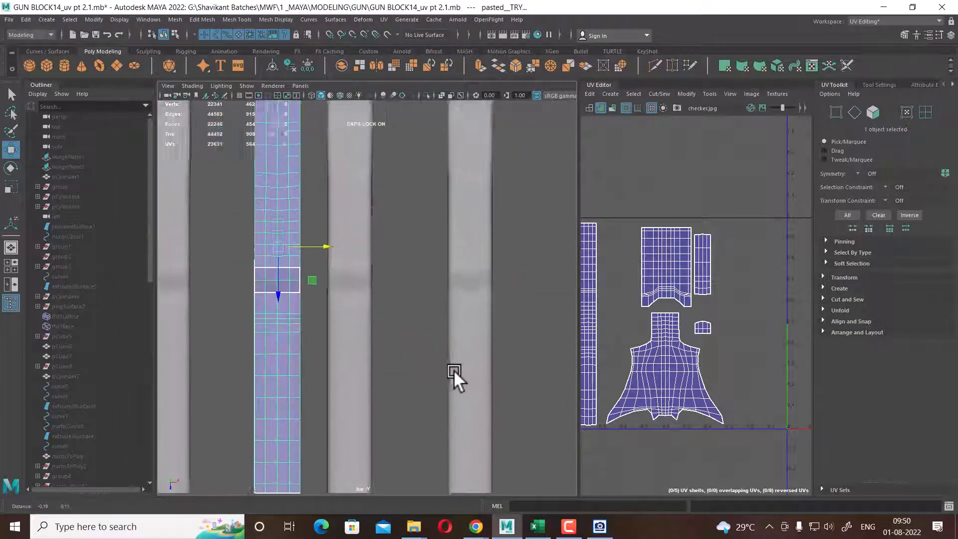
left_click_drag(328, 247, 398, 245)
key("4")
scroll(387, 279, "up", 3)
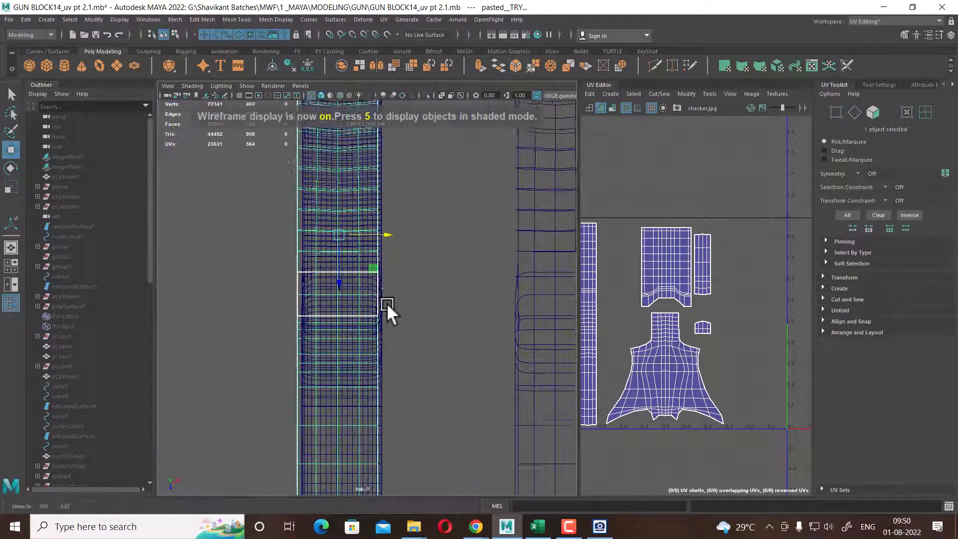
middle_click_drag(386, 302, 385, 303, "alt")
scroll(386, 302, "up", 1)
left_click_drag(380, 257, 386, 257)
Return to the shaded perspective view and examine how the low-poly copy overlaps the smoothed TRY stock
key("space")
key("space")
left_click_drag(451, 249, 472, 238, "alt")
right_click_drag(472, 238, 434, 335, "alt")
key("5")
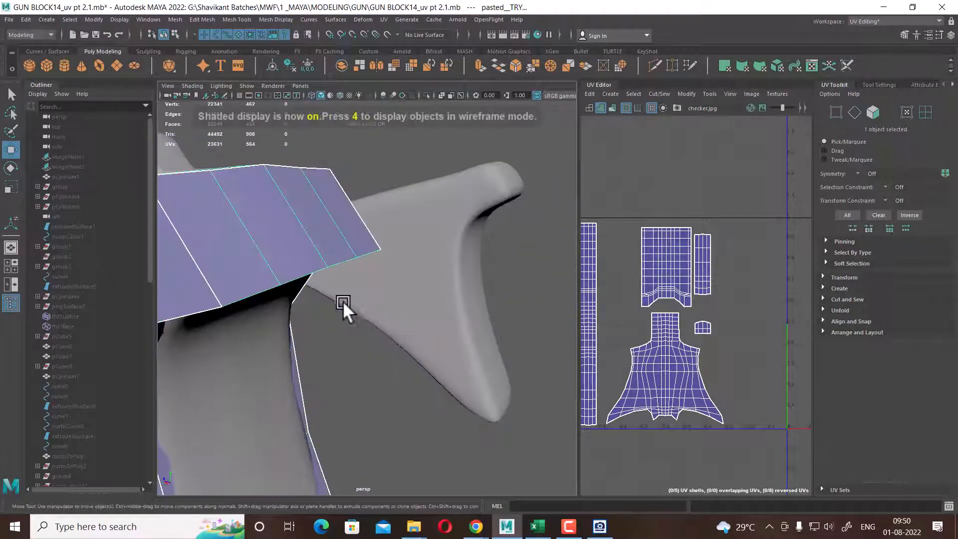
mouse_move(343, 301)
left_mouse_down("alt")
mouse_move(404, 291)
mouse_move(388, 309)
mouse_move(353, 301)
mouse_move(354, 286)
left_mouse_up("alt")
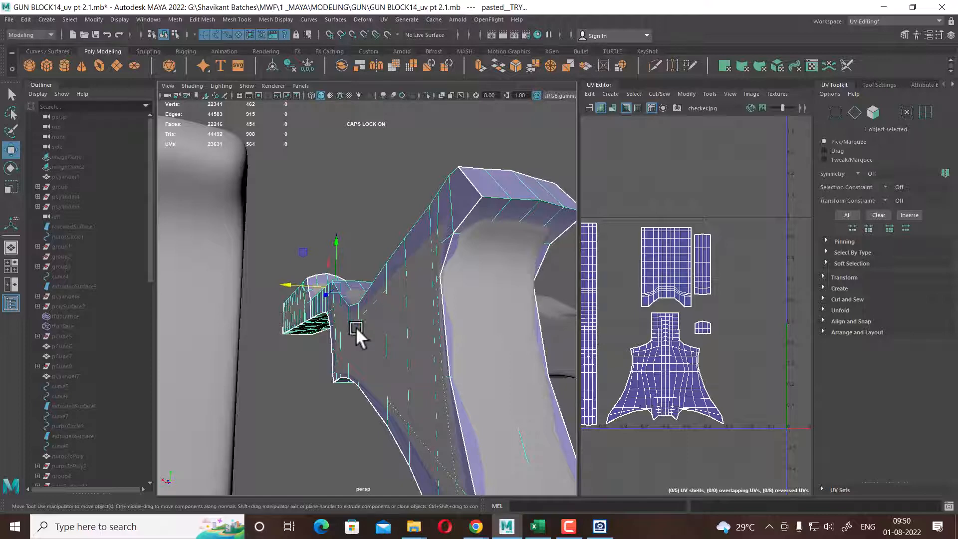
left_click_drag(357, 332, 405, 387, "alt")
left_click_drag(450, 355, 465, 319, "alt")
Compare the smooth-previewed pasted copy with the overlapping TRY stock by selecting each in turn
left_click(469, 319)
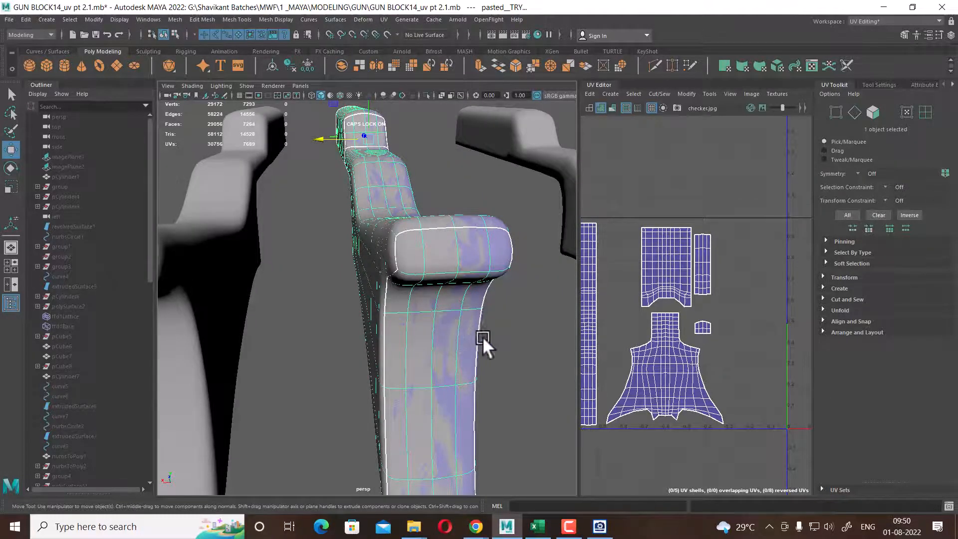
left_click(505, 320)
left_click(463, 268)
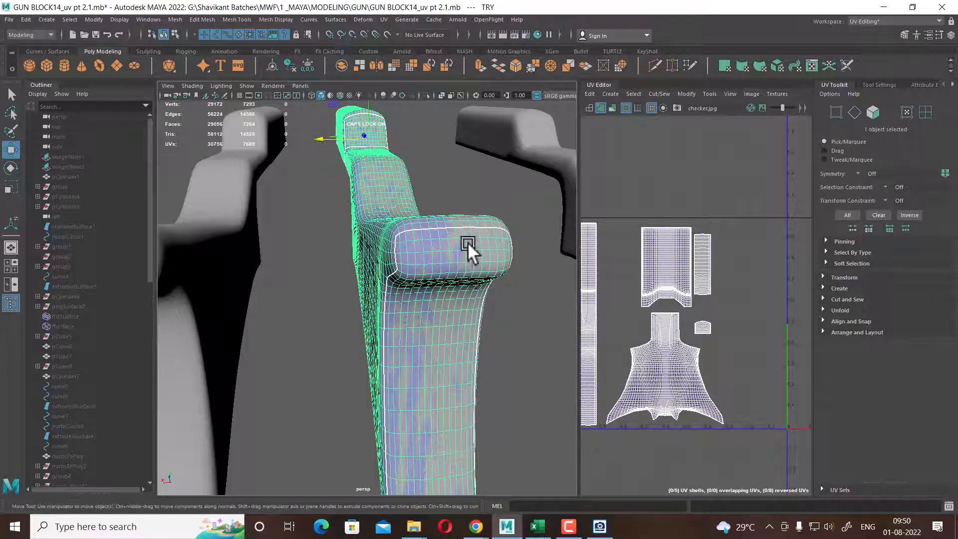
left_click(517, 245)
left_click(502, 241)
left_click(518, 243)
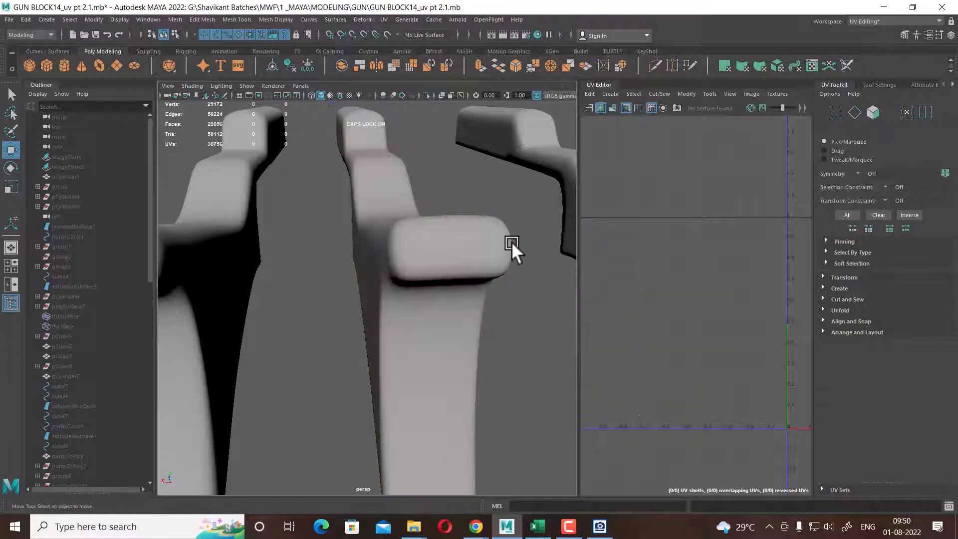
left_click(511, 241)
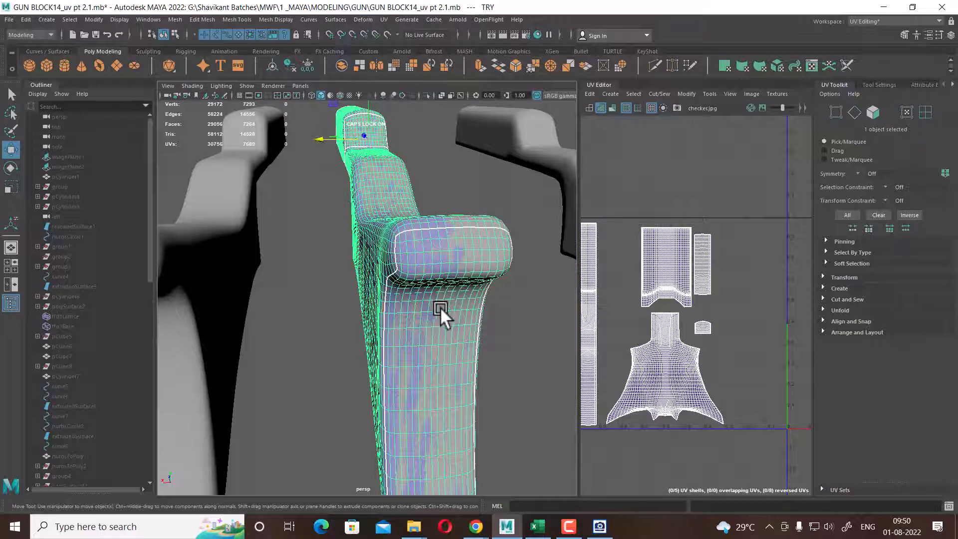
Hide the TRY stock to inspect the smooth-previewed copy alone, and show the hidden stock again
key("Delete")
left_click(456, 280)
scroll(487, 327, "up", 2)
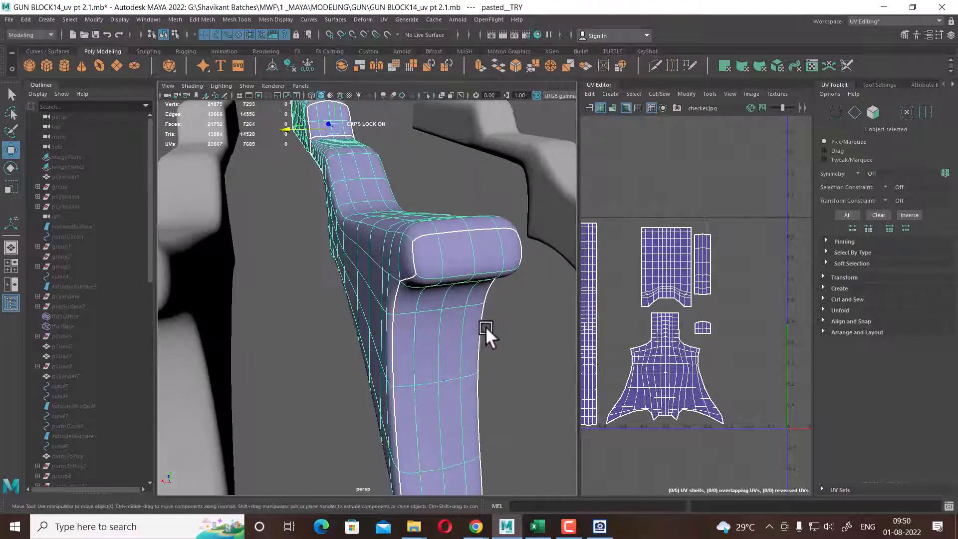
key("ctrl+h")
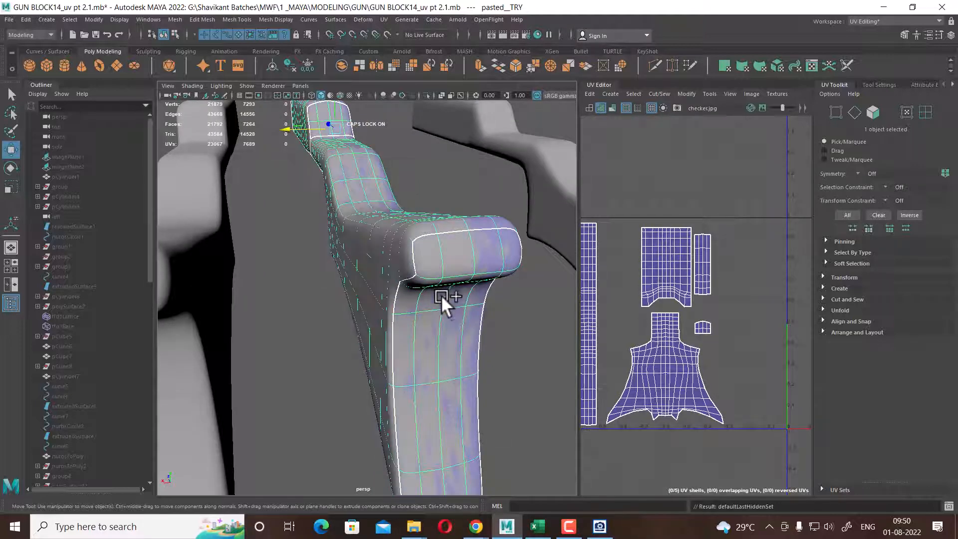
Turn off smooth preview on the pasted copy and switch it to vertex selection
key("1")
left_click_drag(455, 300, 490, 217, "alt")
right_click_drag(490, 217, 409, 209)
left_click(325, 281)
left_click(325, 280)
Adjust individual vertices around the upper corner of the pasted copy's butt end against the smoothed stock
left_click_drag(369, 303, 383, 346, "alt")
left_click_drag(356, 413, 394, 285)
left_click_drag(371, 173, 369, 170)
left_click_drag(364, 245, 361, 267, "alt")
scroll(361, 266, "up", 3)
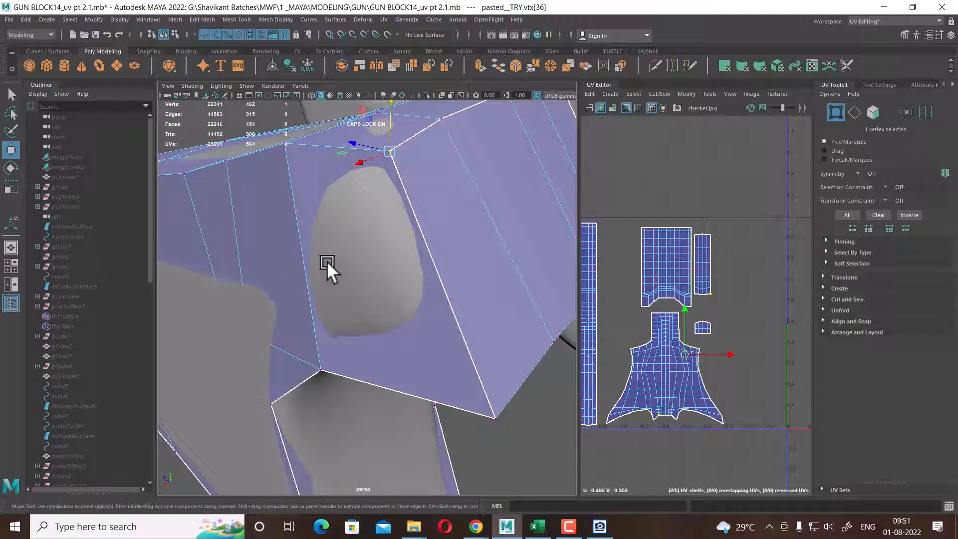
left_click(285, 142)
left_click_drag(286, 141, 418, 316, "alt")
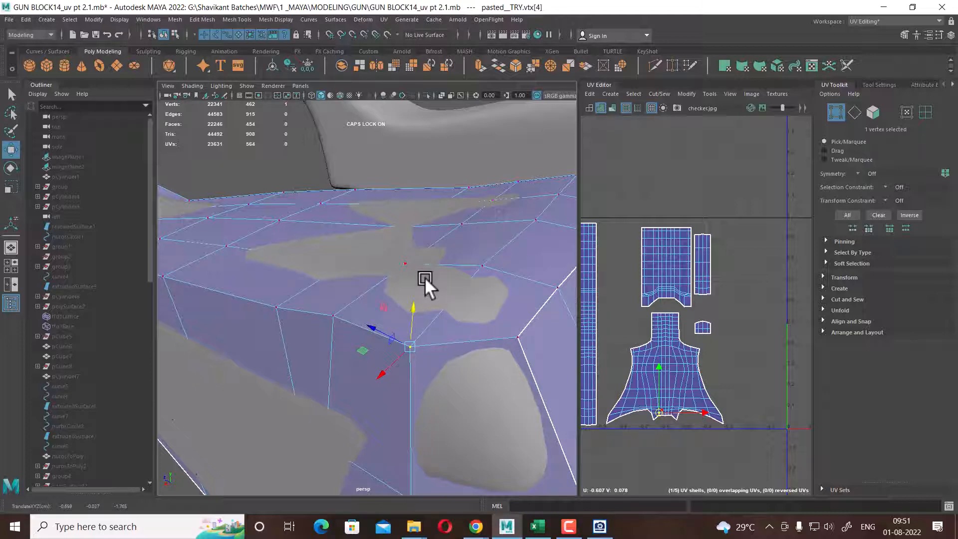
scroll(353, 335, "down", 5)
left_click_drag(366, 336, 345, 387, "alt")
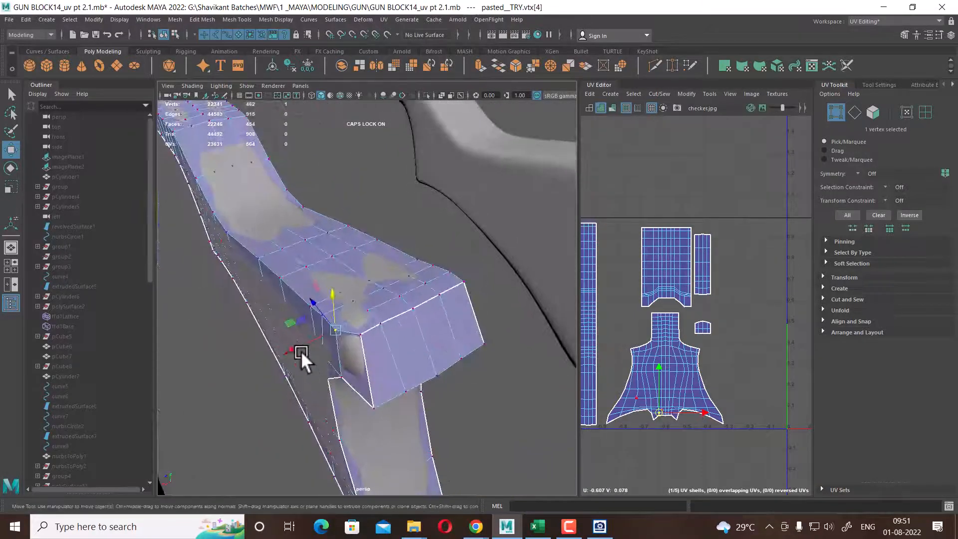
left_click_drag(301, 351, 329, 325, "alt")
Select four consecutive edges along the upper side of the copy's butt, convert them to vertices, and average those vertices
right_click_drag(321, 305, 320, 274)
left_click(276, 283)
left_click(317, 312, "shift")
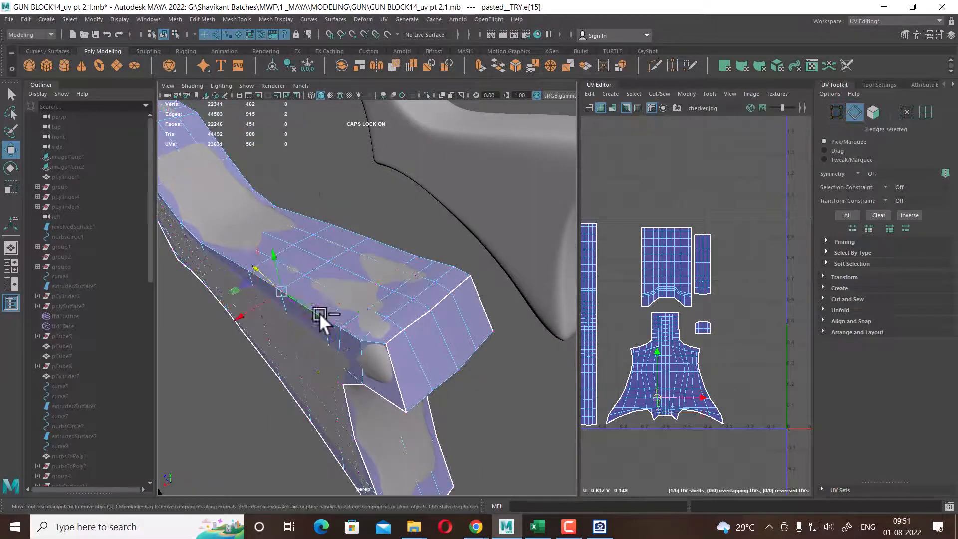
left_click(329, 324, "shift")
left_click(353, 334, "shift")
right_click(403, 280, "ctrl")
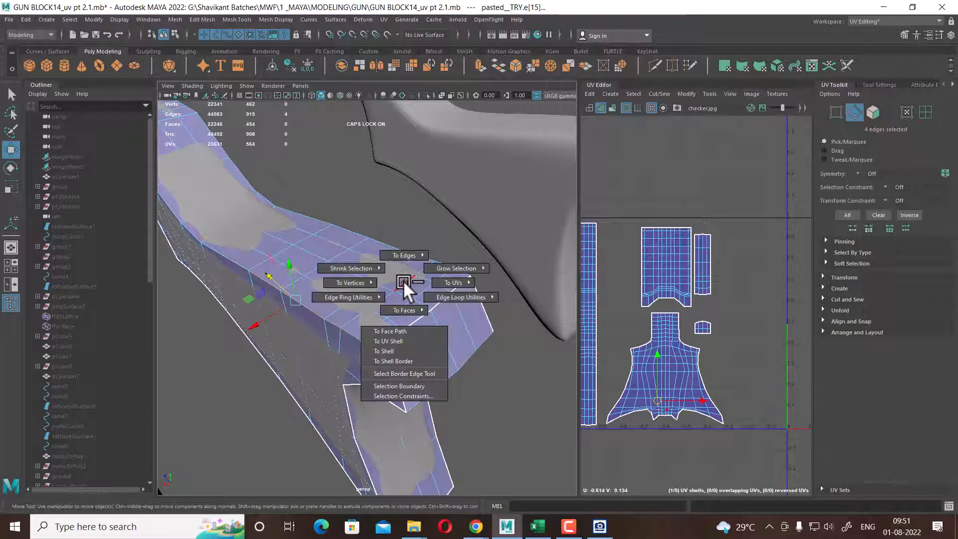
right_click_drag(403, 280, 334, 281, "ctrl")
right_click(339, 261, "shift")
mouse_move(384, 258)
right_mouse_down("ctrl")
mouse_move(337, 257)
mouse_move(386, 245)
right_mouse_up("ctrl")
left_click_drag(388, 251, 338, 325, "alt")
right_click_drag(338, 326, 339, 295, "alt")
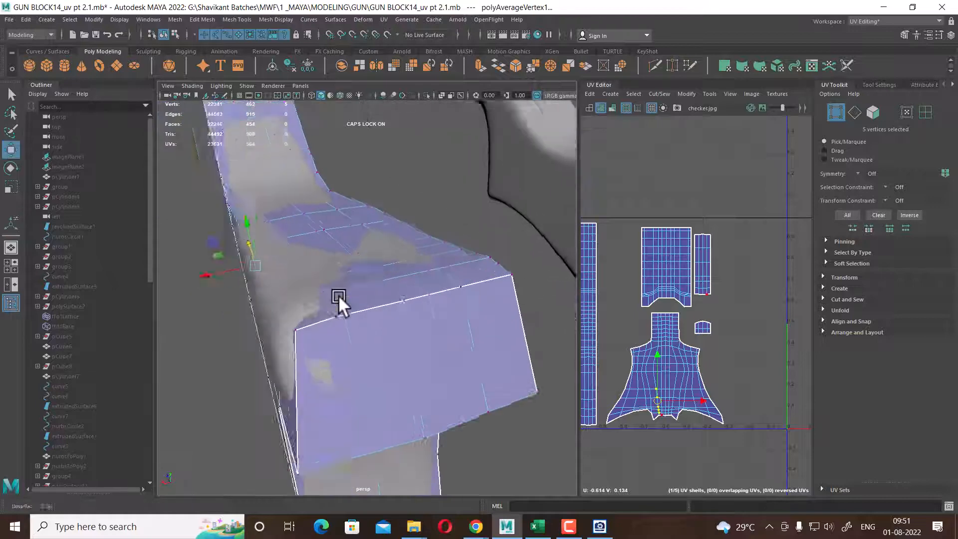
Check the averaged vertices on the pasted copy's butt, switch the copy back to object mode, and reselect it
scroll(338, 294, "up", 2)
scroll(274, 273, "down", 1)
left_click_drag(188, 264, 344, 260)
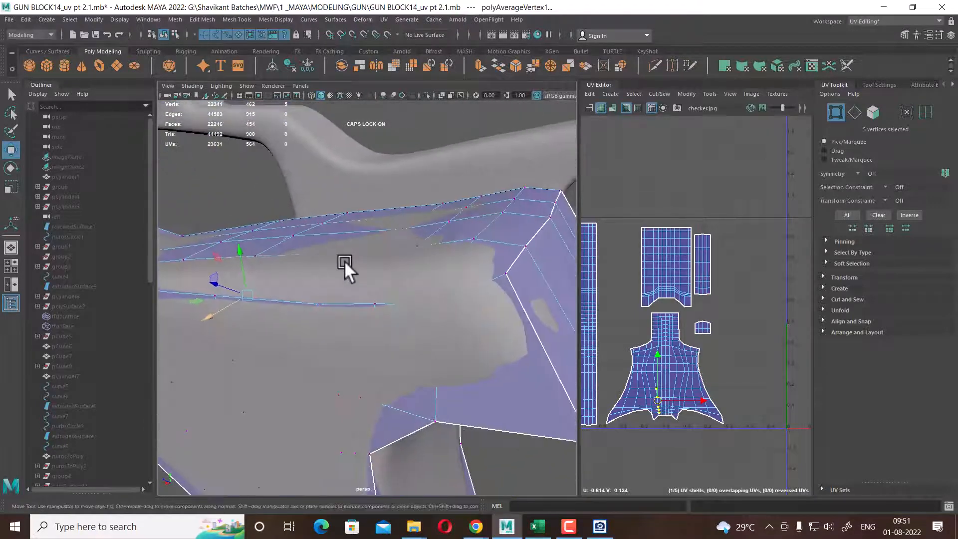
left_click_drag(430, 267, 376, 297, "alt")
right_click_drag(378, 241, 478, 166)
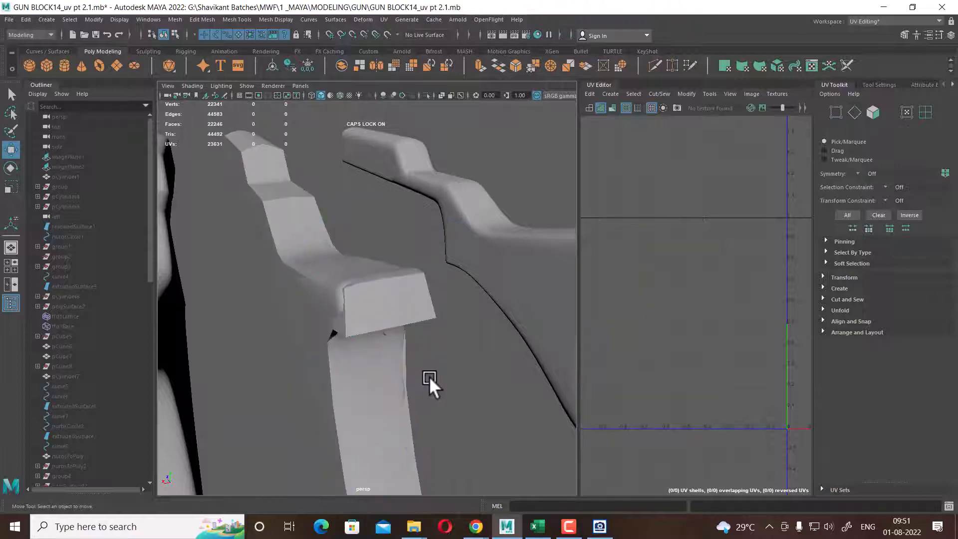
left_click(379, 328)
Compare the low-poly copy with the smoothed stock and the original stock by selecting each in turn
right_click_drag(378, 364, 361, 332, "alt")
left_click_drag(361, 331, 370, 338, "alt")
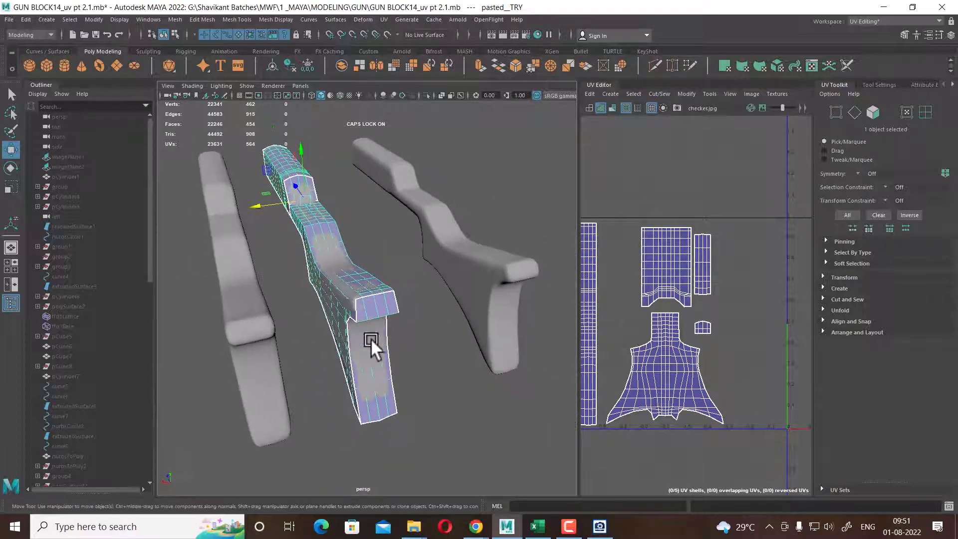
left_click(501, 273)
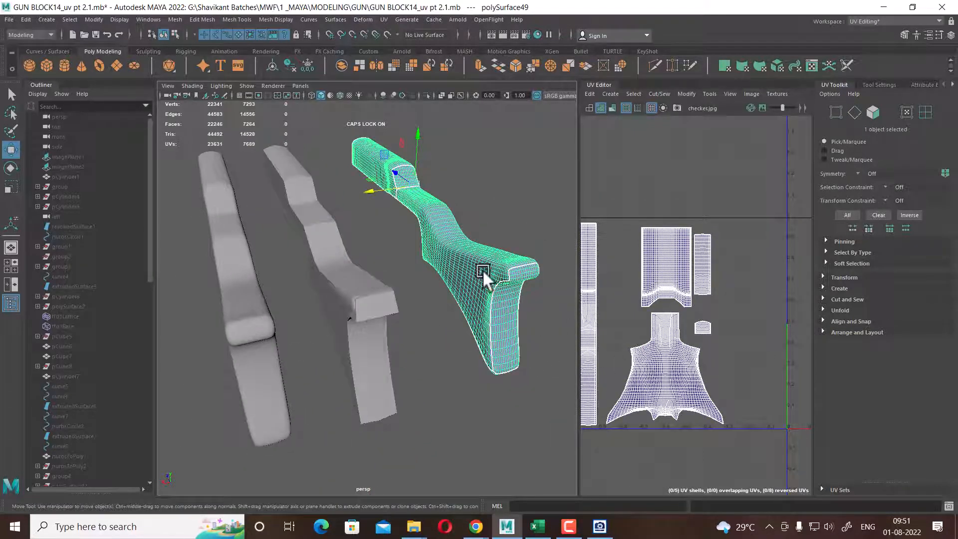
scroll(480, 287, "up", 4)
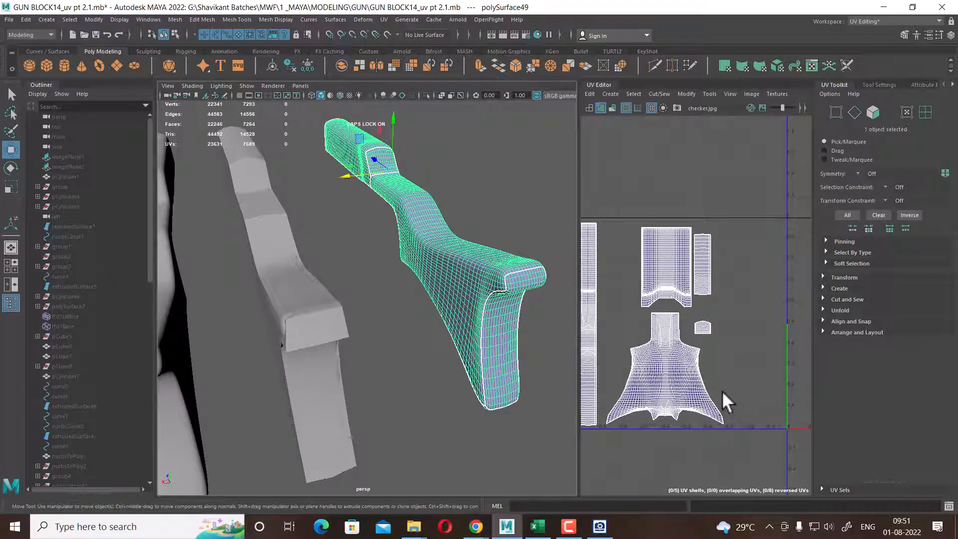
left_click_drag(468, 333, 408, 447, "alt")
left_click(408, 447)
scroll(480, 399, "down", 3)
left_click_drag(476, 387, 466, 354, "alt")
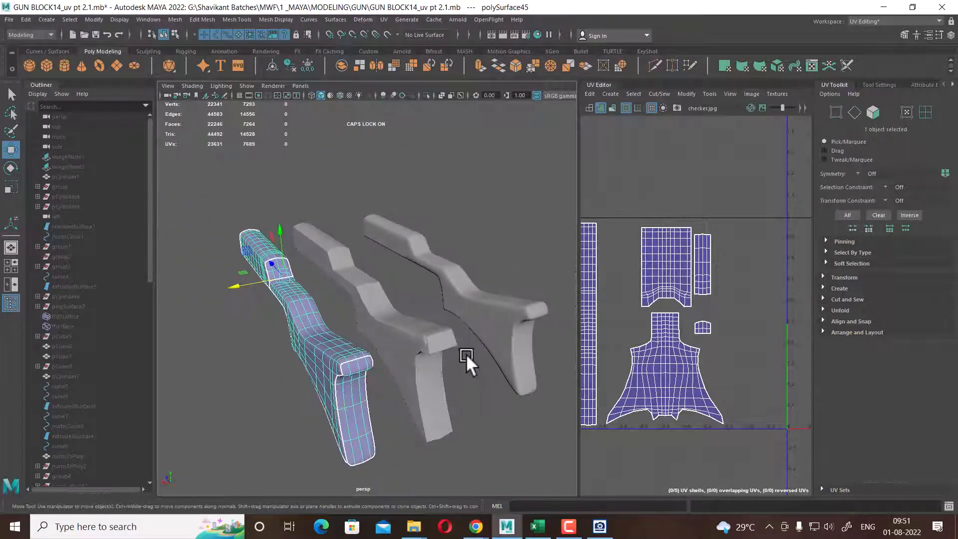
scroll(383, 387, "up", 2)
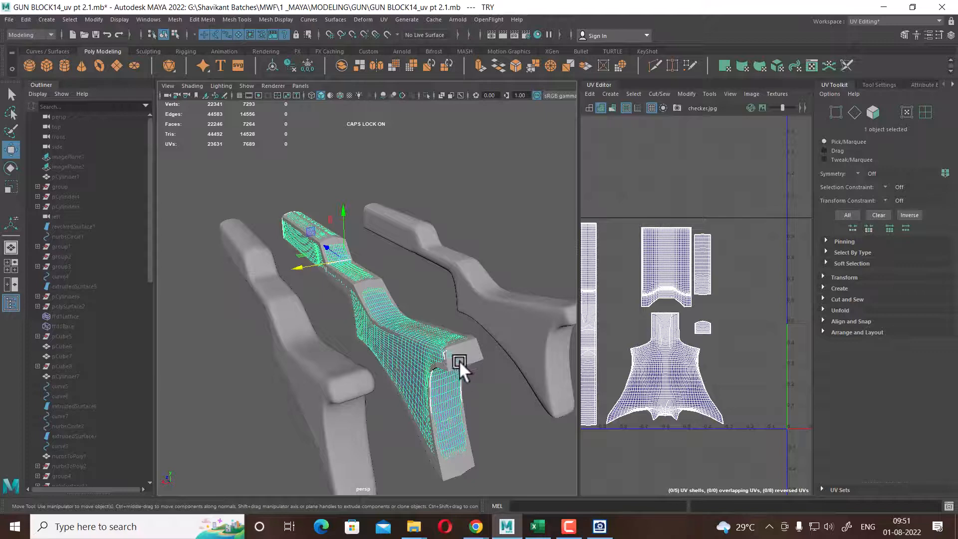
Delete the overlaid TRY stocks and the separate smoothed stock, and frame the remaining low-poly original
key("Delete")
left_click(556, 324)
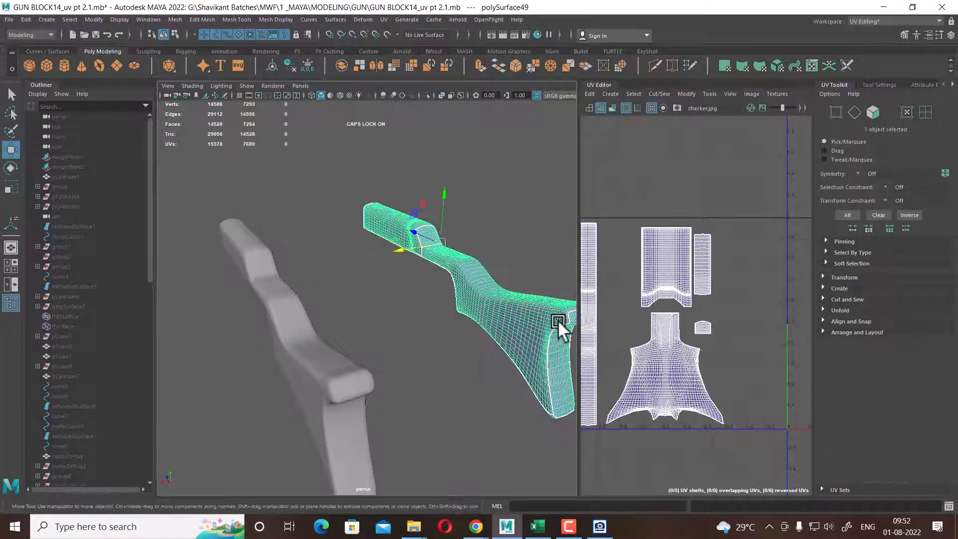
key("Delete")
left_click(363, 395)
key("f")
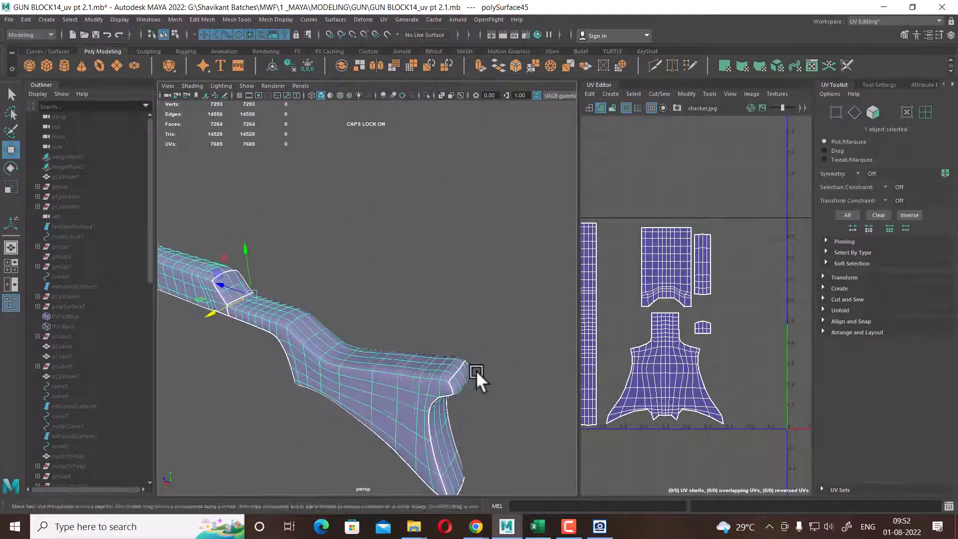
Display the remaining stock with its checker texture
scroll(744, 384, "down", 3)
middle_click_drag(715, 299, 721, 273, "alt")
scroll(695, 322, "up", 1)
mouse_move(352, 372)
left_mouse_down("alt")
mouse_move(364, 333)
mouse_move(421, 349)
mouse_move(433, 309)
mouse_move(435, 353)
mouse_move(451, 298)
mouse_move(455, 353)
mouse_move(414, 352)
mouse_move(419, 325)
left_mouse_up("alt")
scroll(387, 355, "up", 2)
key("6")
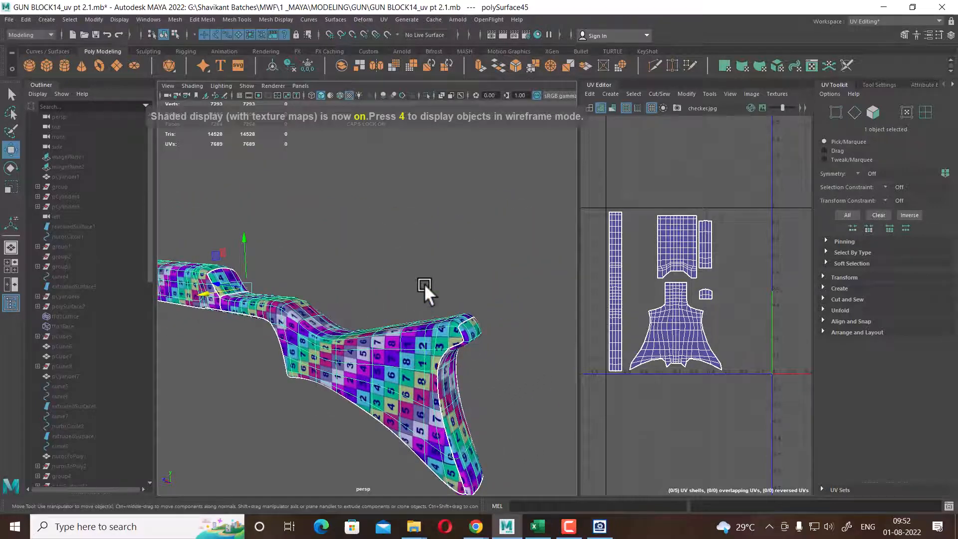
Switch to the GUN reference image in ACDSee Quick View, enlarge its window, and position the image on the stock
left_click(602, 531)
scroll(727, 145, "down", 1)
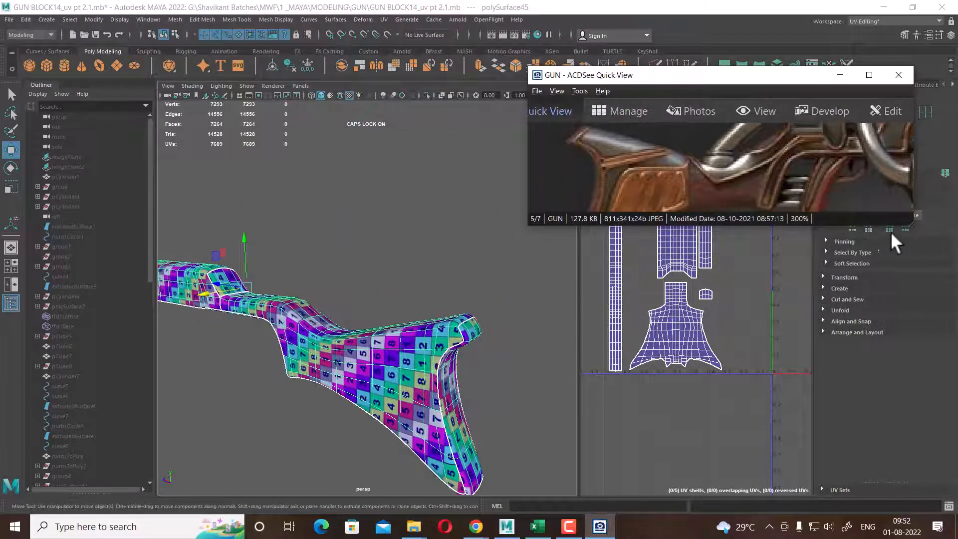
left_click_drag(911, 226, 957, 316)
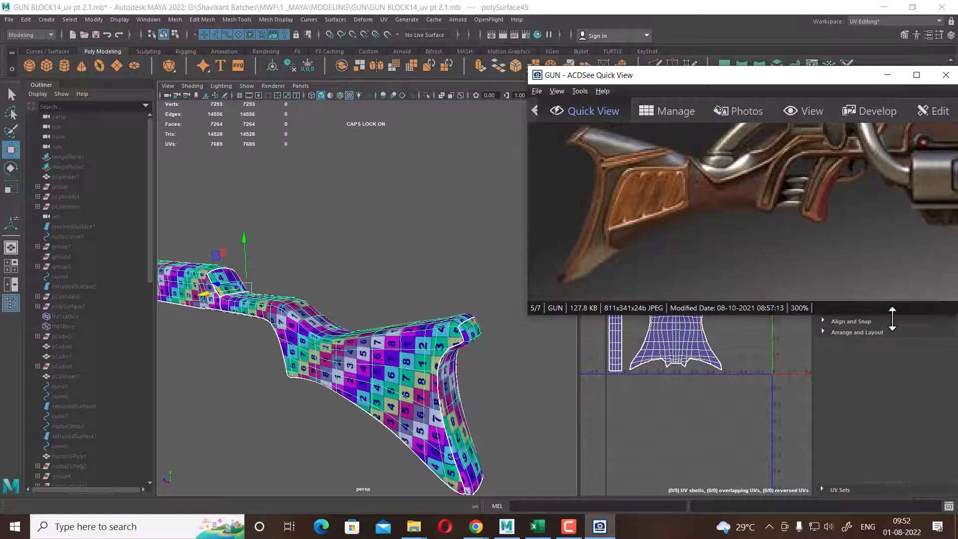
left_click_drag(725, 244, 766, 256)
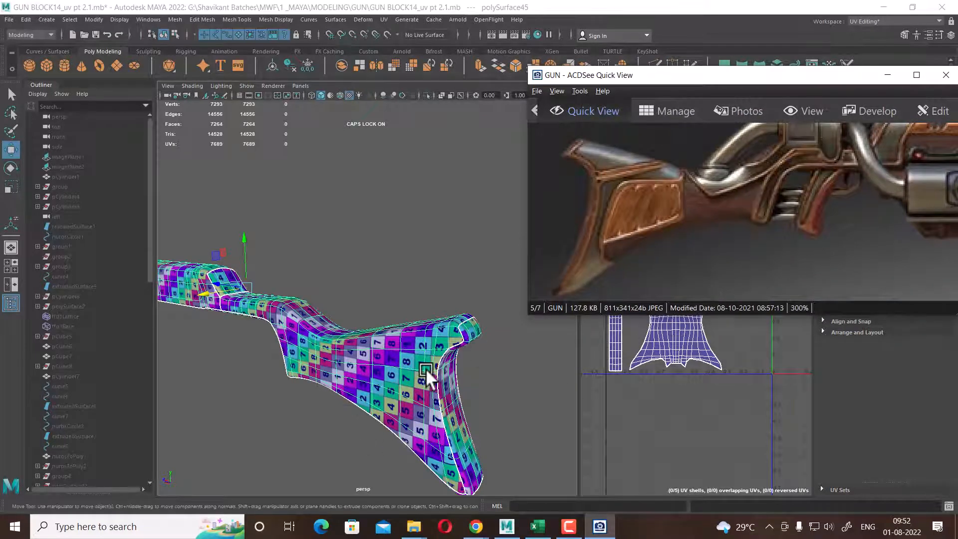
Examine the checker pattern on the stock's side and butt end alongside the reference image, and deselect the stock
left_click_drag(425, 367, 392, 370, "alt")
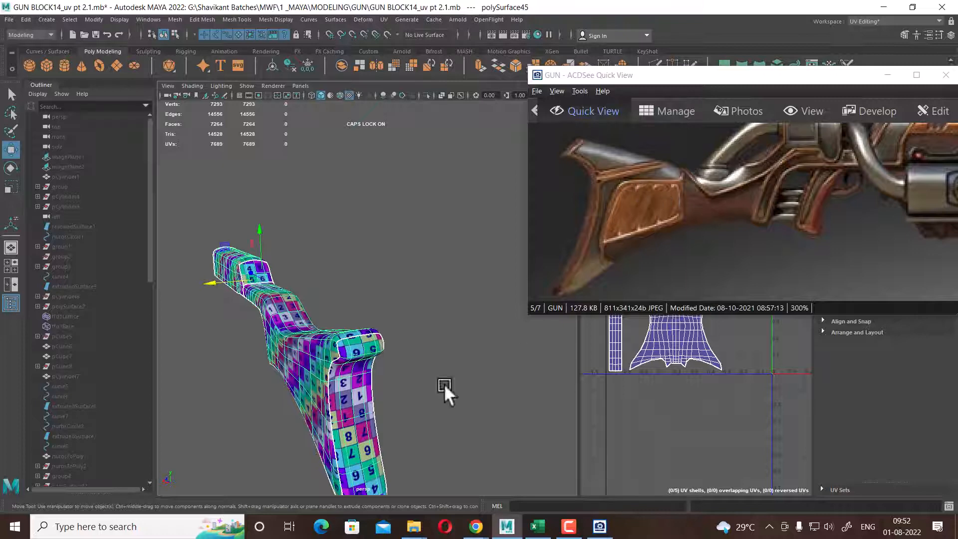
left_click_drag(338, 389, 548, 368, "alt")
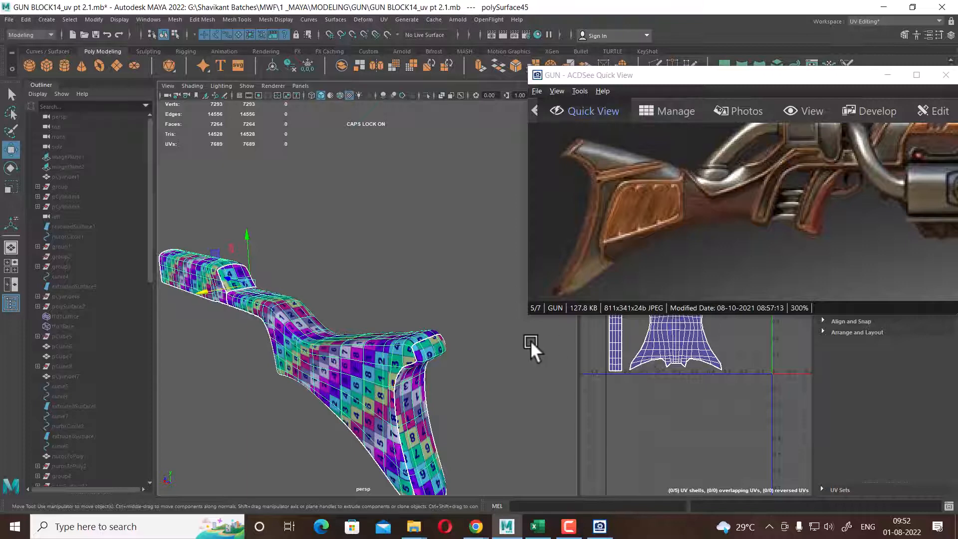
mouse_move(416, 399)
left_mouse_down("alt")
mouse_move(352, 384)
mouse_move(381, 394)
mouse_move(336, 352)
mouse_move(417, 392)
left_mouse_up("alt")
left_click(508, 403)
right_click_drag(467, 427, 429, 388, "alt")
left_click_drag(429, 387, 442, 390, "alt")
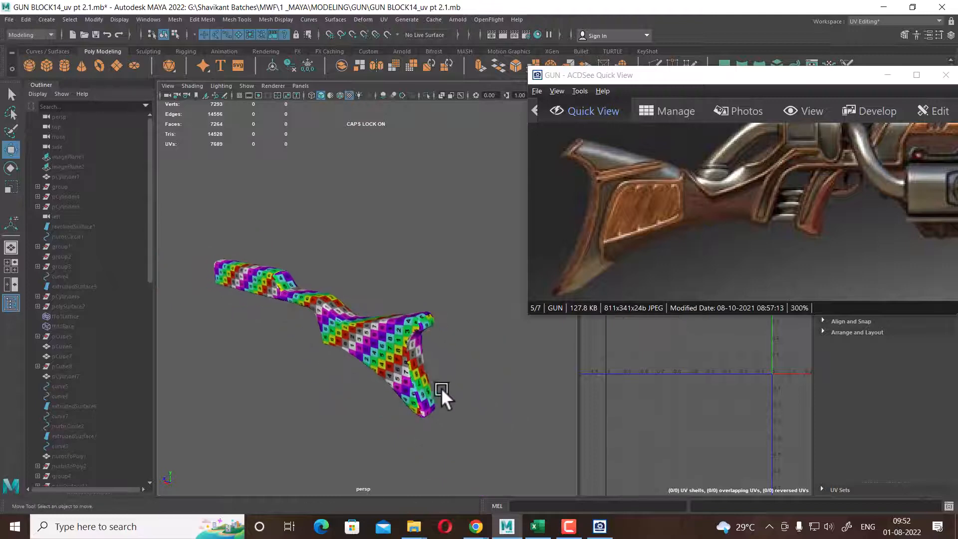
Show all hidden objects so the full gun surrounds the checkered stock
left_click(115, 17)
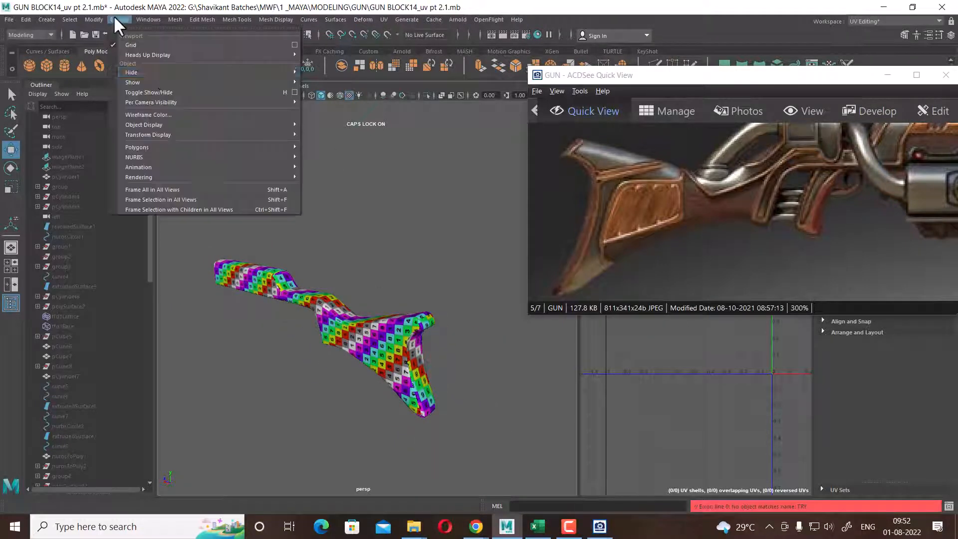
mouse_move(154, 74)
left_click(340, 123)
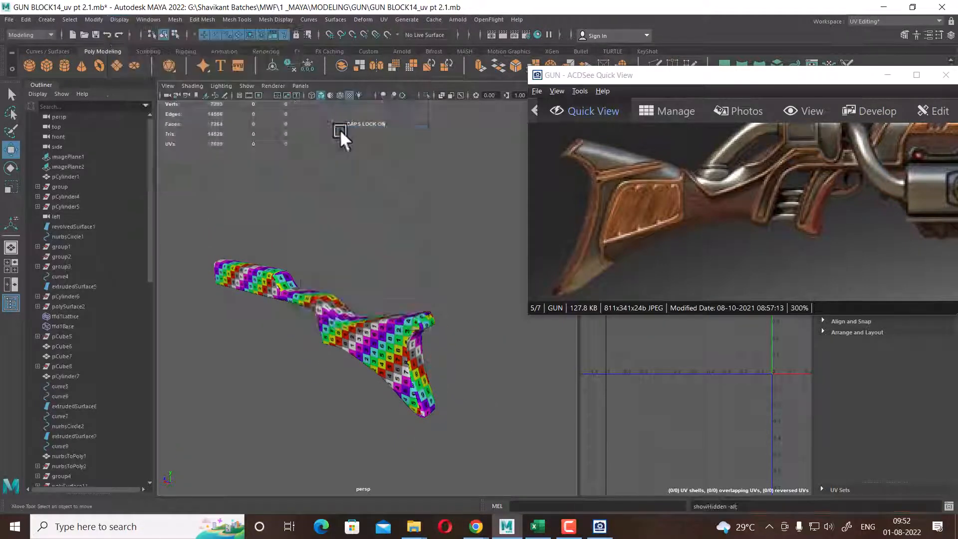
left_click_drag(430, 333, 460, 319, "alt")
right_click_drag(459, 318, 455, 338, "alt")
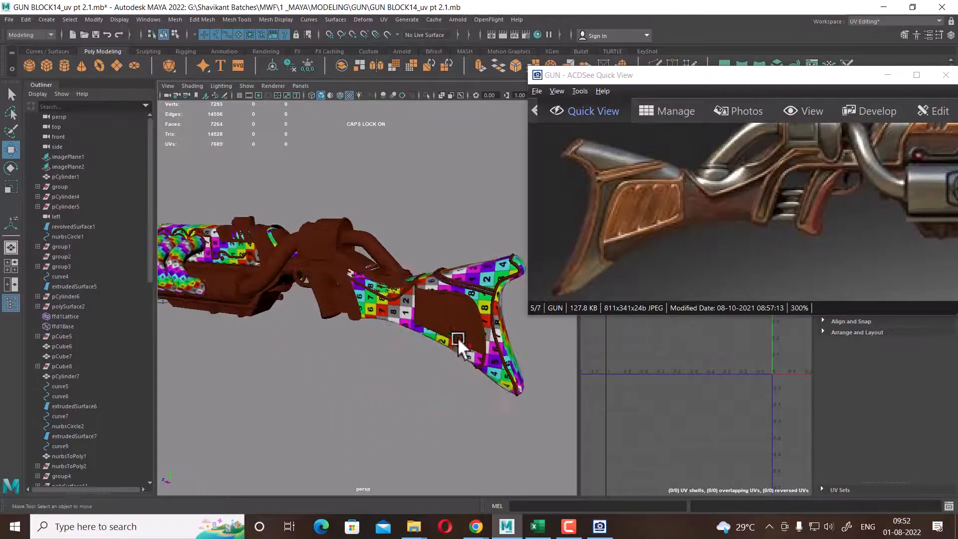
Examine the panel and trim strips around the stock, selecting individual trim pieces to check which surfaces need UVs
left_click_drag(458, 288, 428, 296, "alt")
right_click_drag(428, 295, 444, 320, "alt")
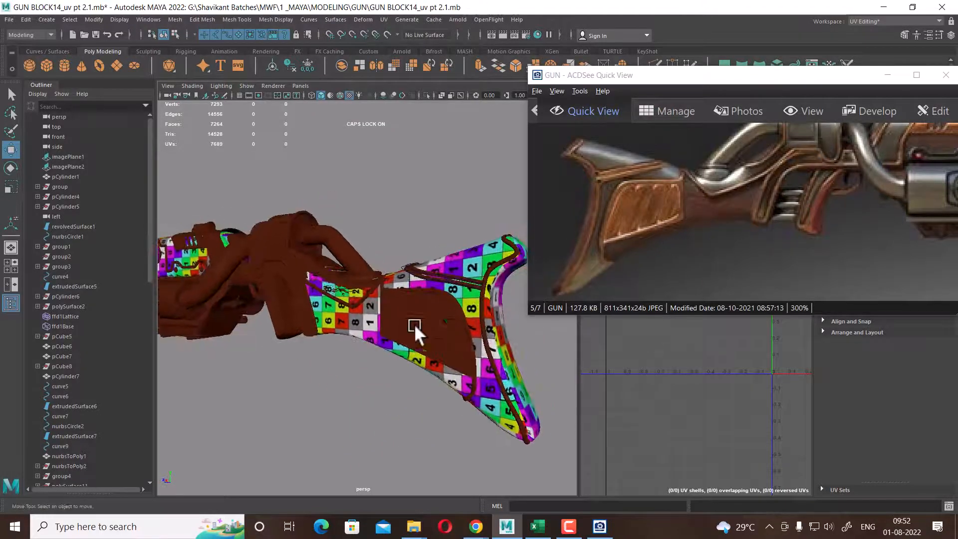
left_click_drag(419, 334, 436, 321, "alt")
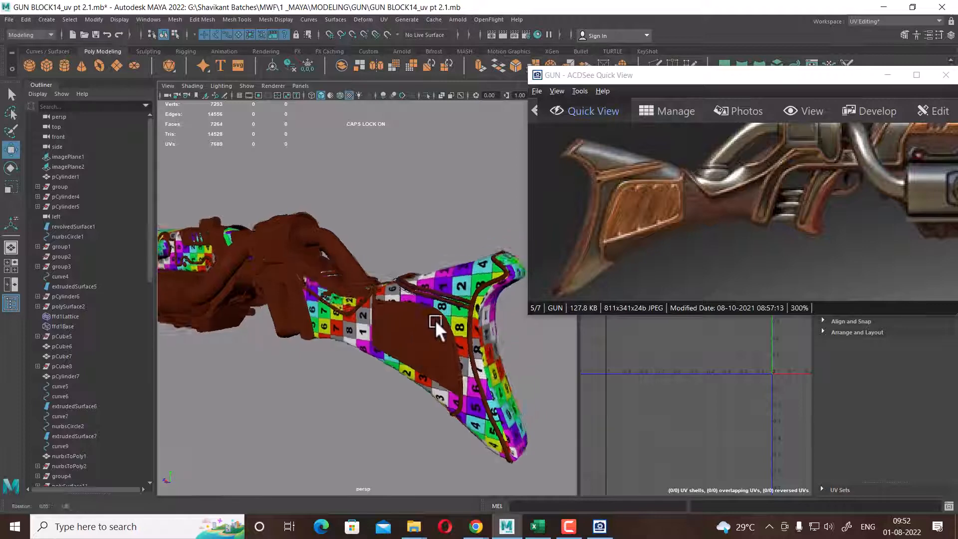
right_click_drag(435, 322, 470, 316, "alt")
left_click_drag(470, 316, 431, 350, "alt")
right_click_drag(431, 349, 373, 338, "alt")
left_click_drag(373, 337, 413, 344, "alt")
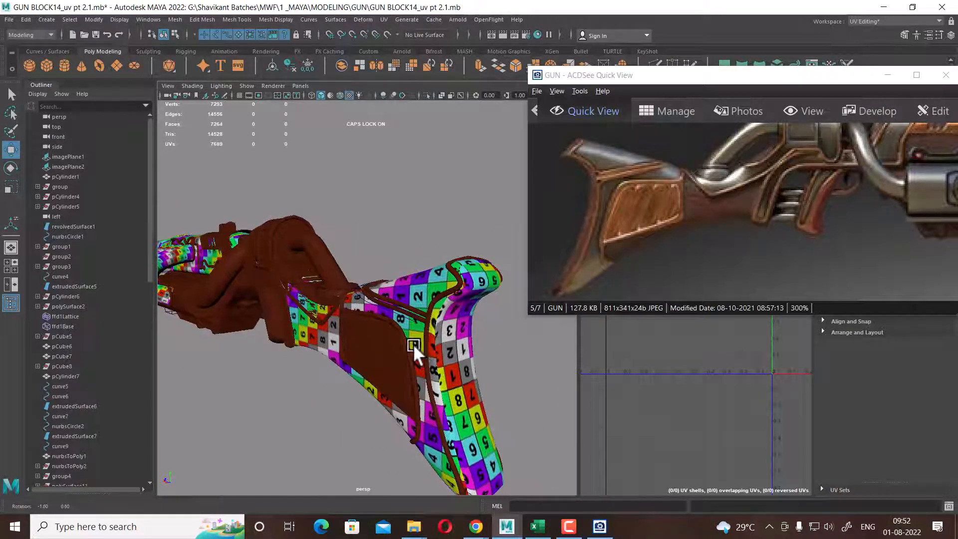
left_click(403, 334)
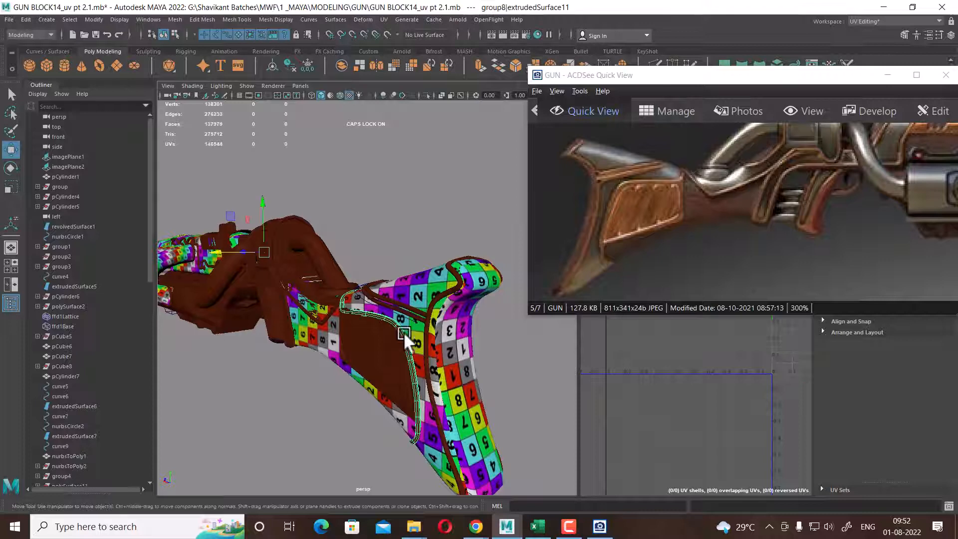
left_click(405, 304)
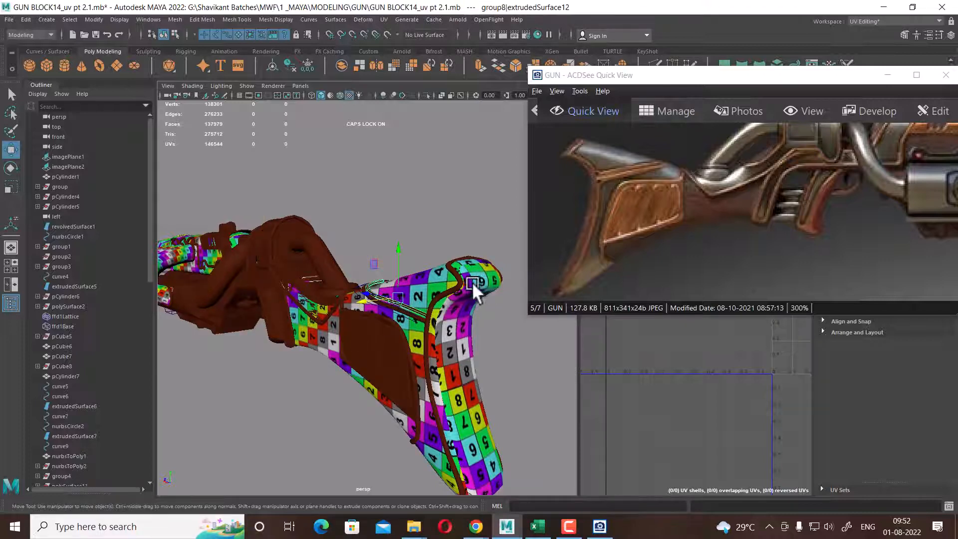
left_click_drag(472, 282, 367, 322, "alt")
left_click(377, 320)
Pan the reference image to the front of the gun, move its window aside, and hide everything except extrudedSurface6
left_click_drag(876, 140, 675, 199)
left_click_drag(844, 75, 114, 161)
scroll(352, 238, "down", 5)
left_click_drag(351, 238, 483, 252, "alt")
key("alt+h")
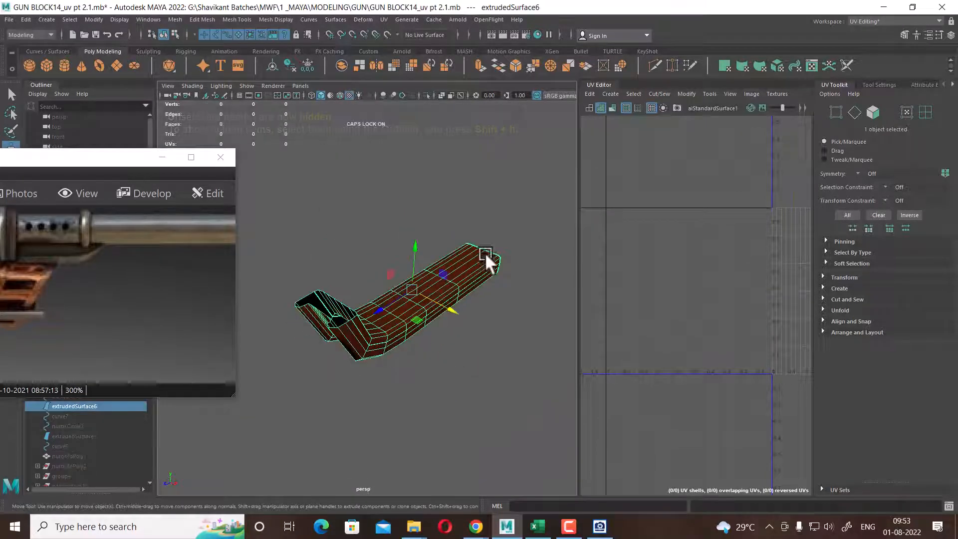
Check the component display of the isolated NURBS surface and return it to object mode, keeping it selected
right_click(489, 245)
right_click_drag(489, 245, 399, 245)
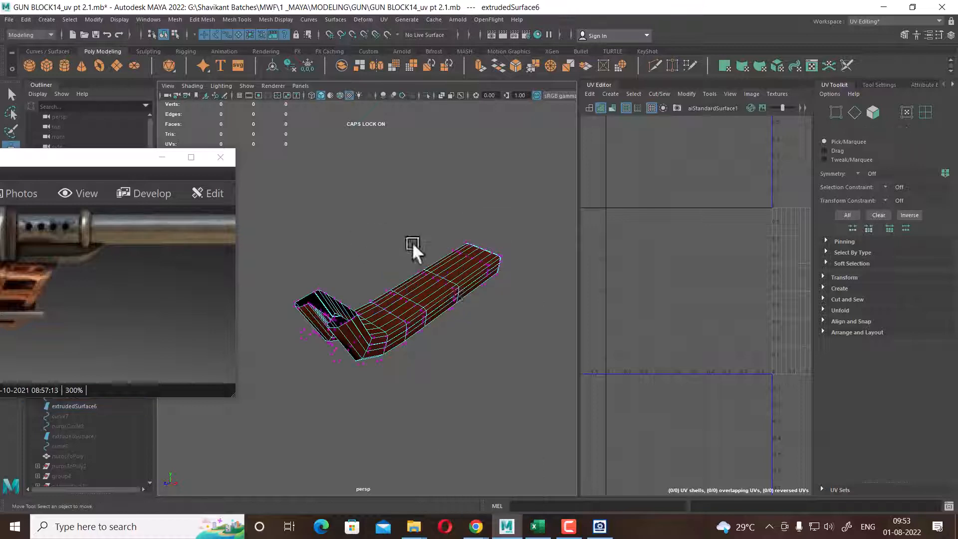
right_click_drag(454, 261, 503, 248)
left_click(502, 268)
left_click(427, 309)
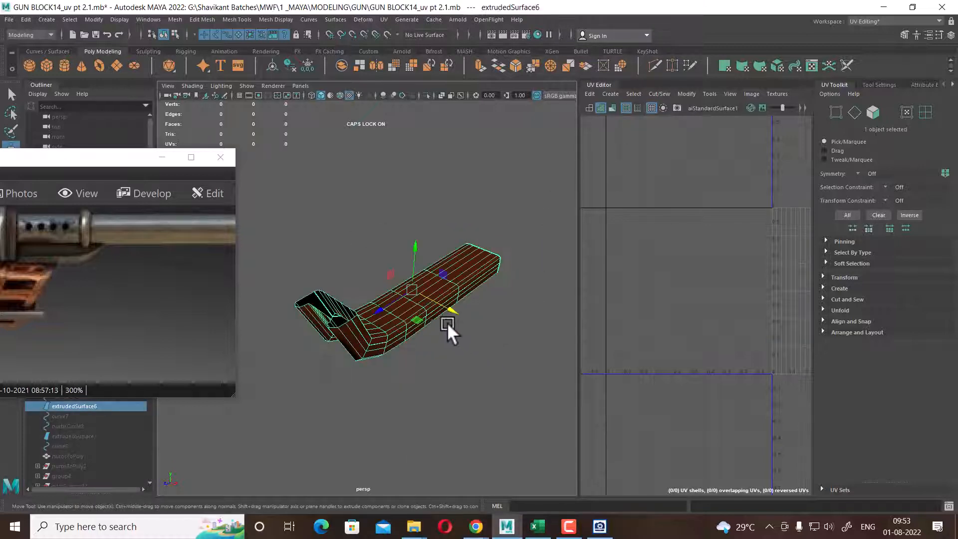
left_click_drag(449, 323, 499, 339, "alt")
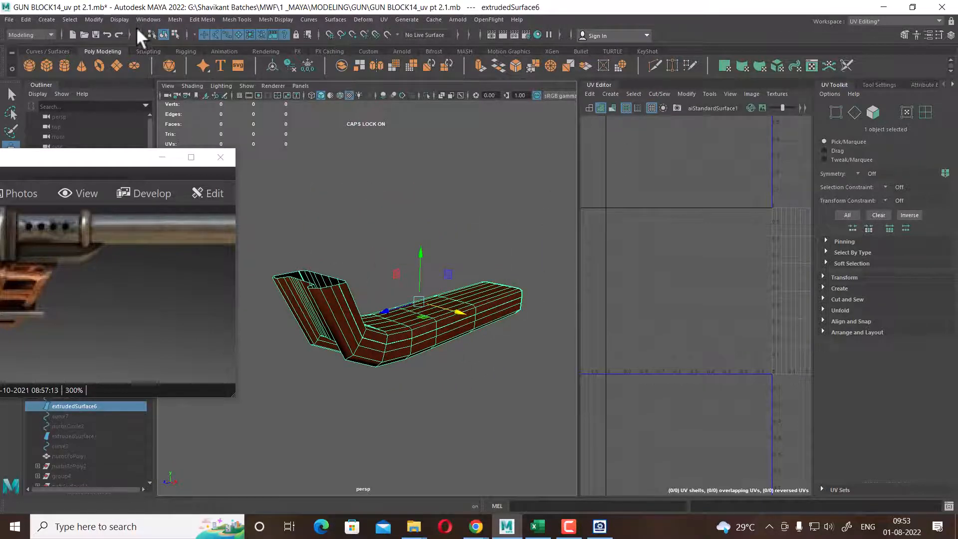
Open the NURBS to Polygons conversion options for the isolated surface and reset the settings
left_click(93, 19)
mouse_move(154, 262)
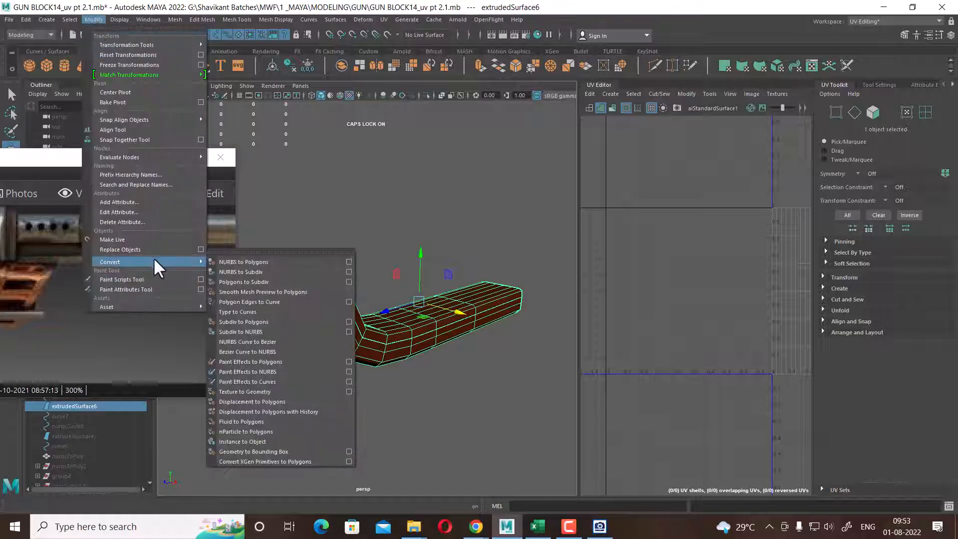
left_click(349, 262)
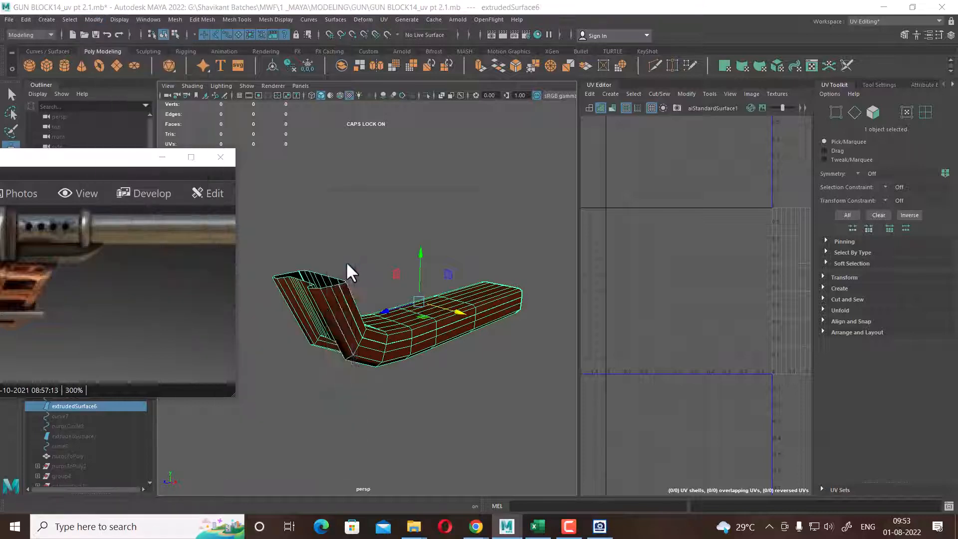
left_click_drag(431, 207, 708, 138)
left_click(613, 148)
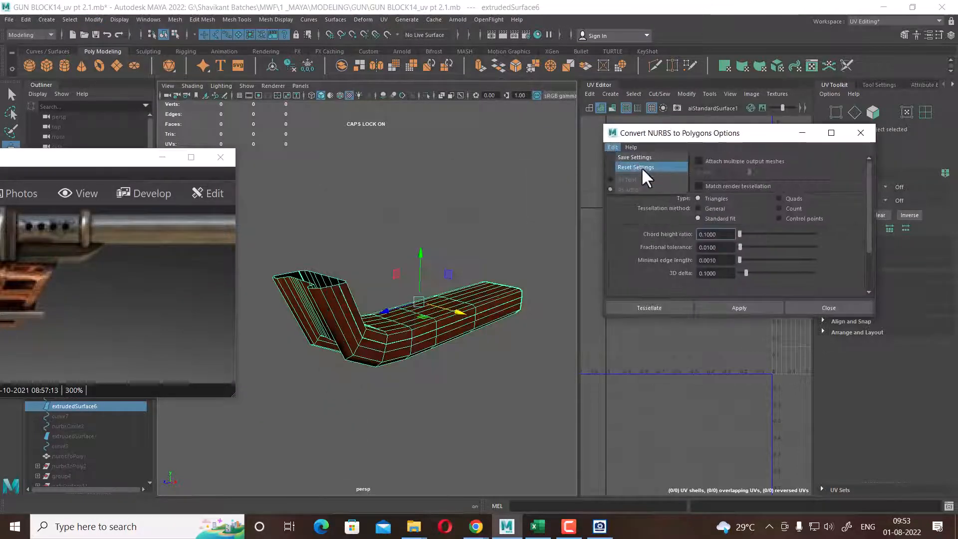
left_click(641, 167)
Set the conversion type to Quads, the tessellation method to General, and both U and V types to Per span # of iso params
left_click(788, 199)
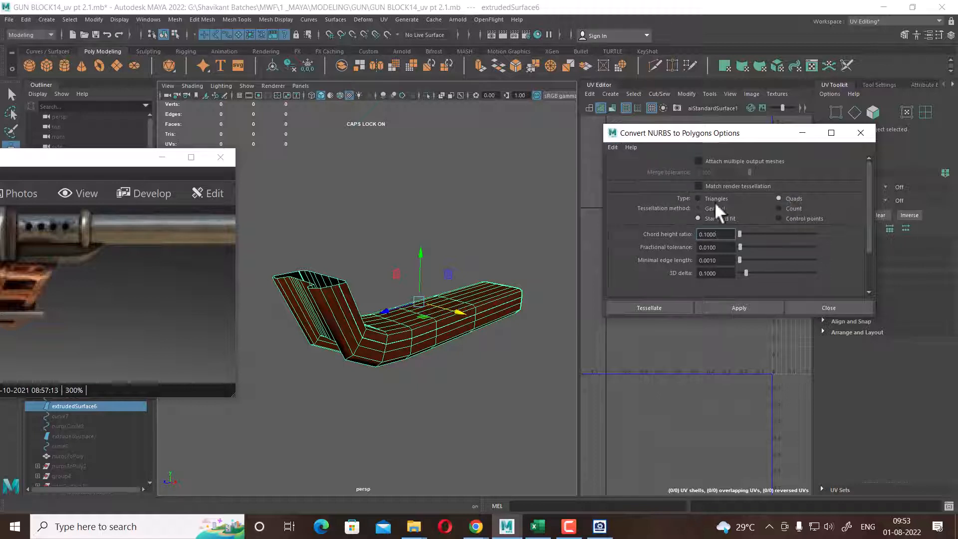
left_click(718, 207)
left_click(730, 240)
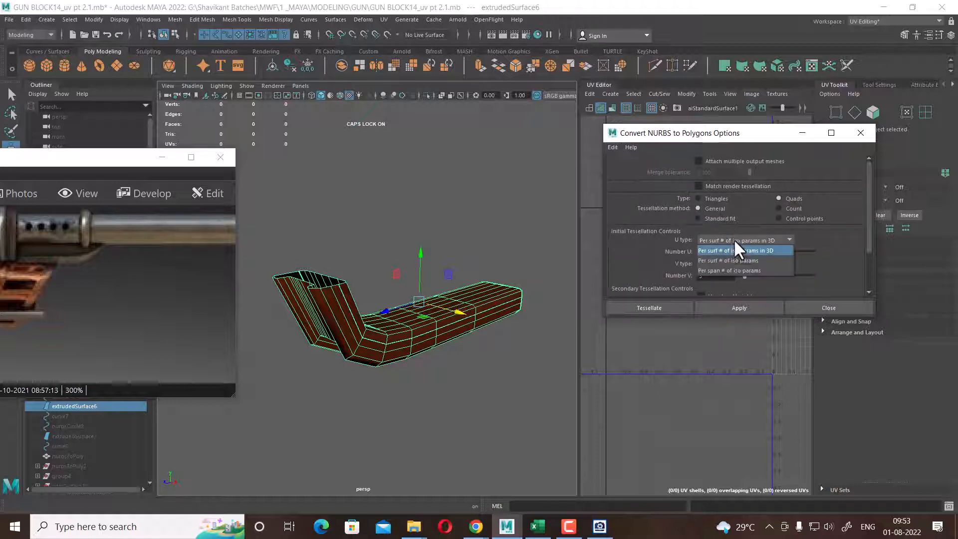
left_click(736, 270)
left_click(750, 264)
left_click(749, 293)
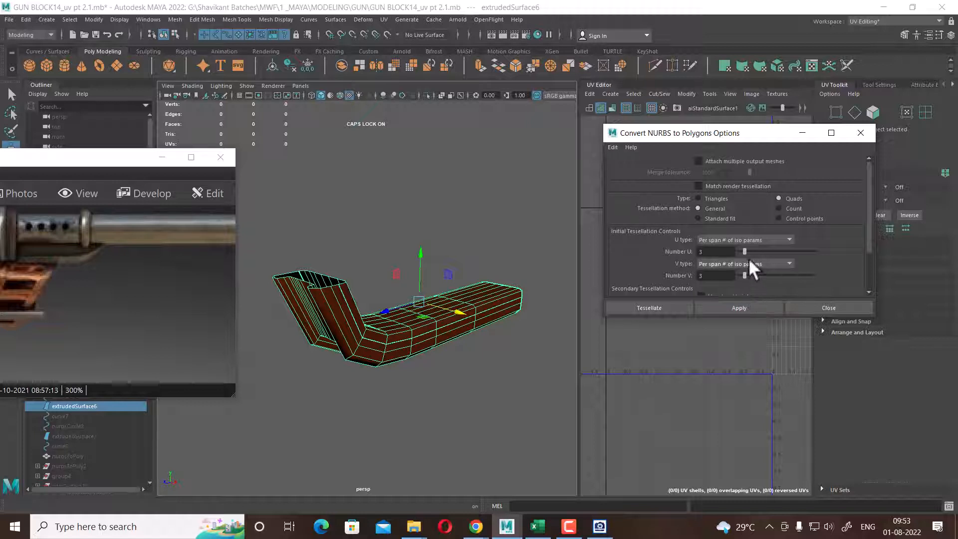
Set Number U and Number V to 1 and tessellate extrudedSurface6 into a polygon mesh
double_click(731, 252)
type("1")
key("Return")
double_click(731, 275)
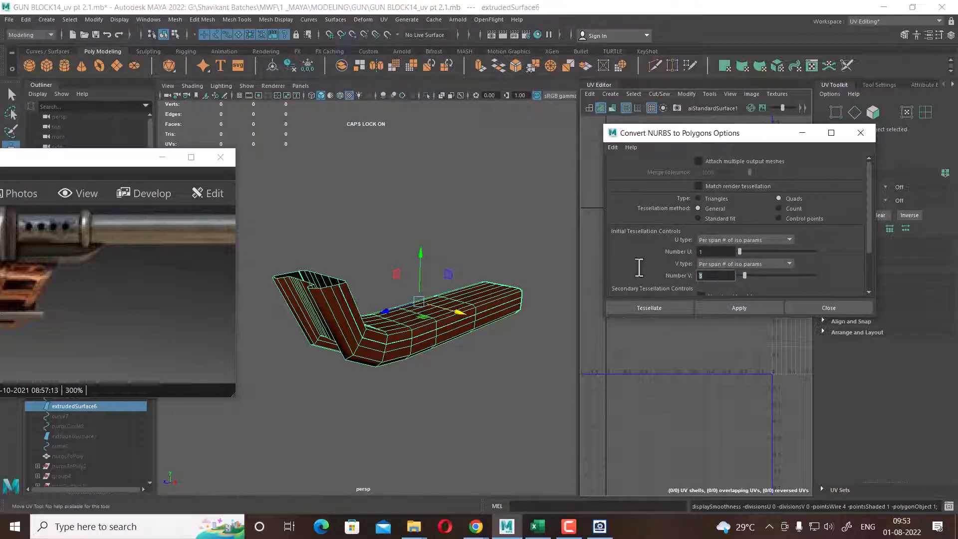
type("1")
key("Return")
left_click(651, 306)
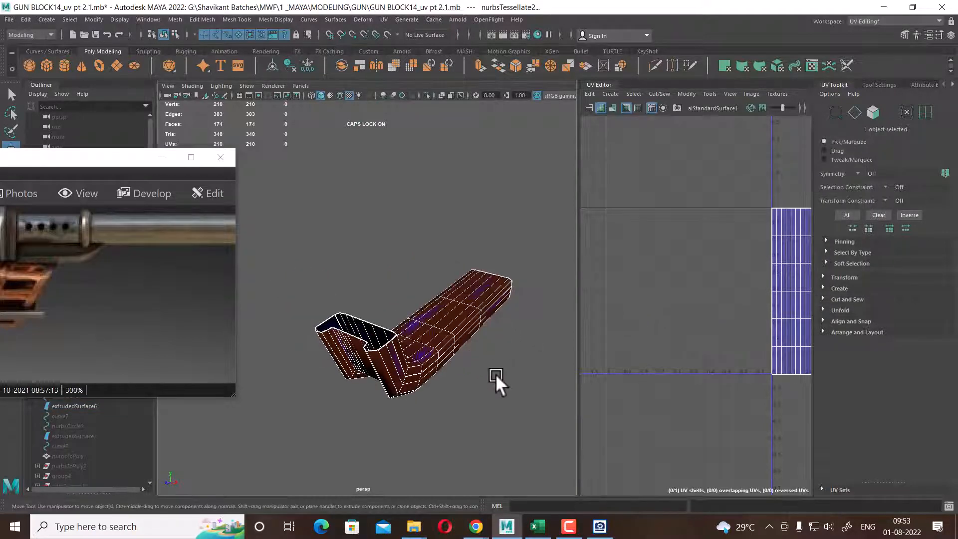
Center the converted mesh's pivot, delete its history, and freeze its transformations
scroll(504, 359, "down", 3)
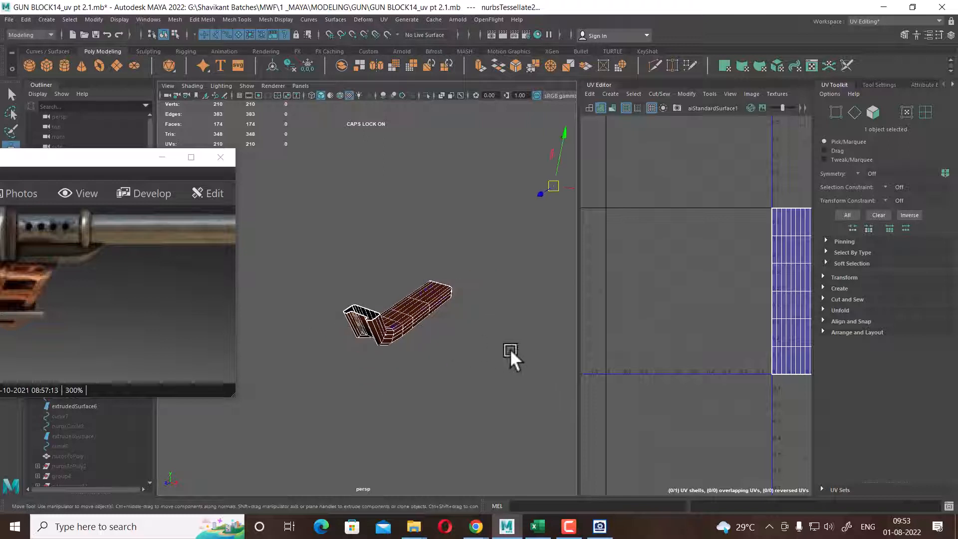
left_click(273, 67)
left_click(291, 65)
left_click(307, 65)
scroll(454, 290, "up", 2)
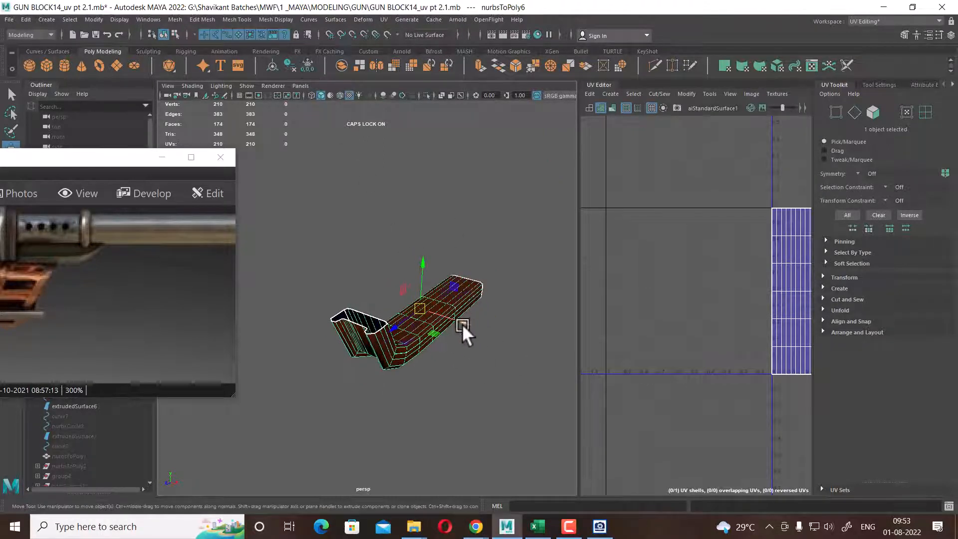
left_click_drag(462, 324, 403, 295, "shift")
key("ctrl+z")
scroll(503, 317, "up", 2)
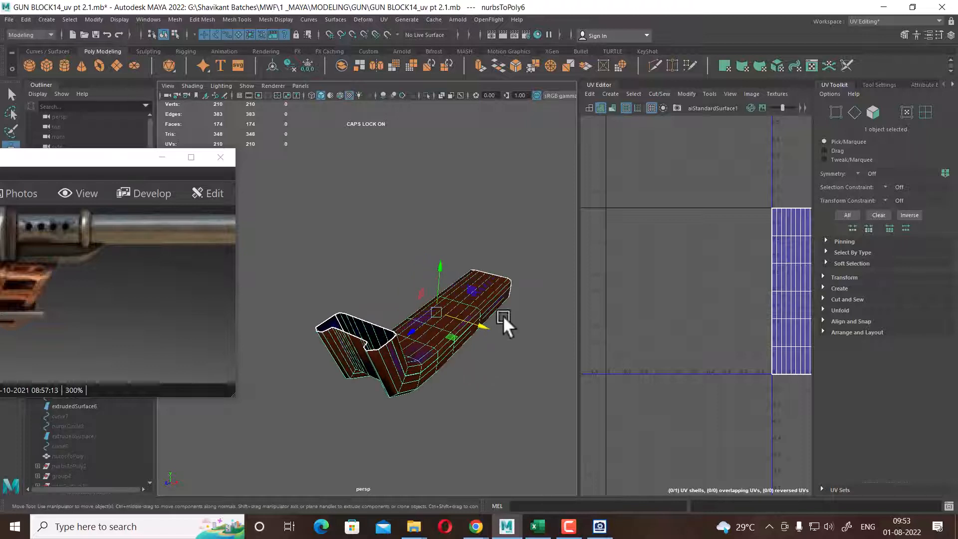
Delete the original NURBS surface extrudedSurface6 and keep only the converted polygon mesh displayed and selected
left_click(507, 298)
left_click(489, 294)
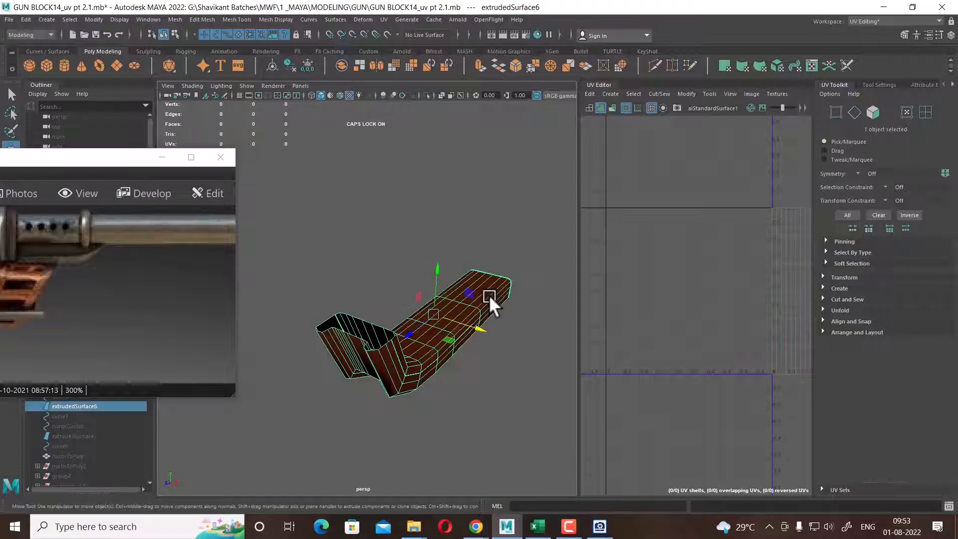
key("ctrl+h")
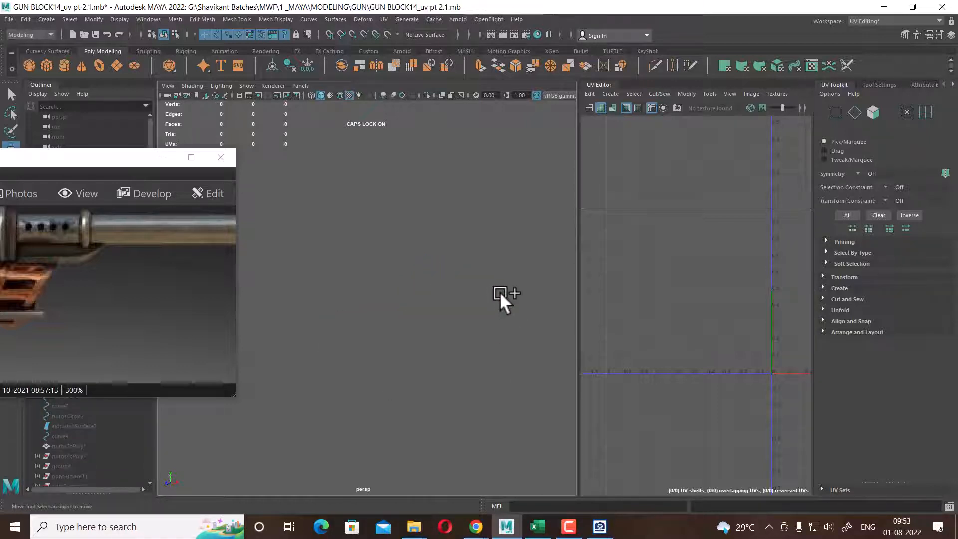
left_click(499, 287)
Assign the checker texture material to the converted mesh and reselect the mesh
left_click_drag(478, 304, 455, 336, "alt")
key("f")
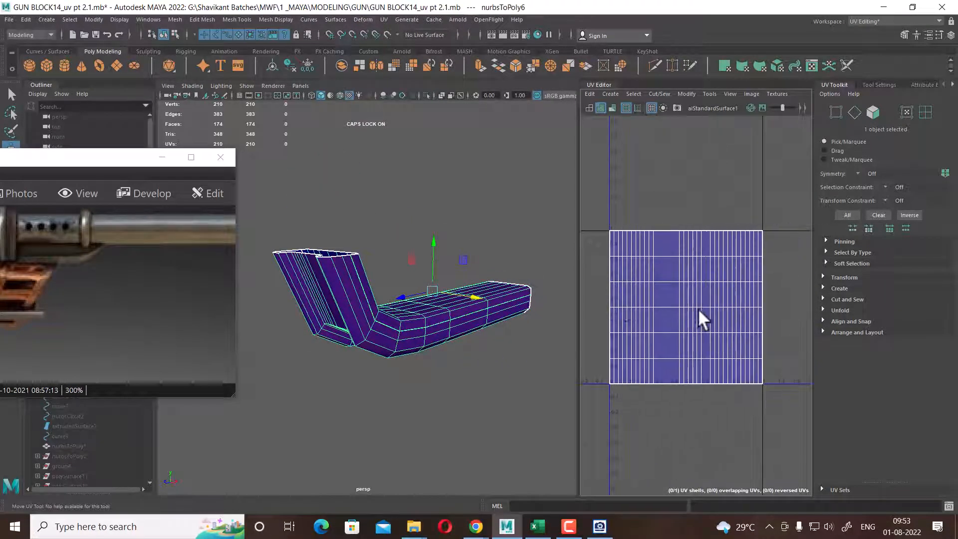
left_click_drag(453, 334, 378, 301, "alt")
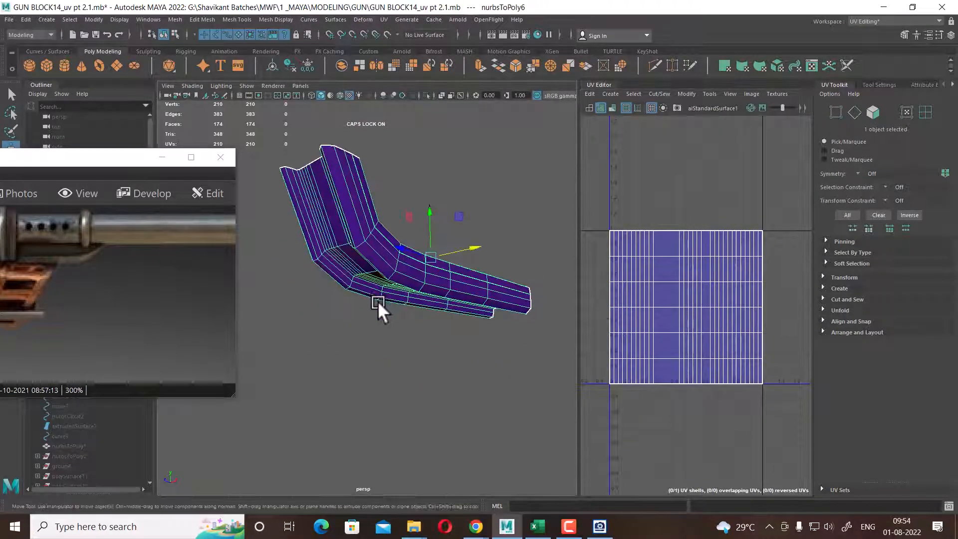
left_click_drag(411, 329, 391, 224, "alt")
right_click_drag(393, 226, 489, 484)
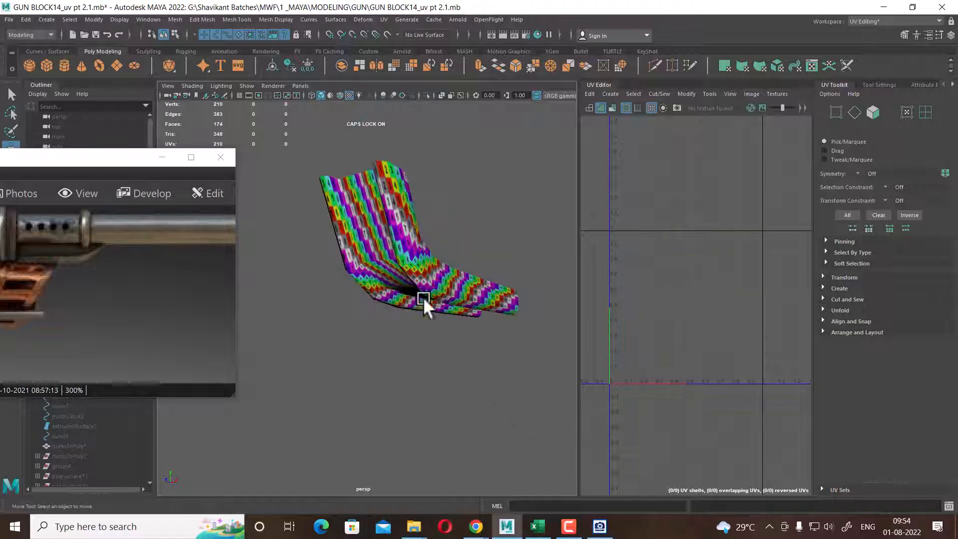
left_click_drag(426, 306, 373, 314, "alt")
left_click(373, 315)
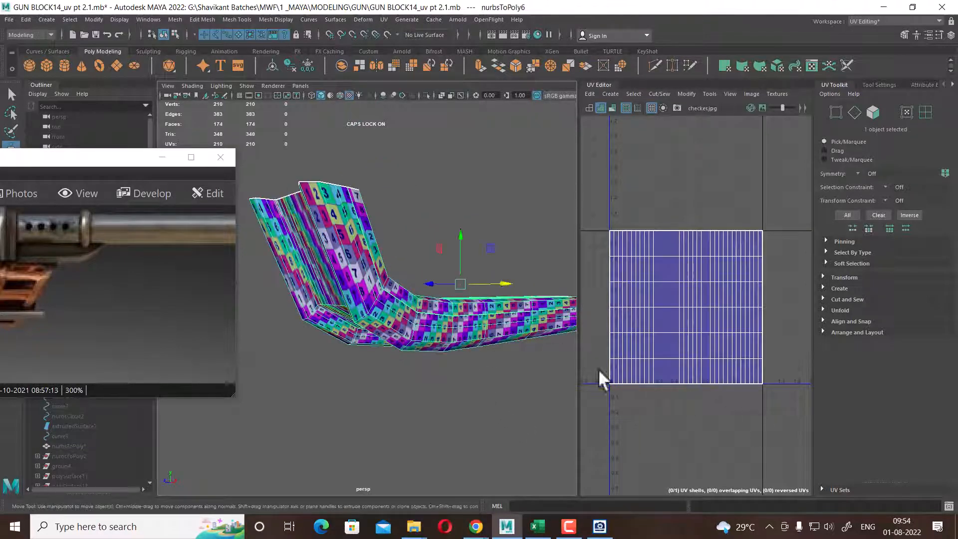
Apply an Automatic UV projection to the mesh and switch to edge selection
left_click(384, 19)
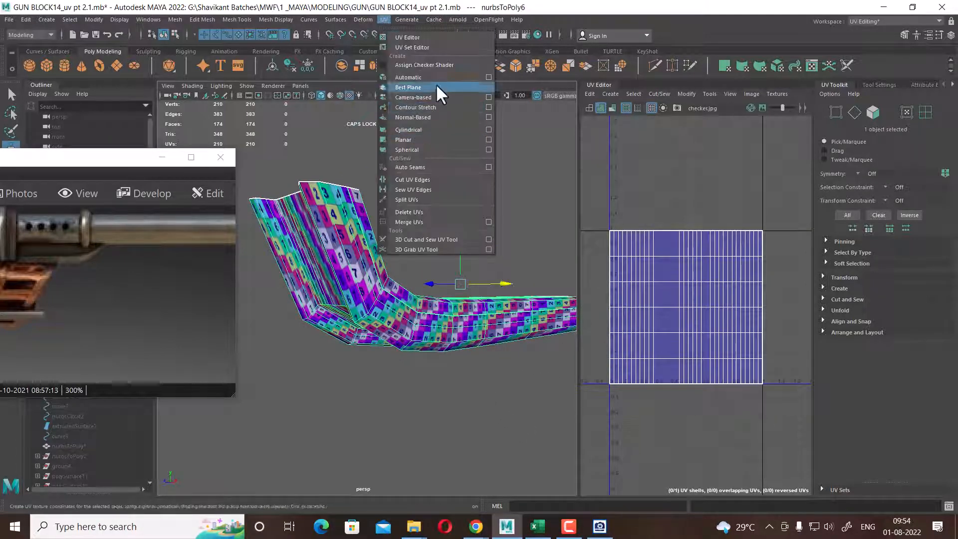
left_click(431, 75)
left_click_drag(430, 259, 402, 339, "alt")
middle_click_drag(402, 339, 442, 189, "alt")
key("q")
right_click_drag(438, 242, 438, 215)
left_click_drag(349, 291, 339, 333, "alt")
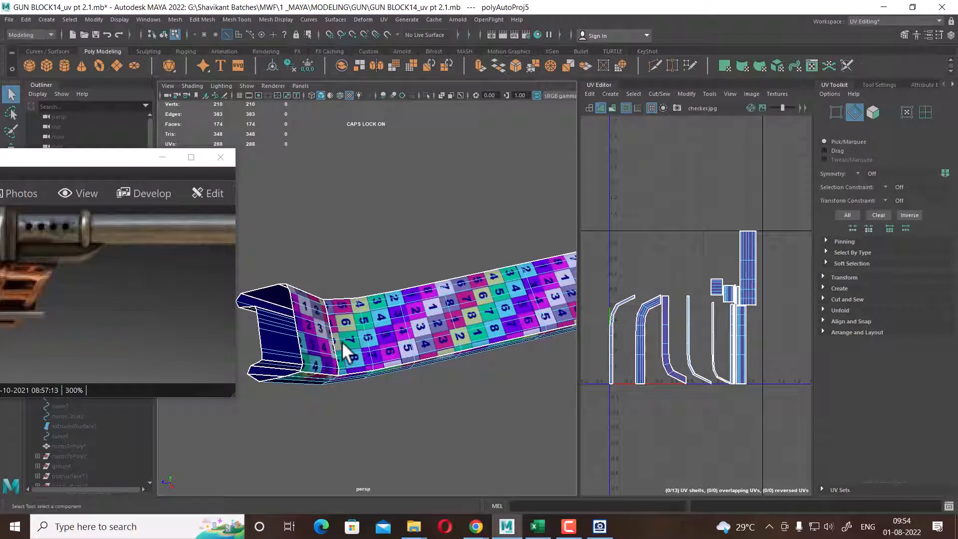
Select a lengthwise edge loop on the side of the mesh and cut the UVs along it
double_click(317, 369)
left_click_drag(317, 371, 329, 349, "alt")
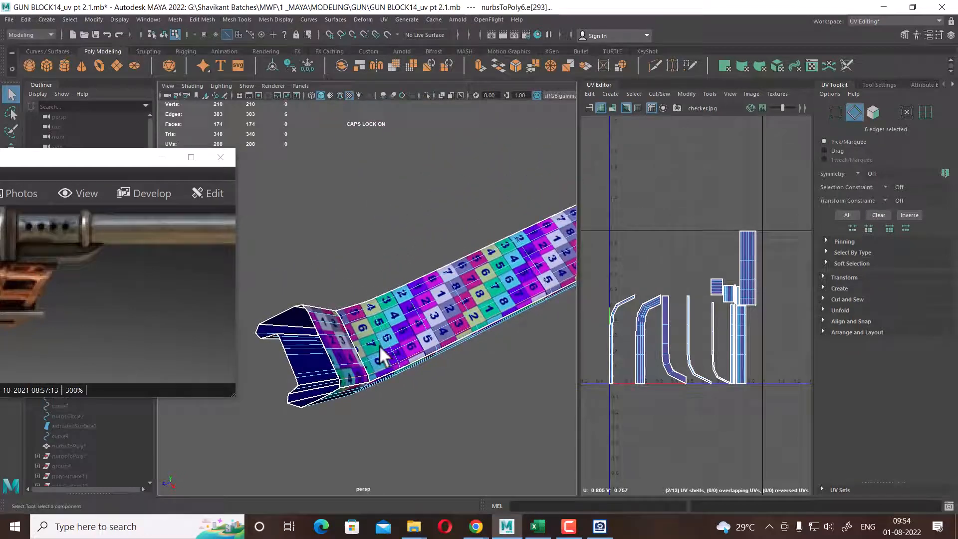
double_click(344, 352)
scroll(733, 288, "down", 2)
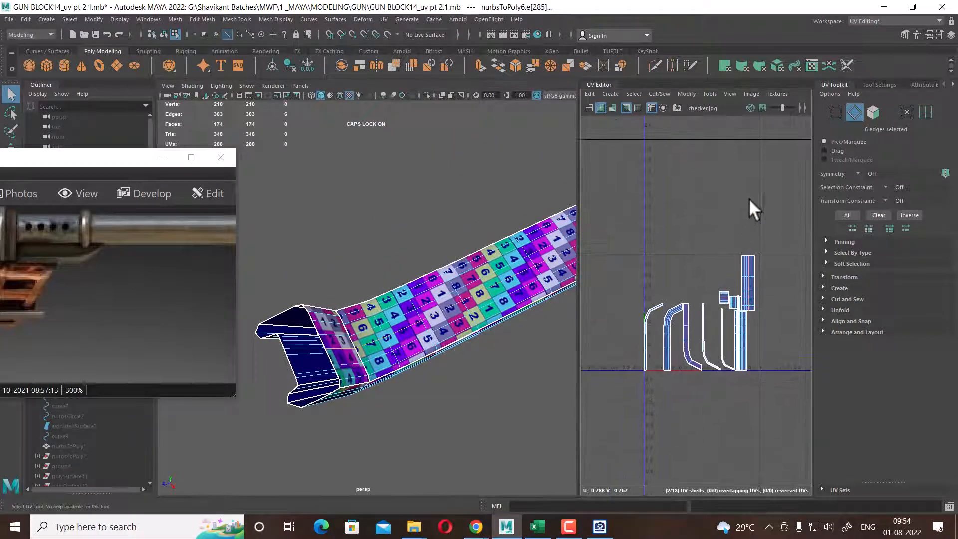
right_click_drag(750, 198, 754, 130)
right_click(773, 221, "shift")
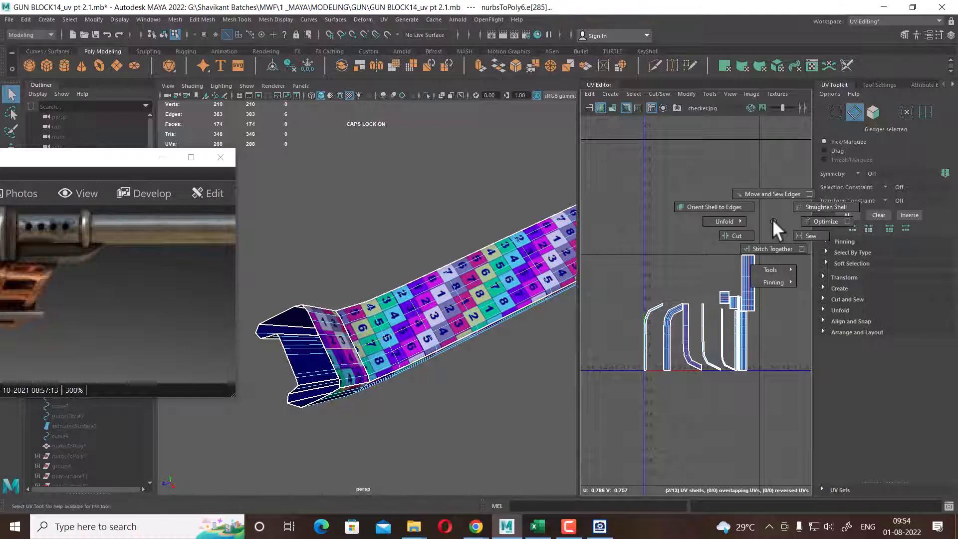
right_click_drag(772, 221, 736, 235, "shift")
Select all edges in the UV layout and combine the shells with Move and Sew Edges
key("w")
right_click(742, 224)
scroll(750, 224, "down", 2)
left_click_drag(785, 232, 581, 465)
right_click_drag(748, 200, 717, 128, "shift")
scroll(723, 273, "up", 2)
scroll(717, 335, "down", 2)
Unfold the wide UV shell and the narrow UV shell one after the other
right_click_drag(747, 314, 784, 296)
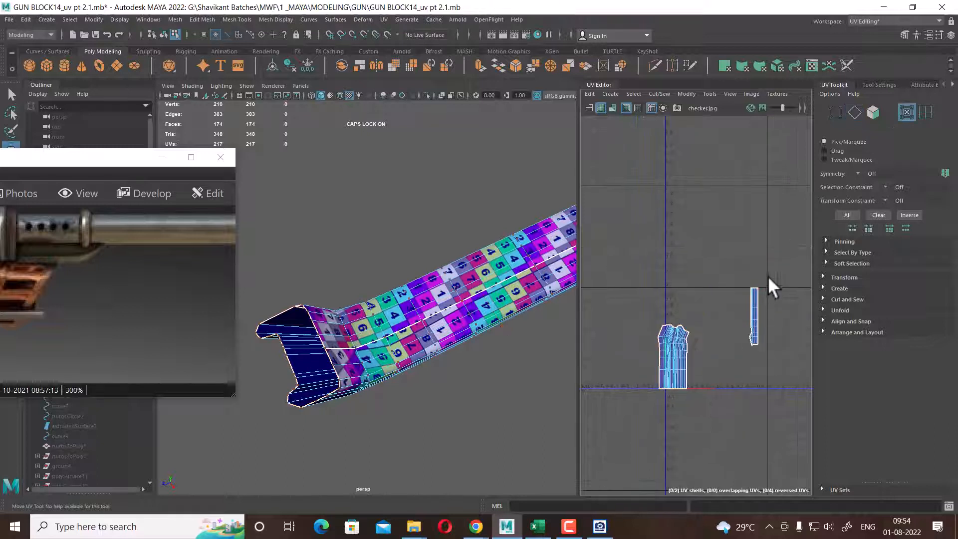
left_click_drag(726, 298, 621, 445)
right_click_drag(703, 309, 720, 312)
scroll(721, 350, "up", 2)
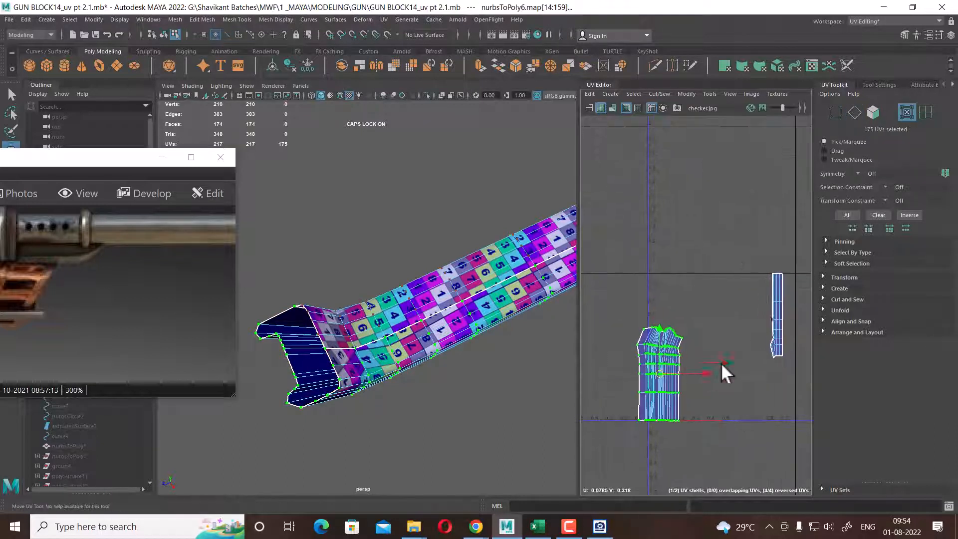
right_click_drag(735, 279, 609, 279, "shift")
left_click_drag(739, 255, 793, 364)
right_click_drag(780, 221, 659, 222, "shift")
scroll(698, 372, "up", 3)
Shift the wide UV shell clear of the vertical axis and straighten its UVs in U and V with a 45 degree tolerance
middle_click_drag(670, 399, 720, 358, "alt")
right_click_drag(713, 332, 779, 318)
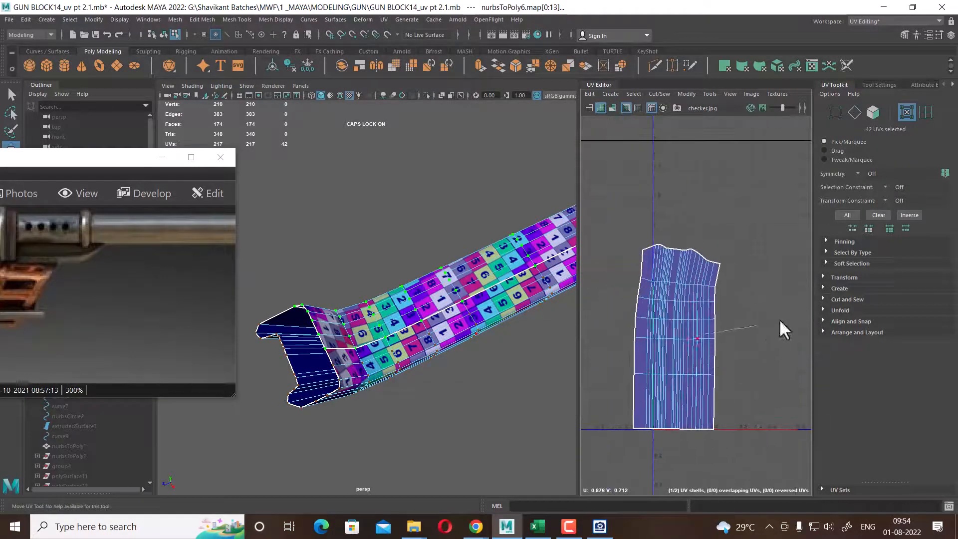
left_click_drag(736, 446, 687, 416)
right_click_drag(678, 348, 756, 382, "shift")
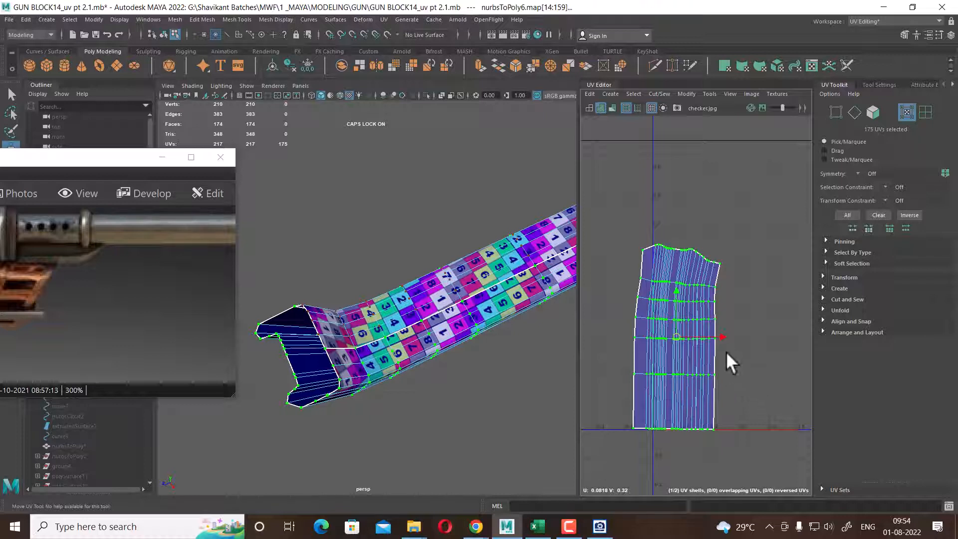
left_click_drag(722, 339, 791, 328)
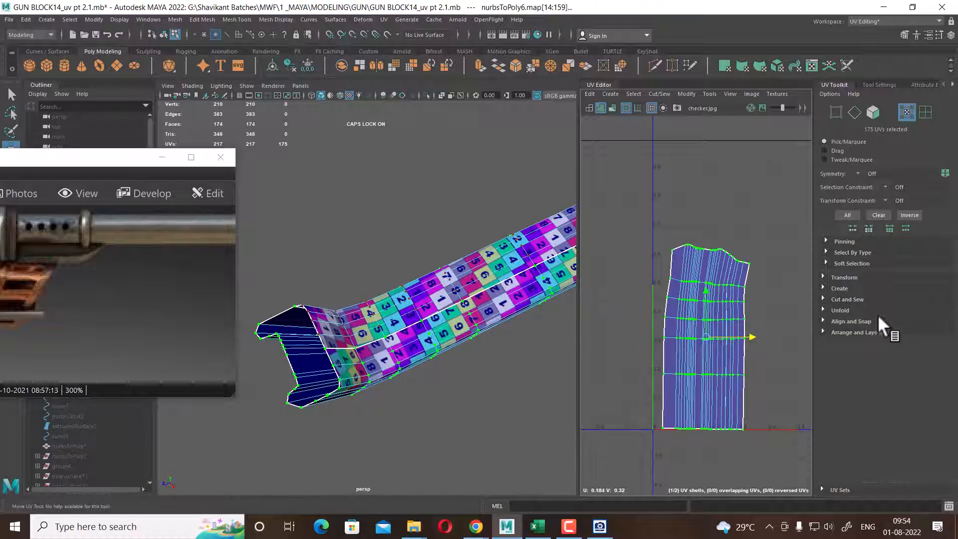
left_click(839, 309)
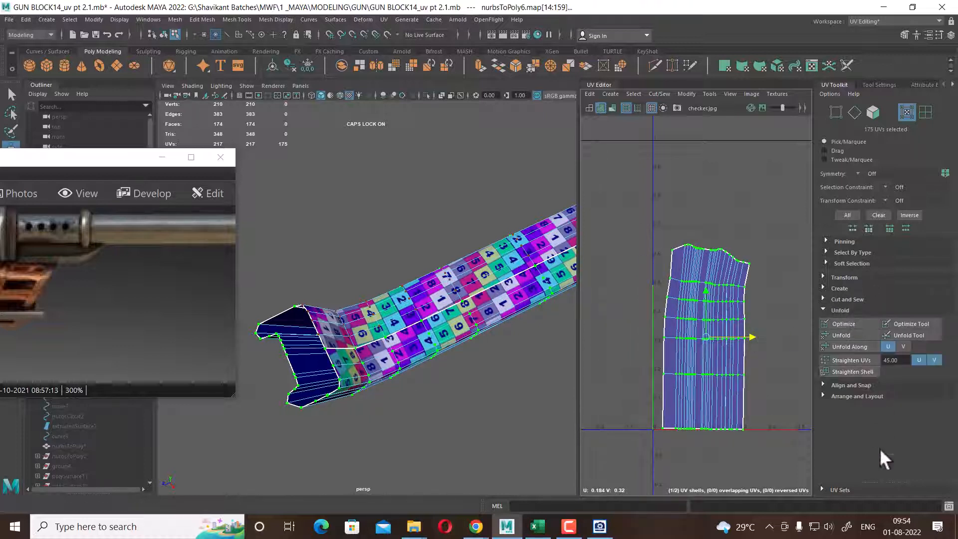
left_click(858, 361)
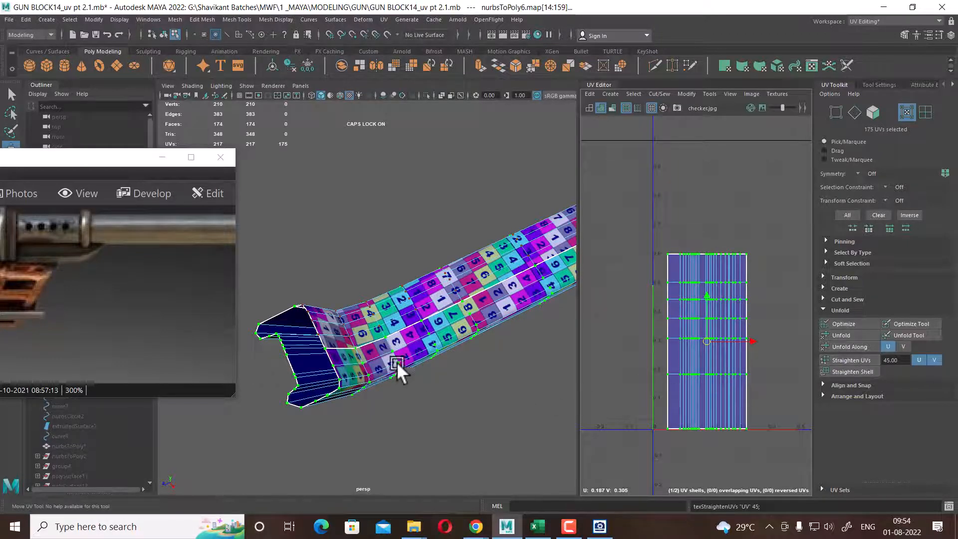
Select the narrow UV shell and straighten its UVs in U and V at 45 degrees
left_click_drag(397, 364, 446, 293, "alt")
middle_click_drag(702, 385, 627, 391, "alt")
scroll(626, 391, "down", 2)
middle_click_drag(667, 363, 643, 363, "alt")
left_click_drag(711, 186, 759, 381)
left_click(849, 361)
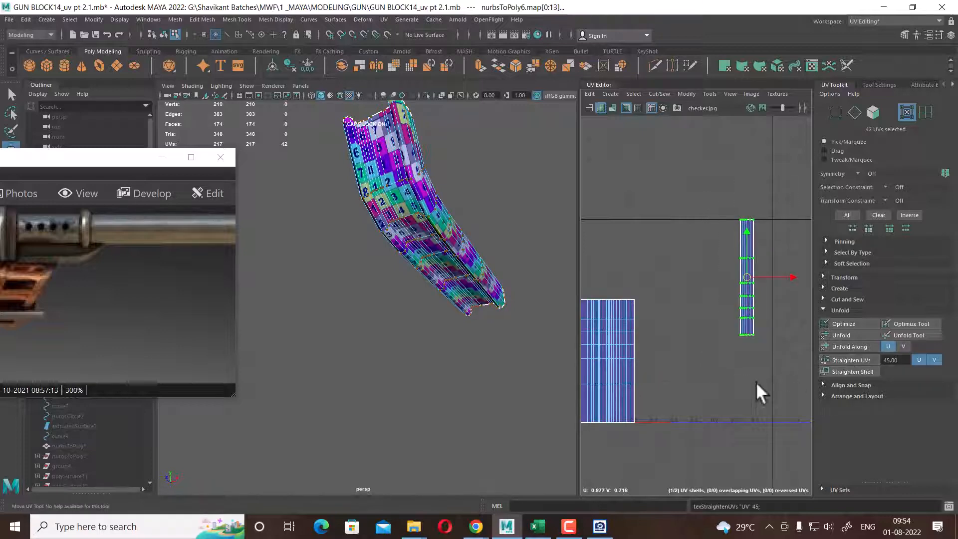
Select the wide shell's outer border edges and join the narrow UV shell to it along that shared seam
scroll(692, 405, "up", 1)
right_click_drag(691, 405, 675, 242)
middle_click_drag(665, 330, 687, 337, "alt")
left_click_drag(687, 337, 639, 413)
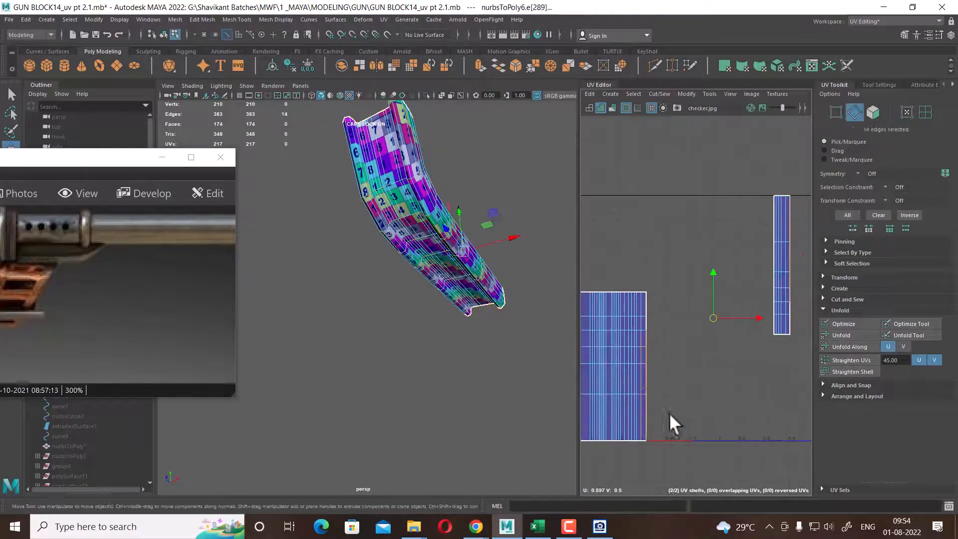
scroll(707, 361, "down", 1)
left_click_drag(399, 260, 424, 333, "alt")
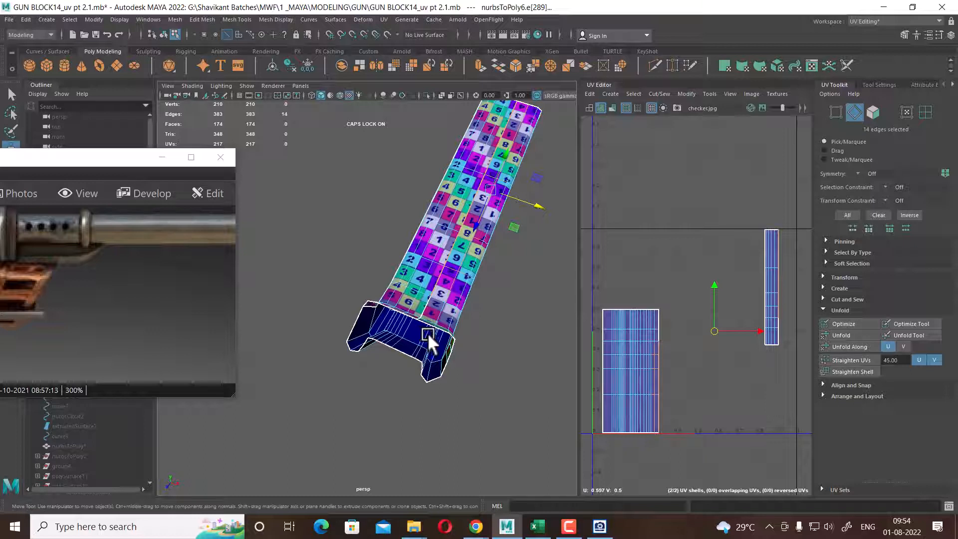
middle_click_drag(675, 388, 672, 380, "alt")
scroll(665, 342, "up", 2)
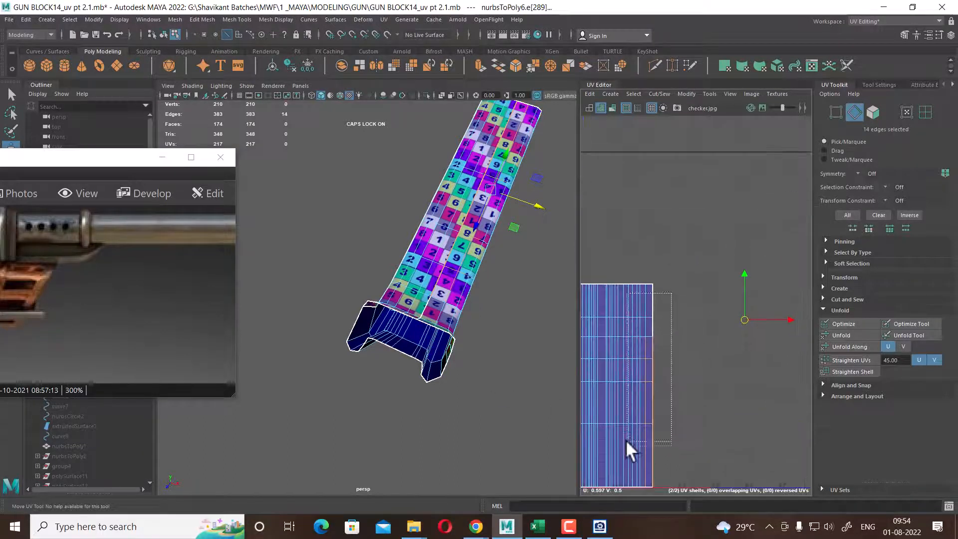
left_click_drag(626, 439, 624, 463)
right_click_drag(681, 349, 726, 390, "shift")
scroll(726, 385, "down", 2)
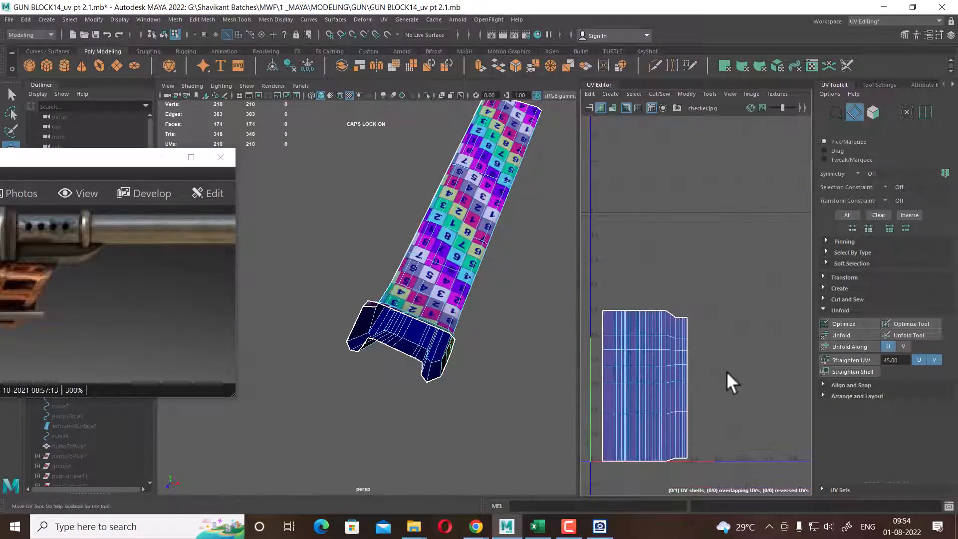
Select all UVs of the joined shell, unfold them, and straighten them in U and V at 45 degrees
right_click_drag(793, 316, 793, 314)
left_click_drag(755, 285, 587, 477)
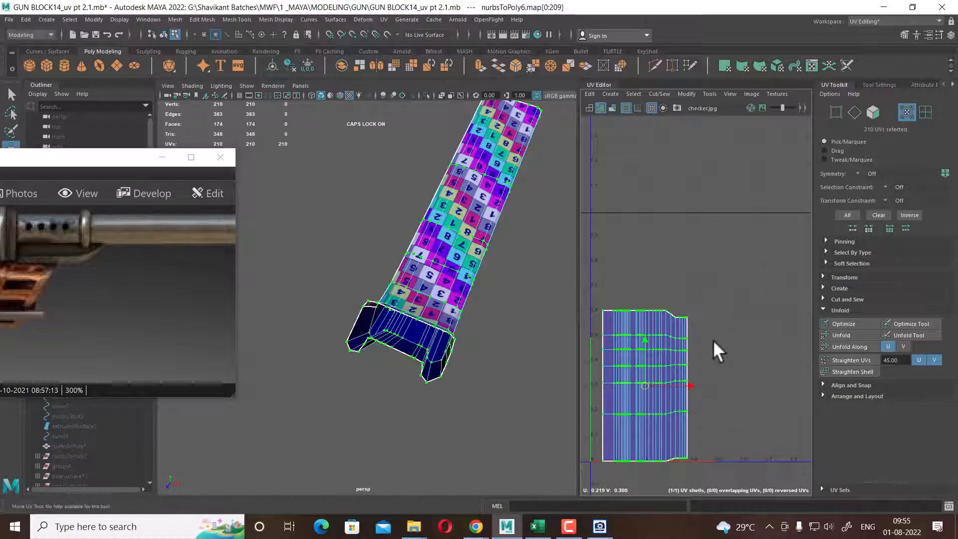
right_click_drag(738, 293, 588, 295, "shift")
left_click(854, 359)
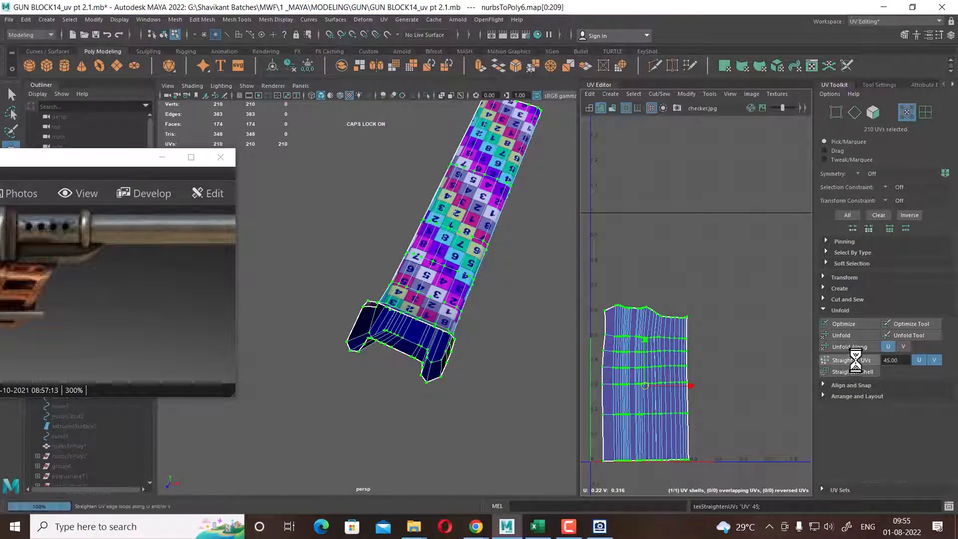
Return the mesh to object mode, deselect it, and show all hidden parts of the gun
left_click_drag(524, 329, 409, 301, "alt")
right_click_drag(413, 238, 464, 218)
left_click(468, 399)
scroll(467, 422, "down", 5)
key("ctrl+shift+h")
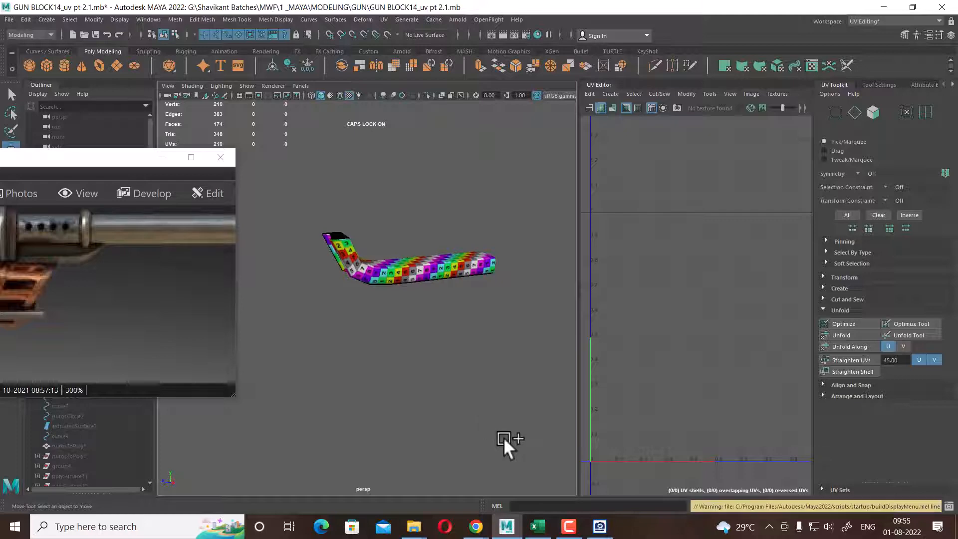
left_click(116, 18)
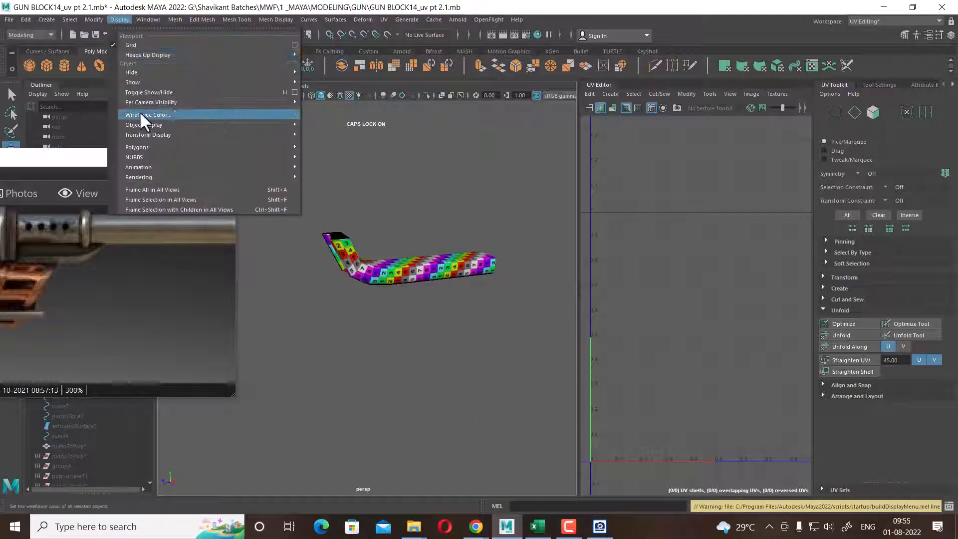
mouse_move(192, 81)
left_click(356, 122)
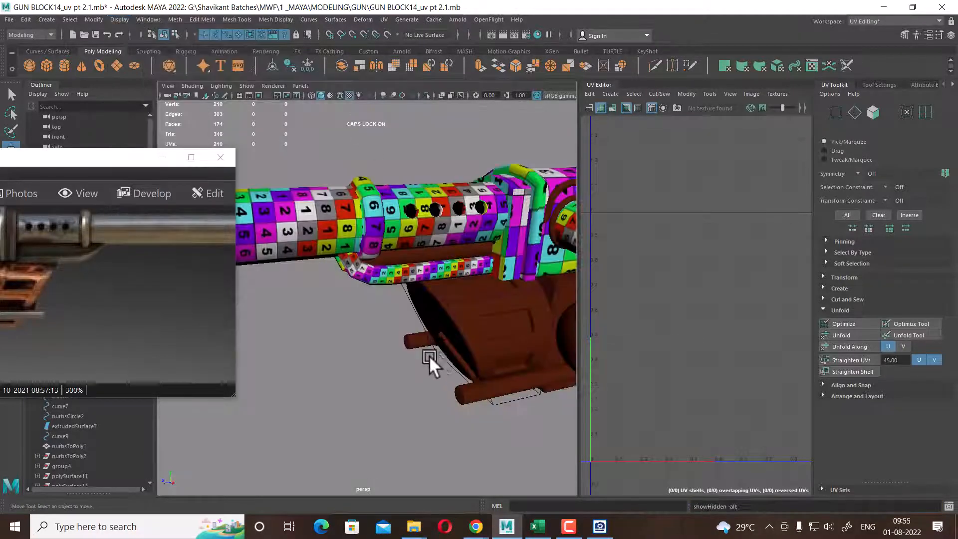
Isolate the cylinder pCylinder7 beneath the barrel by hiding everything else, and turn off its smooth preview
scroll(426, 324, "up", 3)
left_click(415, 222)
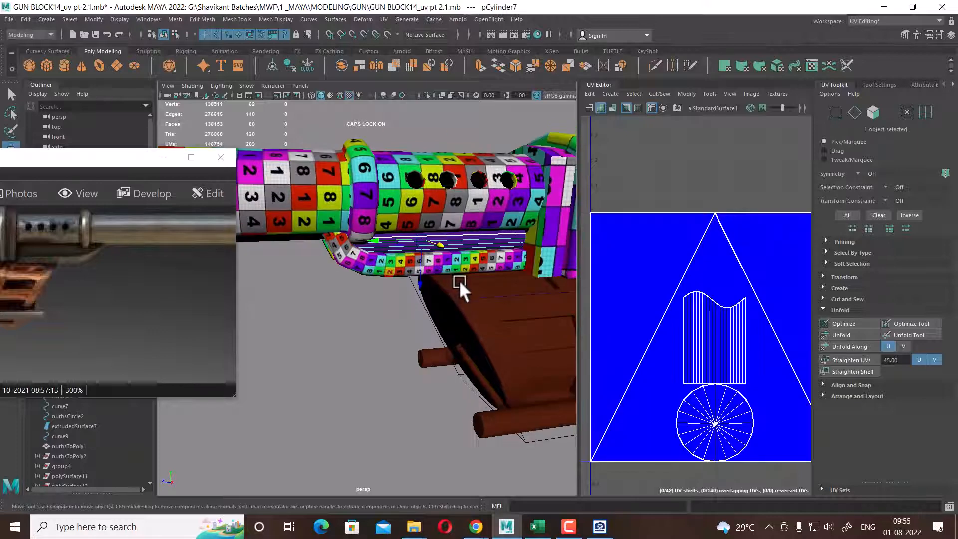
key("alt+h")
left_click(419, 297)
left_click_drag(395, 242, 450, 209, "alt")
key("1")
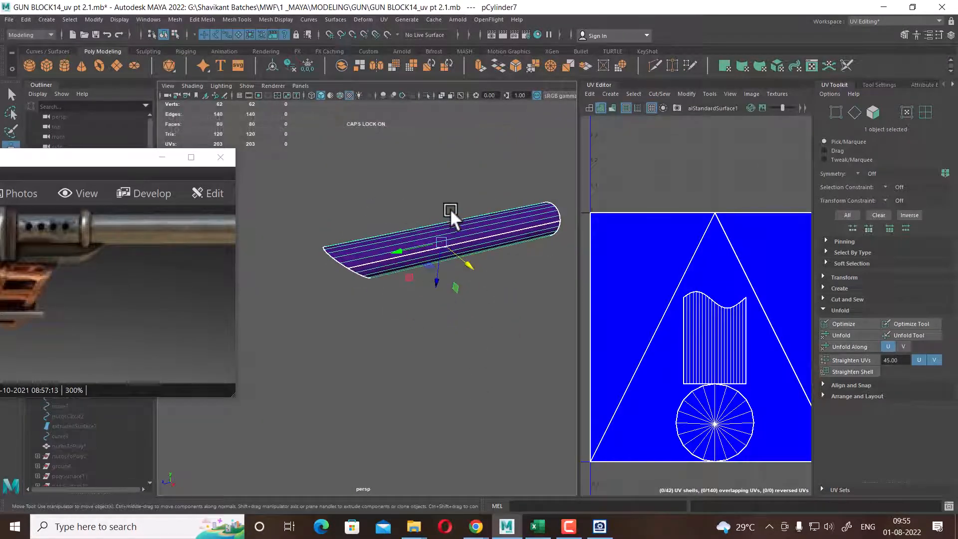
Apply an automatic UV projection to the cylinder pCylinder7 and switch to edge selection
right_click_drag(450, 208, 502, 225)
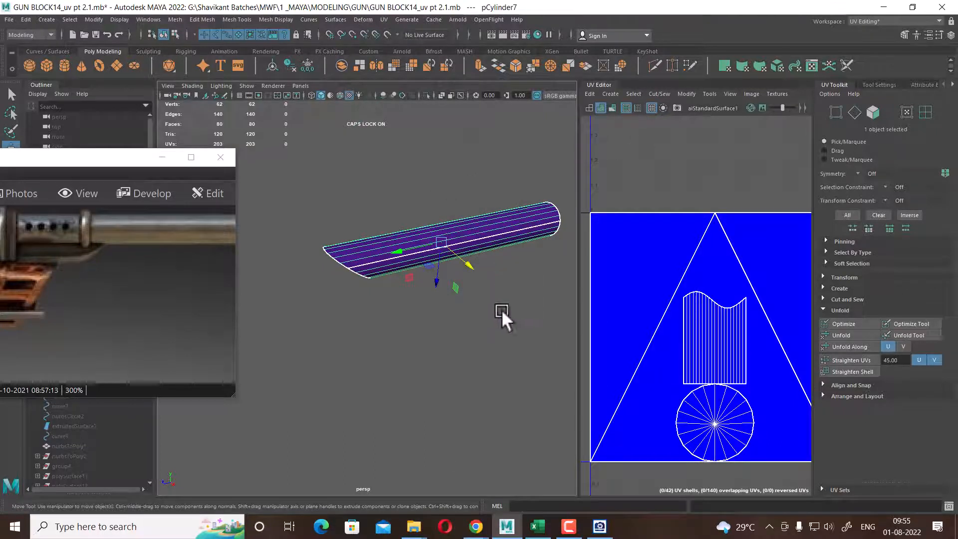
left_click(382, 20)
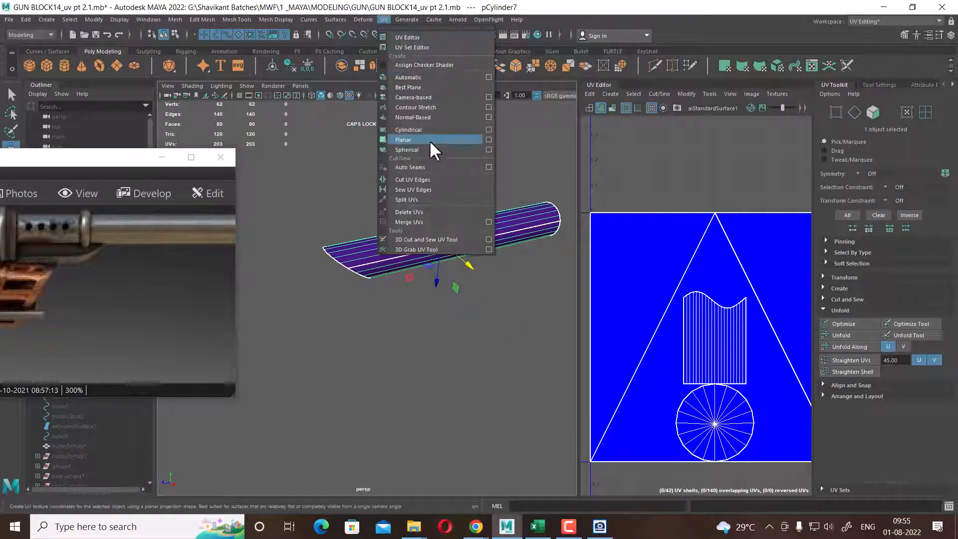
left_click(429, 77)
right_click_drag(347, 256, 363, 167)
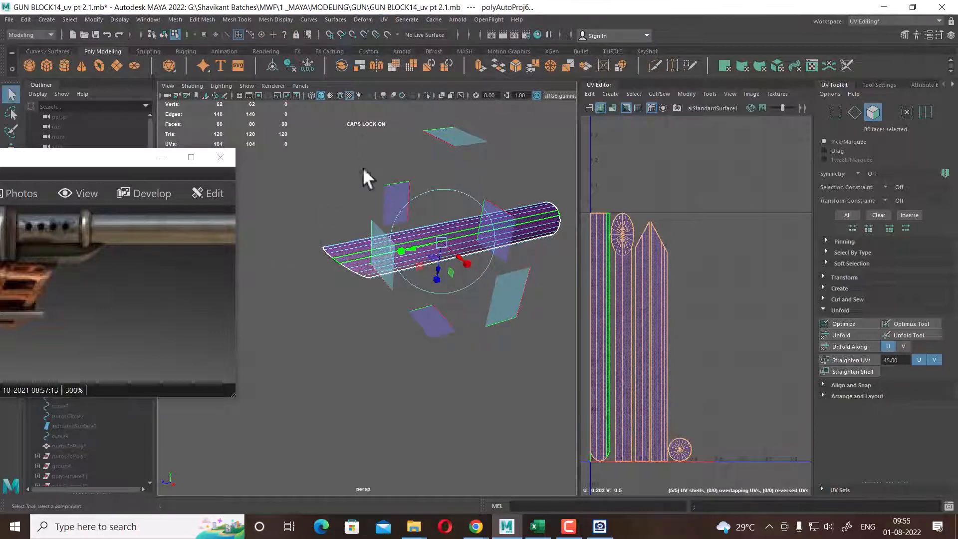
Select the edge rings around both cylinder ends plus one lengthwise edge loop, and cut the UVs along them
left_click_drag(362, 166, 358, 247, "alt")
scroll(358, 247, "up", 3)
middle_click_drag(432, 191, 389, 271, "alt")
scroll(389, 272, "up", 3)
left_click_drag(389, 272, 403, 289, "alt")
right_click_drag(389, 241, 373, 164)
double_click(369, 236)
left_click_drag(442, 284, 394, 339, "alt")
scroll(394, 339, "up", 3)
right_click_drag(394, 340, 447, 331, "alt")
double_click(474, 319, "shift")
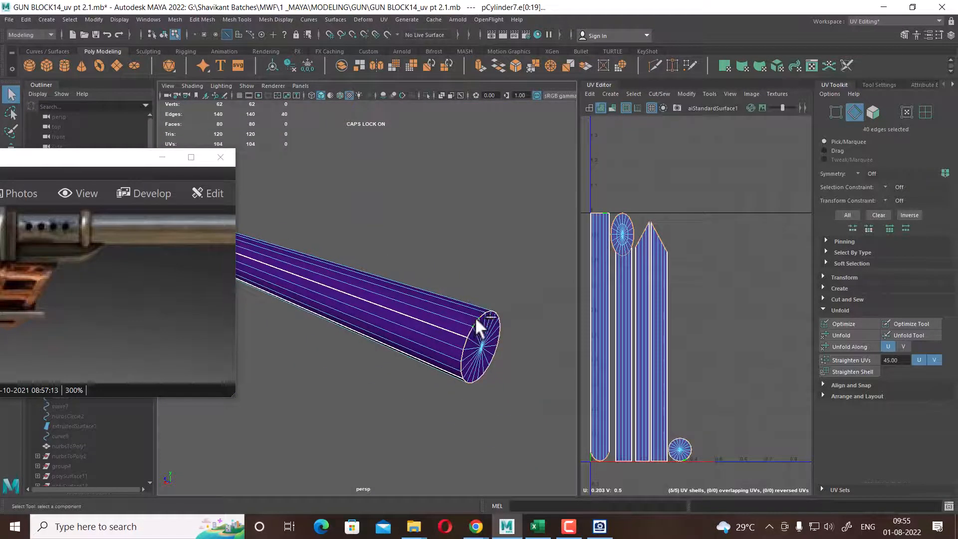
double_click(467, 313, "shift")
right_click_drag(731, 277, 563, 318, "shift")
key("w")
Switch the edge selection to all the uncut edges in the UV layout and move and sew them together
right_click_drag(741, 316, 655, 196, "alt")
right_click_drag(735, 244, 724, 157)
right_click_drag(738, 285, 783, 222, "alt")
left_click_drag(782, 222, 638, 440, "shift")
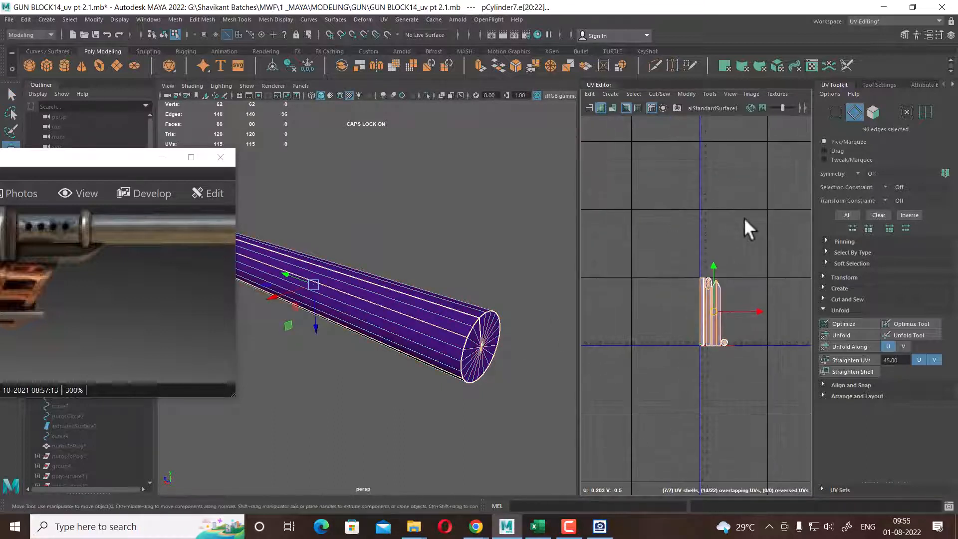
right_click_drag(743, 218, 562, 344, "shift")
right_click_drag(709, 338, 706, 185, "shift")
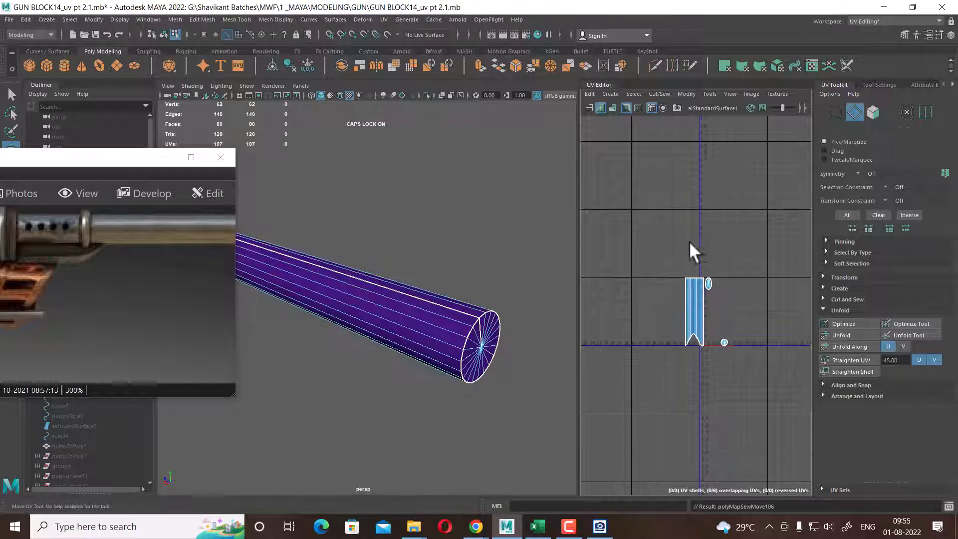
Select the split edges in the oval cap's UV shell and sew them together
right_click_drag(690, 250, 726, 301, "alt")
right_click_drag(729, 303, 822, 265)
right_click_drag(745, 313, 731, 280, "alt")
middle_click_drag(732, 280, 669, 260, "alt")
left_click_drag(723, 251, 621, 445)
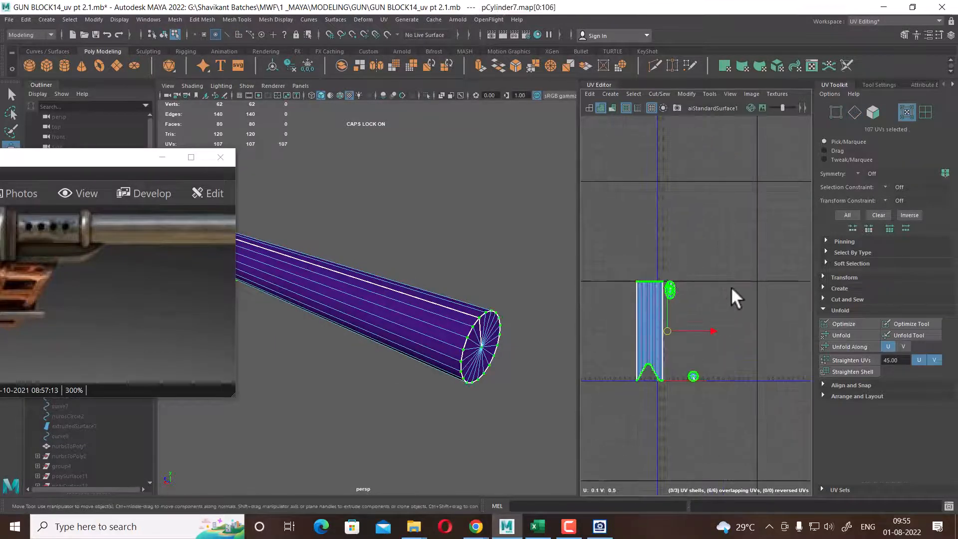
right_click_drag(731, 286, 708, 329, "alt")
middle_click_drag(708, 329, 757, 290, "alt")
right_click_drag(757, 291, 791, 304, "alt")
middle_click_drag(791, 305, 821, 388, "alt")
right_click_drag(721, 279, 748, 245, "alt")
left_click_drag(654, 219, 687, 279)
right_click_drag(712, 270, 700, 175, "shift")
Select all UVs of the cylinder and unfold them
right_click_drag(774, 344, 699, 264, "alt")
middle_click_drag(743, 336, 649, 255, "alt")
right_click_drag(665, 255, 716, 250)
left_click_drag(746, 204, 580, 452)
right_click_drag(701, 248, 327, 266, "shift")
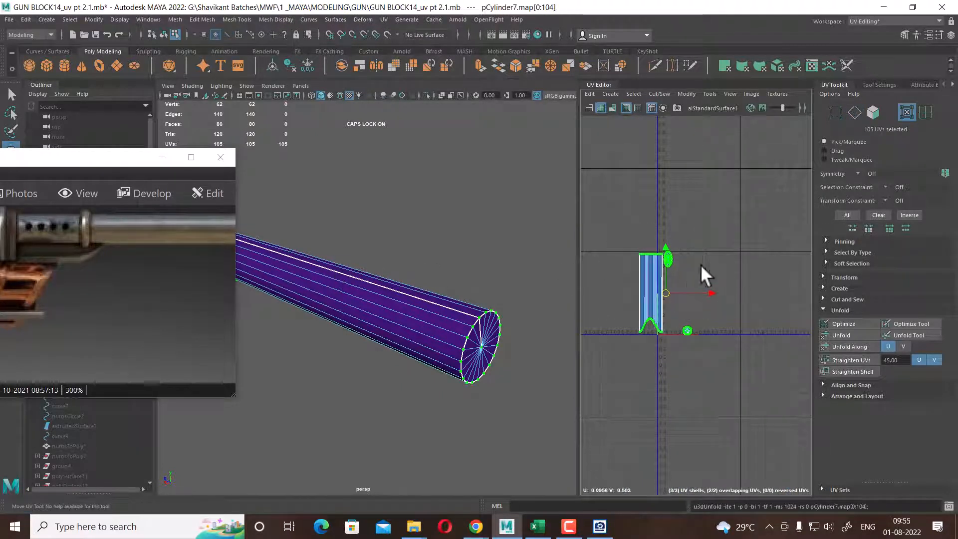
right_click_drag(707, 247, 756, 300, "alt")
middle_click_drag(690, 340, 737, 305, "alt")
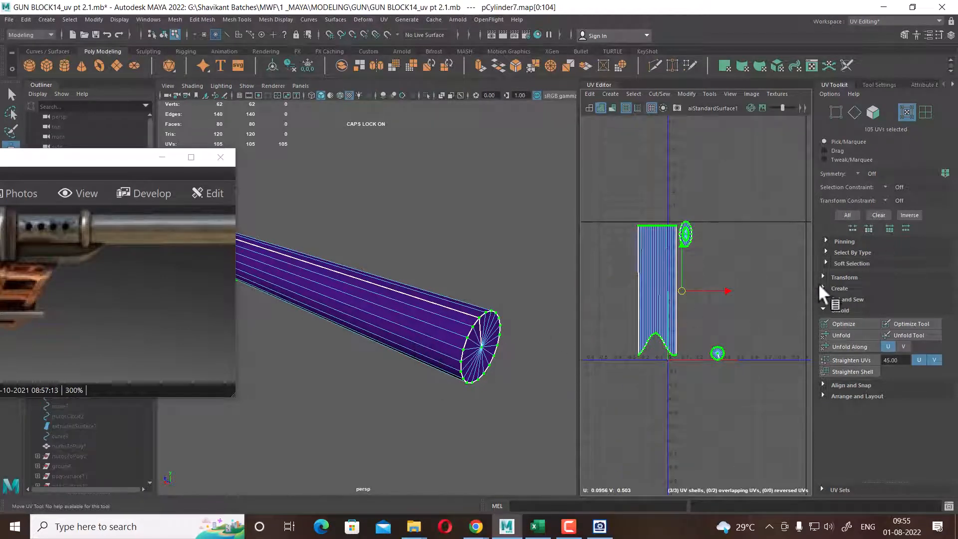
Return the cylinder to object mode, turn on textured display, and assign the existing checker material to it
mouse_move(433, 355)
left_mouse_down("alt")
mouse_move(438, 331)
mouse_move(408, 303)
mouse_move(446, 362)
mouse_move(684, 338)
mouse_move(428, 349)
left_mouse_up("alt")
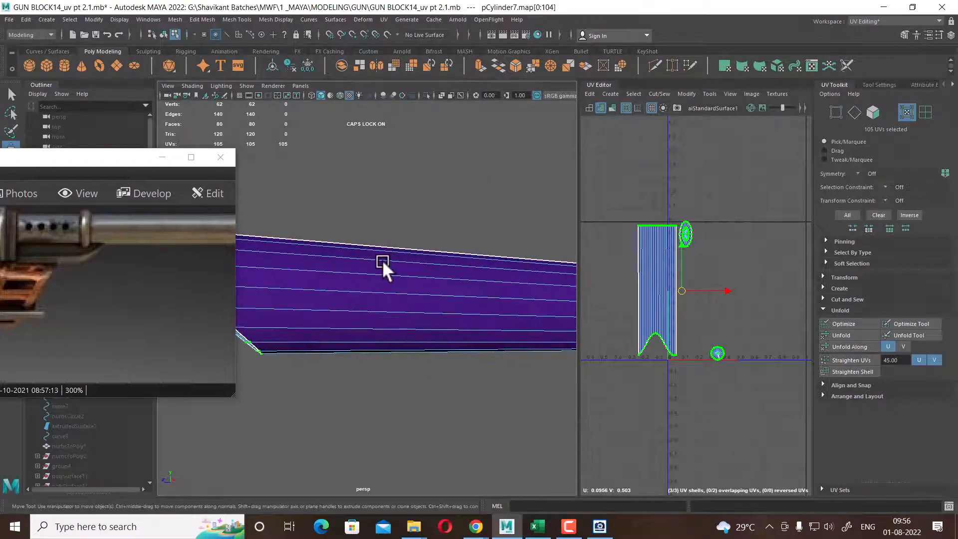
right_click_drag(383, 241, 465, 484)
right_click_drag(434, 240, 495, 204)
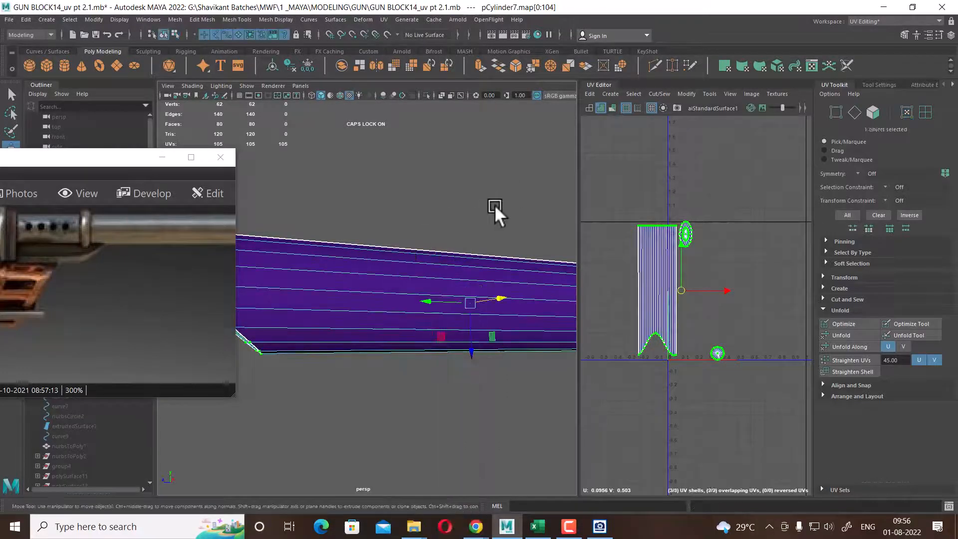
left_click(474, 230)
key("6")
left_click(465, 318)
right_click_drag(397, 254, 480, 487)
right_click_drag(480, 447, 414, 393, "alt")
left_click_drag(415, 393, 397, 394, "alt")
right_click_drag(396, 395, 418, 427, "alt")
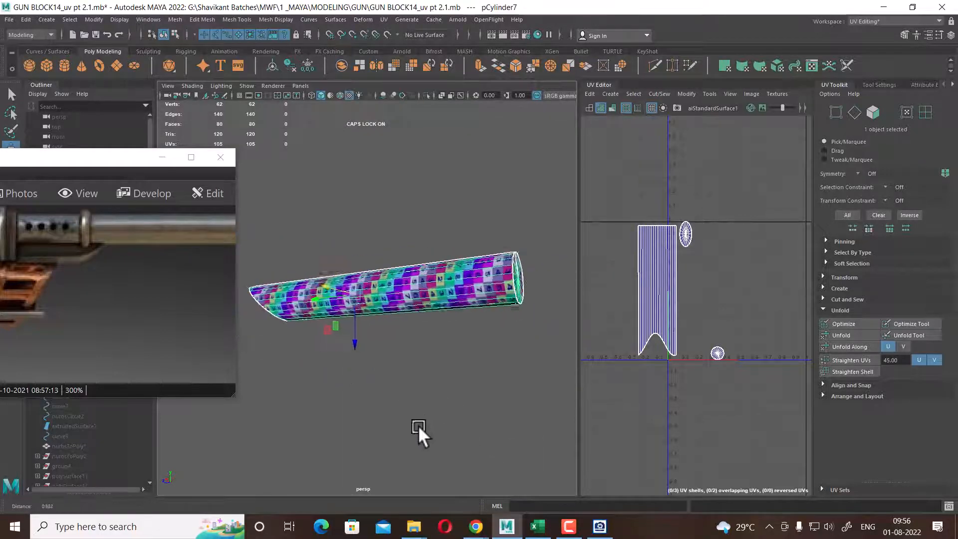
left_click_drag(418, 425, 508, 401, "alt")
scroll(698, 380, "down", 2)
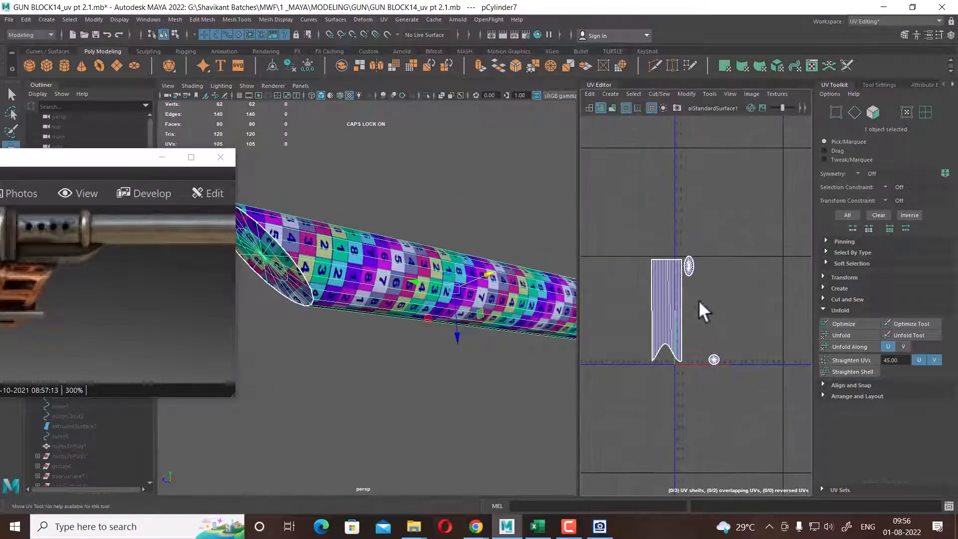
Select the leftover split edges inside the round cap's UV shell and sew them together
scroll(699, 302, "up", 3)
right_click_drag(750, 324, 734, 252)
scroll(734, 248, "up", 2)
middle_click_drag(724, 311, 750, 314, "alt")
scroll(722, 305, "up", 1)
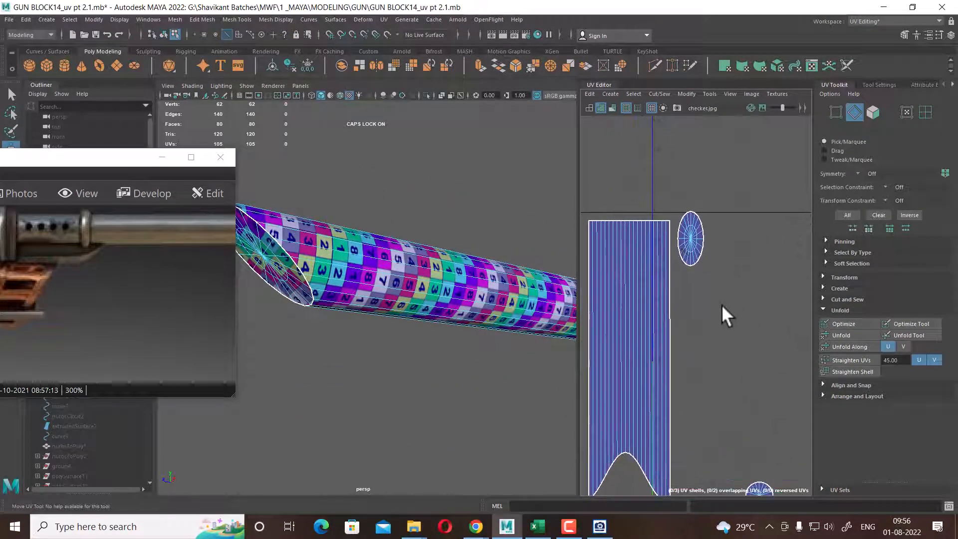
middle_click_drag(746, 444, 705, 345, "alt")
scroll(705, 346, "up", 2)
middle_click_drag(708, 232, 689, 161, "alt")
scroll(734, 329, "up", 3)
middle_click_drag(734, 329, 737, 381, "alt")
left_click_drag(674, 421, 694, 452)
right_click_drag(743, 350, 727, 251)
scroll(763, 327, "down", 5)
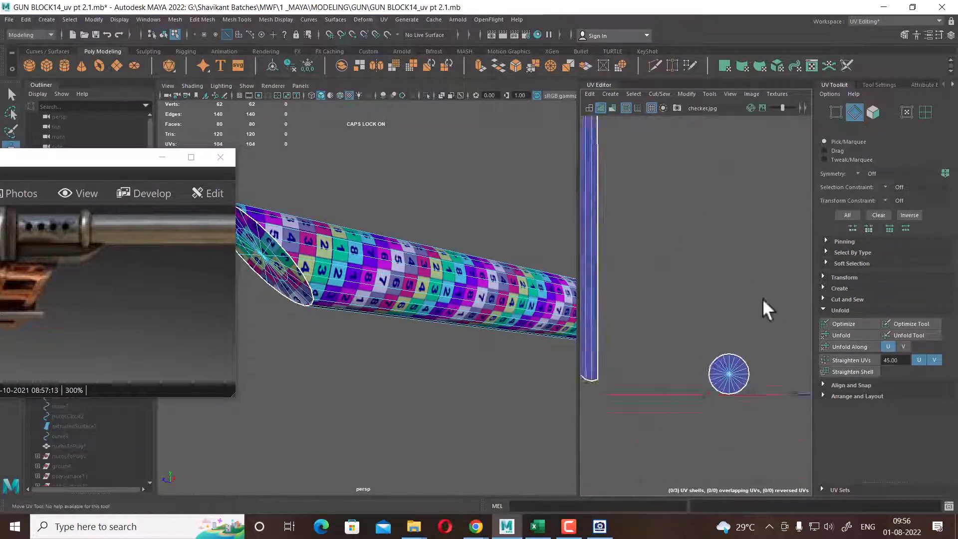
Try to move and sew the round cap to the corner edge of the body shell's straight border, and undo it
middle_click_drag(686, 170, 793, 464, "alt")
scroll(697, 344, "up", 3)
scroll(721, 370, "up", 1)
scroll(720, 370, "up", 1)
middle_click_drag(691, 332, 712, 353, "alt")
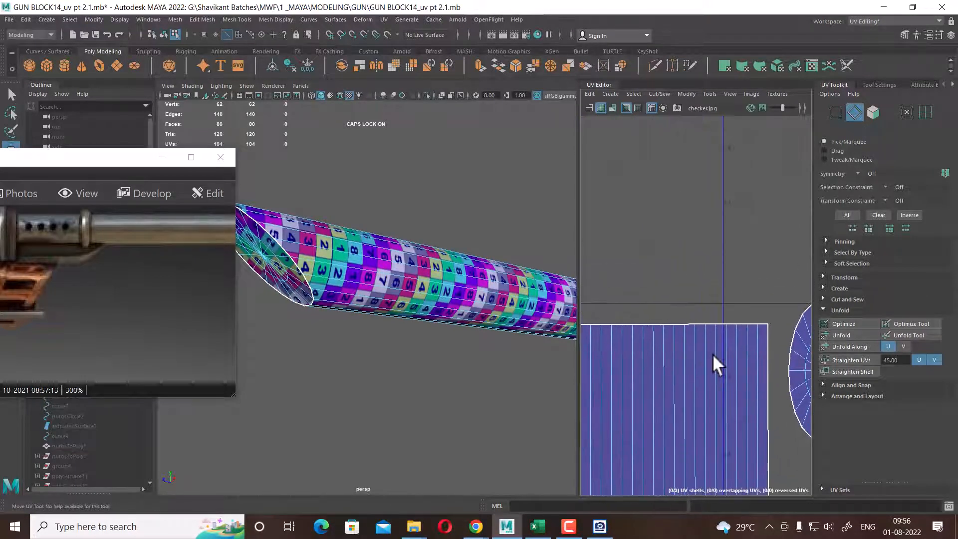
middle_click_drag(648, 339, 695, 360, "alt")
left_click(610, 345)
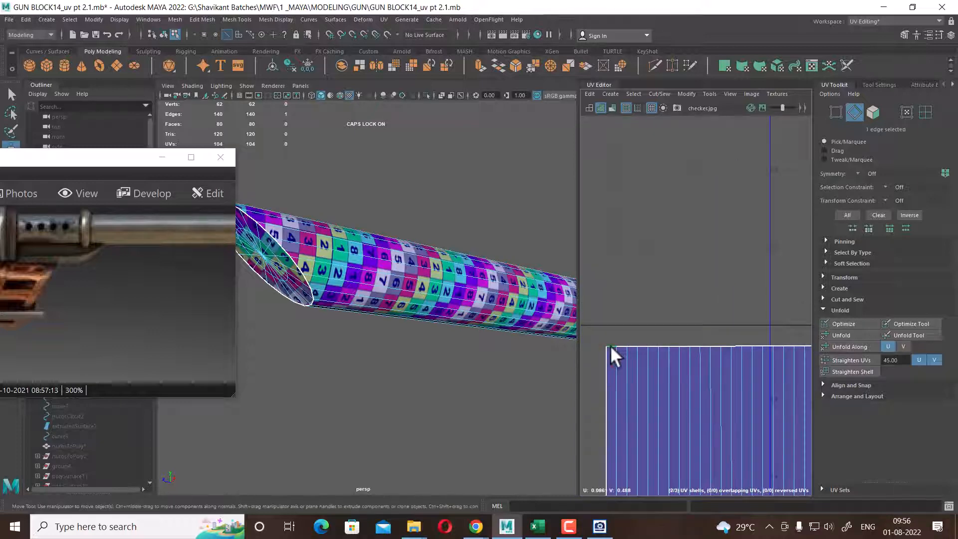
right_click_drag(610, 345, 656, 253, "shift")
scroll(731, 344, "down", 5)
key("ctrl+z")
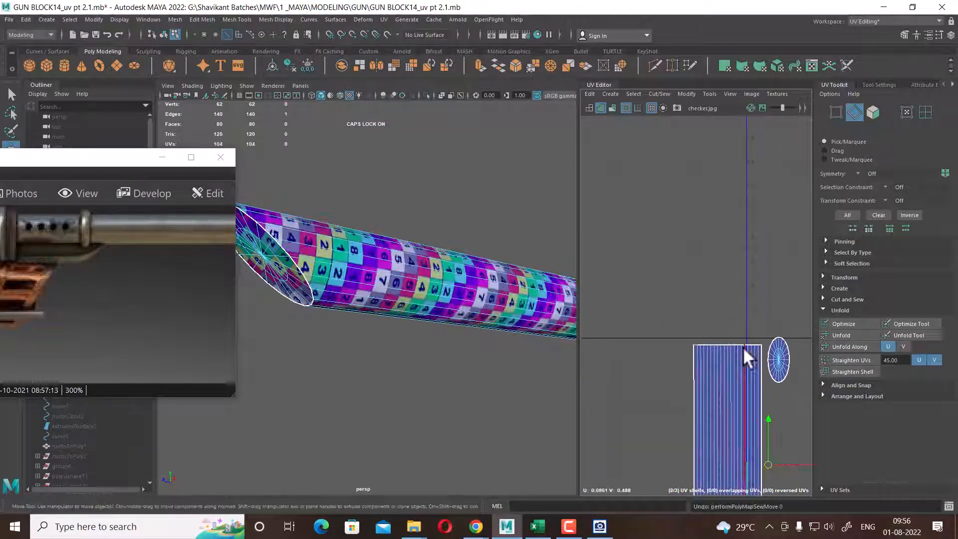
Select the middle edge of the body shell's straight border and move and sew the round cap to it
middle_click_drag(767, 369, 707, 309, "alt")
scroll(658, 327, "up", 1)
left_click(626, 271)
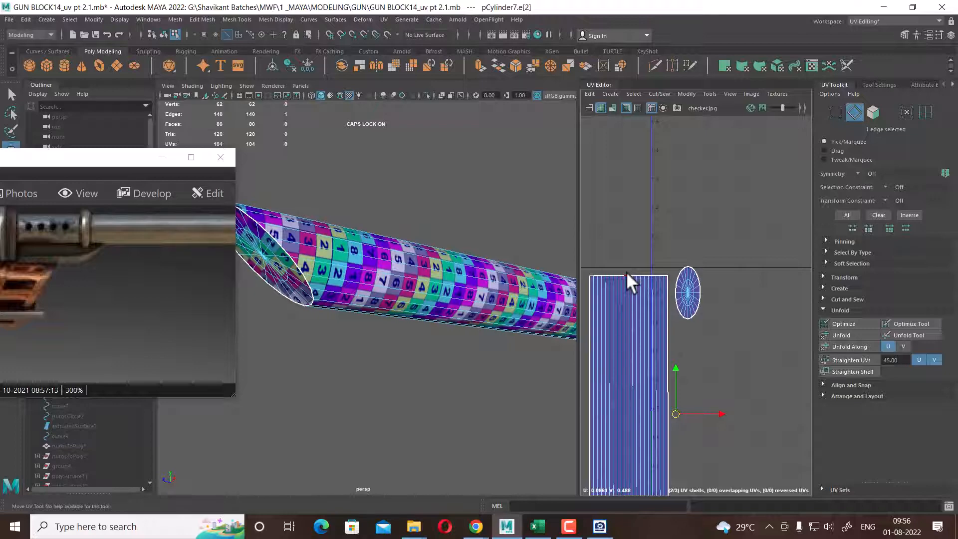
right_click_drag(731, 344, 735, 274, "shift")
middle_click_drag(757, 355, 717, 369, "alt")
scroll(697, 334, "up", 2)
middle_click_drag(696, 334, 708, 425, "alt")
scroll(680, 327, "up", 3)
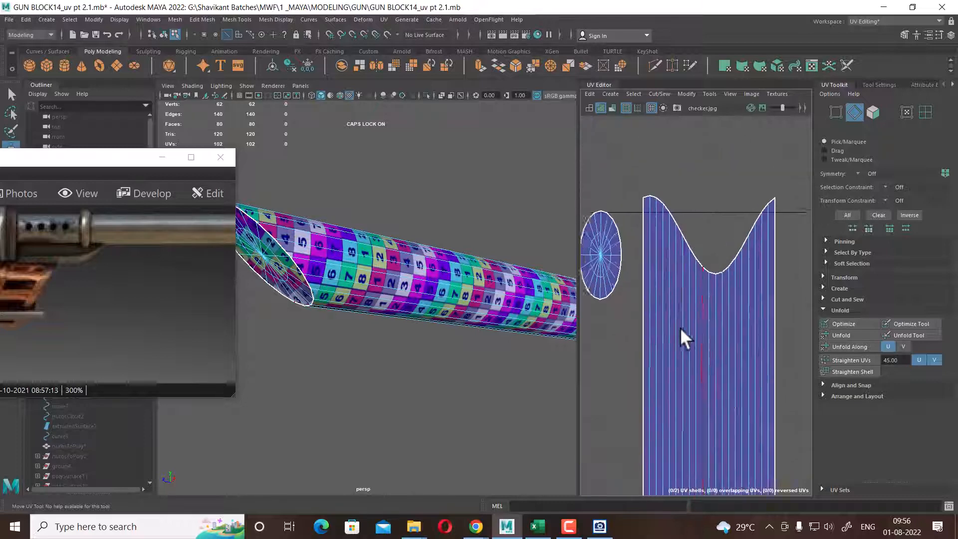
Select the edge at the lowest point of the body shell's curved border and move and sew the oval cap to it
left_click(714, 274)
right_click_drag(705, 178, 708, 142, "shift")
scroll(721, 316, "up", 2)
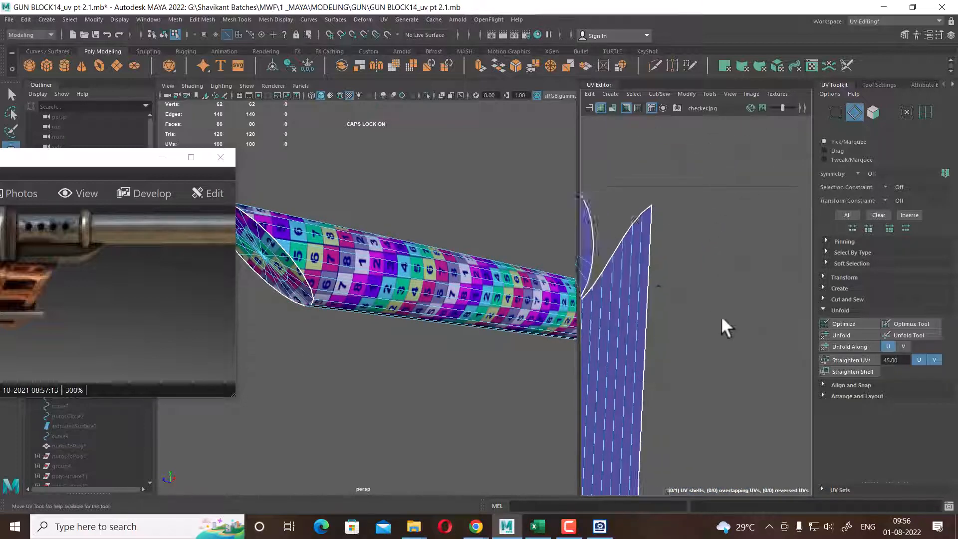
scroll(720, 316, "up", 1)
middle_click_drag(599, 256, 731, 300, "alt")
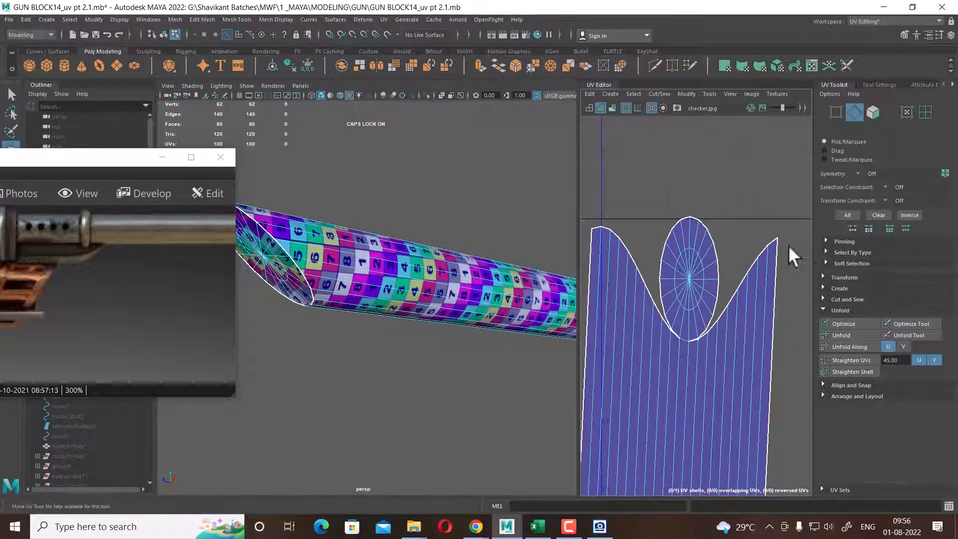
scroll(468, 294, "down", 4)
Select all UVs of the joined cylinder shell and apply Straighten Shell
right_click_drag(385, 280, 490, 220)
scroll(490, 219, "down", 3)
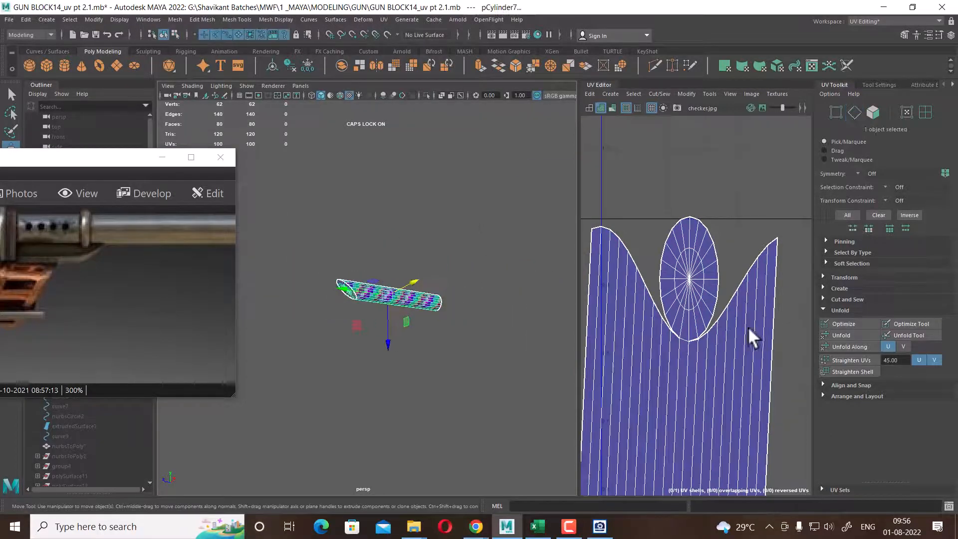
scroll(748, 326, "down", 3)
scroll(725, 294, "down", 3)
middle_click_drag(789, 449, 741, 250, "alt")
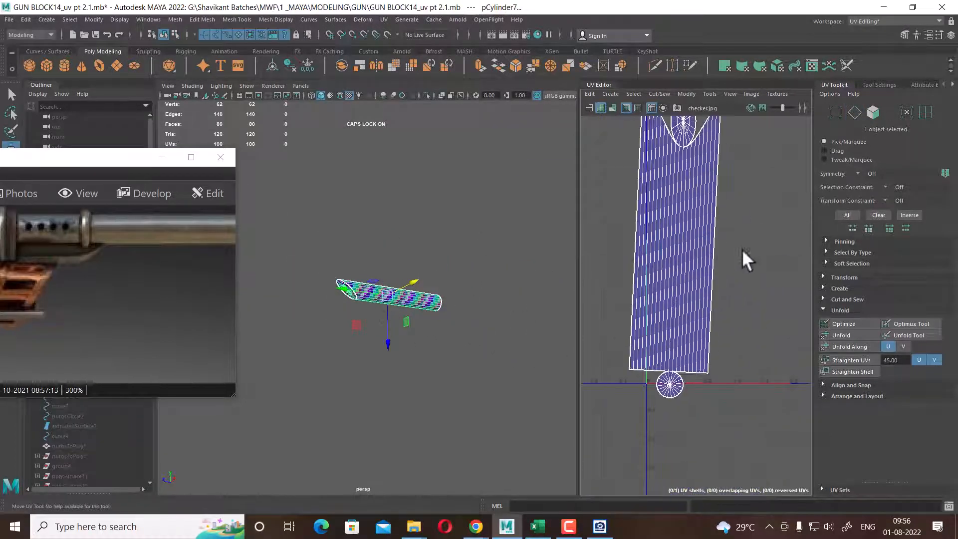
scroll(699, 252, "down", 4)
right_click_drag(713, 231, 750, 229)
left_click_drag(753, 145, 600, 419)
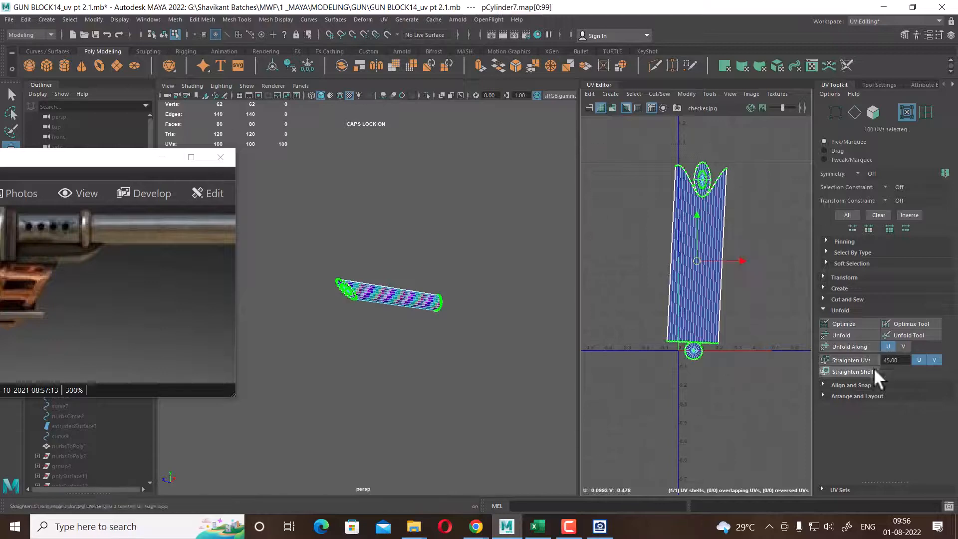
left_click(861, 371)
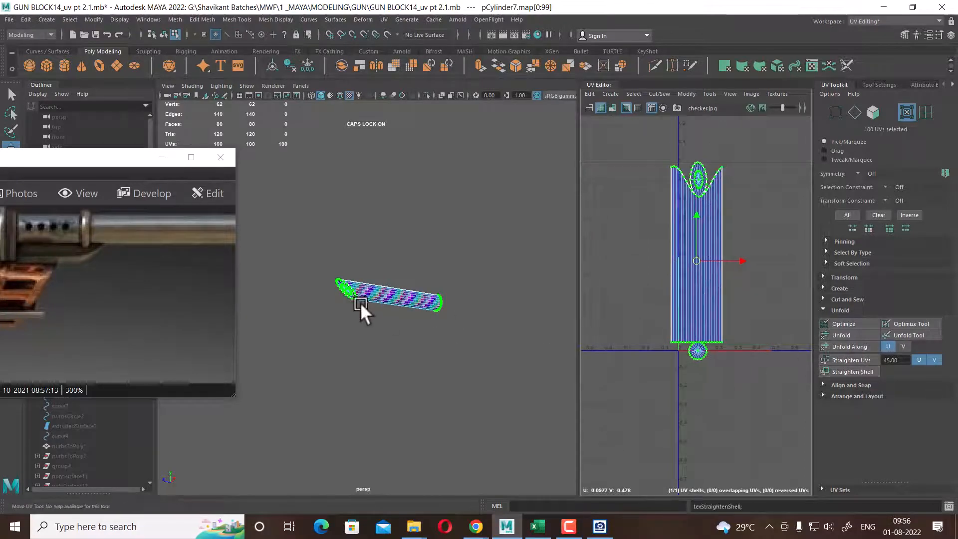
Return the cylinder to object mode, deselect it, and show the hidden parts of the gun again
right_click_drag(361, 302, 419, 274)
left_click(489, 246)
key("shift+i")
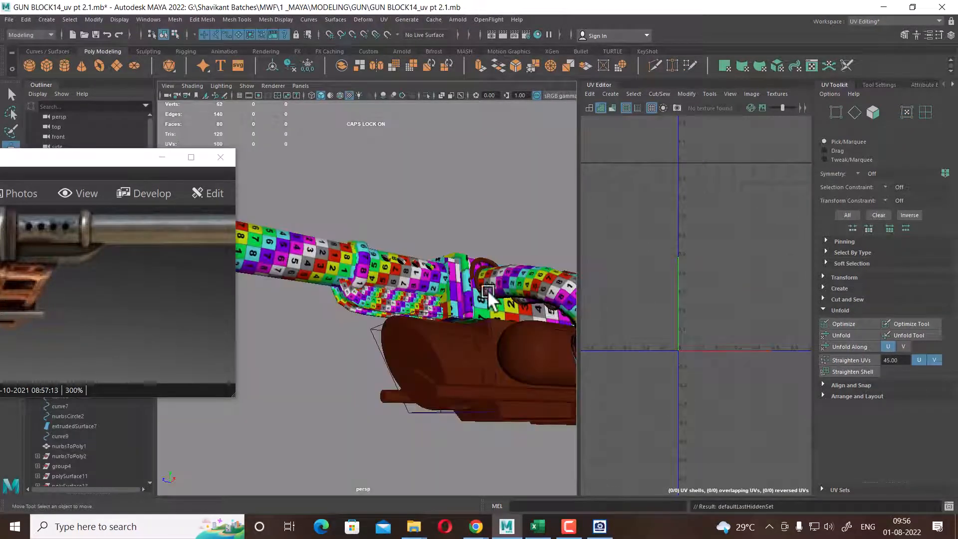
Combine the cylinder under the barrel with the curved shell around it and select the combined mesh
left_click_drag(482, 295, 354, 306, "alt")
left_click(409, 307)
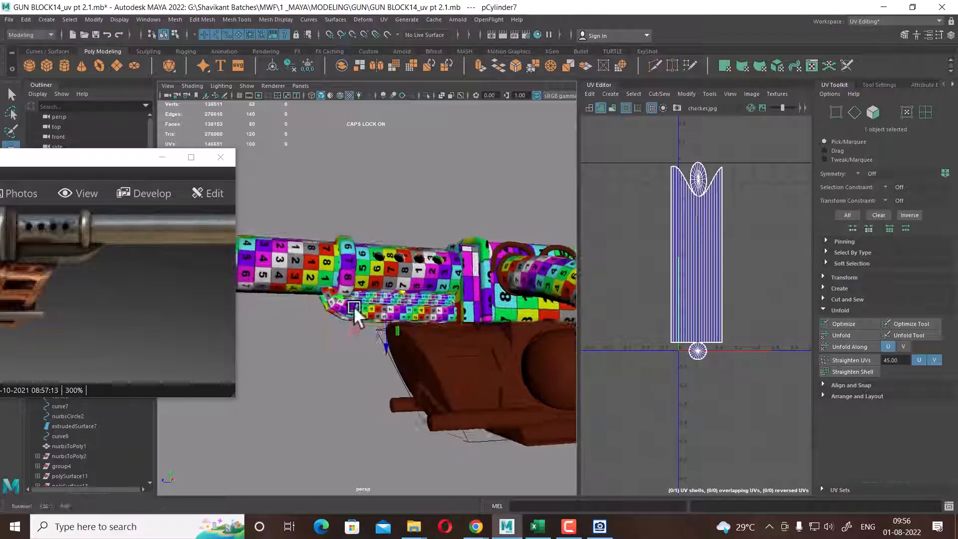
right_click_drag(354, 307, 380, 336, "alt")
left_click(381, 334, "shift")
right_click_drag(431, 164, 426, 370, "shift")
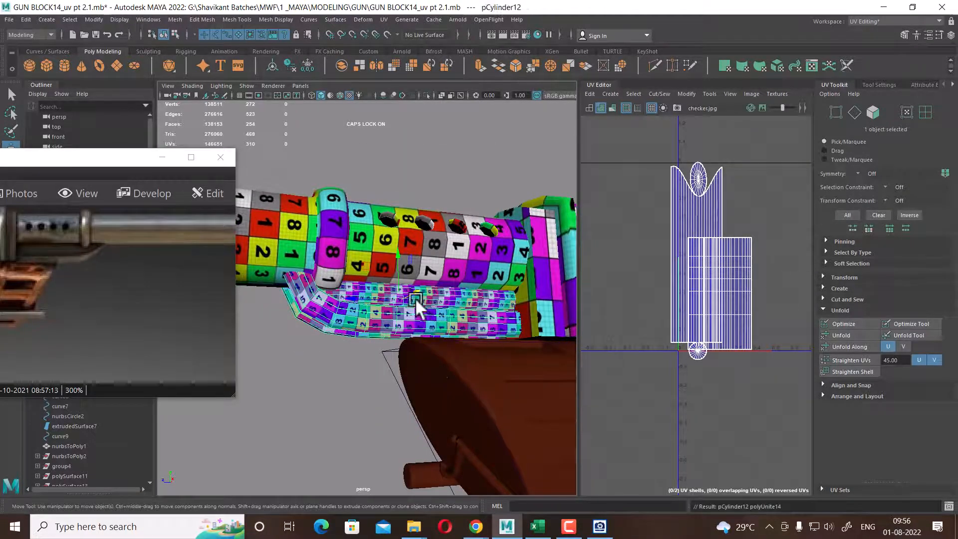
right_click_drag(403, 264, 395, 471, "shift")
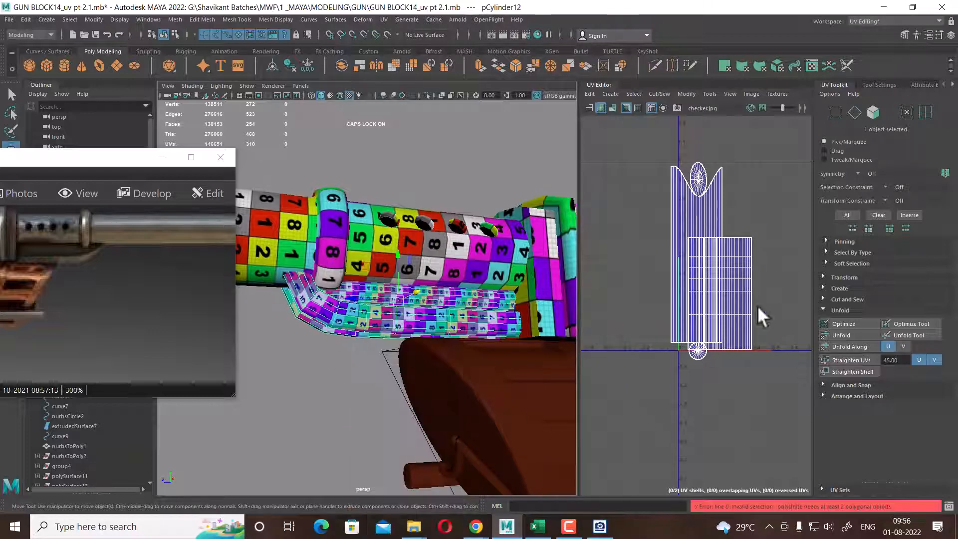
left_click(333, 382)
left_click(347, 316)
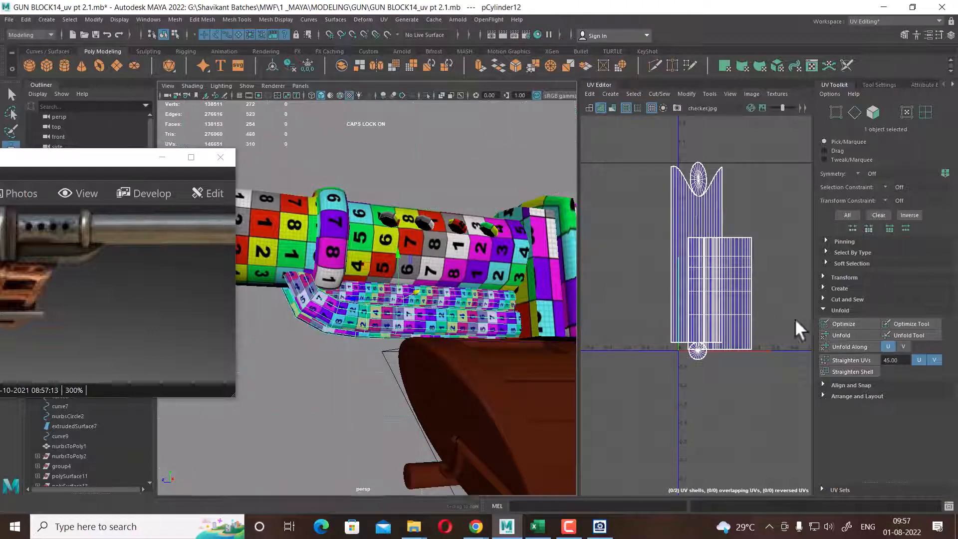
Move the curved part's UV shell along negative U until it clears the cylinder's shell, then return to object mode and deselect
scroll(768, 302, "down", 1)
middle_click_drag(761, 298, 724, 254, "alt")
scroll(723, 253, "up", 1)
right_click_drag(708, 220, 744, 215)
left_click_drag(757, 172, 701, 212)
right_click_drag(704, 218, 743, 244, "ctrl")
scroll(759, 264, "down", 3)
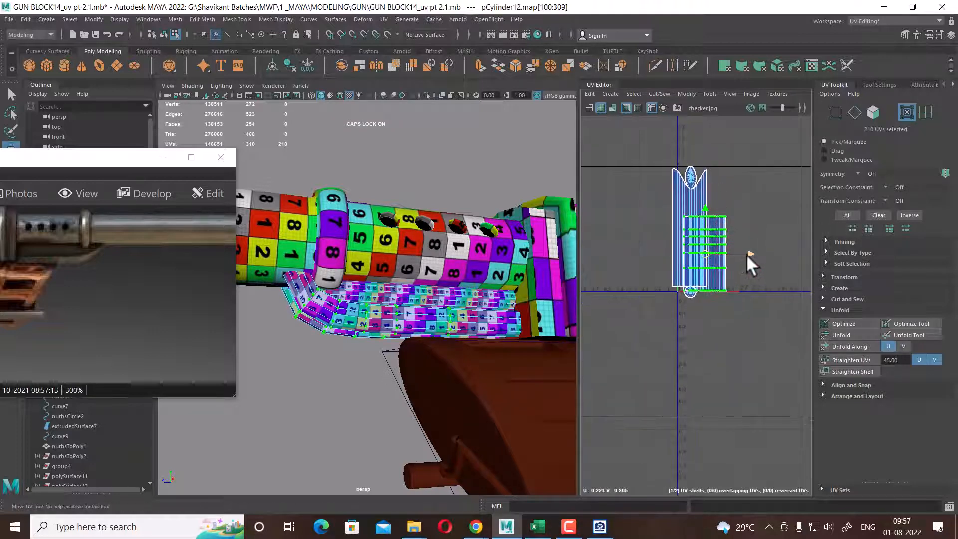
left_click_drag(747, 253, 686, 253)
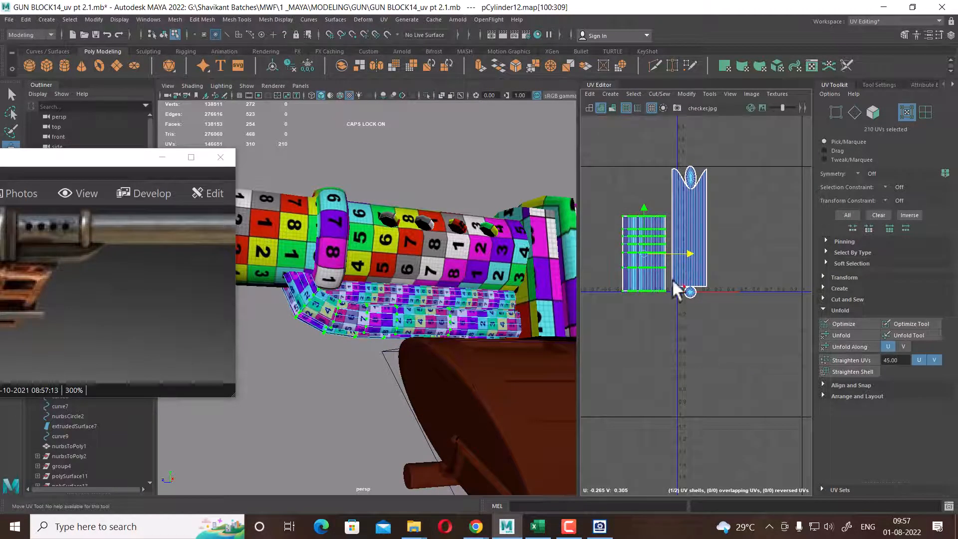
scroll(416, 318, "down", 2)
left_click_drag(416, 318, 390, 322, "alt")
right_click_drag(390, 321, 453, 198)
left_click(453, 199)
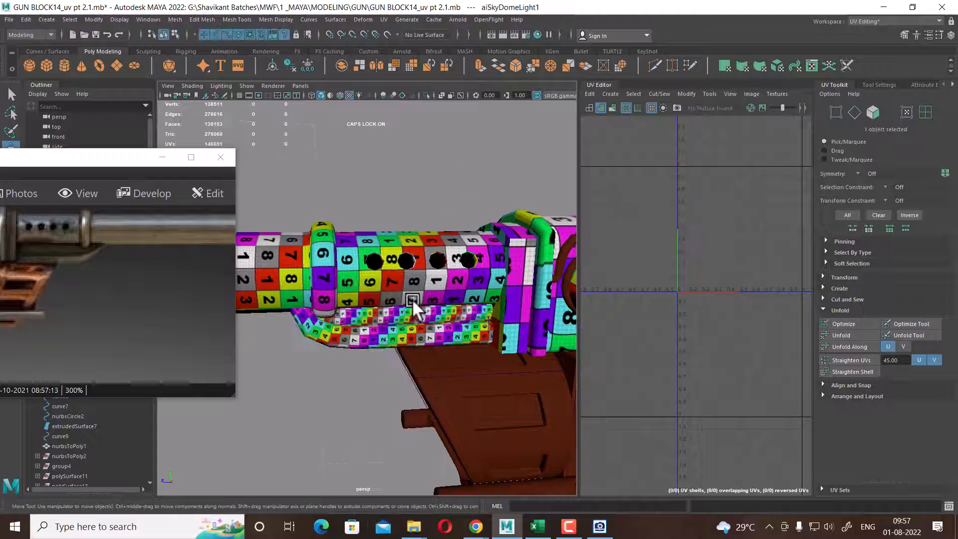
Select the combined cylinder-and-shell part beneath the perforated barrel section
middle_click_drag(414, 305, 453, 283, "alt")
scroll(454, 282, "down", 3)
scroll(453, 283, "up", 2)
middle_click_drag(468, 336, 419, 319, "alt")
scroll(419, 319, "up", 2)
left_click(413, 294)
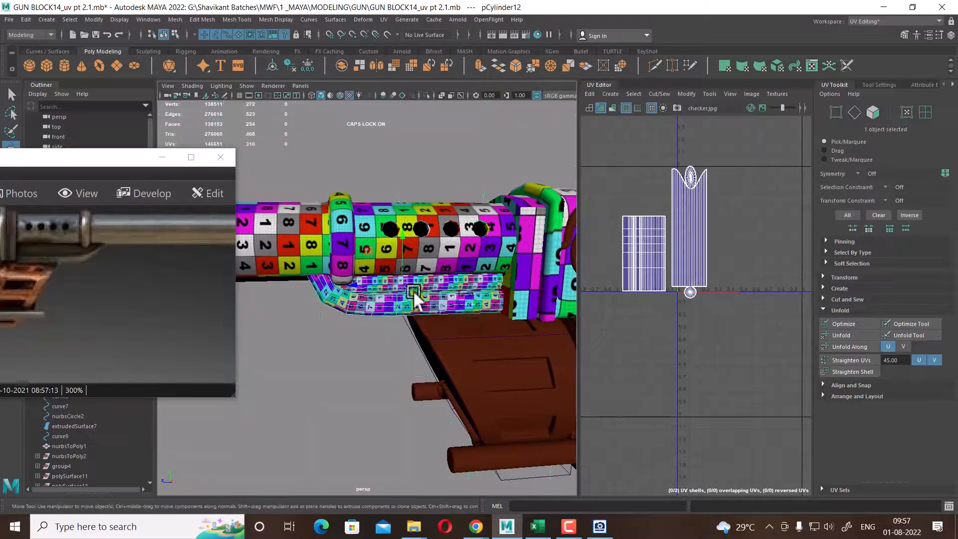
Select all UVs of the combined cylinder-and-shell part and scale its UV shells down uniformly to enlarge the checker pattern
right_click_drag(677, 237, 735, 247)
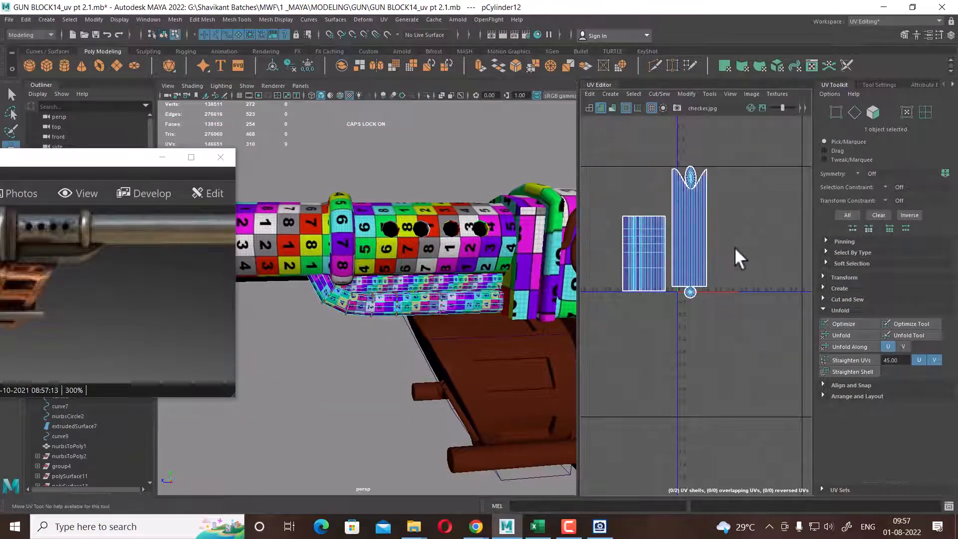
scroll(736, 249, "down", 3)
left_click_drag(756, 166, 620, 329)
scroll(709, 292, "up", 2)
key("r")
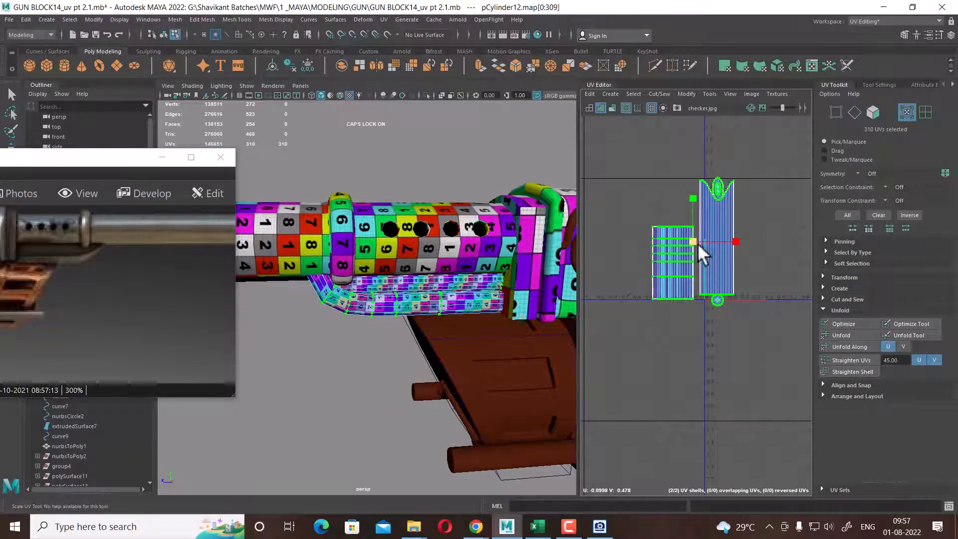
left_click_drag(697, 244, 674, 325)
scroll(429, 259, "up", 3)
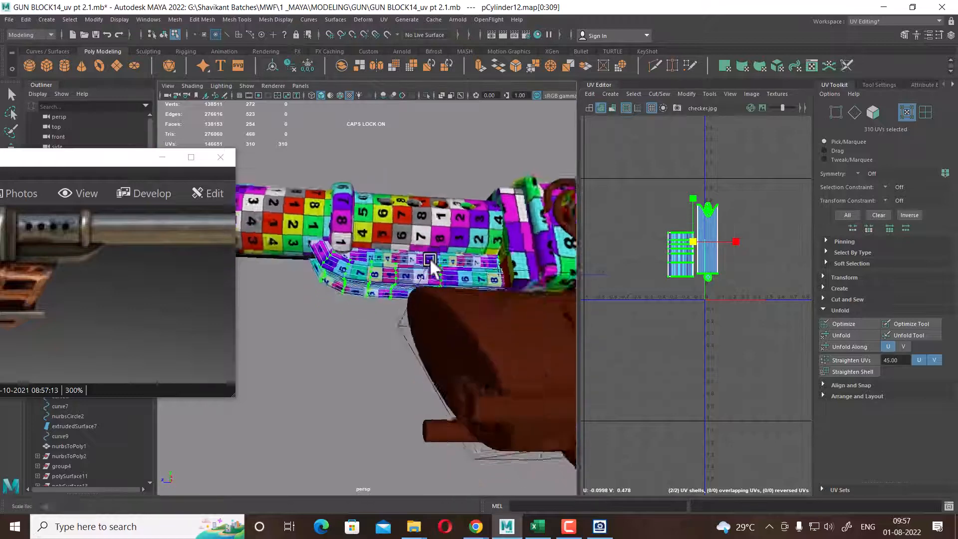
scroll(417, 295, "up", 1)
left_click_drag(692, 240, 660, 278)
scroll(688, 321, "up", 3)
Select only the curved part's UV shell and scale it down slightly and uniformly
left_click(687, 304)
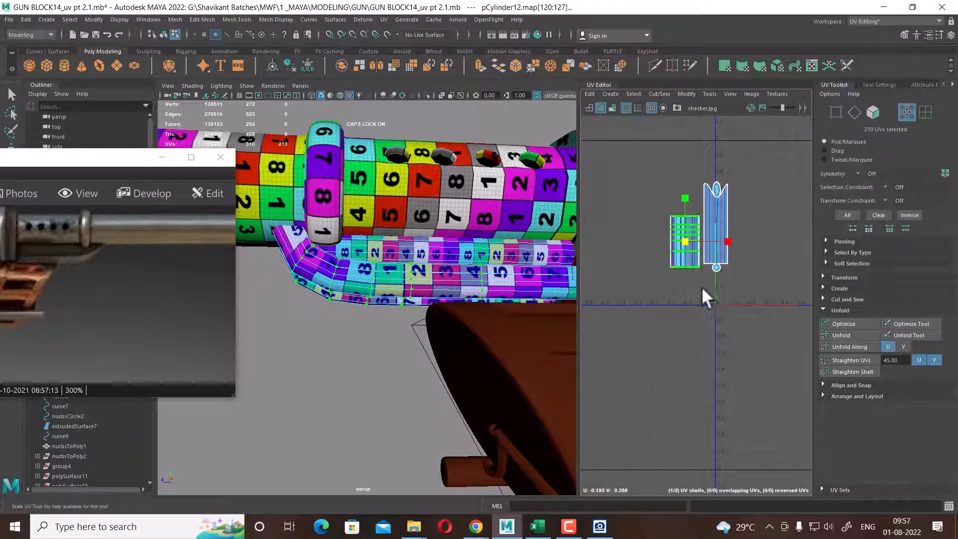
double_click(681, 268)
scroll(681, 268, "up", 1)
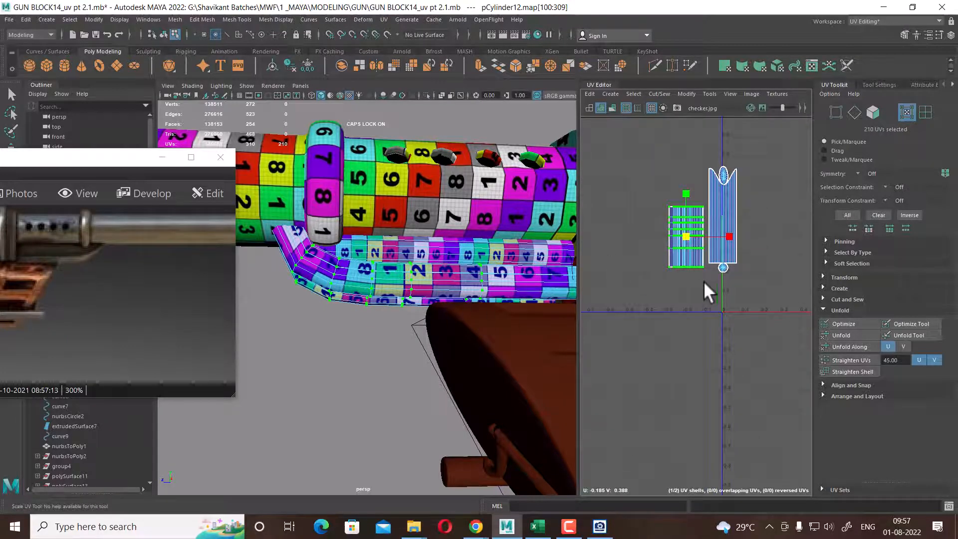
left_click_drag(681, 229, 681, 235)
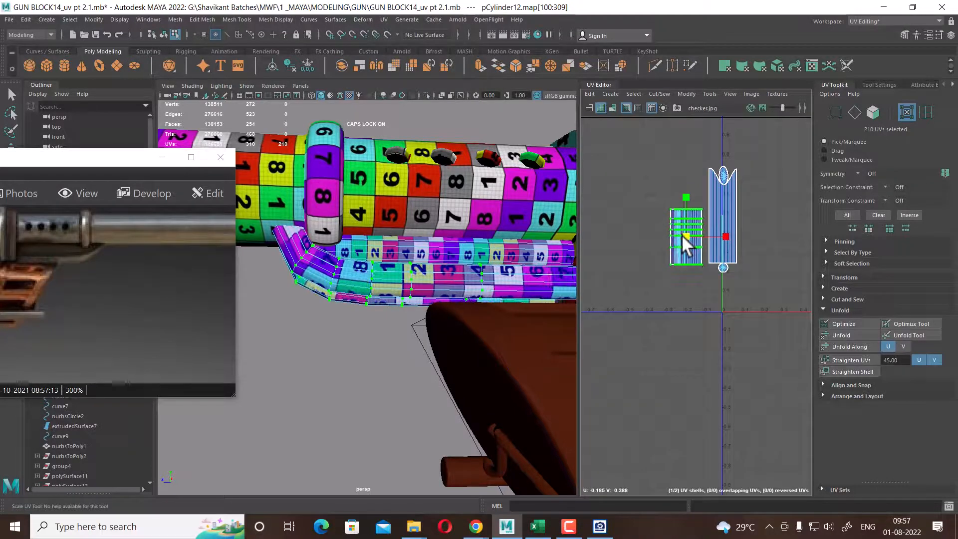
Select the cylinder's whole UV shell and scale it down uniformly to about the height of the curved part's shell
left_click_drag(753, 248, 728, 273)
right_click_drag(726, 272, 792, 306, "ctrl")
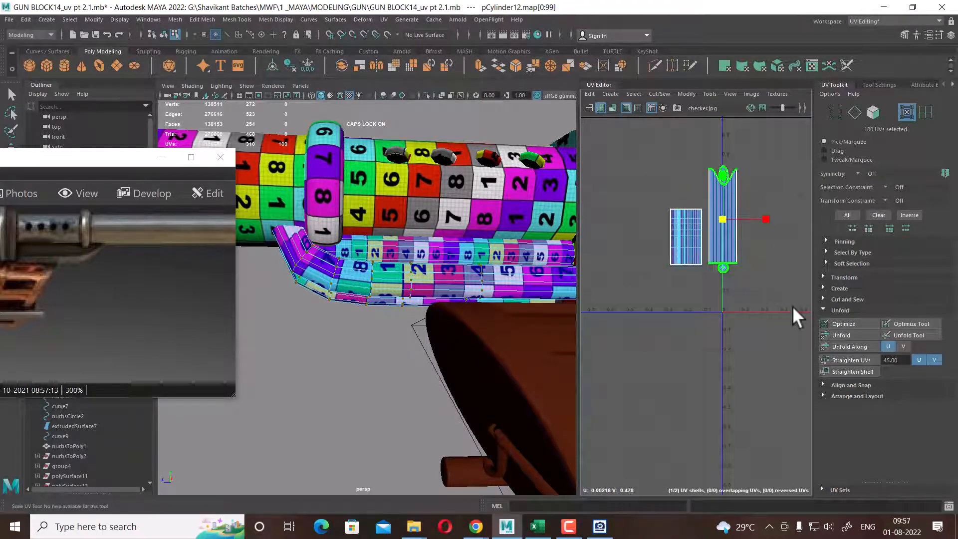
left_click_drag(720, 226, 704, 228)
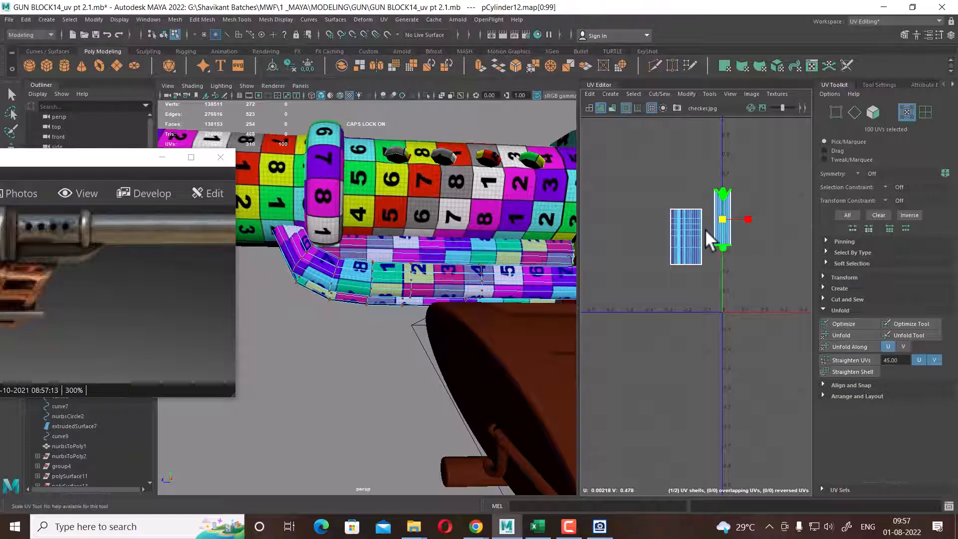
Shift the cylinder's UV shell about 0.02 along negative U and about 0.02 down in V, then return to object mode
key("w")
left_click_drag(770, 220, 766, 220)
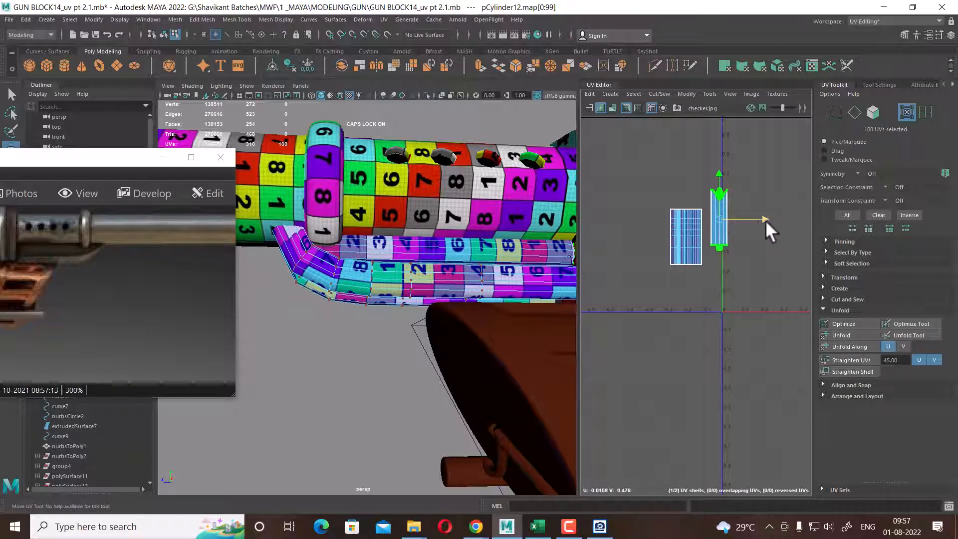
left_click_drag(718, 174, 719, 174)
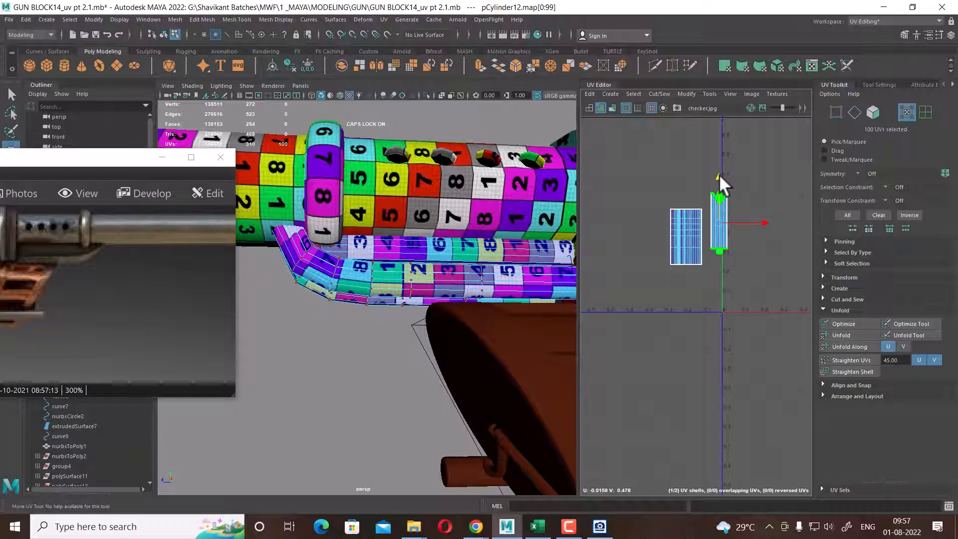
key("r")
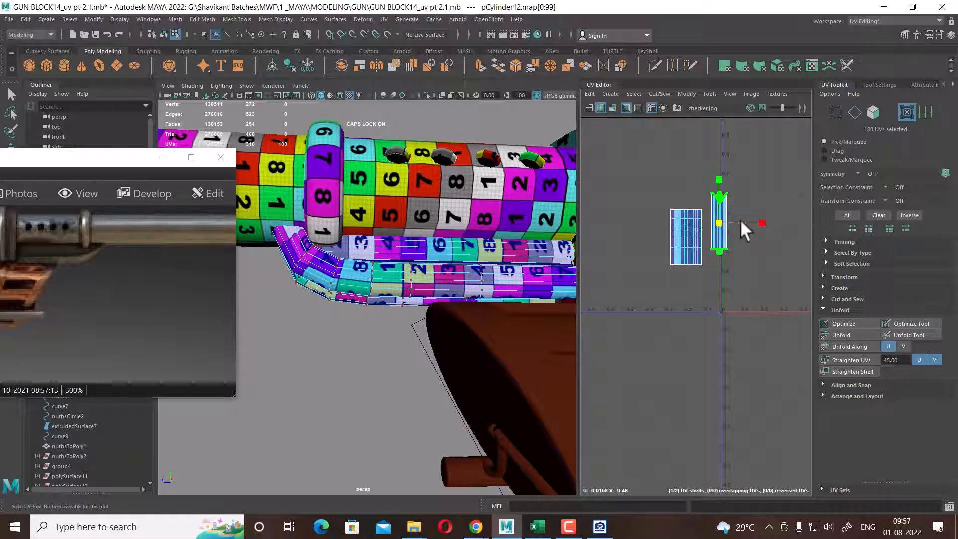
key("w")
left_click_drag(718, 175, 718, 175)
scroll(490, 285, "down", 3)
left_click_drag(489, 285, 526, 412, "alt")
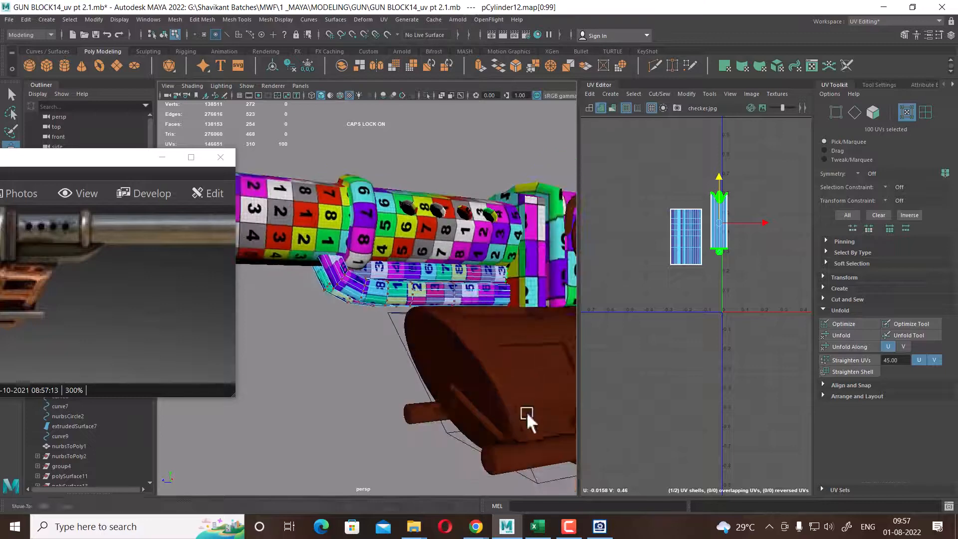
right_click_drag(435, 243, 465, 222)
Select all visible gun parts together and delete their construction history
scroll(468, 260, "down", 3)
middle_click_drag(468, 259, 423, 279, "alt")
scroll(424, 329, "down", 3)
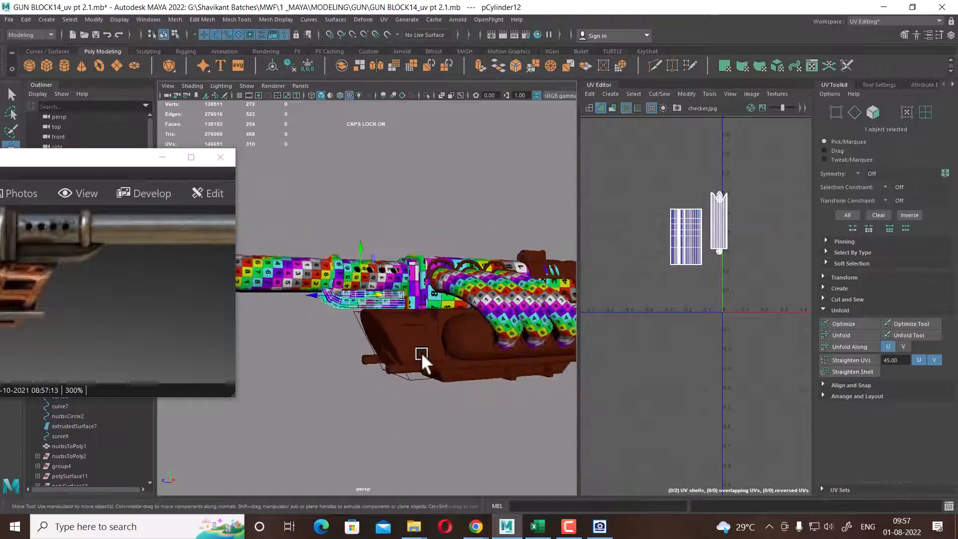
scroll(425, 350, "up", 3)
left_click(440, 378)
middle_click_drag(477, 402, 474, 314, "alt")
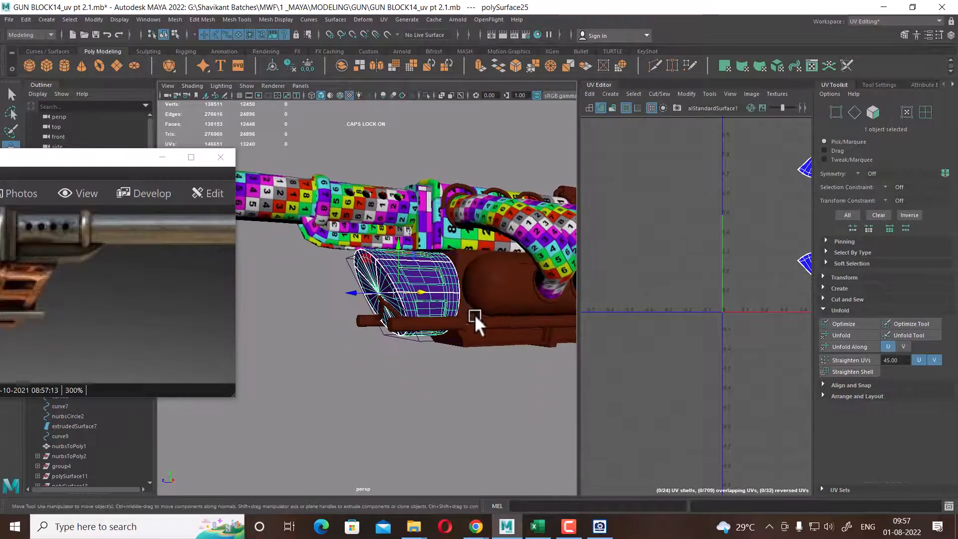
left_click_drag(481, 391, 483, 394)
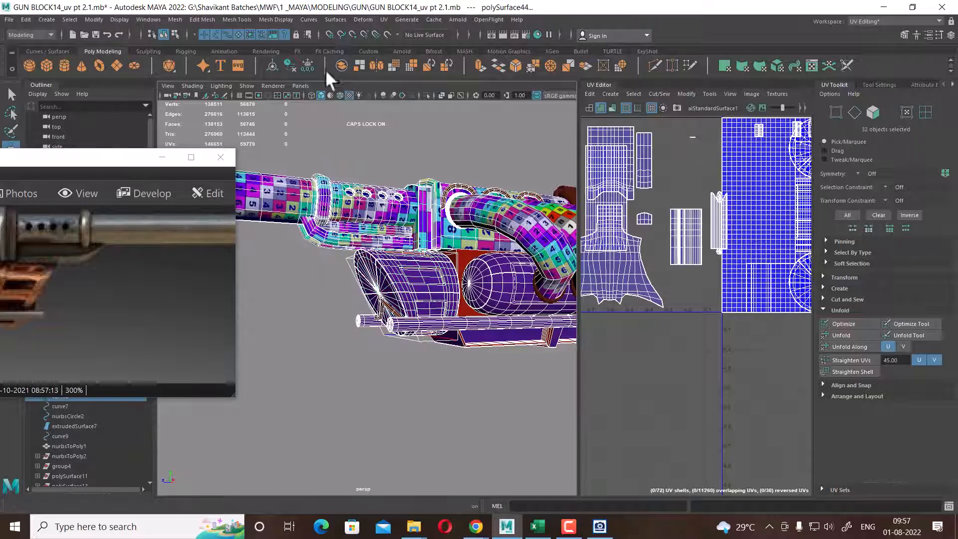
left_click(289, 65)
Select the slanted drum-shaped part below the barrel and hide all unselected parts to work on it alone
left_click_drag(436, 287, 439, 299)
middle_click_drag(454, 330, 393, 319, "alt")
right_click_drag(392, 320, 402, 334, "alt")
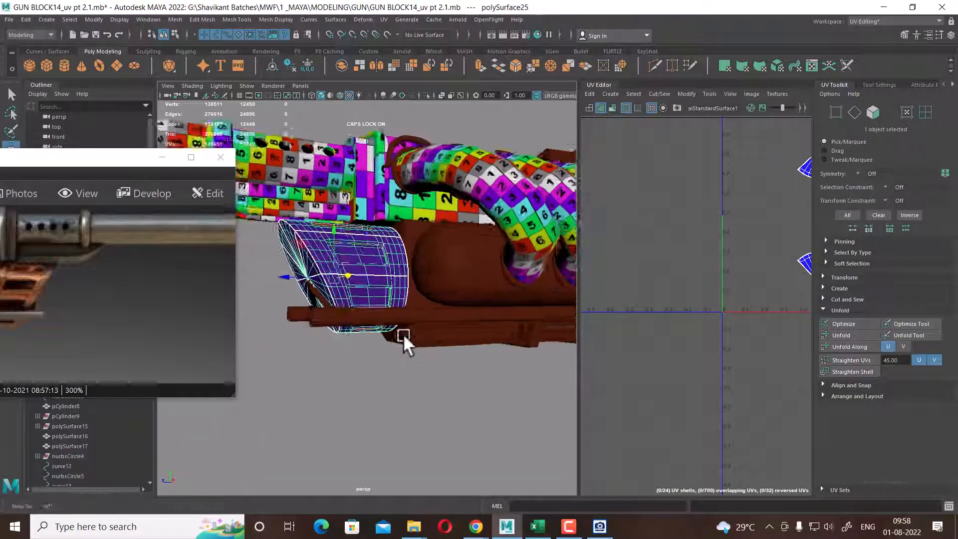
left_click_drag(402, 333, 411, 365, "alt")
key("alt+h")
left_click(405, 392)
left_click(416, 284)
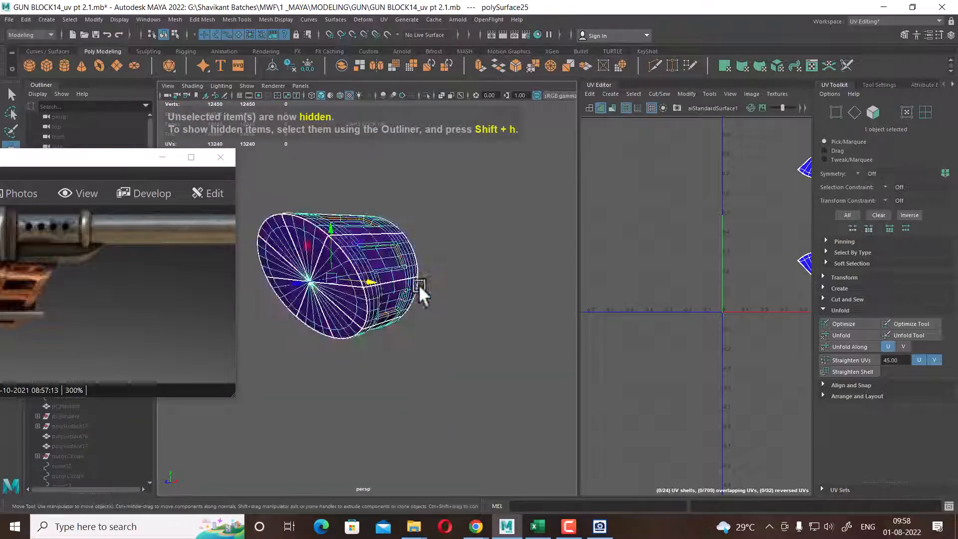
Examine the drum's recessed panels and slanted cap from several angles and compare them with the gun reference image
left_click_drag(418, 285, 401, 285, "alt")
right_click_drag(401, 285, 486, 298, "alt")
left_click(485, 298)
left_click(393, 253)
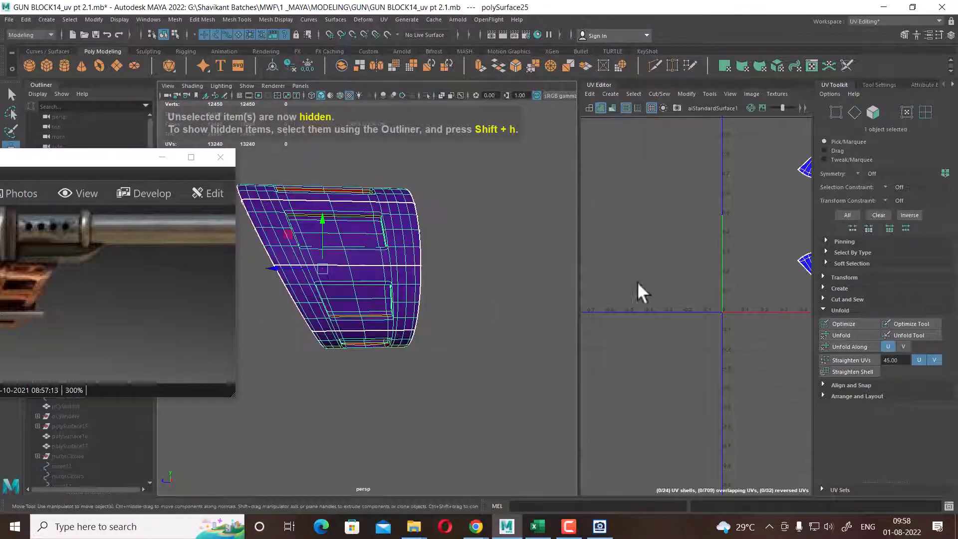
right_click_drag(467, 265, 480, 269, "alt")
middle_click_drag(394, 272, 443, 301, "alt")
mouse_move(443, 301)
left_mouse_down("alt")
mouse_move(458, 314)
mouse_move(444, 316)
left_mouse_up("alt")
left_click(527, 250)
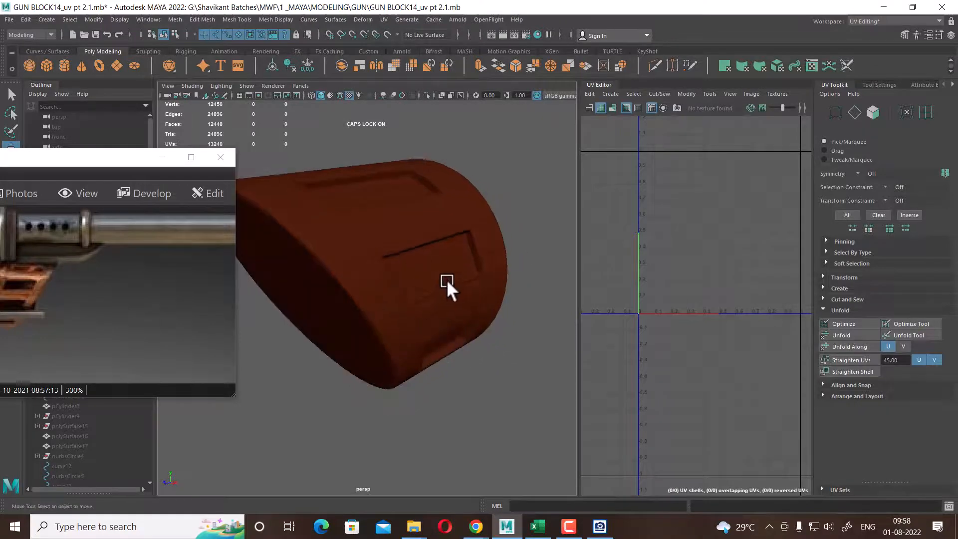
left_click(445, 264)
left_click_drag(5, 301, 112, 310)
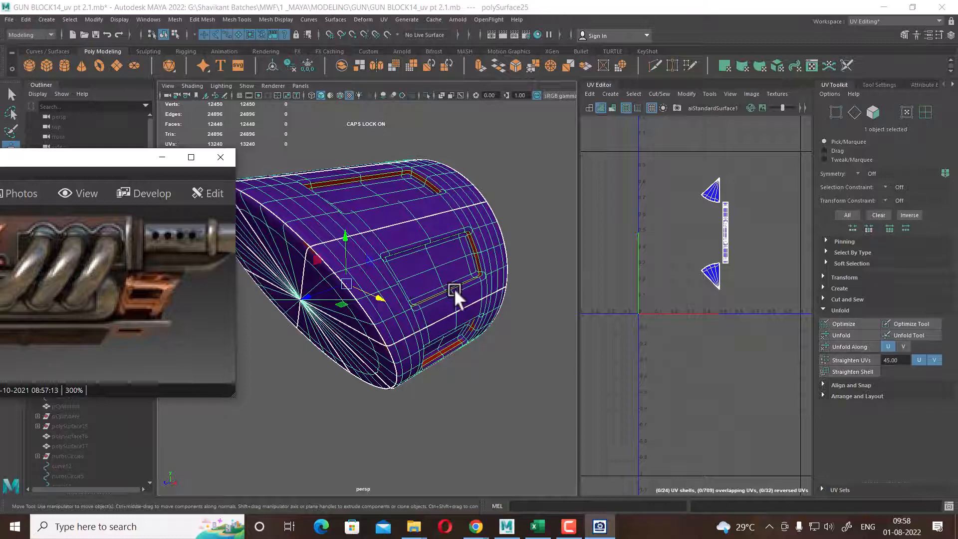
left_click_drag(454, 288, 471, 300, "alt")
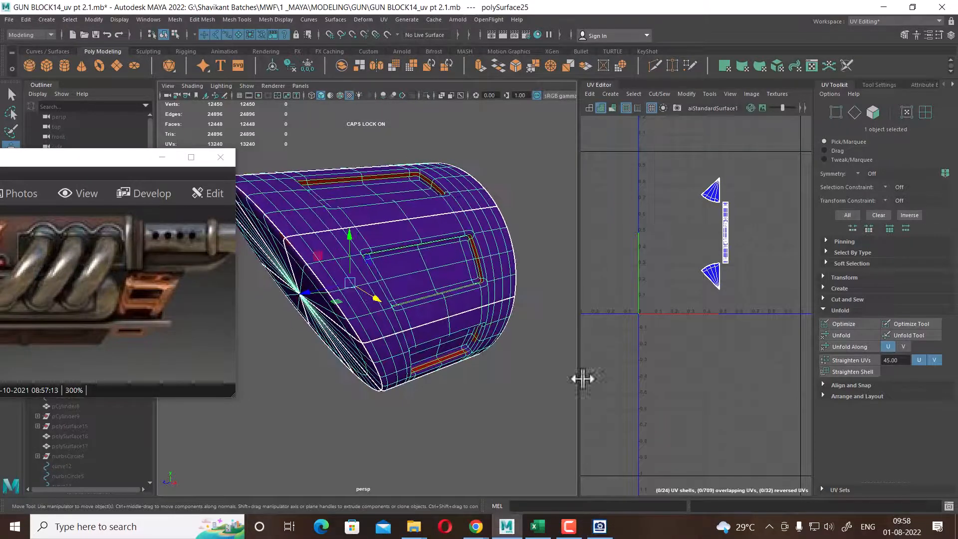
left_click(384, 19)
In the front view, delete the negative-X half of the drum's faces, then select the remaining half in object mode
left_click_drag(464, 349, 444, 301, "alt")
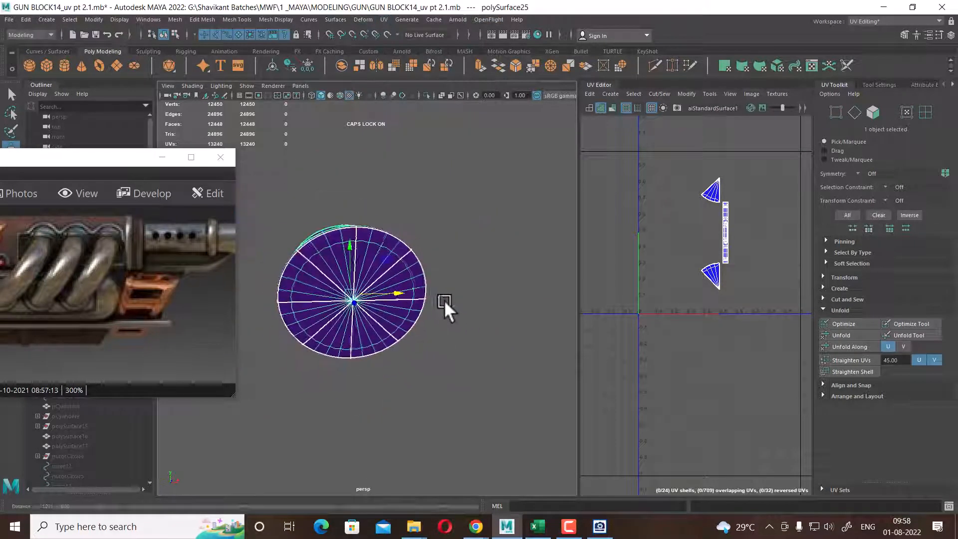
key("space")
left_click_drag(466, 235, 464, 273)
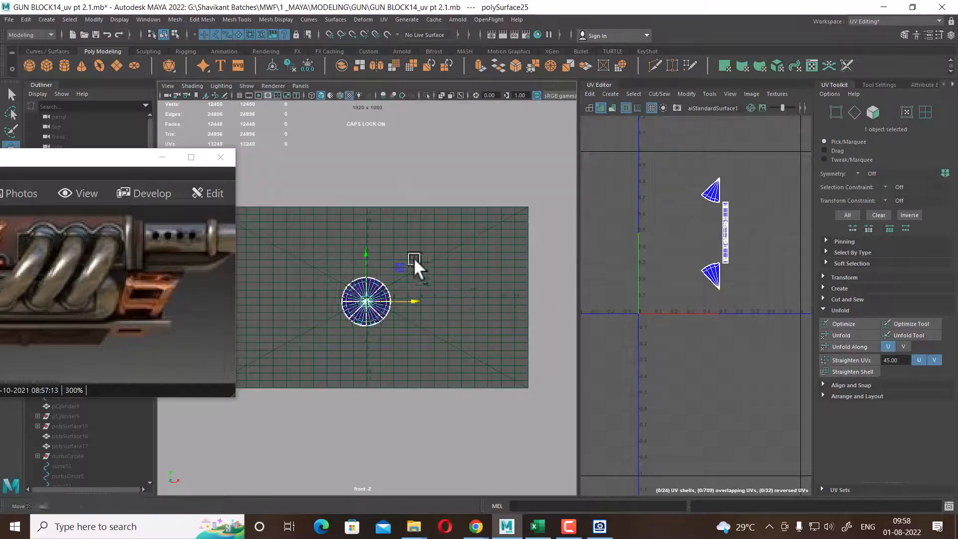
right_click_drag(414, 258, 446, 288, "alt")
right_click_drag(450, 230, 449, 257)
left_click_drag(313, 232, 362, 378)
key("Delete")
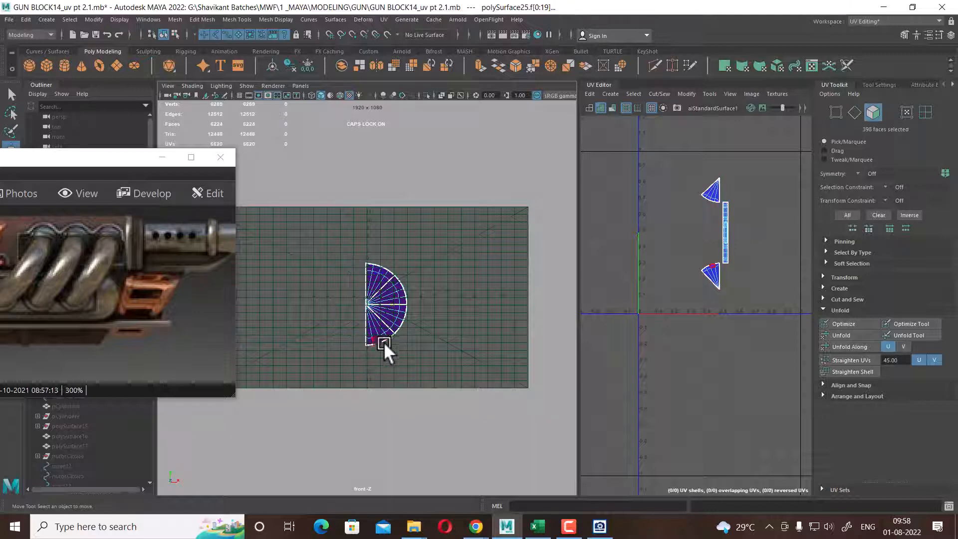
right_click_drag(394, 306, 426, 274)
left_click(400, 306)
Apply an automatic UV projection to the remaining drum half in the perspective view
key("space")
mouse_move(422, 325)
left_mouse_down()
mouse_move(423, 289)
mouse_move(414, 327)
mouse_move(407, 320)
left_mouse_up()
left_click(384, 20)
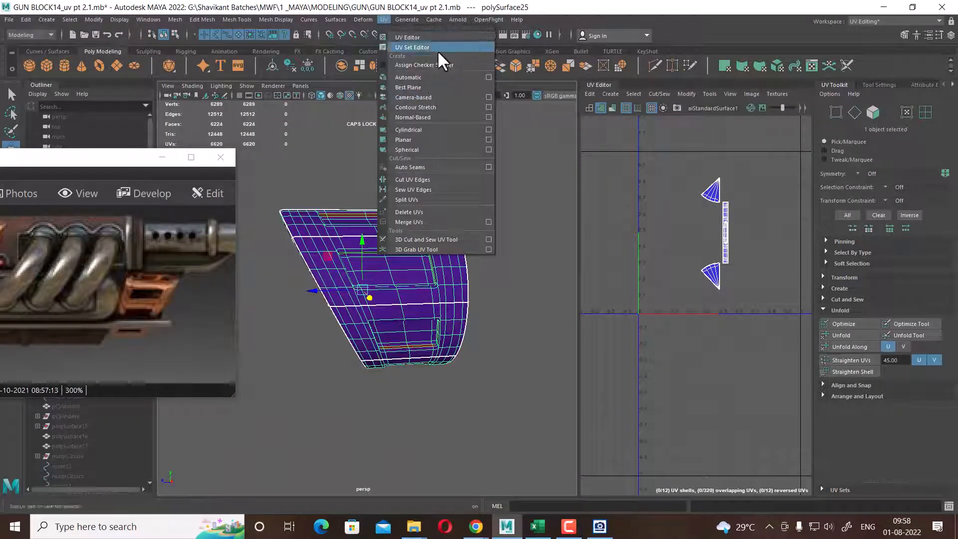
left_click(438, 77)
right_click_drag(451, 241, 496, 230)
Turn off the drum's smooth preview and select two adjacent faces on the floor of a recessed side panel
left_click_drag(441, 286, 428, 266, "alt")
right_click_drag(428, 267, 441, 278, "alt")
left_click_drag(440, 278, 406, 268, "alt")
right_click_drag(406, 268, 440, 280, "alt")
middle_click_drag(440, 281, 462, 273, "alt")
key("1")
left_click_drag(462, 273, 421, 280, "alt")
right_click_drag(421, 280, 395, 275, "alt")
middle_click_drag(424, 280, 445, 282, "alt")
right_click_drag(369, 264, 398, 271, "alt")
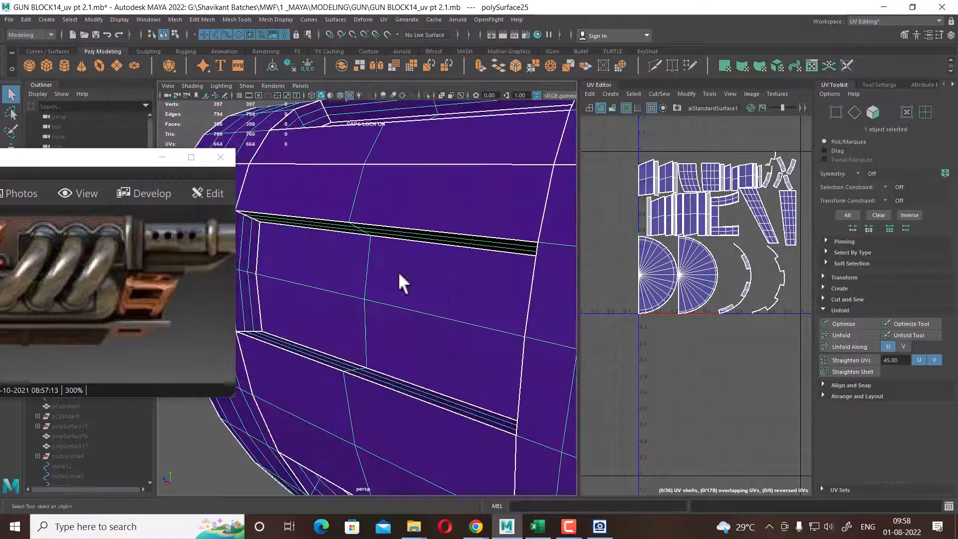
middle_click_drag(398, 271, 448, 277, "alt")
right_click_drag(421, 273, 441, 280, "alt")
middle_click_drag(469, 264, 441, 252, "alt")
right_click_drag(479, 261, 447, 270, "alt")
left_click(444, 296, "shift")
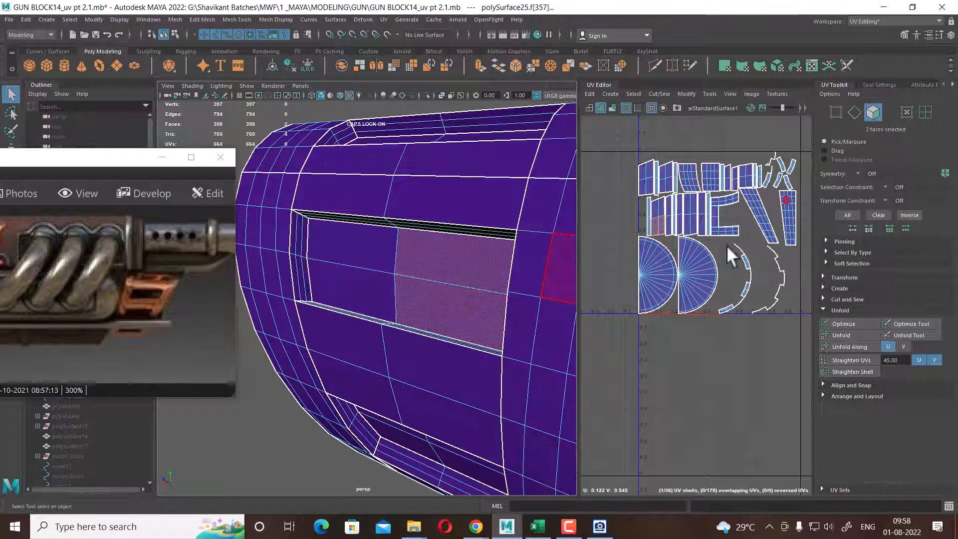
scroll(727, 245, "up", 3)
scroll(727, 295, "down", 1)
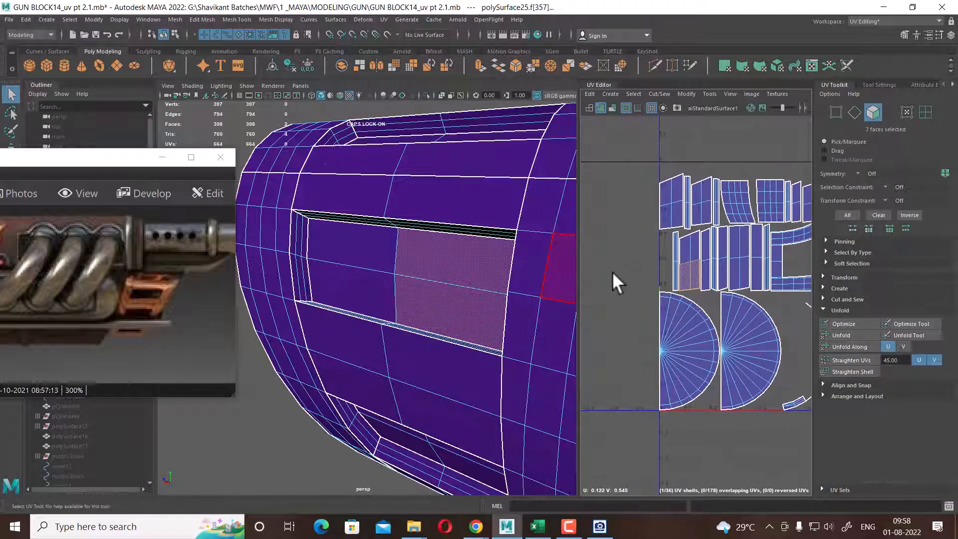
scroll(685, 268, "up", 3)
key("space")
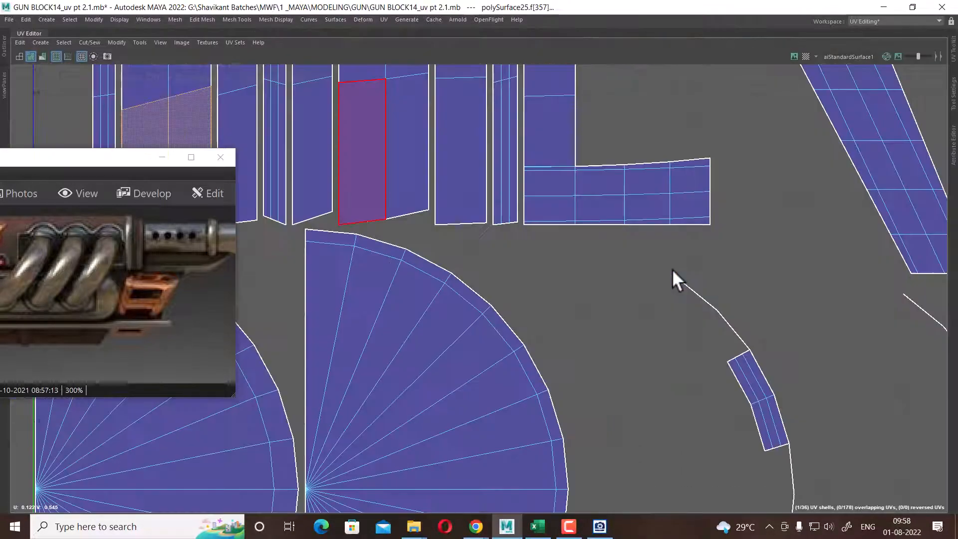
scroll(673, 269, "down", 1)
key("space")
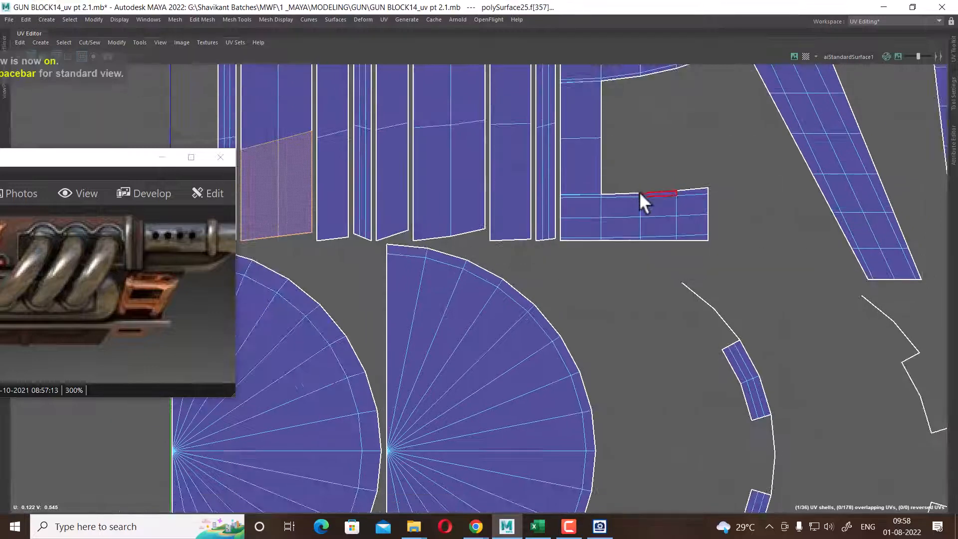
key("space")
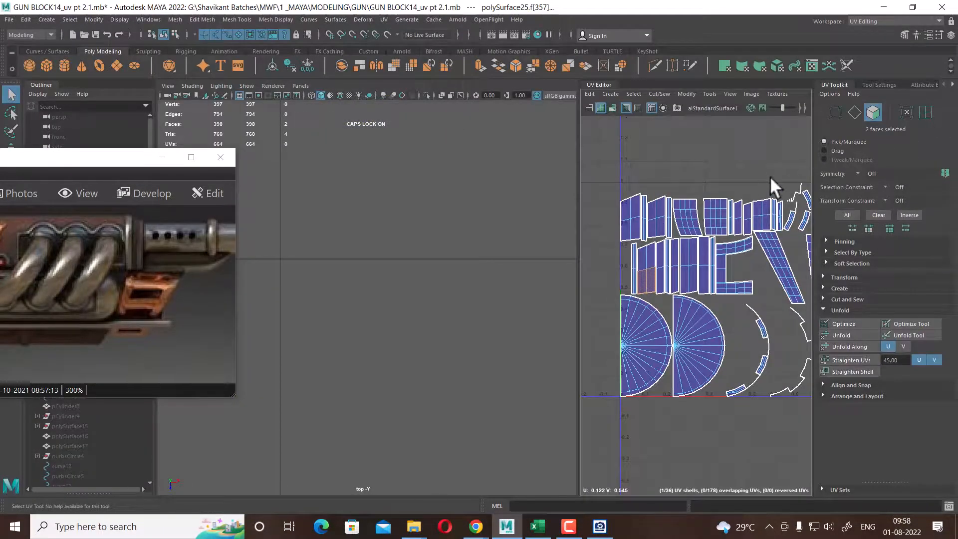
Widen the UV Editor and return the viewport to the perspective view, framing the drum half and its UV shells
left_click_drag(577, 208, 513, 208)
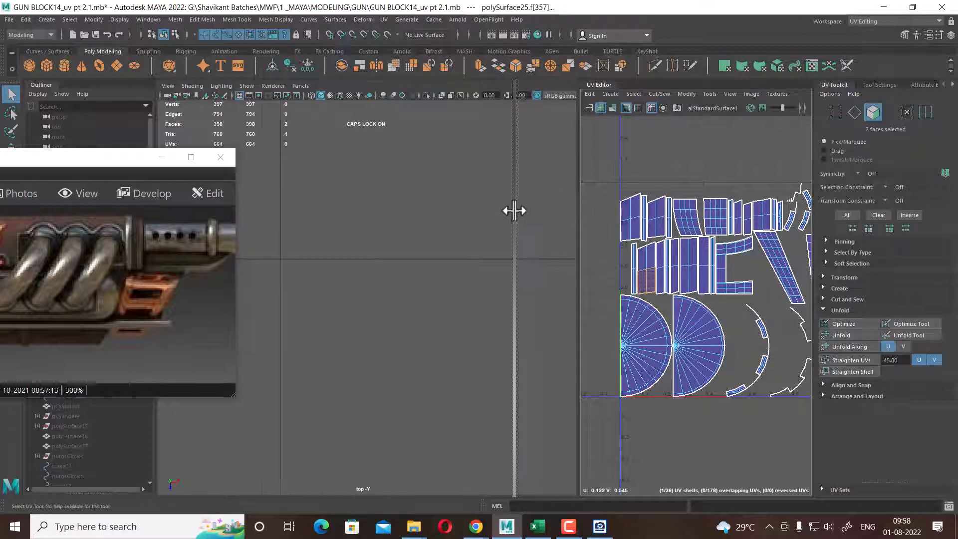
scroll(449, 264, "down", 2)
scroll(439, 287, "up", 2)
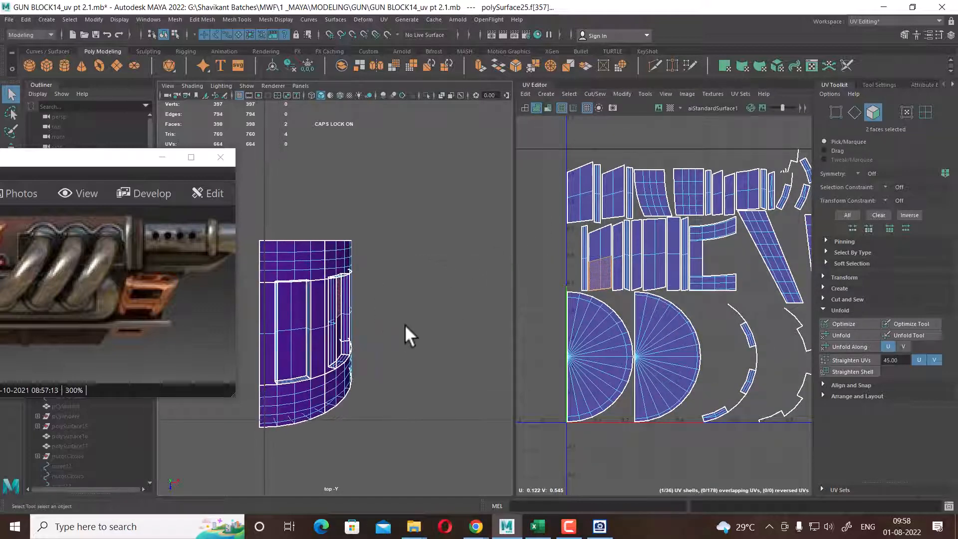
key("space")
left_click_drag(405, 324, 410, 176)
left_click_drag(416, 249, 499, 279, "alt")
scroll(624, 245, "down", 3)
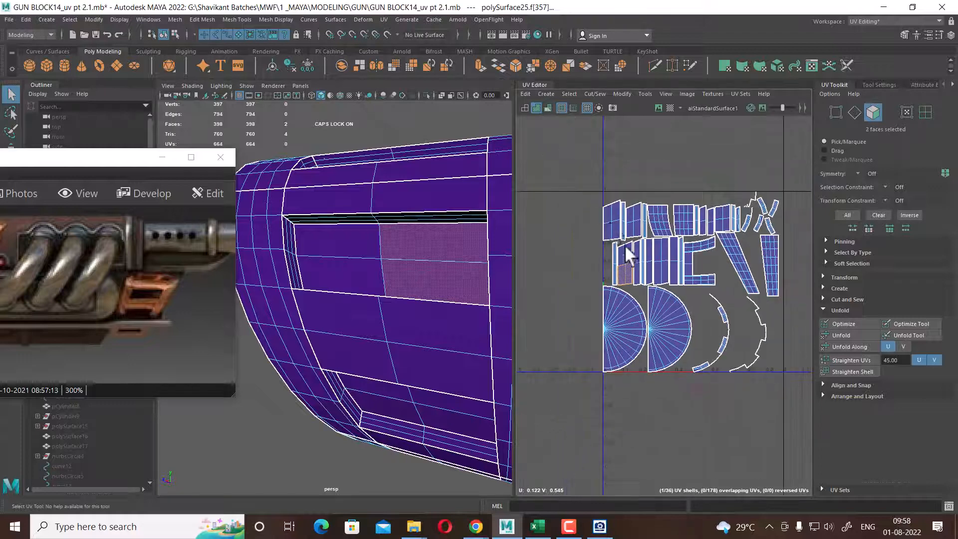
scroll(648, 230, "up", 2)
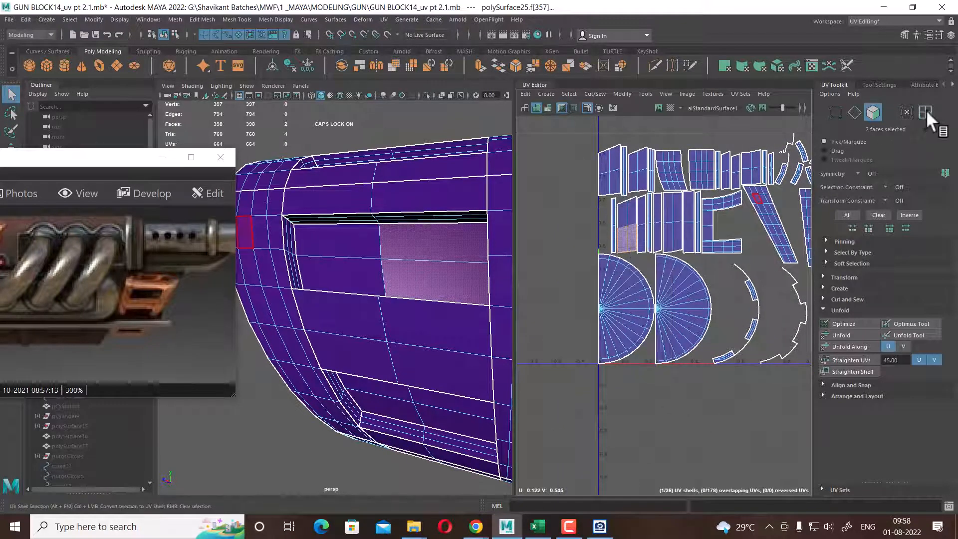
Switch to UV shell selection and move the selected recess-floor shell outside the UV tile, past its upper-left corner
left_click(925, 112)
left_click(629, 232)
left_click(629, 231)
key("w")
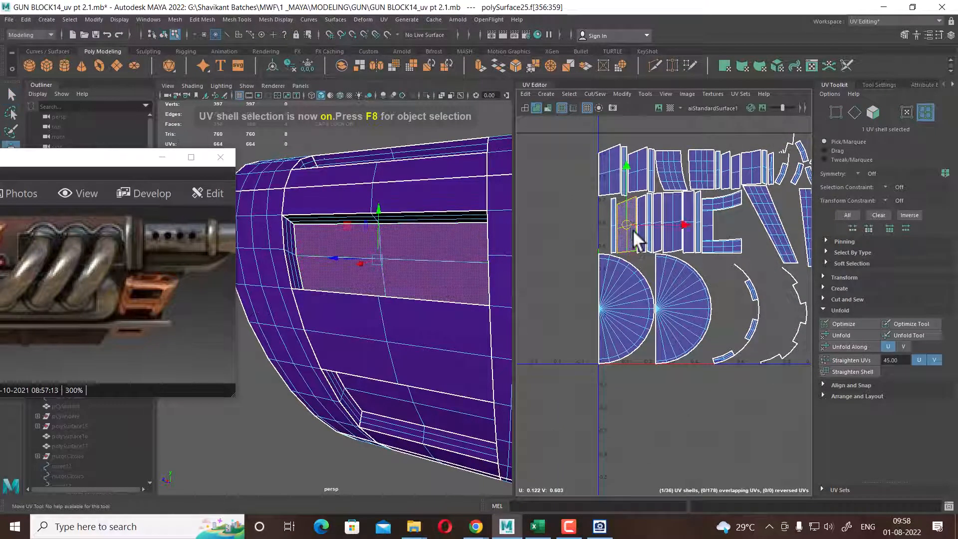
left_click_drag(625, 223, 554, 189)
middle_click_drag(577, 222, 668, 265, "alt")
left_click_drag(642, 232, 588, 170)
Select the UV shell of the neighbouring recess floor and park it in the empty space beside the first one
left_click_drag(418, 385, 416, 353, "alt")
left_click(446, 331)
middle_click_drag(689, 316, 648, 340, "alt")
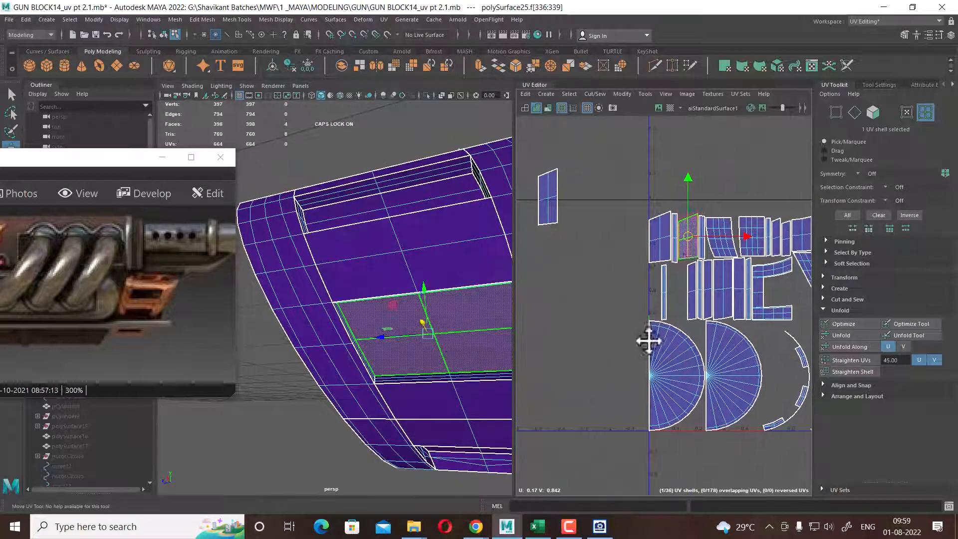
left_click_drag(688, 238, 624, 152)
Select the floor shell of the recess on the drum's underside and move it above the UV tile
left_click_drag(424, 356, 361, 319, "alt")
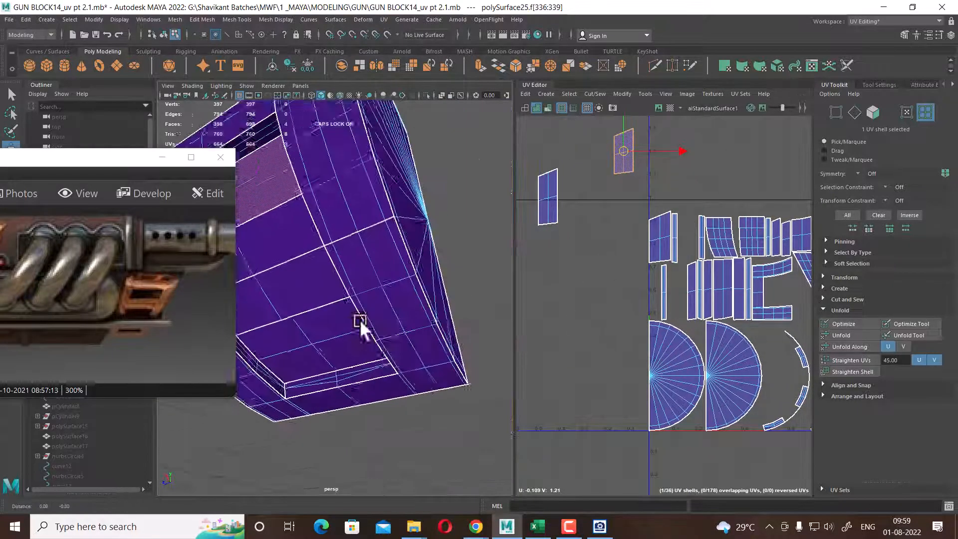
left_click(316, 340)
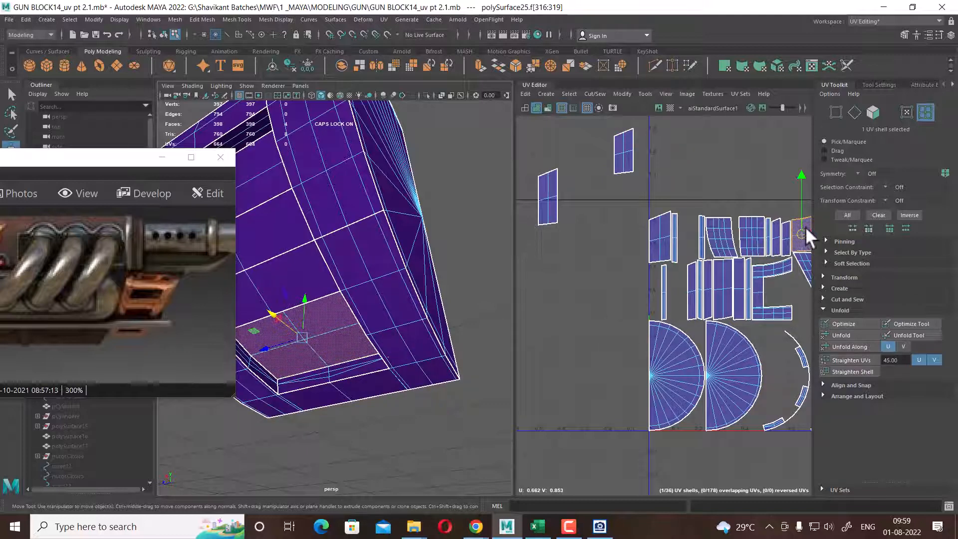
left_click_drag(804, 230, 720, 134)
Select all edges of the underside recess-floor shell and Move and Sew it to its adjoining wall shells
middle_click_drag(646, 230, 642, 338, "alt")
scroll(697, 322, "up", 2)
right_click_drag(753, 215, 752, 174)
left_click_drag(763, 201, 699, 267)
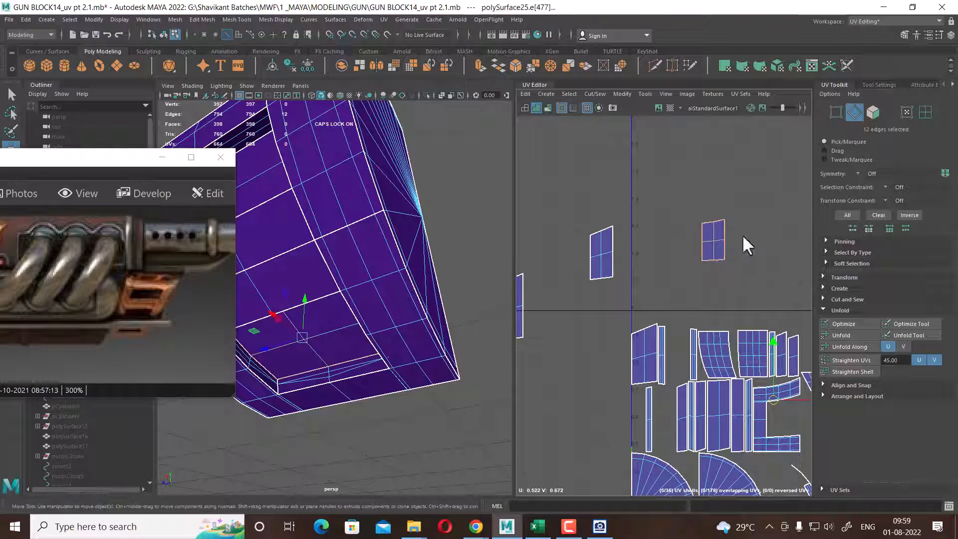
right_click_drag(742, 235, 747, 214, "shift")
scroll(699, 279, "down", 2)
middle_click_drag(700, 279, 655, 167, "alt")
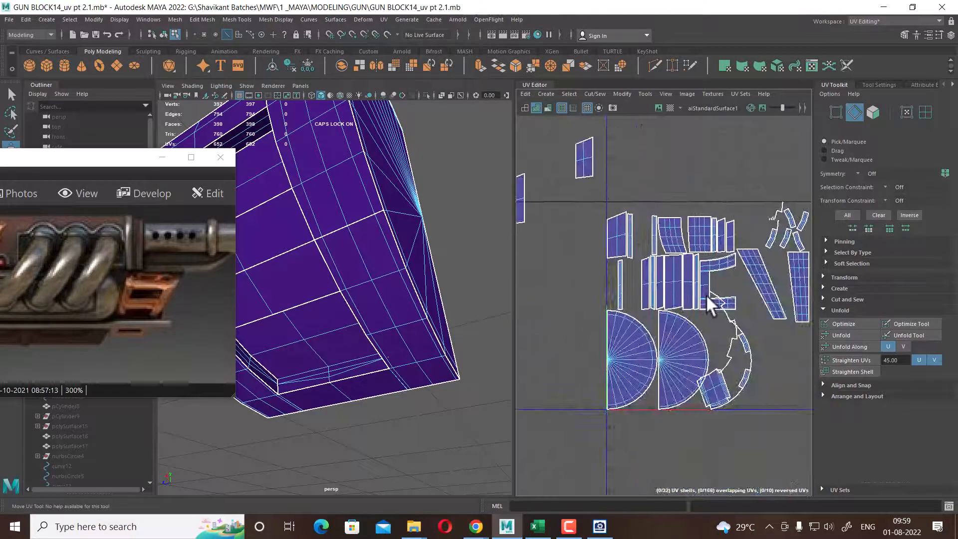
Select a face of the newly sewn shell and locate its recess on the drum half
right_click_drag(751, 364, 755, 393)
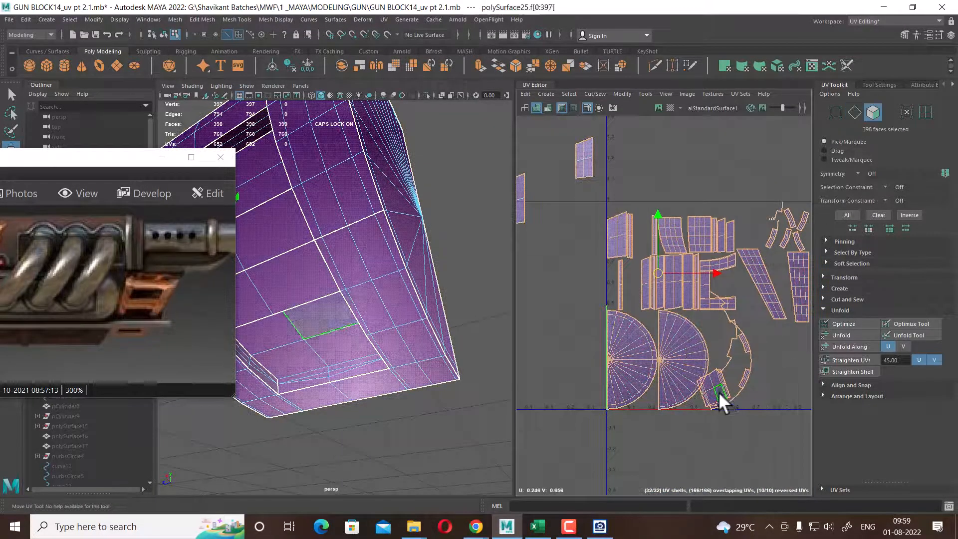
left_click(720, 391)
left_click_drag(435, 349, 373, 243, "alt")
scroll(384, 232, "down", 3)
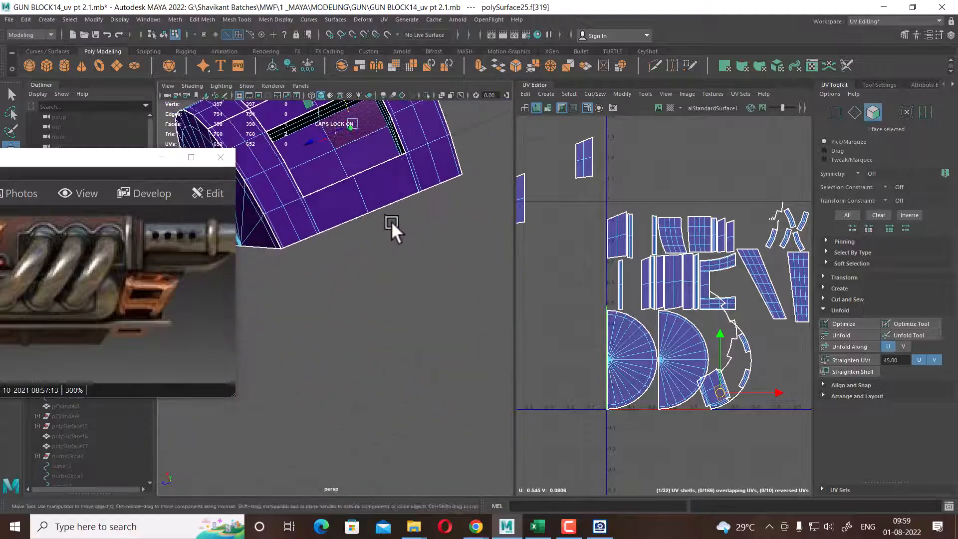
middle_click_drag(391, 221, 399, 269, "alt")
scroll(399, 269, "up", 5)
left_click_drag(400, 270, 420, 301, "alt")
scroll(420, 301, "down", 5)
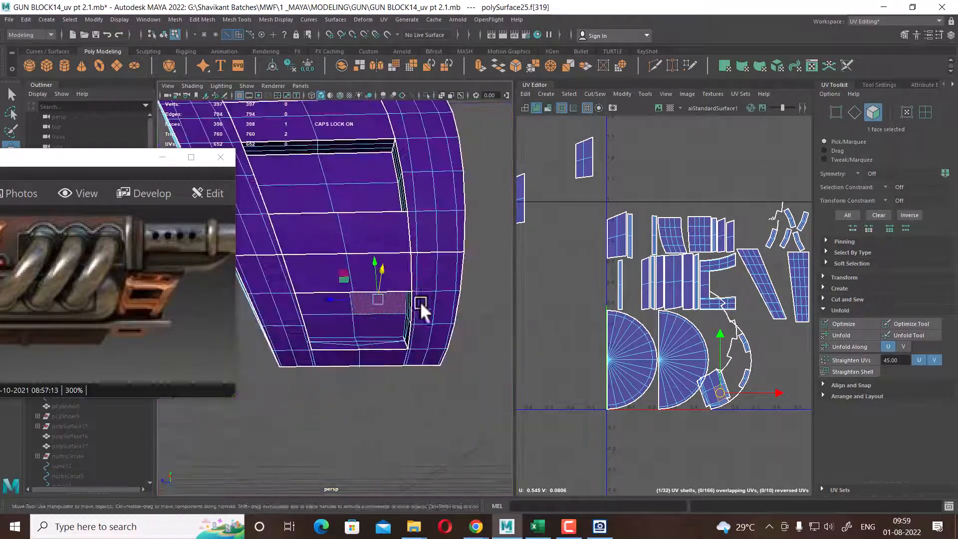
scroll(428, 343, "up", 3)
left_click_drag(428, 343, 453, 343, "alt")
Select the outer border edges on all sides of the underside recess and cut its UVs along them
right_click_drag(453, 343, 480, 268)
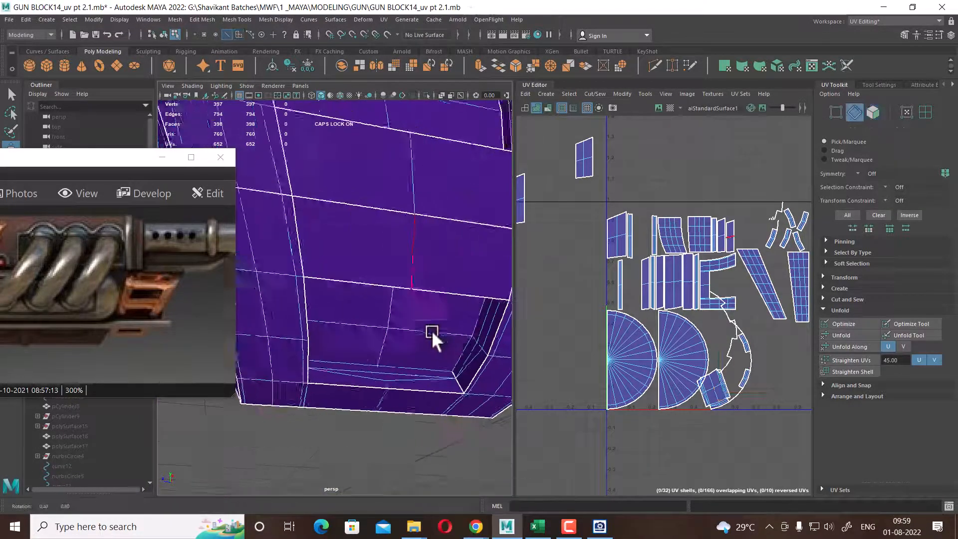
left_click_drag(434, 336, 346, 286, "alt")
middle_click_drag(345, 286, 387, 300, "alt")
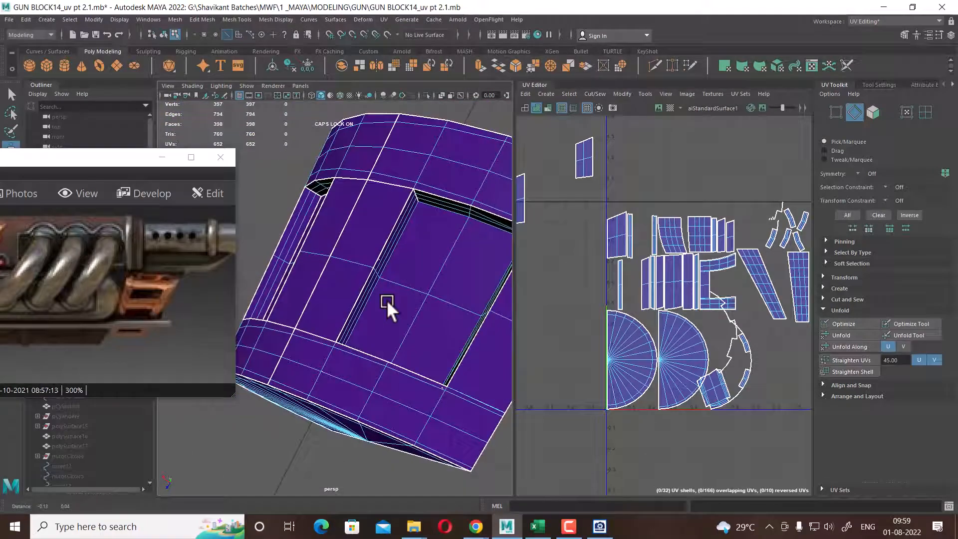
double_click(364, 281)
left_click_drag(435, 223, 445, 175, "alt")
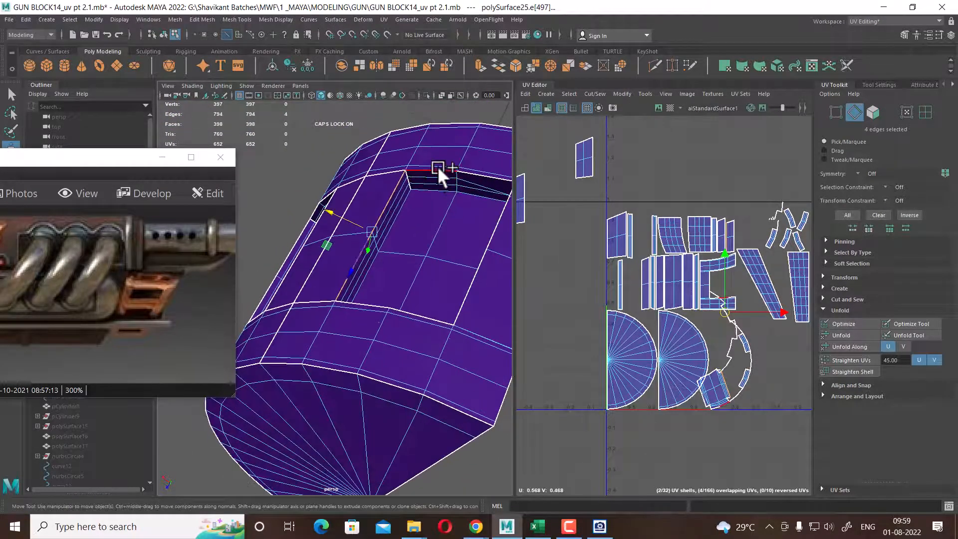
double_click(438, 167, "shift")
left_click_drag(441, 292, 349, 389, "alt")
double_click(356, 388, "shift")
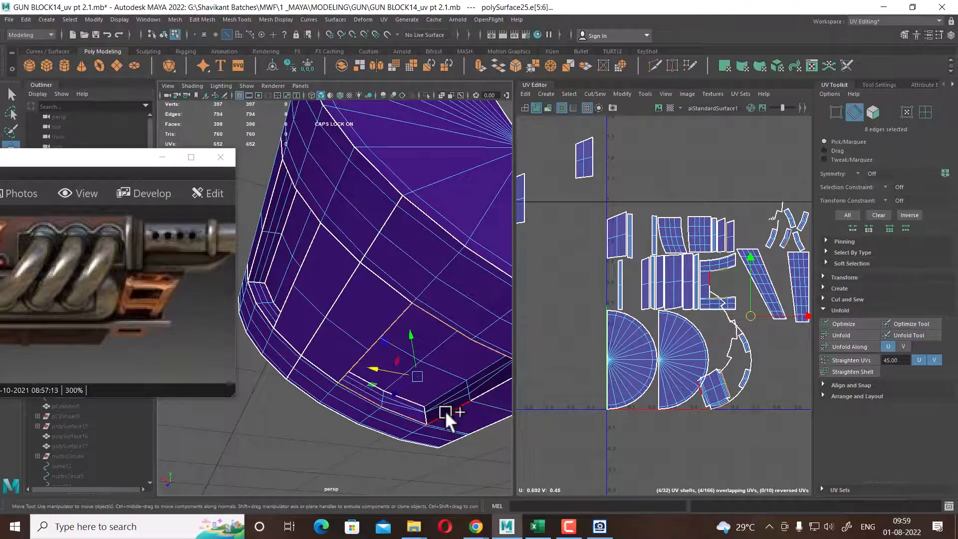
right_click_drag(719, 274, 645, 307, "shift")
Select the whole separated recess shell and move it below the UV tile
scroll(749, 418, "up", 2)
middle_click_drag(748, 418, 753, 283, "alt")
scroll(753, 283, "up", 1)
right_click_drag(737, 310, 771, 295)
left_click(719, 257)
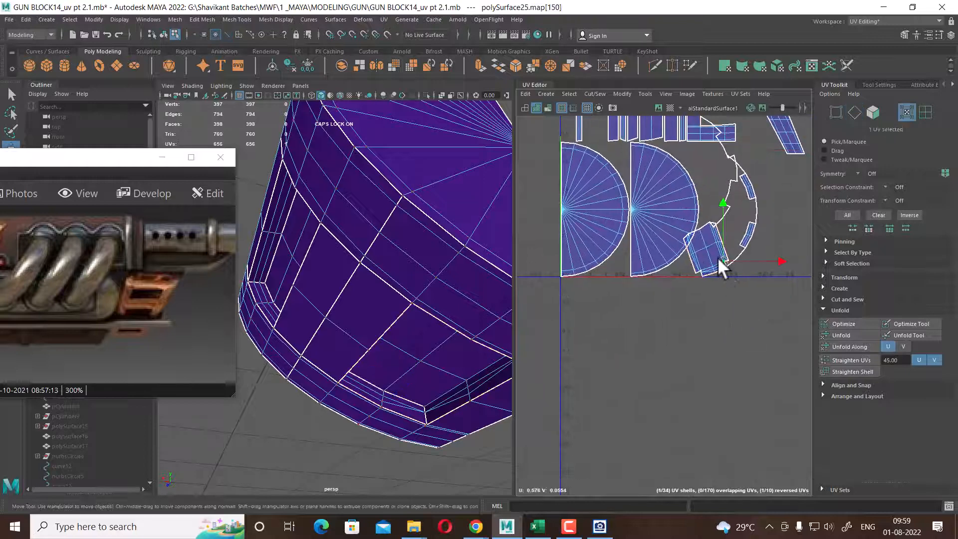
right_click_drag(714, 262, 774, 295, "ctrl")
left_click_drag(701, 246, 675, 399)
Select all edges of the second parked recess-floor shell and Move and Sew it to its surrounding walls
scroll(704, 292, "down", 2)
middle_click_drag(705, 263, 722, 342, "alt")
left_click_drag(491, 412, 397, 271, "alt")
middle_click_drag(681, 193, 740, 278, "alt")
right_click_drag(695, 195, 697, 133)
left_click_drag(699, 158, 641, 244)
right_click_drag(687, 227, 696, 185, "shift")
left_click(707, 153)
middle_click_drag(720, 328, 639, 223, "alt")
Select the four border edge runs of the second recess and cut its UVs along them
left_click_drag(344, 362, 461, 267, "alt")
left_click(431, 220)
double_click(430, 215)
double_click(459, 261, "shift")
double_click(412, 317, "shift")
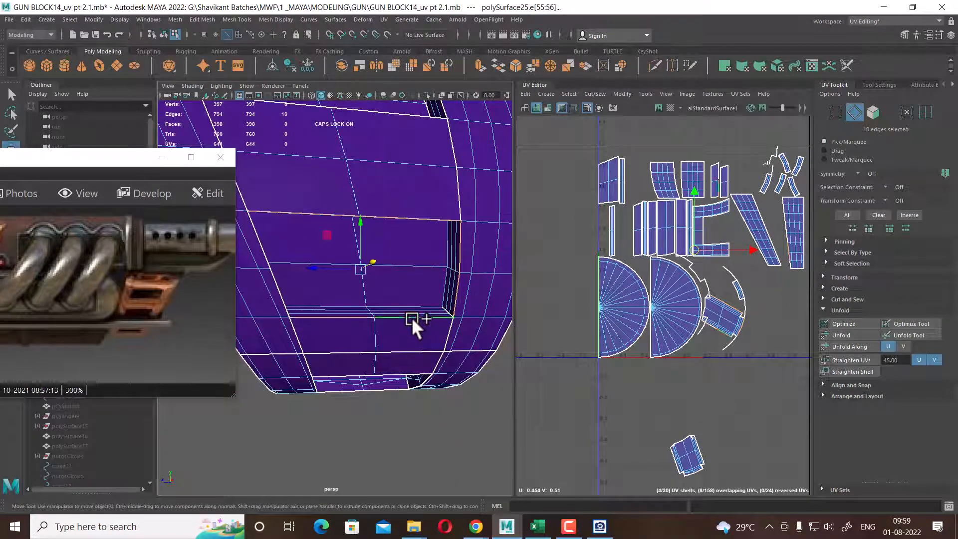
double_click(283, 302, "shift")
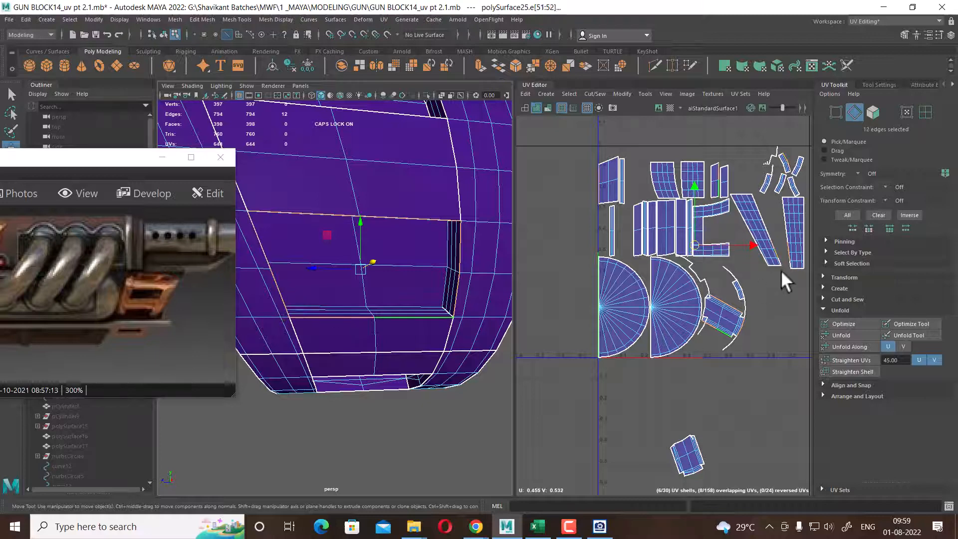
right_click_drag(780, 271, 740, 288, "shift")
Select the second recess's complete UV shell and move it below the tile, beside the first separated recess
right_click_drag(656, 331, 687, 346)
left_click(727, 324)
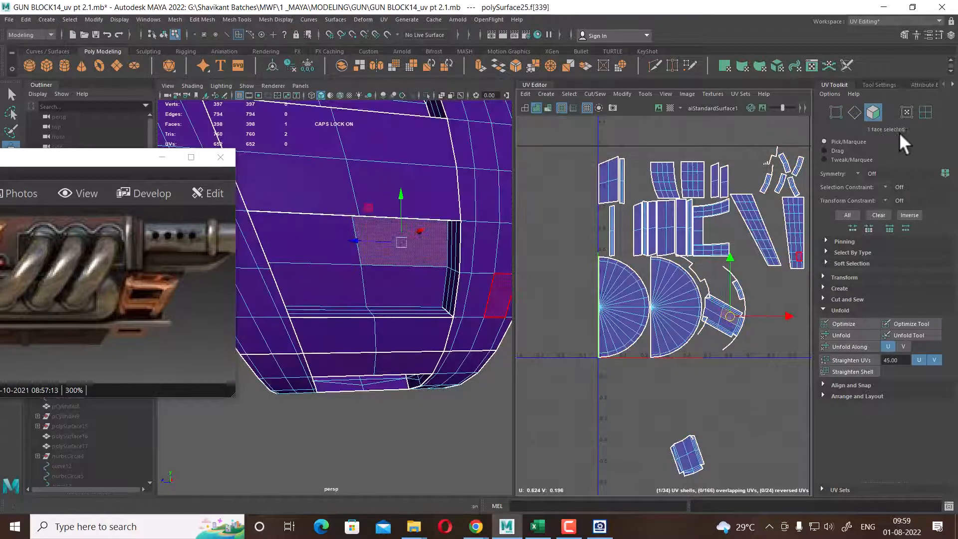
left_click(925, 112)
left_click(721, 322)
left_click_drag(722, 321, 727, 435)
Select the slanted four-face panel shell in the tile's upper-left corner and move it above the UV tile
left_click(692, 314)
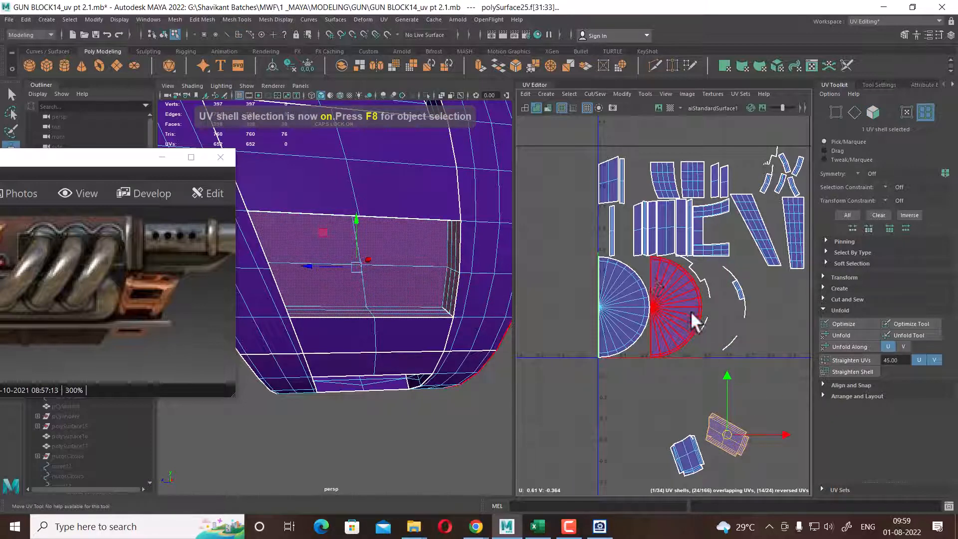
left_click(613, 188)
middle_click_drag(620, 212, 675, 307, "alt")
left_click_drag(666, 279, 663, 187)
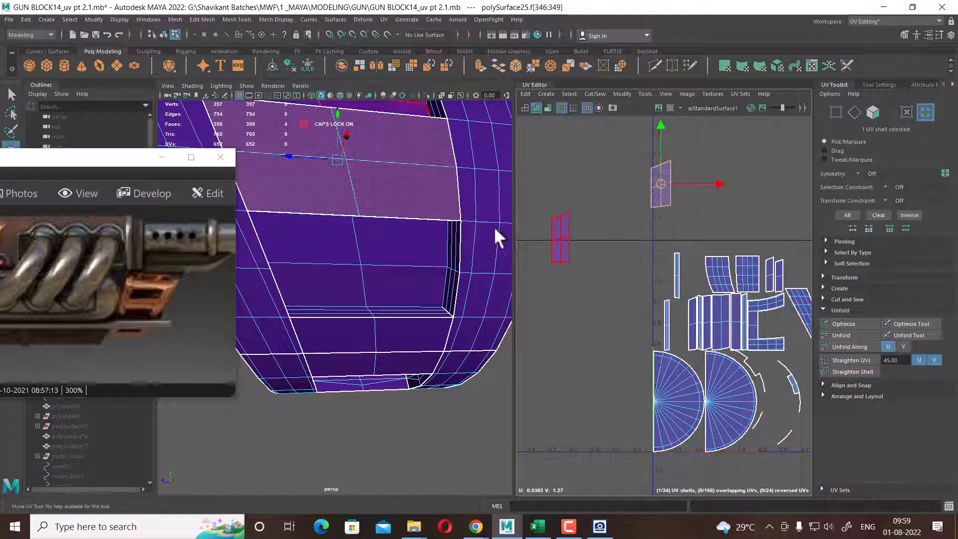
Select the first parked recess-floor shell with all its edges and Move and Sew it to its wall shells
left_click_drag(494, 228, 477, 358, "alt")
left_click(384, 407)
middle_click_drag(694, 262, 759, 260, "alt")
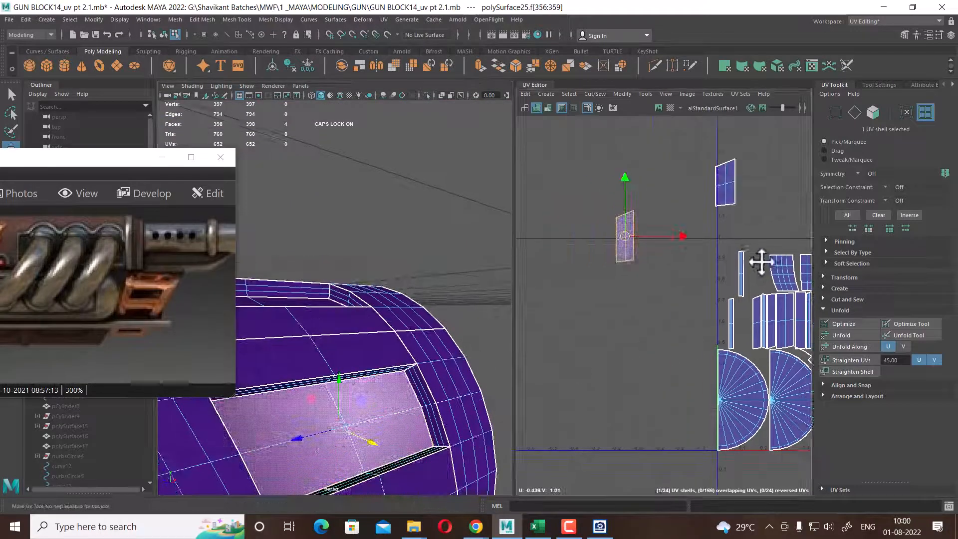
right_click_drag(678, 239, 669, 185)
left_click_drag(666, 184, 605, 272)
right_click_drag(662, 232, 657, 147, "shift")
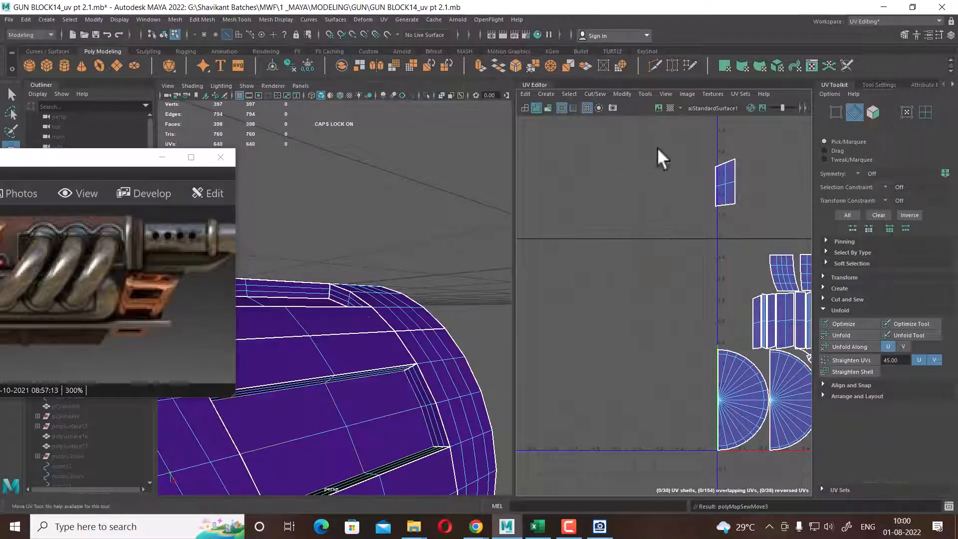
Select all faces of the newly sewn recess shell and move it outside the UV tile, to the left
middle_click_drag(685, 324, 603, 279, "alt")
scroll(589, 240, "down", 5)
scroll(580, 228, "up", 4)
left_click(736, 329)
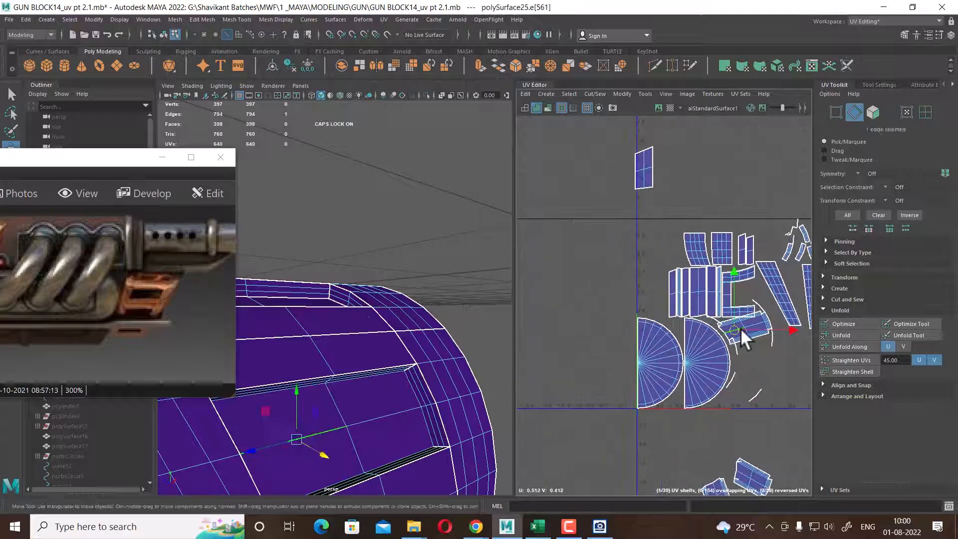
key("F11")
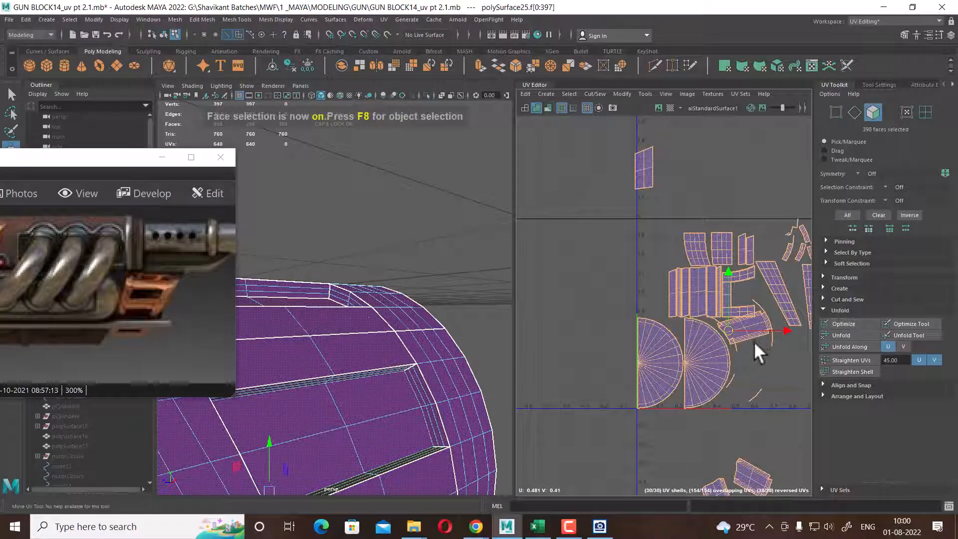
left_click(749, 324)
double_click(747, 331)
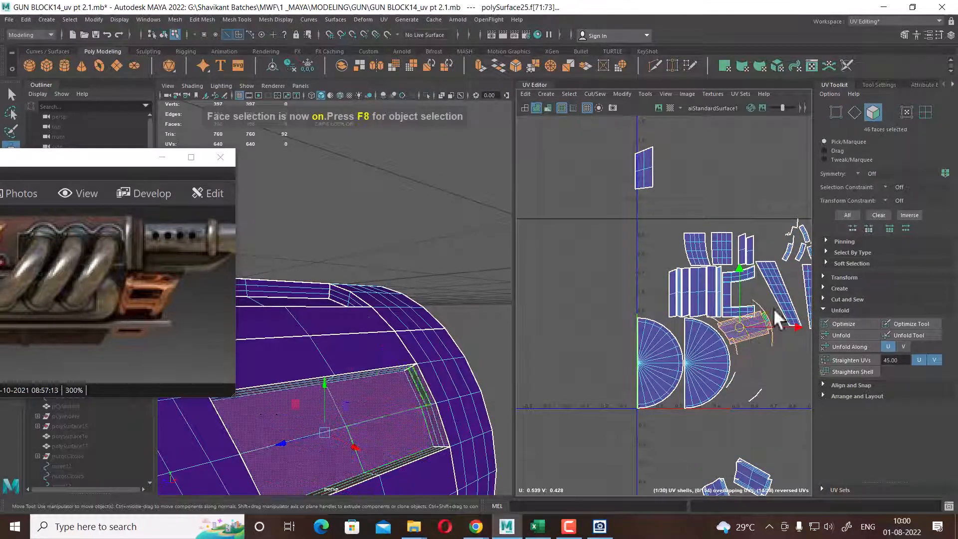
left_click_drag(741, 328, 604, 264)
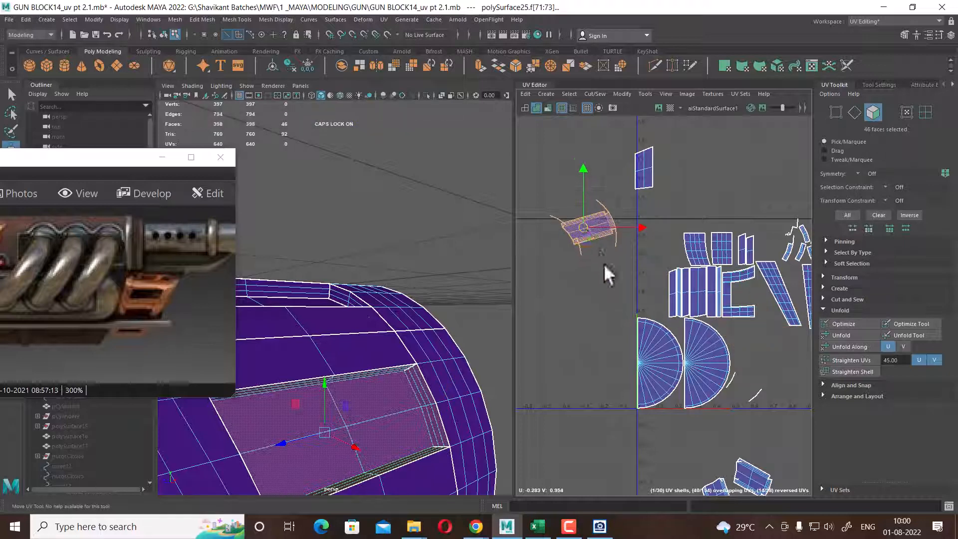
Select the outer border edges around this recess and cut its UVs away from the thin surrounding strips
scroll(604, 263, "up", 2)
right_click_drag(382, 343, 382, 304)
left_click_drag(413, 364, 350, 329, "alt")
double_click(380, 361)
double_click(349, 330, "shift")
double_click(398, 405, "shift")
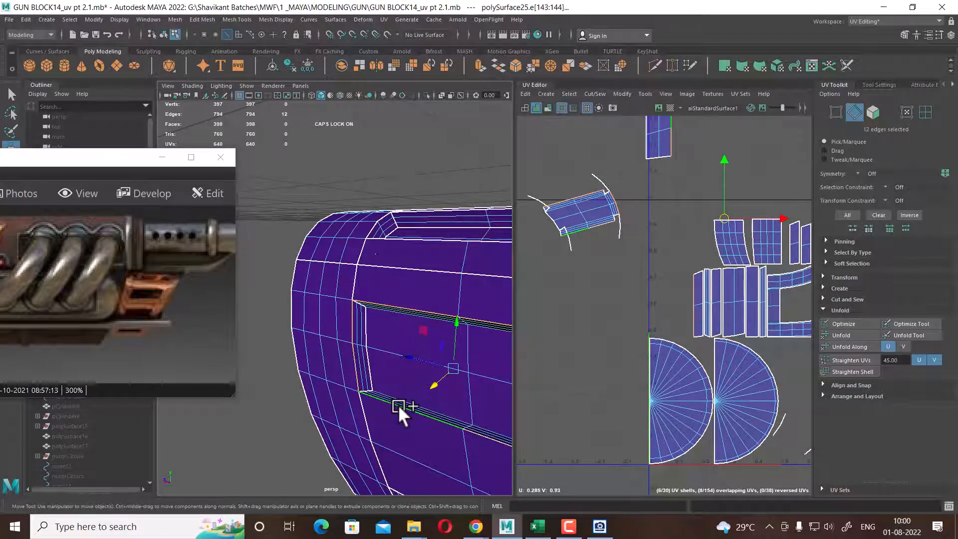
left_click_drag(398, 405, 475, 429, "alt")
right_click_drag(621, 277, 535, 315, "shift")
Select the cut recess shell's faces and move it down, clear of the loose thin strips
right_click_drag(619, 244, 644, 258)
left_click(586, 205)
left_click_drag(578, 222, 574, 368)
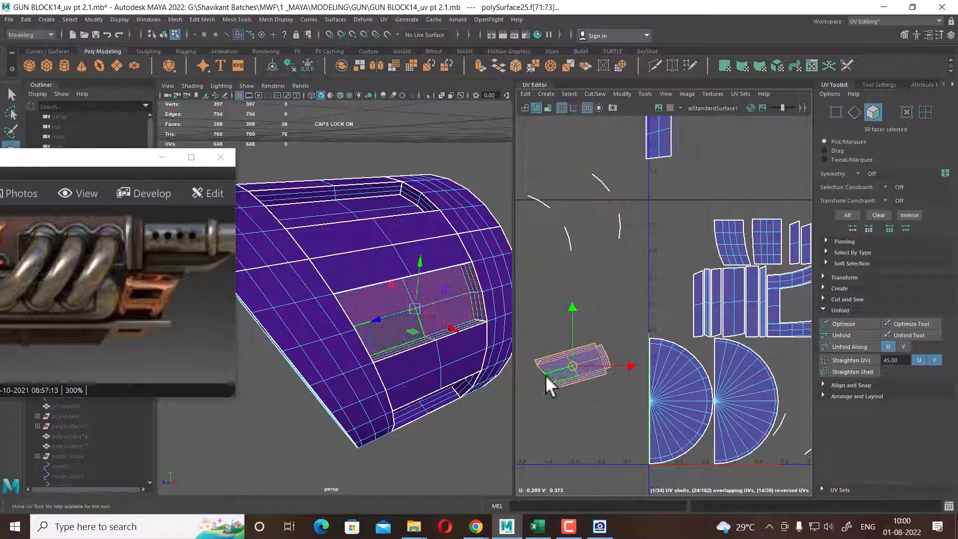
Select the six-face floor shell of the next recess and move it below and left of the UV tile
left_click_drag(449, 374, 382, 357, "alt")
scroll(644, 349, "down", 2)
middle_click_drag(663, 316, 658, 263, "alt")
scroll(657, 265, "down", 3)
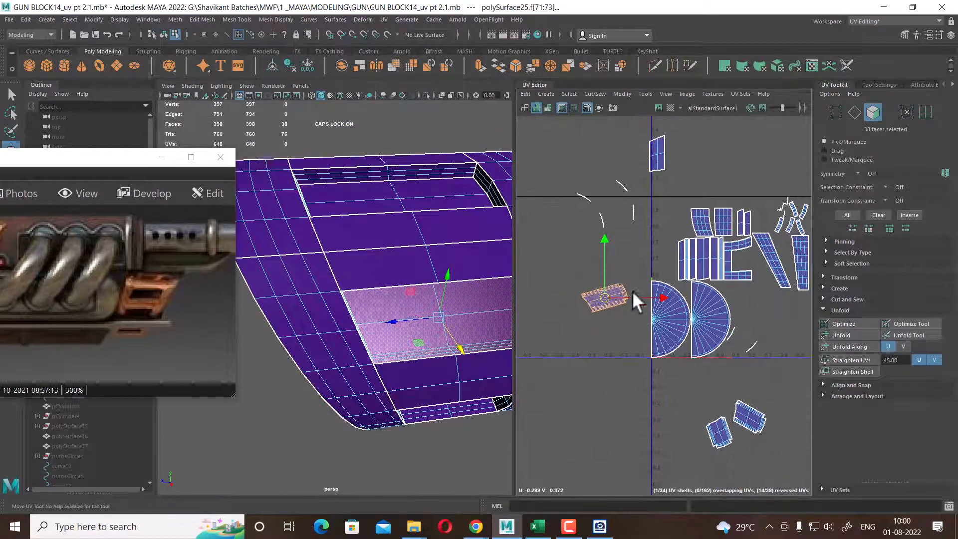
left_click_drag(491, 287, 452, 318, "alt")
middle_click_drag(433, 172, 448, 311, "alt")
left_click(457, 254)
right_click_drag(712, 255, 745, 318, "alt")
double_click(700, 279)
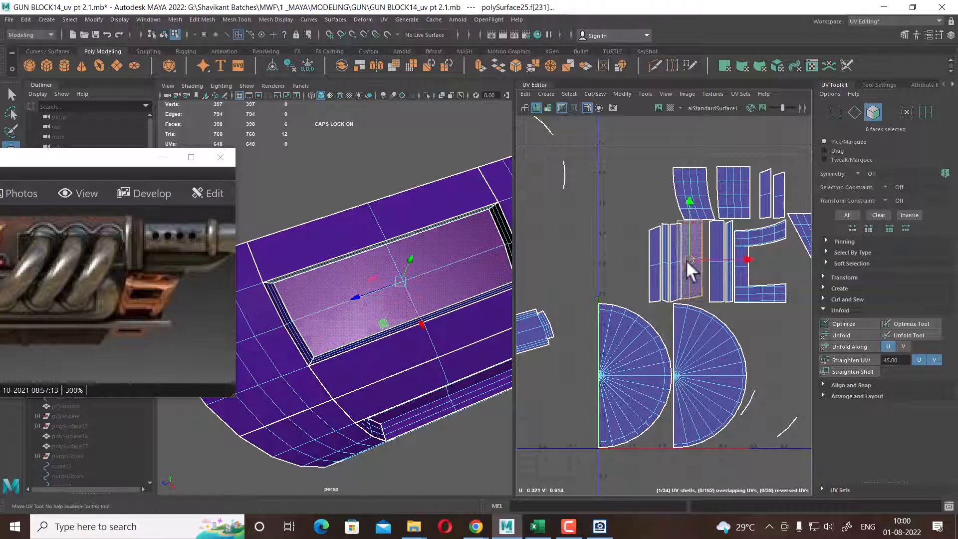
left_click_drag(687, 260, 560, 446)
middle_click_drag(561, 446, 686, 304, "alt")
left_click_drag(687, 301, 591, 366)
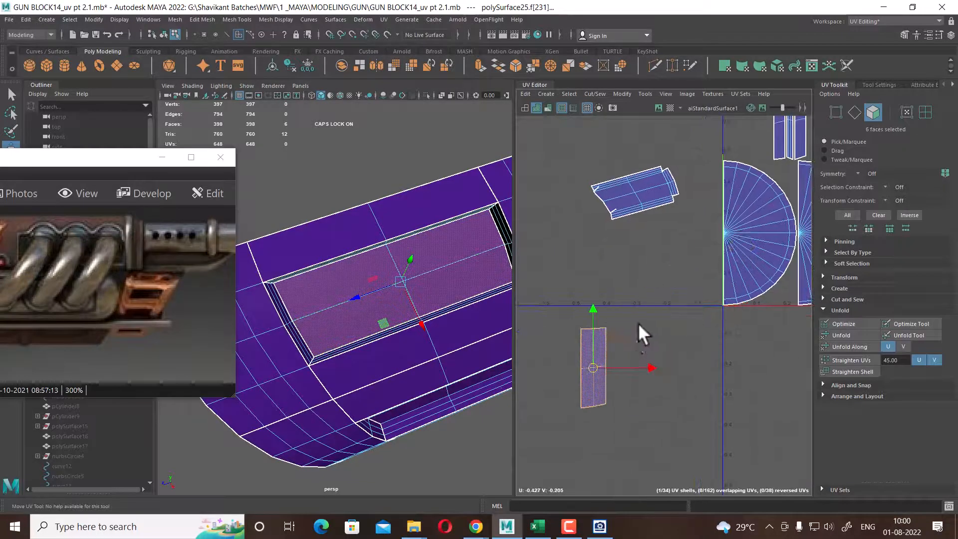
Select all edges of the six-face floor shell and Move and Sew it to its adjoining walls
left_click(667, 291)
left_click_drag(649, 308, 573, 403)
right_click_drag(643, 328, 655, 301, "shift")
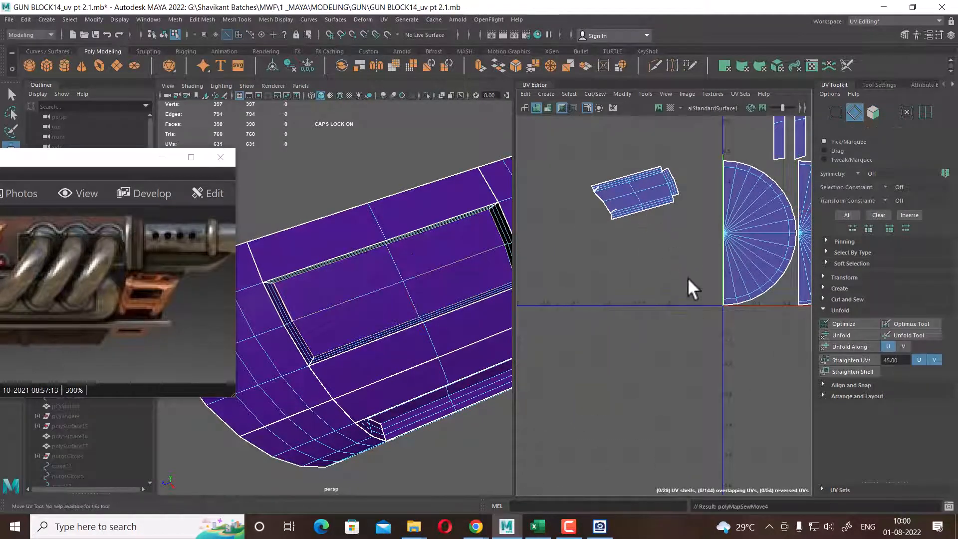
Select the border edges on all four sides of this recess and cut its UVs along them
right_click_drag(407, 240, 394, 175)
left_click_drag(375, 282, 451, 250, "alt")
double_click(356, 248)
double_click(426, 198, "shift")
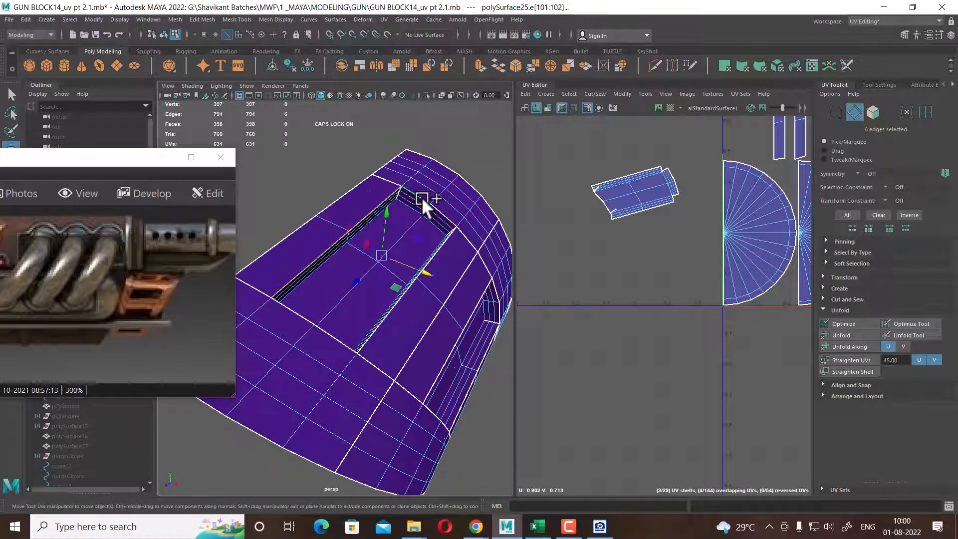
left_click_drag(426, 198, 478, 334, "alt")
double_click(389, 319, "shift")
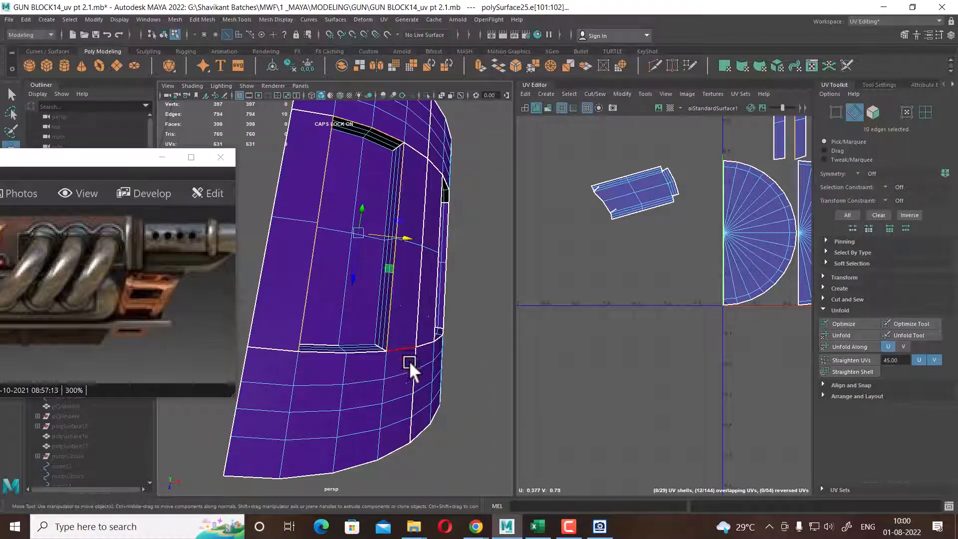
left_click_drag(412, 367, 335, 370, "alt")
double_click(327, 358, "shift")
right_click_drag(711, 283, 600, 372, "shift")
Select the whole cut recess shell from its floor faces and move it below the UV tile, beside the two other recess shells
scroll(600, 372, "down", 6)
middle_click_drag(661, 280, 631, 340, "alt")
scroll(632, 340, "up", 2)
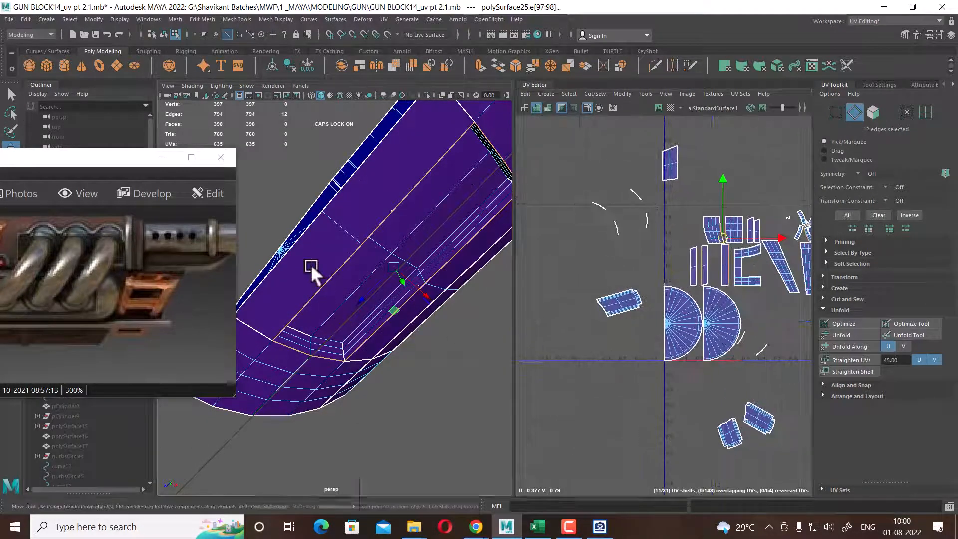
right_click_drag(312, 241, 306, 271)
left_click(338, 310)
middle_click_drag(549, 287, 540, 265, "alt")
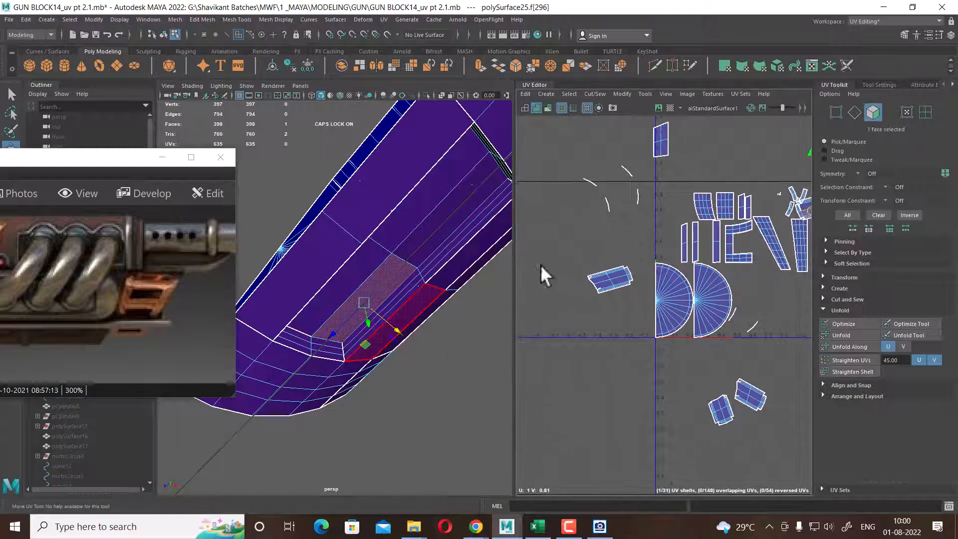
left_click(345, 286, "shift")
middle_click_drag(652, 298, 493, 371, "alt")
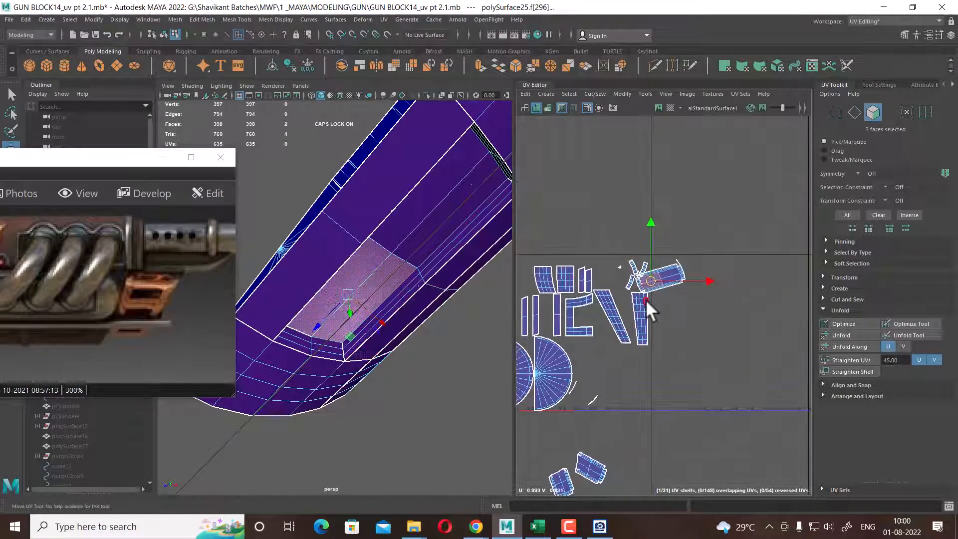
right_click_drag(646, 301, 696, 323, "shift")
left_click_drag(671, 278, 631, 438)
middle_click_drag(631, 438, 753, 301, "alt")
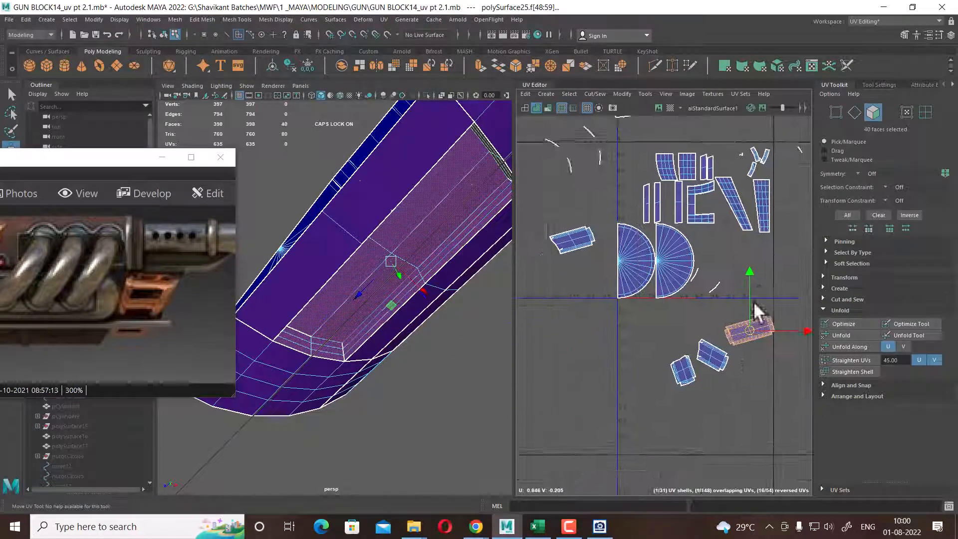
Shift the three recess shells left together, and move the remaining recess shell down next to them below the UV tile
left_click_drag(797, 338, 680, 424, "shift")
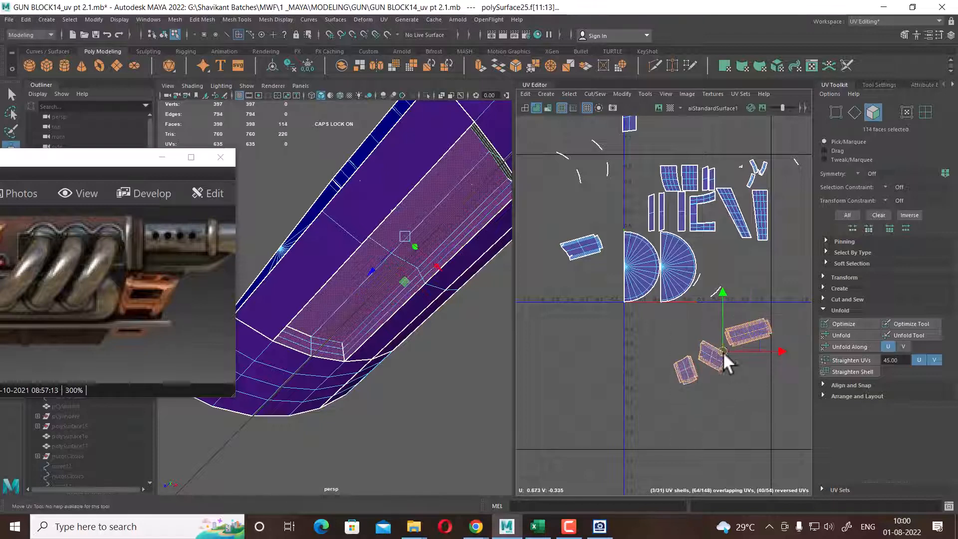
left_click_drag(723, 359, 579, 335)
middle_click_drag(577, 327, 693, 353, "alt")
left_click(699, 280)
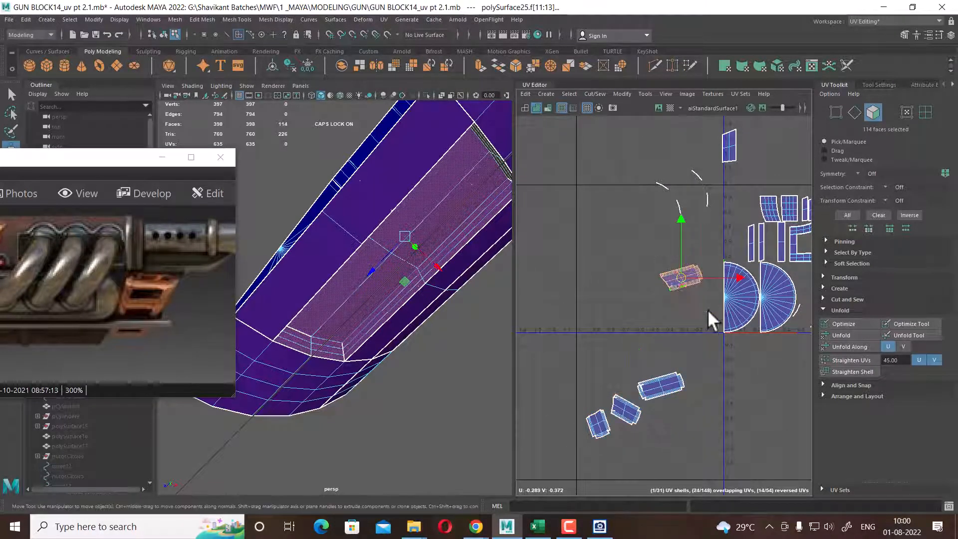
left_click_drag(670, 298, 603, 390)
middle_click_drag(661, 418, 615, 463, "alt")
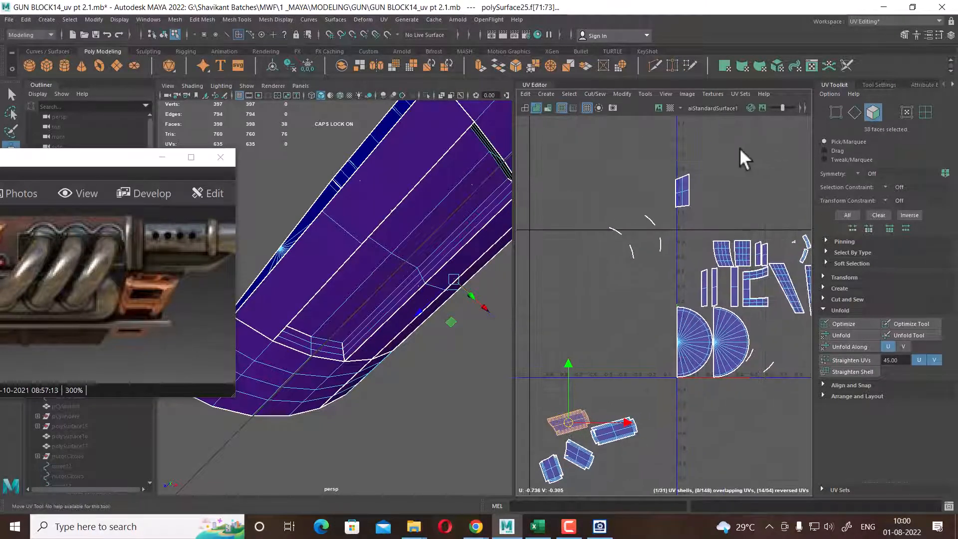
Select the four-face shell above the UV tile and locate its faces on the drum half
left_click_drag(740, 151, 670, 219)
key("f")
left_click_drag(420, 358, 380, 337, "alt")
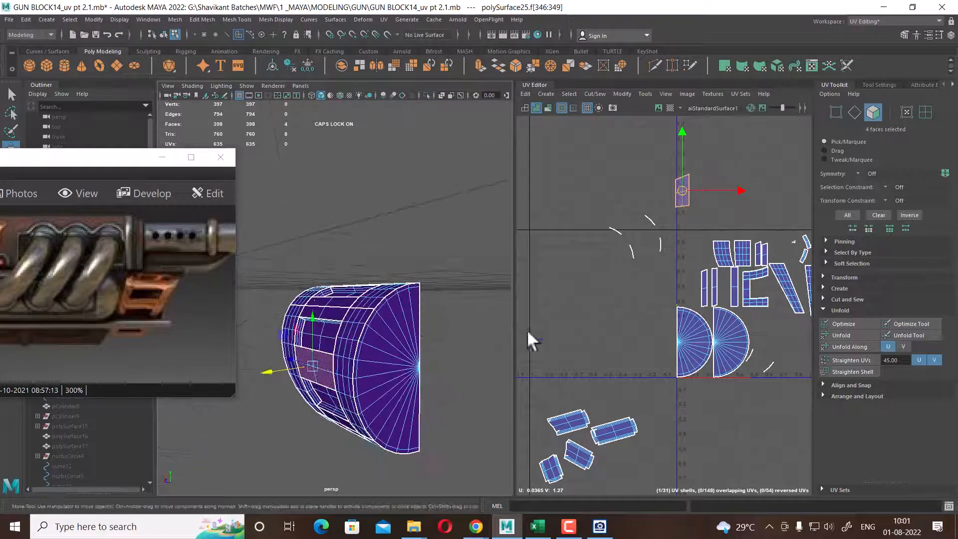
Select all UVs of the four recess shells below the UV tile and unfold them
middle_click_drag(556, 375, 626, 258, "alt")
right_click_drag(626, 260, 695, 260)
left_click_drag(720, 272, 594, 371)
right_click_drag(667, 284, 619, 280, "shift")
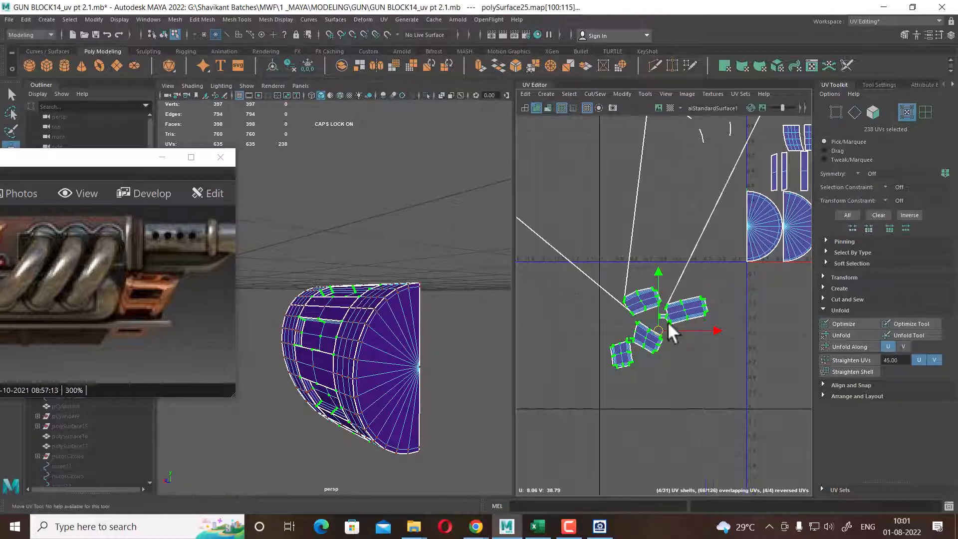
Inspect the corners of the unfolded recess shells up close and compare them with the recesses on the model
scroll(698, 335, "down", 3)
scroll(738, 433, "up", 2)
scroll(762, 397, "up", 5)
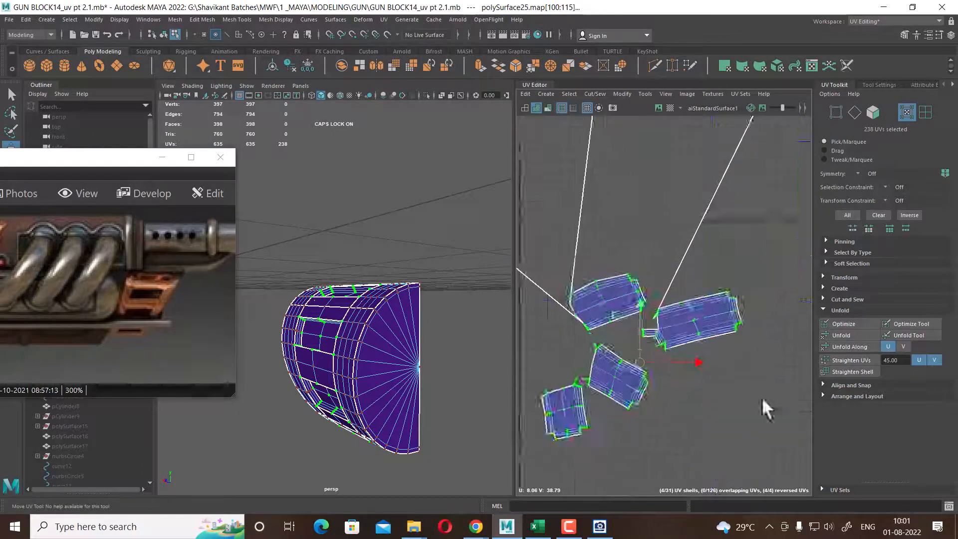
scroll(686, 298, "up", 4)
scroll(687, 299, "up", 3)
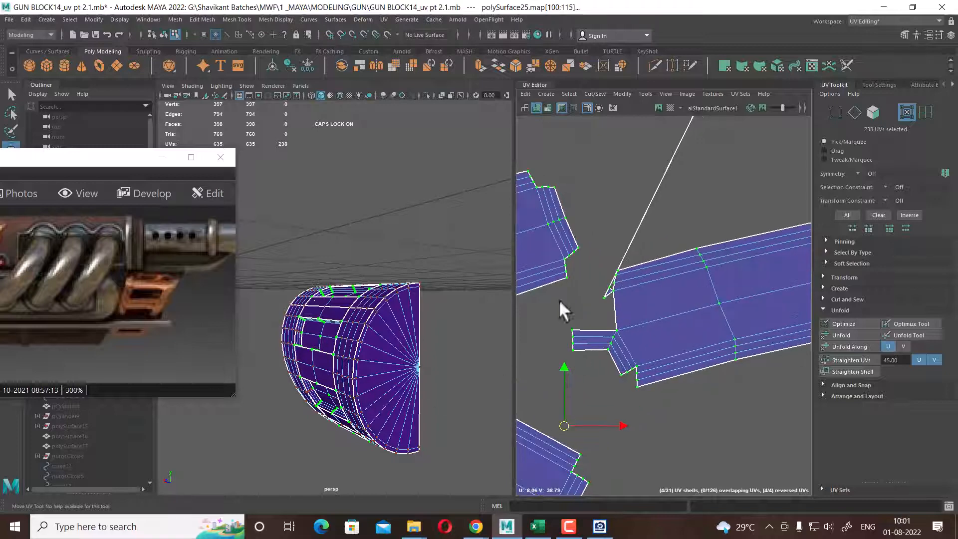
right_click_drag(644, 287, 672, 304, "alt")
right_click_drag(695, 345, 598, 219, "alt")
right_click_drag(717, 319, 791, 389, "alt")
right_click_drag(702, 349, 764, 394, "alt")
left_click_drag(346, 344, 370, 350, "alt")
right_click_drag(309, 344, 340, 367, "alt")
Select the face stretched into a long spike in the UV layout and examine its place at the recess corner
right_click_drag(696, 260, 706, 281)
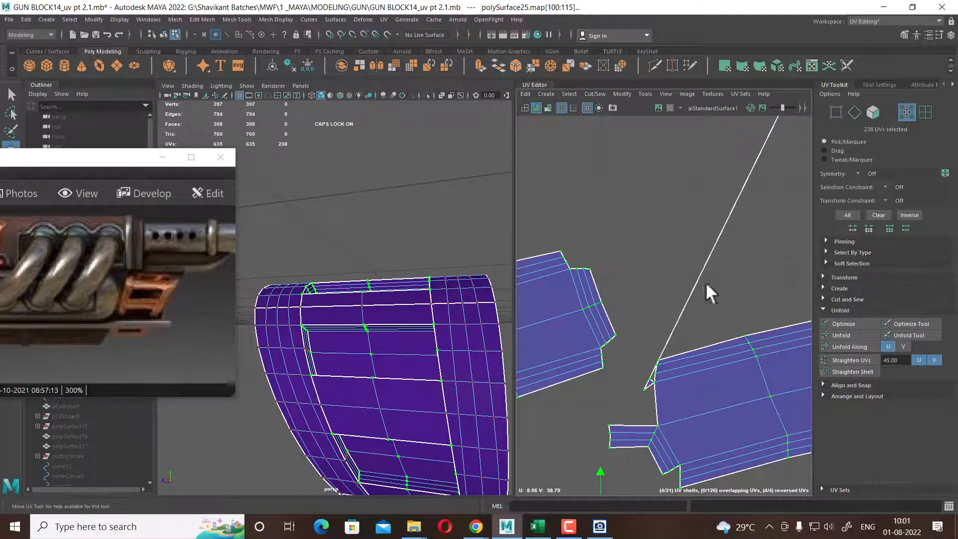
left_click(705, 275)
left_click_drag(424, 368, 349, 367, "alt")
right_click_drag(314, 284, 360, 315, "alt")
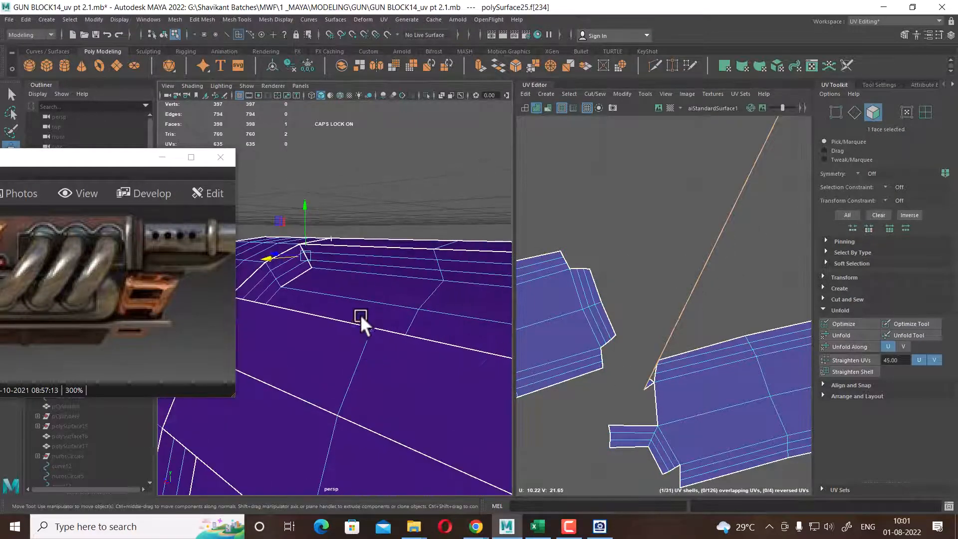
left_click_drag(360, 314, 386, 373, "alt")
right_click_drag(385, 373, 399, 357, "alt")
left_click_drag(400, 357, 382, 328, "alt")
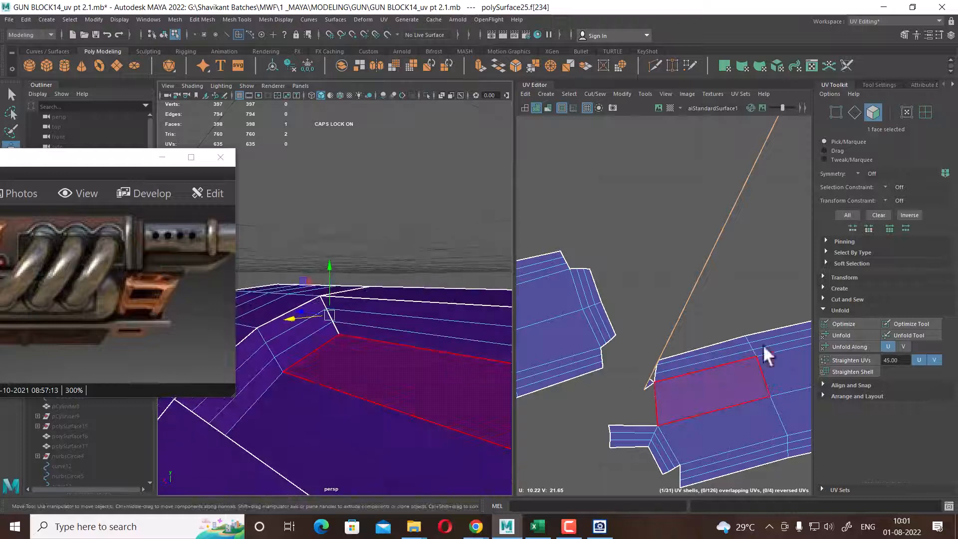
Try moving a recess floor face slightly downward to check how the floor meets the end wall
right_click_drag(346, 355, 335, 365)
right_click_drag(401, 241, 398, 199)
right_click_drag(402, 241, 355, 256)
mouse_move(378, 307)
right_mouse_down("alt")
mouse_move(387, 316)
mouse_move(375, 318)
right_mouse_up("alt")
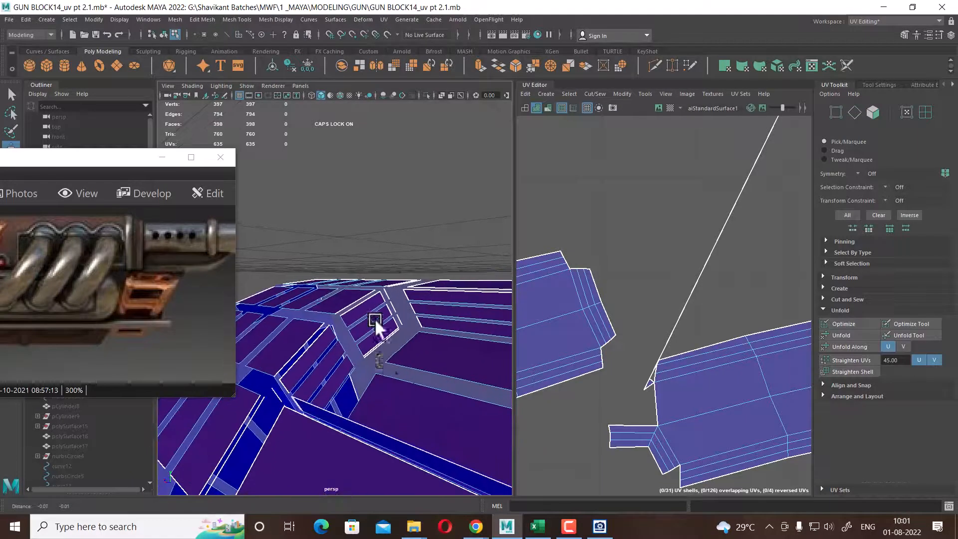
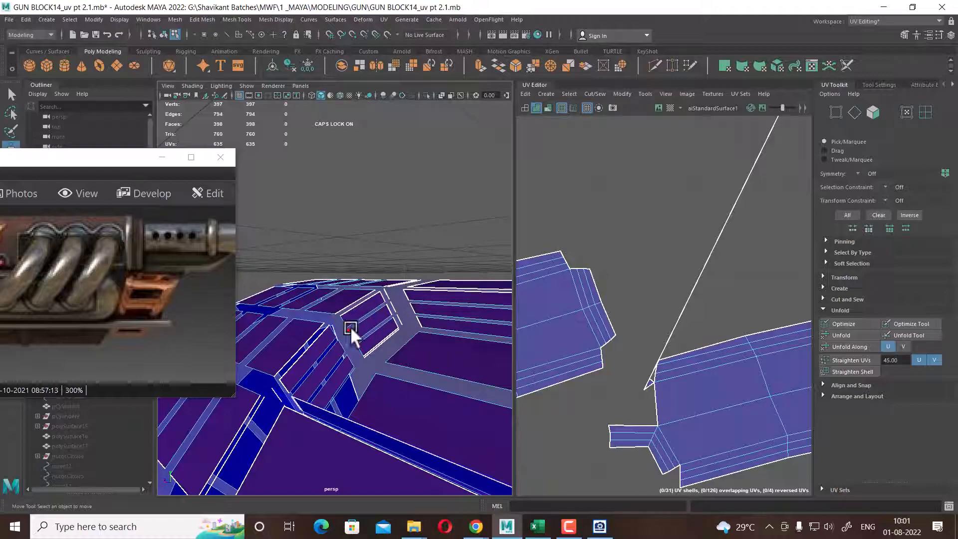
mouse_move(350, 326)
left_mouse_down("alt")
mouse_move(342, 333)
mouse_move(358, 341)
mouse_move(328, 344)
mouse_move(357, 340)
left_mouse_up("alt")
right_click_drag(417, 242, 406, 275)
left_click(388, 338)
left_click_drag(403, 343, 438, 322, "alt")
left_click_drag(489, 338, 494, 356, "shift")
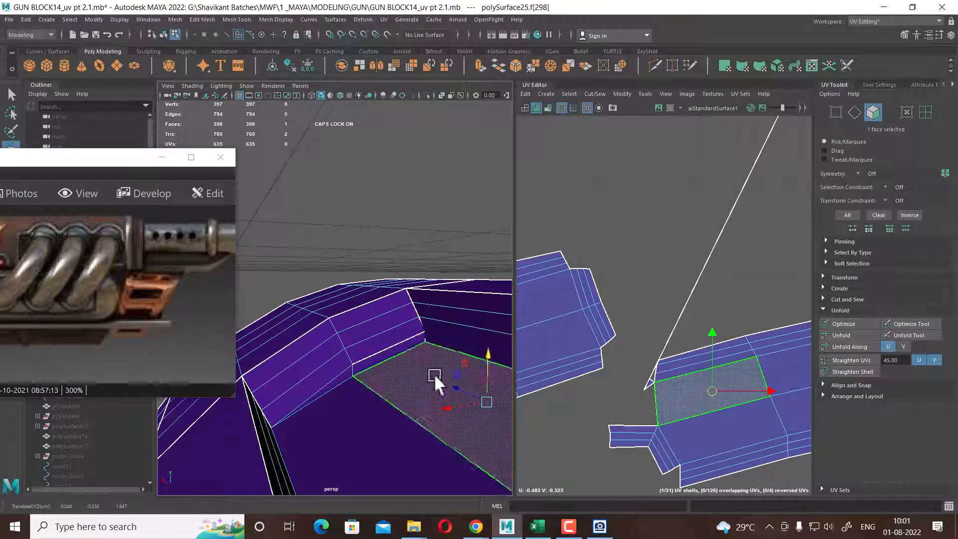
left_click_drag(434, 377, 341, 402, "alt")
left_click(292, 421)
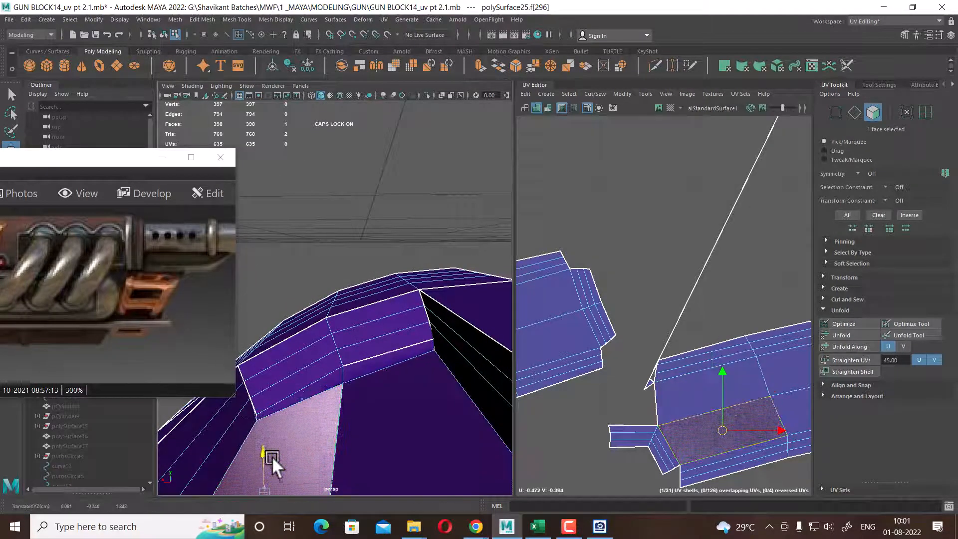
left_click_drag(274, 460, 385, 413, "alt")
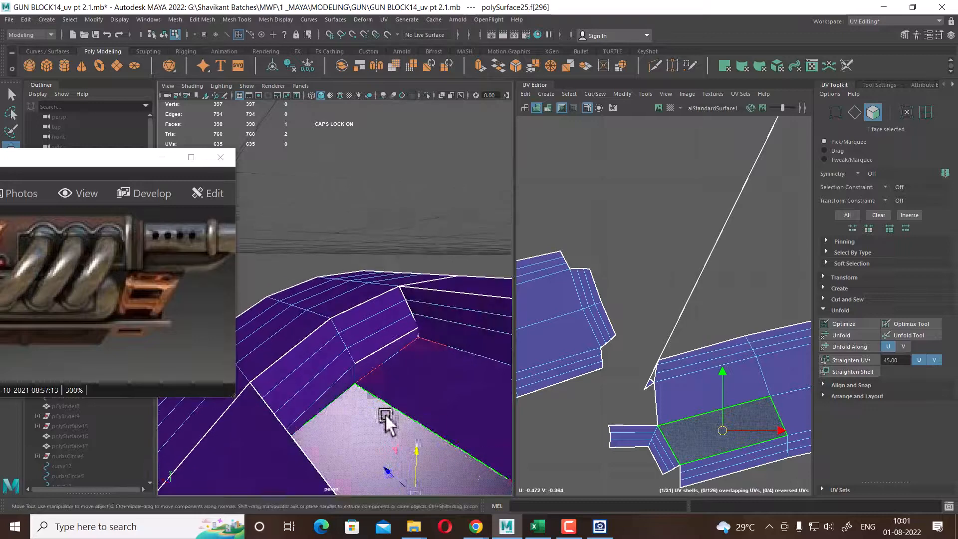
Undo the recess floor face's move and the selections made with it
key("ctrl+z")
key("ctrl+z")
key("ctrl+z")
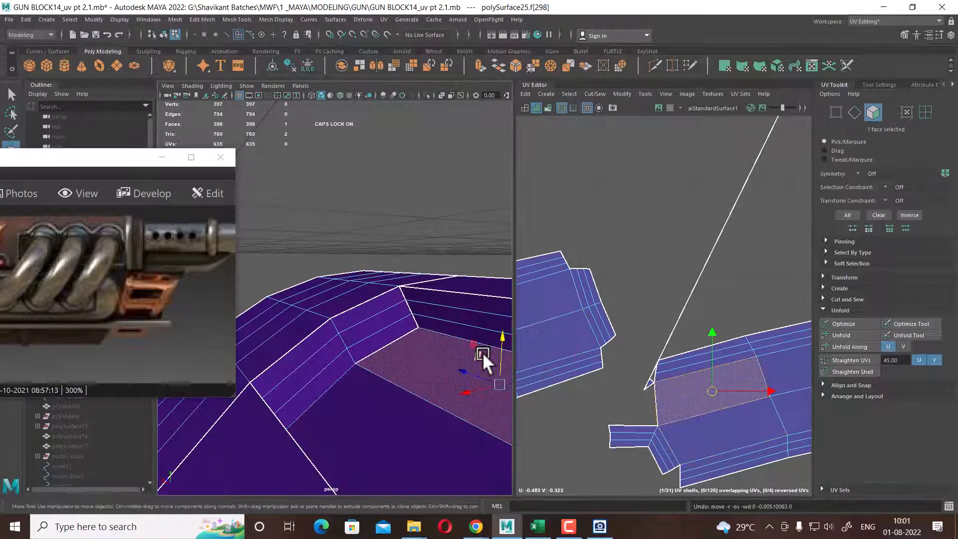
scroll(704, 357, "down", 4)
scroll(674, 291, "down", 3)
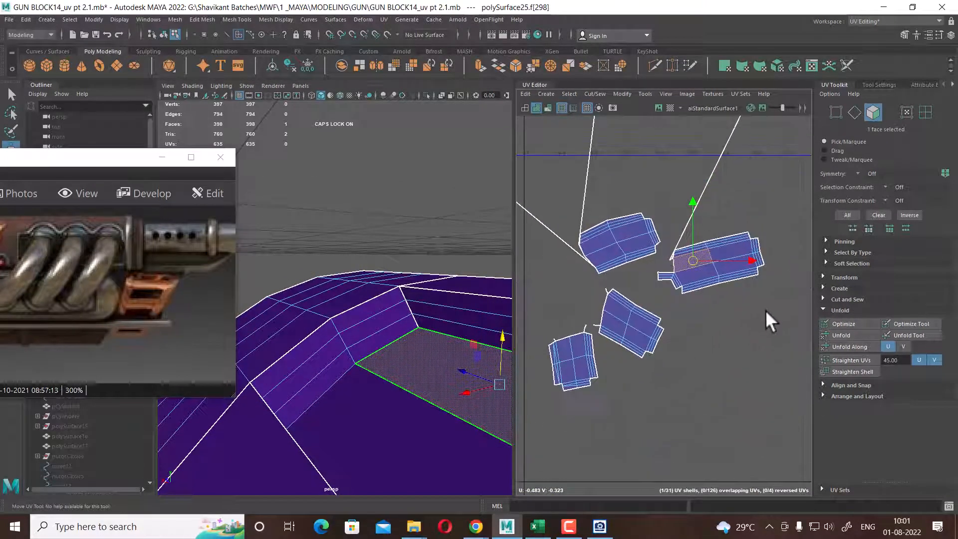
scroll(733, 300, "down", 2)
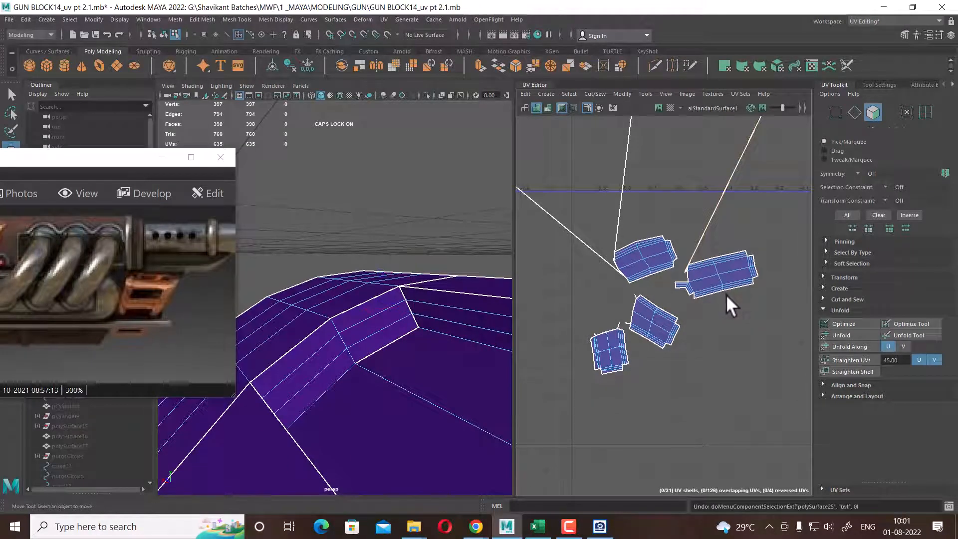
Undo the last unfold of the four recess UV shells
key("ctrl+F12")
key("ctrl+u")
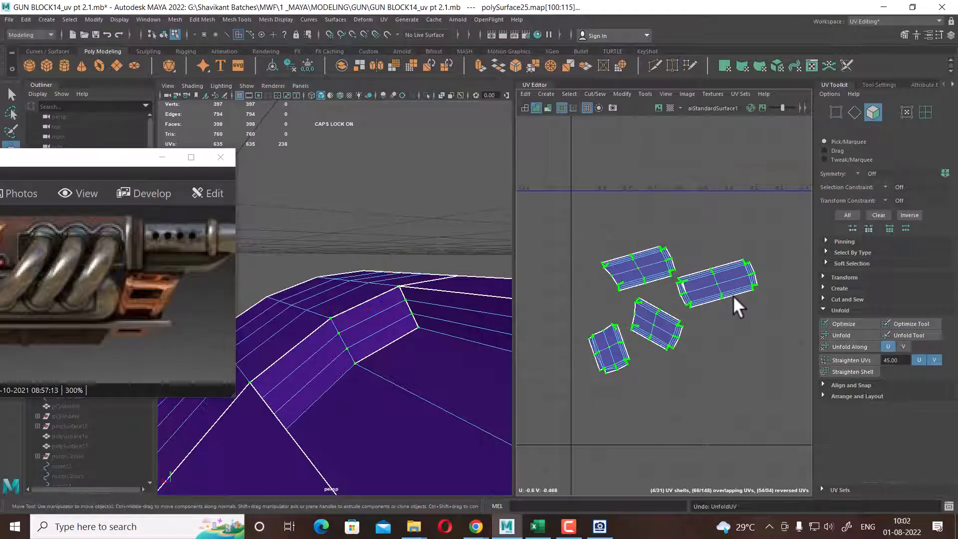
middle_click_drag(714, 281, 725, 226, "alt")
scroll(712, 269, "up", 4)
scroll(376, 357, "down", 8)
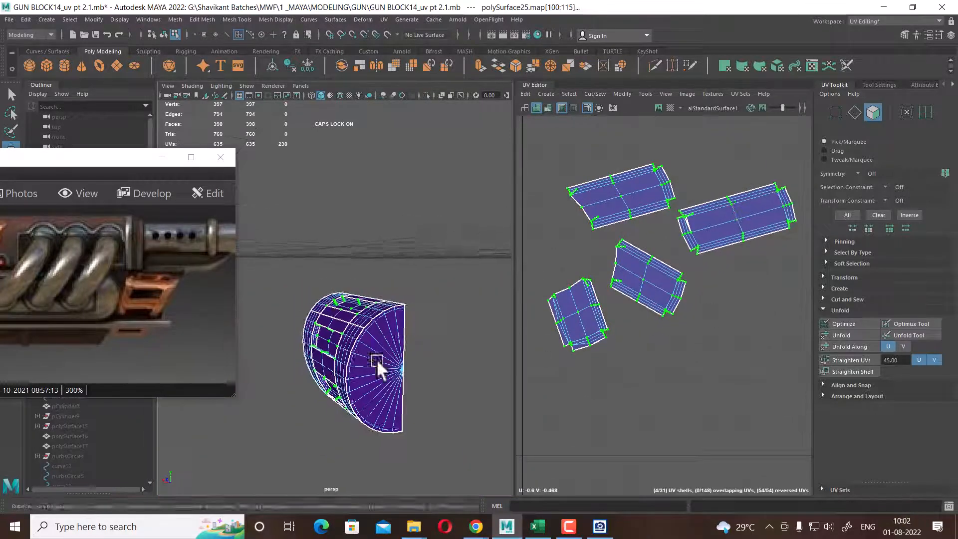
Select every vertex of the half-cylinder gun part and merge the overlapping ones
left_click_drag(376, 359, 399, 309, "alt")
right_click_drag(391, 300, 309, 281)
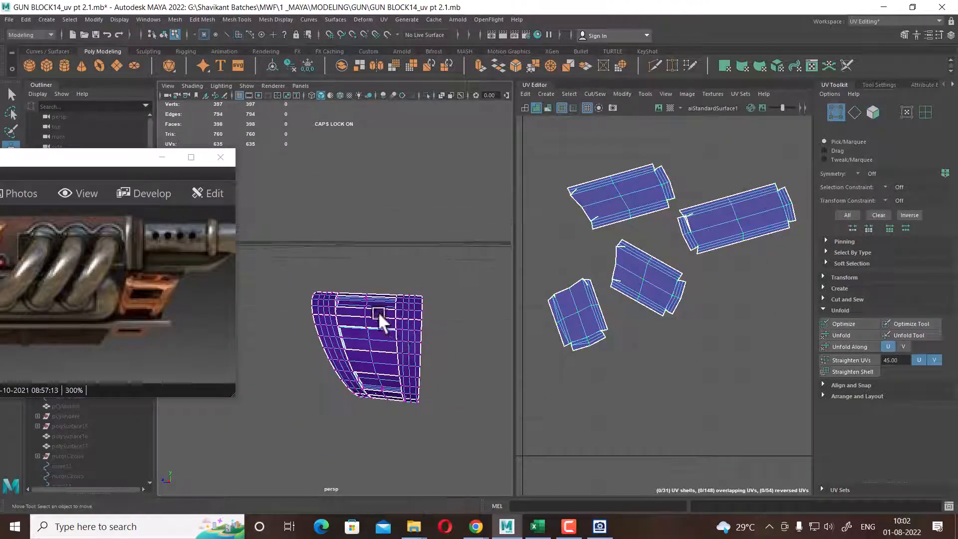
left_click_drag(268, 236, 469, 474)
scroll(412, 381, "up", 6)
left_click_drag(443, 413, 374, 354, "alt")
scroll(332, 368, "up", 3)
right_click_drag(413, 315, 449, 239, "shift")
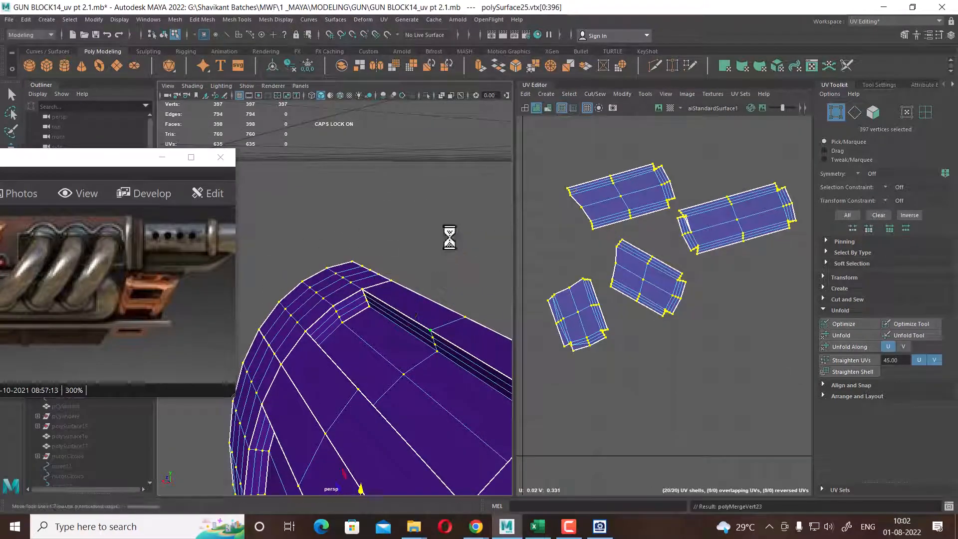
Check the recess corners of the merged mesh in smooth preview, then restore the unsmoothed display and object selection
left_click_drag(392, 388, 349, 334, "alt")
key("3")
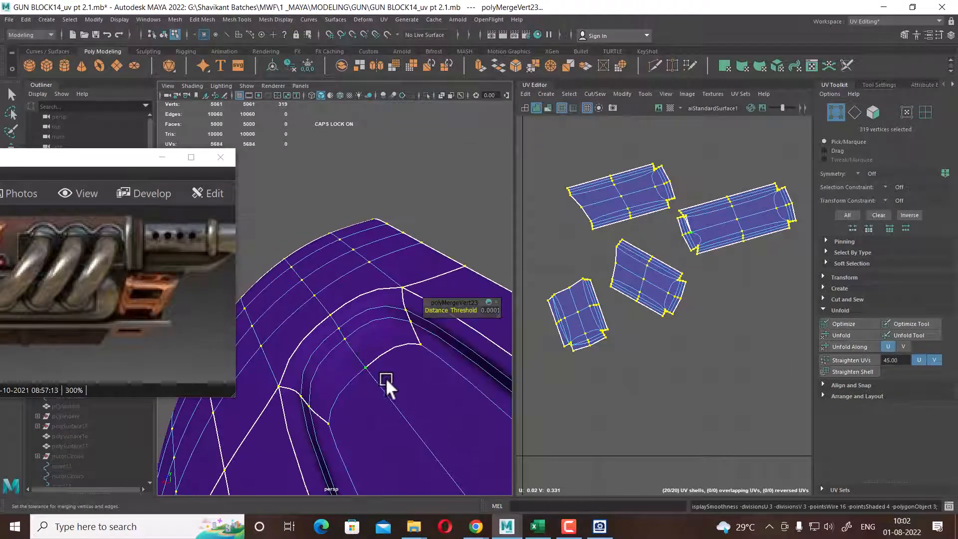
mouse_move(386, 380)
left_mouse_down("alt")
mouse_move(432, 368)
mouse_move(376, 367)
left_mouse_up("alt")
key("1")
right_click_drag(412, 211, 376, 226)
left_click_drag(385, 317, 377, 337, "alt")
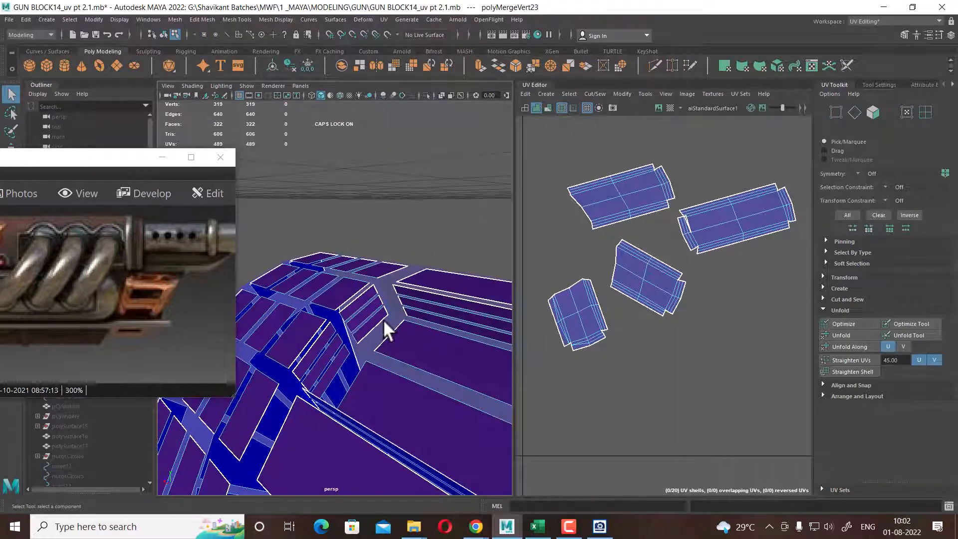
right_click_drag(371, 295, 449, 215)
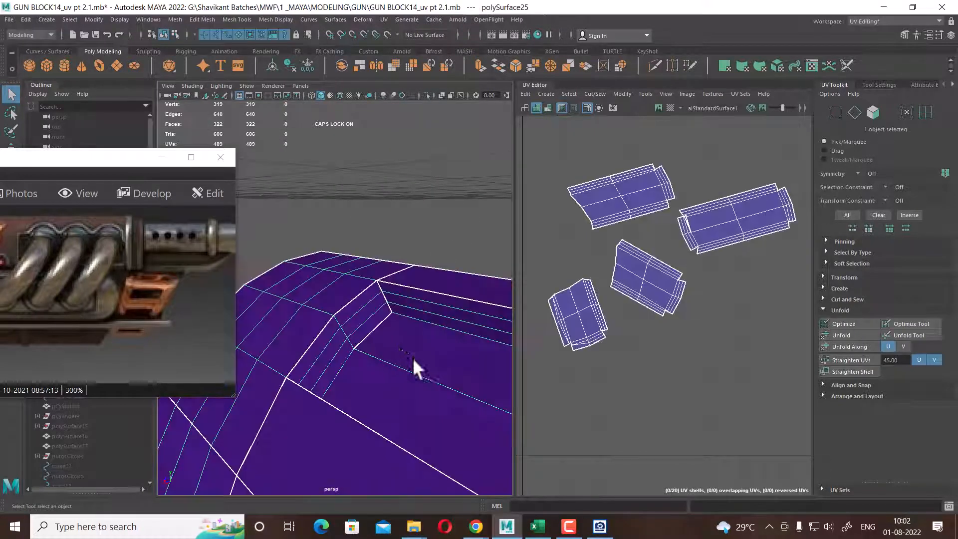
key("f")
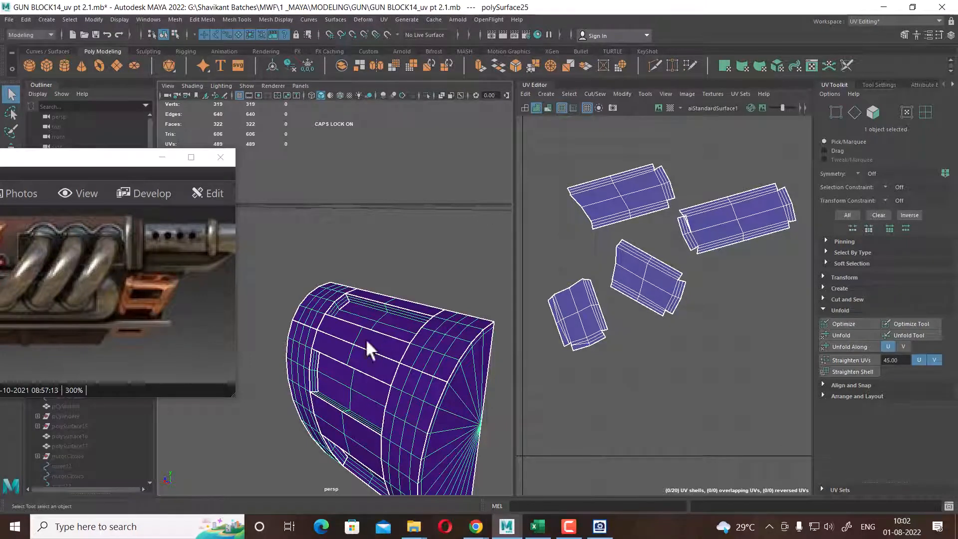
left_click_drag(297, 323, 386, 321, "alt")
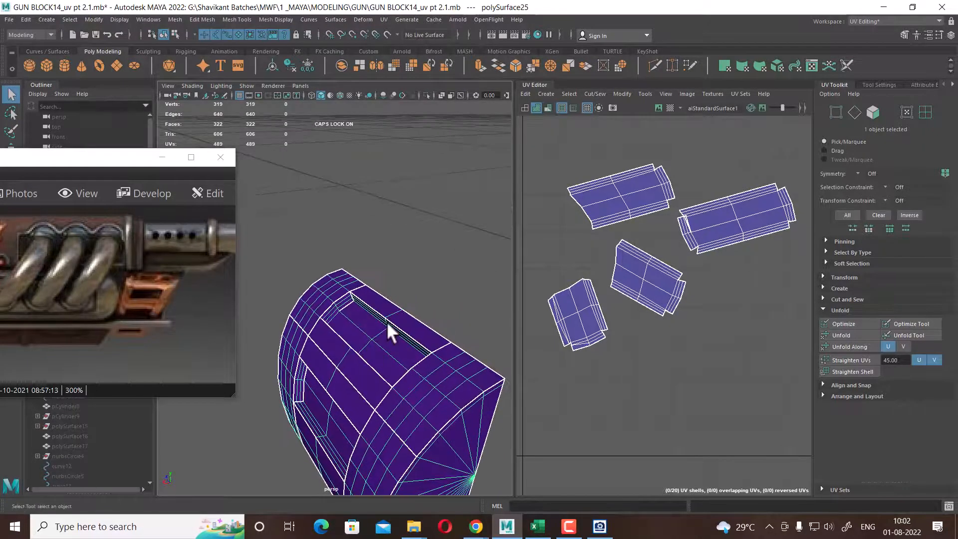
Select the UVs of the four recess shells and unfold them
right_click_drag(703, 225, 723, 281)
scroll(723, 280, "down", 3)
left_click_drag(778, 192, 546, 404)
right_click_drag(689, 204, 585, 190, "shift")
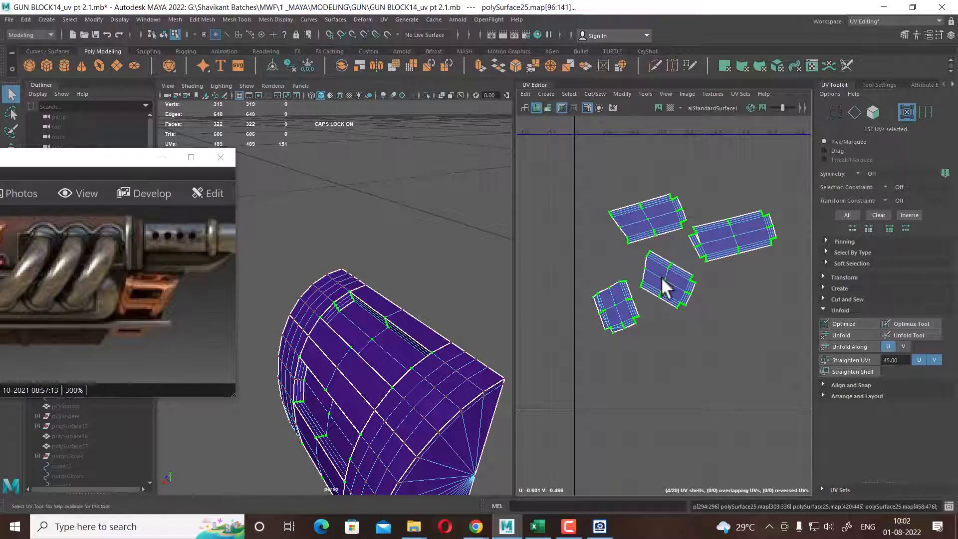
Examine the recessed part from several angles and compare it with the complete UV shell layout
left_click_drag(374, 369, 428, 323, "alt")
right_click_drag(691, 338, 720, 347, "alt")
middle_click_drag(720, 346, 705, 344, "alt")
right_click_drag(687, 308, 709, 313, "alt")
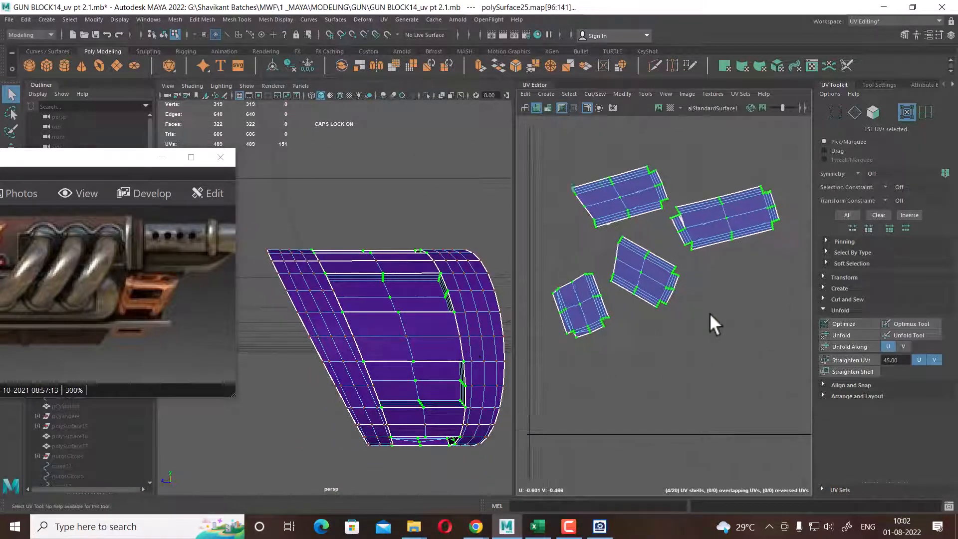
middle_click_drag(710, 313, 742, 330, "alt")
right_click_drag(741, 330, 698, 327, "alt")
middle_click_drag(699, 327, 688, 305, "alt")
right_click_drag(688, 305, 695, 308, "alt")
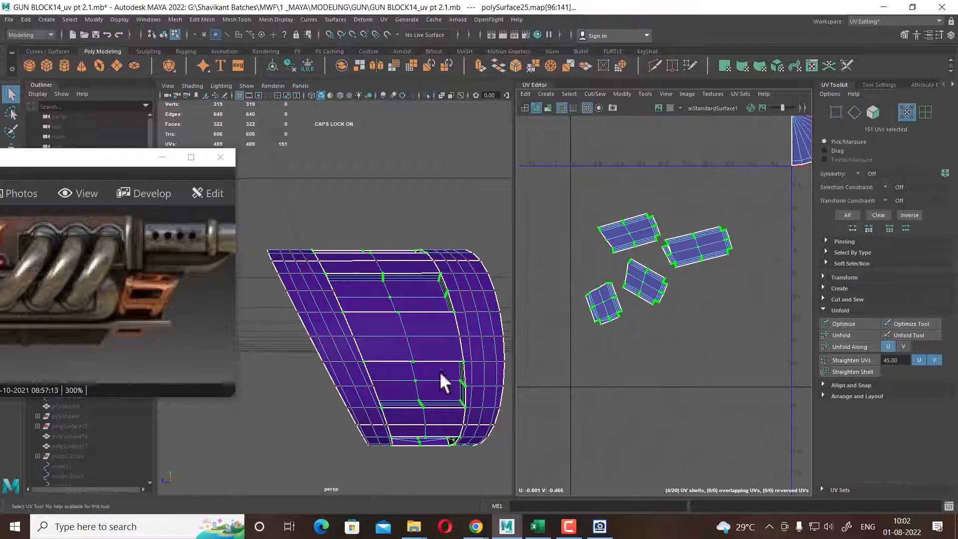
mouse_move(438, 381)
left_mouse_down("alt")
mouse_move(444, 391)
mouse_move(406, 421)
mouse_move(440, 384)
left_mouse_up("alt")
right_click_drag(658, 360, 598, 315, "alt")
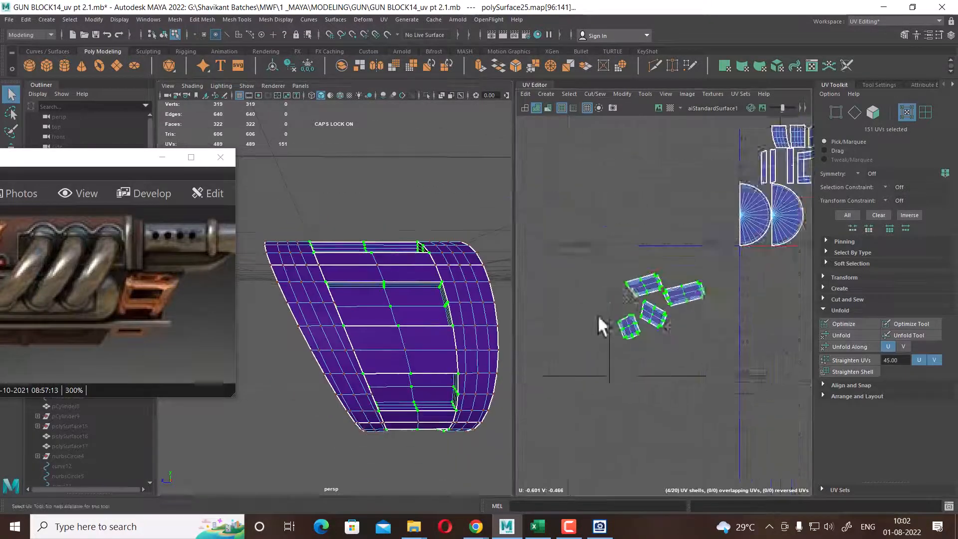
middle_click_drag(755, 274, 667, 286, "alt")
left_click_drag(342, 355, 372, 352, "alt")
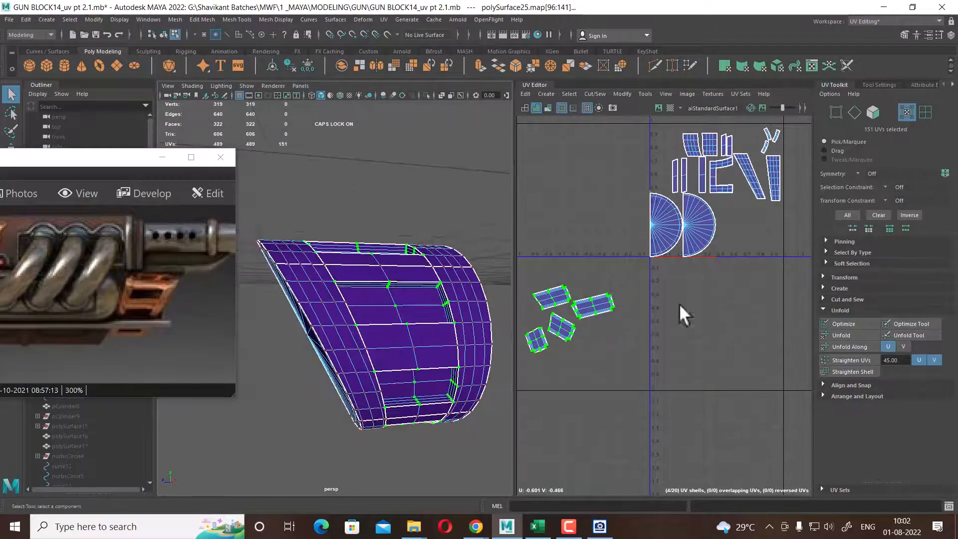
middle_click_drag(745, 237, 687, 334, "alt")
scroll(686, 334, "down", 3)
left_click_drag(435, 391, 403, 334, "alt")
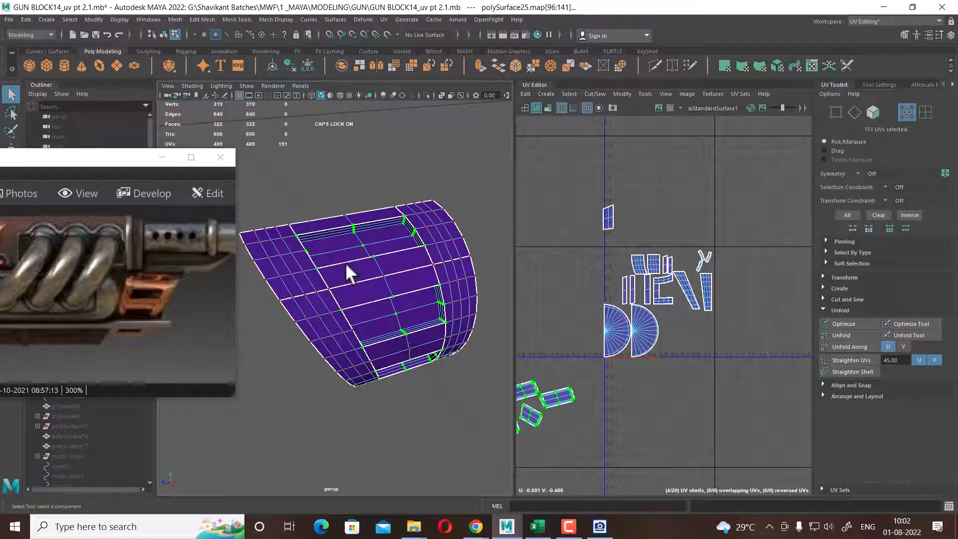
Select a lengthwise strip of faces along the part's slanted border to locate its matching UV shells
right_click_drag(346, 262, 345, 228)
left_click(321, 318)
mouse_move(322, 321)
right_mouse_down()
mouse_move(318, 269)
mouse_move(323, 325)
right_mouse_up()
left_click(322, 328)
left_click_drag(435, 363, 421, 351, "alt")
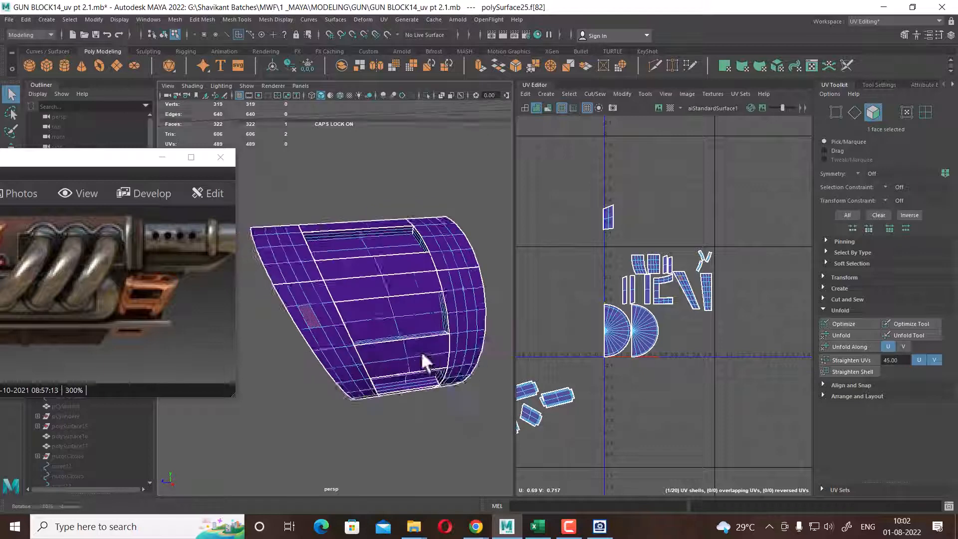
scroll(379, 354, "up", 3)
middle_click_drag(287, 273, 313, 287, "alt")
double_click(290, 226, "shift")
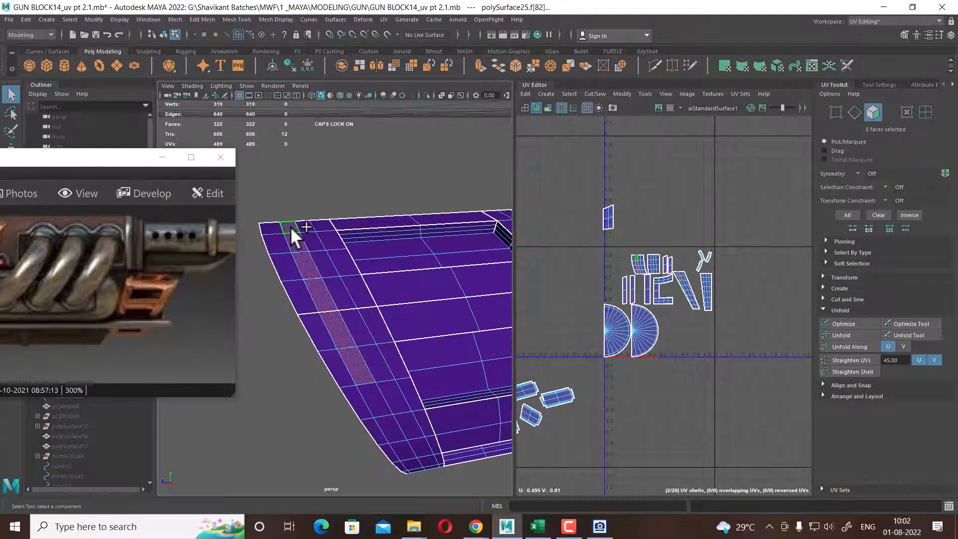
scroll(718, 299, "up", 4)
middle_click_drag(730, 299, 728, 282, "alt")
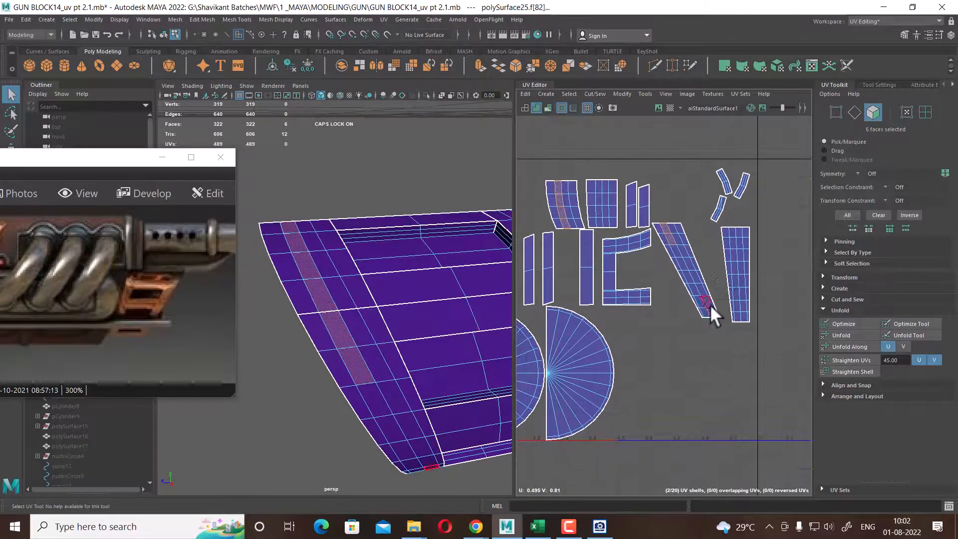
Select the slanted border strip's UV shell and move it down into the empty area beside the half-disc shells
right_click_drag(711, 305, 737, 305)
left_click(696, 307)
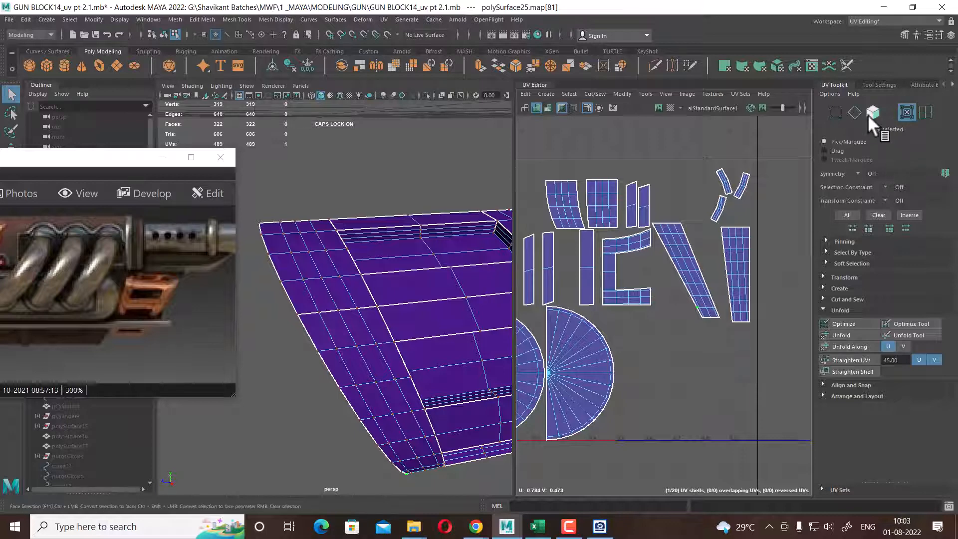
left_click(925, 112)
left_click(699, 286)
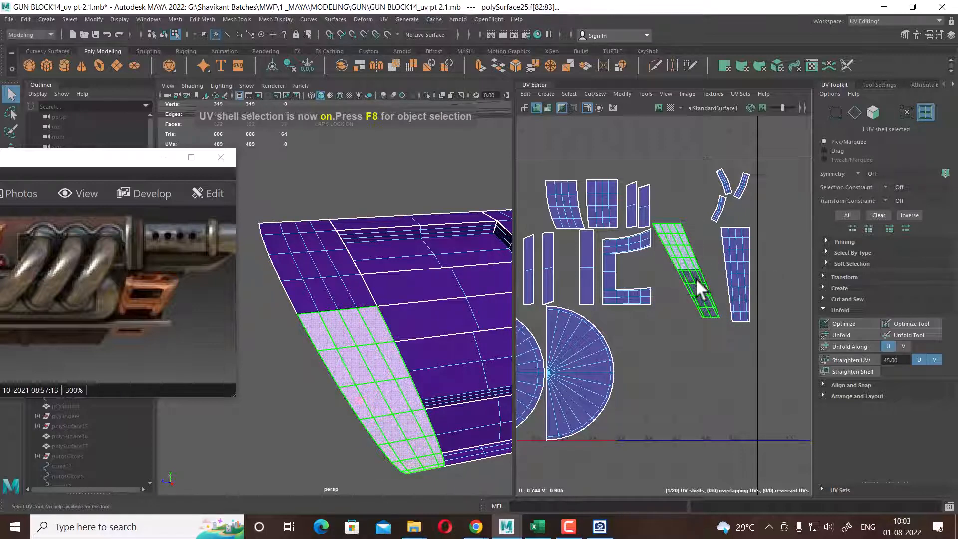
key("w")
left_click_drag(688, 270, 687, 416)
scroll(702, 376, "down", 1)
middle_click_drag(703, 376, 707, 322, "alt")
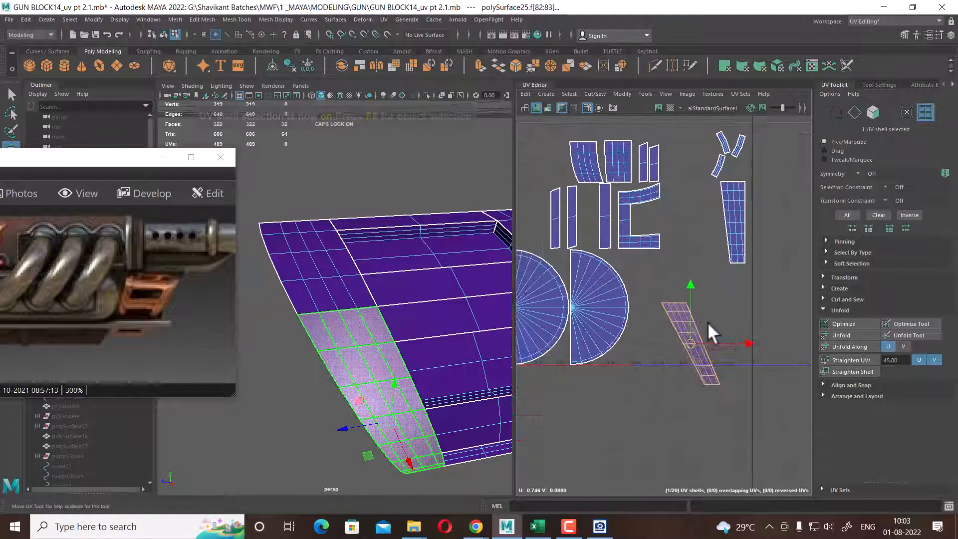
Try to rotate the moved strip shell so that it stands upright
key("e")
left_click_drag(738, 316, 753, 343)
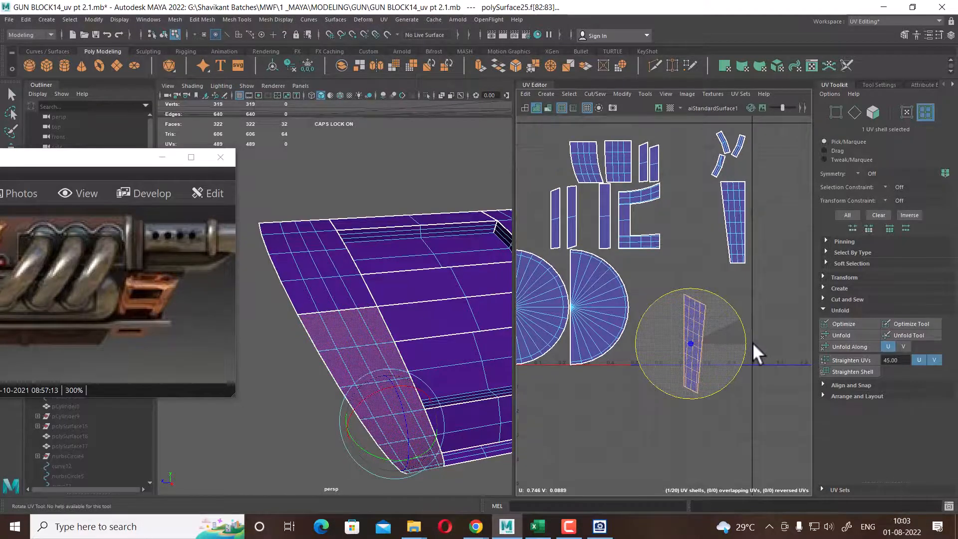
key("w")
Select the four upper boundary edges of the slanted strip shell and move and sew them to the matching border shell
right_click_drag(755, 310, 752, 289)
scroll(706, 282, "up", 2)
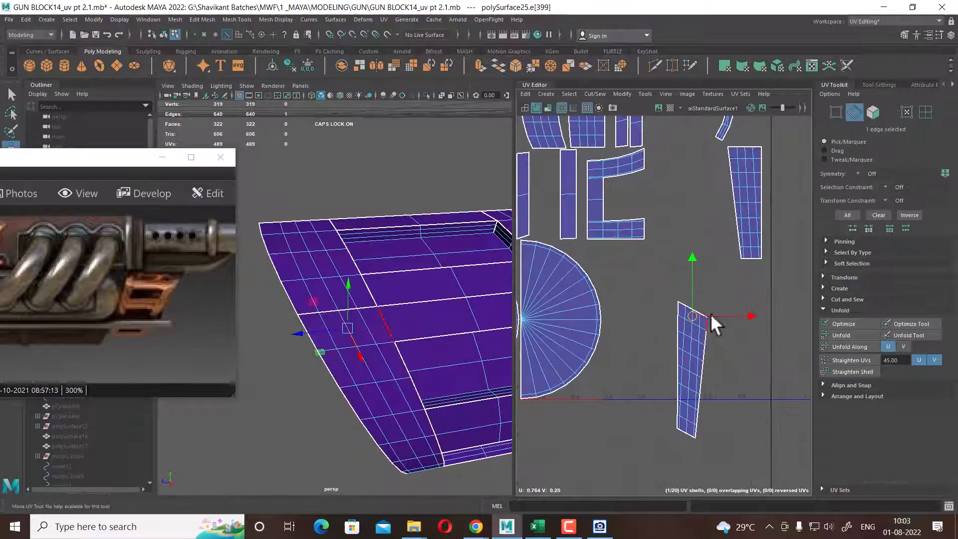
left_click_drag(711, 270, 684, 314)
scroll(726, 327, "up", 2)
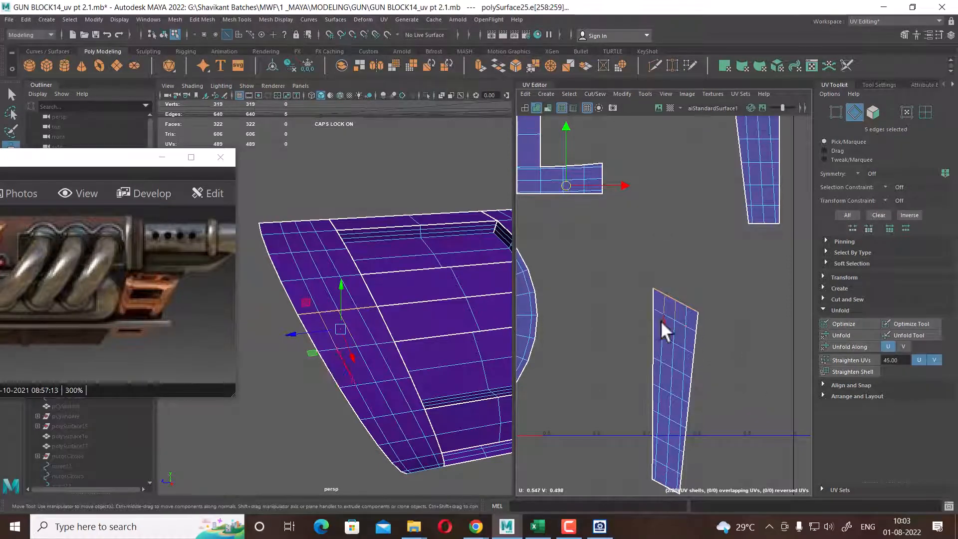
left_click_drag(654, 312, 677, 324, "ctrl")
scroll(707, 383, "down", 4)
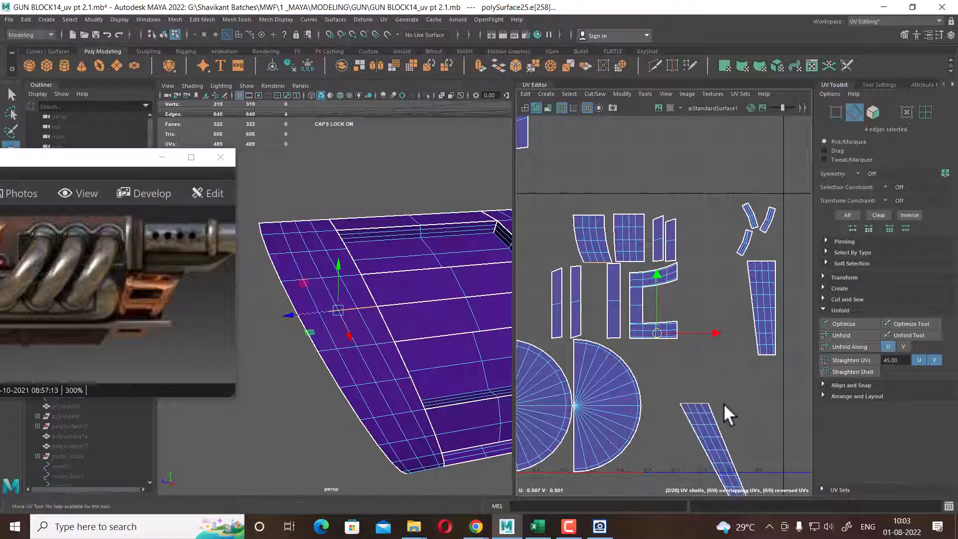
middle_click_drag(723, 403, 717, 288, "alt")
right_click_drag(693, 269, 691, 236, "shift")
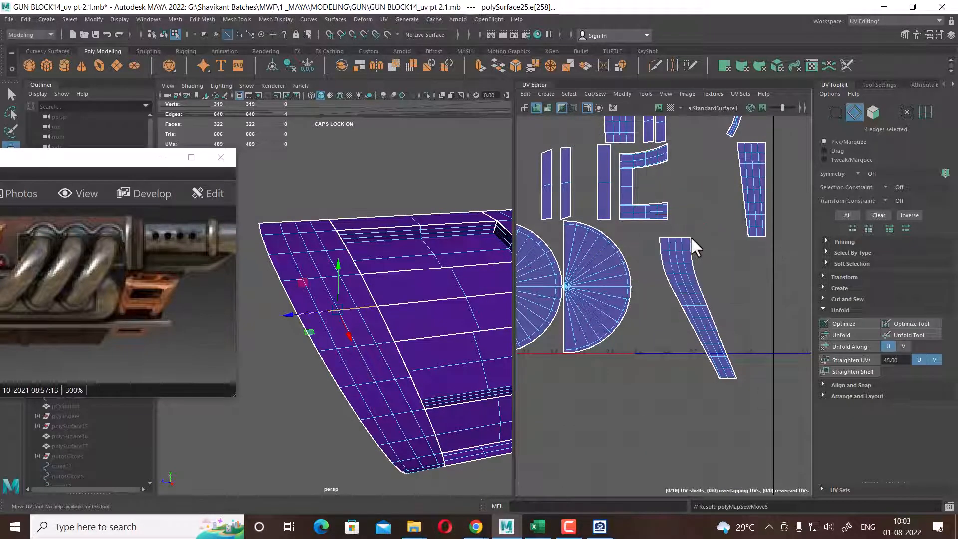
Select the end edges of the joined strip shell and examine on the model where they continue
left_click(715, 252)
middle_click_drag(698, 266, 708, 294, "alt")
scroll(709, 295, "up", 1)
left_click_drag(703, 251, 681, 265)
left_click_drag(775, 409, 725, 424)
left_click_drag(352, 421, 340, 328, "alt")
scroll(340, 328, "down", 8)
left_click_drag(345, 381, 312, 403, "alt")
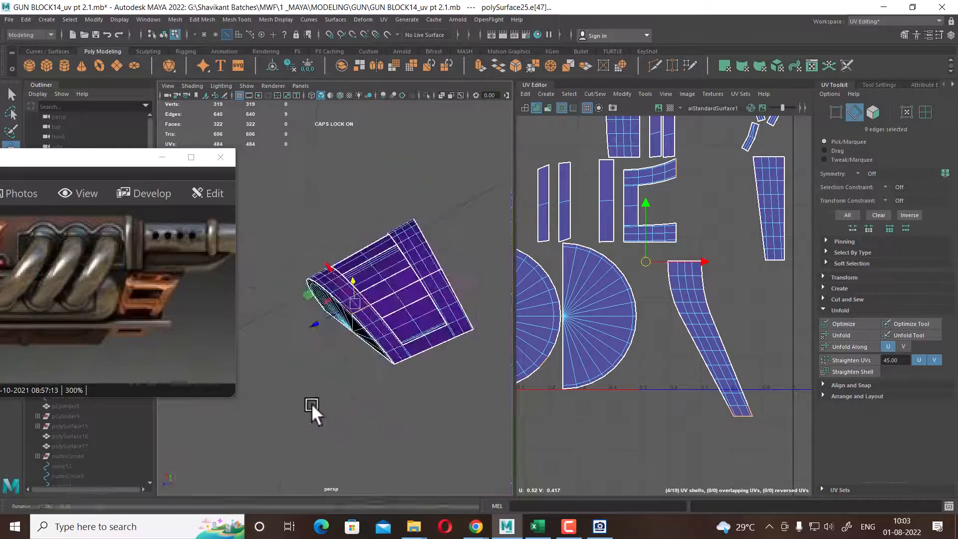
Select only the four bottom end edges of the joined strip shell and move and sew them to the C-shaped shell
scroll(312, 403, "up", 2)
scroll(748, 380, "up", 1)
middle_click_drag(747, 379, 708, 312, "alt")
scroll(708, 312, "up", 4)
middle_click_drag(735, 350, 743, 334, "alt")
scroll(744, 388, "up", 3)
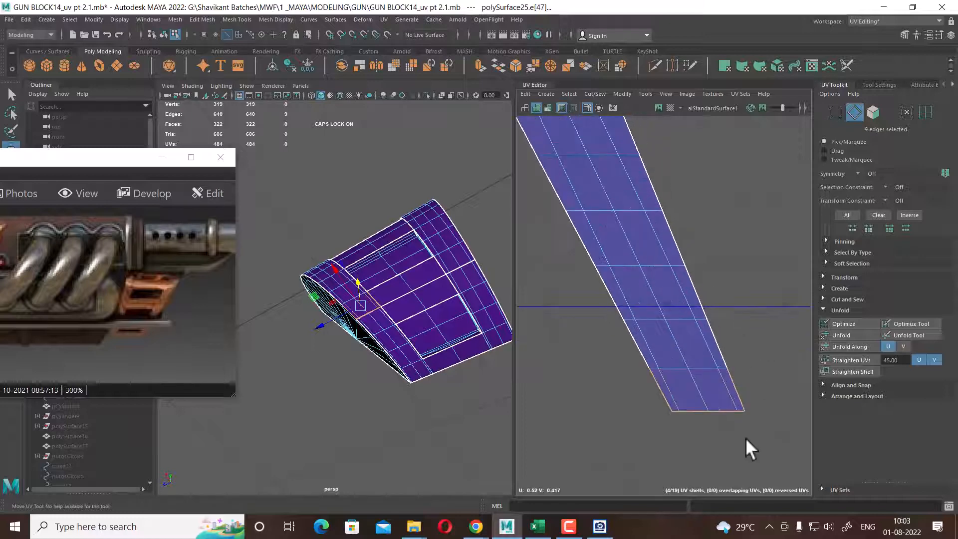
left_click(744, 437)
left_click_drag(765, 476, 588, 399)
left_click_drag(766, 353, 751, 363)
left_click_drag(771, 328, 603, 389, "ctrl")
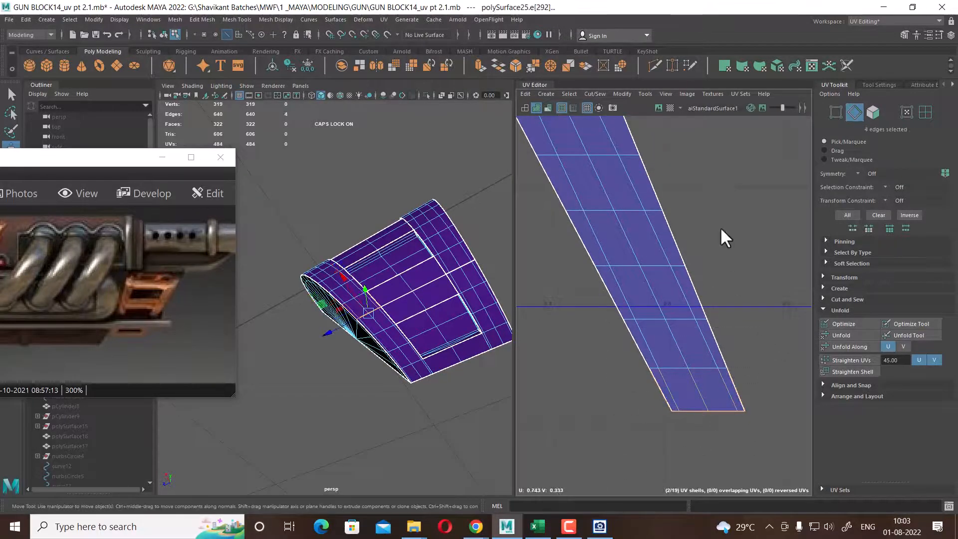
right_click_drag(720, 226, 722, 342, "shift")
mouse_move(724, 349)
right_mouse_down("alt")
mouse_move(641, 229)
mouse_move(741, 424)
right_mouse_up("alt")
middle_click_drag(741, 424, 673, 409, "alt")
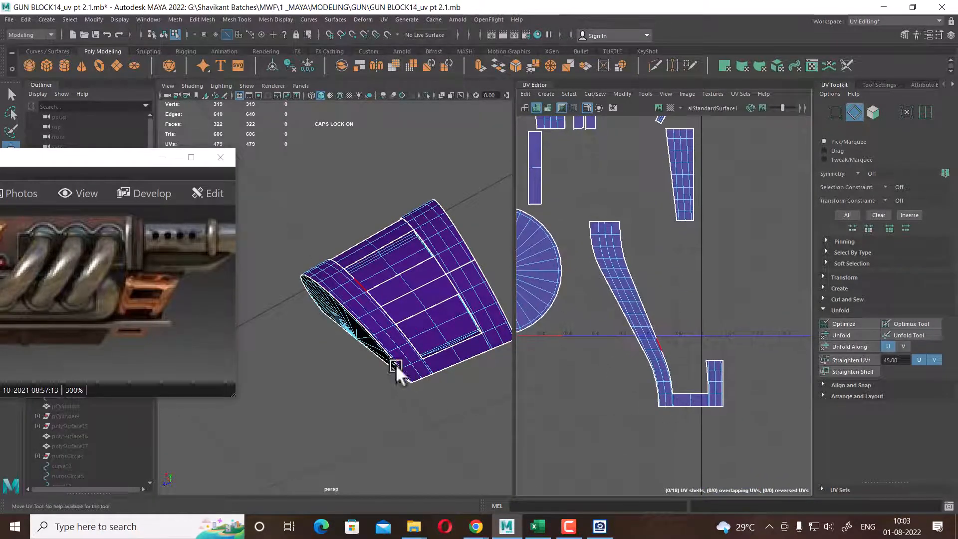
Select the top edges of the joined shell's short arm and move and sew the tapered strip shell onto them
left_click_drag(397, 365, 414, 414, "alt")
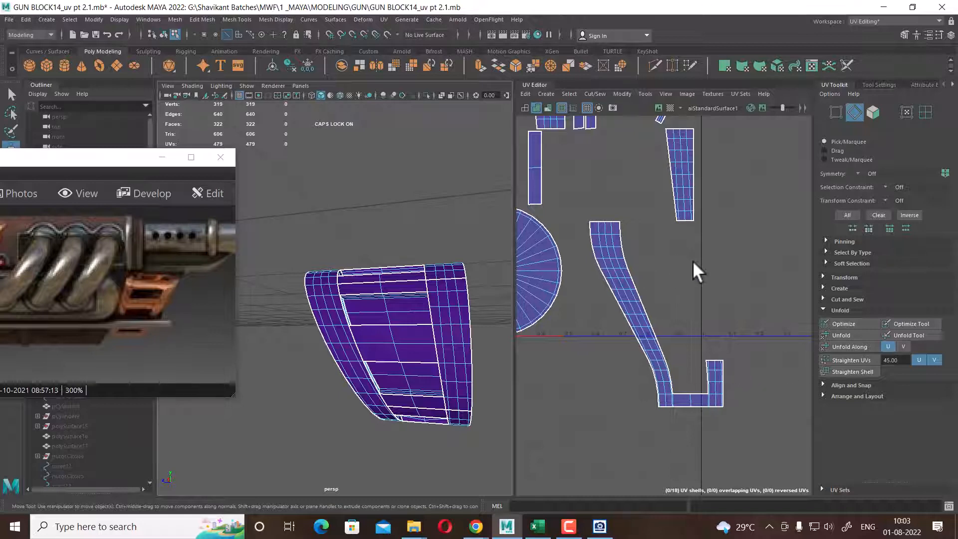
right_click_drag(713, 336, 757, 384, "alt")
middle_click_drag(756, 384, 717, 323, "alt")
right_click_drag(717, 324, 767, 322, "alt")
middle_click_drag(767, 322, 720, 285, "alt")
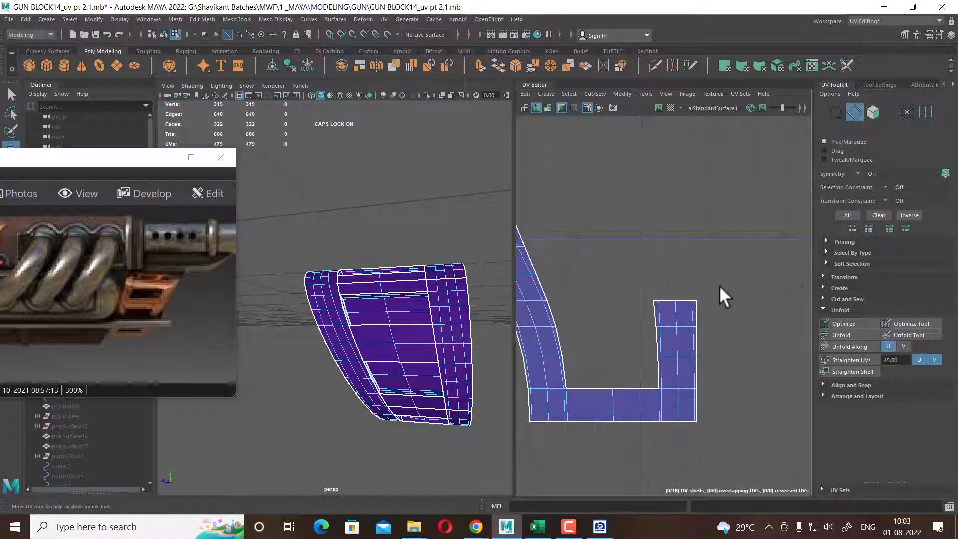
left_click_drag(719, 287, 619, 317)
key("g")
right_click_drag(759, 343, 704, 281, "alt")
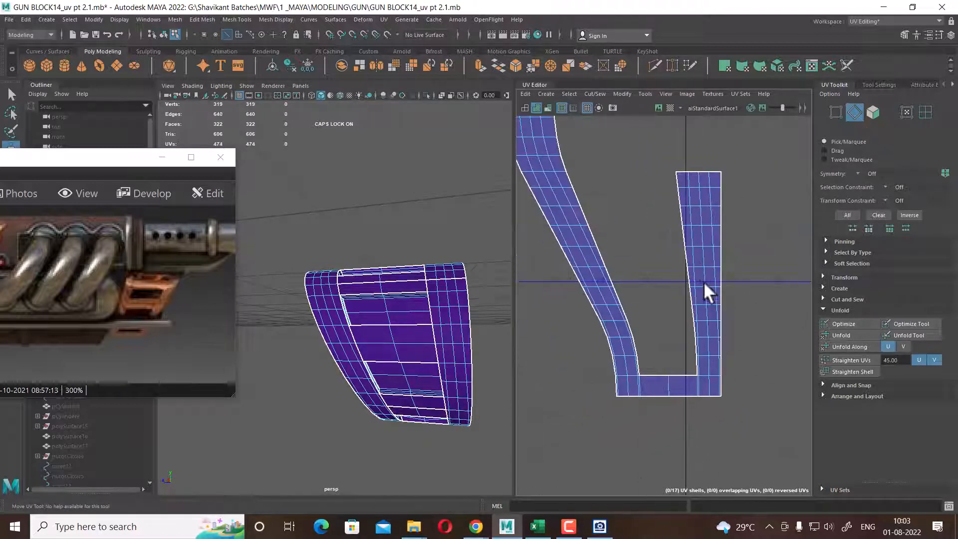
Select the top edges of the tapered arm and move and sew the remaining rectangular border shell onto them
middle_click_drag(703, 281, 728, 395, "alt")
left_click_drag(777, 243, 665, 299)
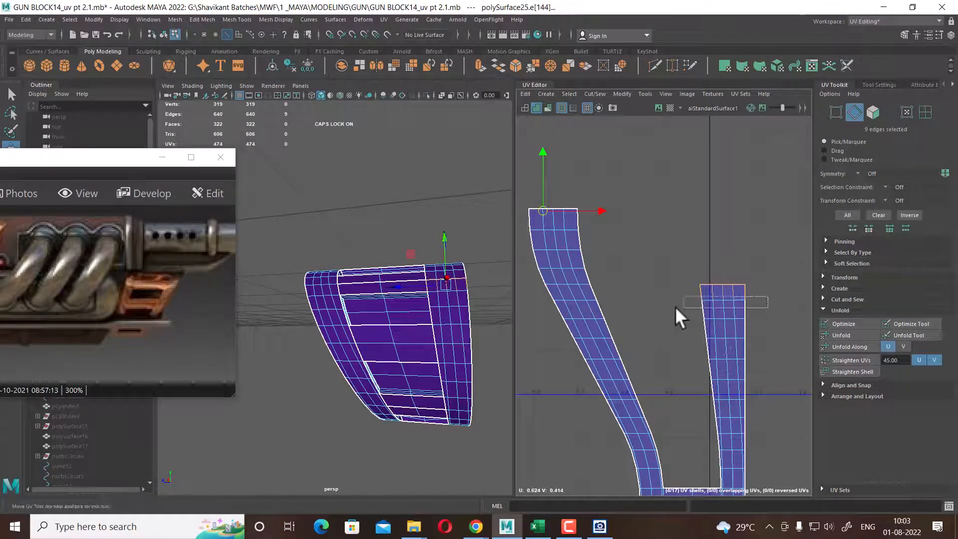
key("g")
Move and sew the horizontal strip shell between the top inner edges of the tapered and curved arms, closing the UV frame
right_click_drag(737, 290, 725, 258, "alt")
left_click_drag(757, 199, 691, 230)
right_click_drag(713, 252, 729, 304, "alt")
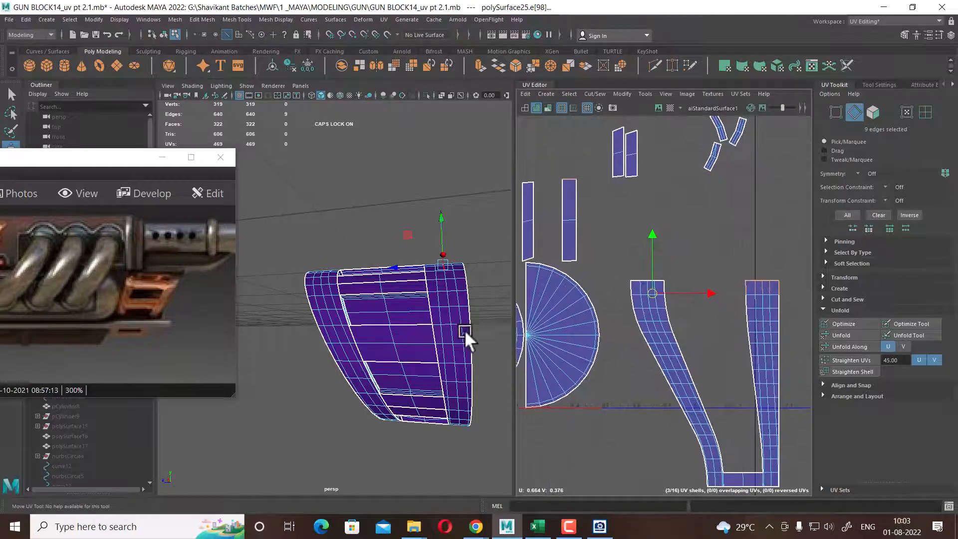
left_click_drag(465, 330, 393, 340, "alt")
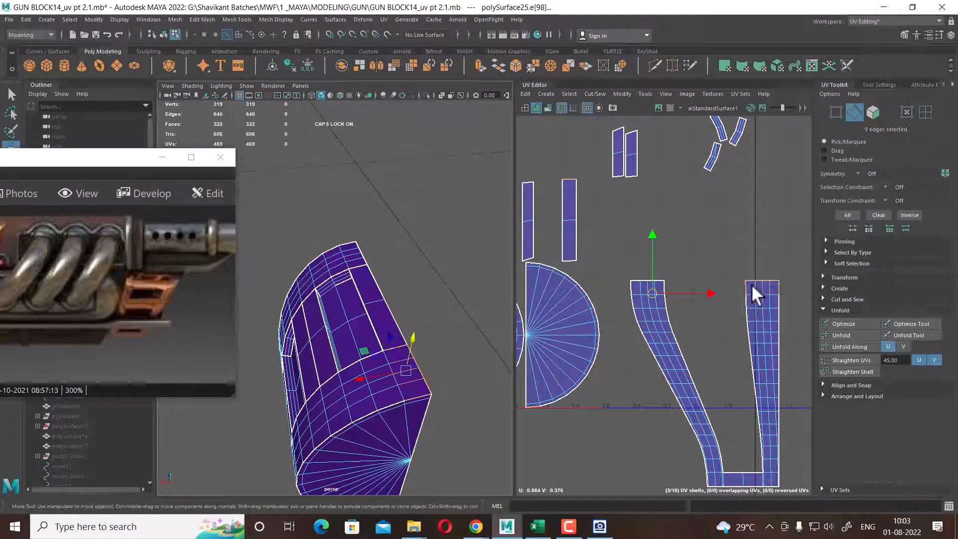
right_click_drag(717, 297, 711, 325, "alt")
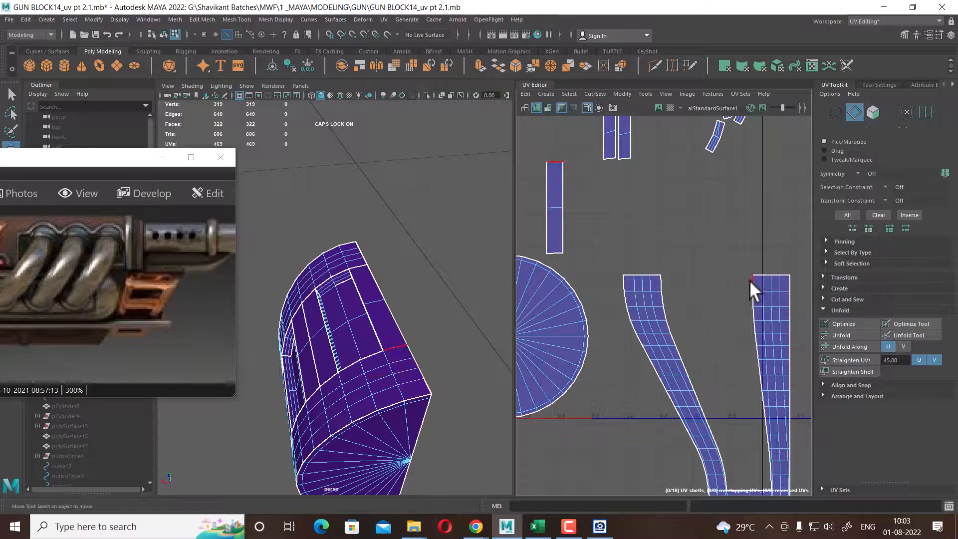
left_click(755, 321)
right_click_drag(753, 291, 779, 187, "shift")
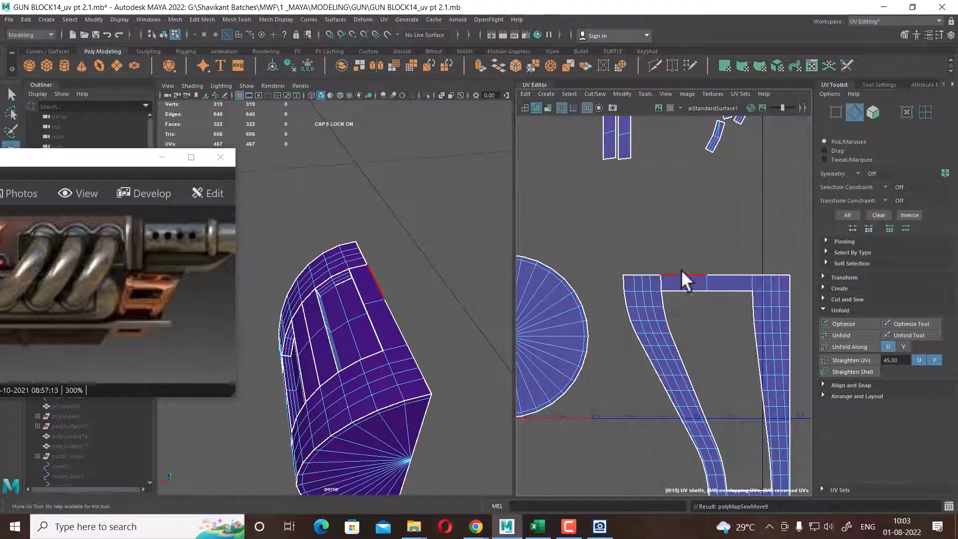
left_click(658, 283)
right_click_drag(714, 303, 719, 197, "shift")
left_click(719, 199)
right_click_drag(742, 320, 688, 269, "alt")
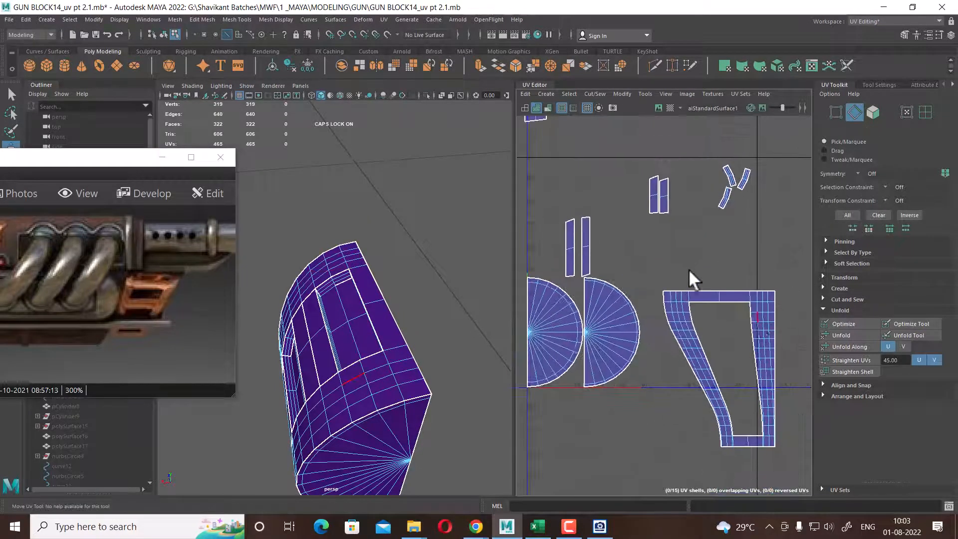
Turn on textured display, select the whole half-cylinder part and assign the existing checker material to it
middle_click_drag(758, 360, 701, 261, "alt")
right_click_drag(701, 262, 686, 255, "alt")
left_click_drag(374, 370, 453, 359, "alt")
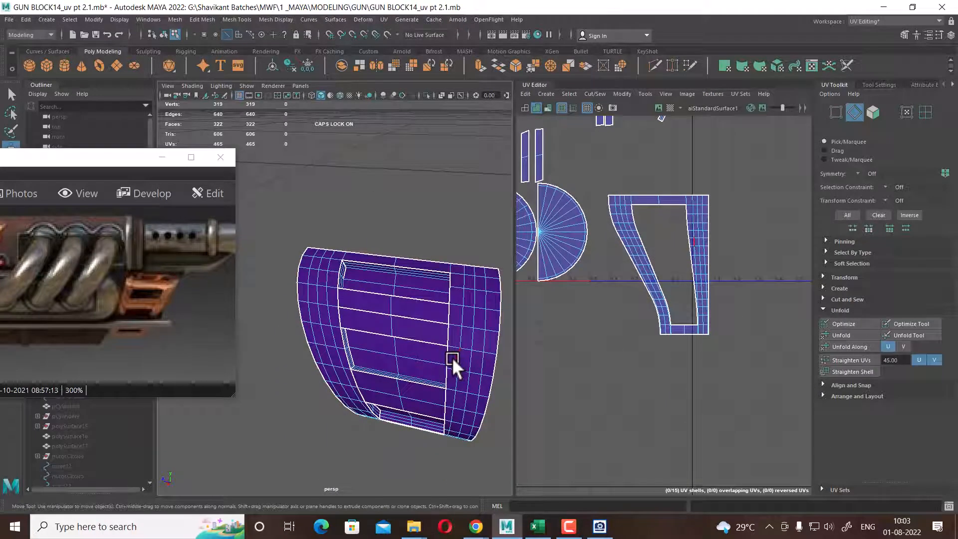
key("6")
key("F8")
left_click(305, 268)
right_click_drag(306, 241, 387, 485)
left_click(399, 225)
Examine the checker pattern on the part's ribs and borders from several sides, and return to plain shaded display
left_click_drag(415, 324, 431, 256, "alt")
left_click(406, 338)
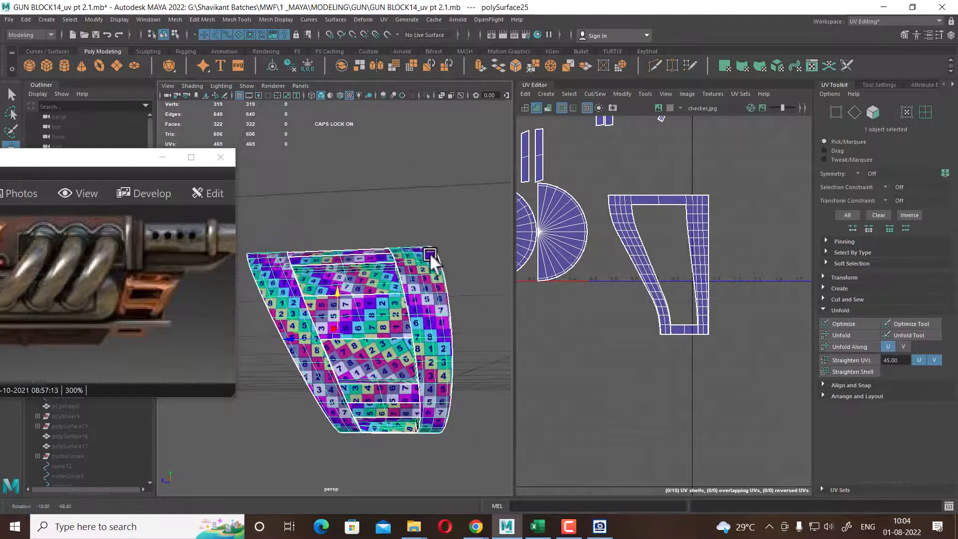
left_click_drag(424, 427, 420, 382, "alt")
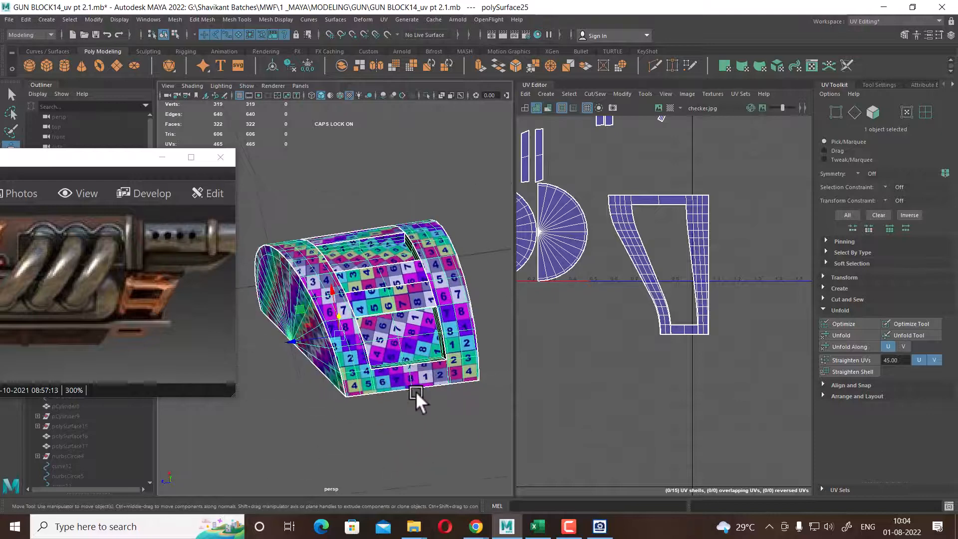
left_click_drag(377, 337, 403, 394, "alt")
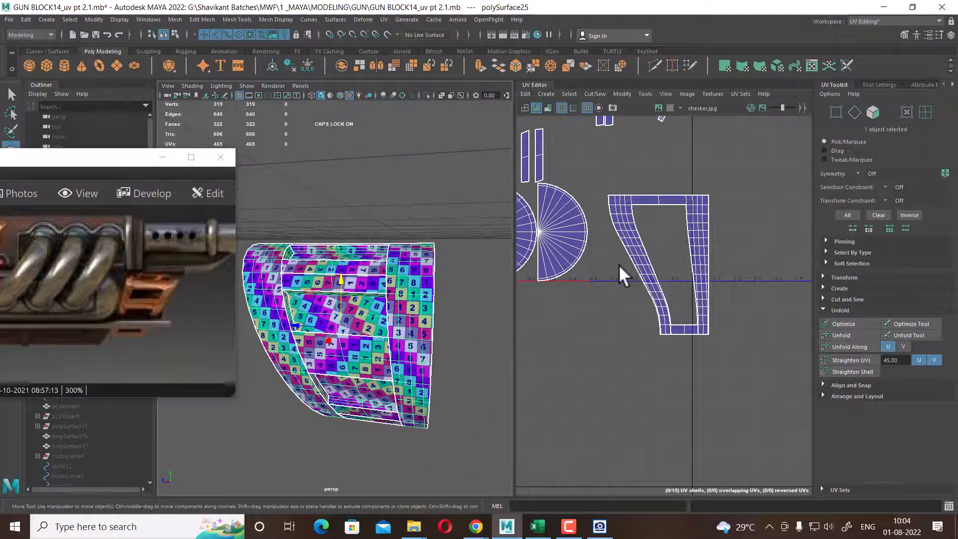
left_click_drag(325, 319, 343, 331, "alt")
right_click_drag(401, 304, 368, 331, "alt")
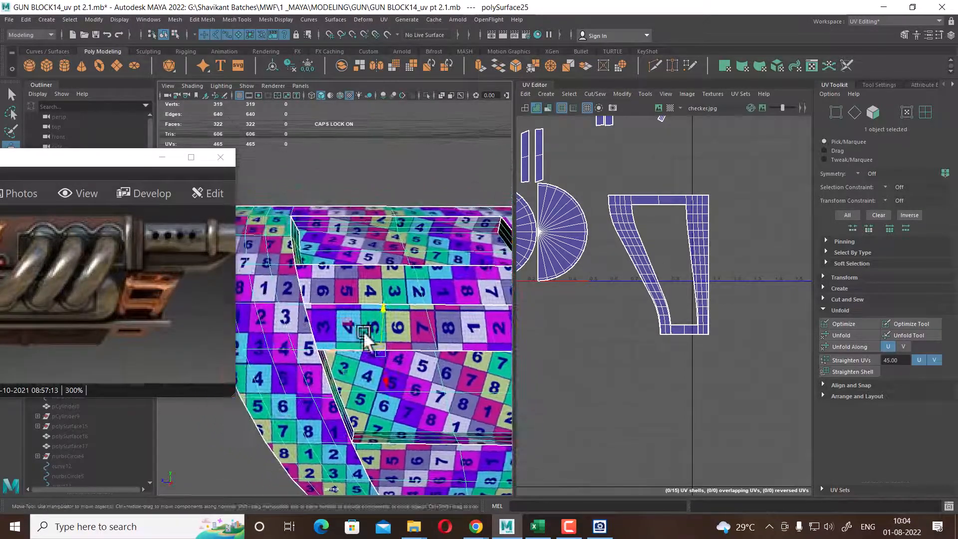
key("4")
key("5")
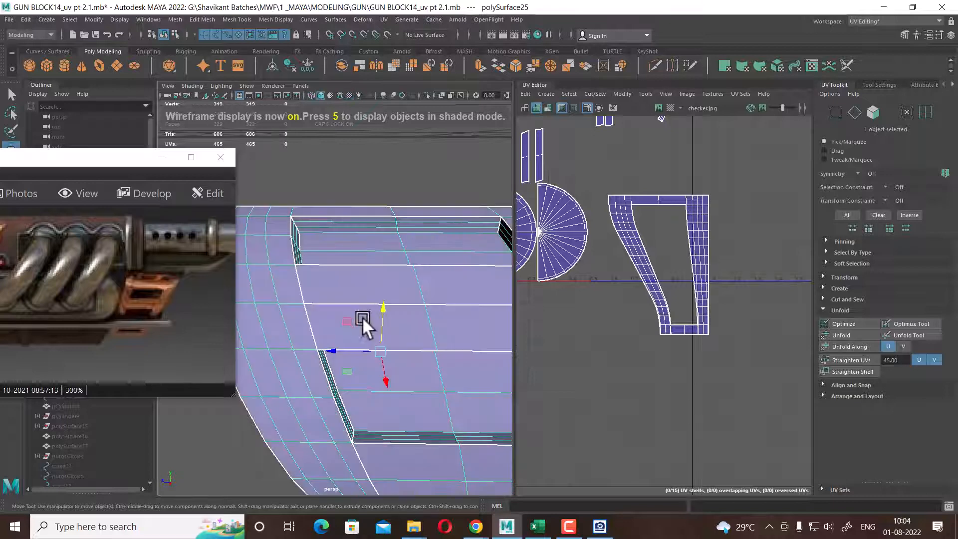
Move and sew the two rib shells below the part's uppermost opening onto both side arms and to each other
right_click_drag(309, 310, 289, 176)
left_click(299, 282)
scroll(778, 301, "up", 10)
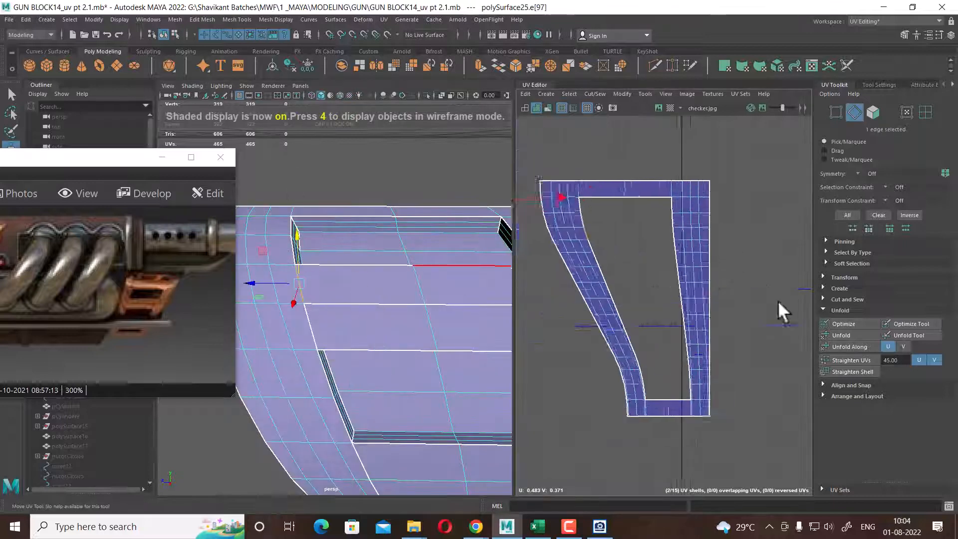
left_click(623, 224, "shift")
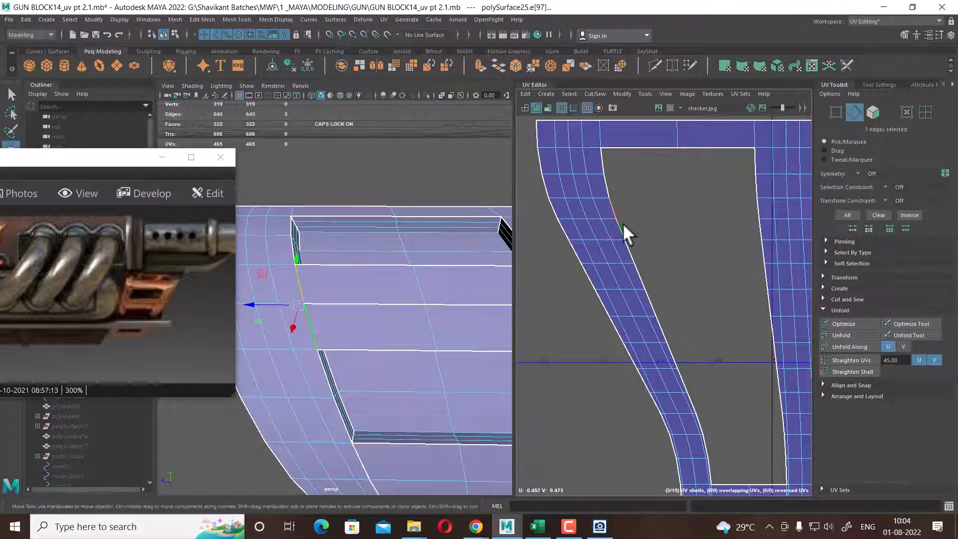
key("g")
left_click_drag(750, 206, 779, 220)
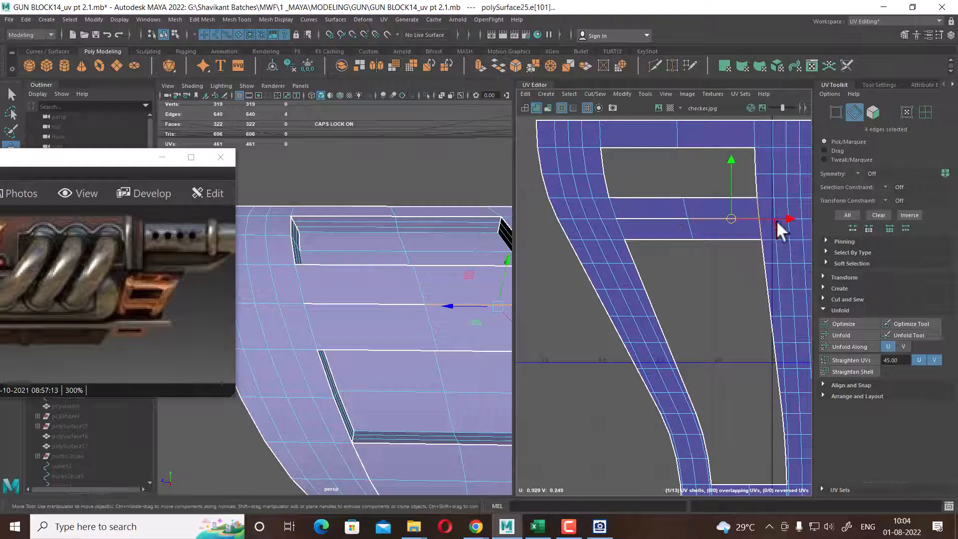
key("g")
Move and sew the next rib's shells, below the second opening, onto both side arms of the frame
middle_click_drag(747, 310, 733, 227, "alt")
left_click_drag(410, 428, 364, 375, "alt")
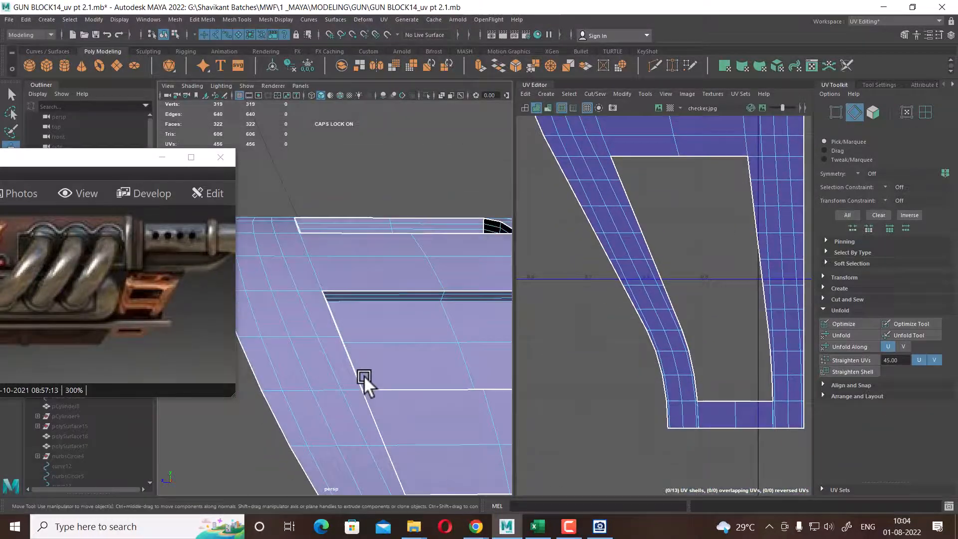
left_click(378, 422)
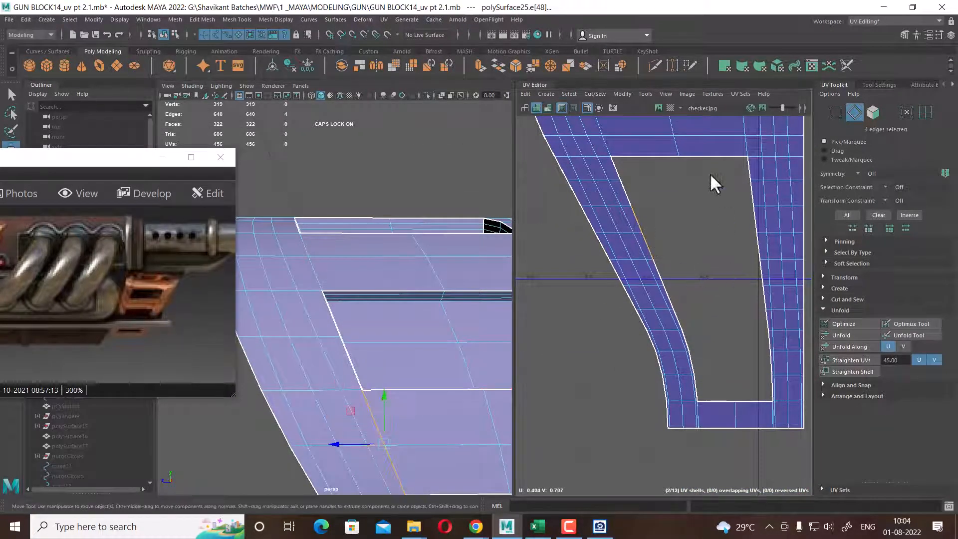
key("g")
left_click_drag(749, 218, 768, 242)
right_click_drag(748, 204, 747, 152, "shift")
Select the curved arm's inner edges beside the lowest rib and move and sew the rib's two shells onto them
middle_click_drag(758, 300, 733, 208, "alt")
right_click_drag(474, 368, 427, 381, "alt")
left_click_drag(427, 382, 389, 400, "alt")
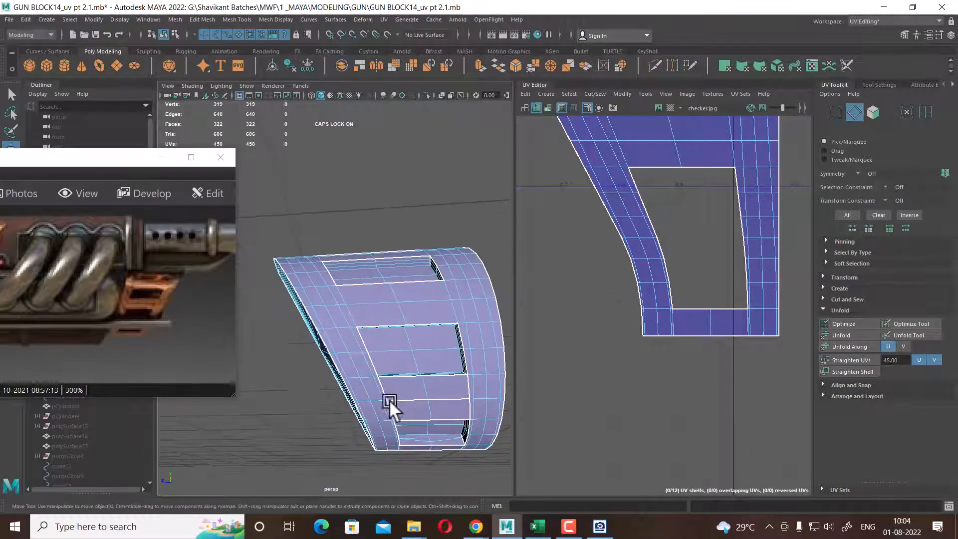
left_click(381, 399)
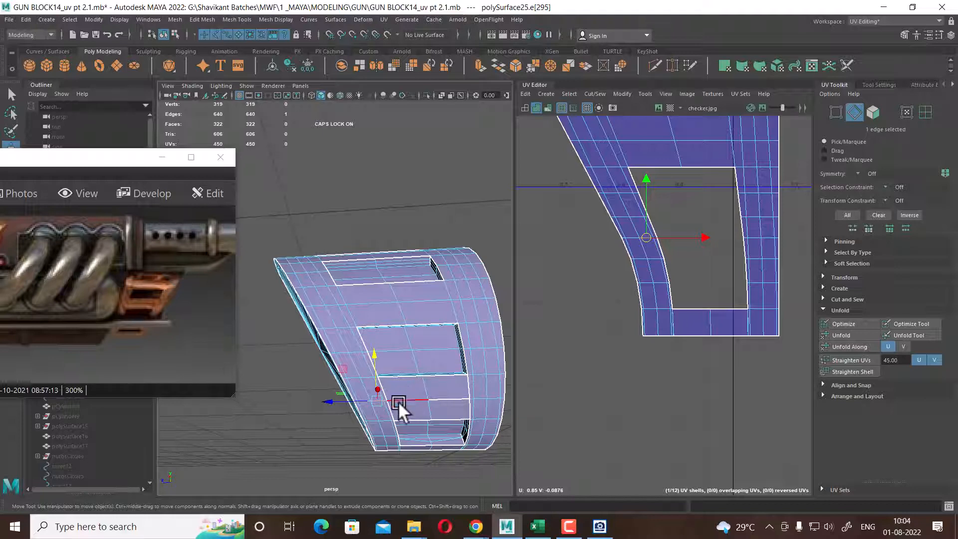
double_click(392, 406)
right_click_drag(670, 244, 690, 283, "alt")
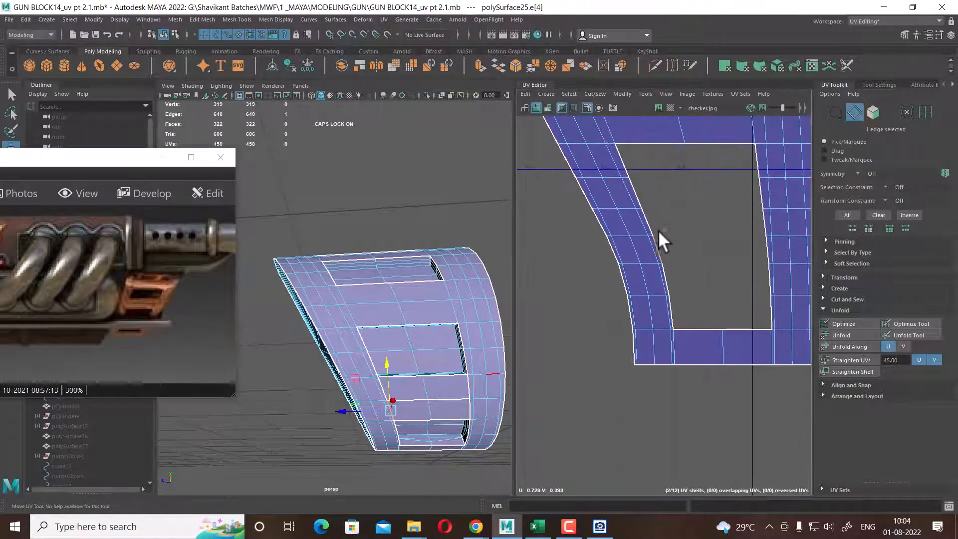
key("g")
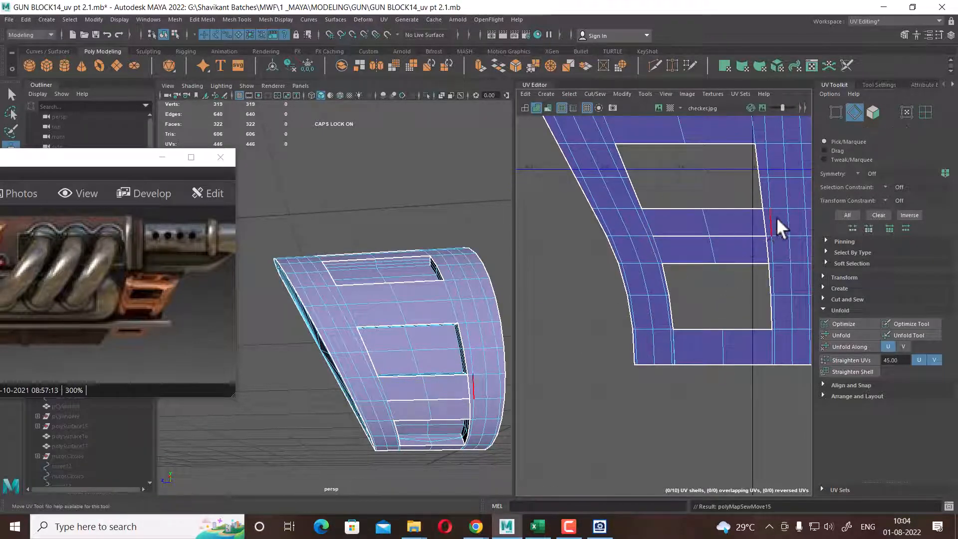
Move and sew the lowest rib's halves to each other and to the tapered arm, redoing the sew after undoing the tilted attempt
left_click_drag(777, 218, 752, 253)
right_click_drag(783, 262, 752, 229, "shift")
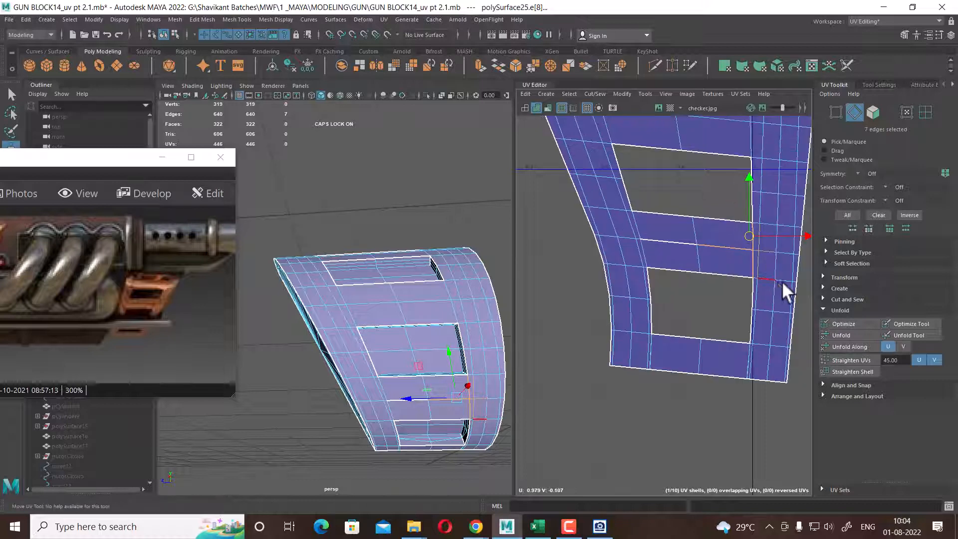
key("ctrl+z")
right_click_drag(771, 262, 747, 202, "shift")
scroll(744, 259, "down", 6)
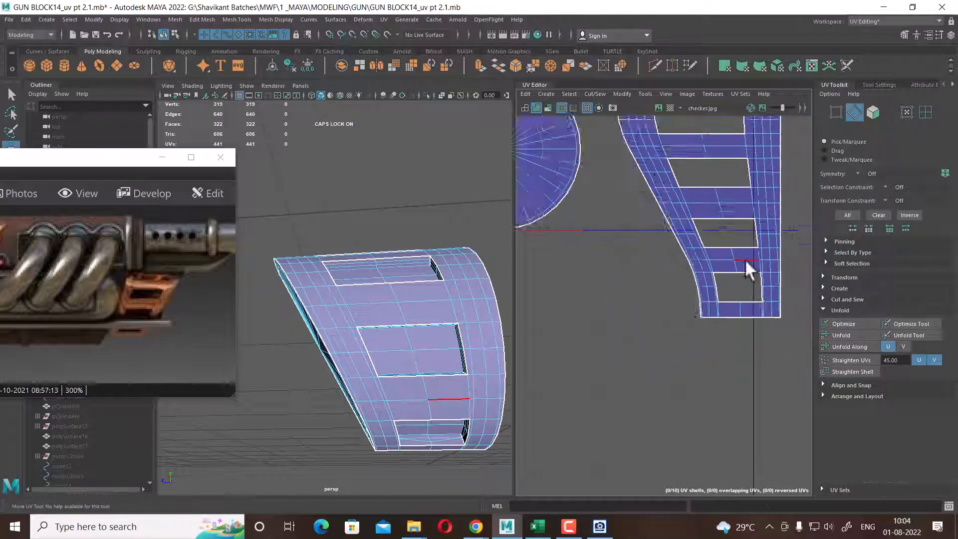
Select the small loose strips to locate their matching edges, and sew the open end edge on the longest recess shell
middle_click_drag(704, 238, 675, 260, "alt")
scroll(648, 207, "down", 4)
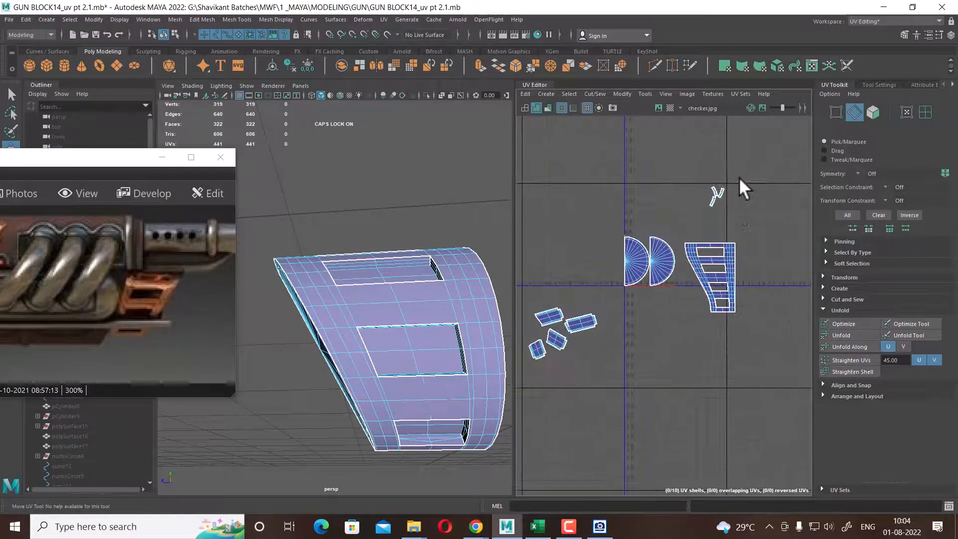
left_click_drag(739, 159, 686, 218)
scroll(593, 289, "up", 6)
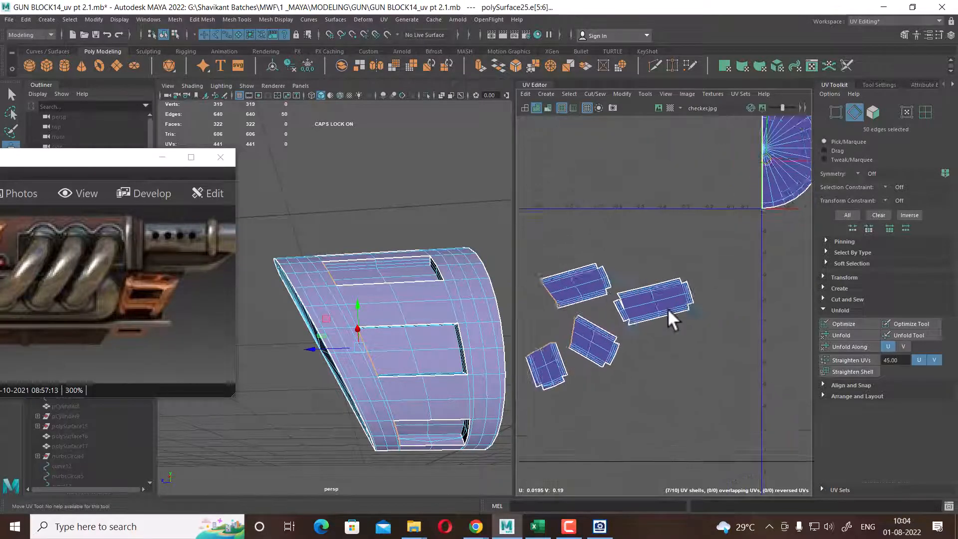
right_click_drag(679, 235, 747, 308, "alt")
right_click_drag(606, 251, 677, 288, "alt")
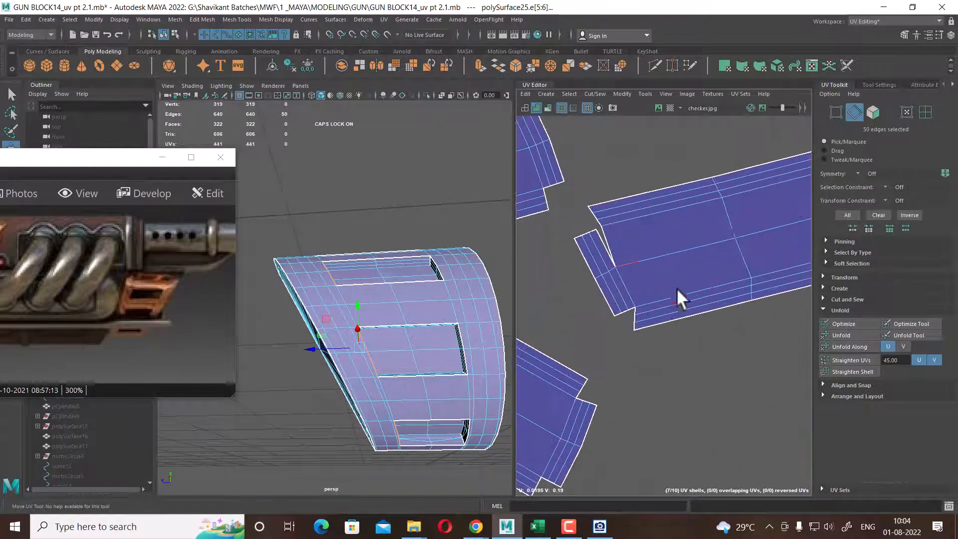
left_click(617, 250)
key("shift+s")
scroll(661, 260, "down", 5)
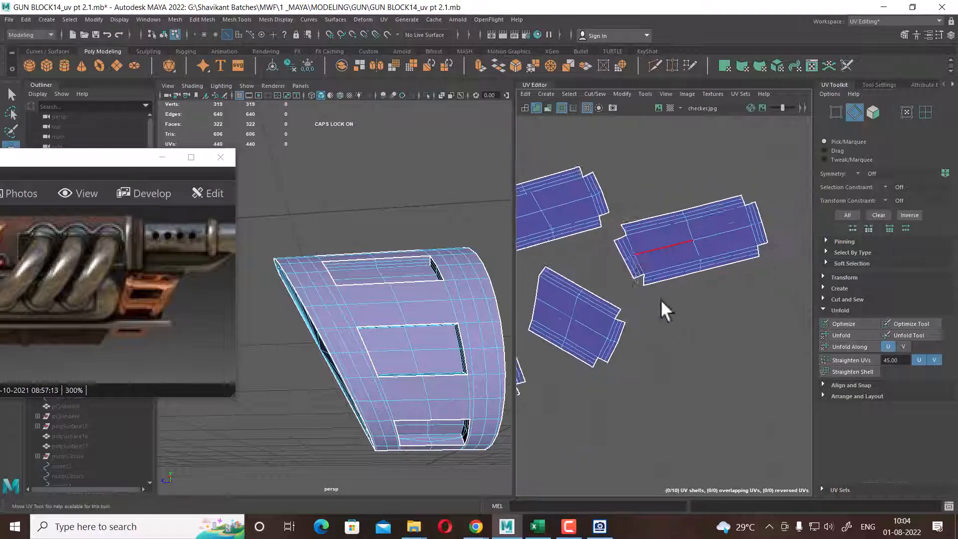
Move and sew the three small loose strips onto the open ends of the other three recess shells
middle_click_drag(666, 279, 718, 263, "alt")
scroll(698, 269, "up", 1)
left_click_drag(605, 286, 628, 293)
right_click_drag(630, 284, 633, 163, "shift")
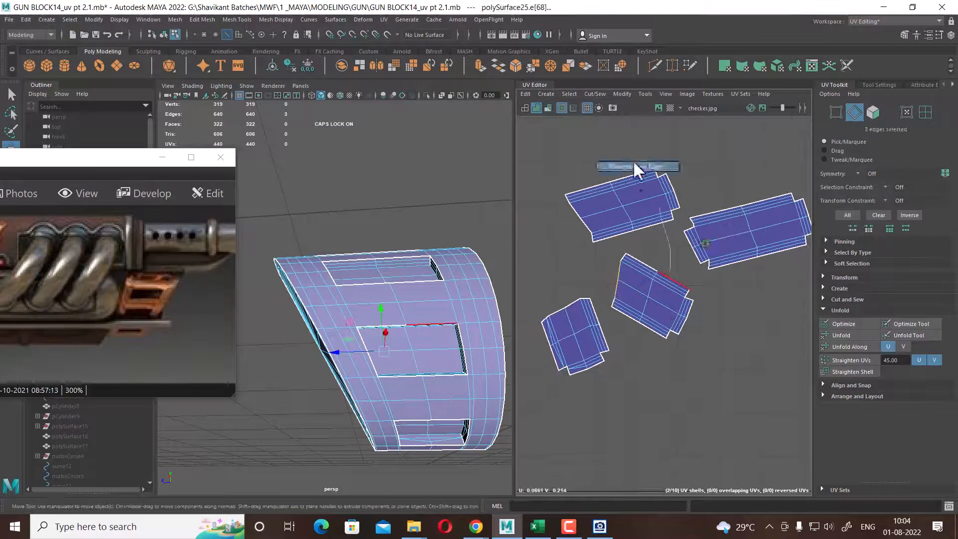
left_click_drag(570, 211, 589, 223)
right_click_drag(671, 221, 667, 122, "shift")
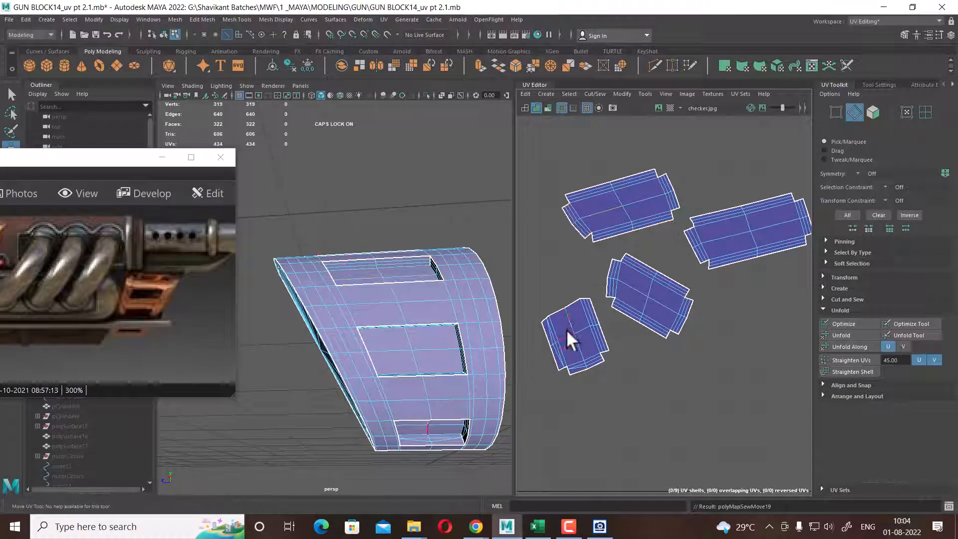
left_click_drag(556, 305, 569, 319)
right_click_drag(630, 310, 621, 190, "shift")
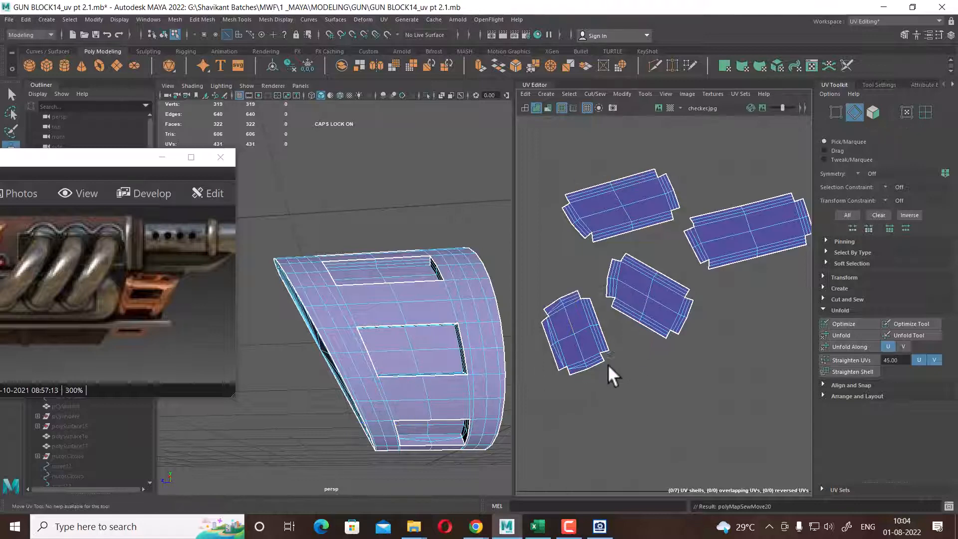
Select all UVs of the four recess shells and unfold them
right_click_drag(694, 320, 635, 294, "alt")
middle_click_drag(713, 305, 647, 292, "alt")
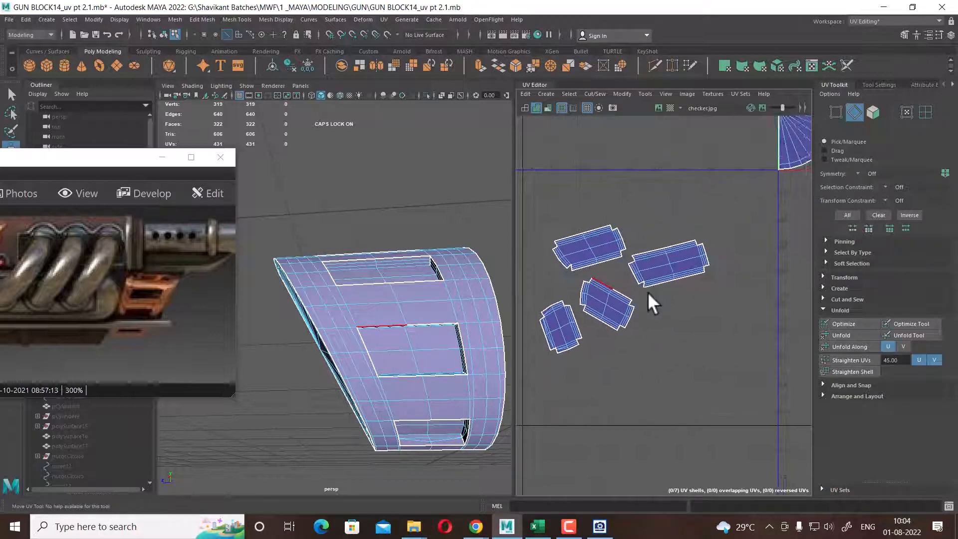
right_click_drag(708, 295, 640, 260, "alt")
left_click_drag(542, 202, 674, 385)
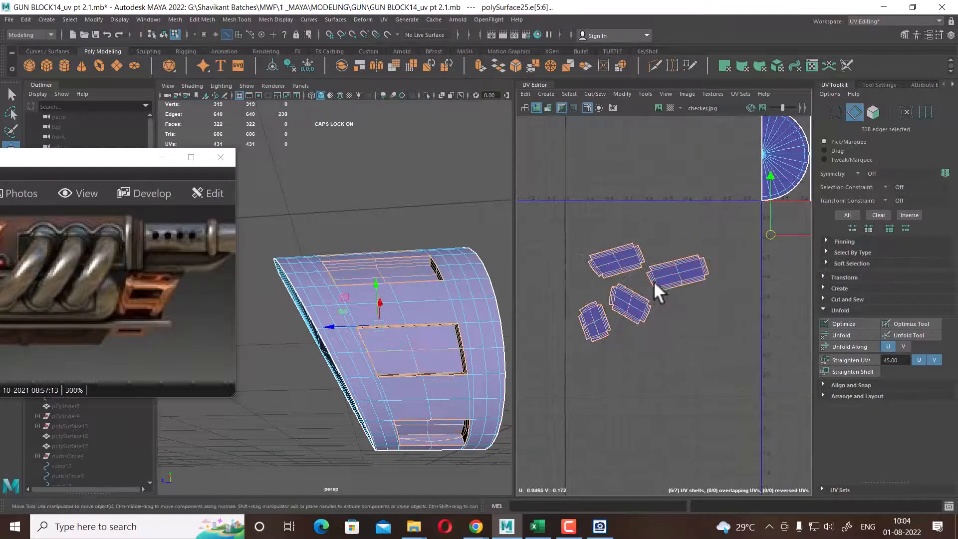
right_click_drag(654, 281, 723, 222)
left_click_drag(723, 222, 551, 404)
right_click_drag(706, 237, 575, 241, "shift")
Move the longest recess shell away from the others, rotate it to horizontal and straighten its UVs
right_click_drag(724, 313, 780, 395, "alt")
left_click_drag(716, 225, 666, 270)
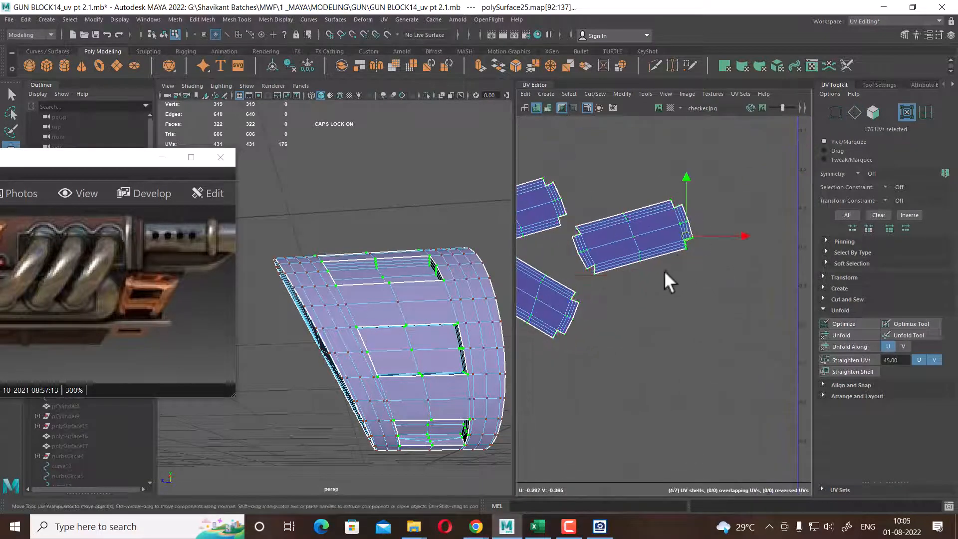
right_click_drag(680, 251, 713, 265, "ctrl")
mouse_move(656, 261)
middle_mouse_down()
mouse_move(701, 213)
mouse_move(747, 199)
middle_mouse_up()
key("e")
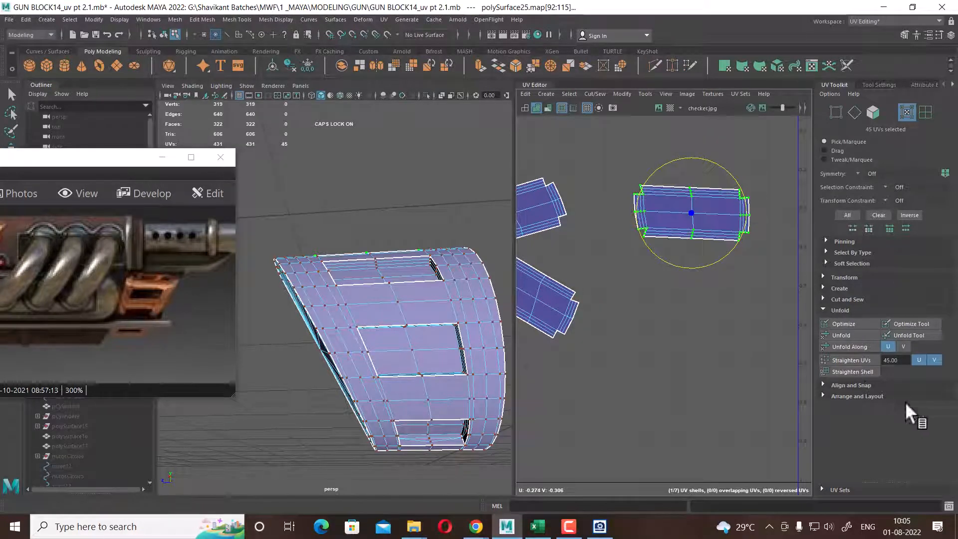
left_click(858, 363)
Move the second recess shell beneath the straightened longest one and straighten its shell and UVs
middle_click_drag(654, 336, 686, 316, "alt")
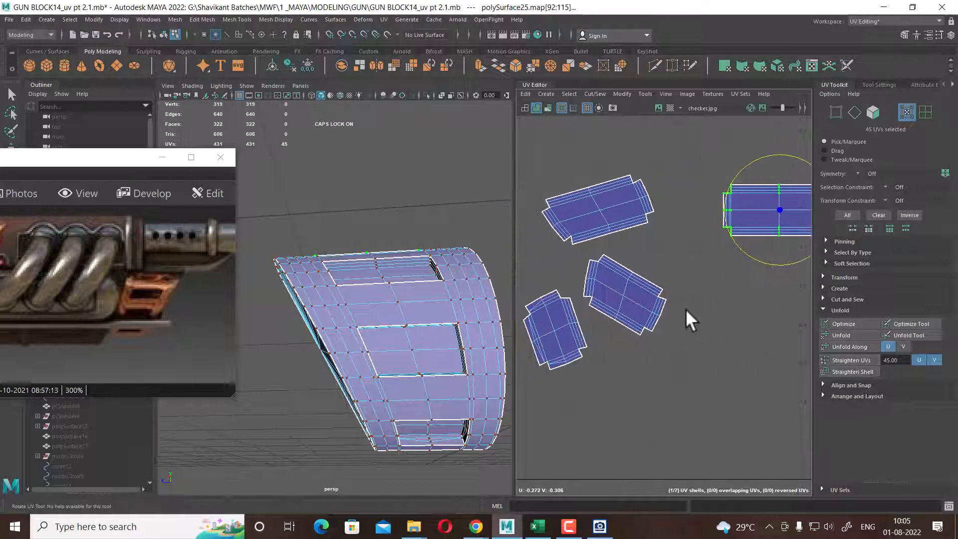
right_click_drag(682, 286, 744, 285)
left_click_drag(686, 283, 640, 321)
right_click_drag(647, 315, 717, 353, "ctrl")
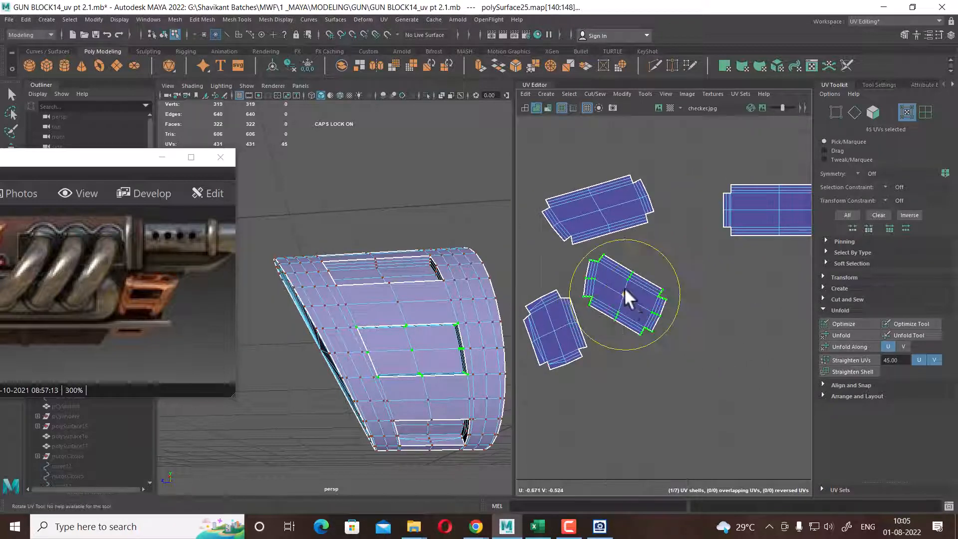
key("w")
left_click_drag(624, 295, 764, 310)
middle_click_drag(716, 294, 616, 305, "alt")
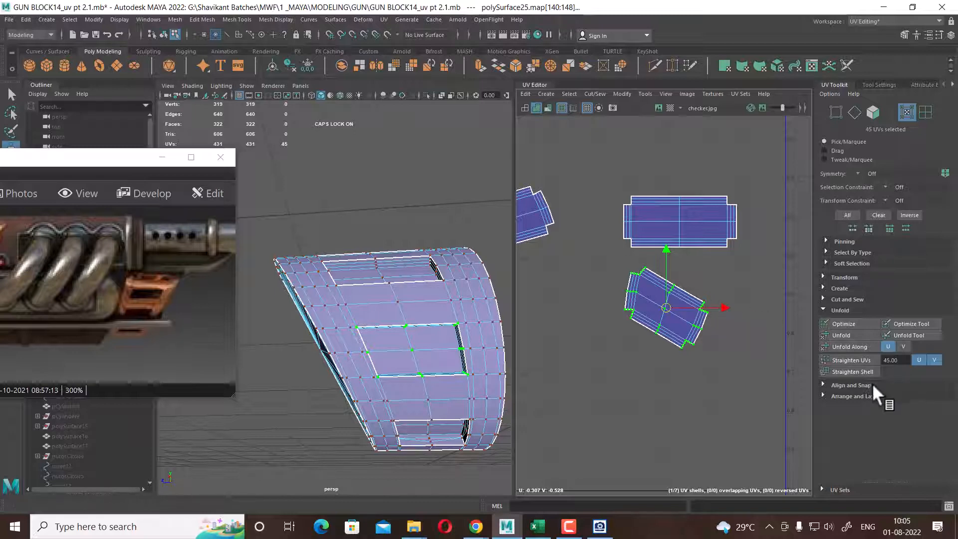
left_click(864, 370)
left_click(856, 359)
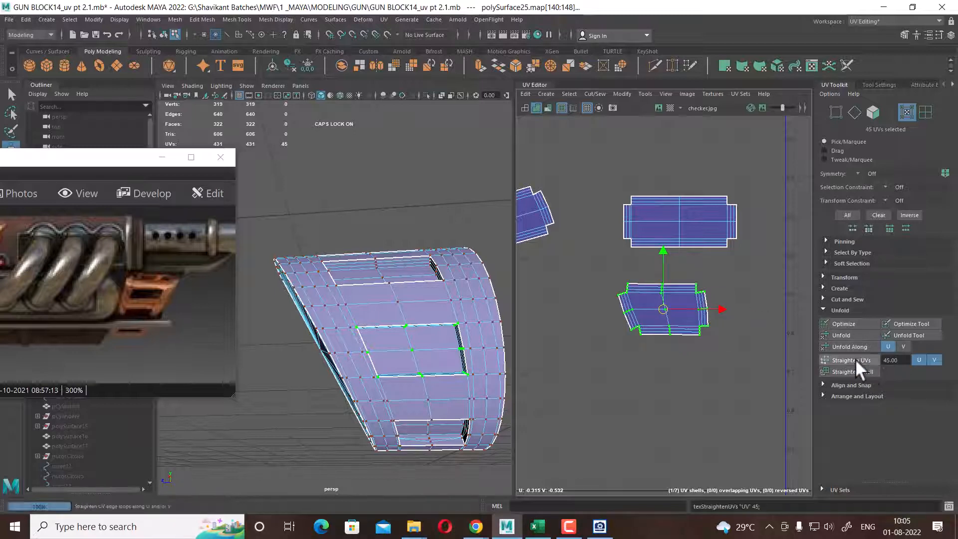
Straighten the remaining two recess shells so their grids align with the U and V axes
scroll(633, 320, "down", 2)
left_click_drag(677, 250, 559, 304)
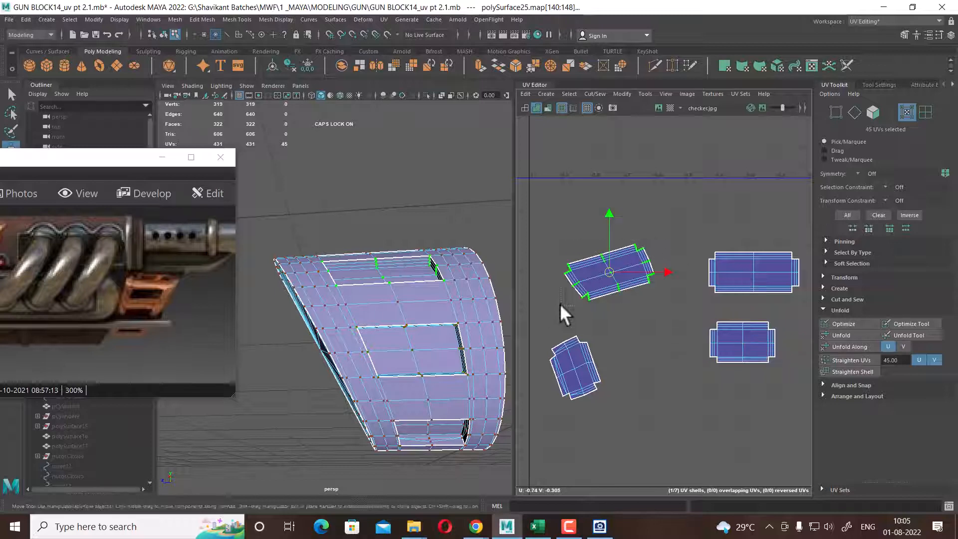
left_click(855, 369)
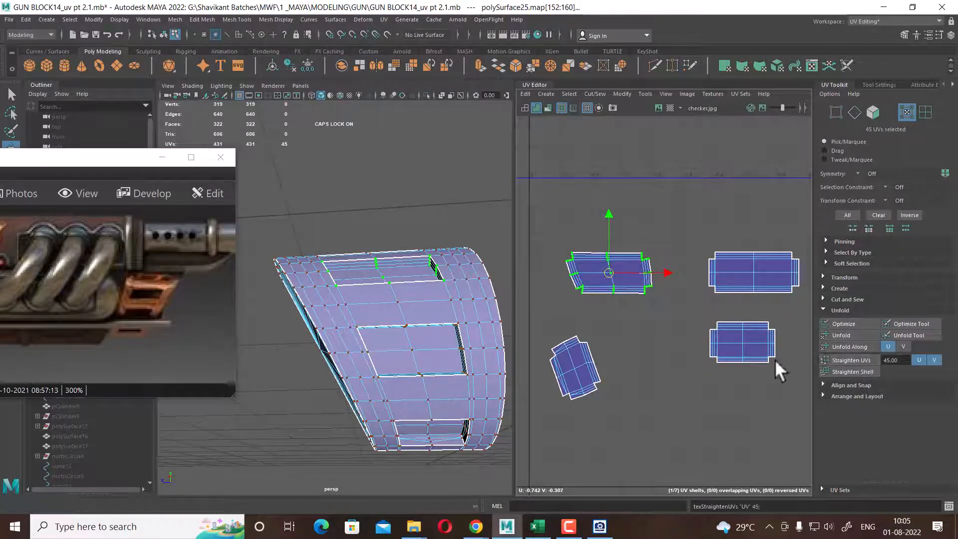
left_click_drag(637, 325, 545, 406)
left_click(859, 371)
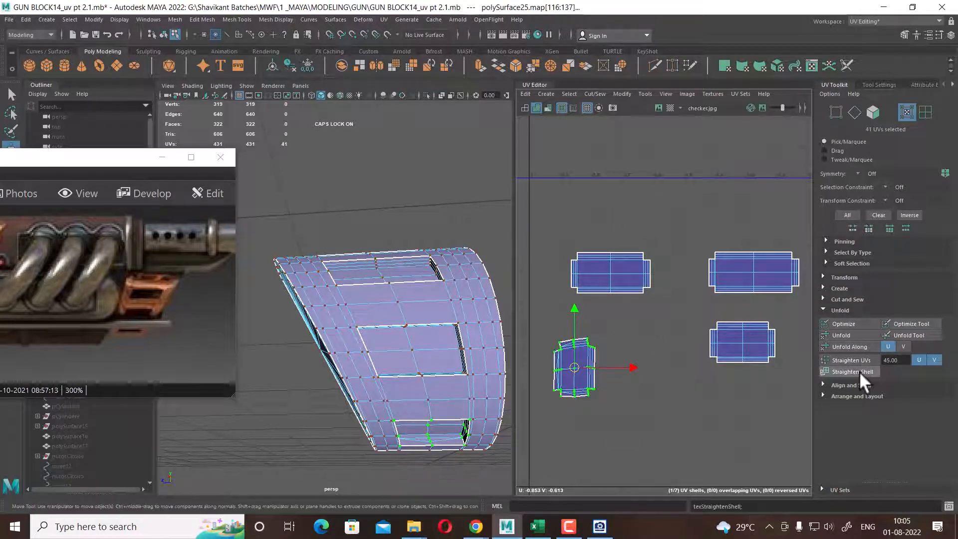
left_click(865, 359)
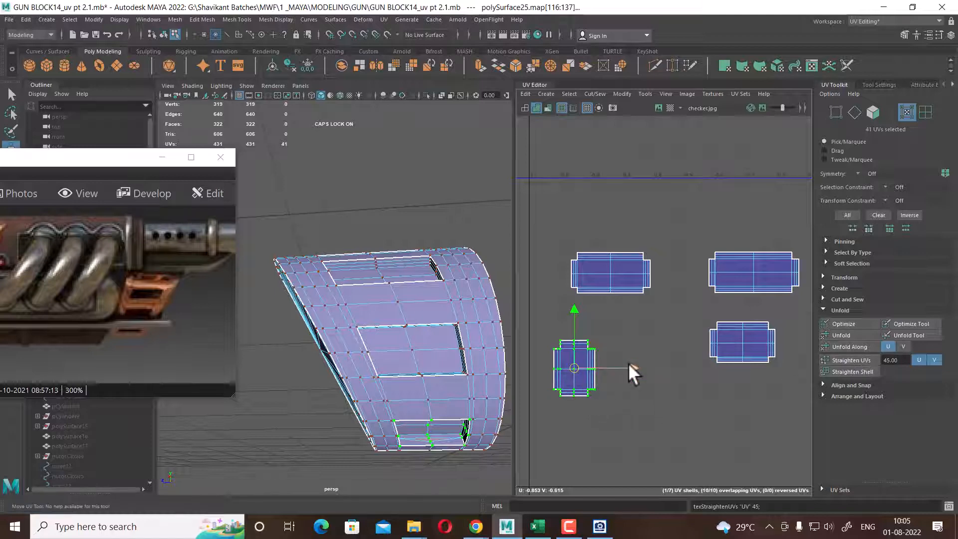
Rotate the smallest recess shell 90 degrees to horizontal and place it beneath the second shell
left_click(851, 276)
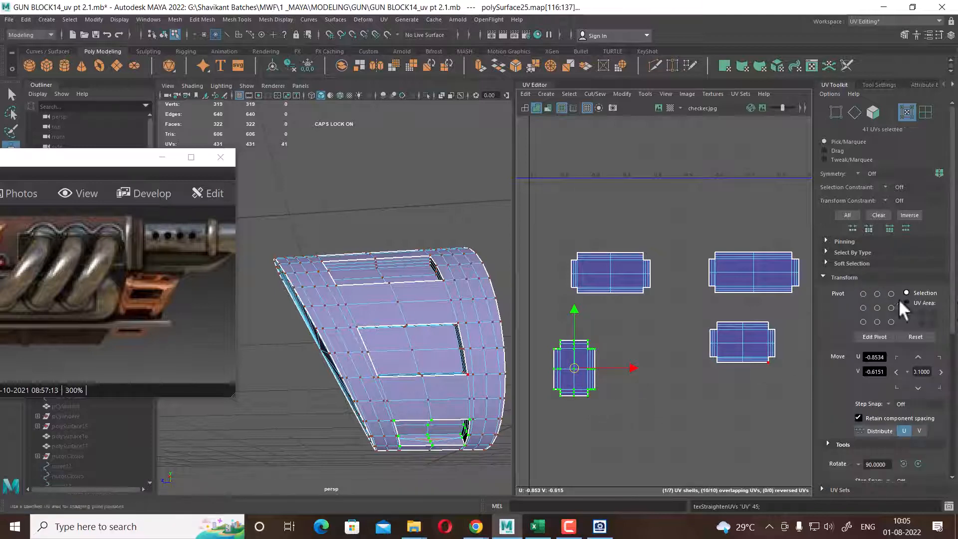
scroll(917, 400, "down", 3)
left_click(903, 314)
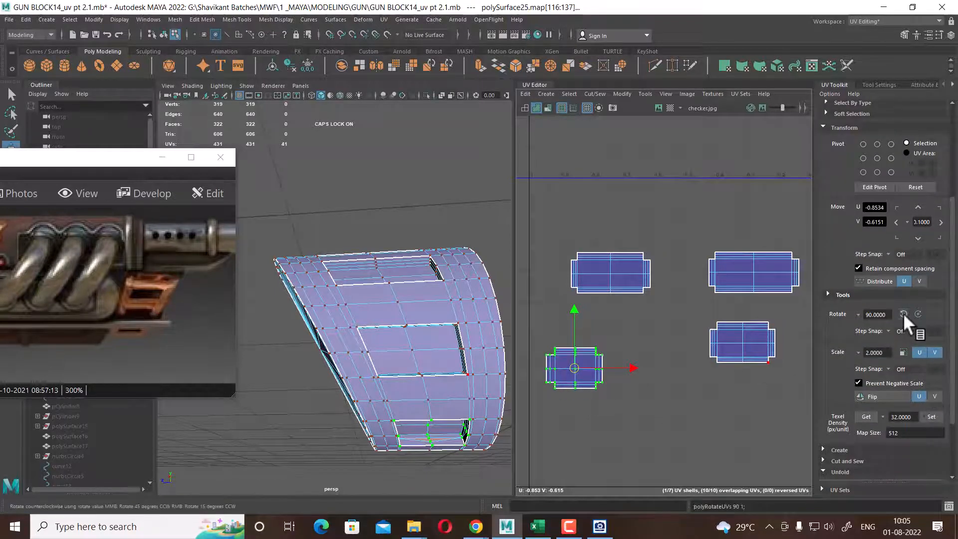
left_click_drag(567, 370, 737, 391)
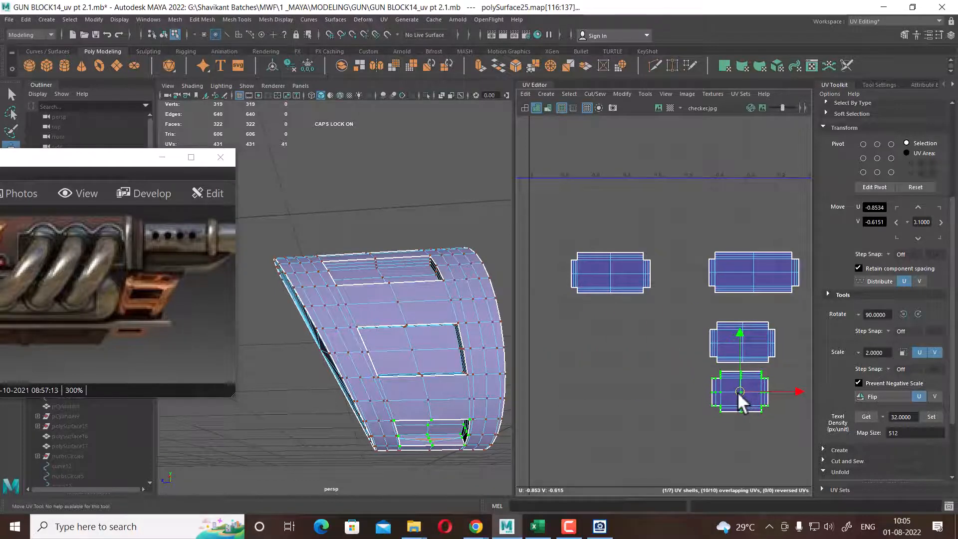
Place the last separate recess shell above the longest one and shift both to line up with the column
left_click_drag(661, 241, 556, 317)
left_click_drag(618, 271, 753, 224)
middle_click_drag(715, 262, 577, 316, "alt")
left_click_drag(607, 268, 610, 227)
left_click_drag(655, 315, 546, 349)
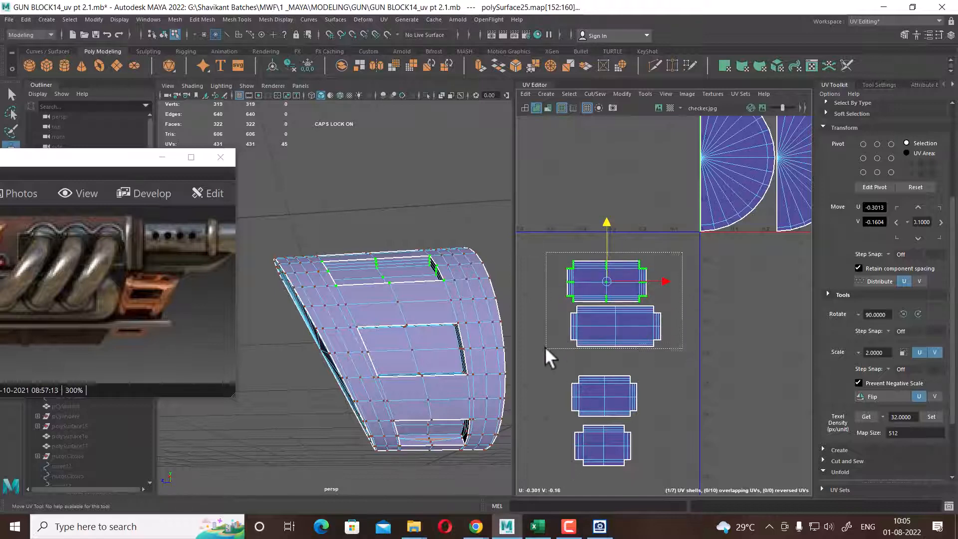
left_click_drag(669, 303, 663, 302)
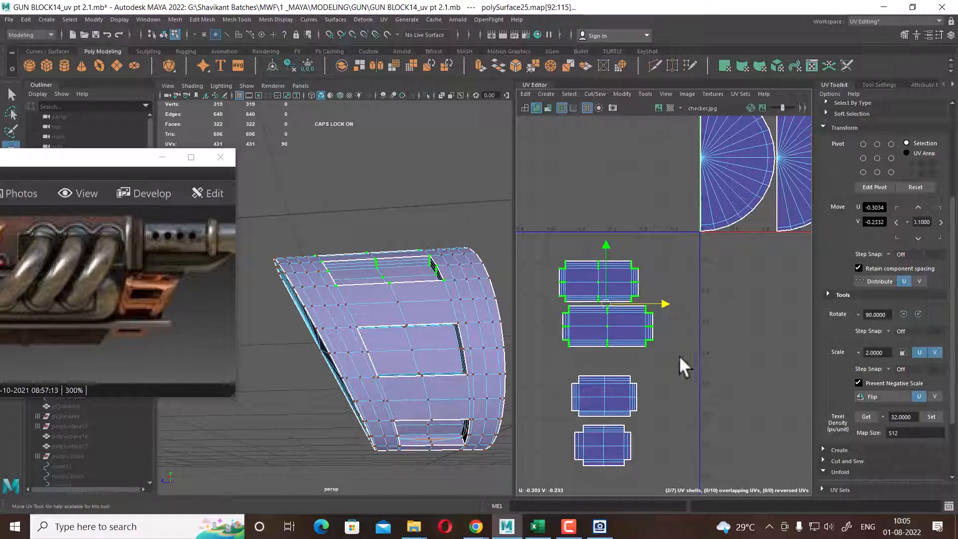
Move the two smaller recess shells up together to close the gap in the column
left_click_drag(679, 356, 560, 488)
middle_click_drag(635, 399, 674, 321, "alt")
scroll(673, 320, "up", 2)
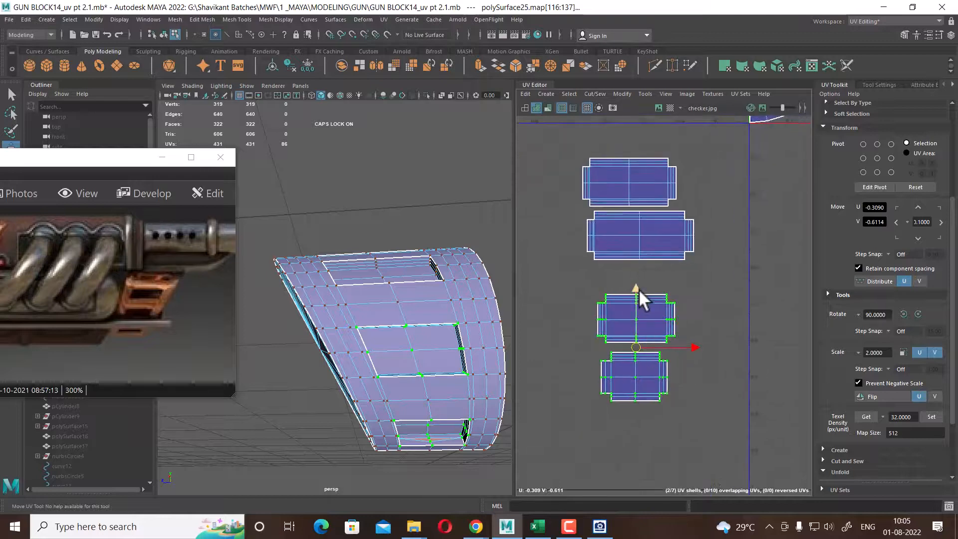
left_click_drag(638, 288, 639, 260)
left_click(683, 287)
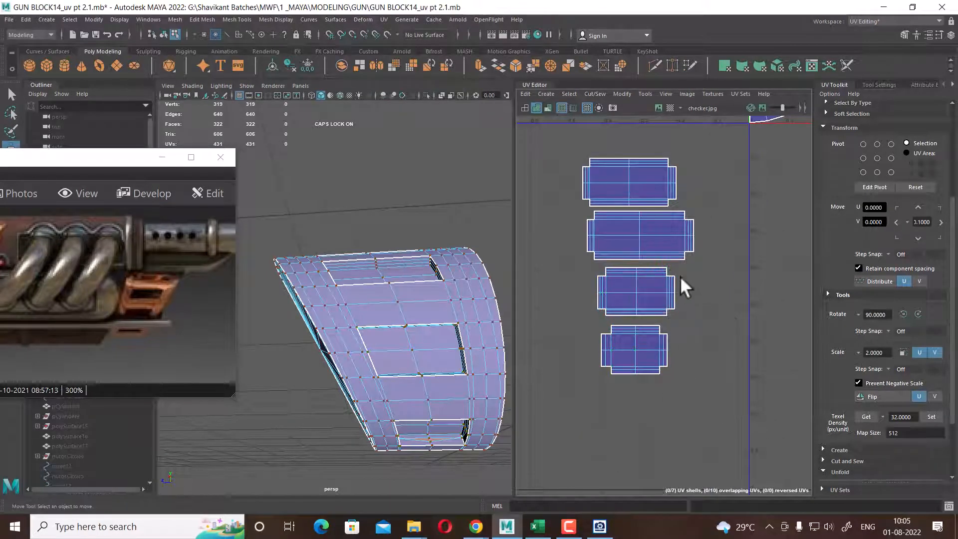
Select all four recess shells and move them up, clear of the UV tile below
middle_click_drag(698, 261, 636, 346, "alt")
scroll(701, 308, "down", 5)
scroll(636, 346, "down", 1)
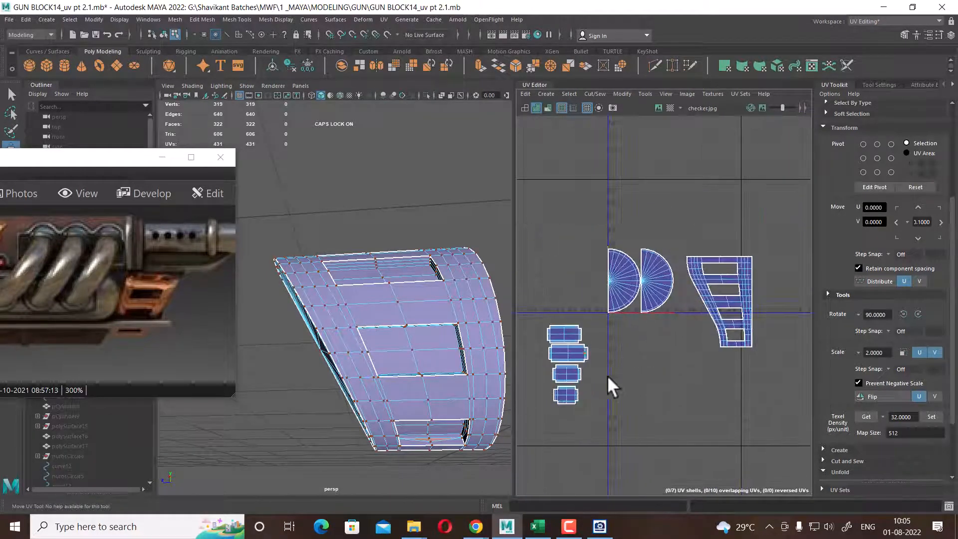
left_click_drag(594, 327, 571, 414)
middle_click_drag(567, 361, 648, 363, "alt")
left_click_drag(633, 354, 583, 231)
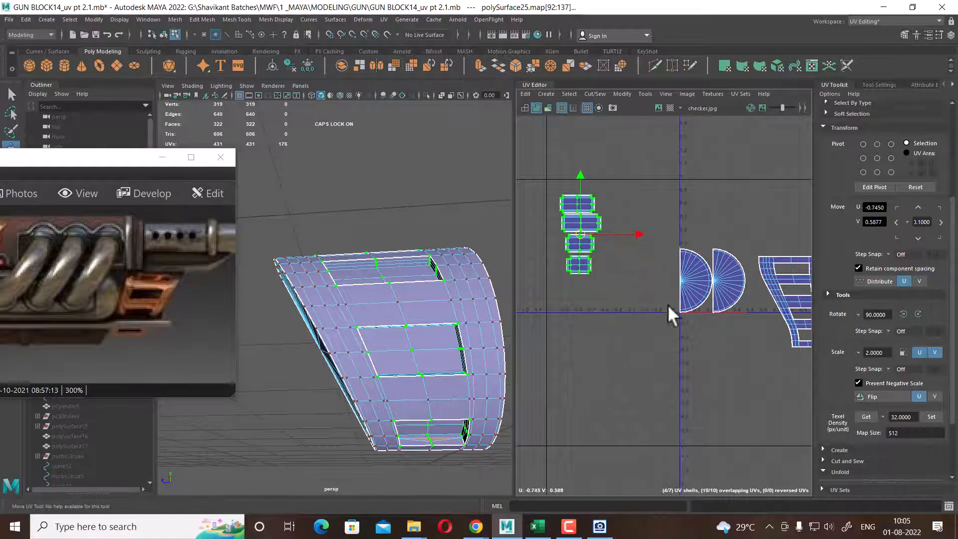
Select the two half-circle shells and the windowed body shell as whole shells and move them into the lower UV tile
scroll(674, 325, "down", 2)
left_click_drag(665, 228, 785, 350)
left_click_drag(732, 304, 626, 365)
key("ctrl+z")
right_click_drag(663, 341, 694, 353, "ctrl")
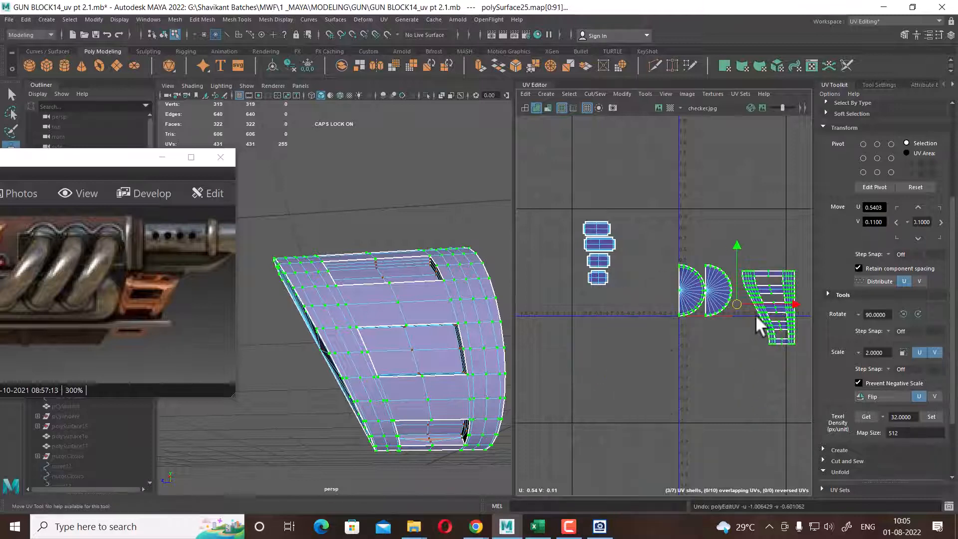
left_click_drag(737, 306, 622, 368)
Fine-tune the three shells' horizontal and vertical position so the windowed body shell sits inside the tile's corner
scroll(620, 360, "up", 2)
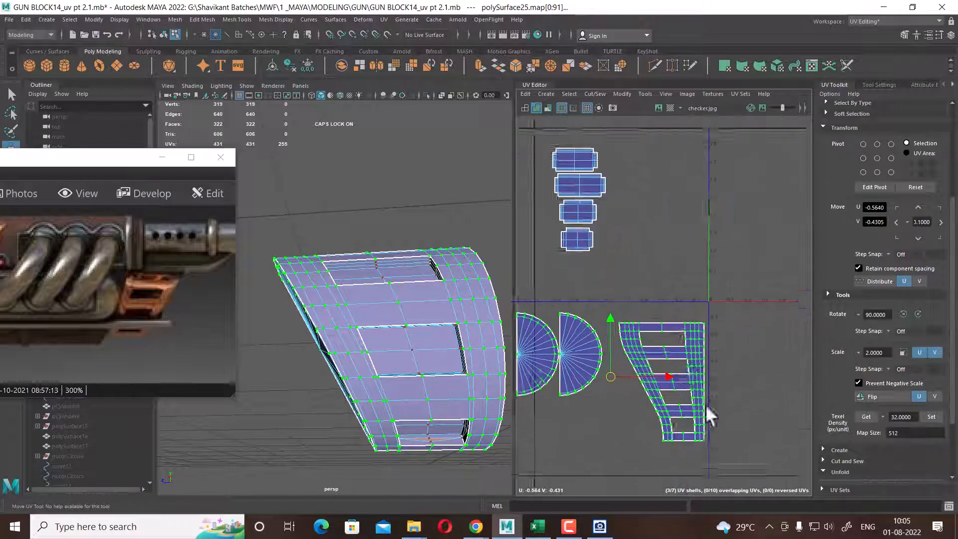
middle_click_drag(705, 405, 707, 367, "alt")
scroll(707, 368, "up", 2)
left_click_drag(636, 349, 636, 349)
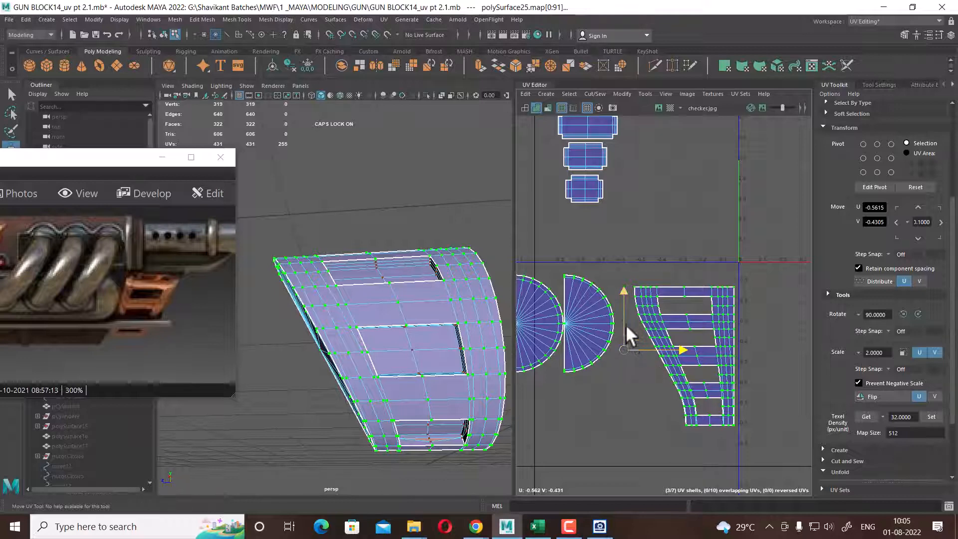
left_click_drag(624, 290, 628, 272)
middle_click_drag(663, 344, 737, 333, "alt")
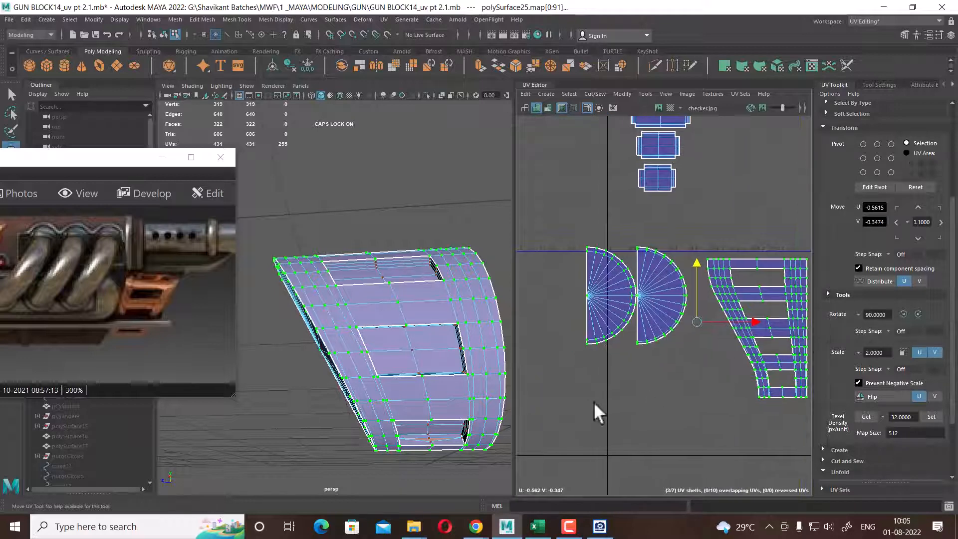
Select the outer half-circle shell and move it directly beneath the other half-circle shell
left_click_drag(424, 378, 509, 366, "alt")
scroll(650, 279, "up", 1)
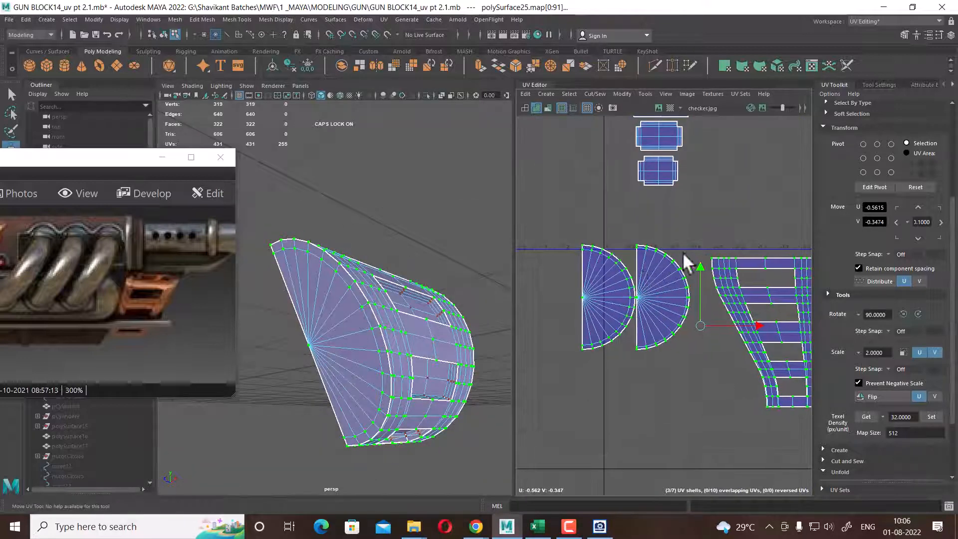
left_click(596, 279)
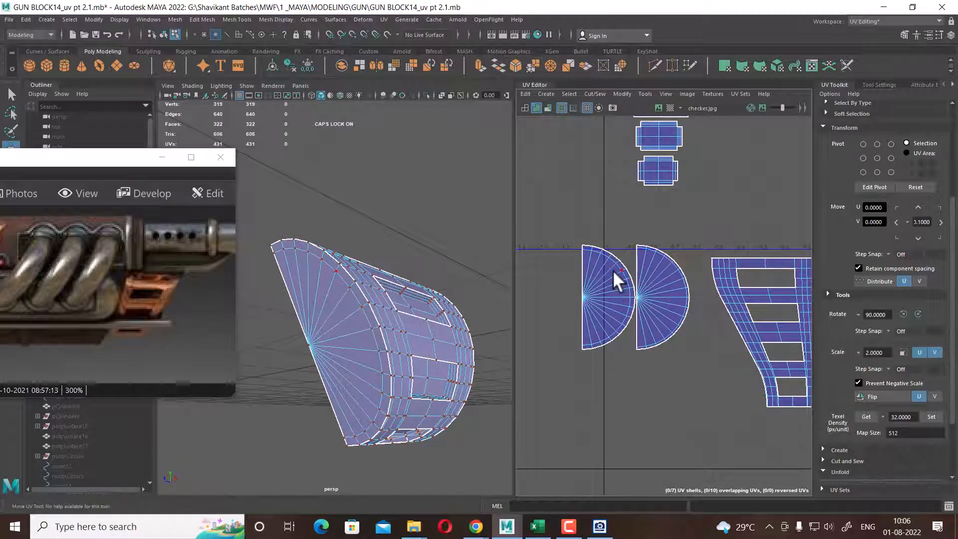
left_click(612, 271)
right_click_drag(598, 277, 653, 312, "ctrl")
left_click_drag(610, 296, 667, 405)
middle_click_drag(700, 244, 669, 347, "alt")
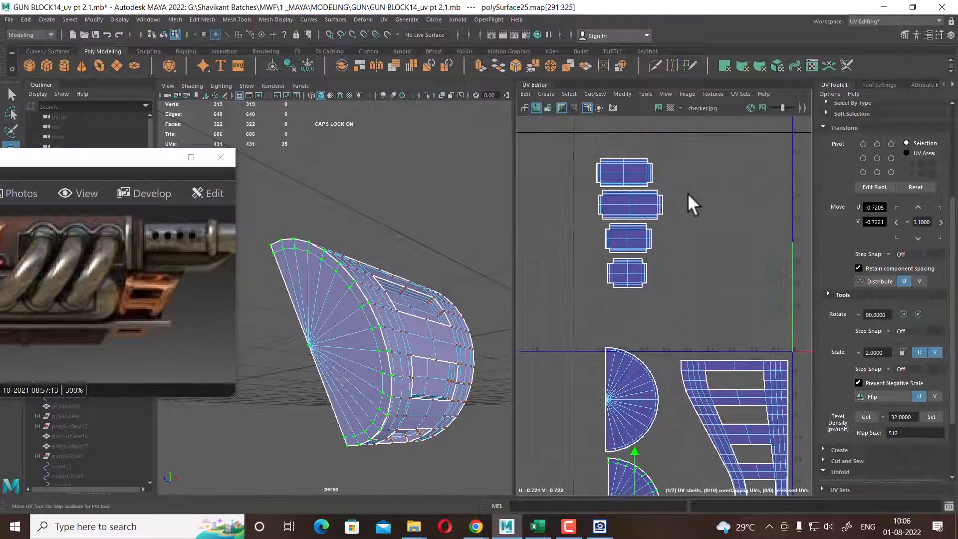
Move the four recess shells into the space between the half-circle shells and the windowed body shell
left_click_drag(694, 142, 599, 298)
left_click_drag(657, 240, 703, 434)
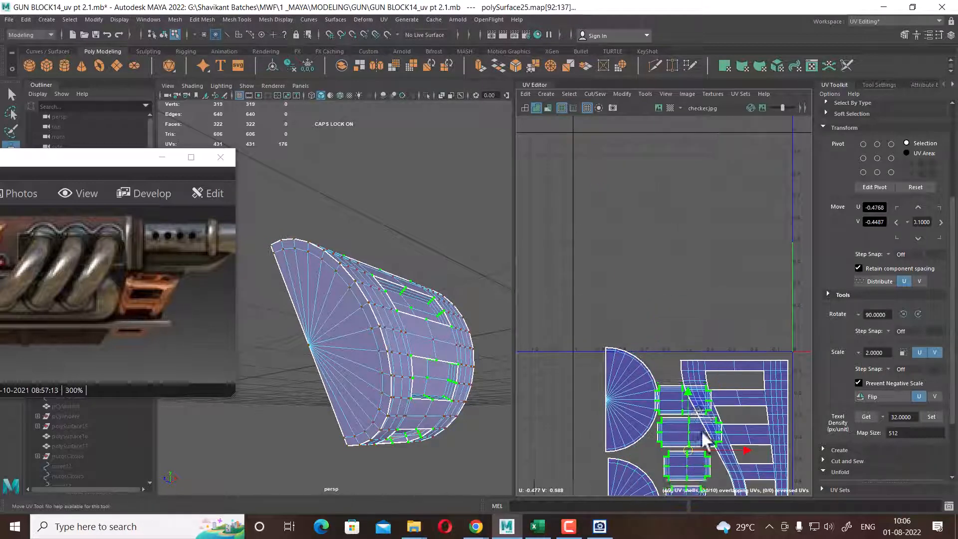
middle_click_drag(704, 439, 647, 348, "alt")
left_click_drag(648, 306, 658, 367)
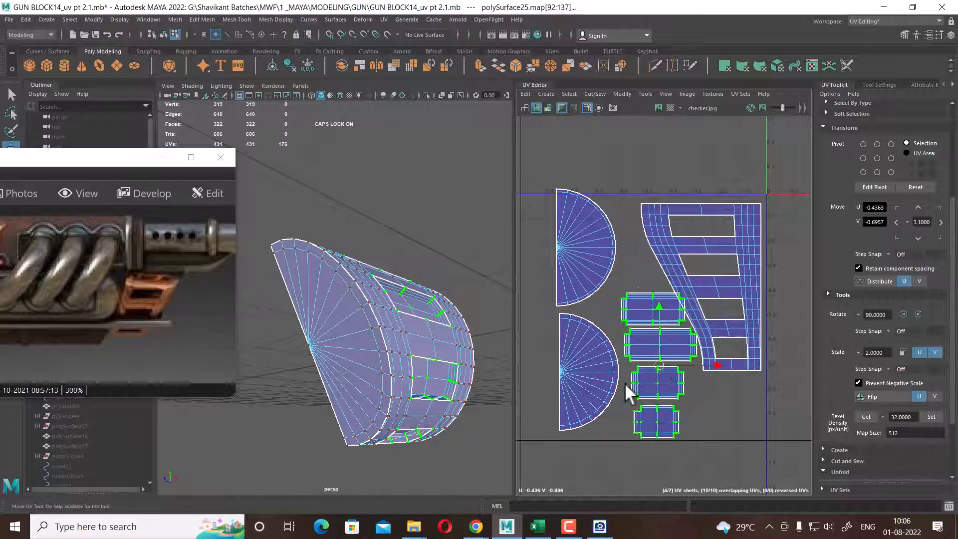
middle_click_drag(624, 383, 697, 370, "alt")
Select both half-circle shells and shift them towards the outer edge and down to fit inside the UV tile
left_click_drag(600, 246, 658, 323)
right_click_drag(631, 316, 644, 309, "ctrl")
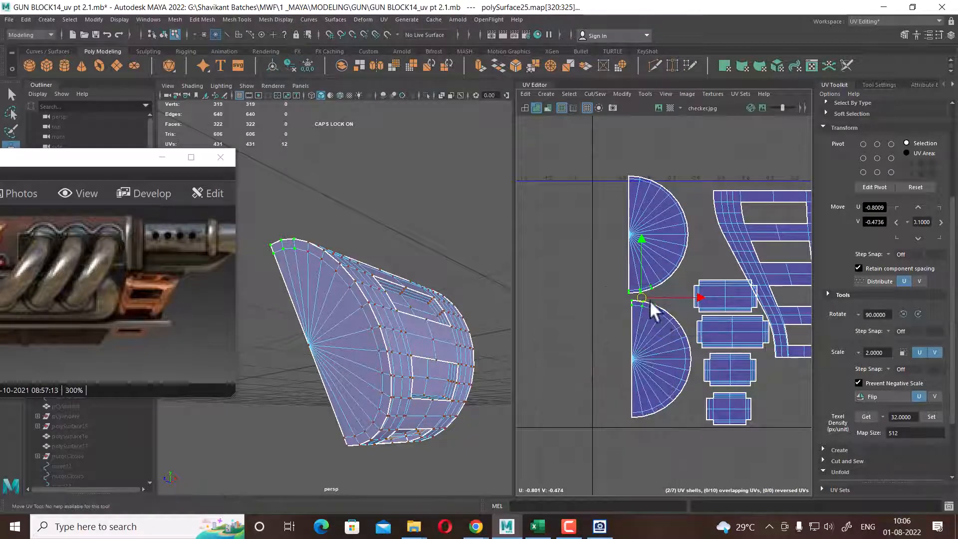
left_click_drag(696, 297, 682, 297)
key("ctrl+z")
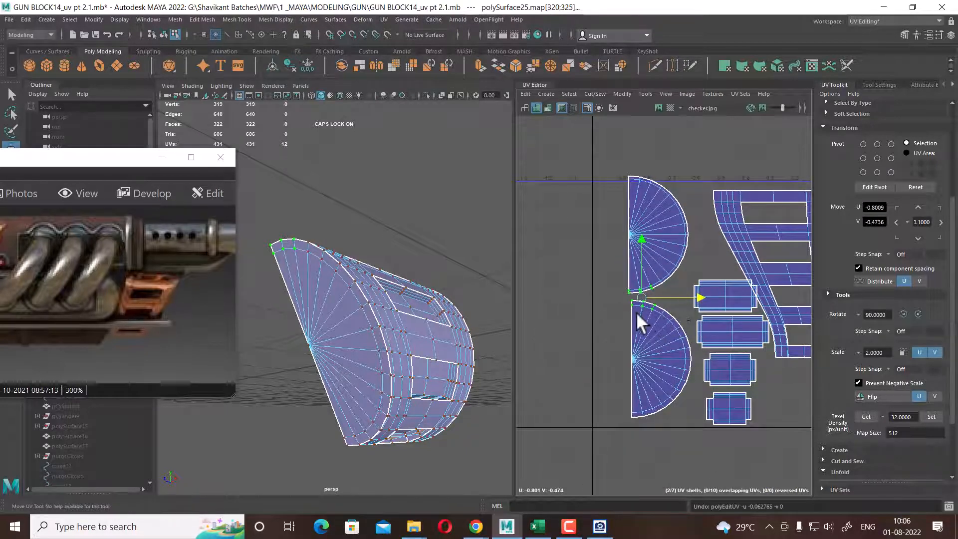
right_click_drag(637, 313, 693, 342, "ctrl")
left_click_drag(715, 299, 690, 298)
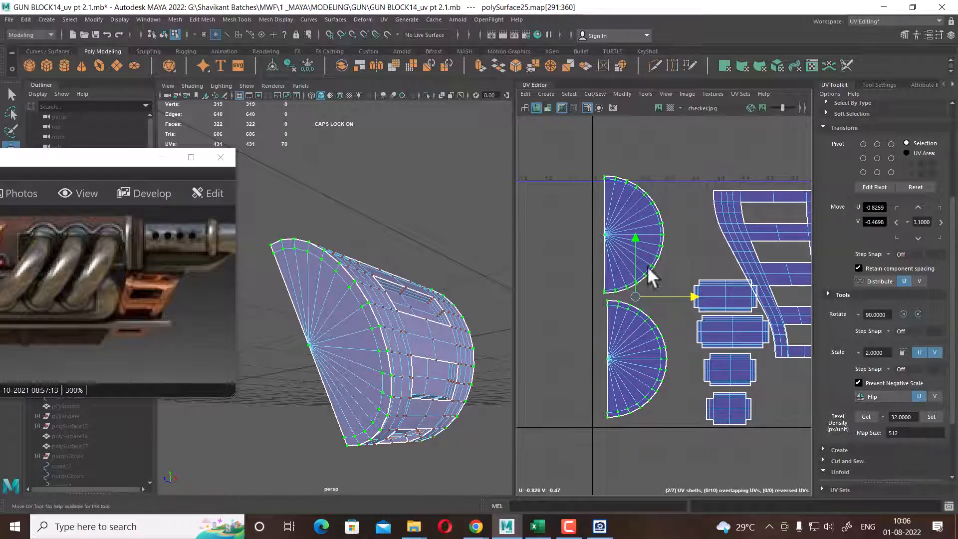
left_click_drag(635, 237, 635, 246)
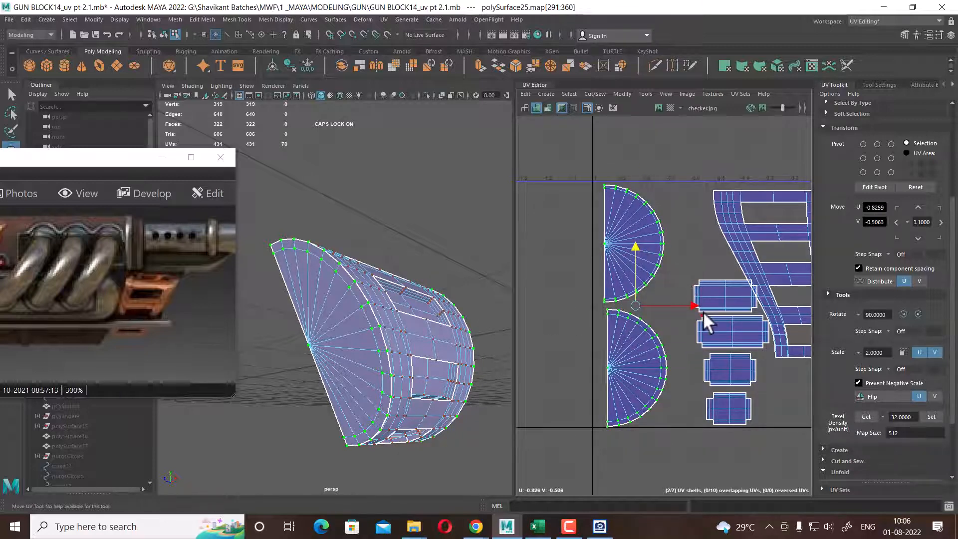
Select the four recess shells and shift them slightly towards the half-circles and up to even the spacing
left_click_drag(690, 280, 718, 424)
right_click_drag(704, 351, 800, 358, "ctrl")
left_click_drag(792, 349, 777, 349)
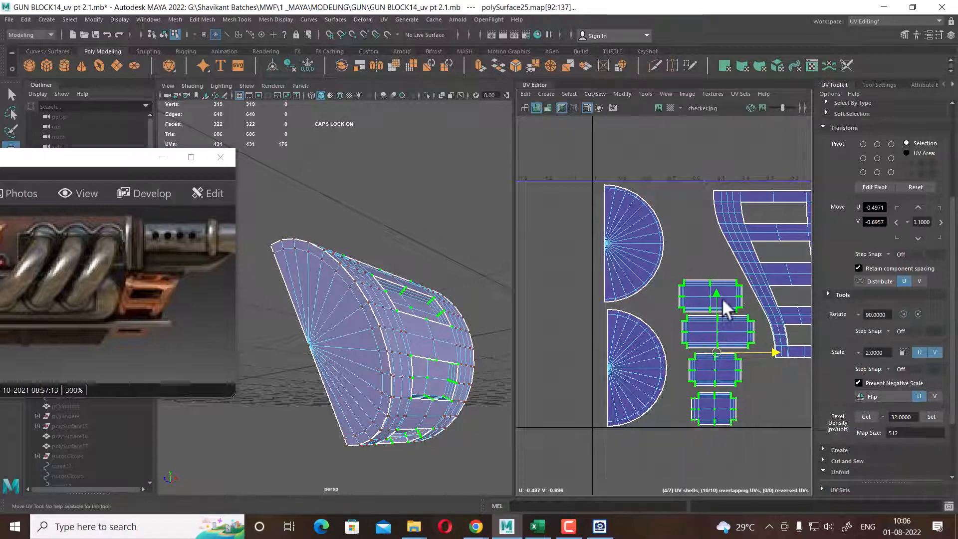
scroll(732, 330, "down", 2)
middle_click_drag(731, 330, 698, 376, "alt")
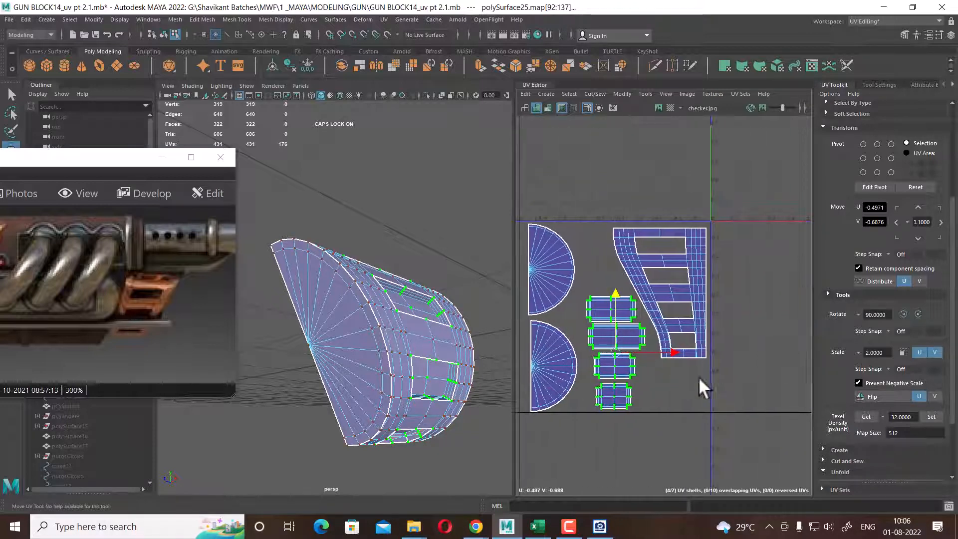
Return to object mode and display the half-cylinder part with its checker texture to inspect the pattern
right_click_drag(418, 241, 480, 205)
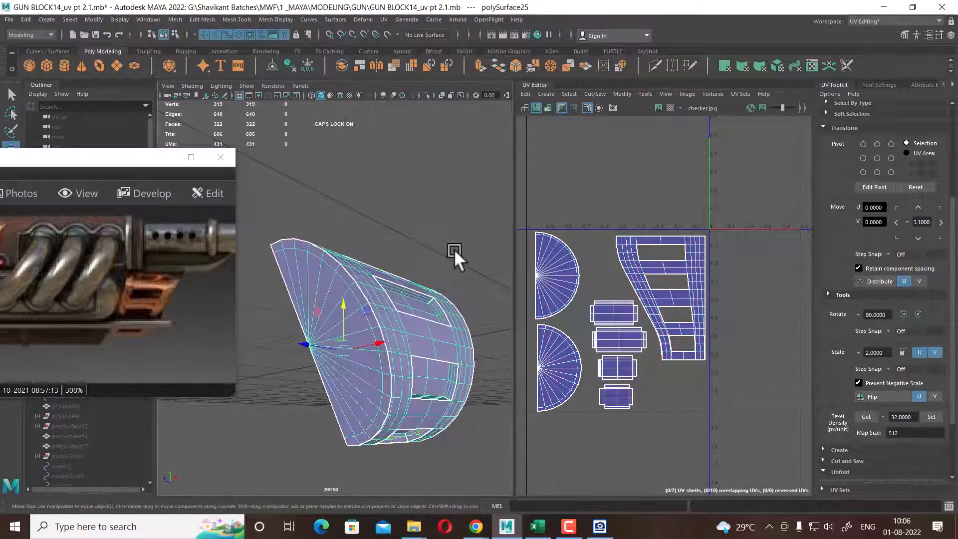
key("6")
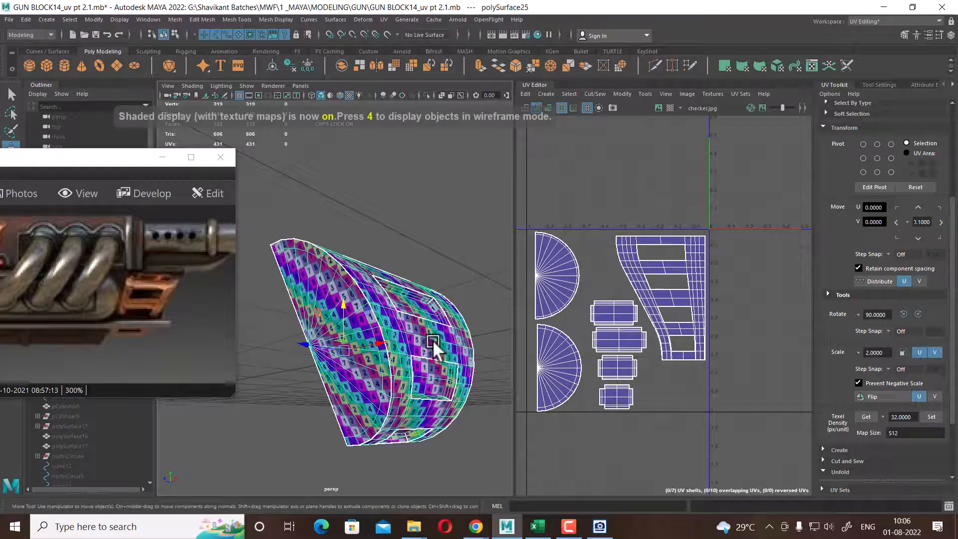
left_click_drag(432, 339, 363, 362, "alt")
Exit isolation to show the whole gun and select the cylinder beneath the curved pipes
scroll(394, 408, "down", 5)
left_click(402, 415)
key("ctrl+1")
left_click(367, 325)
left_click(388, 353)
scroll(364, 361, "down", 4)
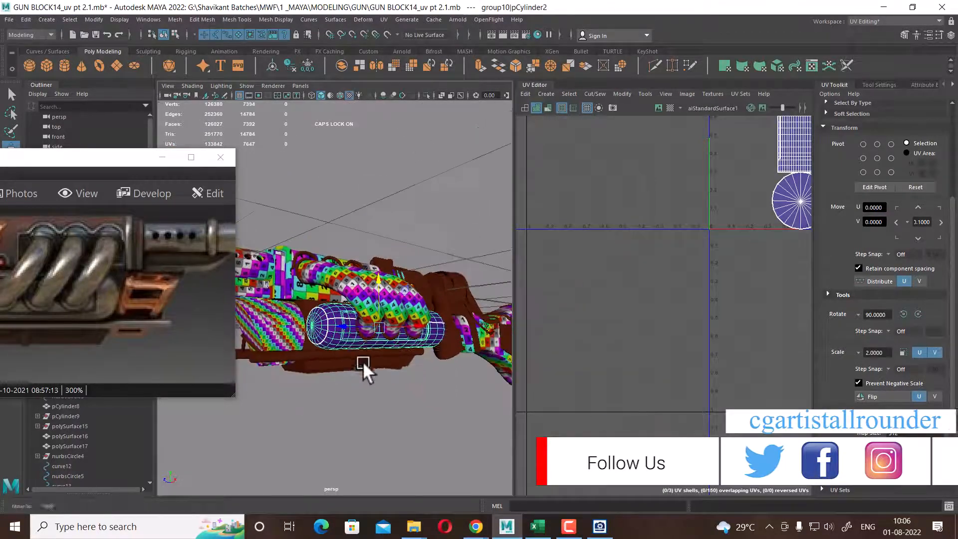
Hide everything except the selected cylinder so it can be worked on alone
key("alt+h")
left_click_drag(427, 387, 373, 396, "alt")
scroll(435, 394, "up", 2)
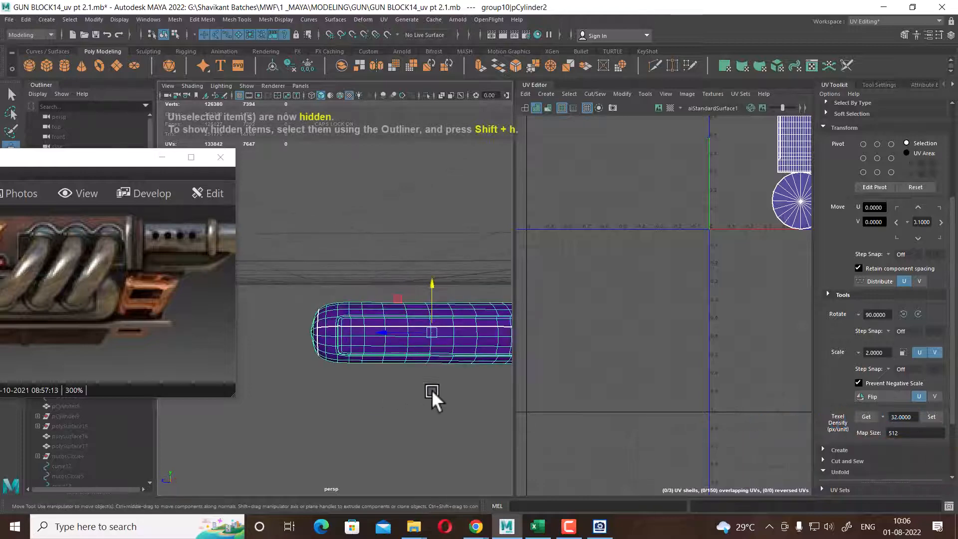
left_click_drag(432, 390, 430, 423, "alt")
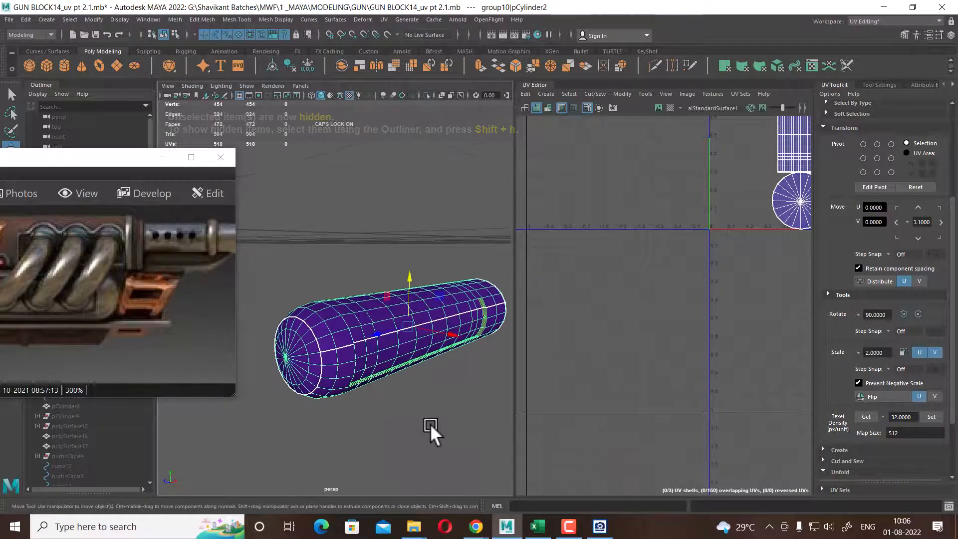
Apply a cylindrical UV projection to the isolated cylinder from the cylindrical mapping options
left_click(385, 19)
left_click(438, 74)
left_click_drag(447, 390, 402, 368, "alt")
left_click(383, 19)
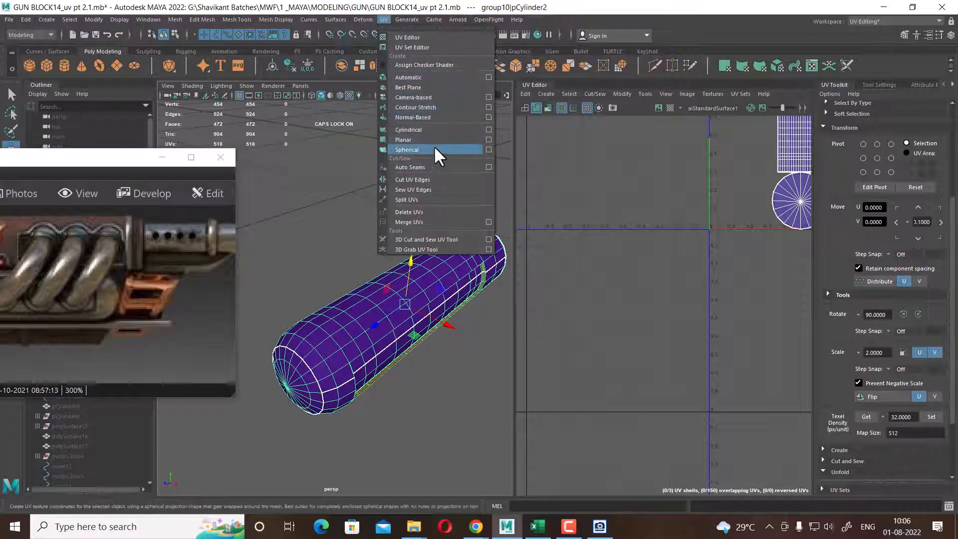
left_click(489, 129)
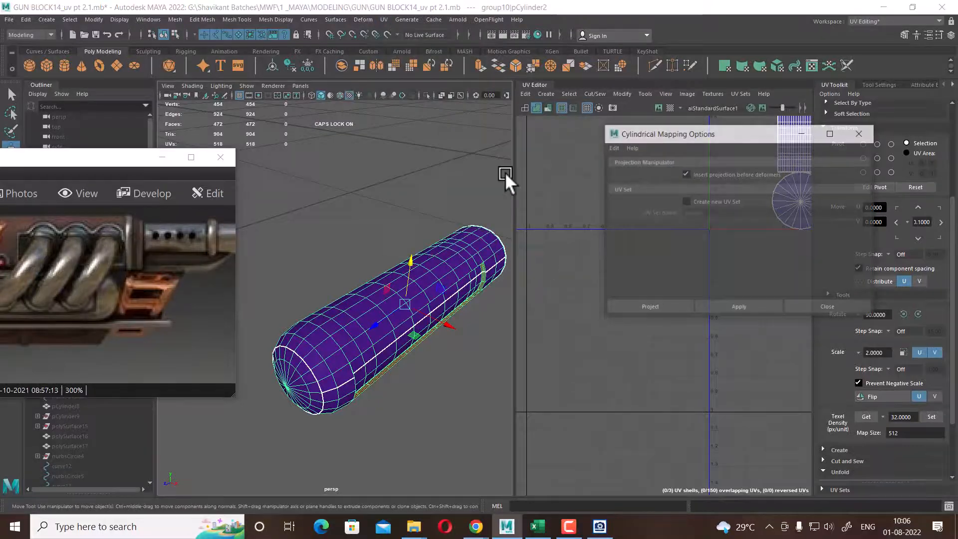
left_click(738, 307)
Activate the rotation rings on the cylindrical projection's manipulator
scroll(330, 374, "down", 5)
scroll(348, 392, "up", 3)
left_click_drag(367, 405, 405, 415, "alt")
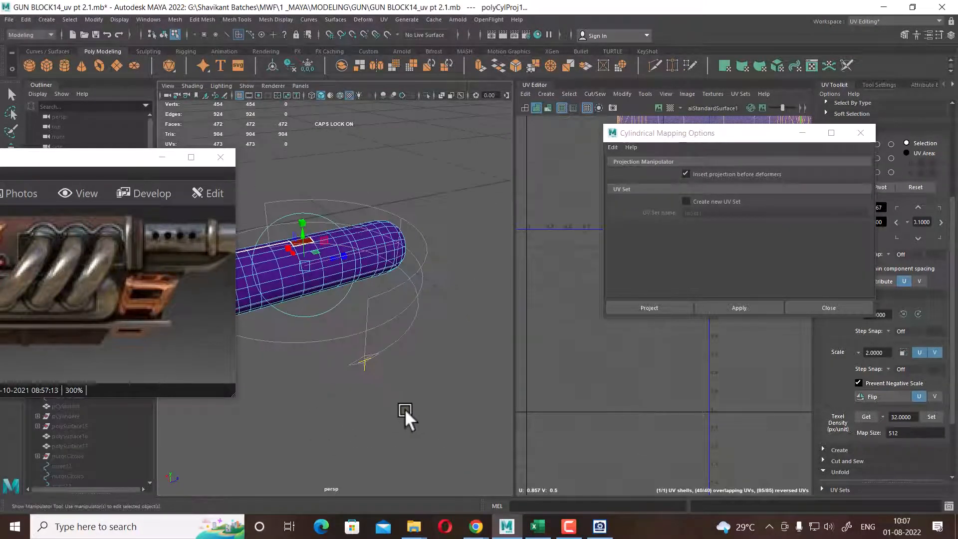
left_click(368, 367)
left_click_drag(375, 336, 388, 343, "alt")
right_click_drag(388, 343, 377, 343, "alt")
left_click_drag(361, 319, 102, 408)
middle_click_drag(402, 354, 511, 354, "alt")
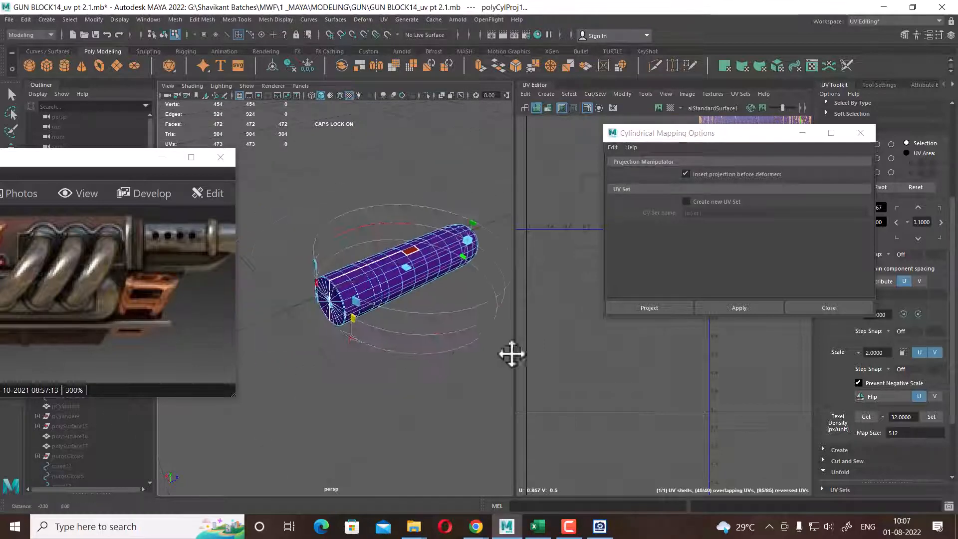
left_click_drag(259, 309, 361, 294, "alt")
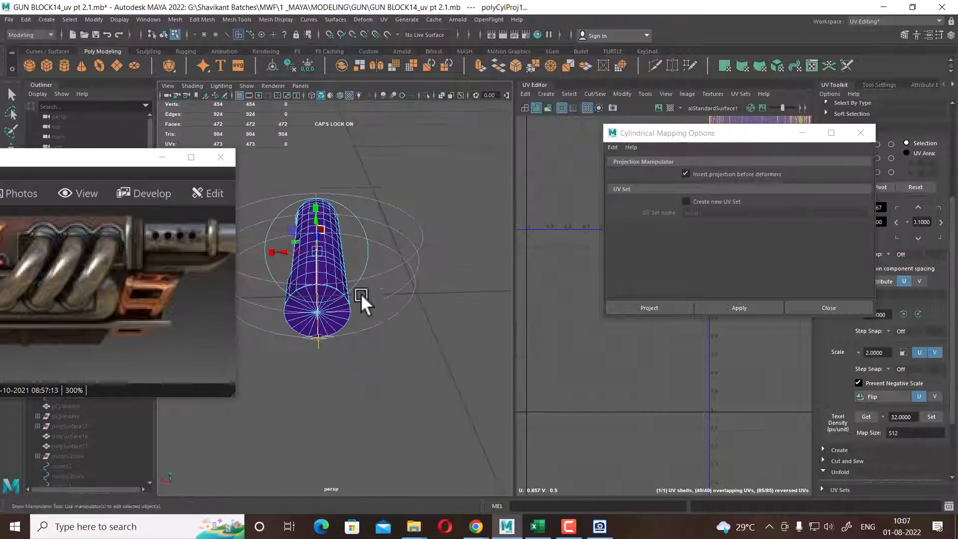
left_click(355, 214)
left_click_drag(359, 228, 367, 279, "alt")
In the left orthographic view, rotate the projection about -90 degrees around X to follow the cylinder's length, and return to perspective
key("space")
middle_click_drag(424, 322, 495, 289, "alt")
right_click_drag(495, 289, 389, 331, "alt")
left_click(351, 280)
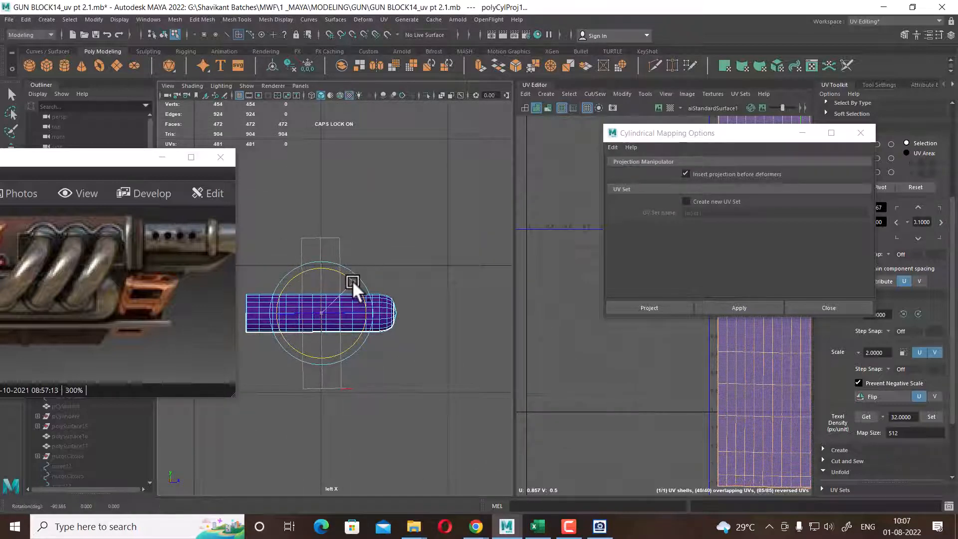
left_click_drag(352, 279, 352, 281)
key("space")
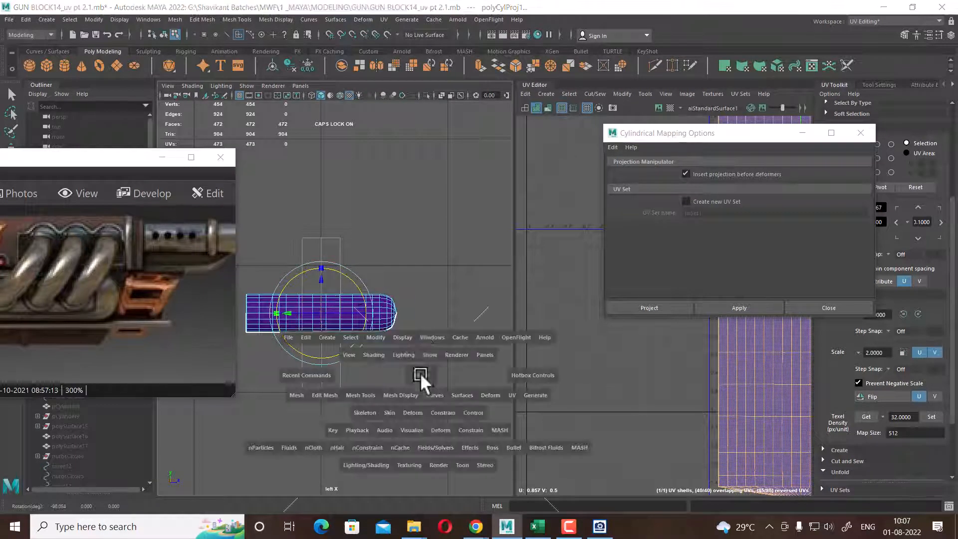
left_click_drag(421, 373, 453, 319)
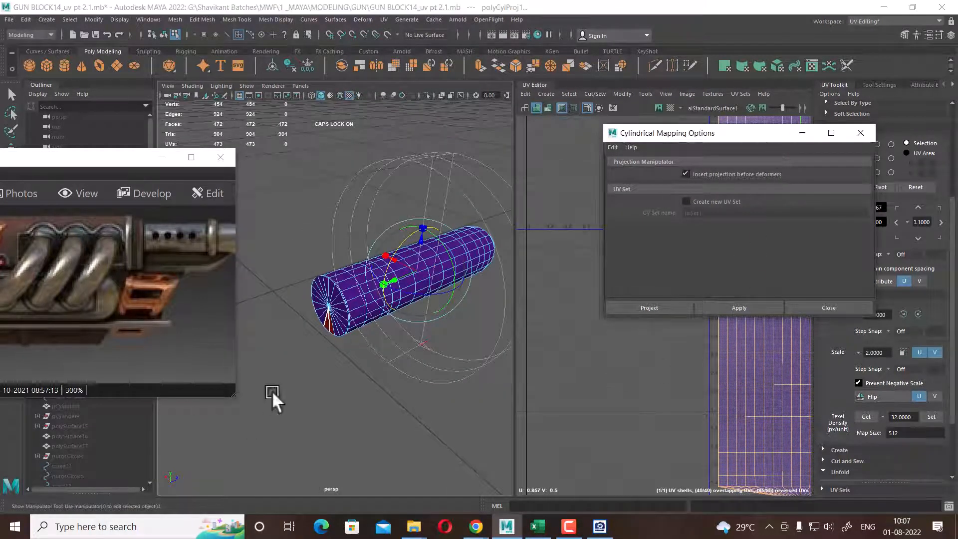
Bring the projected UV layout into view and close the cylindrical mapping options
left_click_drag(777, 137, 344, 436)
scroll(797, 310, "down", 3)
middle_click_drag(797, 310, 707, 293, "alt")
scroll(649, 292, "down", 2)
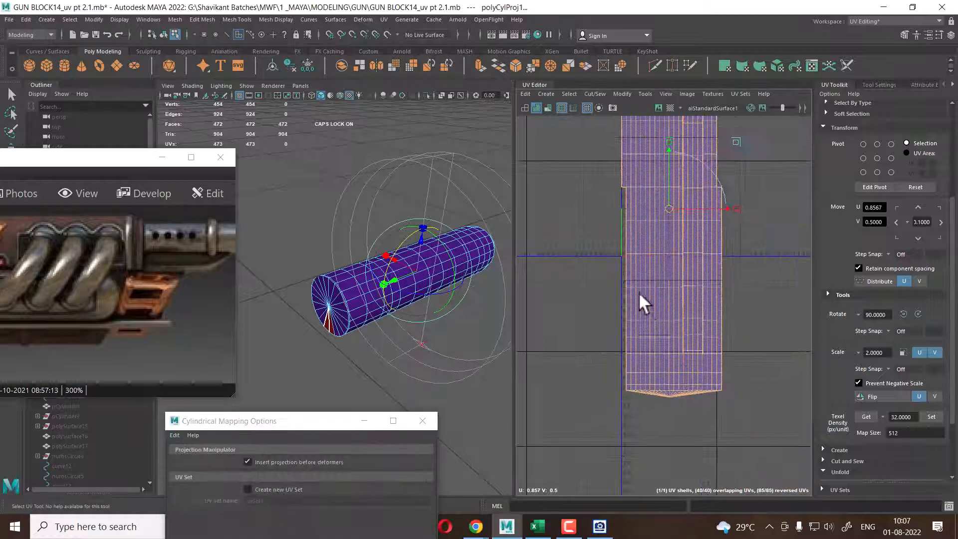
scroll(598, 304, "up", 1)
left_click(422, 421)
scroll(374, 381, "up", 3)
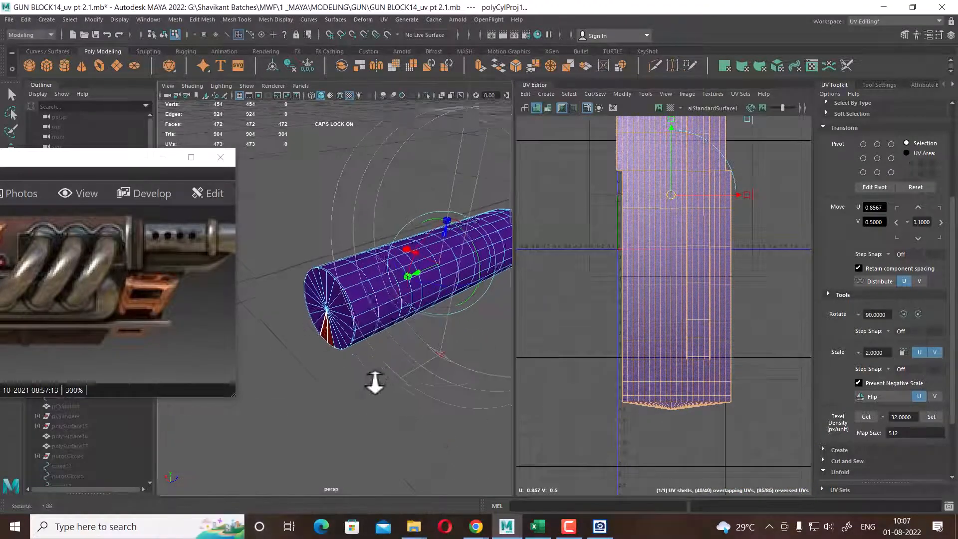
Return to object mode and assign the existing checker material to the cylinder
right_click_drag(361, 286, 399, 245)
left_click_drag(419, 360, 418, 392, "alt")
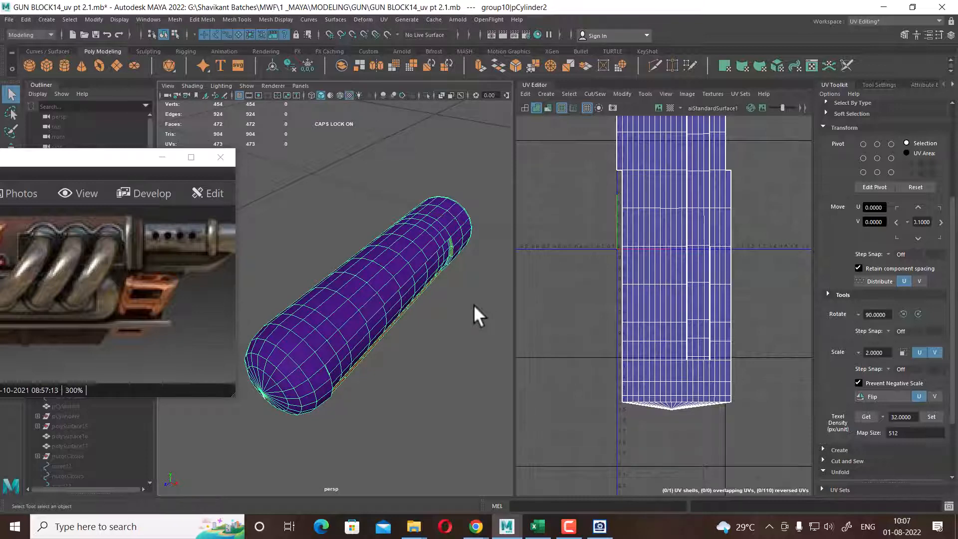
right_click_drag(383, 242, 533, 143)
left_click(349, 378)
left_click(335, 318)
right_click_drag(336, 241, 414, 484)
left_click_drag(459, 370, 391, 344, "alt")
right_click_drag(390, 351, 452, 458, "alt")
scroll(654, 283, "down", 4)
Select all of the cylinder's UVs and scale them down in V until the checker squares look evenly proportioned
right_click_drag(700, 282, 779, 166)
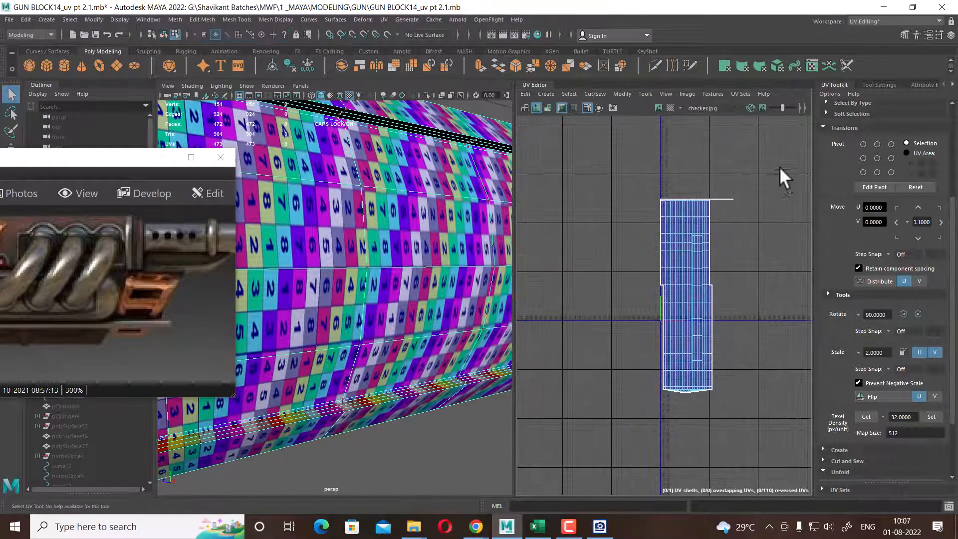
left_click_drag(779, 166, 615, 450)
scroll(389, 364, "down", 5)
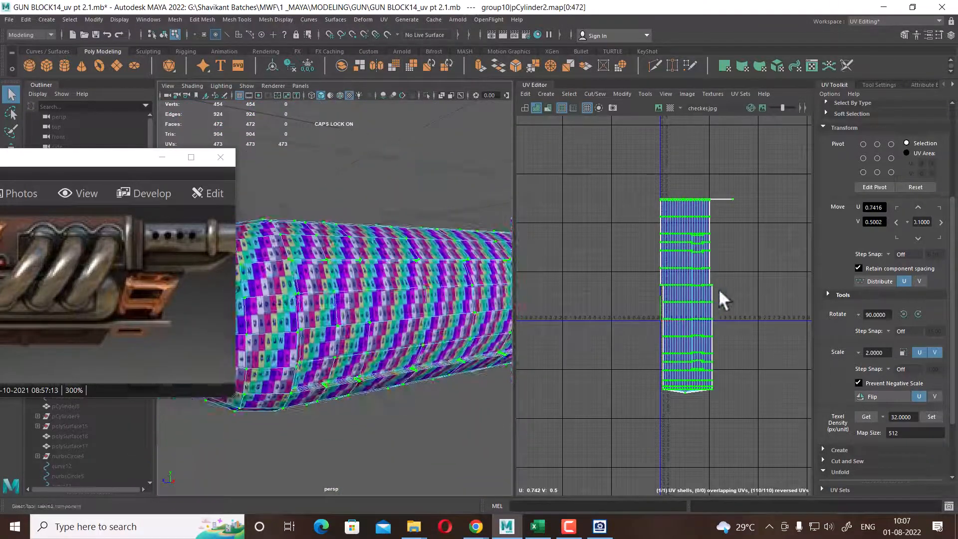
key("r")
left_click_drag(693, 241, 692, 267)
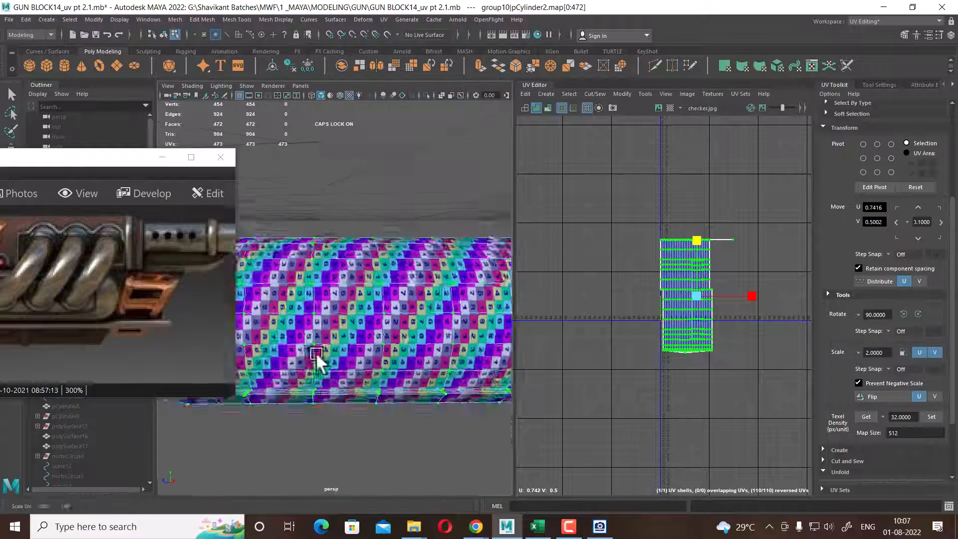
scroll(317, 359, "up", 4)
scroll(692, 276, "up", 3)
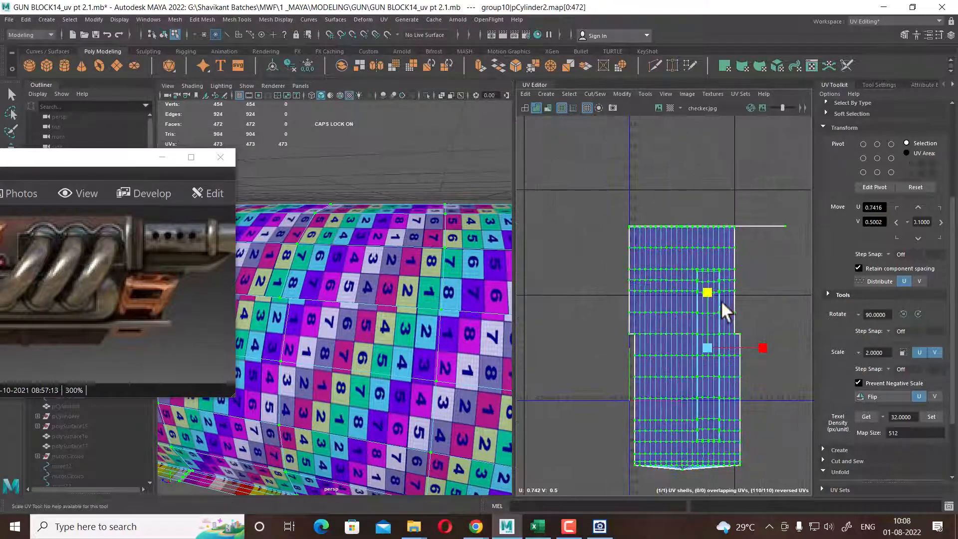
left_click_drag(707, 292, 706, 309)
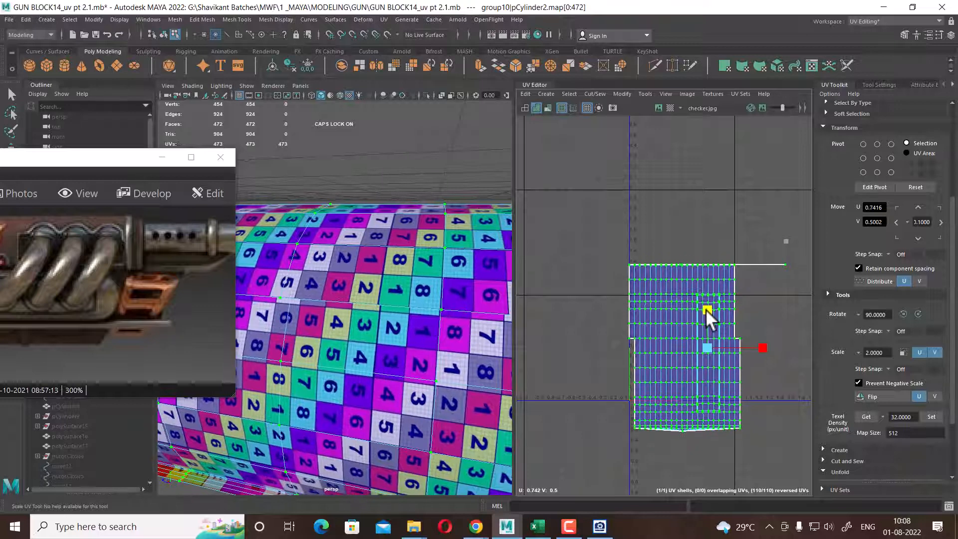
Examine the cylinder and its recess in textured, wireframe and plain shaded display
scroll(443, 400, "down", 8)
left_click_drag(355, 376, 418, 385, "alt")
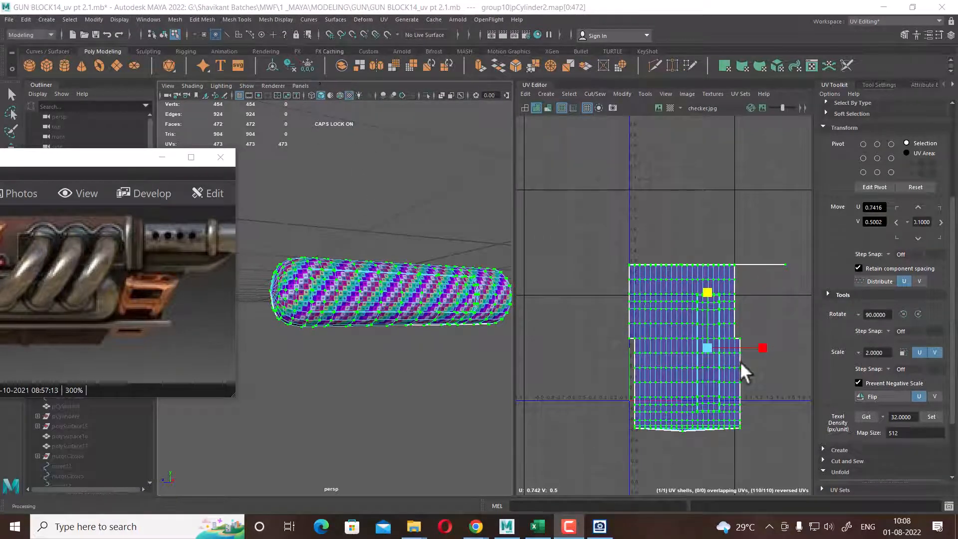
scroll(769, 329, "up", 3)
middle_click_drag(779, 322, 808, 265, "alt")
left_click_drag(324, 298, 333, 356, "alt")
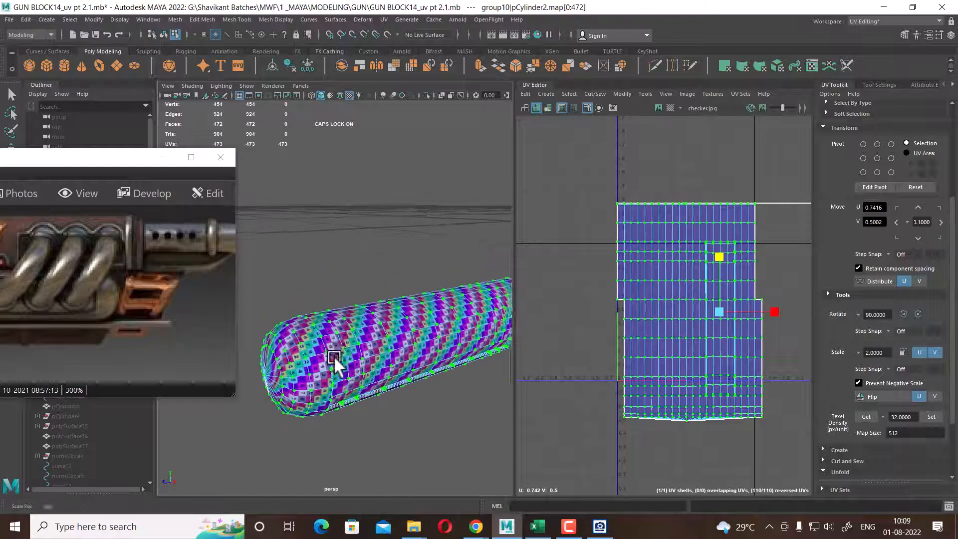
key("6")
key("4")
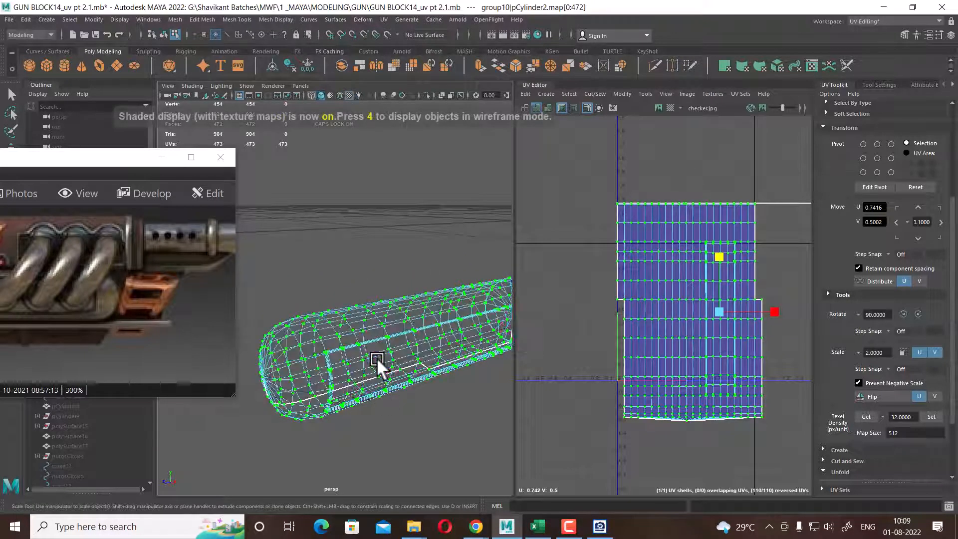
key("5")
right_click_drag(360, 241, 408, 206)
left_click(408, 209)
left_click_drag(402, 328, 337, 327, "alt")
middle_click_drag(337, 328, 414, 337, "alt")
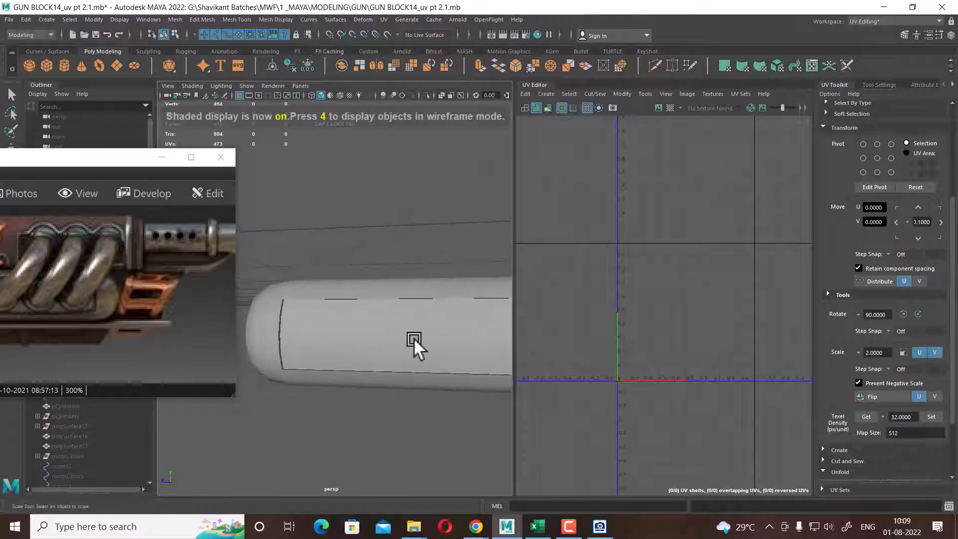
left_click(394, 334)
mouse_move(394, 333)
left_mouse_down("alt")
mouse_move(366, 313)
mouse_move(400, 331)
mouse_move(448, 386)
mouse_move(339, 343)
mouse_move(376, 355)
mouse_move(386, 328)
mouse_move(303, 344)
mouse_move(360, 313)
left_mouse_up("alt")
Display the checker texture and examine the recess's narrow side walls up close for stretching
key("6")
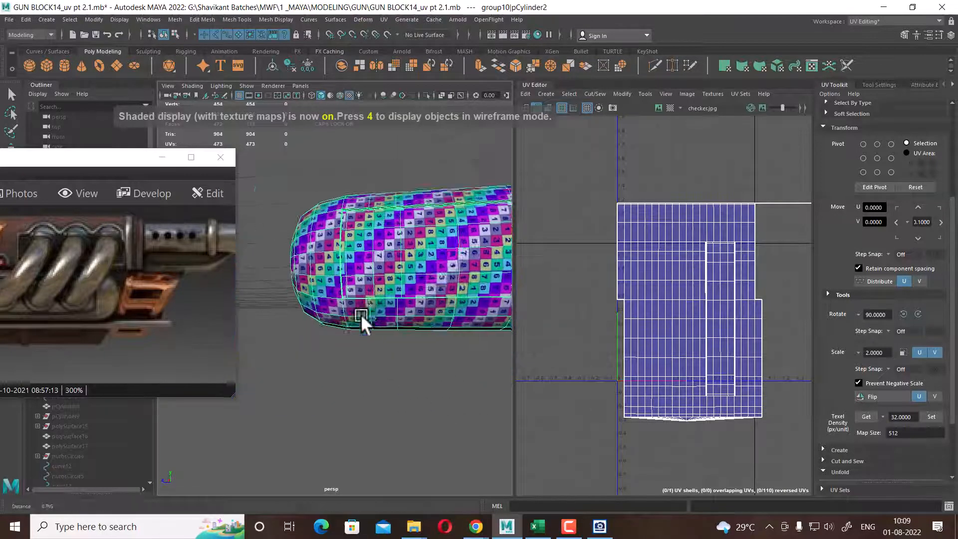
right_click_drag(361, 314, 393, 333, "alt")
left_click_drag(393, 333, 358, 353, "alt")
right_click_drag(359, 353, 347, 361, "alt")
left_click_drag(347, 361, 319, 349, "alt")
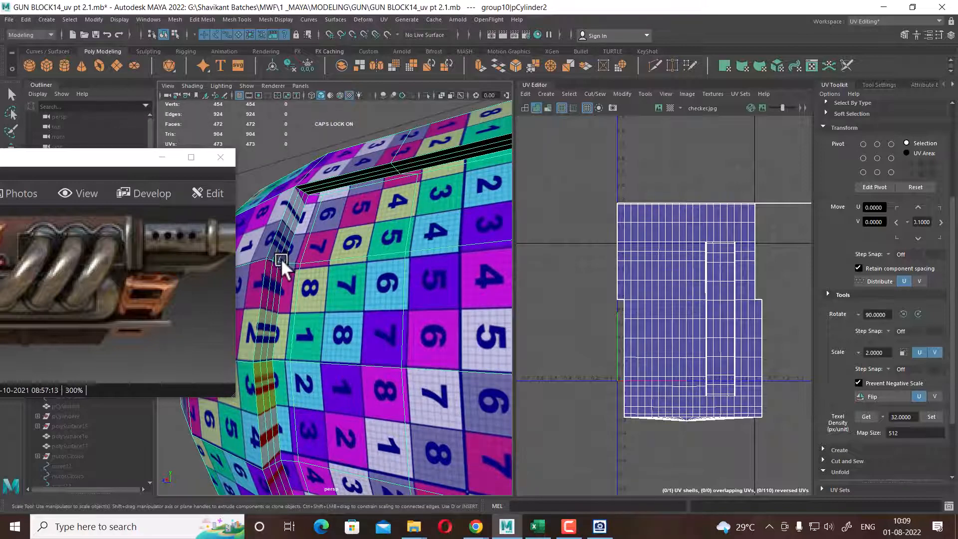
mouse_move(311, 277)
left_mouse_down("alt")
mouse_move(357, 301)
mouse_move(310, 288)
left_mouse_up("alt")
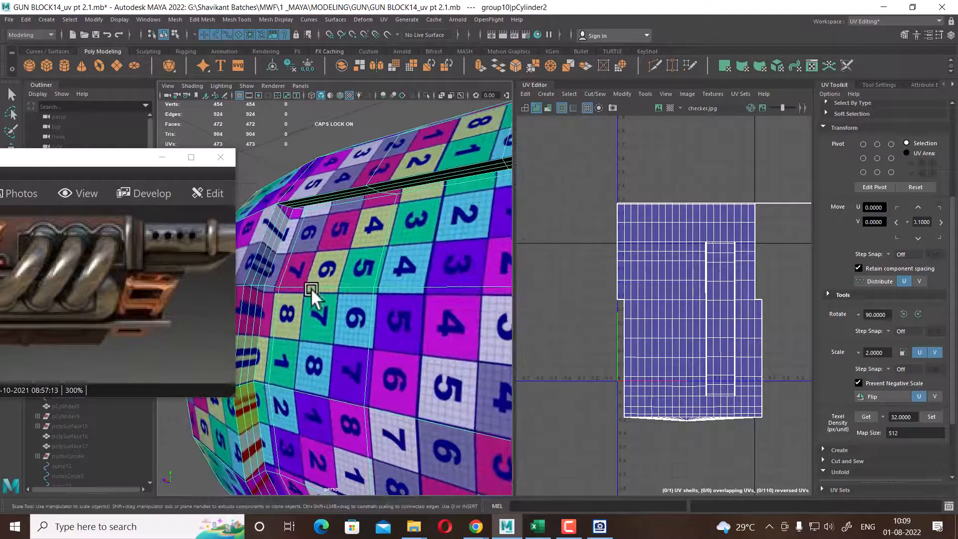
Select the complete edge loop around the cylinder's recess and cut the UVs along it
left_click_drag(480, 307, 366, 271, "alt")
left_click(369, 125)
double_click(322, 268)
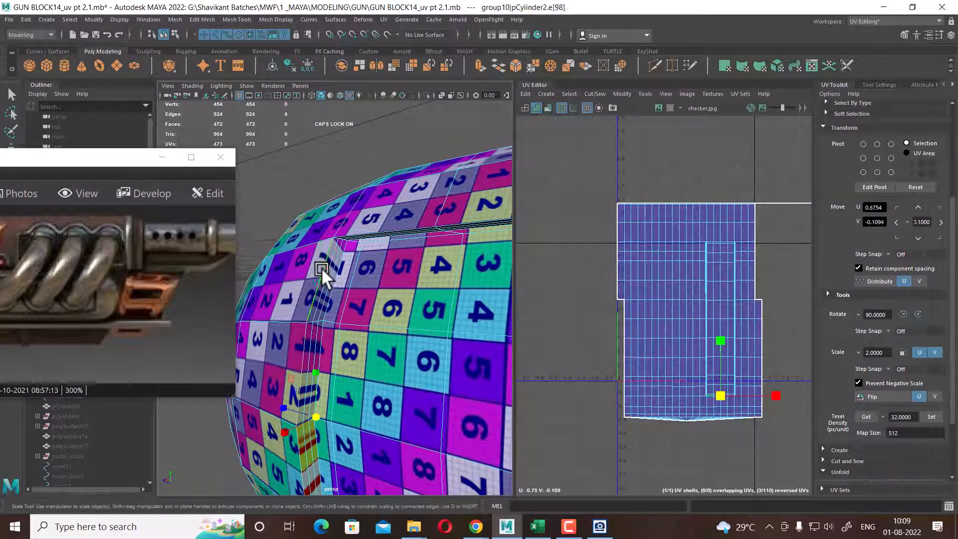
left_click_drag(321, 267, 381, 210, "alt")
double_click(373, 223)
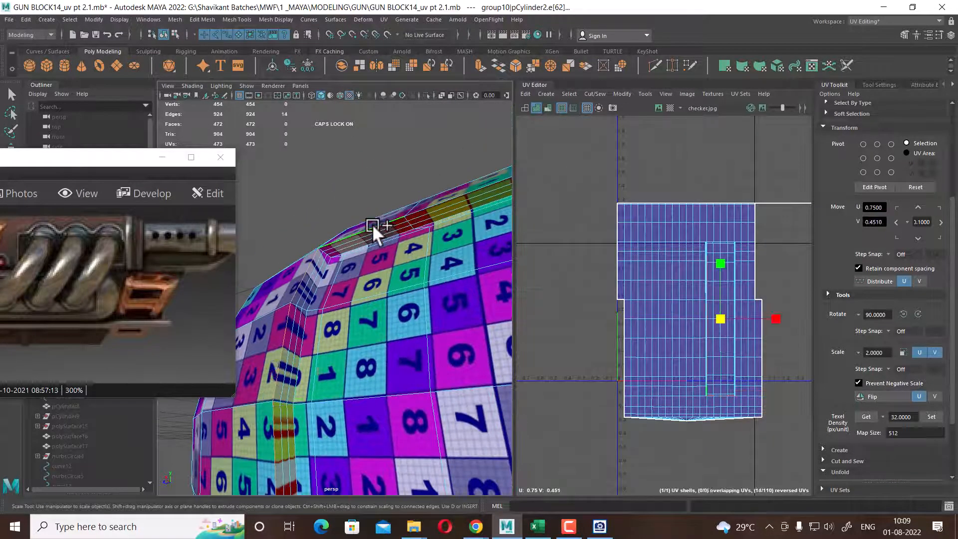
scroll(355, 269, "down", 5)
left_click_drag(355, 268, 414, 279, "alt")
mouse_move(414, 278)
right_mouse_down("alt")
mouse_move(477, 328)
mouse_move(443, 289)
right_mouse_up("alt")
key("5")
left_click_drag(440, 292, 378, 327, "alt")
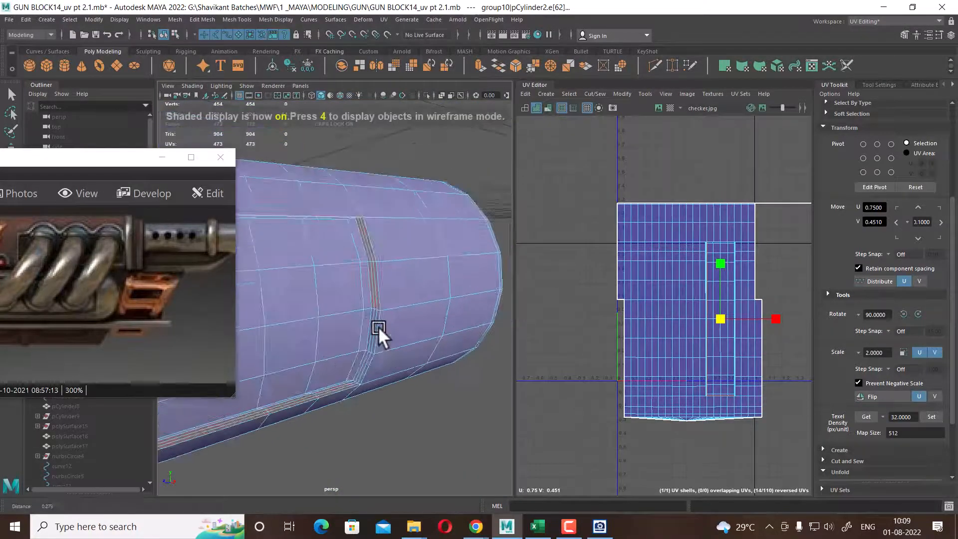
left_click(370, 247, "shift")
left_click_drag(422, 371, 394, 382, "alt")
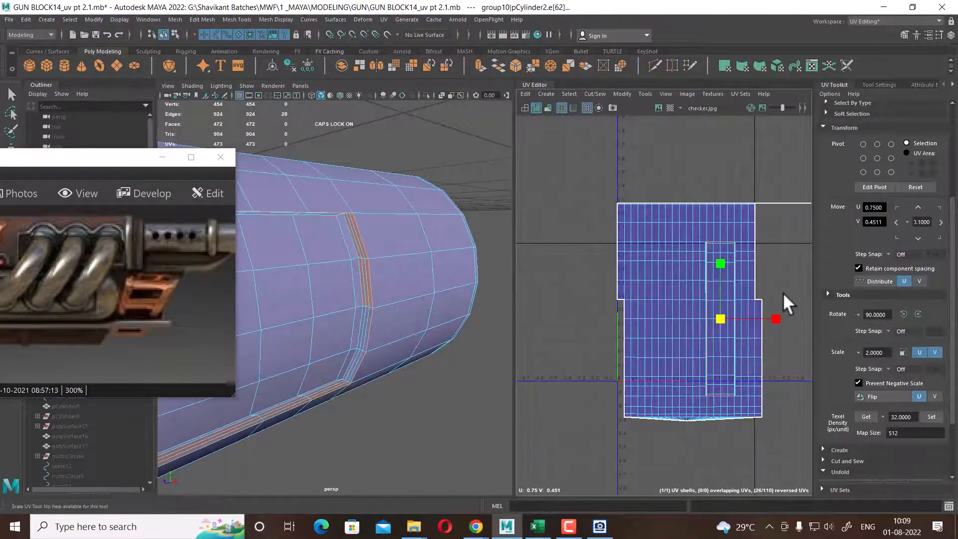
right_click_drag(782, 292, 741, 311, "shift")
Select the cylinder's main body UV shell and move it horizontally away from the recess shell, outside the UV tile
right_click_drag(661, 318, 699, 318)
left_click_drag(676, 297, 619, 322)
right_click_drag(617, 321, 663, 339, "ctrl")
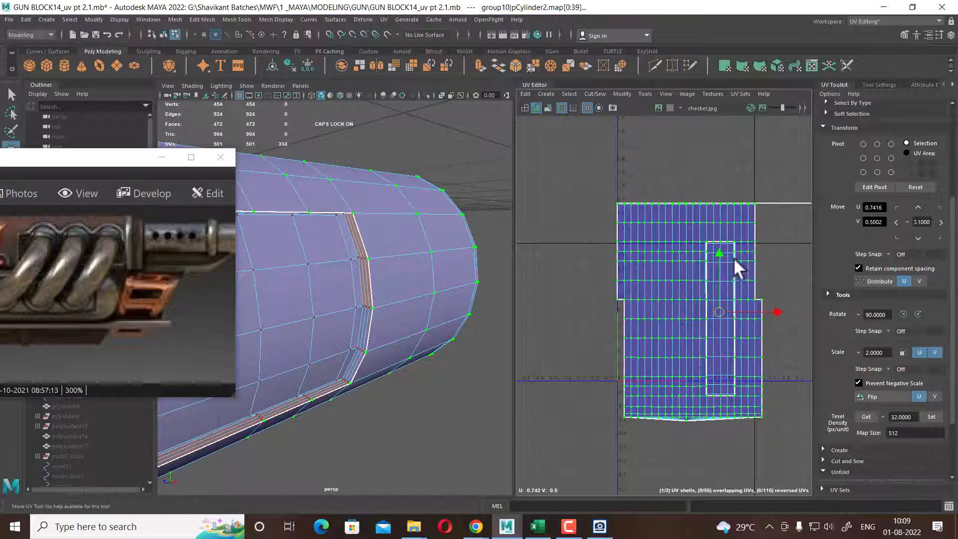
key("w")
left_click_drag(773, 315, 638, 324)
middle_click_drag(642, 325, 718, 313, "alt")
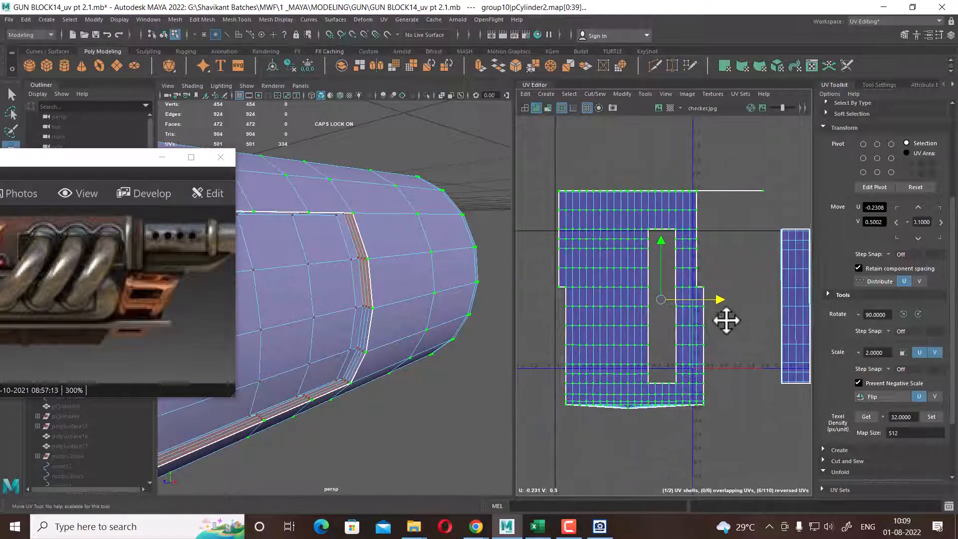
Select the UVs along the lower end of the body shell, covering the cylinder's rounded cap, and unfold them
scroll(708, 313, "down", 3)
middle_click_drag(671, 274, 704, 269, "alt")
scroll(328, 352, "down", 5)
left_click_drag(328, 352, 444, 377, "alt")
right_click_drag(693, 362, 795, 346)
scroll(718, 369, "up", 1)
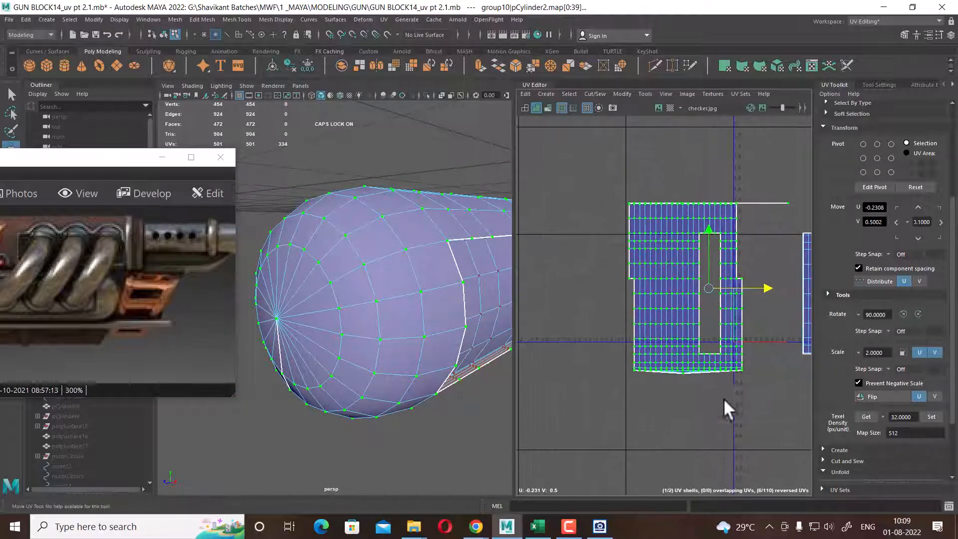
mouse_move(349, 365)
left_mouse_down("alt")
mouse_move(310, 361)
mouse_move(348, 356)
left_mouse_up("alt")
middle_click_drag(663, 362, 627, 306, "alt")
scroll(626, 304, "up", 3)
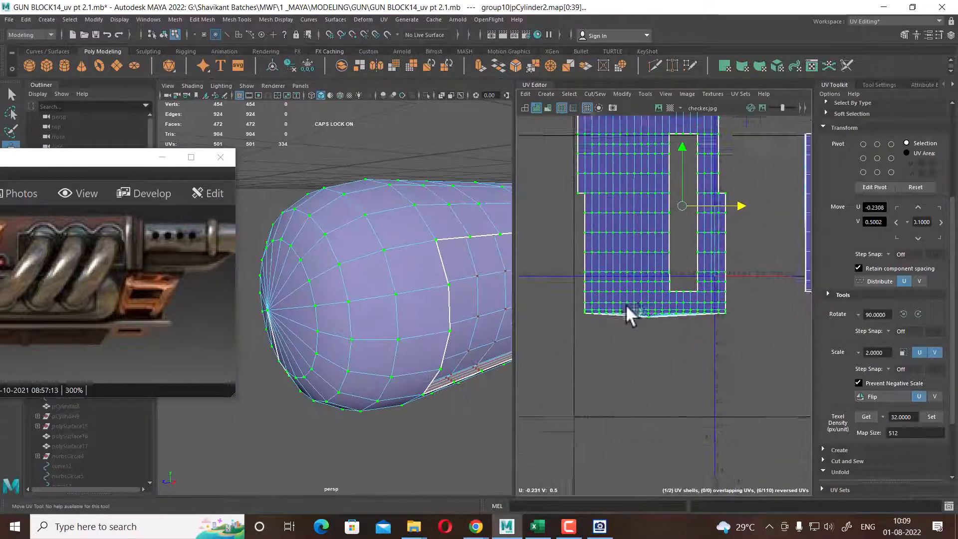
right_click_drag(659, 312, 723, 306)
left_click_drag(755, 305, 520, 373)
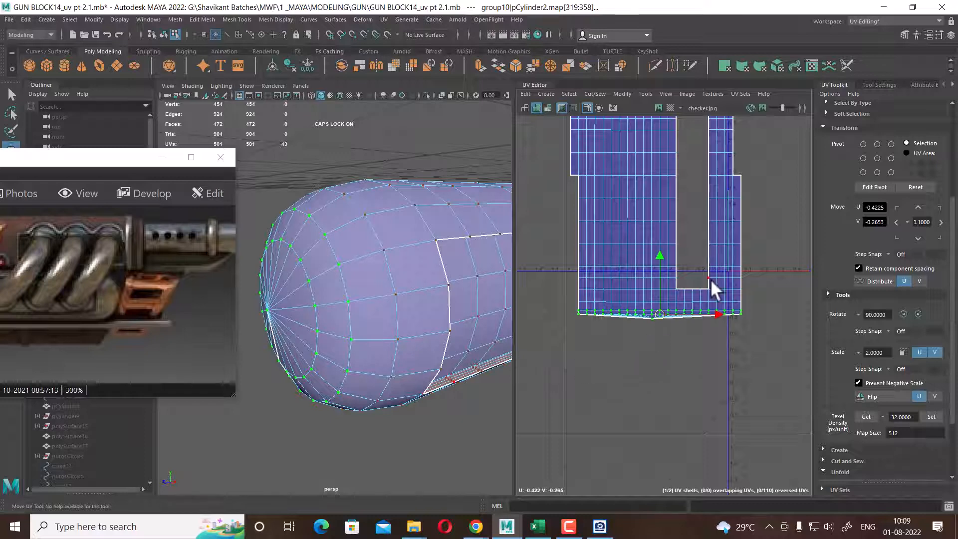
right_click_drag(710, 278, 648, 280, "shift")
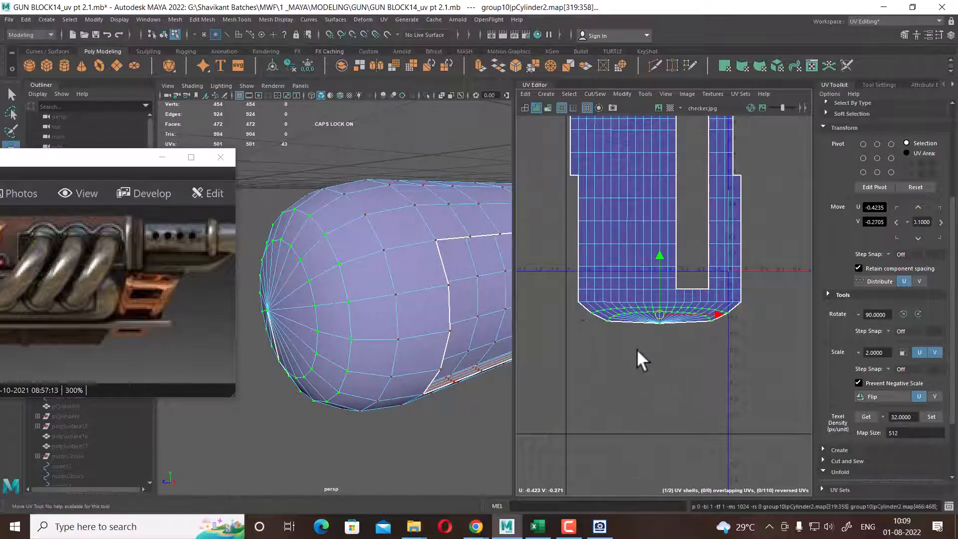
Examine the tip of the cylinder's rounded cap and compare it with the cylinder in the reference image
left_click_drag(332, 358, 396, 350, "alt")
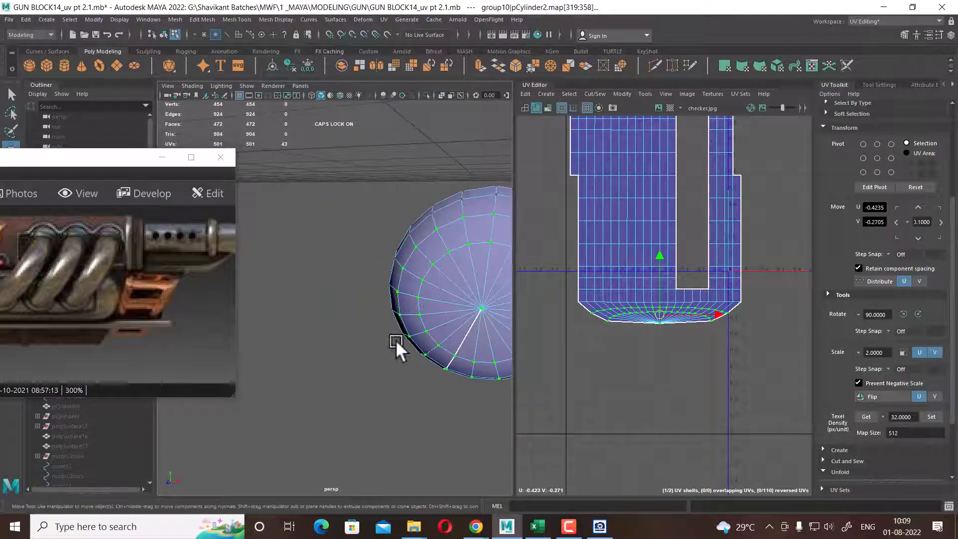
key("f")
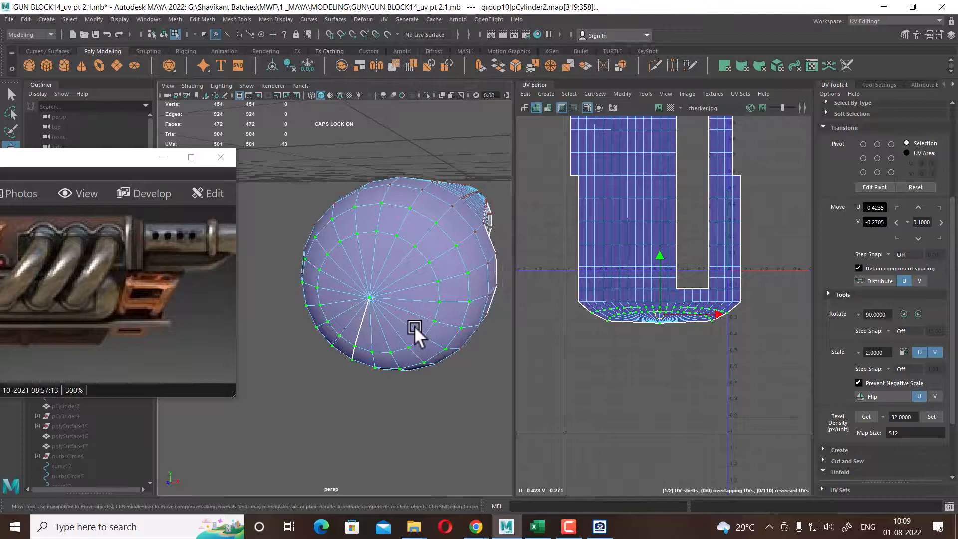
left_click_drag(406, 328, 325, 257, "alt")
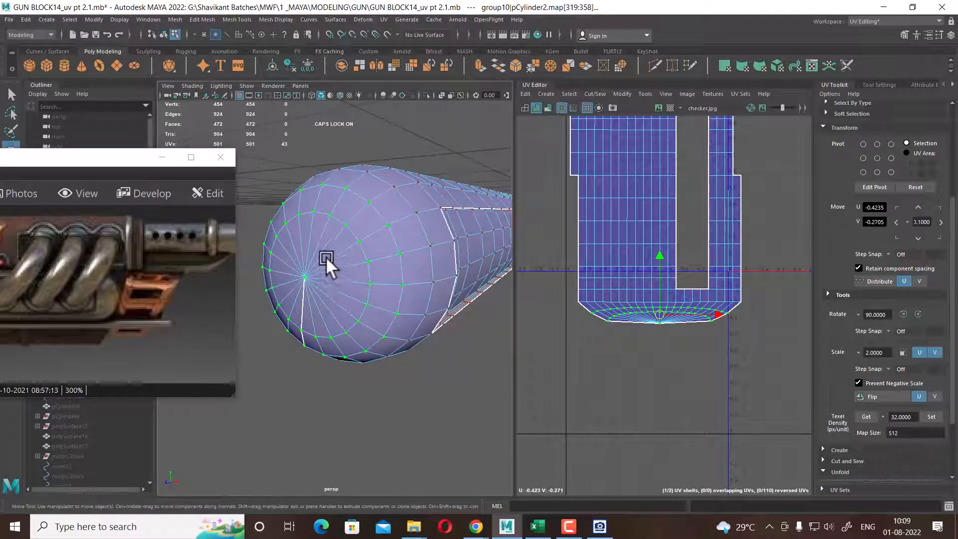
mouse_move(16, 302)
left_mouse_down()
mouse_move(212, 301)
mouse_move(10, 306)
left_mouse_up()
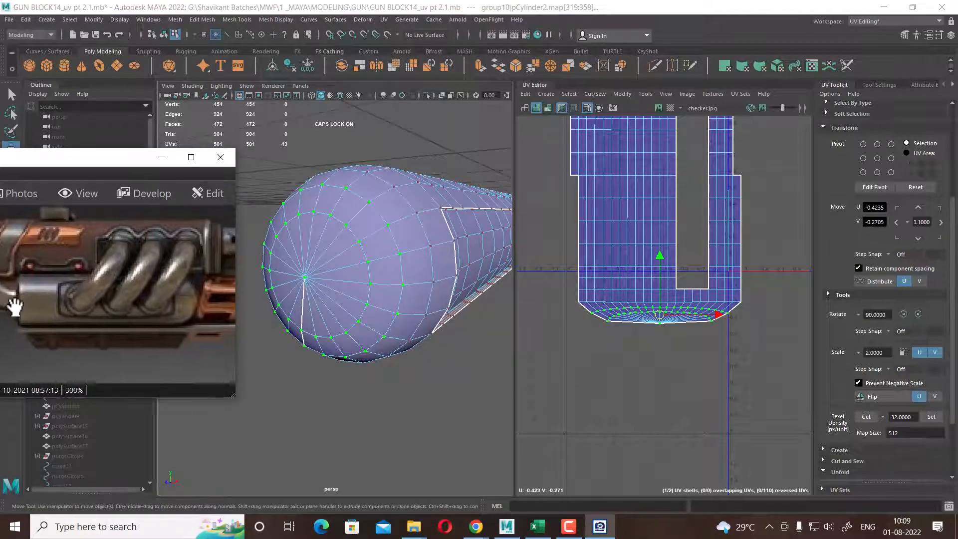
left_click_drag(229, 312, 199, 310)
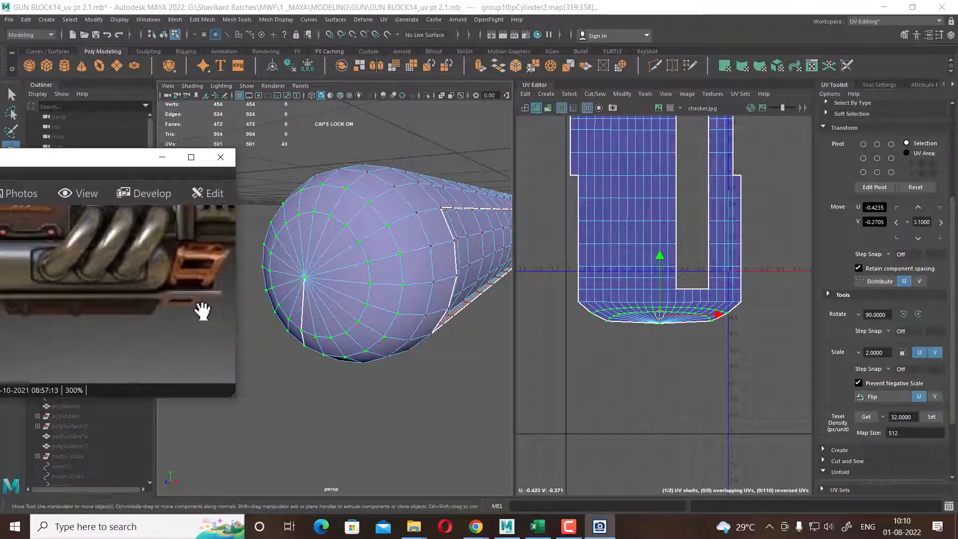
left_click_drag(134, 303, 154, 312)
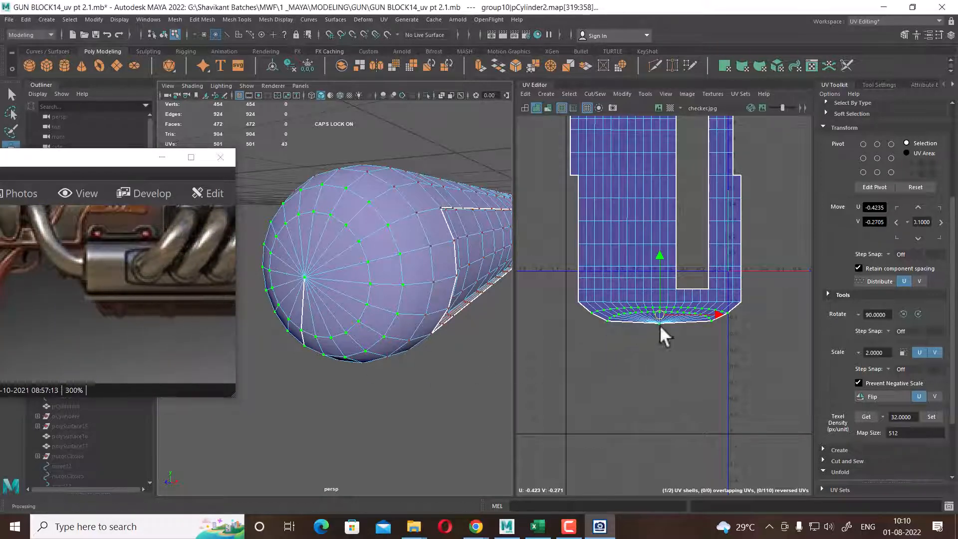
Cut the UVs at the rounded cap's centre point and unfold the separated triangle tips
scroll(664, 334, "up", 2)
scroll(688, 319, "up", 3)
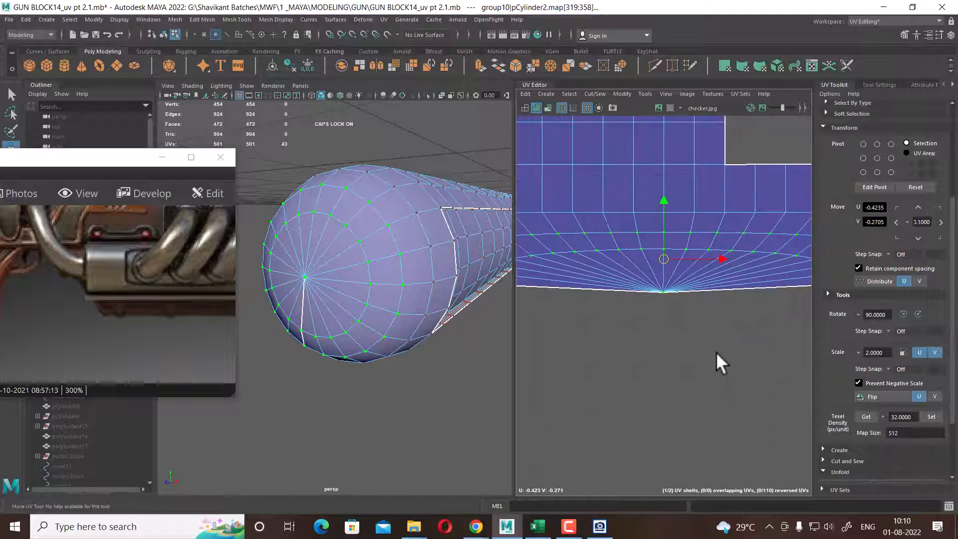
left_click_drag(692, 354, 610, 290)
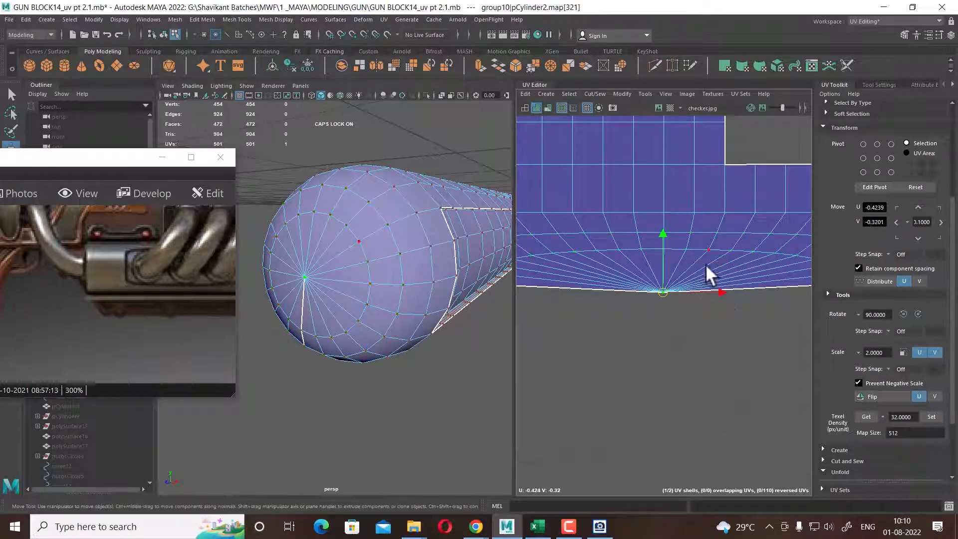
right_click(708, 249, "shift")
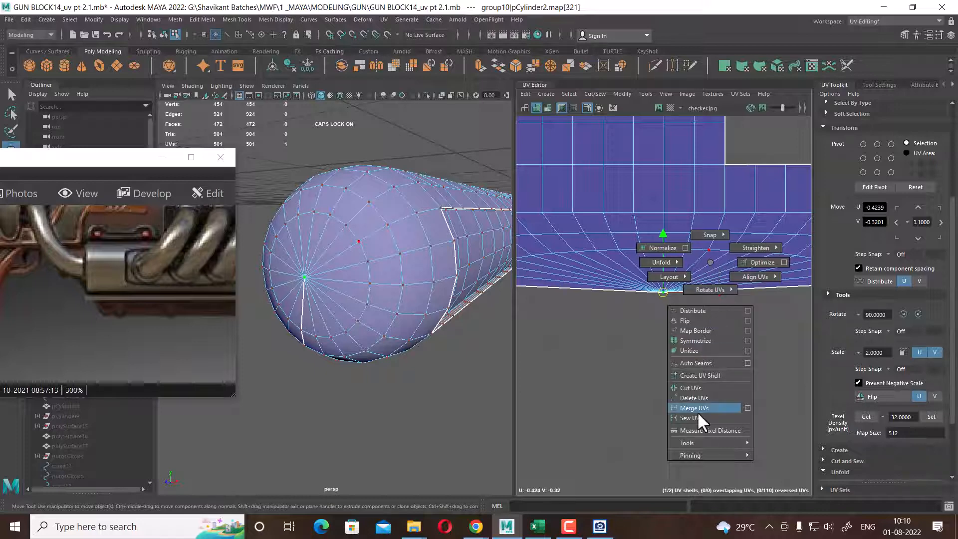
left_click(694, 388)
right_click_drag(666, 292, 726, 293)
left_click_drag(714, 321, 644, 277)
right_click_drag(717, 252, 606, 251, "shift")
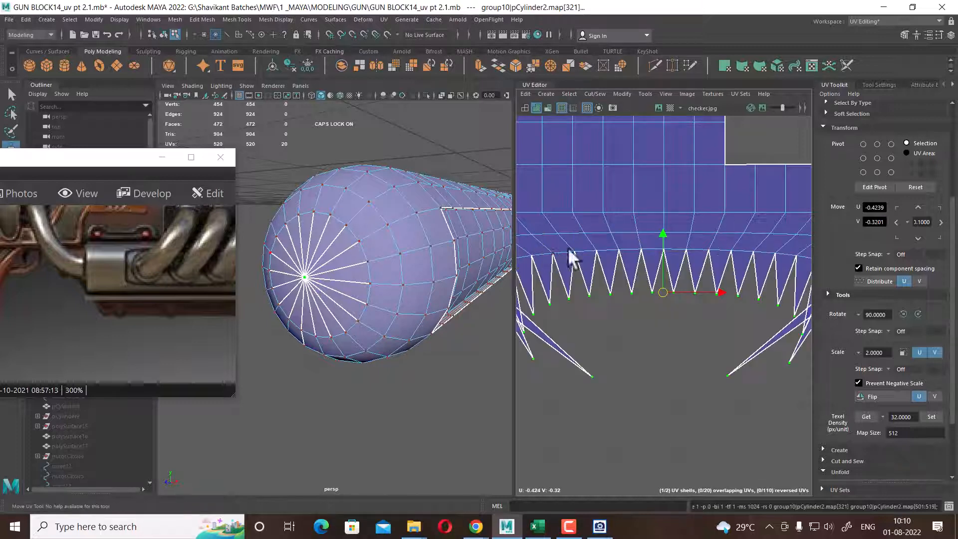
Select all UVs of the rounded cap at the body shell's lower end, including the triangle tips, and unfold them
scroll(597, 281, "down", 4)
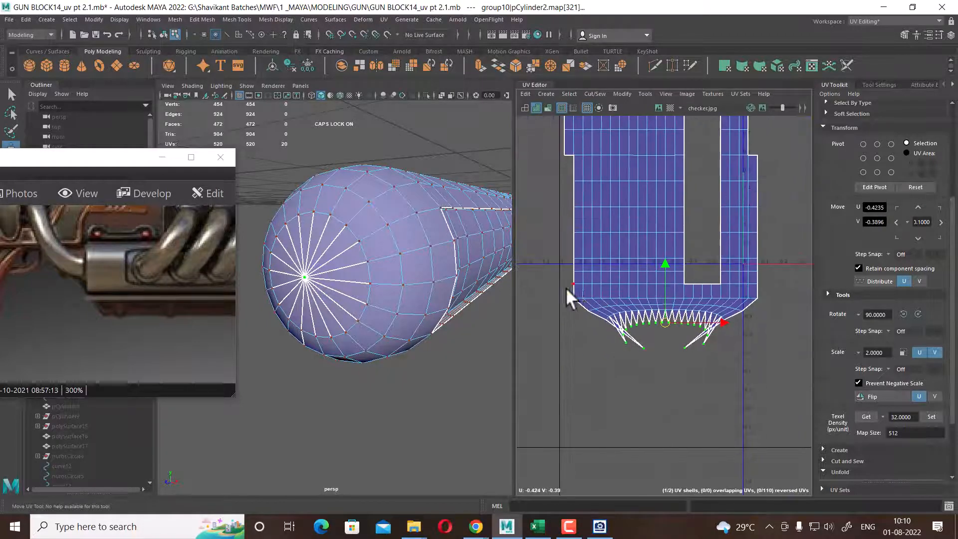
left_click_drag(565, 286, 764, 364)
right_click_drag(734, 262, 684, 262, "shift")
scroll(698, 351, "up", 2)
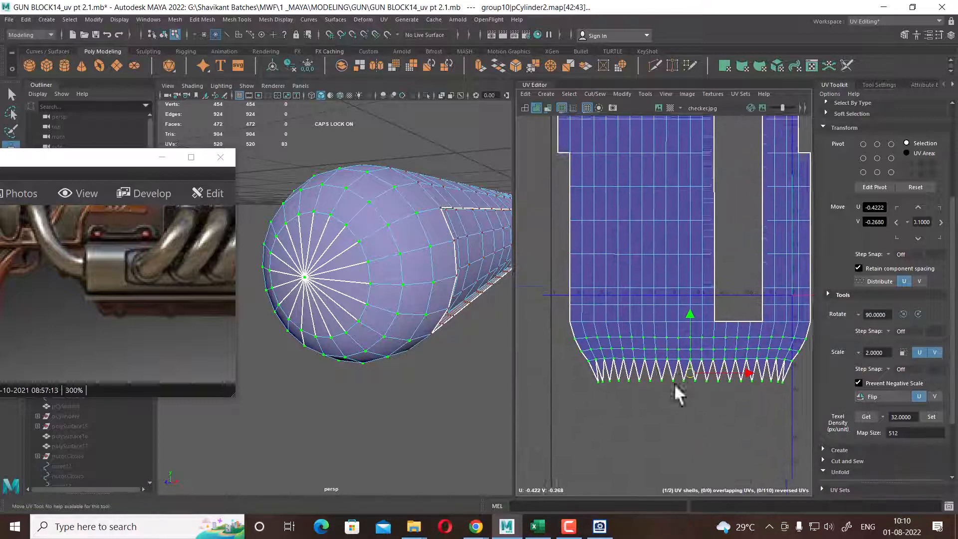
scroll(644, 344, "down", 4)
scroll(715, 336, "up", 4)
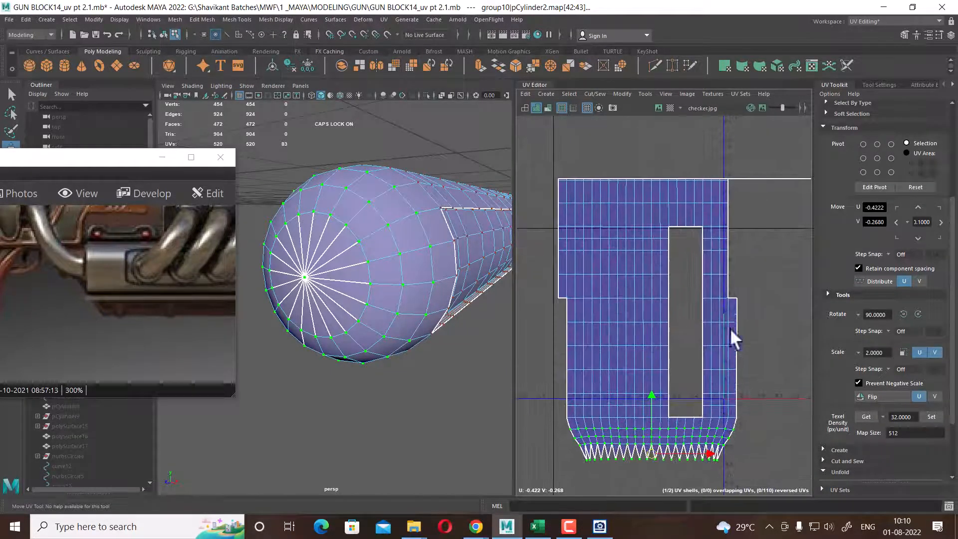
Select the edge loop around the cylinder's flat end and cut the UVs along it to separate the end cap
right_click_drag(730, 328, 730, 200)
left_click_drag(383, 271, 344, 284, "alt")
scroll(653, 273, "up", 1)
middle_click_drag(653, 272, 660, 300, "alt")
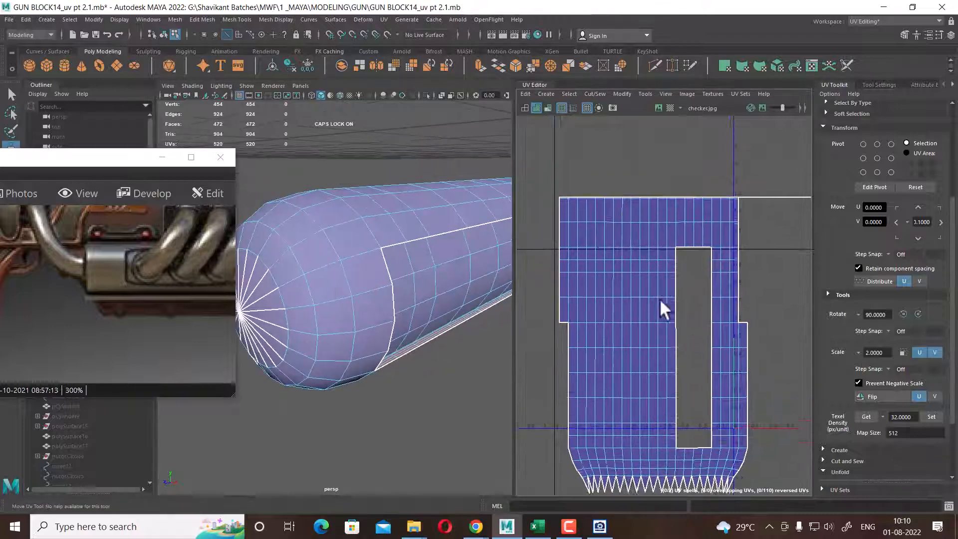
scroll(660, 299, "up", 1)
right_click_drag(589, 310, 589, 288)
double_click(562, 309)
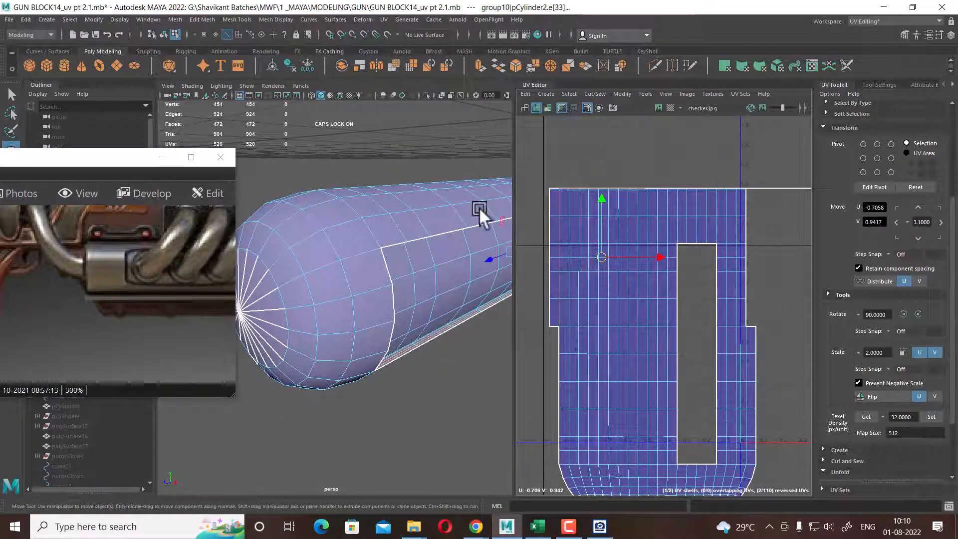
left_click_drag(478, 207, 390, 306, "alt")
double_click(423, 328, "shift")
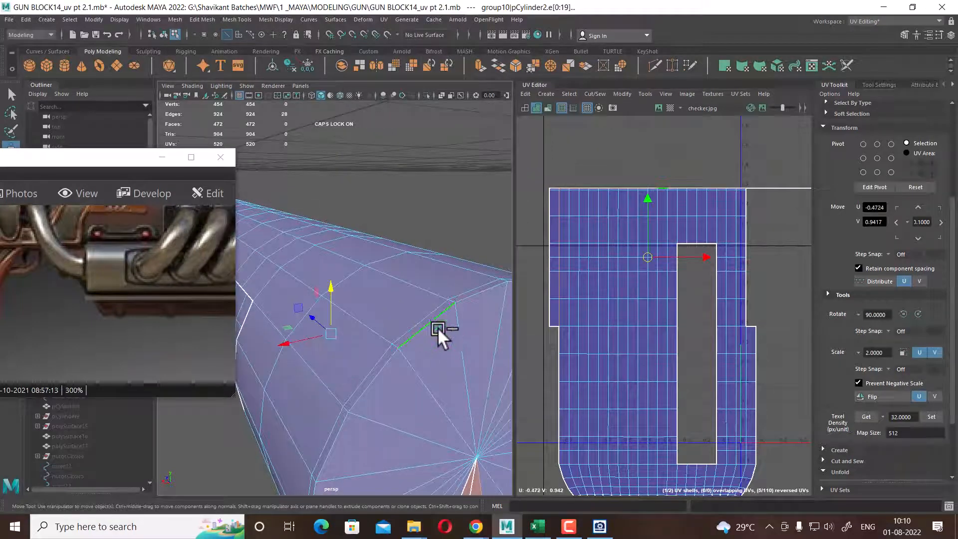
right_click_drag(732, 211, 702, 228, "shift")
scroll(614, 331, "down", 2)
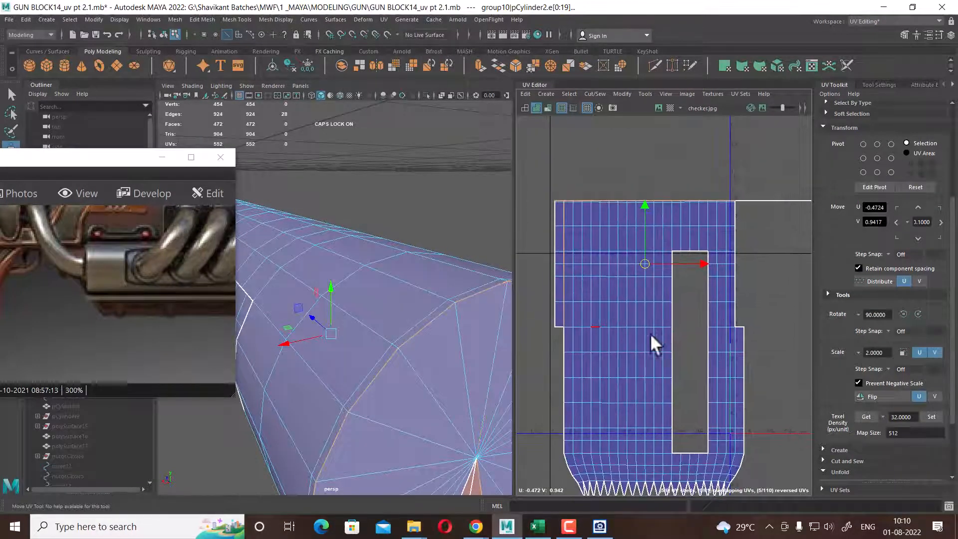
Select the cylinder's body UV shell and move it straight down, away from the flat end cap's UVs
right_click_drag(651, 334, 681, 399)
left_click(658, 344)
scroll(682, 392, "down", 2)
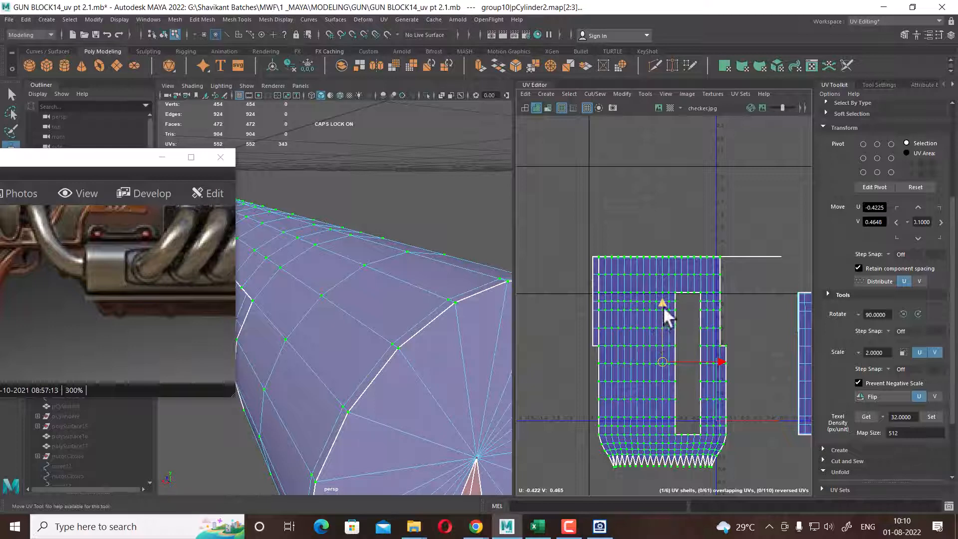
left_click_drag(664, 308, 659, 383)
Move and sew the narrow leftover side strip onto the body shell so that its long sides run straight
right_click_drag(717, 328, 706, 275)
scroll(734, 414, "up", 2)
middle_click_drag(734, 414, 721, 337, "alt")
left_click_drag(727, 268, 694, 303)
right_click_drag(704, 259, 793, 389, "shift")
left_click(715, 189)
left_click_drag(659, 222, 681, 436)
right_click_drag(691, 214, 690, 134, "shift")
left_click(691, 132)
Select the flat end cap's faces and apply a planar UV projection from the Z axis, fitted to the bounding box
right_click_drag(766, 334, 731, 261, "alt")
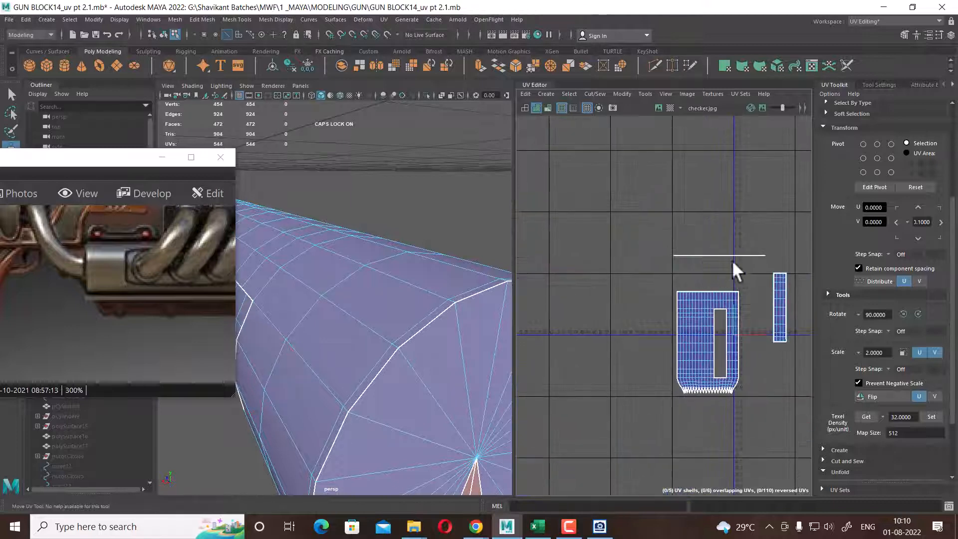
right_click_drag(737, 224, 793, 220)
left_click_drag(790, 225, 663, 260)
right_click_drag(489, 345, 428, 321, "alt")
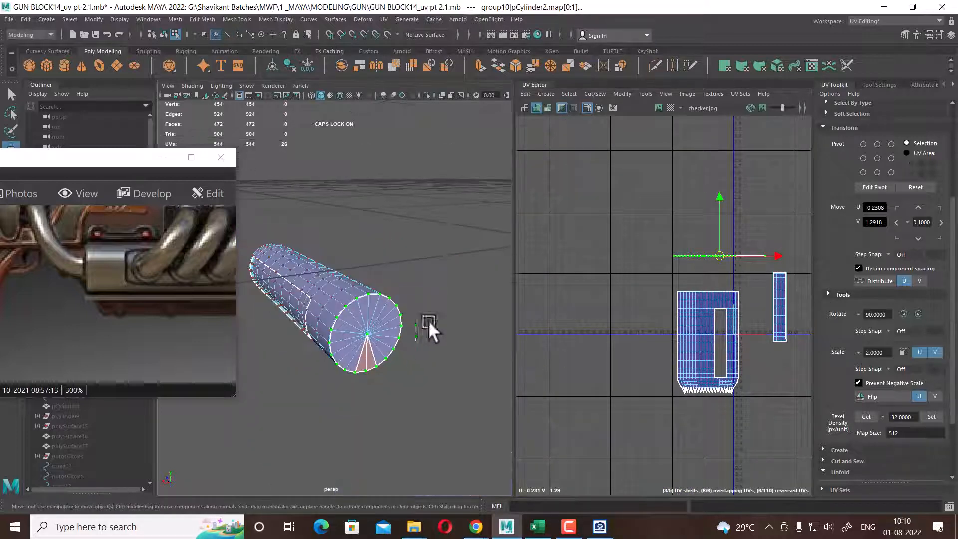
right_click_drag(748, 188, 748, 216)
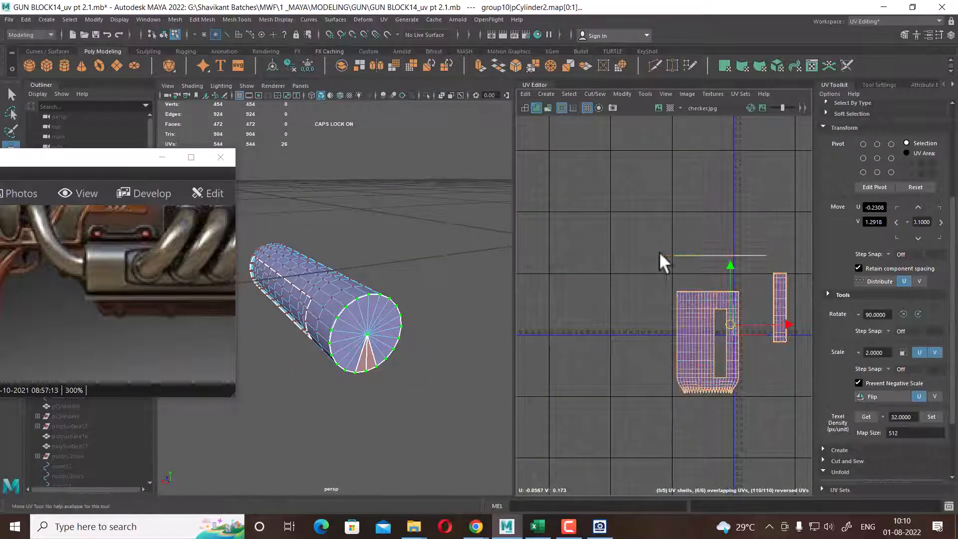
left_click_drag(637, 235, 758, 261)
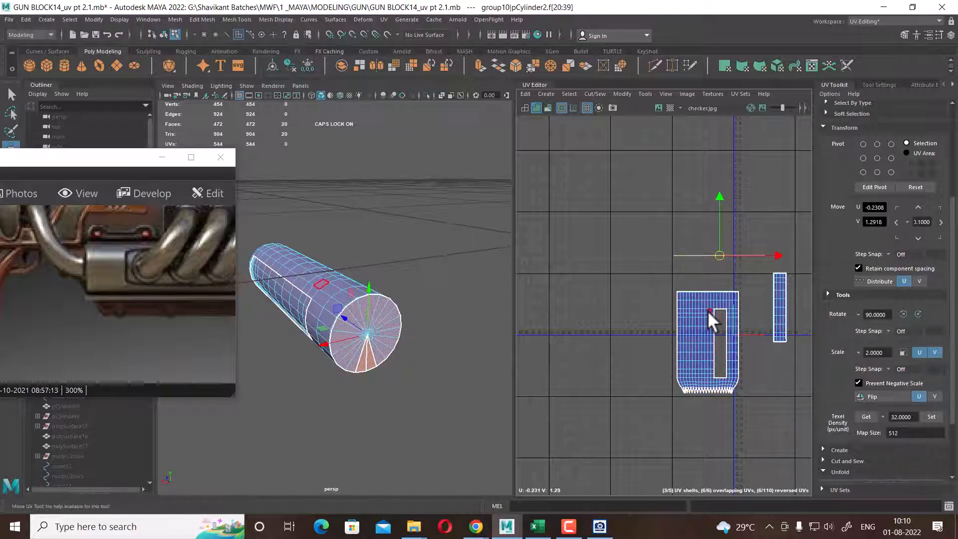
left_click(383, 19)
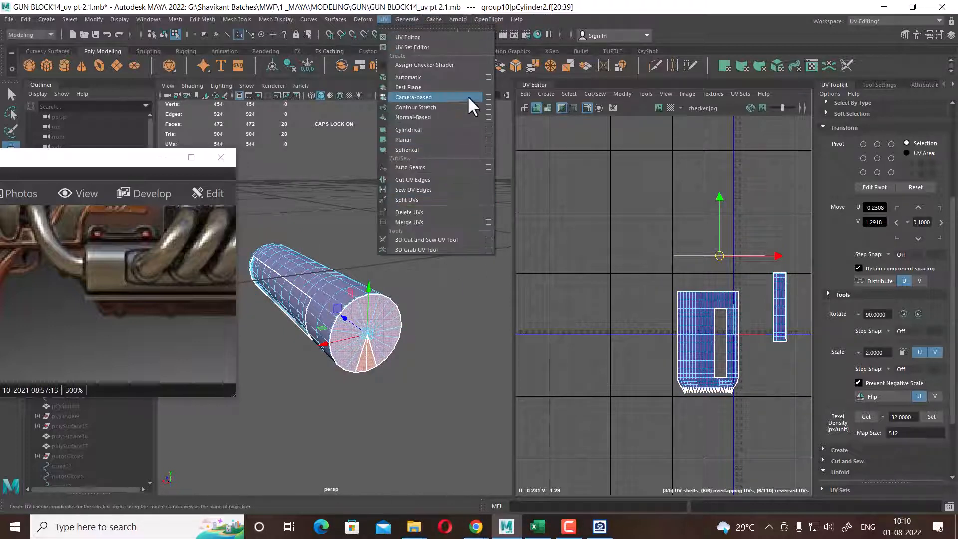
left_click(489, 140)
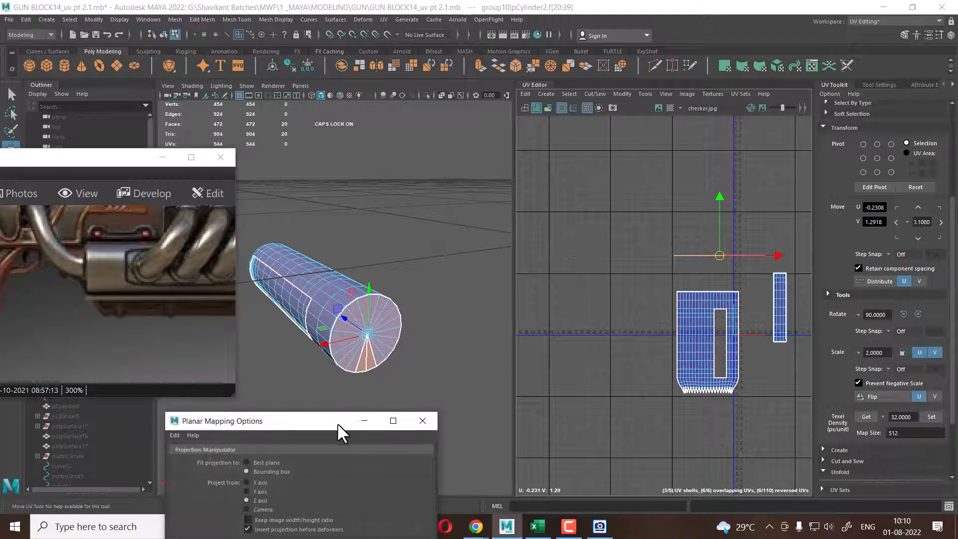
left_click_drag(338, 423, 365, 157)
left_click(345, 330)
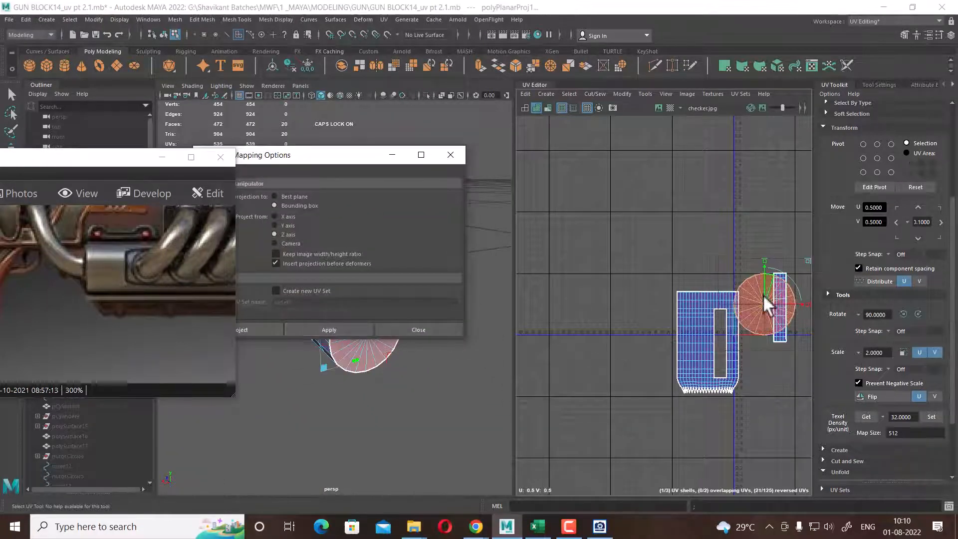
left_click(419, 329)
Move the circular end cap shell above the body shell, clear of the other shells, and clear the selection
scroll(746, 350, "up", 3)
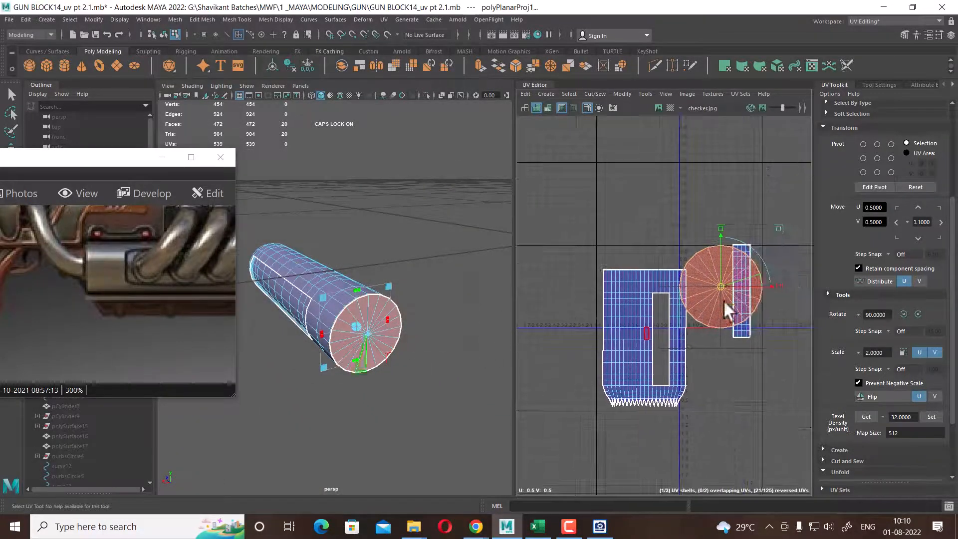
left_click_drag(724, 301, 647, 227)
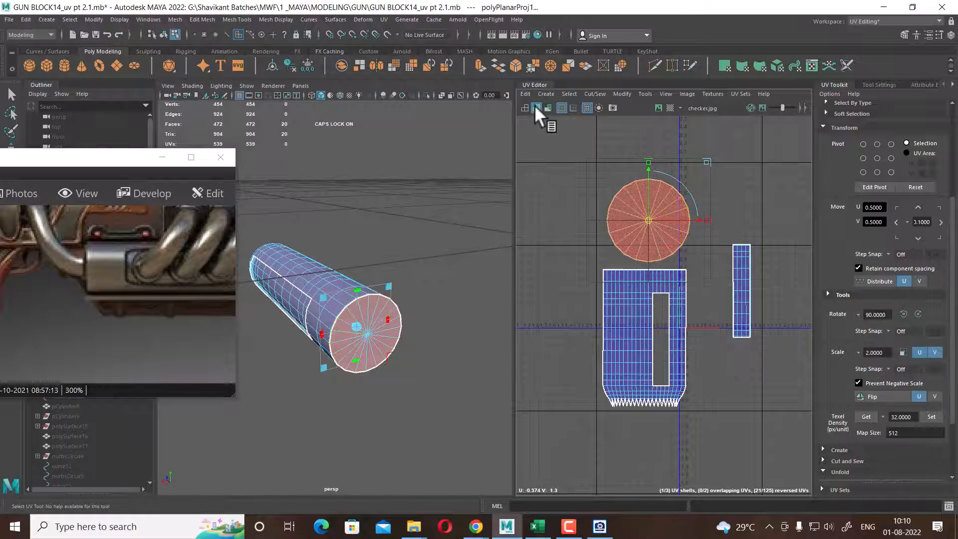
left_click(587, 214)
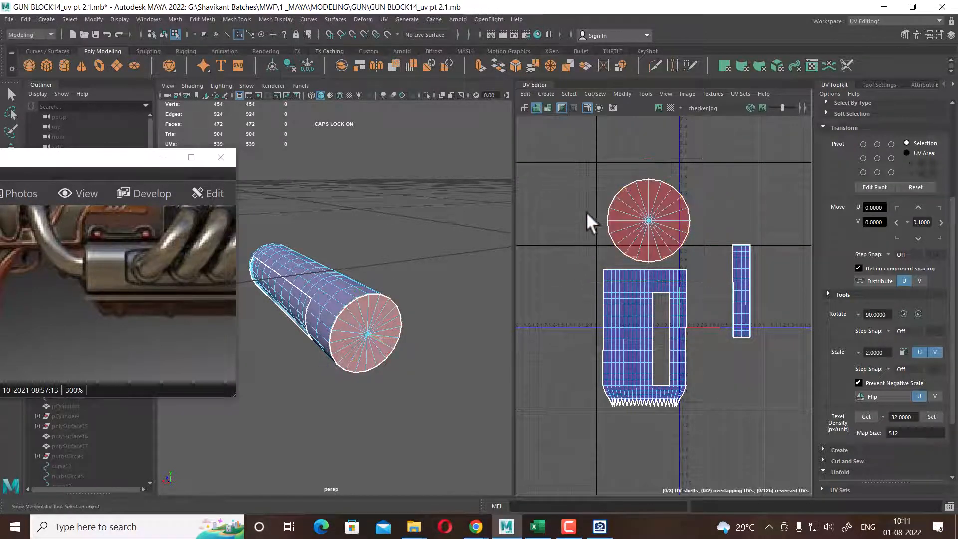
Check the end cap and body shells with the UV distortion display, and return to shaded display
left_click(562, 109)
left_click(562, 109)
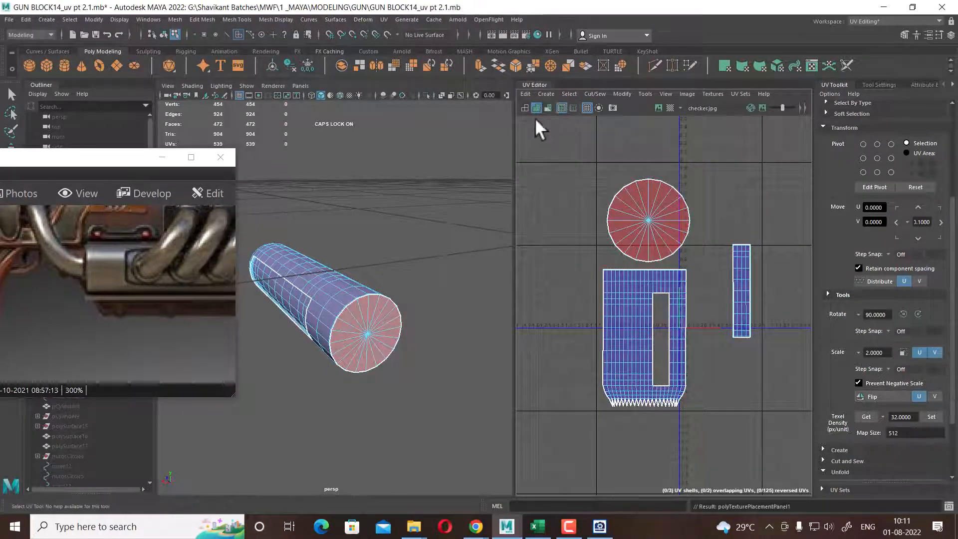
right_click(609, 237)
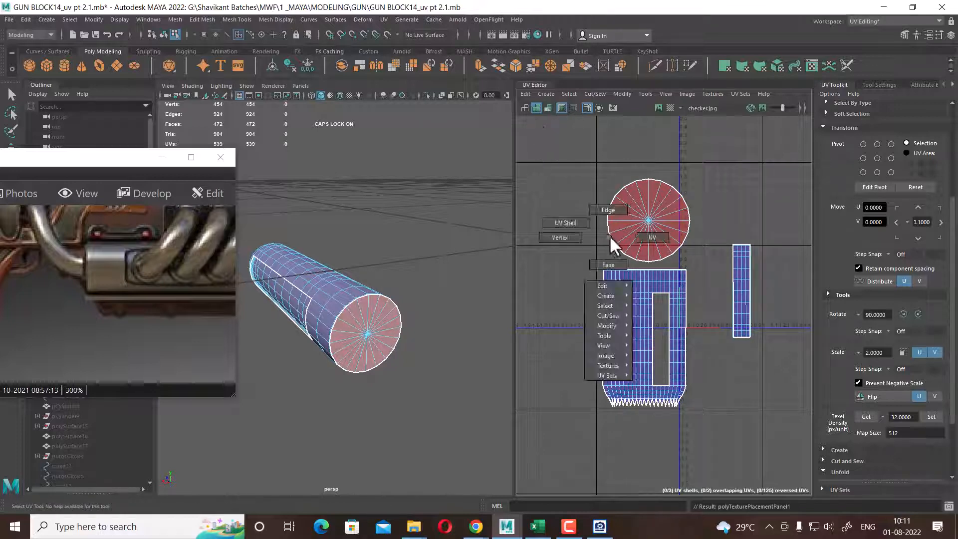
left_click(547, 108)
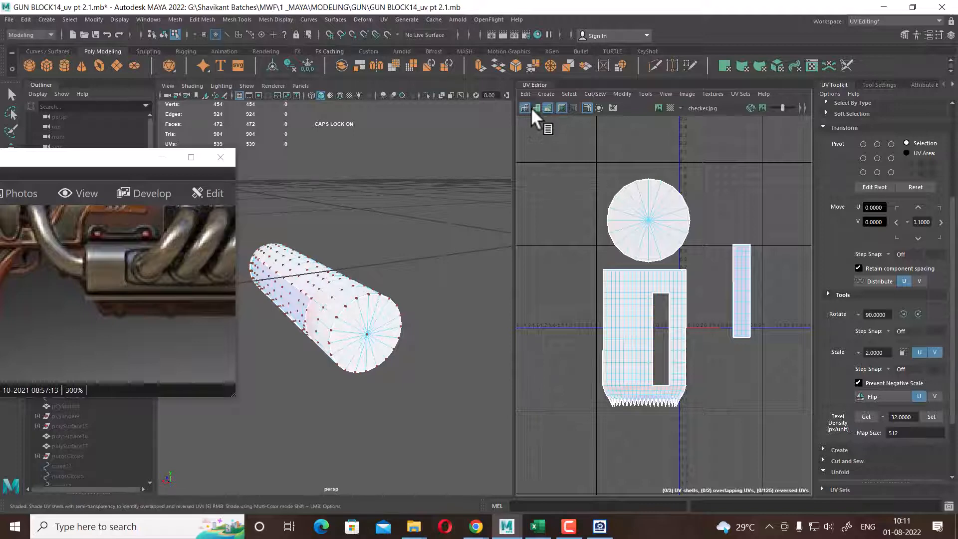
left_click(535, 109)
left_click_drag(596, 187, 698, 330)
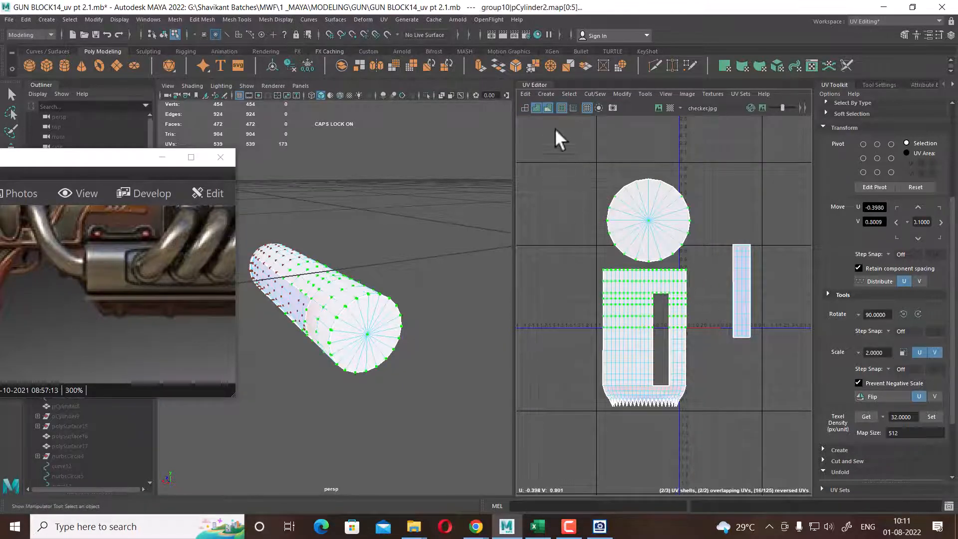
left_click(548, 109)
left_click(547, 109)
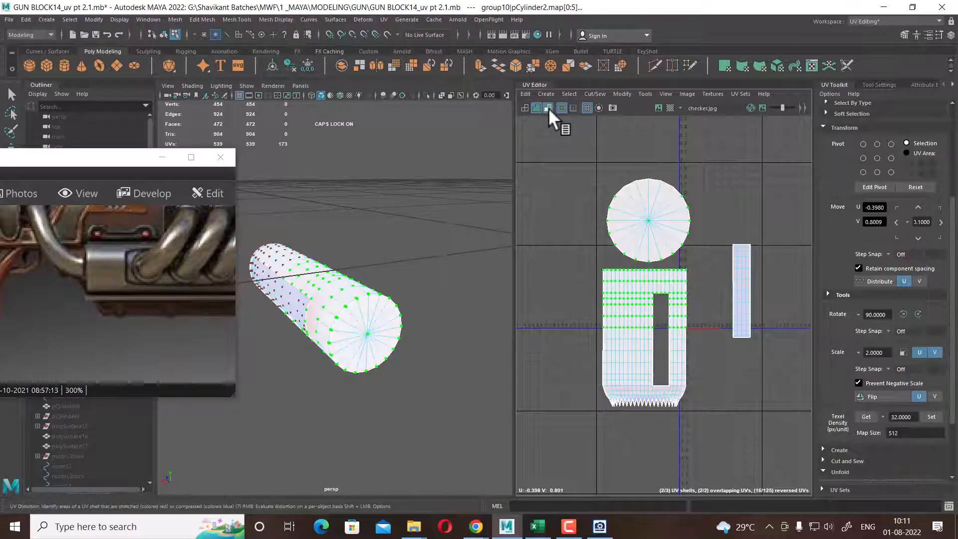
left_click(548, 109)
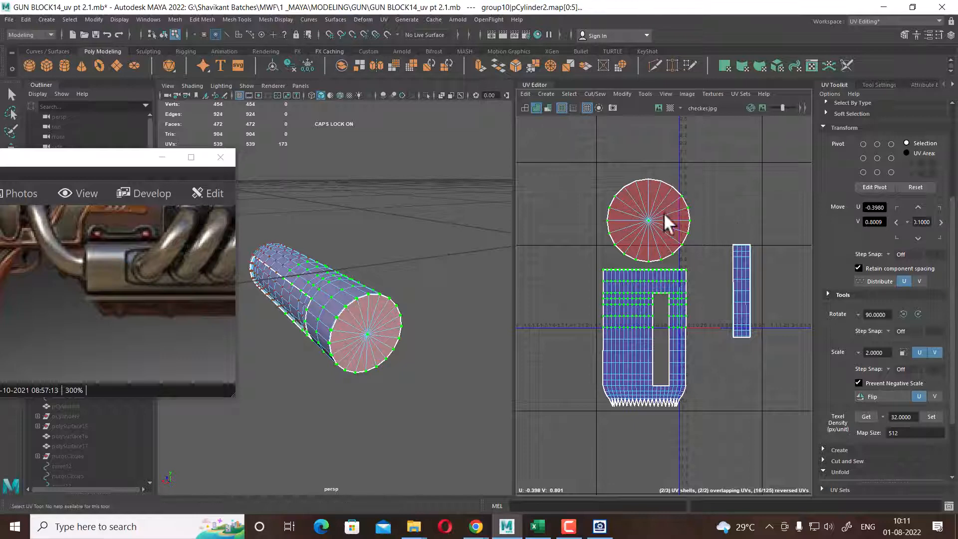
scroll(654, 220, "up", 2)
right_click_drag(377, 293, 390, 323, "alt")
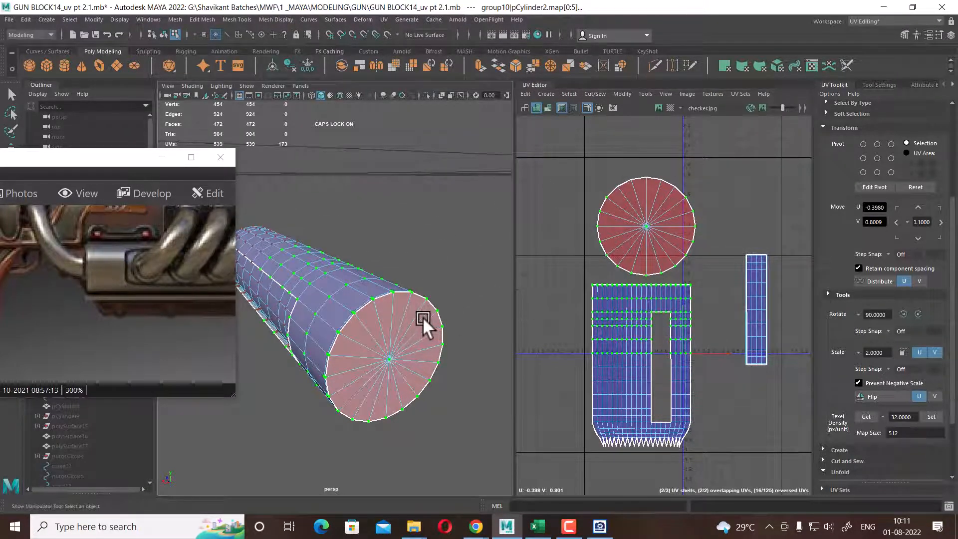
Turn on textured display and examine the checker pattern on the cylinder's flat end cap
key("6")
scroll(391, 320, "up", 5)
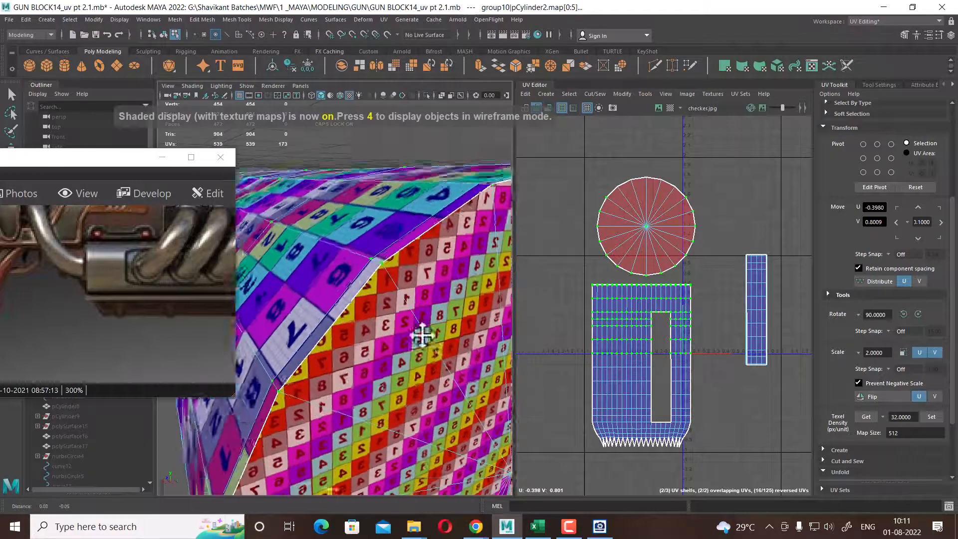
middle_click_drag(421, 335, 403, 294, "alt")
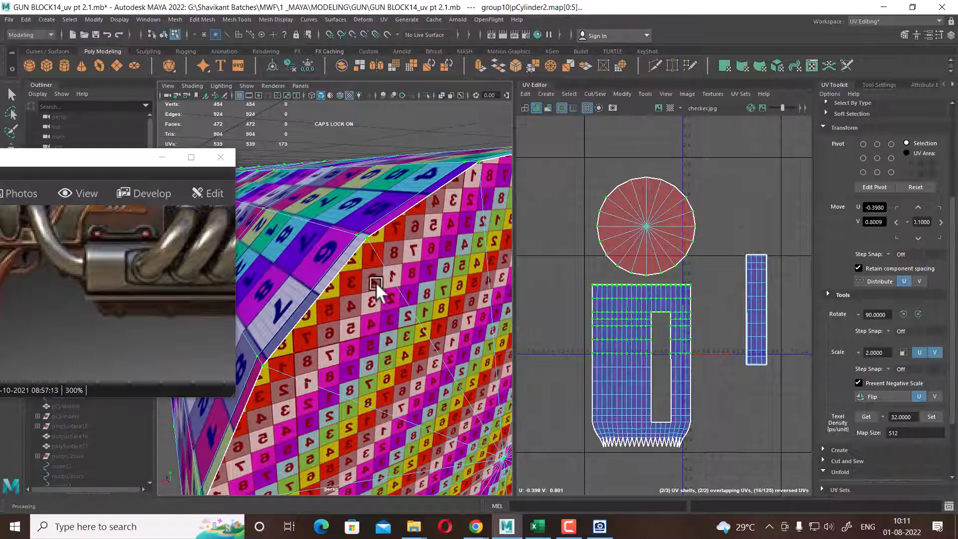
Select the whole circular end cap shell and flip its UVs
left_click(693, 170)
left_click_drag(694, 170, 648, 218)
right_click_drag(647, 197, 720, 217, "ctrl")
right_click(710, 167, "shift")
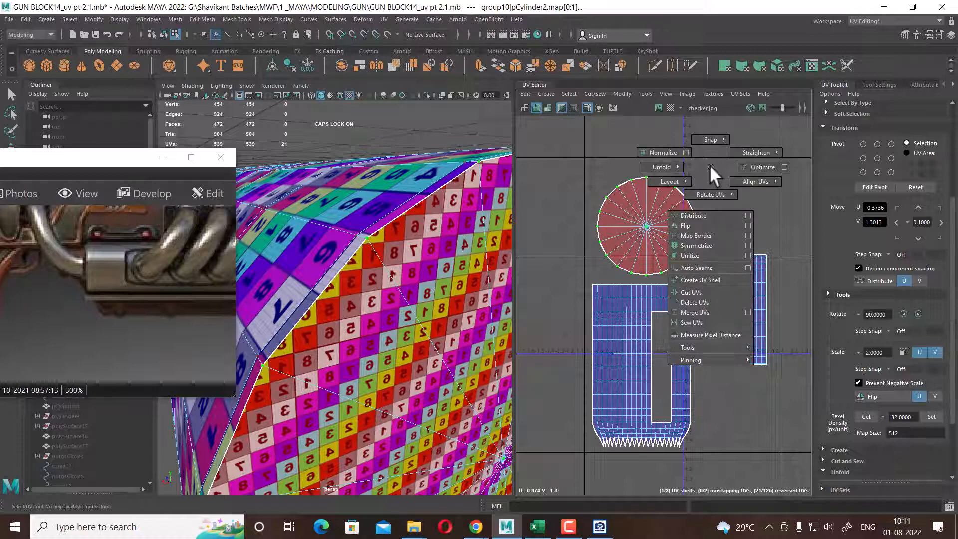
left_click(708, 225)
scroll(718, 257, "down", 2)
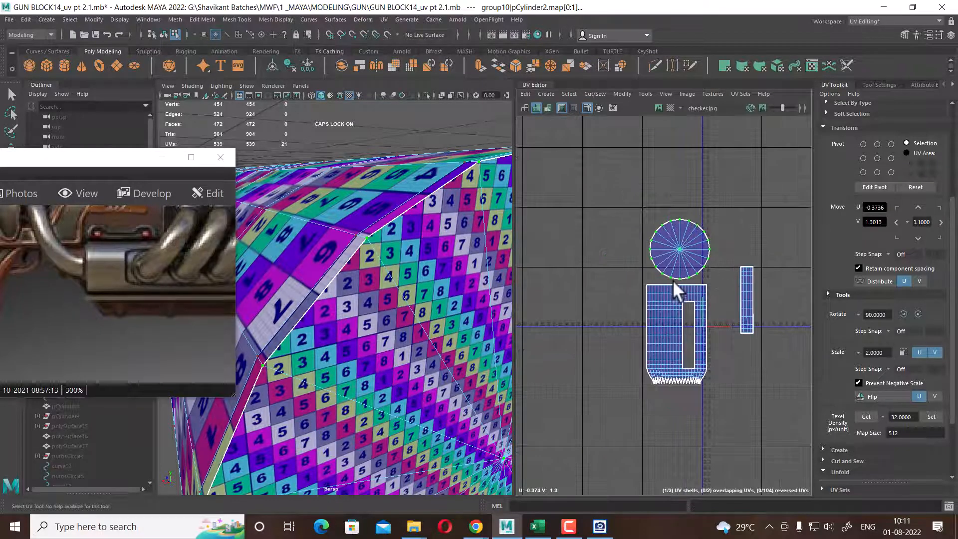
Bring the cylinder's recess into view, select the narrow recess shell and unfold its UVs
scroll(673, 260, "down", 1)
scroll(349, 313, "down", 5)
left_click_drag(316, 310, 401, 325, "alt")
scroll(414, 324, "up", 3)
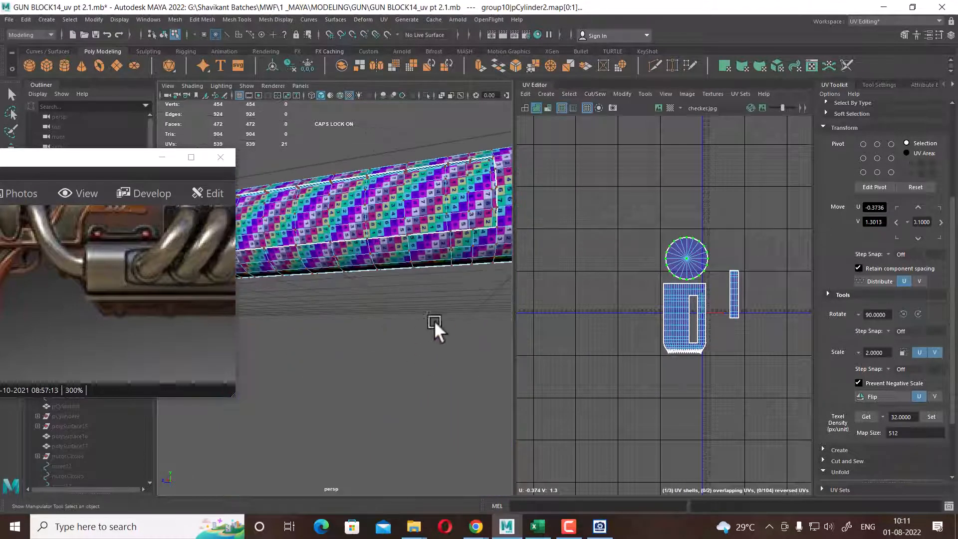
scroll(792, 368, "up", 6)
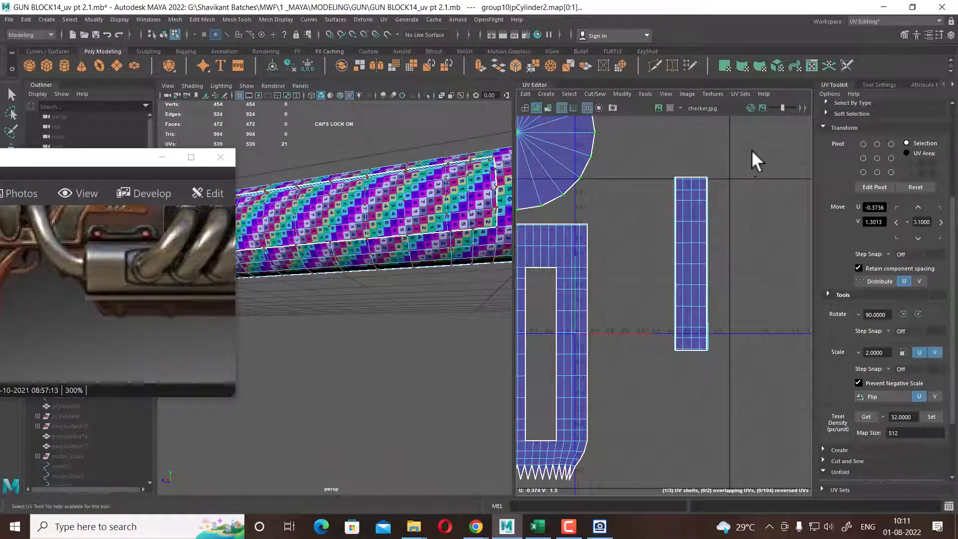
left_click_drag(753, 149, 652, 376)
right_click_drag(767, 217, 705, 212, "shift")
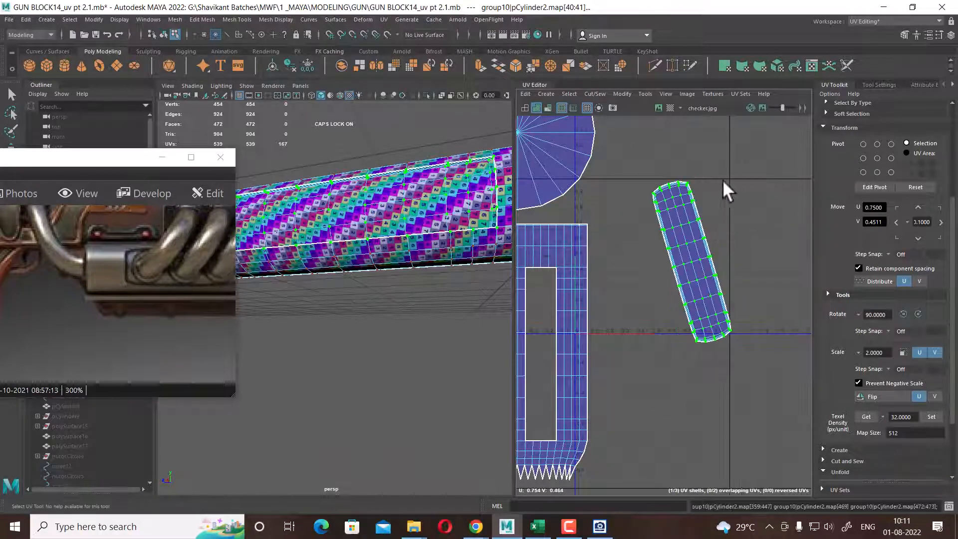
Select the short bevel edges running outward at all four corners of the recess shell and cut the UVs along them
scroll(698, 209, "up", 6)
middle_click_drag(634, 261, 673, 259, "alt")
scroll(672, 260, "up", 2)
key("F10")
double_click(604, 245)
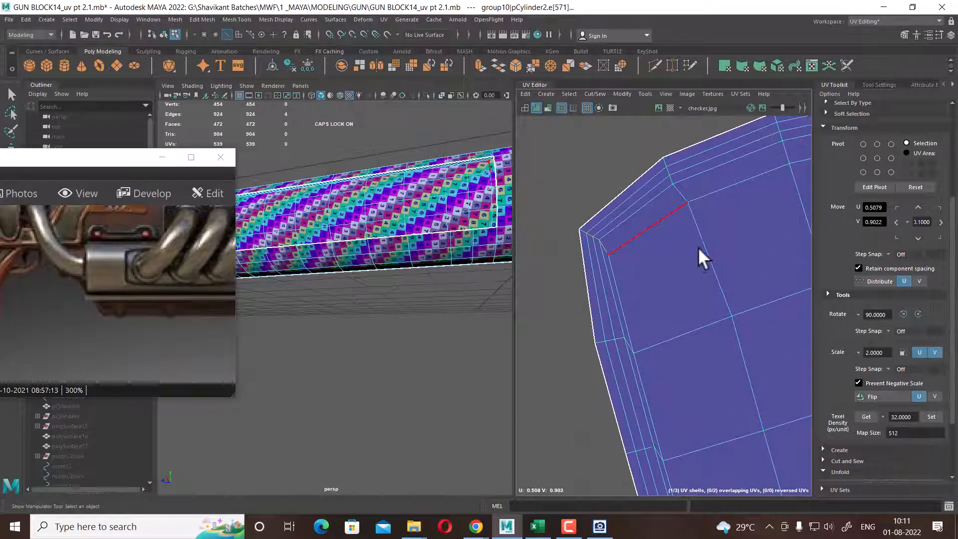
middle_click_drag(774, 232, 650, 277, "alt")
double_click(710, 218, "shift")
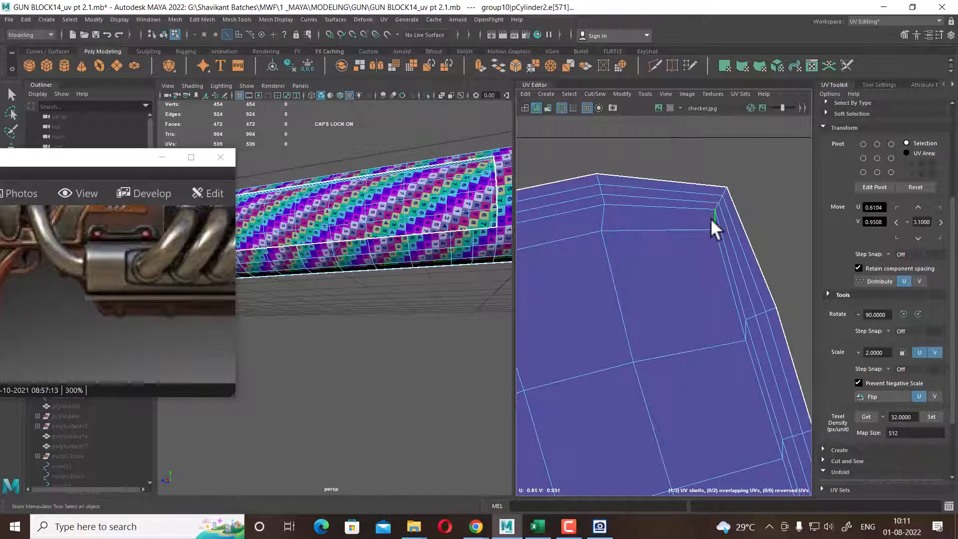
right_click_drag(713, 223, 641, 206, "alt")
middle_click_drag(708, 389, 661, 272, "alt")
middle_click_drag(688, 439, 633, 312, "alt")
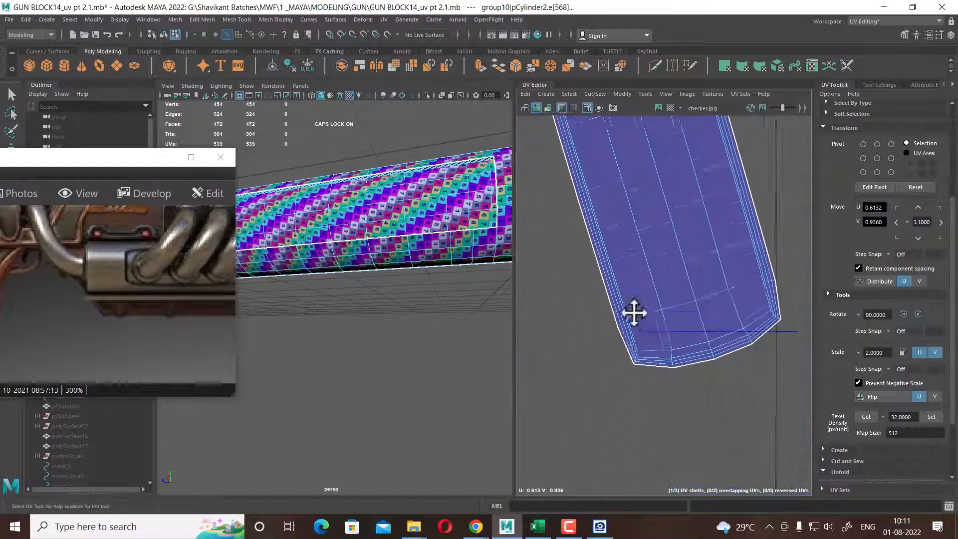
scroll(644, 325, "up", 4)
scroll(651, 277, "up", 5)
middle_click_drag(666, 376, 613, 333, "alt")
double_click(572, 246, "shift")
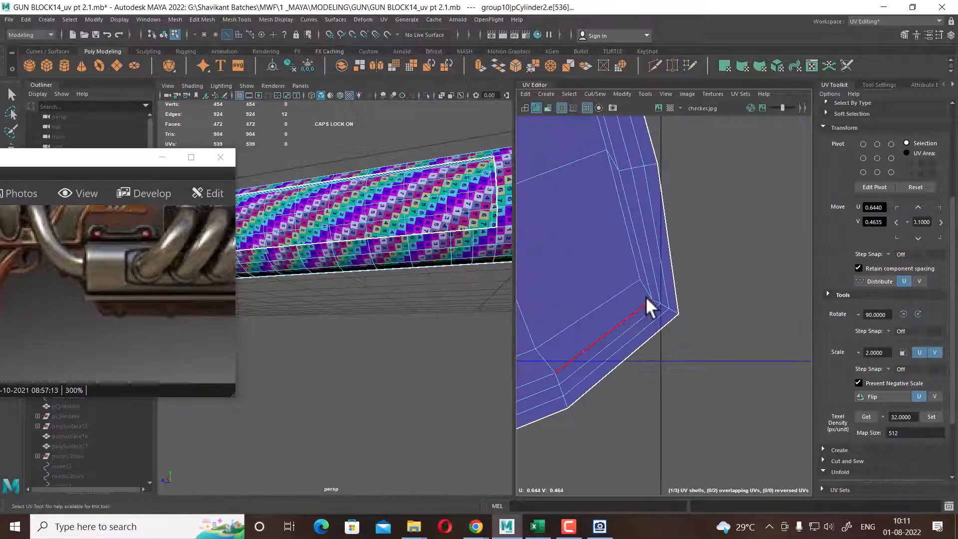
double_click(643, 289, "shift")
mouse_move(729, 231)
right_mouse_down("shift")
mouse_move(690, 246)
mouse_move(724, 238)
right_mouse_up("shift")
Select the complete recess shell and unfold it again with its corners cut
scroll(718, 342, "down", 10)
left_click_drag(729, 189, 638, 299)
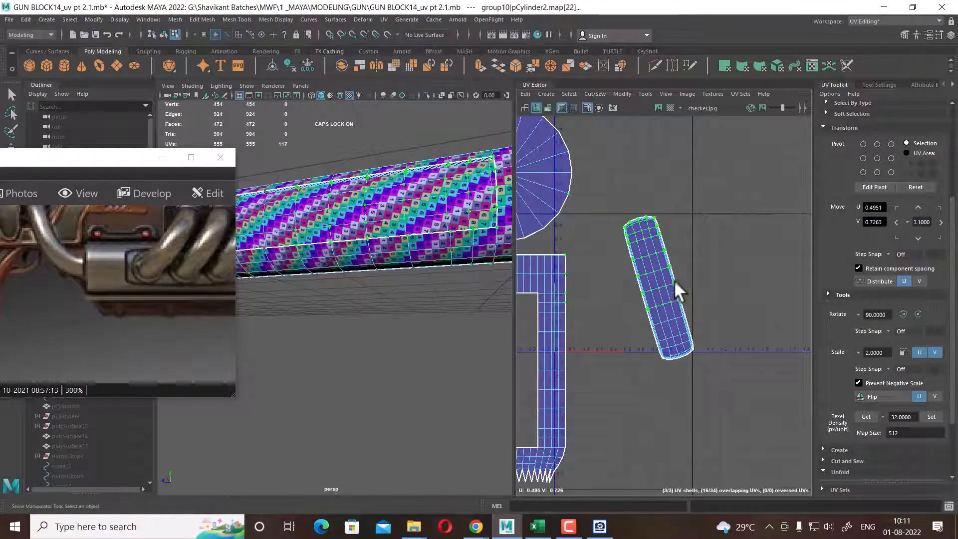
left_click_drag(688, 187, 614, 246)
right_click_drag(640, 240, 704, 229)
right_click_drag(765, 203, 594, 200, "shift")
right_click_drag(709, 221, 709, 363, "alt")
middle_click_drag(708, 363, 737, 234, "alt")
right_click_drag(737, 233, 709, 391, "alt")
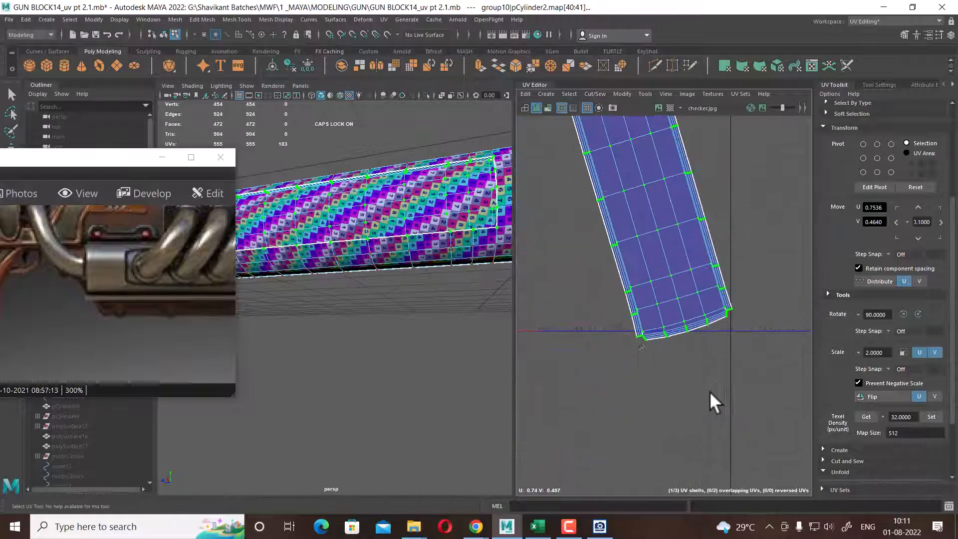
right_click_drag(706, 352, 650, 229, "alt")
middle_click_drag(649, 228, 658, 267, "alt")
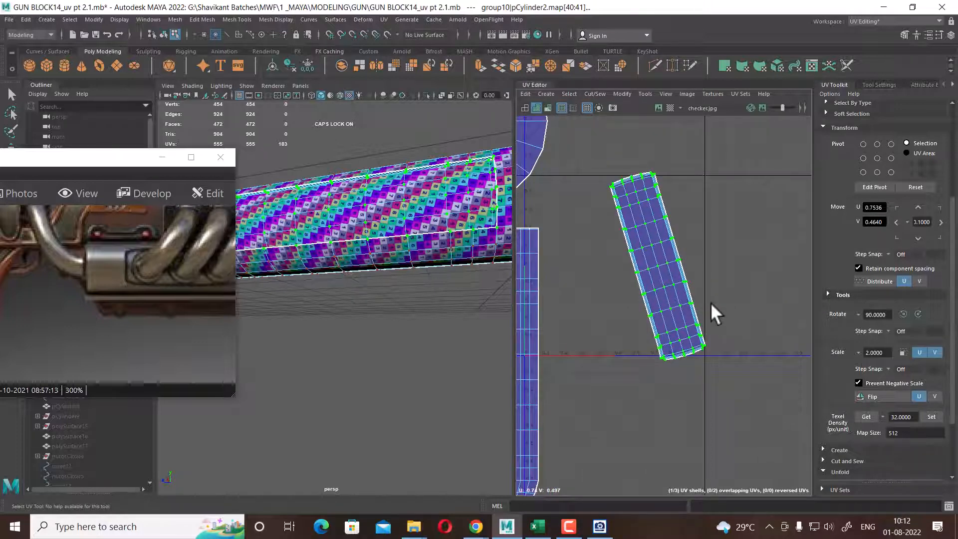
Apply Straighten Shell and Straighten UVs at 45 degrees to the recess shell so it stands upright as a rectangle
scroll(683, 364, "down", 2)
scroll(835, 403, "down", 3)
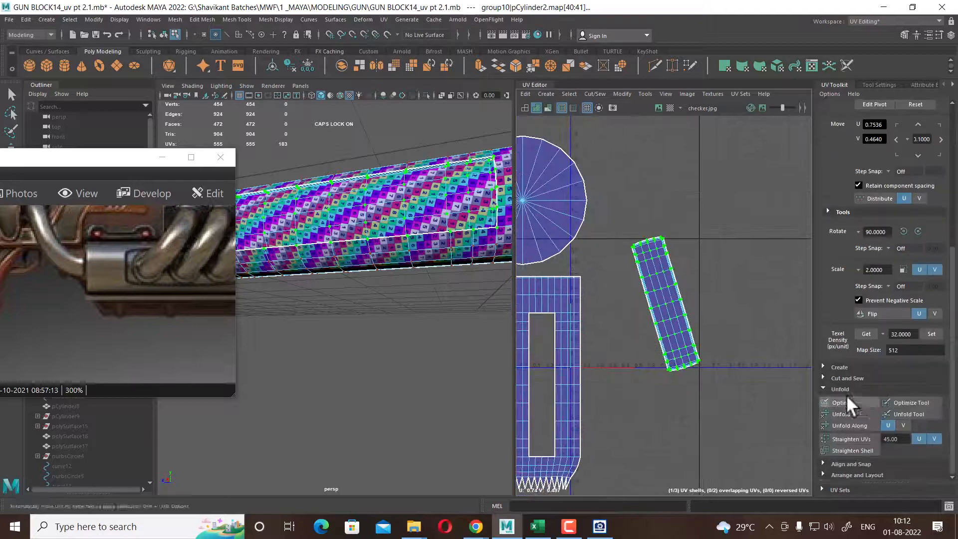
left_click(849, 451)
left_click(857, 437)
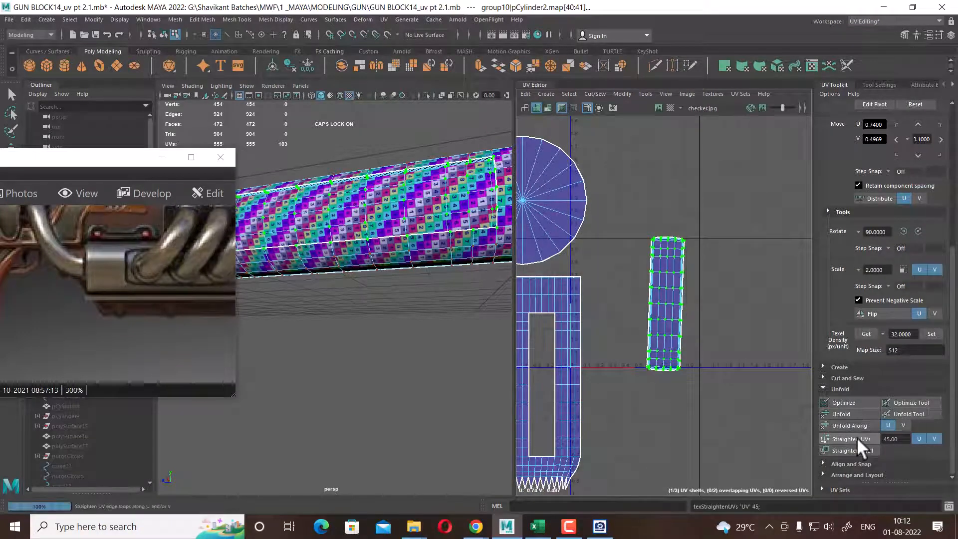
right_click_drag(644, 249, 682, 374, "alt")
middle_click_drag(683, 375, 704, 282, "alt")
right_click_drag(705, 280, 664, 397, "alt")
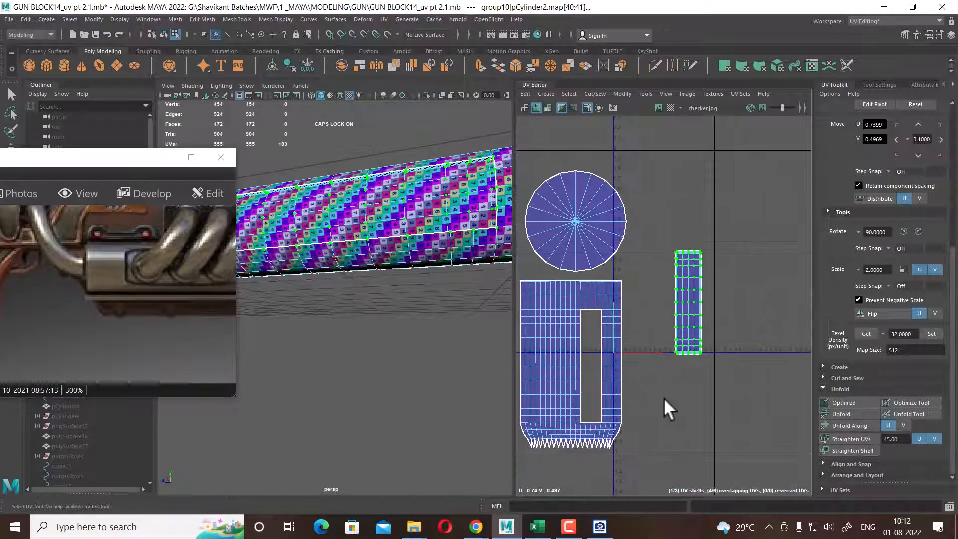
middle_click_drag(664, 397, 695, 331, "alt")
right_click_drag(695, 330, 691, 415, "alt")
Try to unfold the body shell and straighten its UVs at 45 degrees
left_click_drag(692, 415, 635, 373)
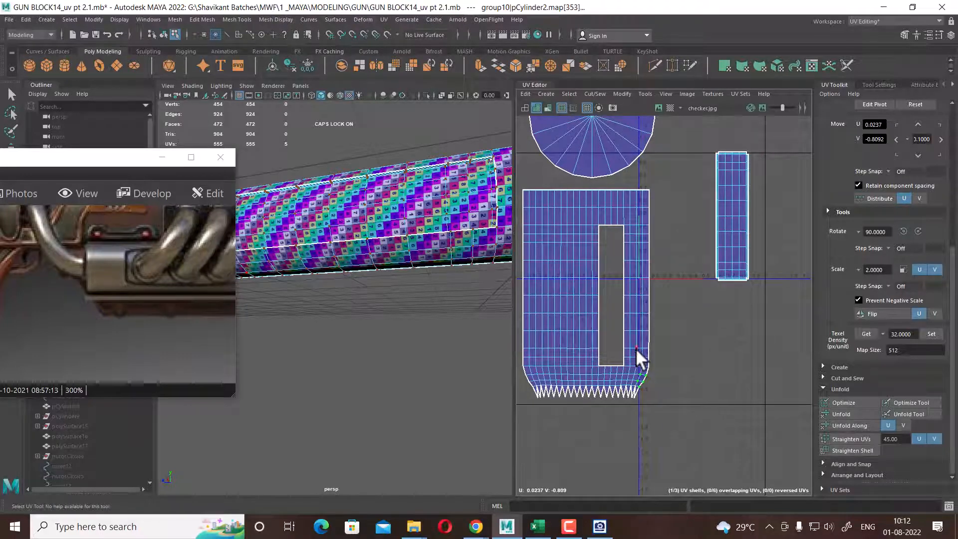
right_click_drag(636, 349, 752, 393, "ctrl")
right_click_drag(752, 325, 488, 327, "shift")
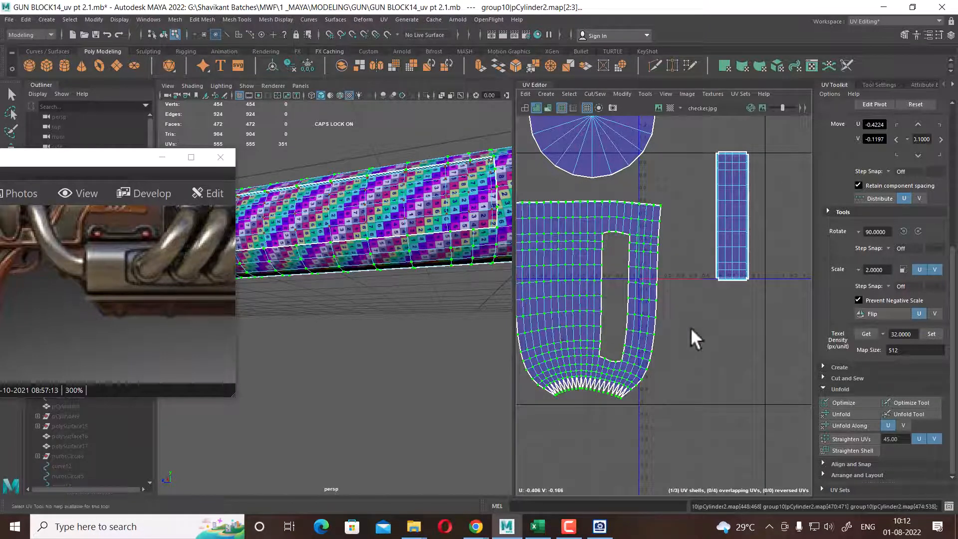
left_click(863, 439)
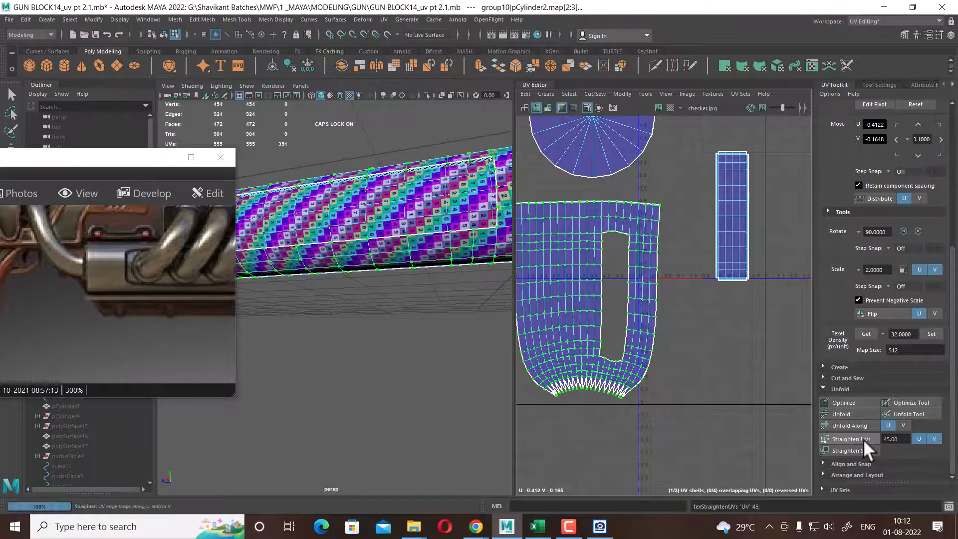
scroll(652, 404, "up", 1)
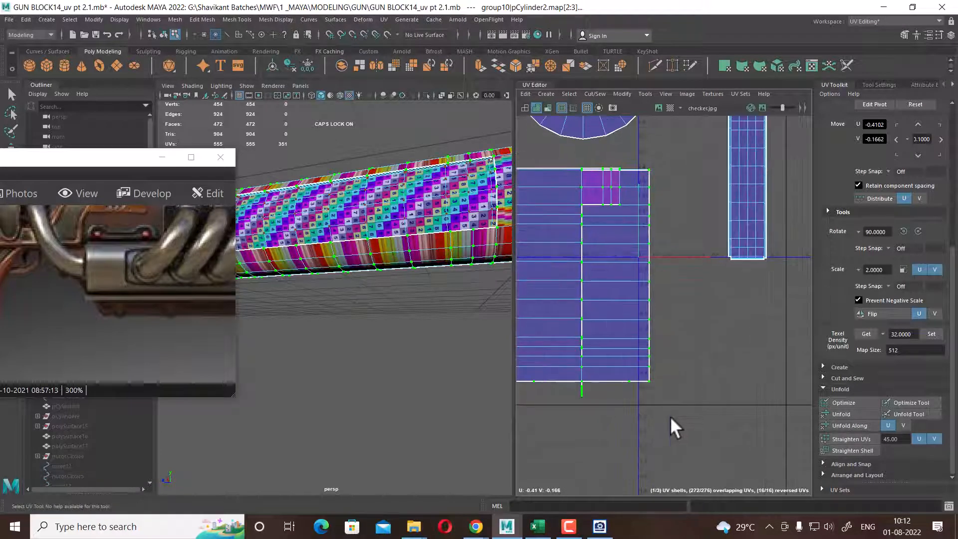
key("ctrl+z")
key("ctrl+z")
key("ctrl+z")
scroll(666, 413, "down", 1)
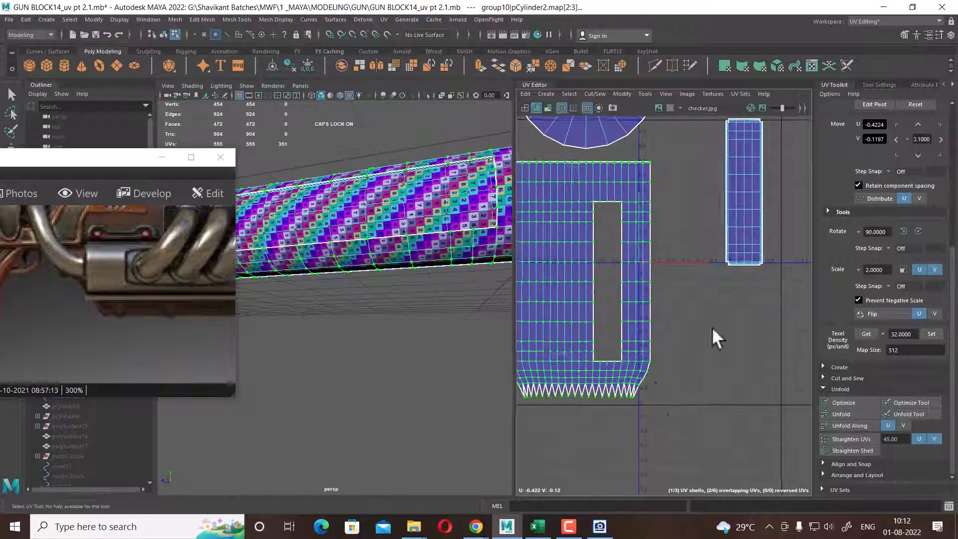
Apply Straighten Shell to the body shell, try Straighten UVs at 45 degrees, and undo the last straightening
scroll(713, 329, "up", 4)
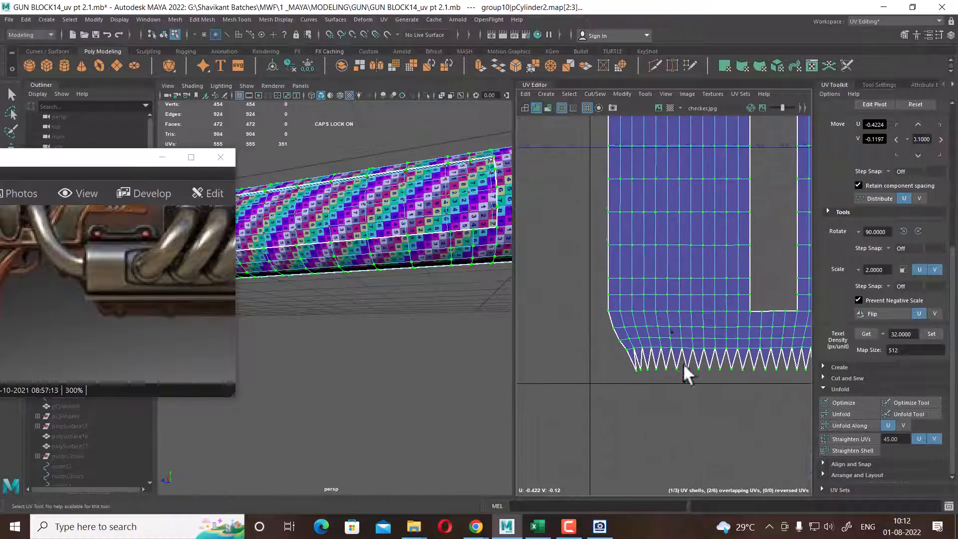
scroll(689, 364, "down", 4)
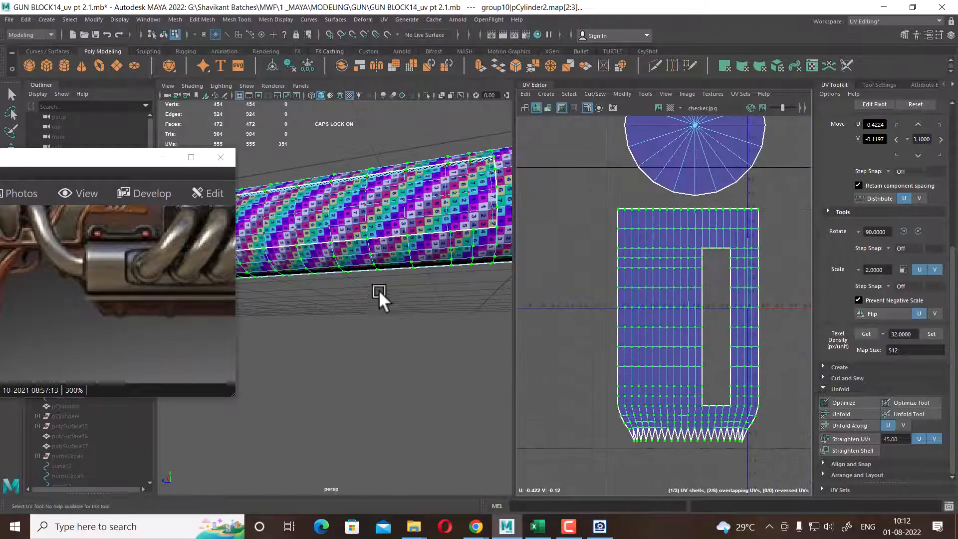
left_click_drag(380, 291, 429, 305, "alt")
right_click_drag(429, 305, 430, 362, "alt")
middle_click_drag(424, 300, 424, 328, "alt")
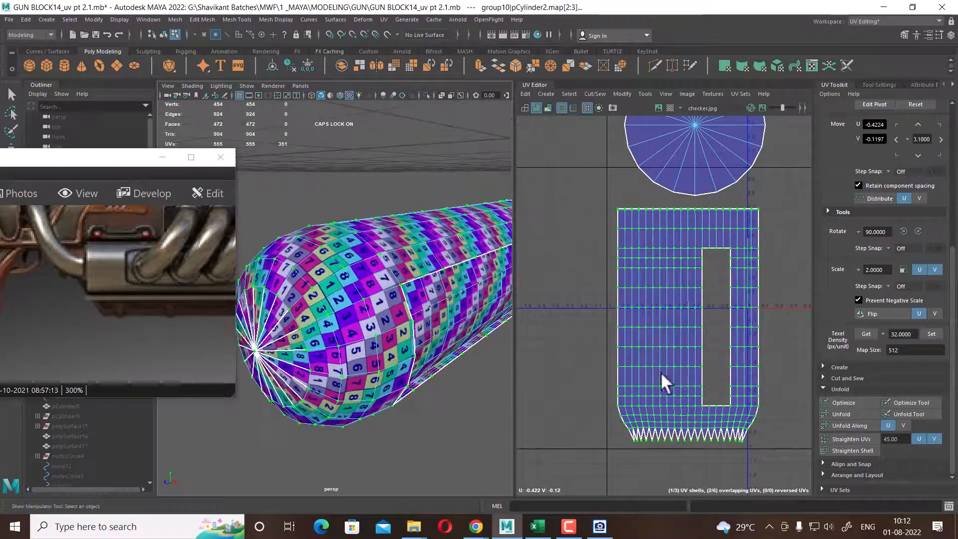
left_click(863, 449)
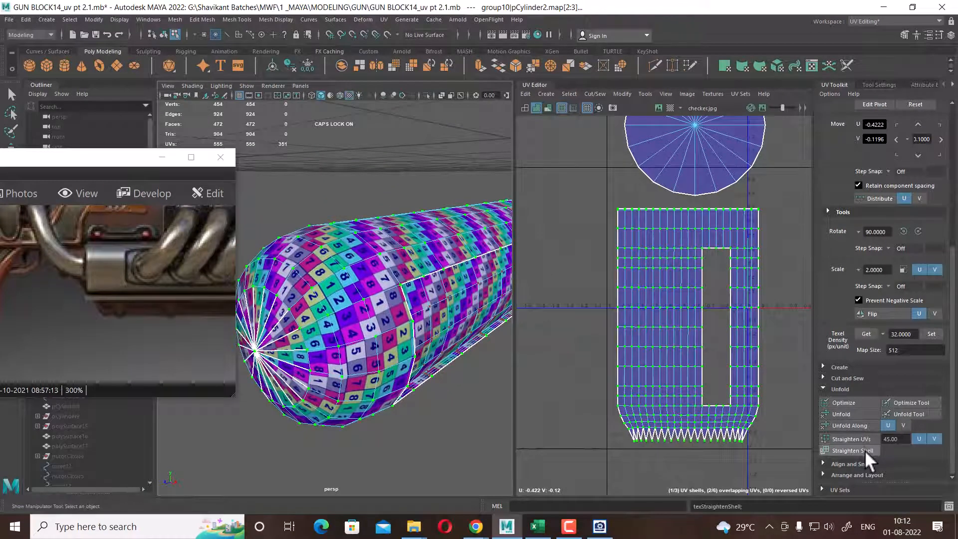
left_click(858, 439)
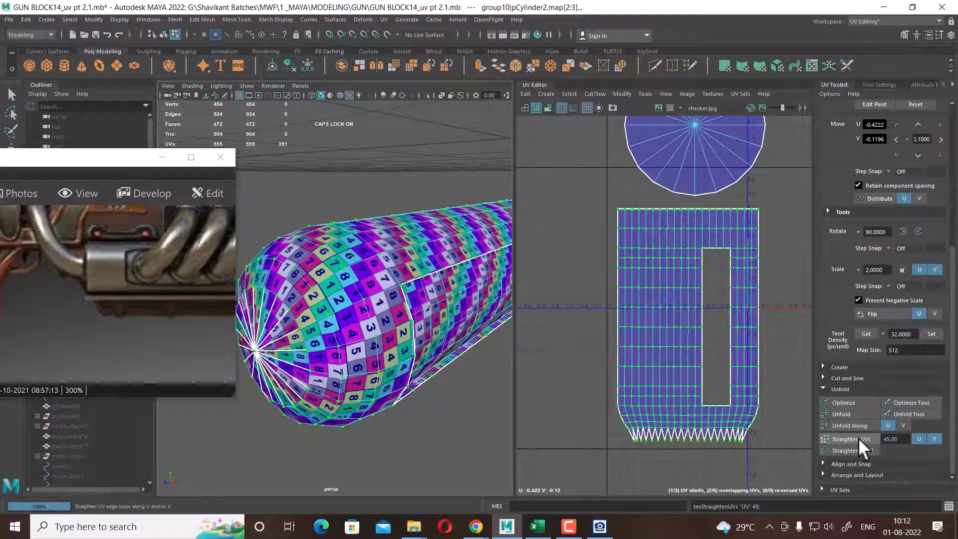
right_click_drag(642, 395, 693, 329, "alt")
key("ctrl+z")
middle_click_drag(694, 330, 690, 358, "alt")
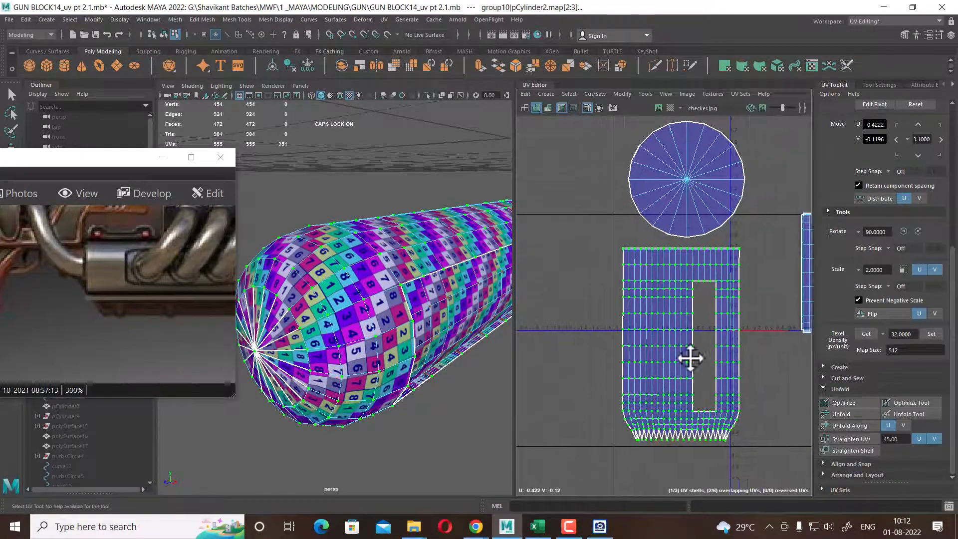
right_click_drag(690, 358, 609, 340, "alt")
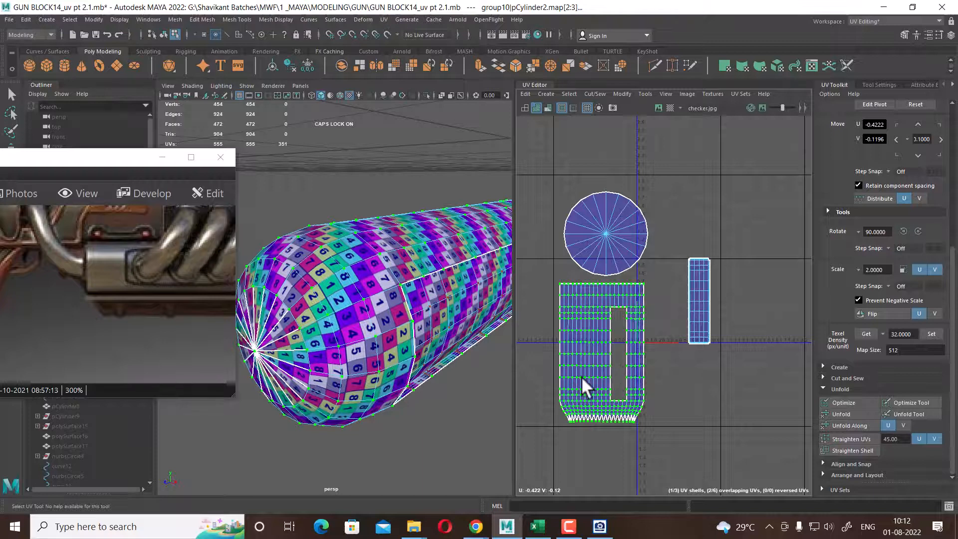
right_click_drag(582, 387, 634, 313, "alt")
middle_click_drag(635, 314, 658, 334, "alt")
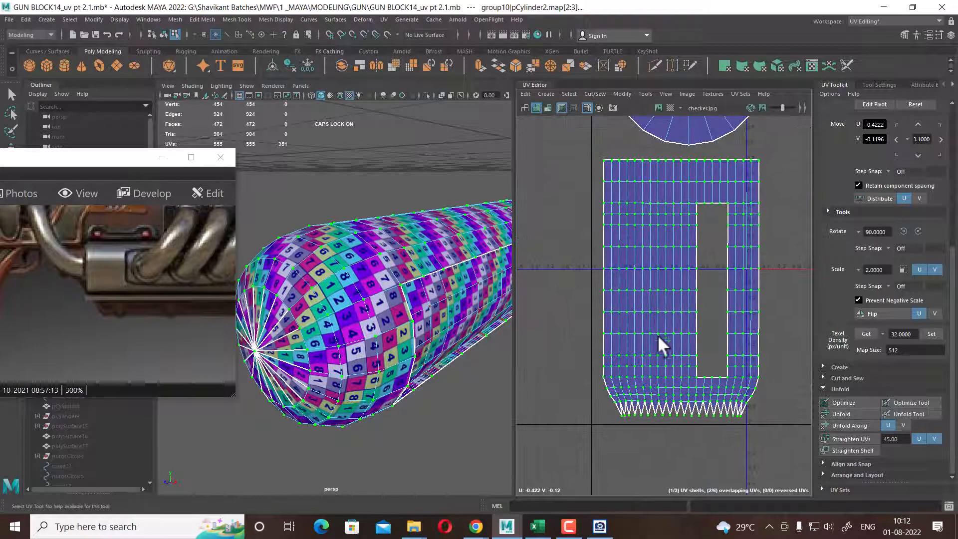
Select the body shell's border UVs and deselect all but those along its left edge
right_click(641, 245)
right_click(662, 231, "ctrl")
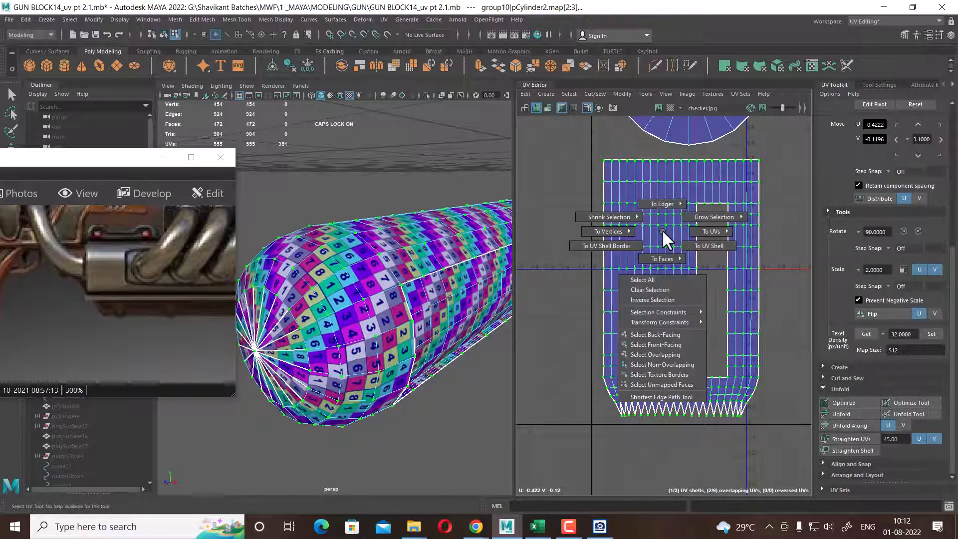
right_click_drag(662, 231, 606, 246, "ctrl")
middle_click_drag(695, 282, 655, 334, "alt")
left_click_drag(750, 195, 569, 245, "ctrl")
middle_click_drag(688, 332, 727, 241, "alt")
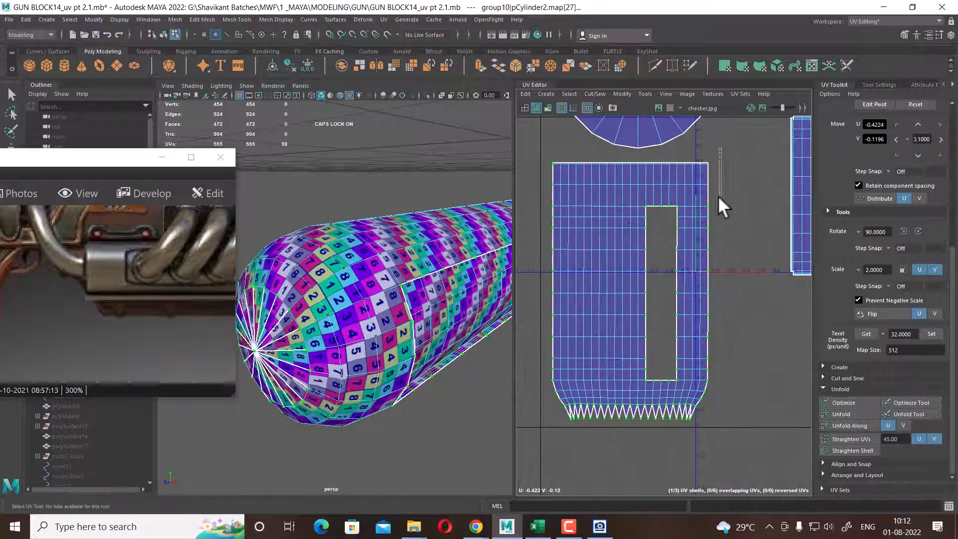
left_click_drag(718, 197, 617, 450, "ctrl")
left_click_drag(791, 285, 556, 373, "ctrl")
Deselect the stray serration tips, include the lower-left corner tip, and align the body shell's left border UVs to their minimum U
right_click_drag(574, 317, 724, 402, "alt")
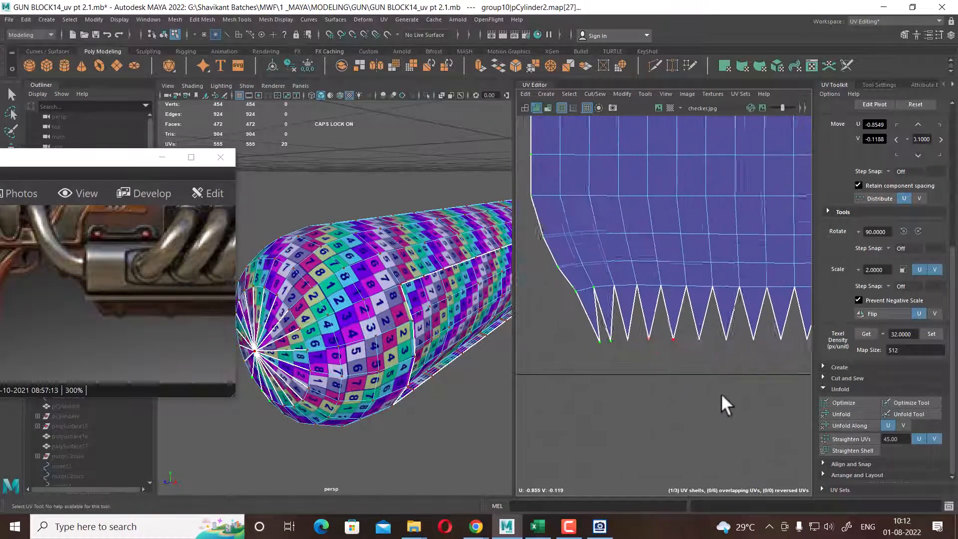
left_click_drag(622, 322, 606, 346, "ctrl")
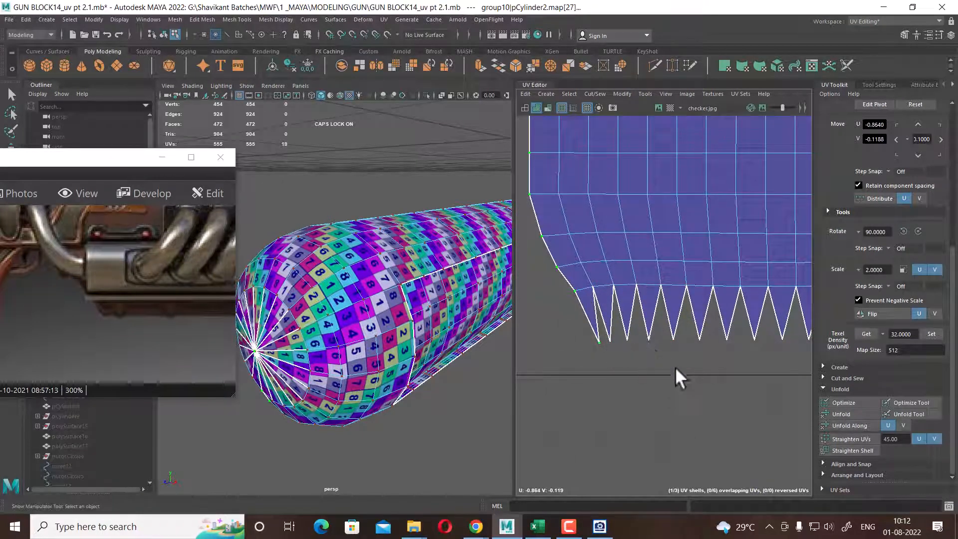
right_click_drag(676, 376, 746, 412, "alt")
left_click_drag(675, 390, 634, 354, "ctrl")
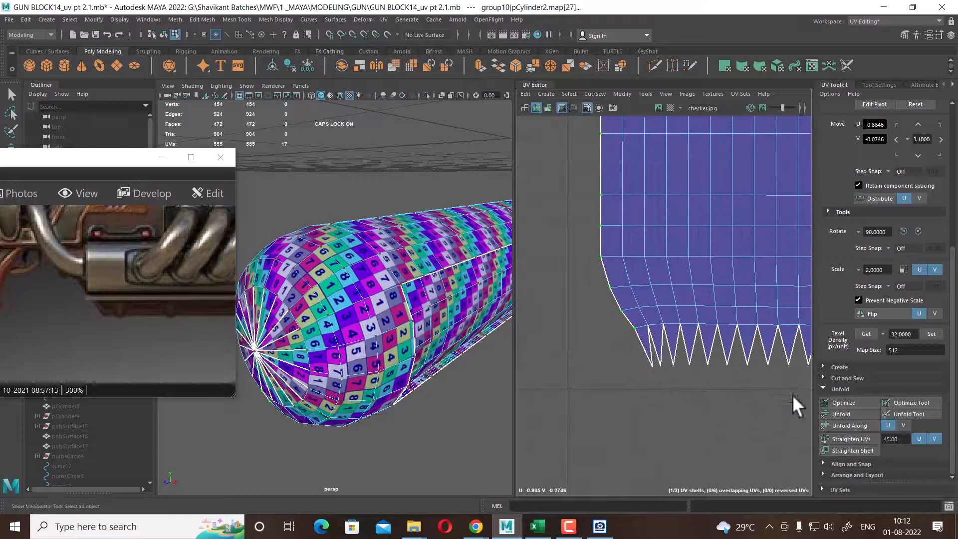
left_click(653, 366, "shift")
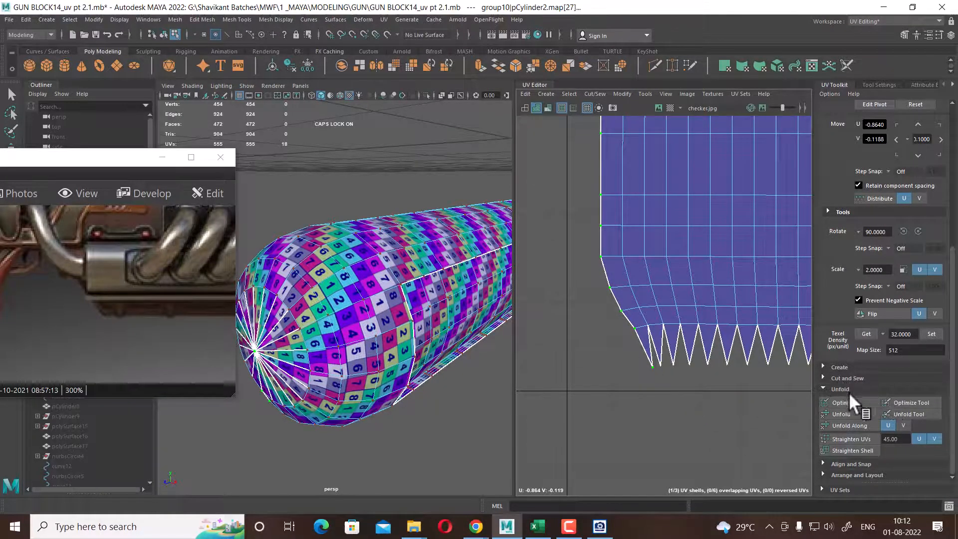
left_click(863, 463)
left_click(860, 332)
scroll(681, 339, "down", 5)
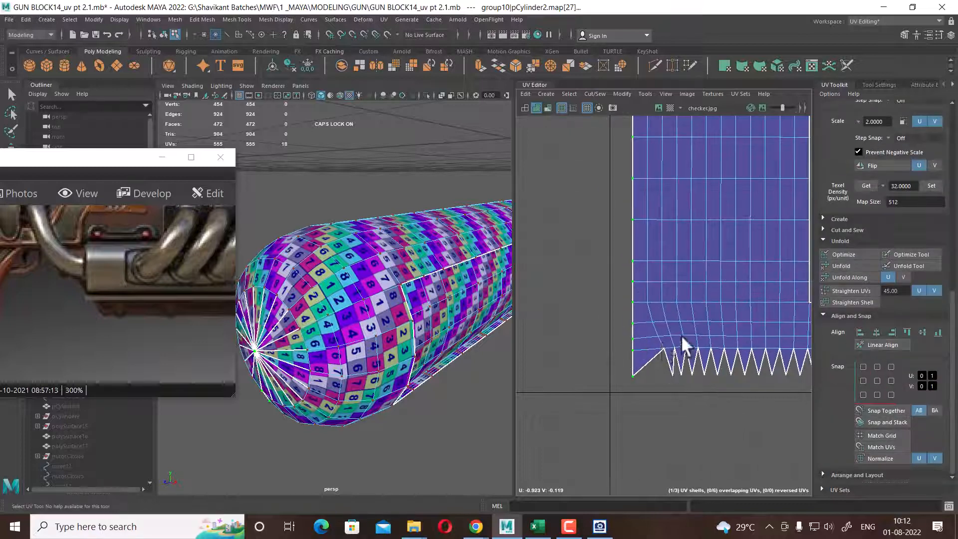
Select the body shell's border UVs again and deselect those along the upper, left and serrated lower edges
right_click_drag(674, 310, 567, 391)
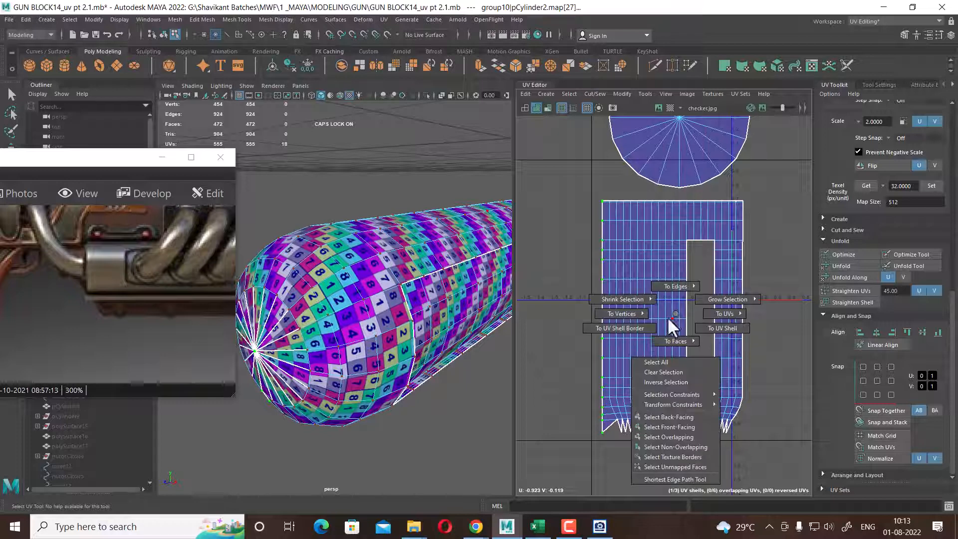
left_click_drag(585, 180, 740, 203)
left_click_drag(593, 191, 667, 479, "ctrl")
scroll(670, 414, "up", 3)
left_click_drag(594, 322, 783, 427, "ctrl")
middle_click_drag(718, 318, 705, 478, "alt")
scroll(734, 403, "down", 2)
scroll(734, 403, "down", 2)
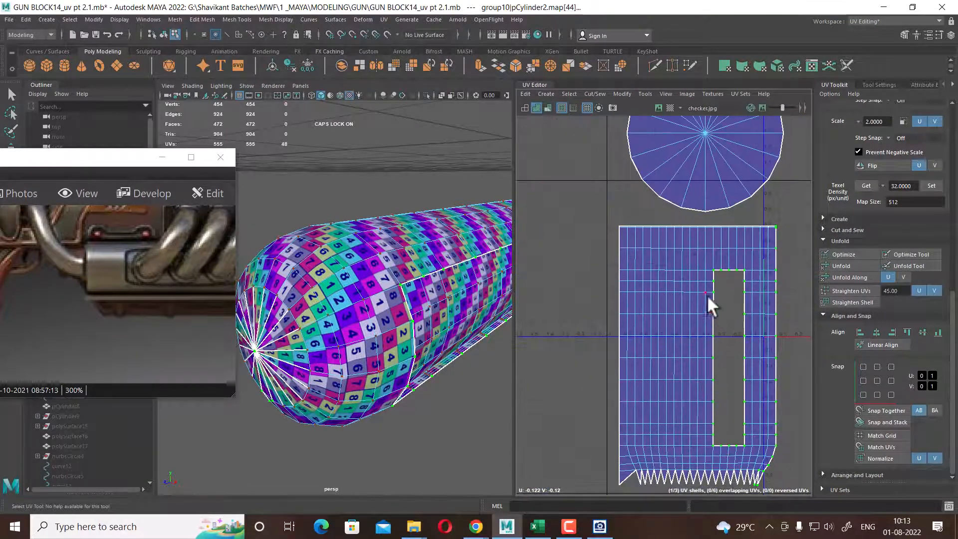
Deselect the slot and remaining serration tips, and align the body shell's right border UVs to their maximum U
left_click_drag(708, 297, 756, 409, "ctrl")
middle_click_drag(751, 451, 596, 259, "alt")
scroll(599, 264, "up", 4)
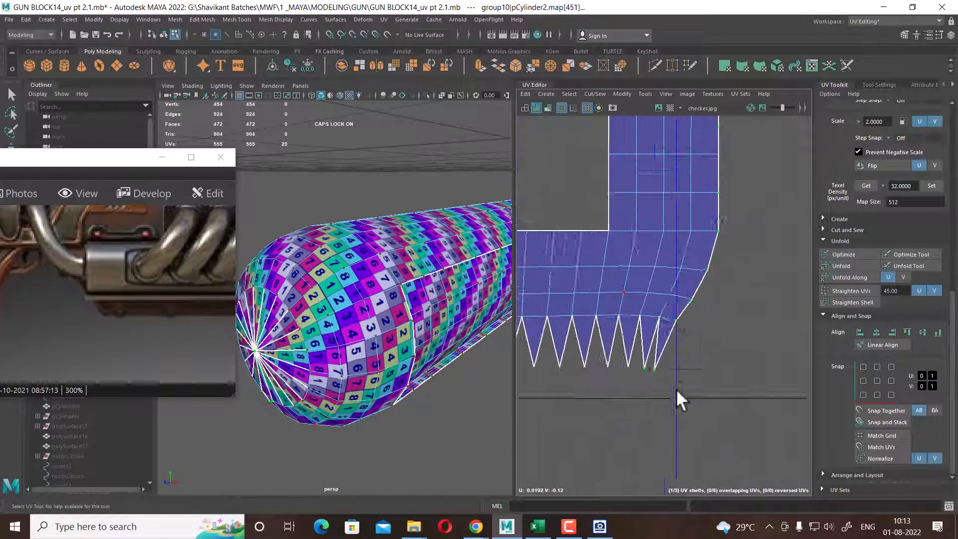
left_click_drag(669, 325, 669, 328, "ctrl")
left_click_drag(611, 359, 649, 401, "ctrl")
scroll(672, 432, "down", 6)
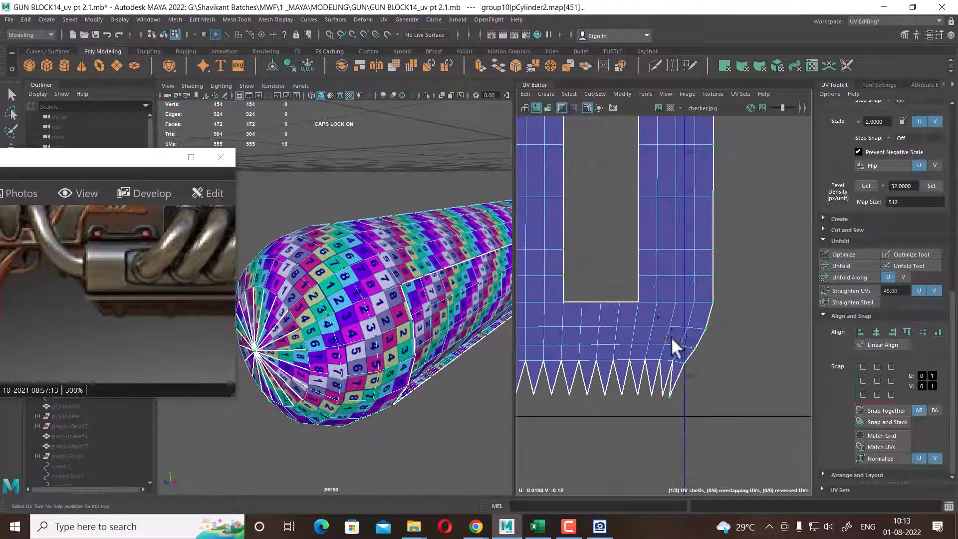
scroll(708, 369, "down", 2)
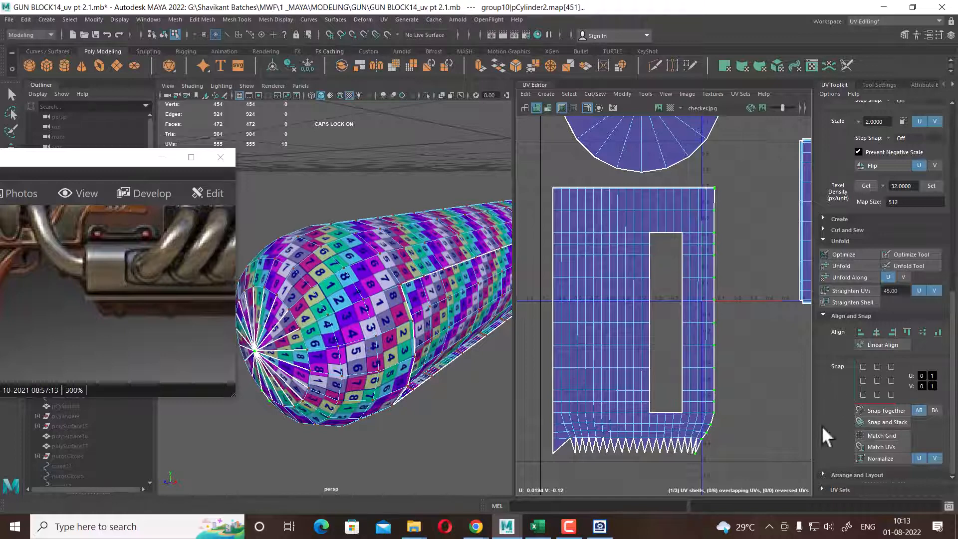
left_click(893, 331)
scroll(674, 399, "up", 2)
middle_click_drag(686, 413, 719, 312, "alt")
scroll(723, 330, "up", 2)
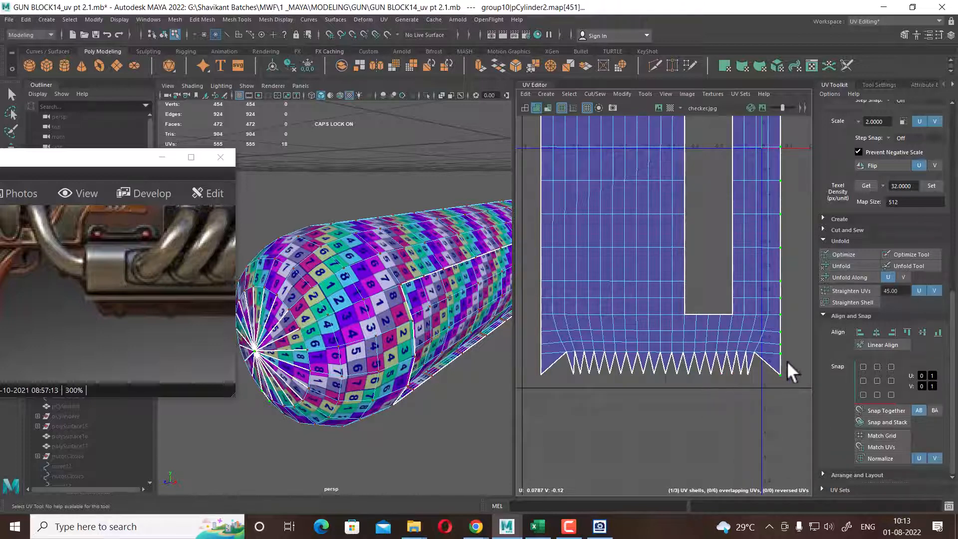
Unfold the inner UV rows of the body shell's rounded end, and unfold the serration tips between its corners
left_click_drag(786, 364, 516, 406)
left_click_drag(554, 324, 767, 353)
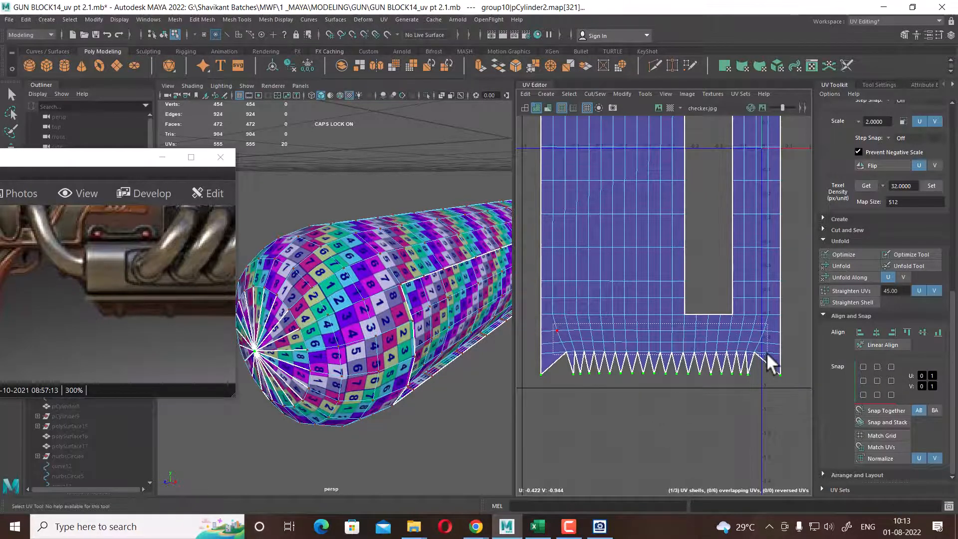
right_click_drag(725, 308, 608, 305, "shift")
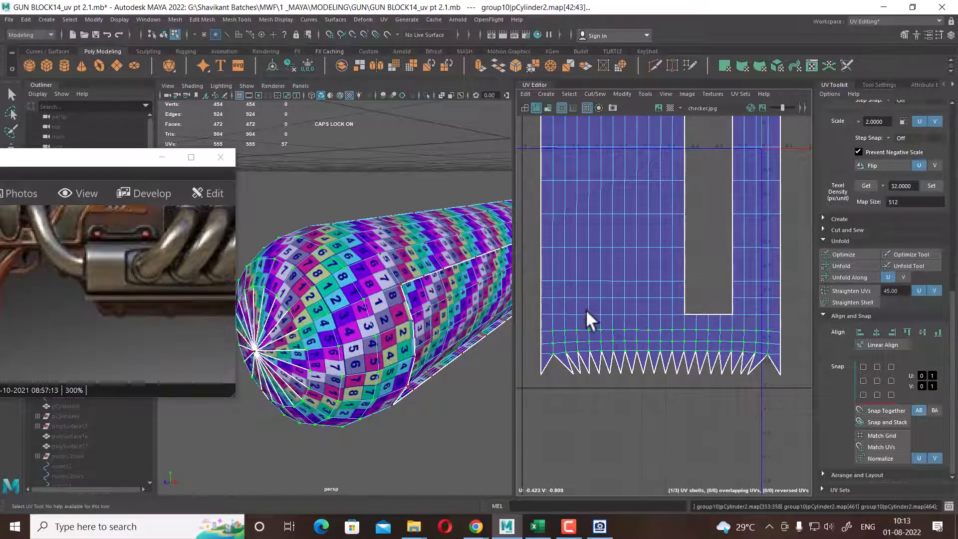
scroll(577, 370, "down", 1)
left_click_drag(570, 360, 739, 387)
right_click_drag(726, 298, 576, 305, "shift")
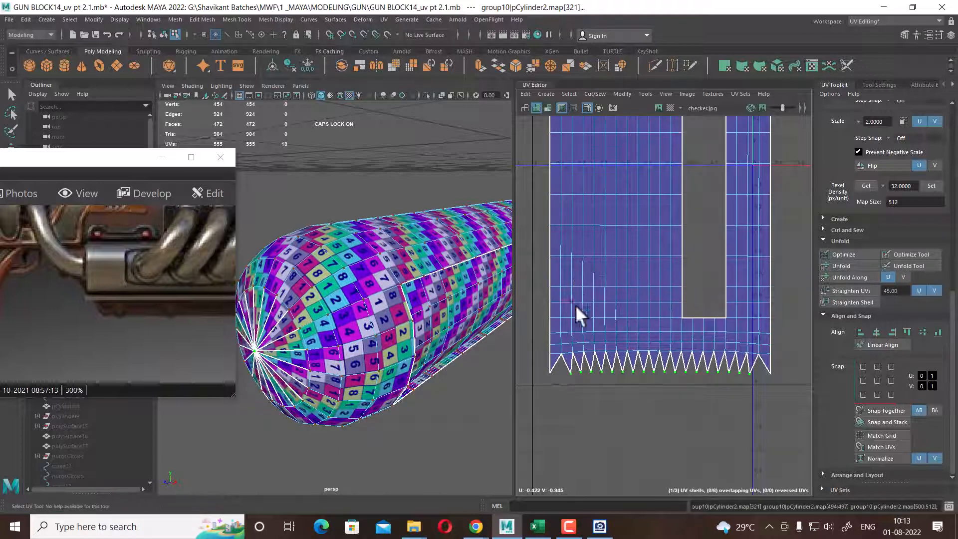
scroll(645, 391, "up", 1)
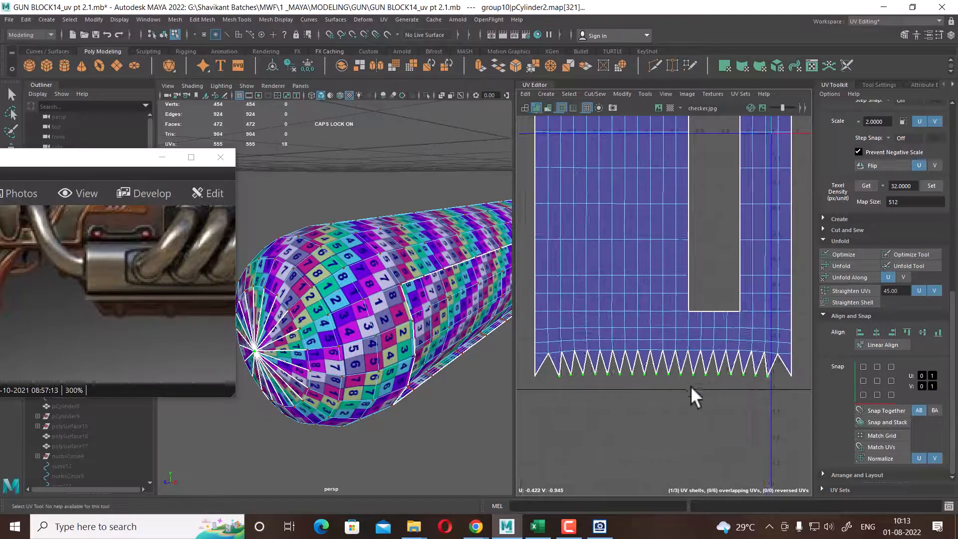
Unfold the inner UV rows above the body shell's serrations once more
left_click(536, 375)
scroll(544, 380, "up", 1)
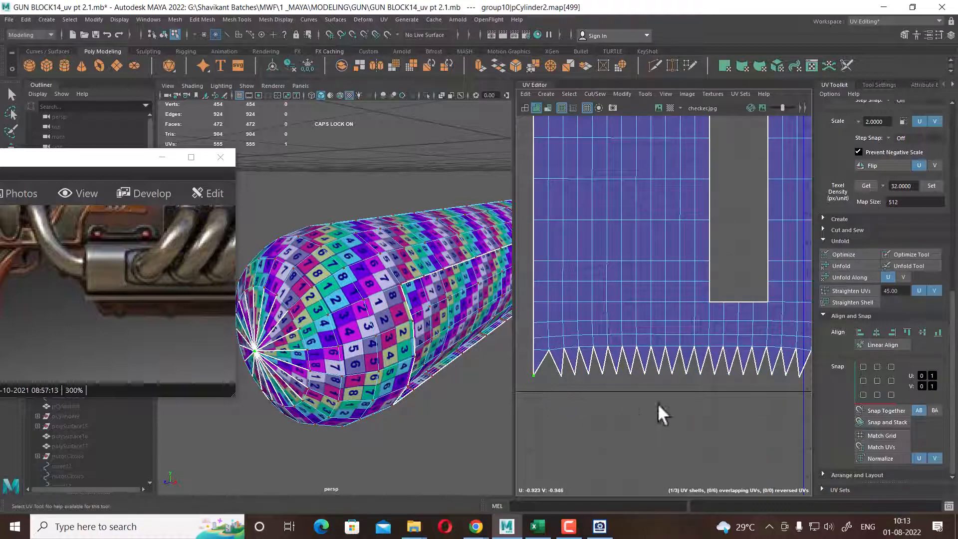
scroll(768, 396, "down", 3)
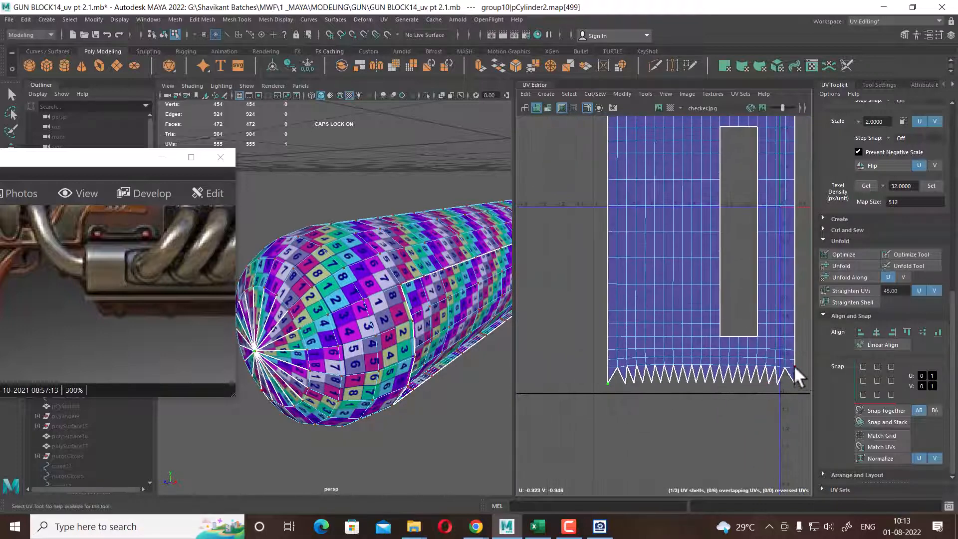
left_click_drag(613, 343, 788, 370)
right_click_drag(762, 331, 535, 342, "shift")
Align all serration tip UVs along the body shell's lower edge to their minimum V
scroll(636, 341, "up", 2)
scroll(661, 351, "down", 2)
scroll(662, 352, "down", 1)
middle_click_drag(724, 382, 678, 358, "alt")
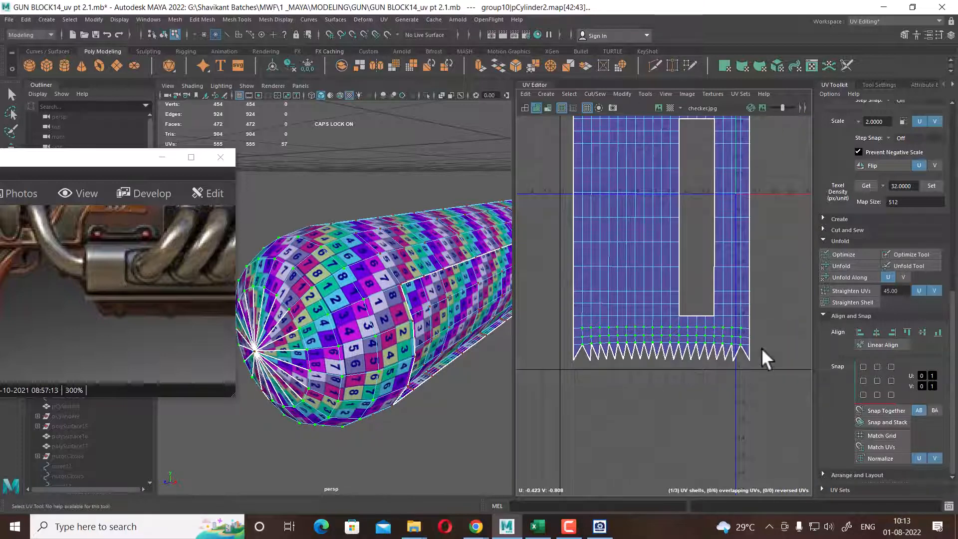
left_click_drag(761, 350, 559, 387)
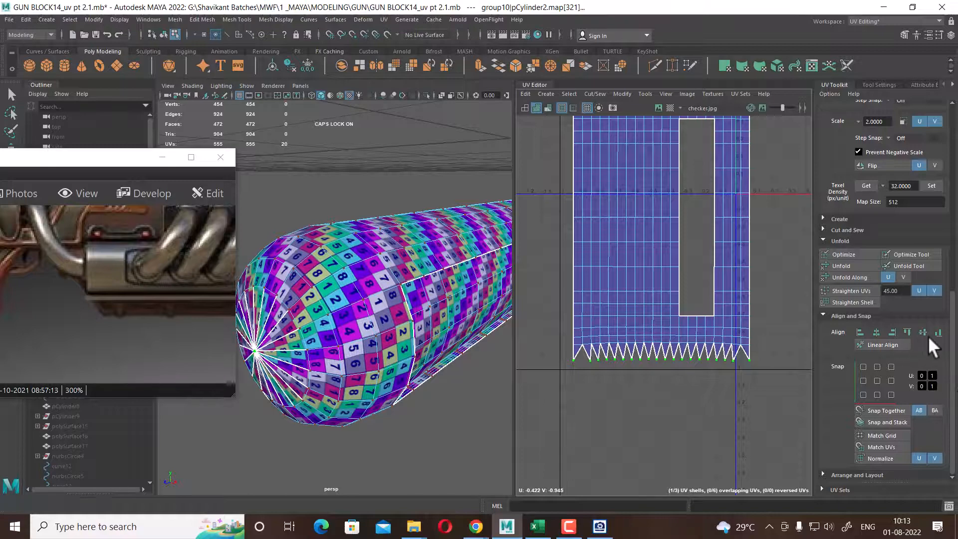
scroll(757, 252, "down", 4)
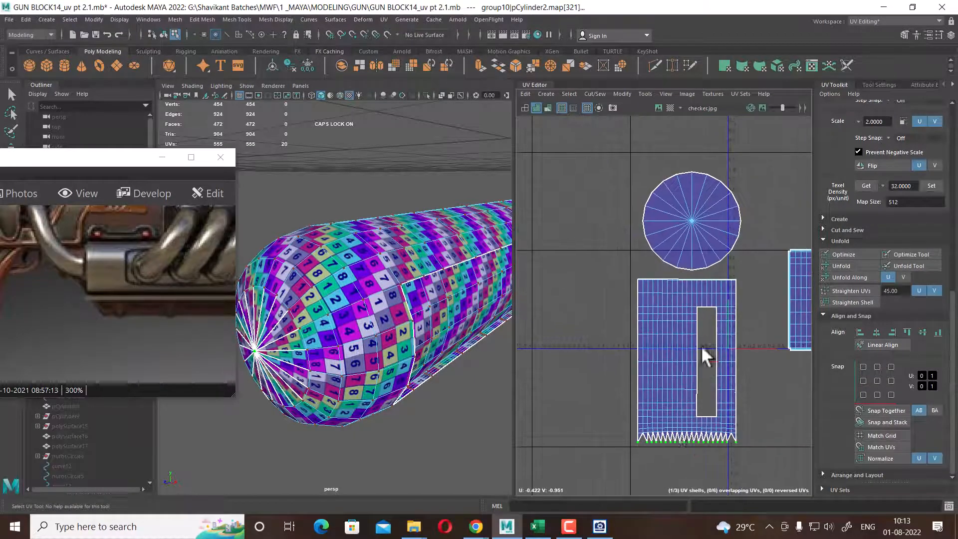
Select the flat end cap's circular UV shell and scale it down uniformly toward the body's checker size
left_click_drag(418, 315, 329, 300, "alt")
right_click_drag(329, 300, 363, 331, "alt")
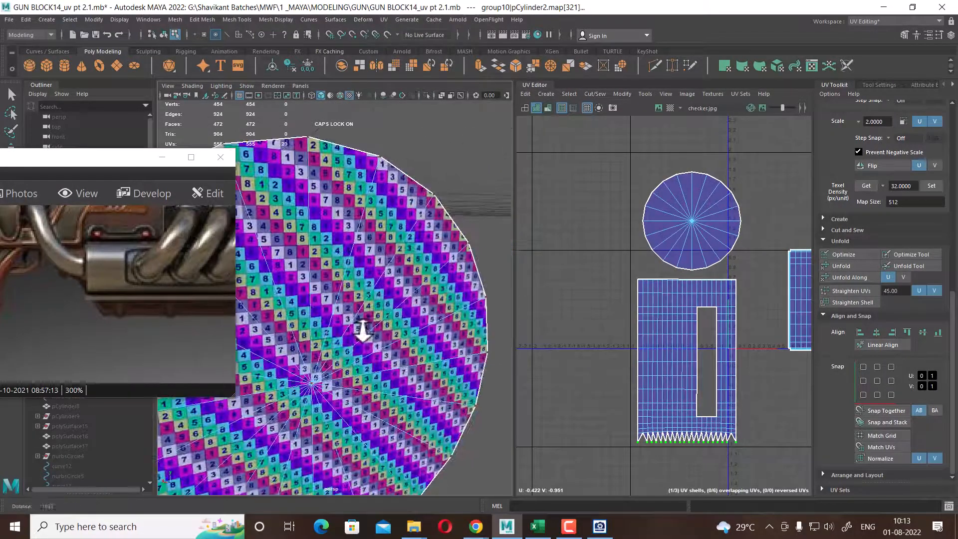
left_click_drag(387, 333, 447, 332, "alt")
left_click_drag(745, 173, 683, 227)
right_click(672, 221, "ctrl")
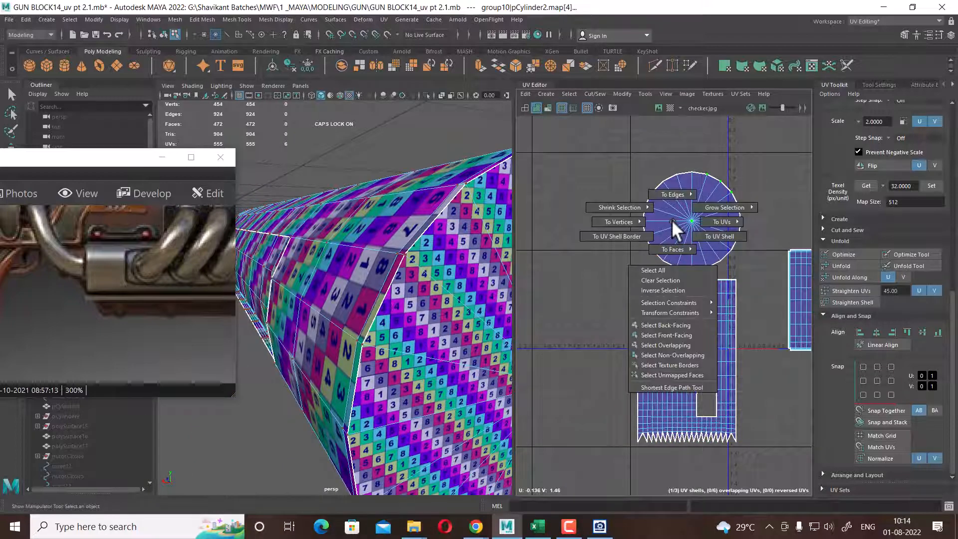
right_click_drag(672, 221, 703, 219, "ctrl")
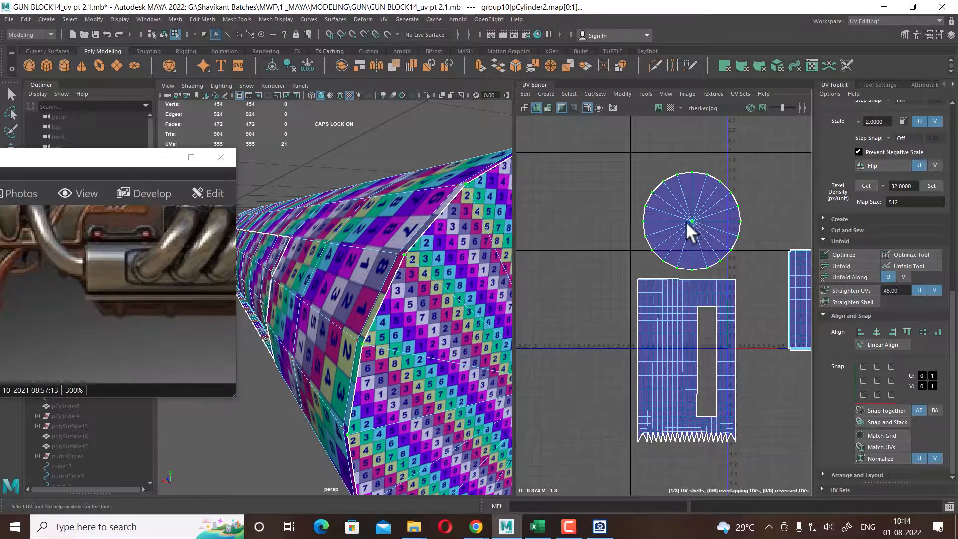
key("r")
mouse_move(688, 218)
left_mouse_down()
mouse_move(669, 232)
mouse_move(707, 202)
mouse_move(676, 224)
left_mouse_up()
left_click_drag(364, 309, 390, 345, "alt")
left_click_drag(692, 219, 720, 237)
key("w")
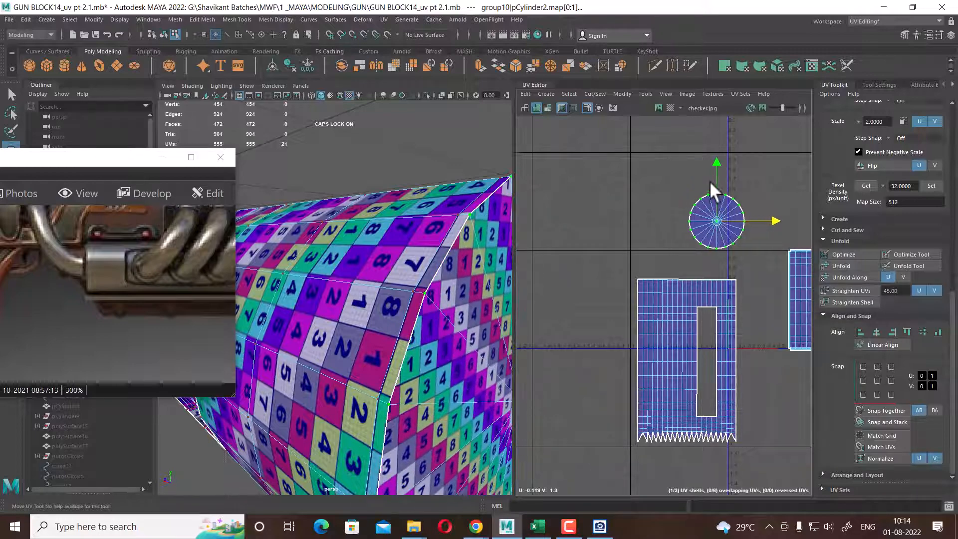
Move the circular cap shell down to just above the body shell and scale it down further to match the body's checker squares
left_click_drag(714, 167, 715, 201)
right_click_drag(711, 264, 800, 394, "alt")
middle_click_drag(798, 396, 770, 334, "alt")
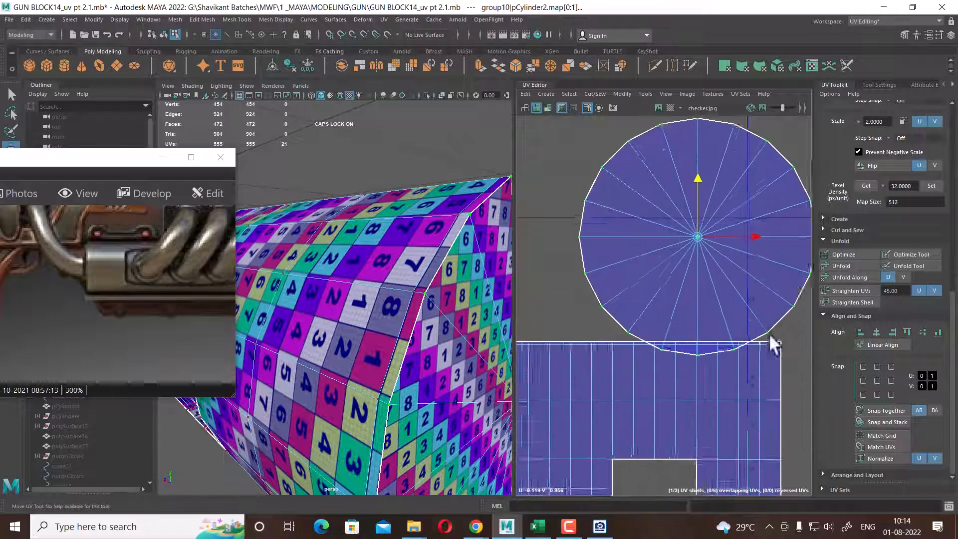
scroll(699, 332, "up", 2)
left_click_drag(696, 215, 699, 191)
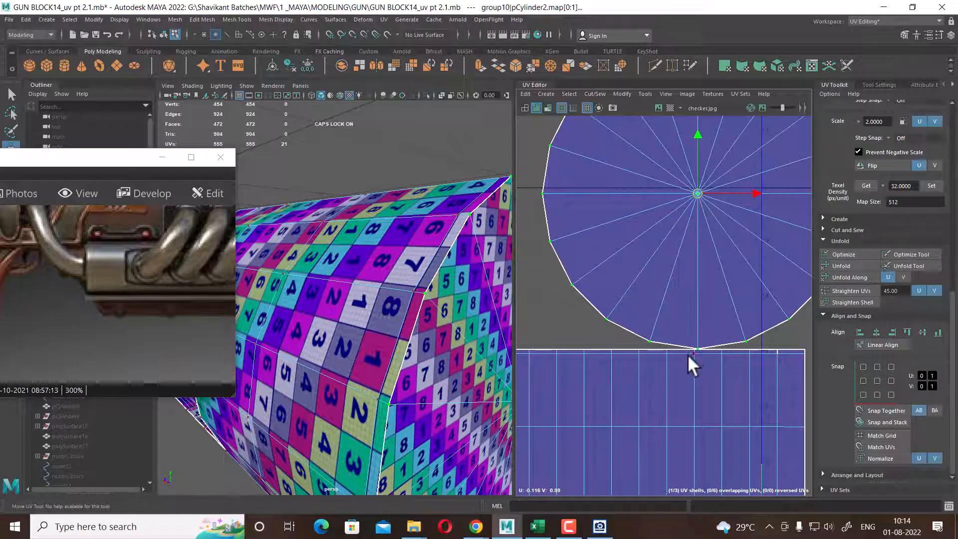
key("r")
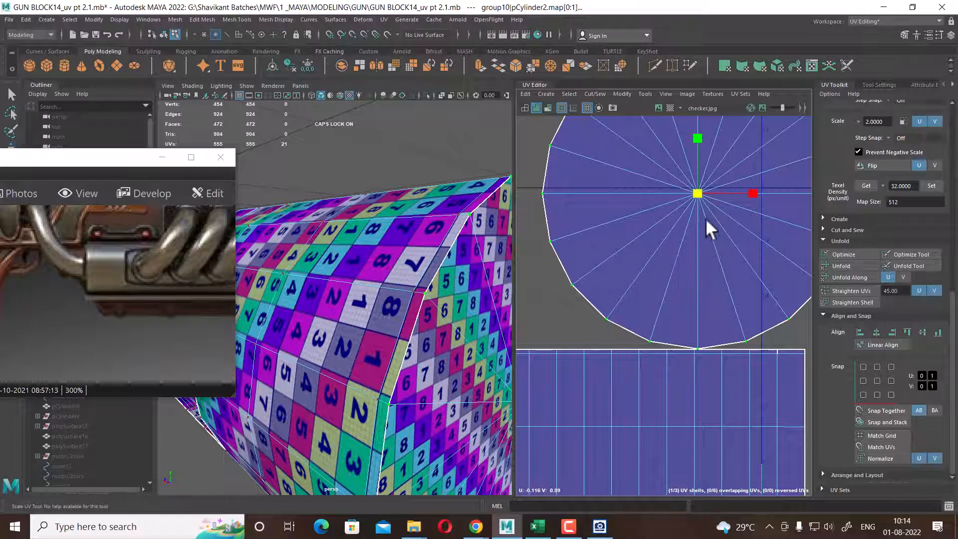
left_click_drag(697, 193, 695, 246)
key("w")
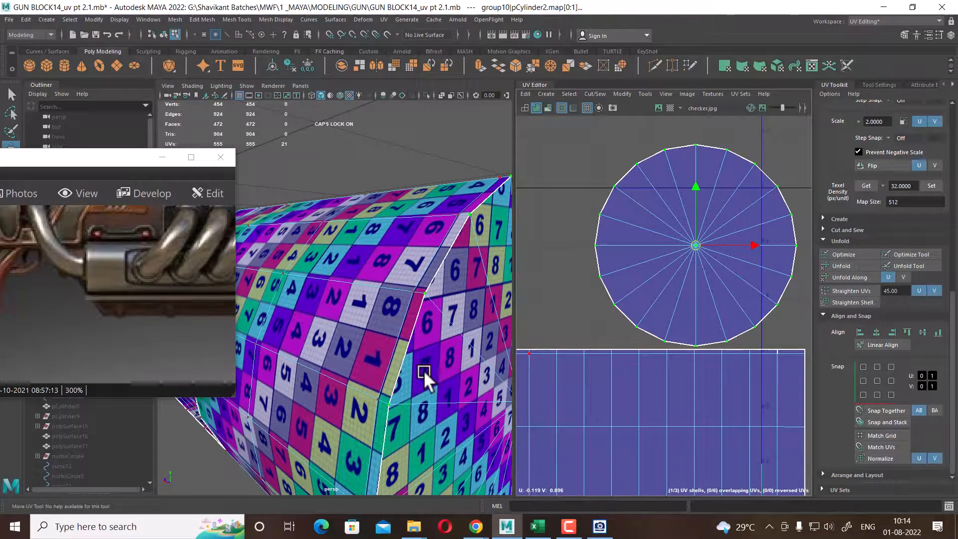
Select all the cylinder's UV shells and pack them into the 0 to 1 tile with Layout UV
scroll(659, 309, "down", 5)
scroll(659, 314, "down", 4)
middle_click_drag(658, 317, 636, 252, "alt")
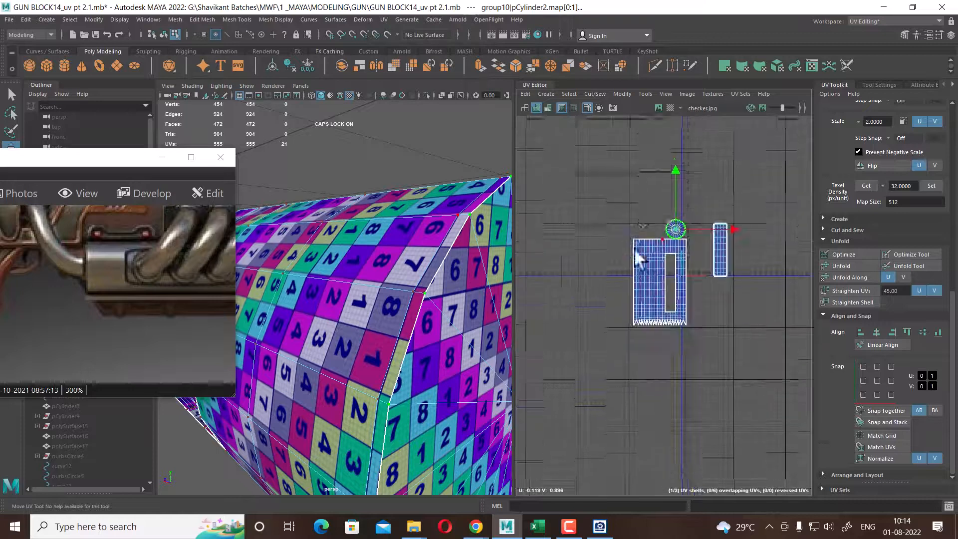
scroll(648, 274, "up", 2)
scroll(686, 317, "down", 1)
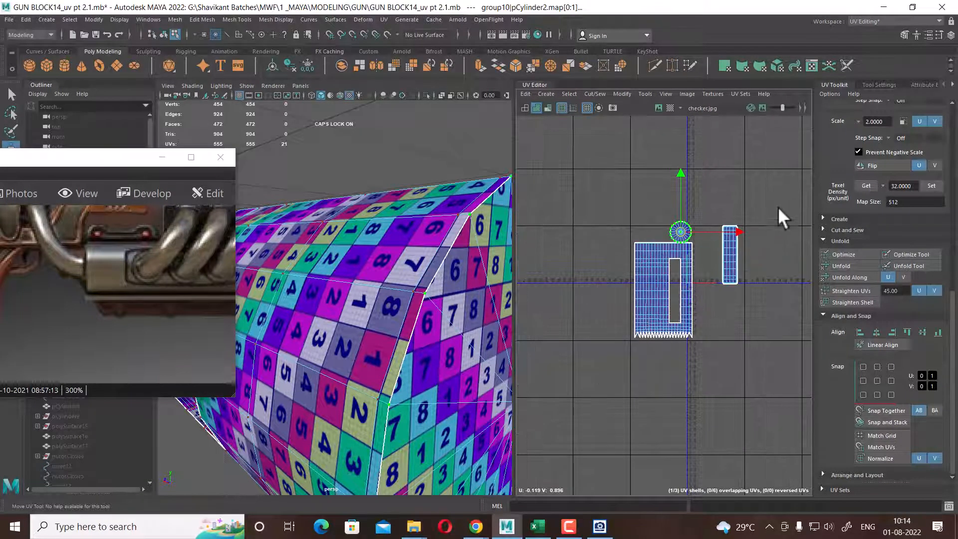
left_click_drag(781, 214, 573, 434)
right_click(709, 208, "shift")
mouse_move(670, 224)
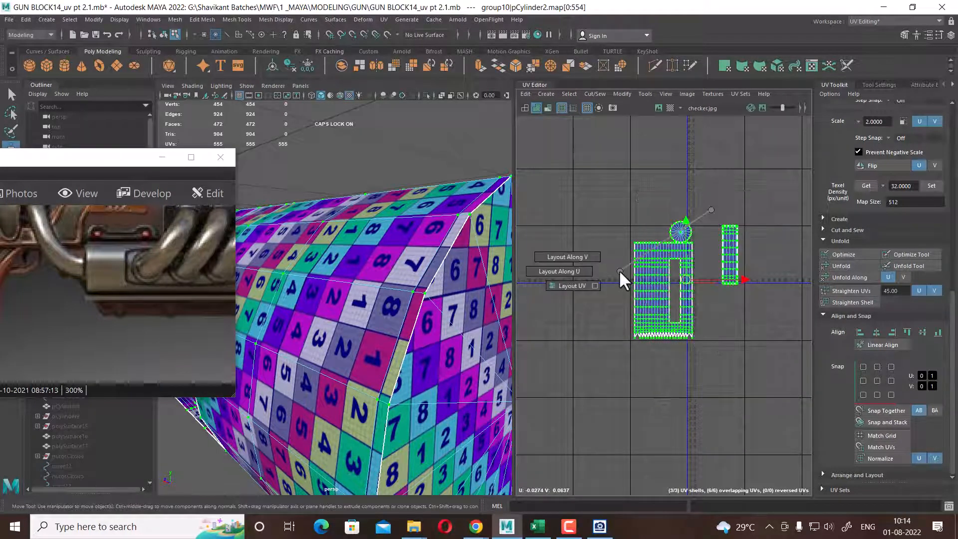
left_click(618, 270)
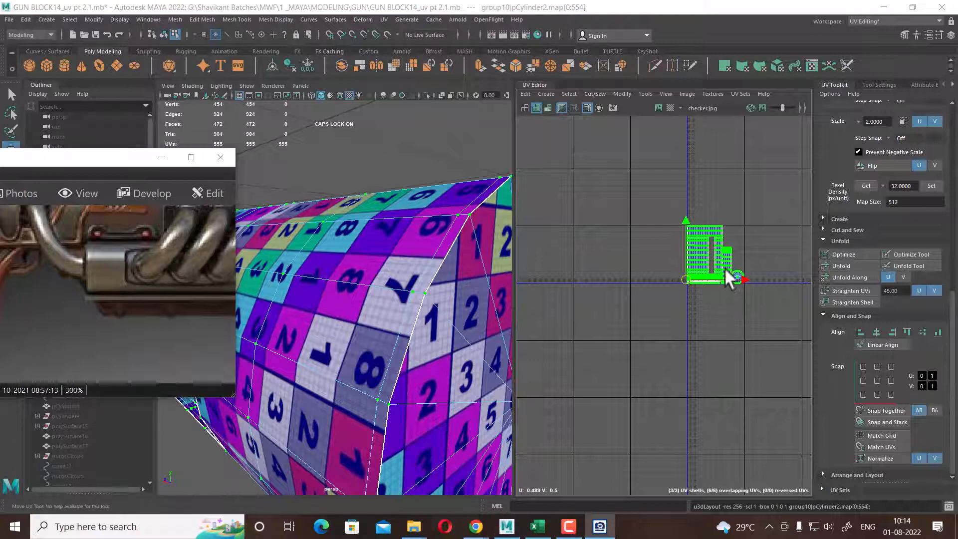
scroll(726, 273, "up", 5)
right_click_drag(693, 351, 711, 344, "alt")
middle_click_drag(711, 344, 681, 363, "alt")
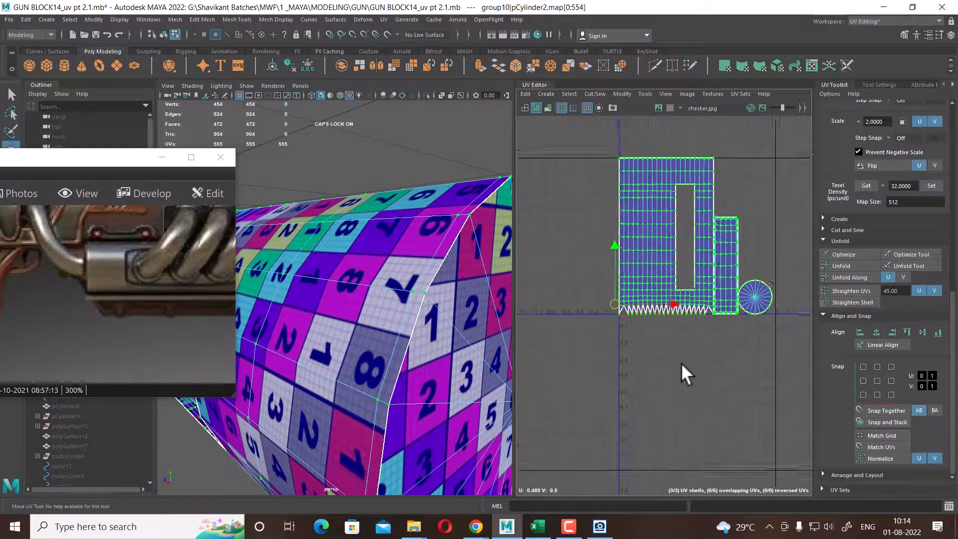
Move all the cylinder's UV shells straight down into the tile directly beneath the 0 to 1 tile
right_click_drag(681, 363, 617, 410, "alt")
scroll(675, 338, "down", 5)
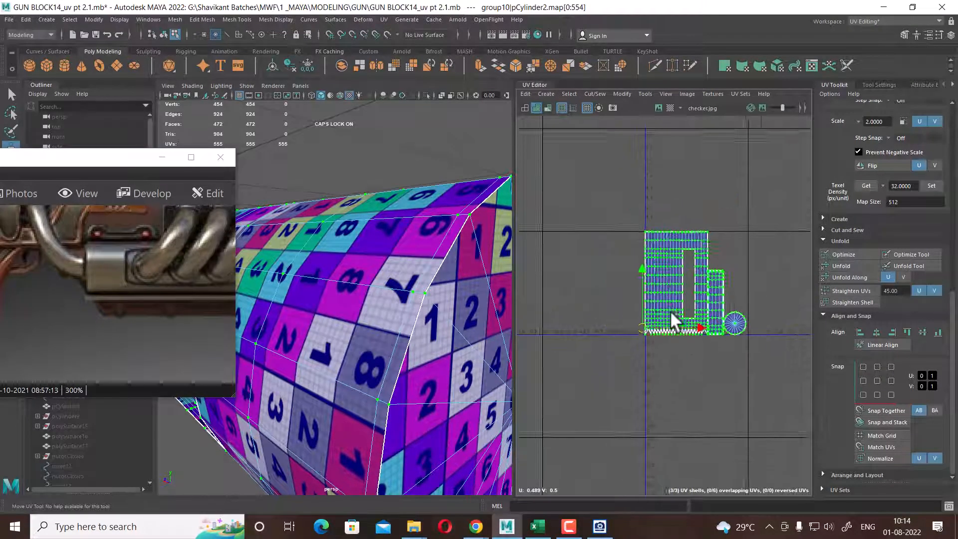
key("f")
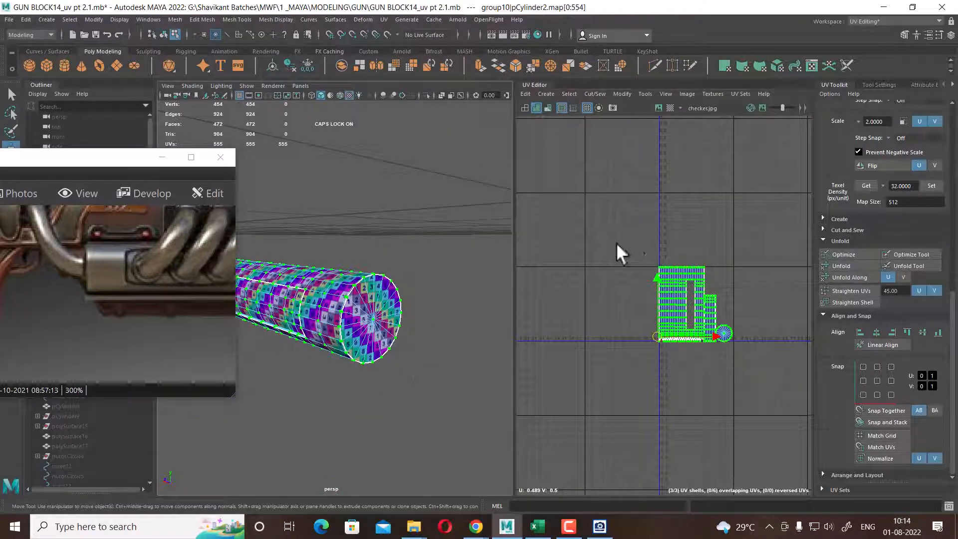
key("w")
scroll(675, 289, "up", 2)
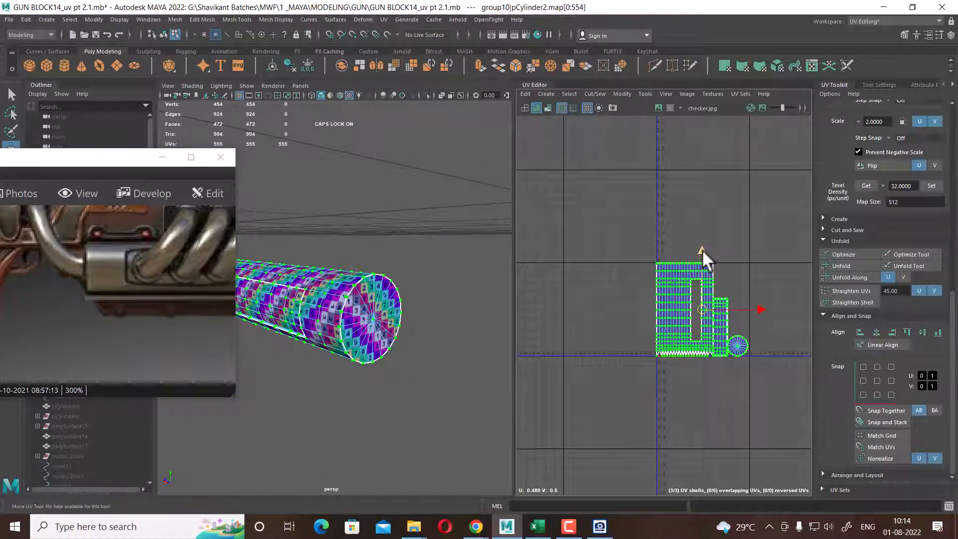
left_click_drag(702, 250, 707, 345)
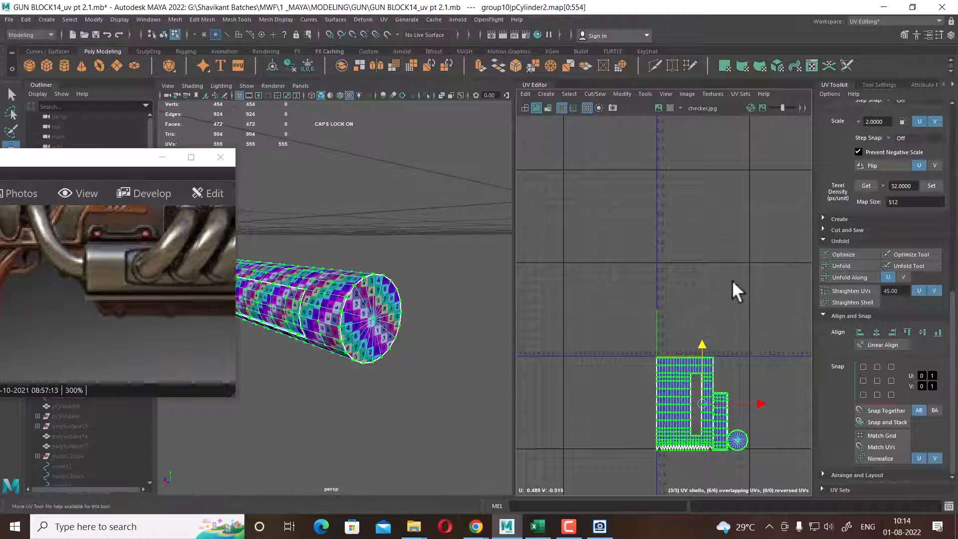
Return to object mode, show all the hidden gun parts again and select the cylinder beneath the curved pipes
left_click_drag(303, 337, 410, 331, "alt")
right_click_drag(383, 288, 414, 267)
left_click(416, 284, "shift")
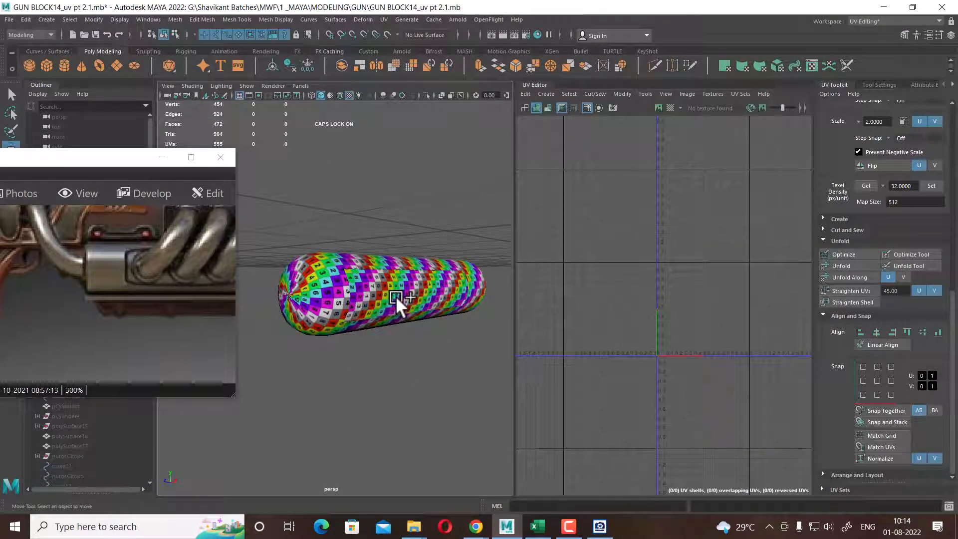
key("ctrl+shift+h")
left_click_drag(363, 350, 382, 301, "alt")
left_click(381, 301)
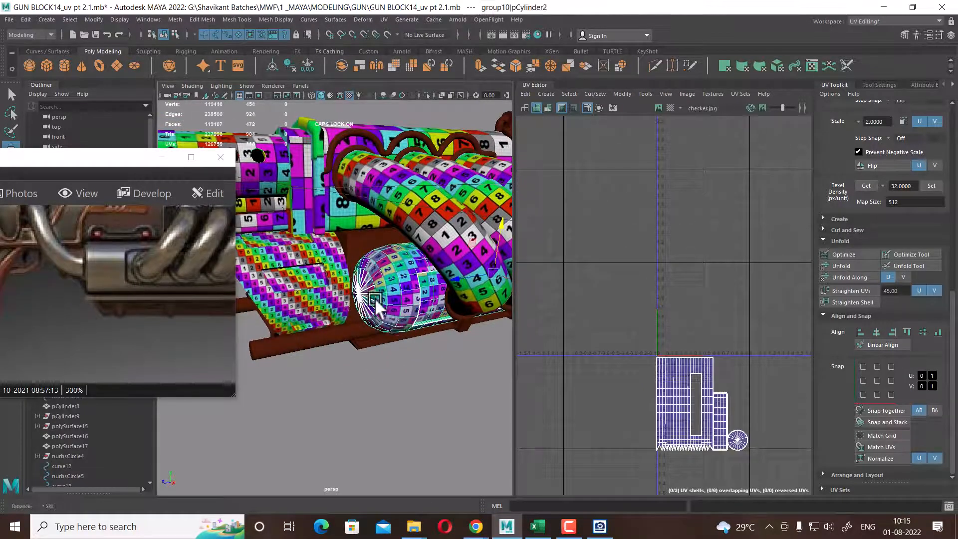
Examine the checker pattern on the cylinder's rounded end against the reference photo and trace an edge loop in its body UV shell
scroll(380, 305, "up", 3)
scroll(713, 349, "up", 2)
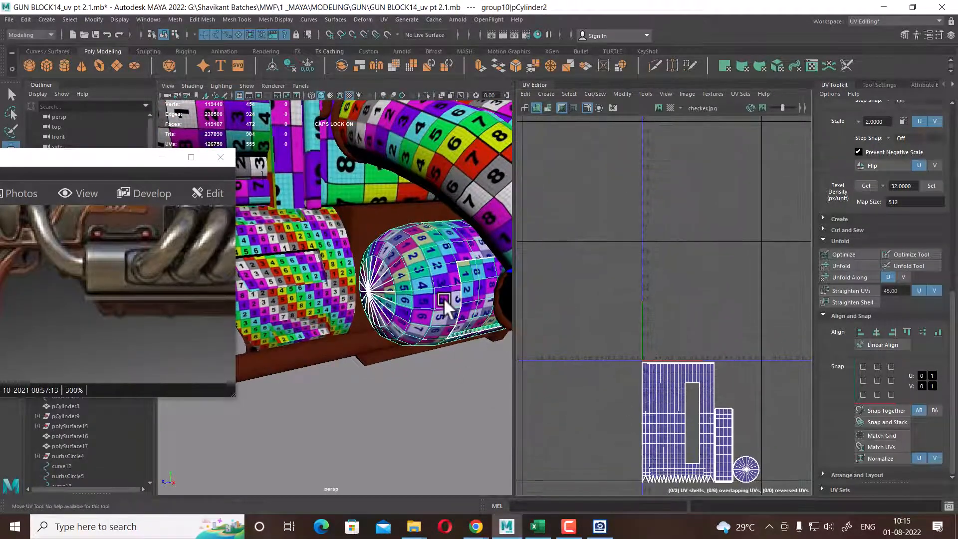
left_click(409, 432)
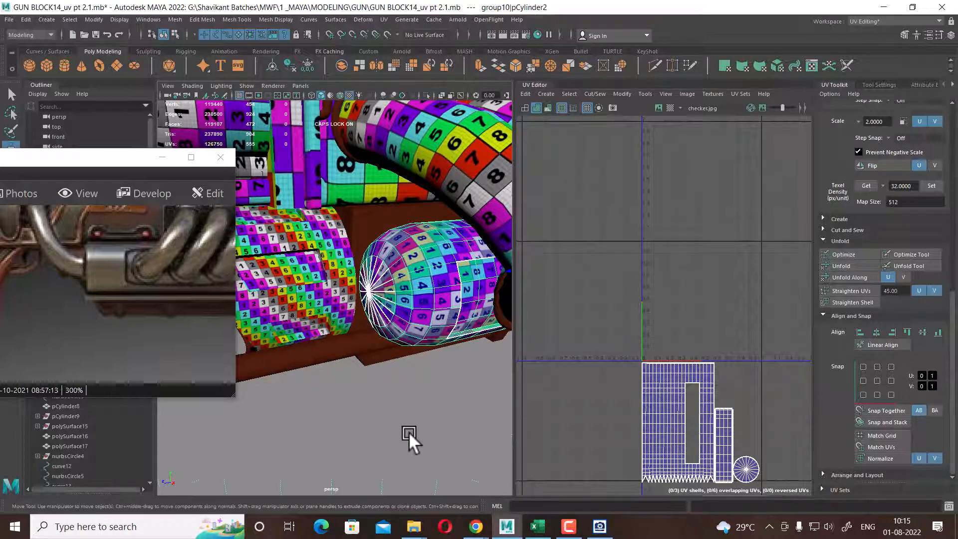
left_click_drag(209, 292, 79, 315)
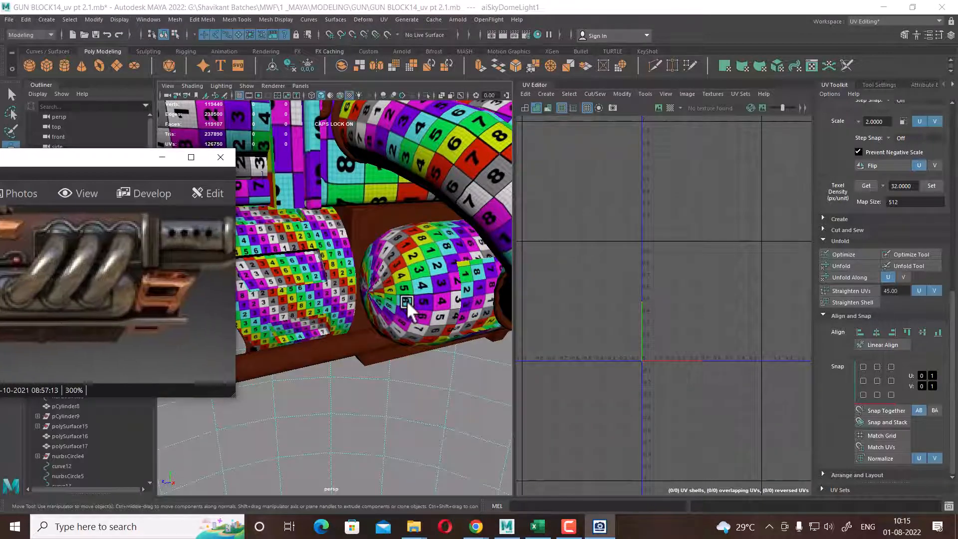
left_click(409, 276)
scroll(416, 292, "up", 3)
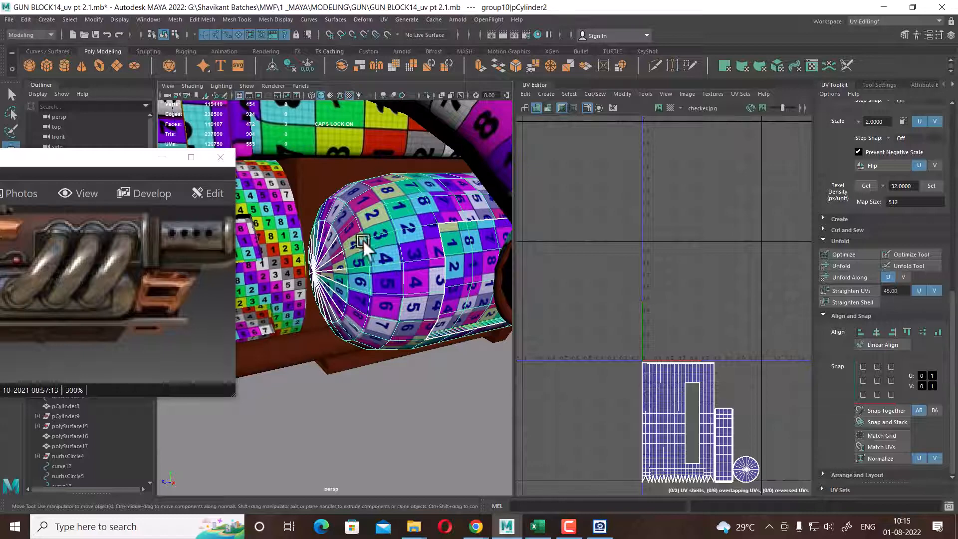
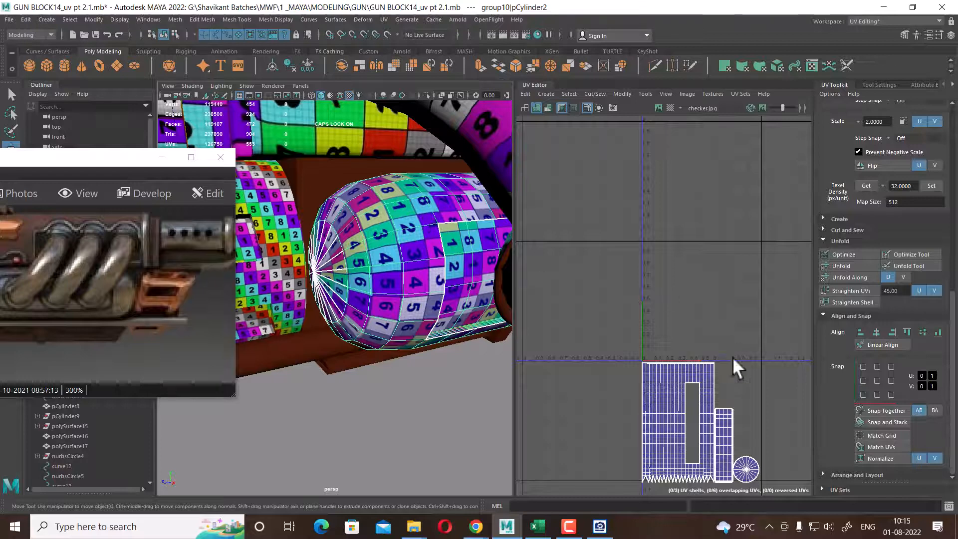
middle_click_drag(733, 357, 723, 229, "alt")
right_click_drag(723, 229, 778, 374, "alt")
middle_click_drag(717, 346, 755, 306, "alt")
scroll(756, 307, "up", 2)
right_click_drag(685, 355, 712, 313, "ctrl")
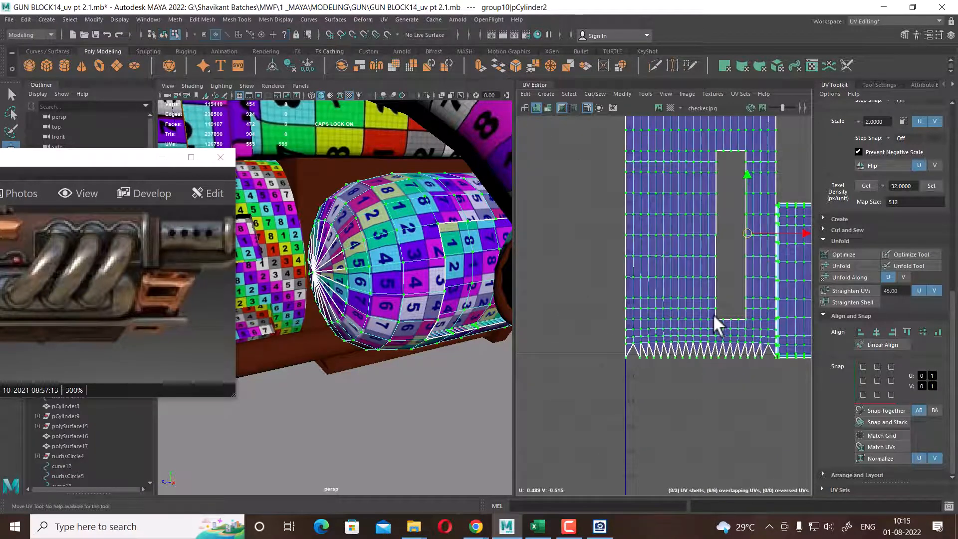
right_click_drag(425, 235, 430, 208)
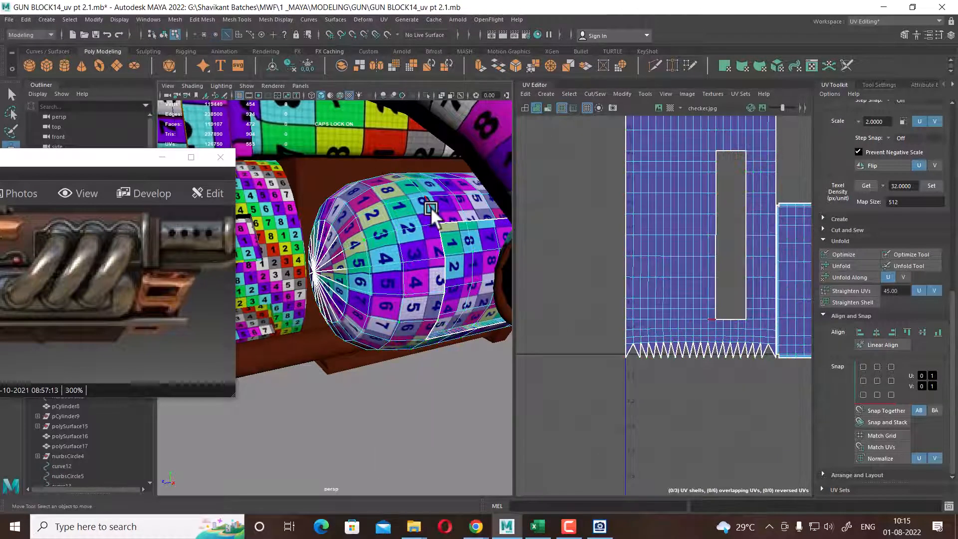
double_click(430, 207)
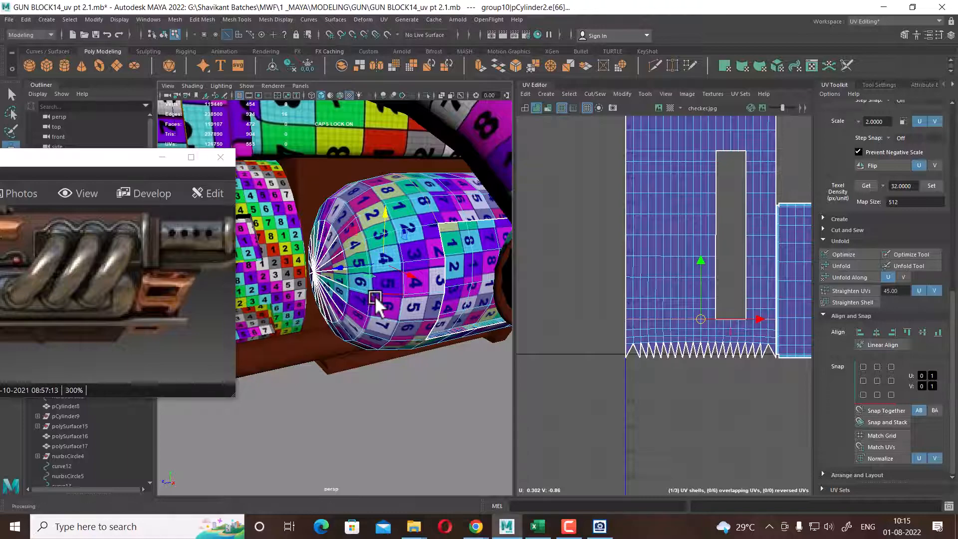
scroll(375, 298, "down", 5)
Return to object mode, select the long block beneath the cylinder and pipes, and hide all unselected objects
right_click_drag(381, 282, 467, 170)
left_click(356, 370)
mouse_move(356, 370)
left_mouse_down("alt")
mouse_move(417, 322)
mouse_move(391, 310)
mouse_move(357, 355)
left_mouse_up("alt")
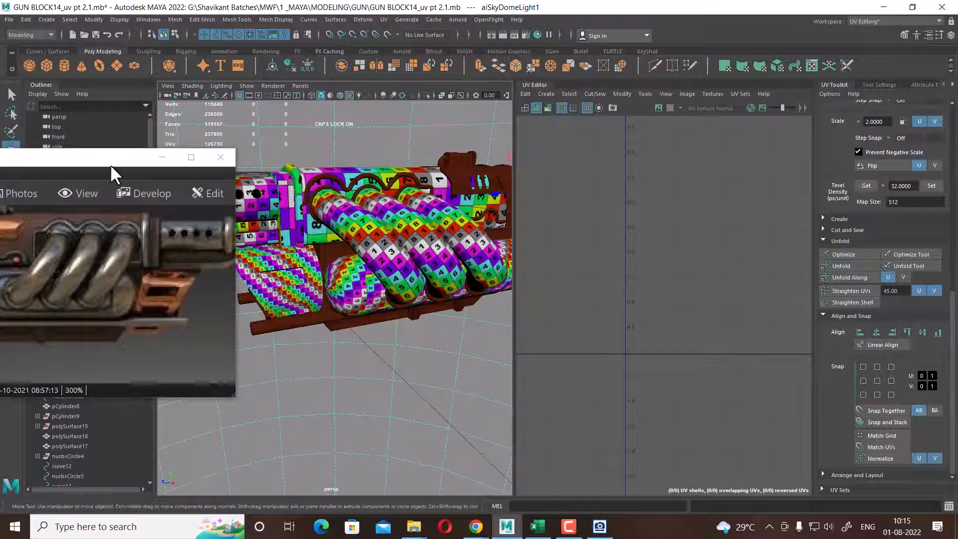
left_click_drag(110, 164, 127, 181)
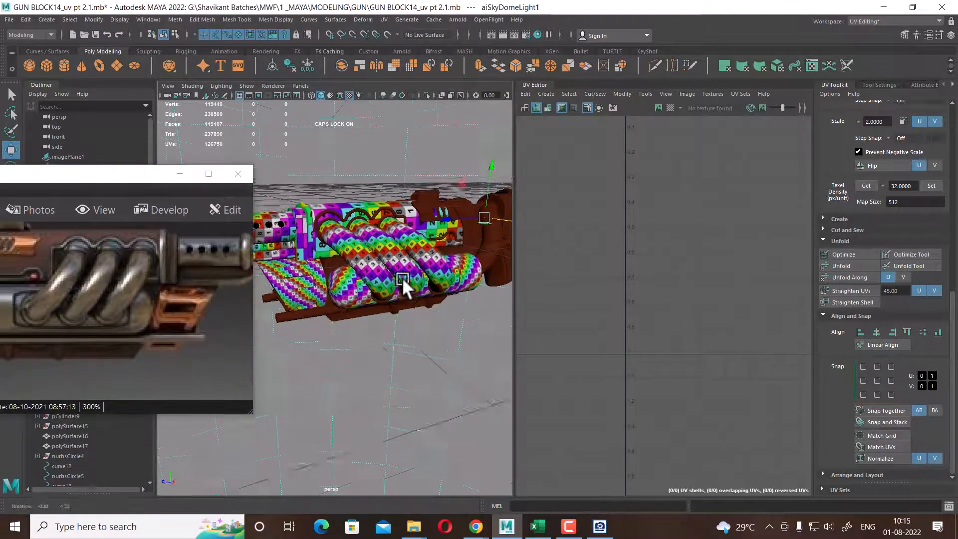
left_click_drag(402, 277, 413, 252, "alt")
scroll(420, 306, "up", 5)
left_click(369, 299)
left_click_drag(370, 298, 370, 337, "alt")
key("alt+h")
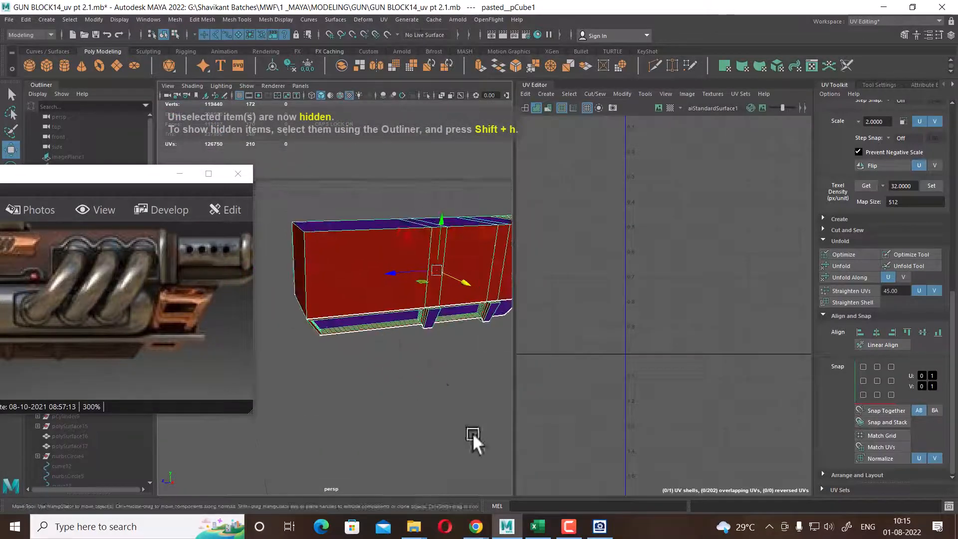
Create UVs for the isolated block with an Automatic projection
left_click(384, 20)
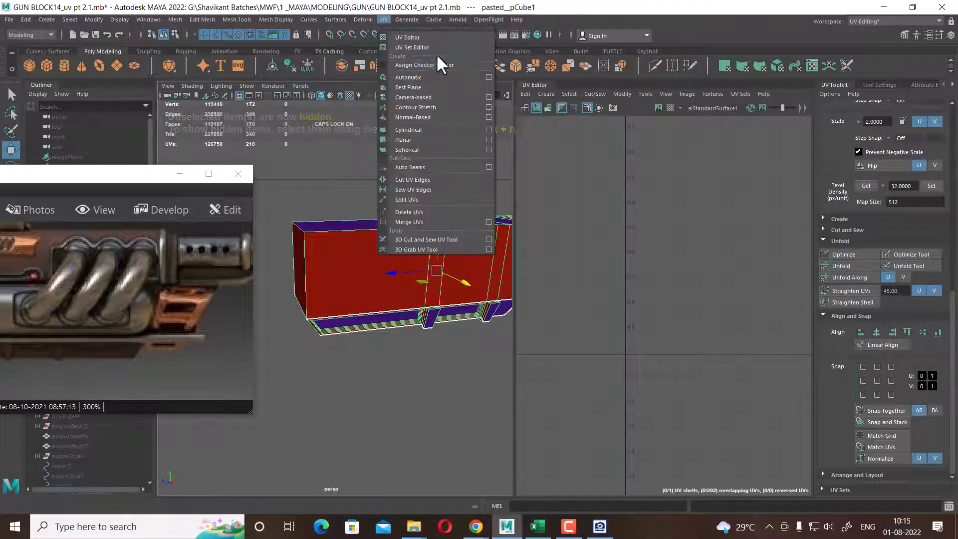
left_click(425, 77)
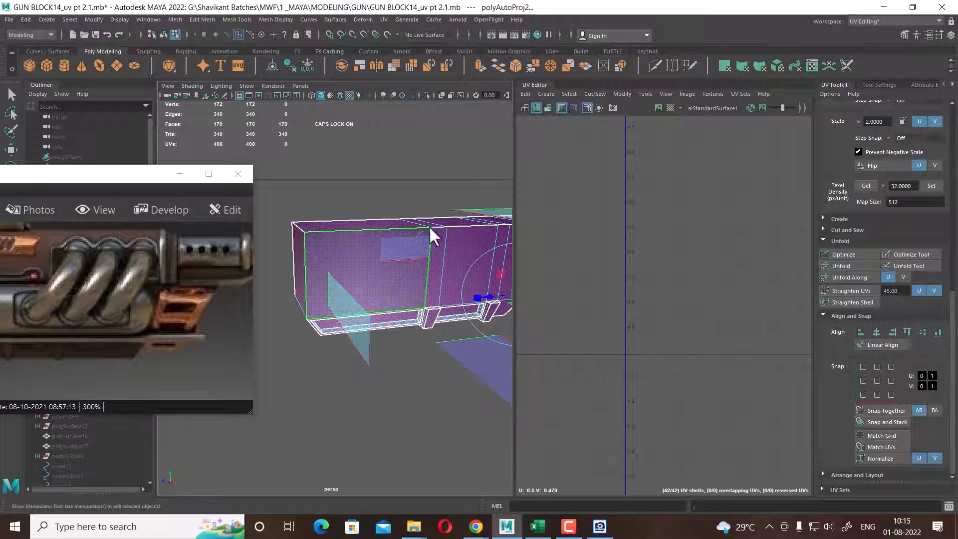
right_click_drag(429, 226, 499, 223)
right_click_drag(703, 294, 631, 214, "alt")
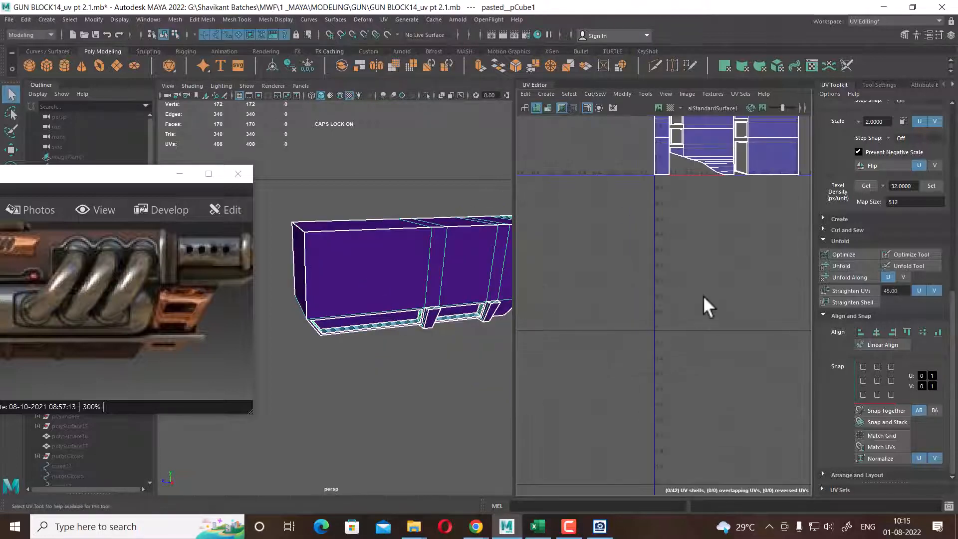
key("f")
mouse_move(395, 294)
middle_mouse_down("alt")
mouse_move(393, 253)
mouse_move(379, 292)
middle_mouse_up("alt")
left_click(359, 244)
mouse_move(357, 252)
left_mouse_down("alt")
mouse_move(372, 260)
mouse_move(353, 251)
left_mouse_up("alt")
middle_click_drag(656, 325, 720, 219, "alt")
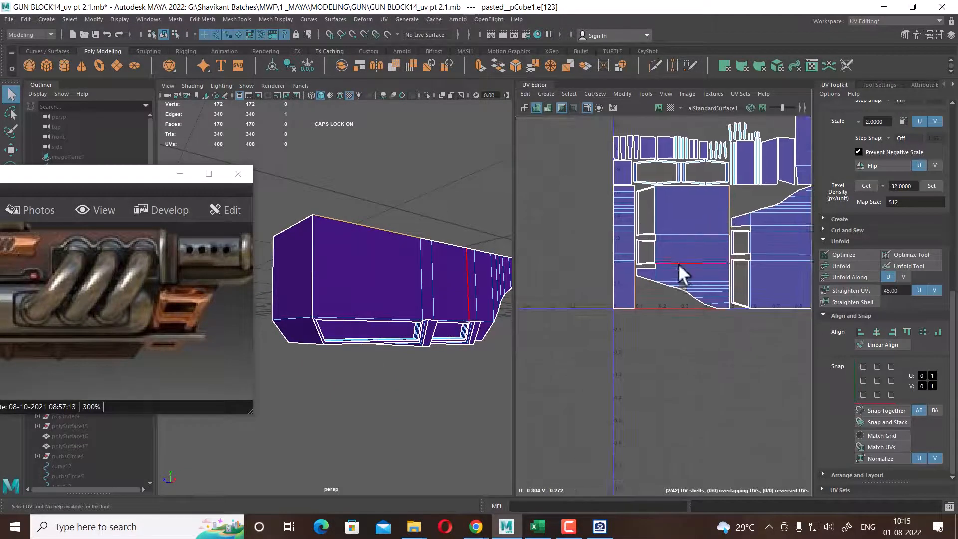
Switch to UV shell selection and move one of the block's large side shells down below the 0 to 1 tile
right_click_drag(678, 263, 718, 267)
scroll(899, 156, "up", 10)
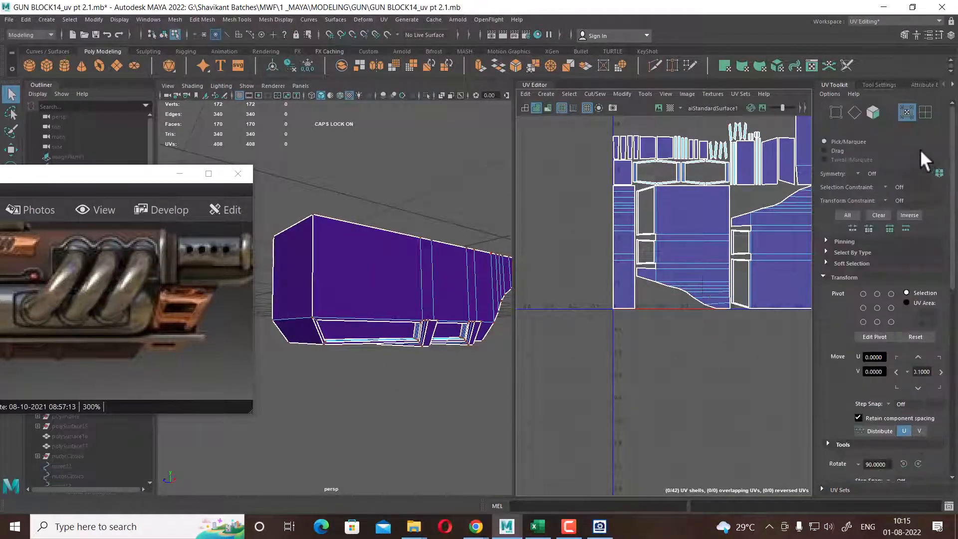
left_click(924, 112)
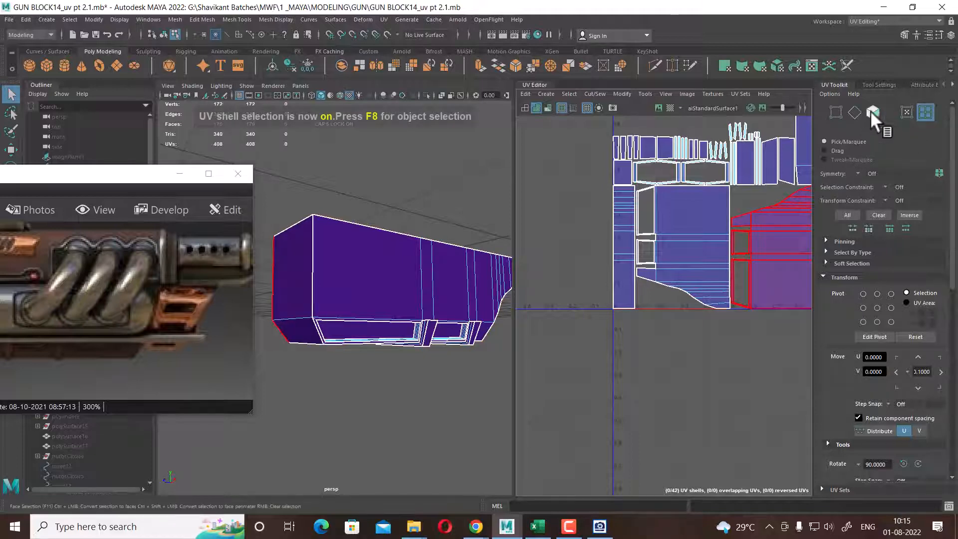
left_click(666, 288)
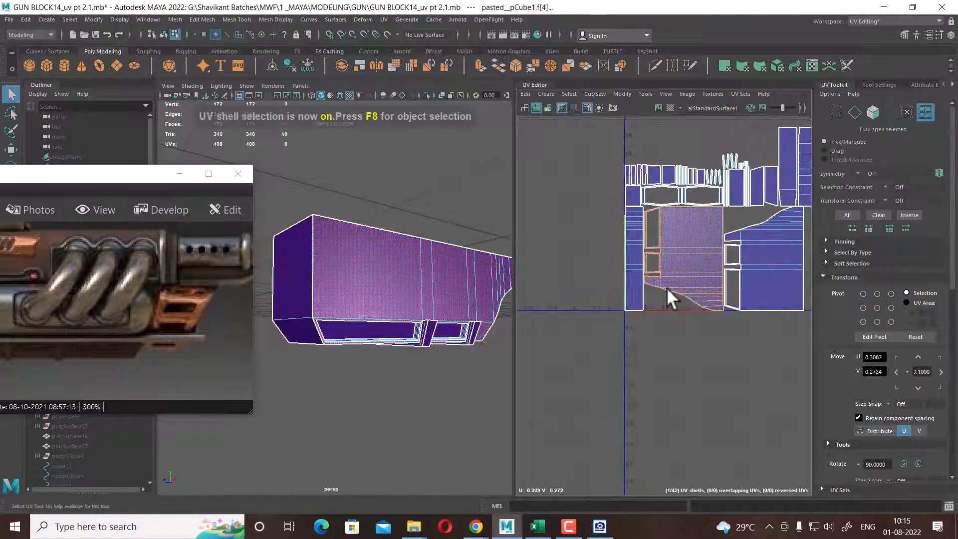
key("w")
left_click_drag(695, 265, 663, 393)
left_click_drag(319, 319, 367, 331, "alt")
left_click(740, 374)
Select the longer recessed panel face on the block's slanted side and move its UV face away from the neighbouring shells
right_click_drag(367, 330, 392, 361, "alt")
right_click_drag(327, 241, 337, 309)
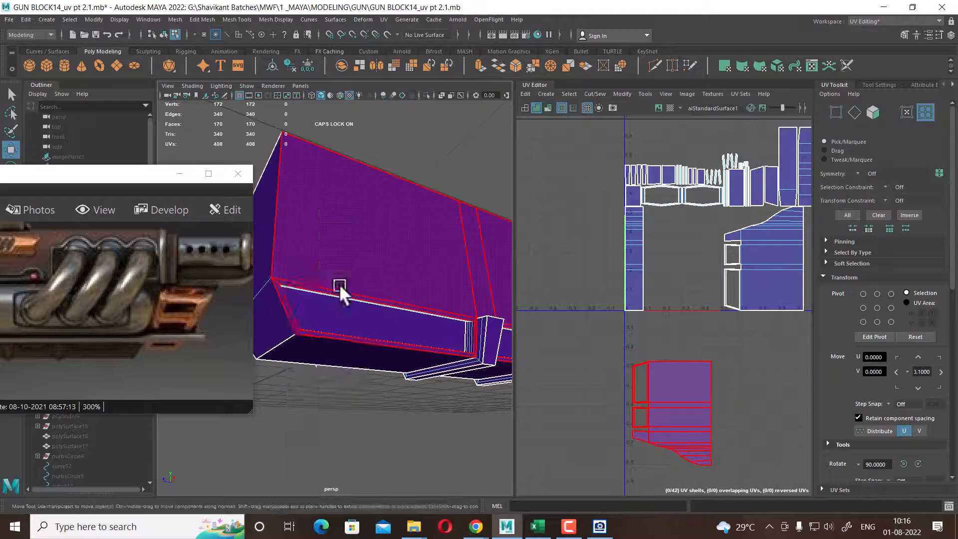
left_click(384, 327)
middle_click_drag(686, 242, 666, 253, "alt")
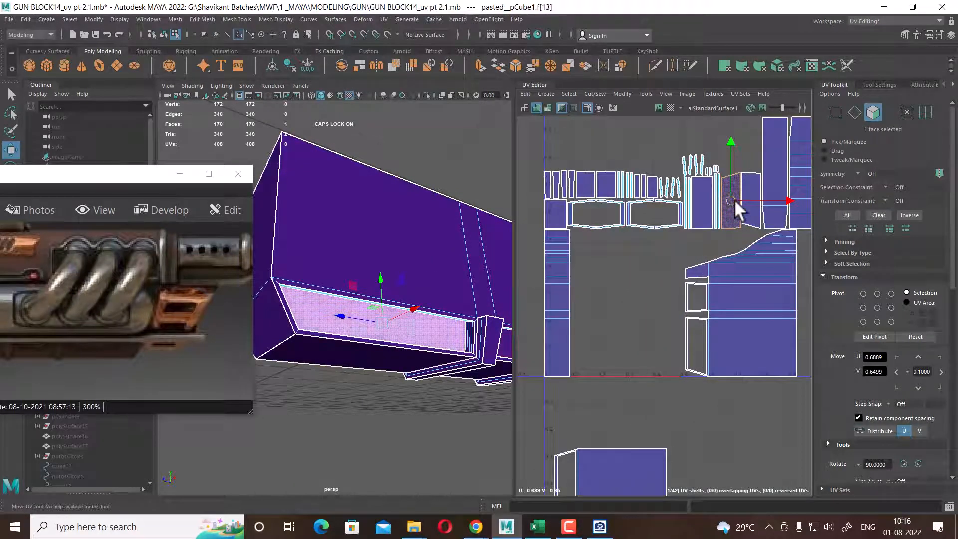
left_click_drag(734, 198, 653, 134)
middle_click_drag(653, 135, 681, 281, "alt")
left_click_drag(677, 260, 667, 197)
Move and sew the rim pieces onto the longer recessed panel's UV border, and move the joined shell up clear of the layout
right_click_drag(700, 220, 687, 240)
double_click(685, 192)
middle_click_drag(696, 283, 700, 200, "alt")
right_click_drag(700, 200, 702, 234)
left_click(700, 239)
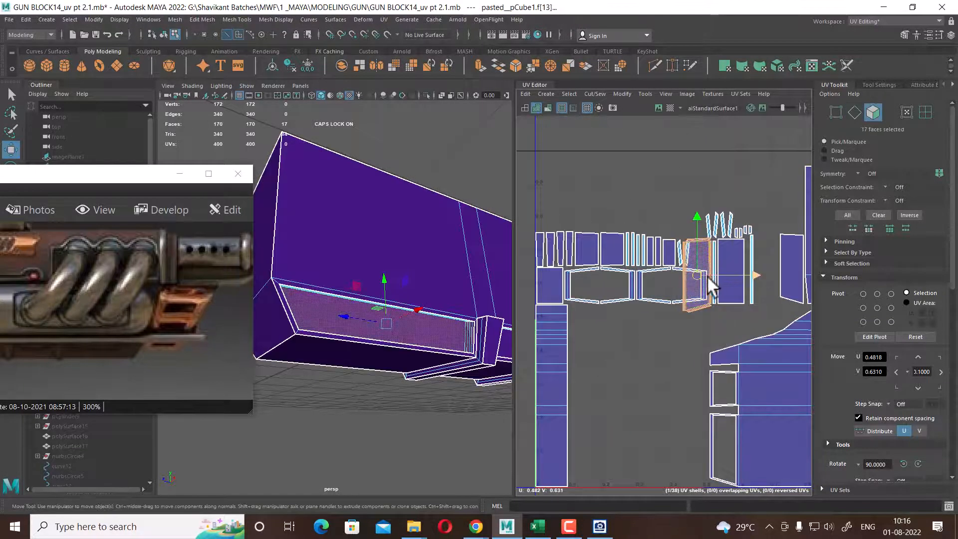
left_click_drag(697, 276, 627, 146)
left_click(642, 187)
Select the shorter recessed panel face between the two straps and move its UV face into empty space outside the tile
left_click_drag(414, 340, 423, 325, "alt")
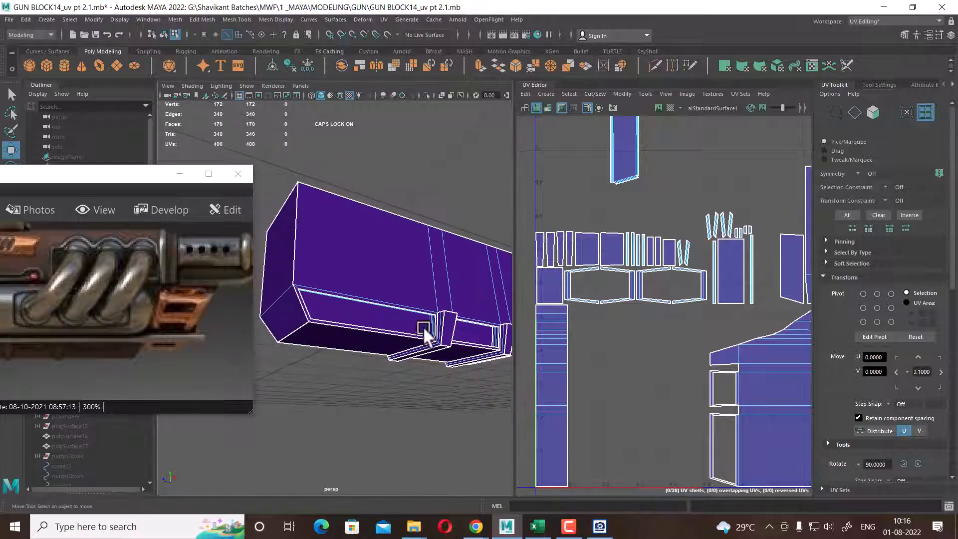
left_click_drag(415, 370, 385, 291, "alt")
right_click_drag(386, 288, 387, 325)
left_click(387, 325)
scroll(598, 323, "down", 1)
left_click_drag(623, 260, 589, 185)
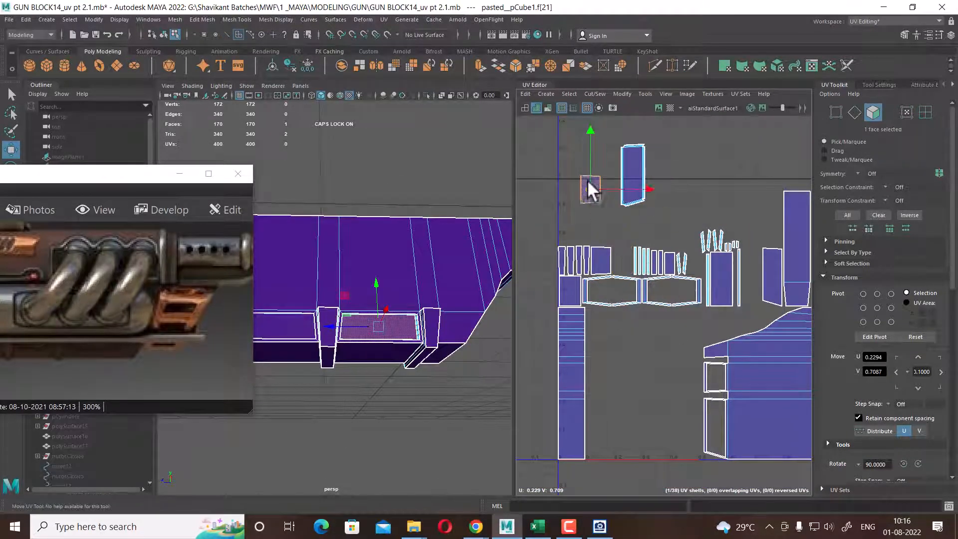
middle_click_drag(603, 200, 705, 238, "alt")
left_click_drag(671, 225, 605, 225)
Move and sew the rim pieces onto the shorter panel's UV border, and place the joined shell beside the longer panel's shell
right_click_drag(666, 215, 668, 181)
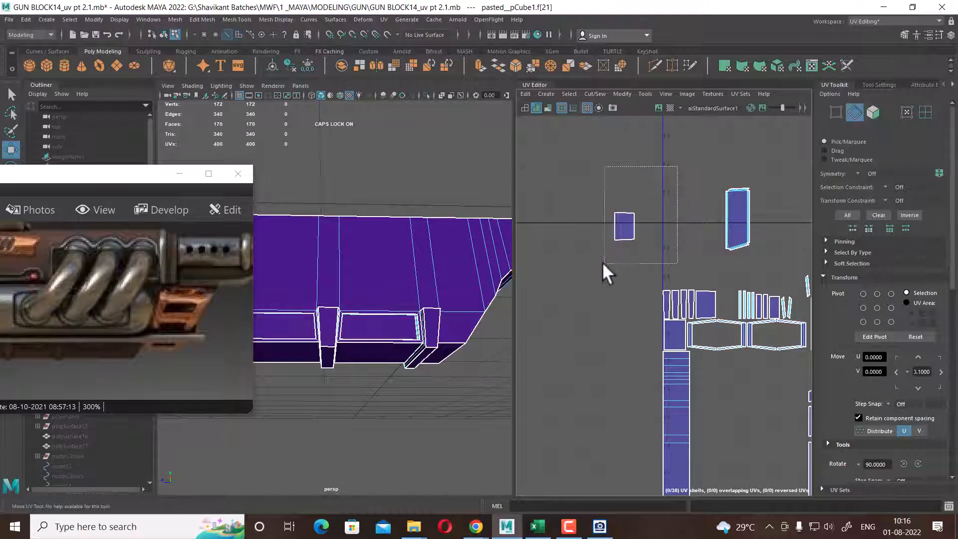
right_click_drag(644, 234, 666, 250, "shift")
middle_click_drag(710, 275, 561, 275, "alt")
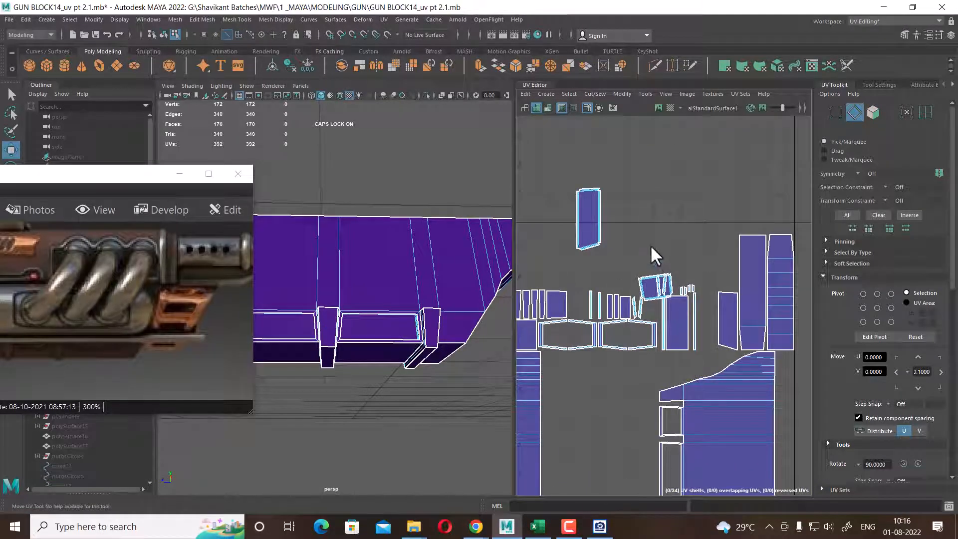
right_click_drag(651, 248, 653, 277)
double_click(652, 282)
left_click_drag(660, 290, 656, 185)
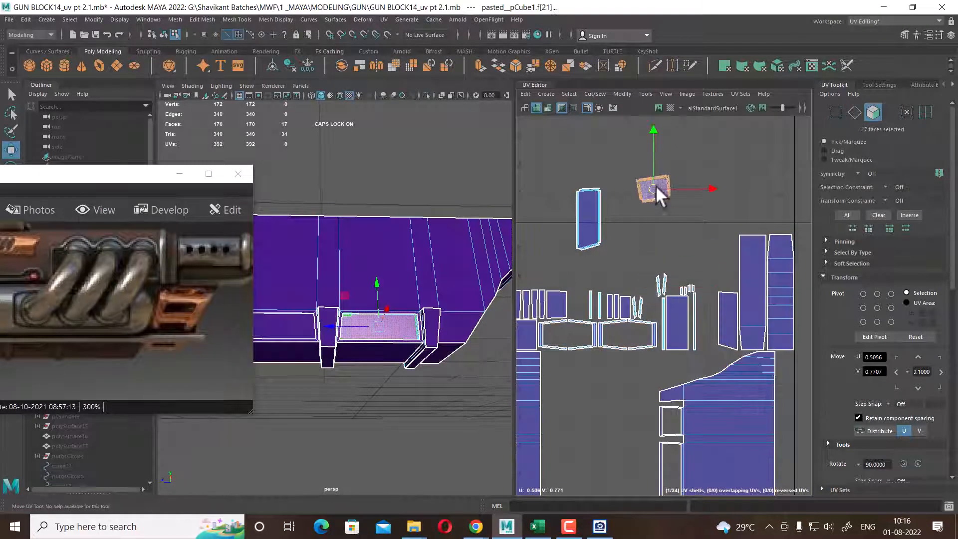
Select the three outer faces of the strap between the recessed panels and move their UVs into empty space outside the tile
left_click_drag(408, 327, 370, 293, "alt")
scroll(361, 325, "up", 3)
left_click(374, 276)
left_click(358, 289, "shift")
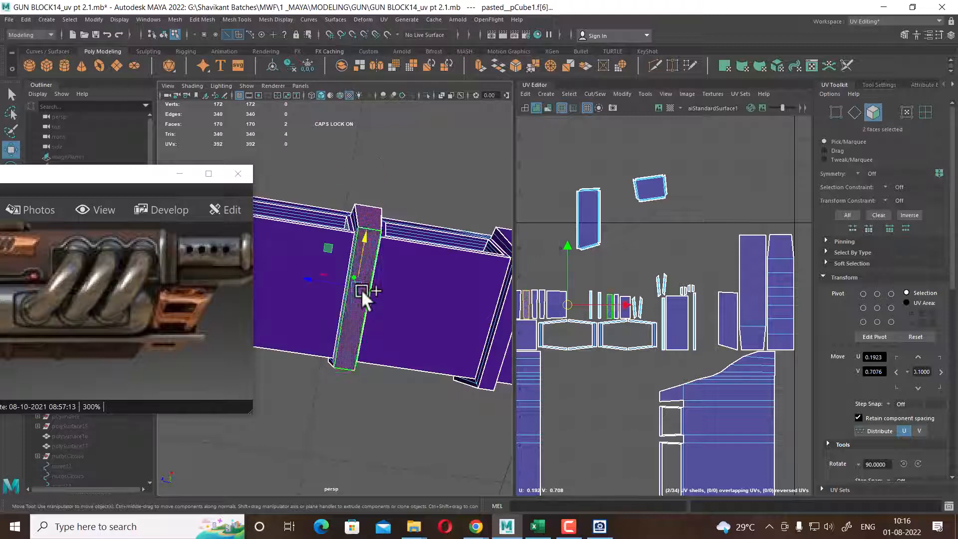
middle_click_drag(596, 344, 654, 325, "alt")
scroll(651, 326, "up", 3)
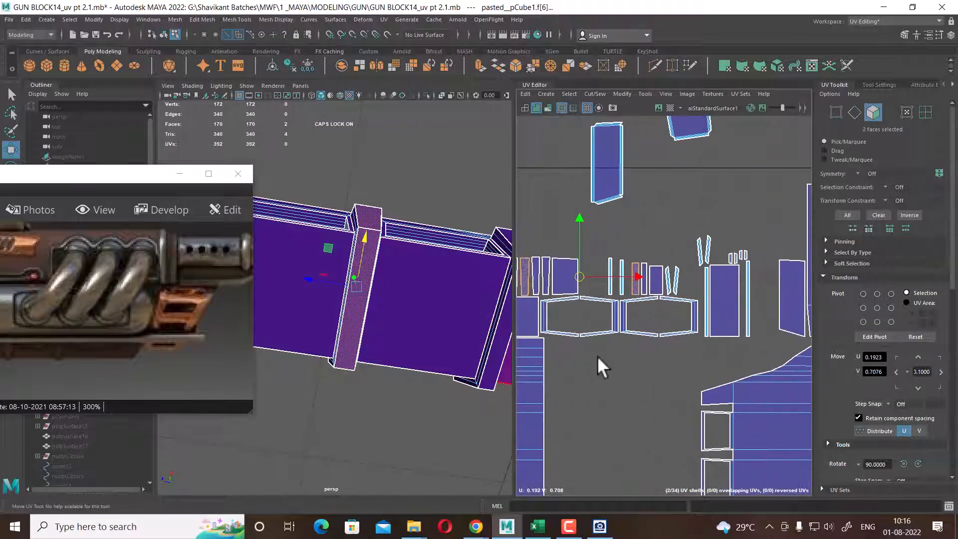
left_click_drag(442, 342, 432, 267, "alt")
left_click(316, 283, "shift")
scroll(602, 312, "up", 1)
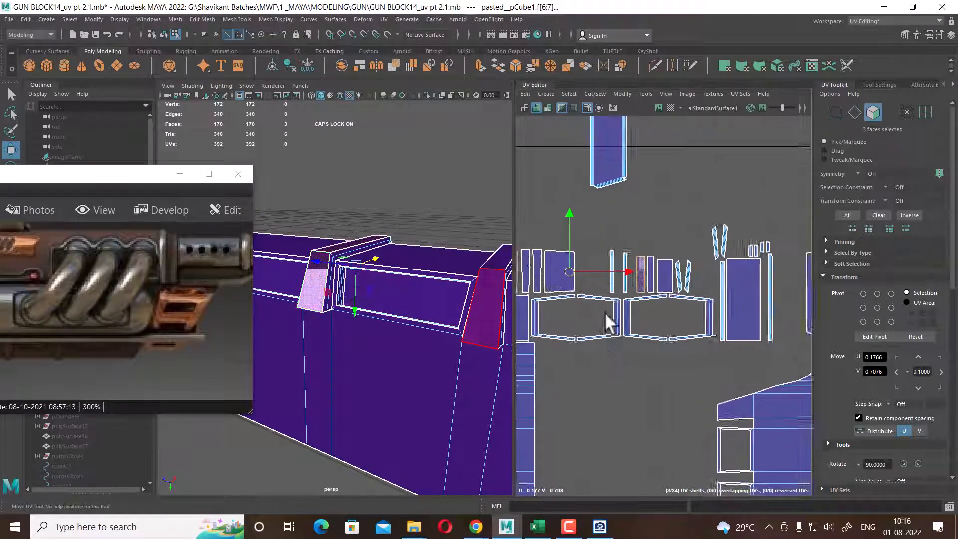
middle_click_drag(603, 313, 704, 377, "alt")
left_click_drag(677, 344, 577, 220)
middle_click_drag(578, 220, 628, 245, "alt")
Move and sew the short shared edges of the middle strap's three UV faces into one continuous strip
left_click_drag(417, 300, 363, 454, "alt")
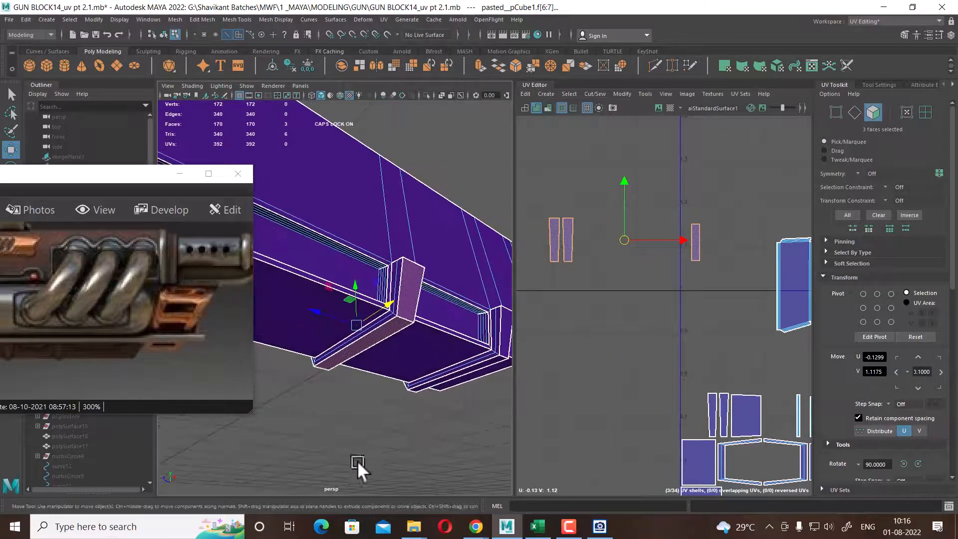
left_click(358, 462)
left_click(367, 343)
scroll(671, 255, "up", 2)
right_click_drag(714, 259, 736, 324)
left_click(705, 211)
left_click(706, 262)
left_click(688, 214)
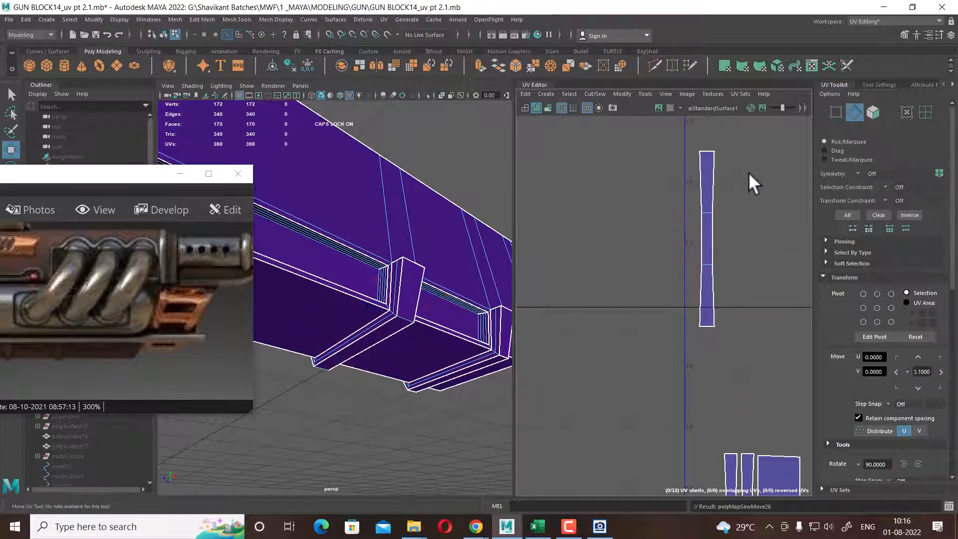
Move and sew the matching side pieces onto both long borders of the middle strap's UV strip
left_click_drag(754, 190, 661, 281)
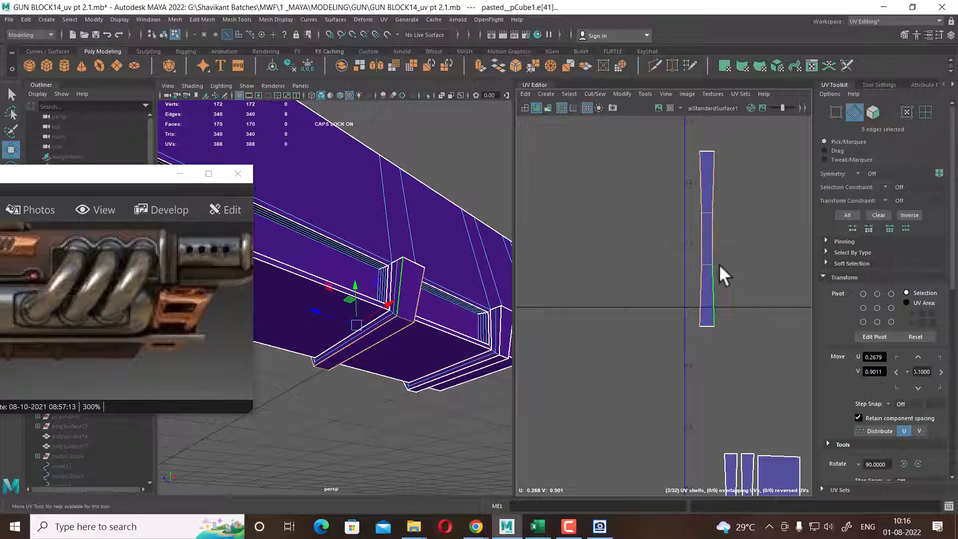
right_click_drag(719, 265, 709, 210, "shift")
scroll(764, 310, "down", 3)
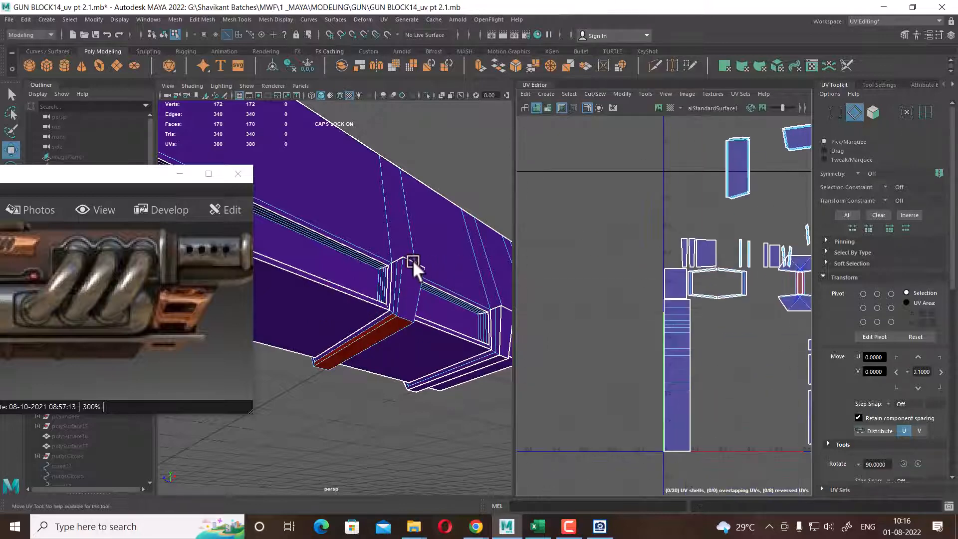
Select all UVs of the middle strap's sewn shell and move it into the empty area outside the tile
right_click_drag(413, 241, 409, 273)
left_click(410, 300)
scroll(590, 333, "up", 4)
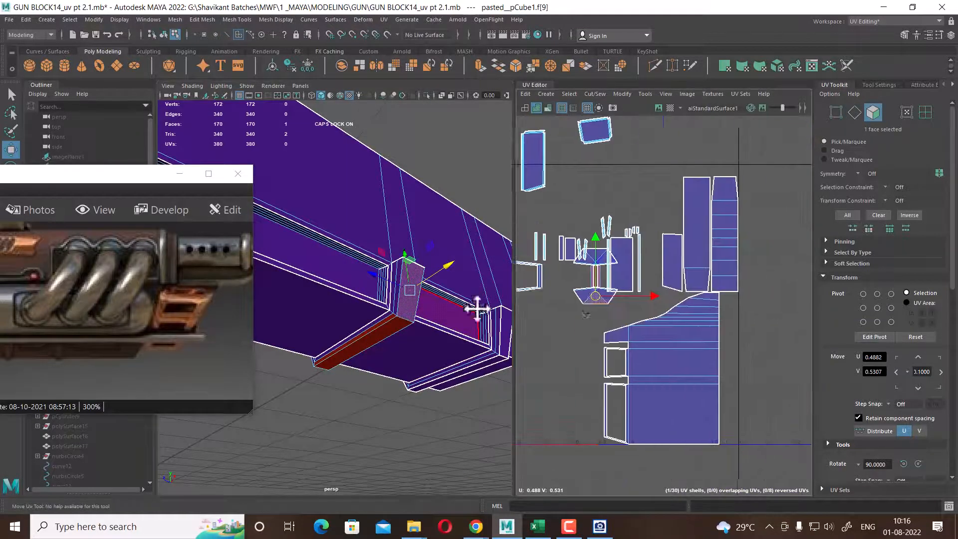
left_click(379, 338, "shift")
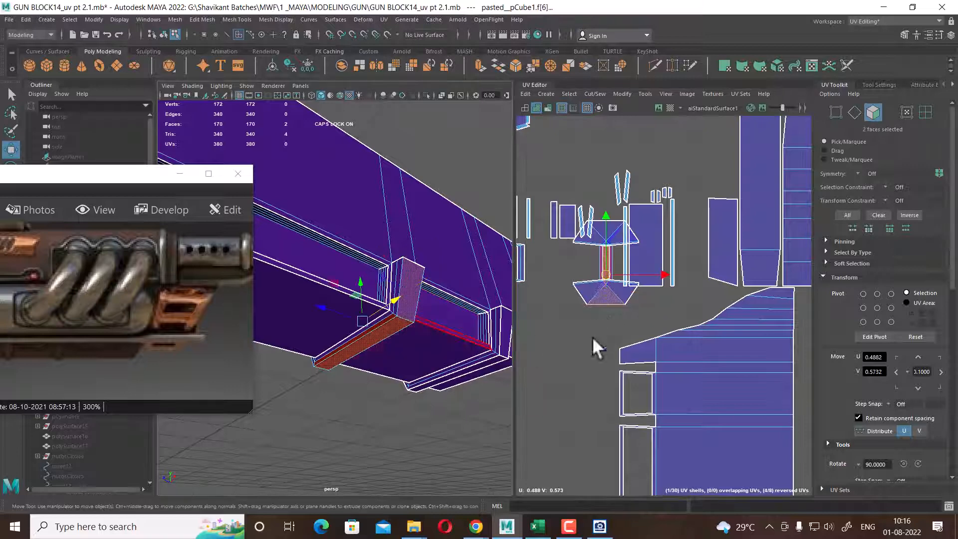
right_click_drag(603, 298, 637, 305)
left_click_drag(637, 301, 616, 308)
right_click_drag(557, 322, 606, 337, "ctrl")
middle_click_drag(633, 304, 696, 372, "alt")
left_click_drag(670, 331, 618, 243)
middle_click_drag(618, 275, 715, 368, "alt")
left_click_drag(713, 334, 569, 253)
middle_click_drag(575, 263, 678, 290, "alt")
left_click_drag(679, 299, 604, 298)
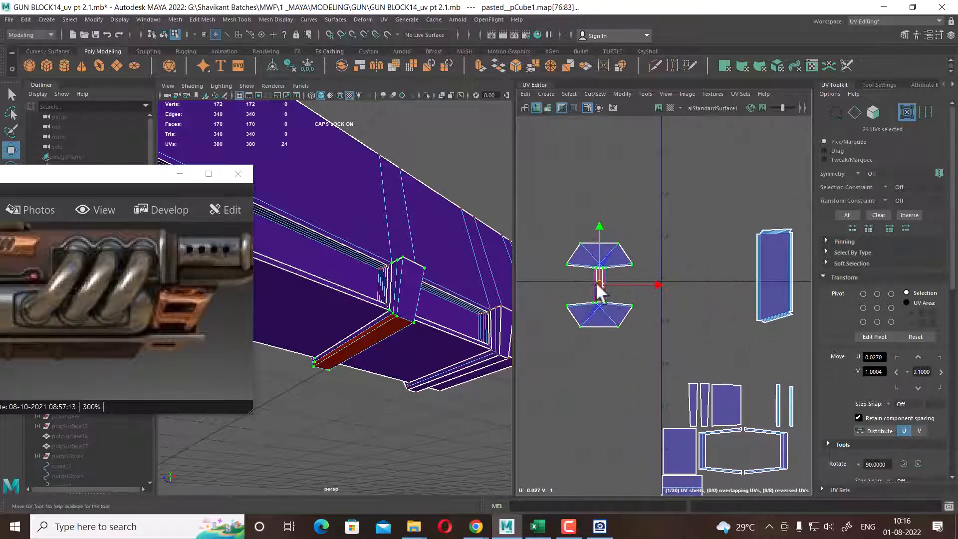
Select the middle strap's shell UVs and unfold the shell
right_click_drag(671, 219, 673, 197)
left_click_drag(666, 207, 535, 362)
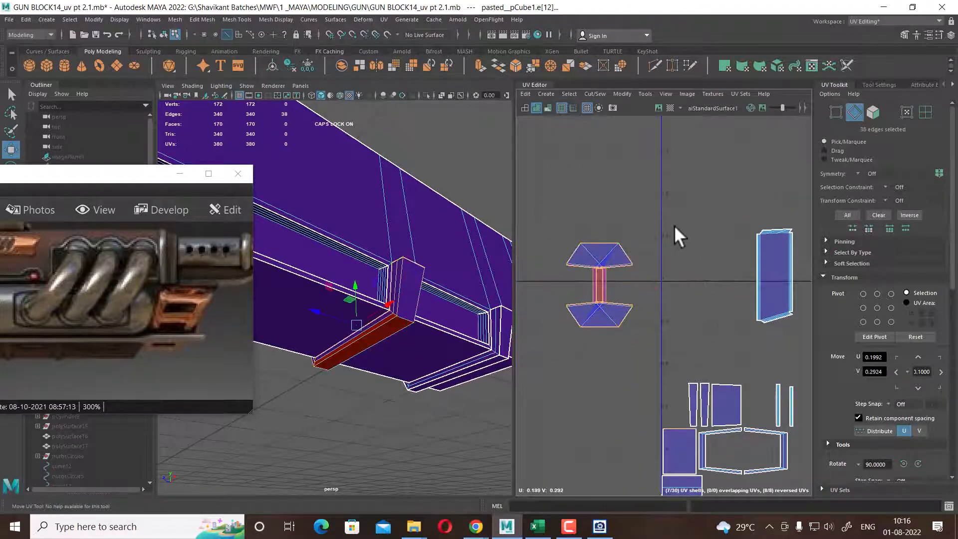
right_click_drag(676, 235, 727, 214)
left_click_drag(633, 203, 559, 337)
right_click_drag(714, 190, 502, 199, "shift")
scroll(564, 269, "up", 2)
Select the three outer faces of the strap near the block's sloped end and move their UVs outside the tile
left_click_drag(312, 320, 452, 293, "alt")
middle_click_drag(452, 293, 369, 280, "alt")
right_click_drag(411, 234, 414, 258)
left_click(420, 286)
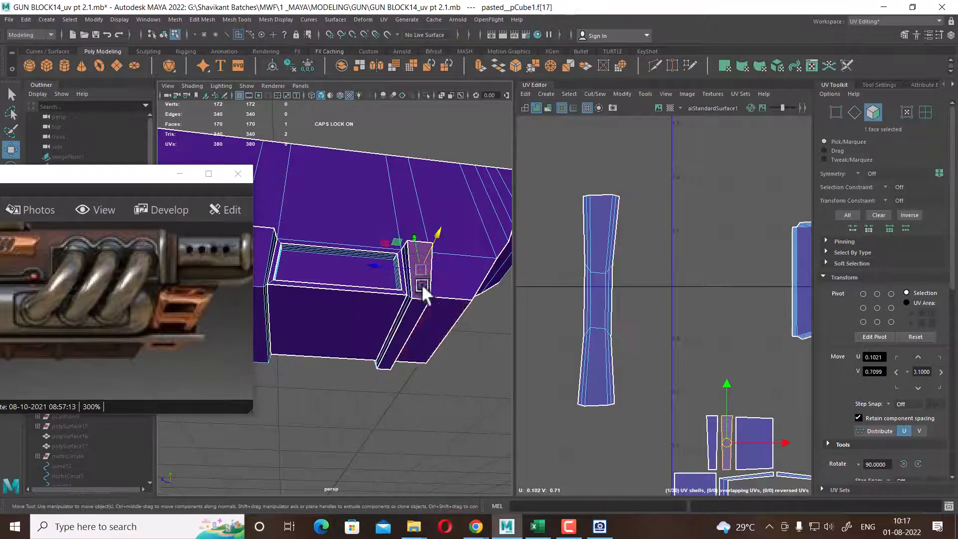
left_click(403, 332, "shift")
scroll(756, 405, "down", 2)
left_click_drag(412, 372, 433, 287, "alt")
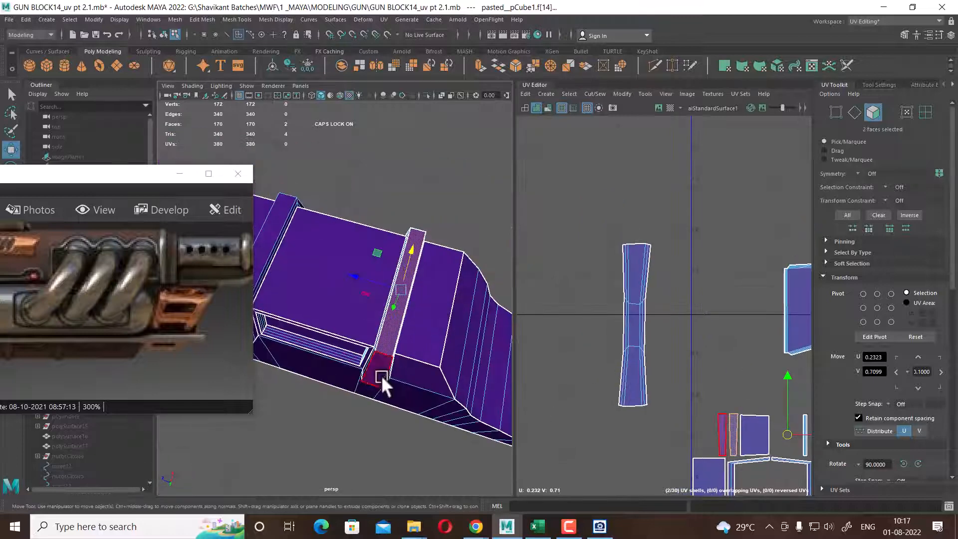
left_click(381, 376, "shift")
scroll(741, 388, "down", 3)
middle_click_drag(676, 301, 637, 265, "alt")
left_click_drag(735, 379, 620, 197)
scroll(687, 300, "up", 5)
middle_click_drag(786, 341, 774, 372, "alt")
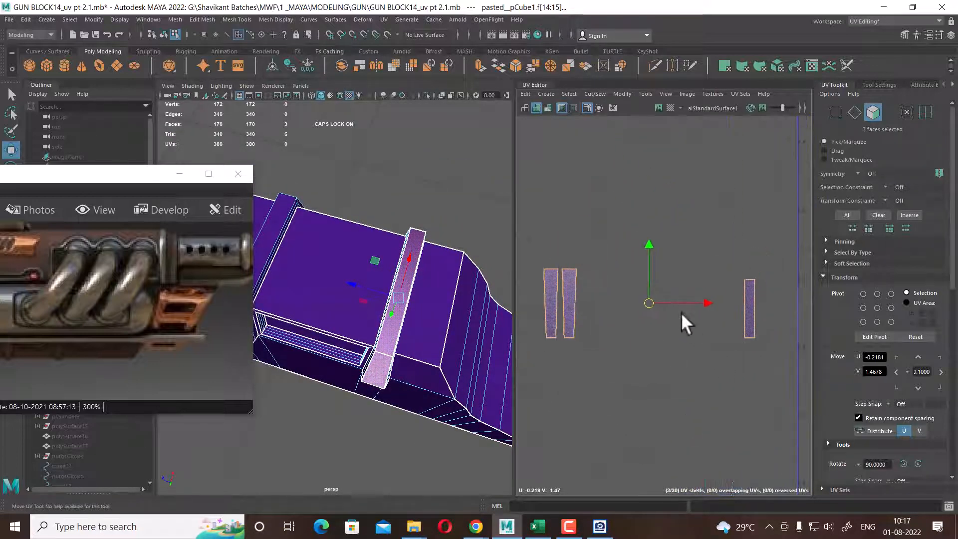
Move and sew the short shared edges of the end strap's three UV faces into one strip
right_click_drag(681, 313, 683, 215)
left_click(747, 313)
middle_click_drag(747, 313, 736, 335, "alt")
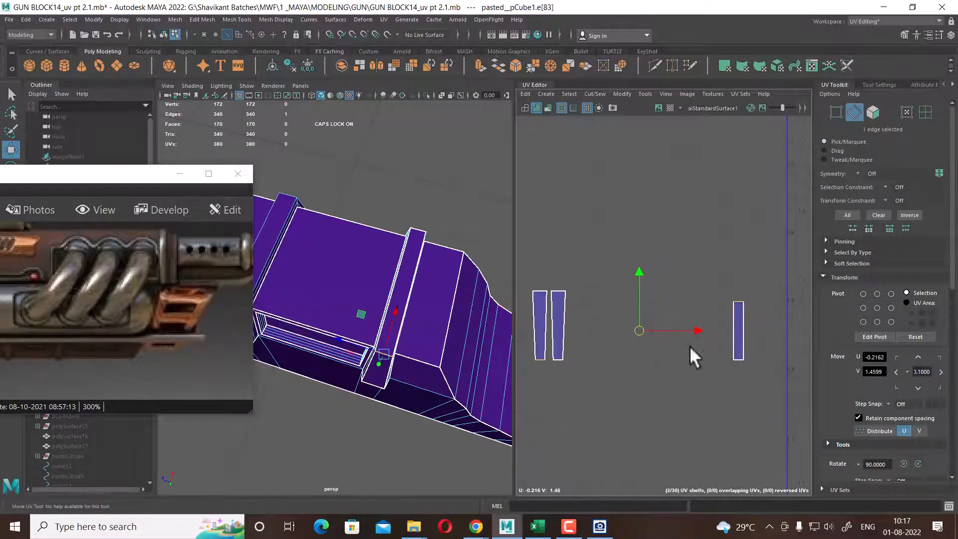
left_click_drag(439, 324, 434, 372, "alt")
left_click(739, 358, "shift")
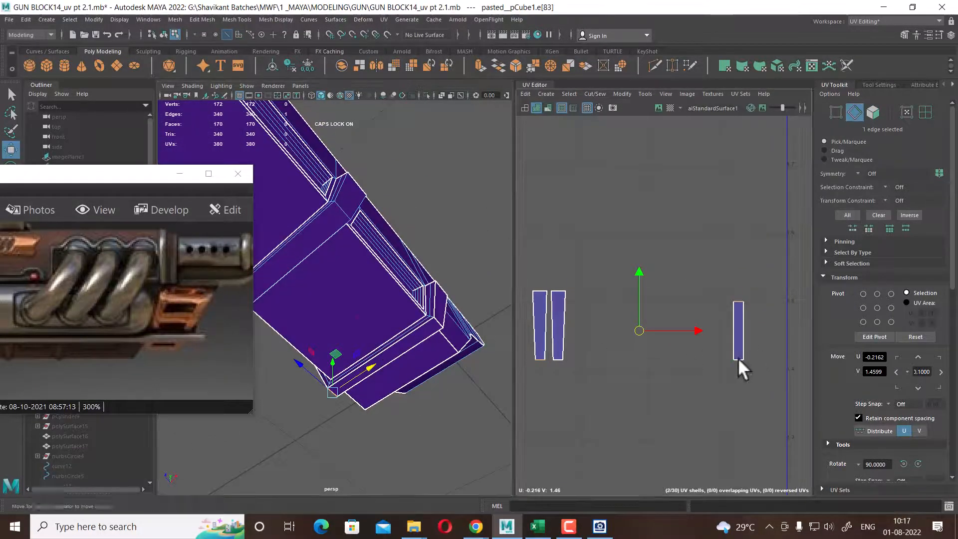
right_click_drag(697, 384, 728, 276, "shift")
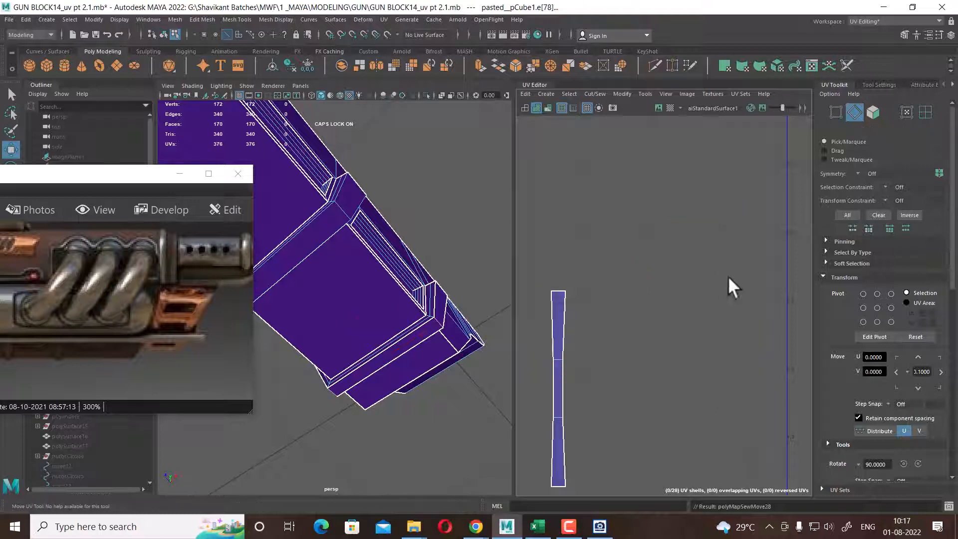
left_click(728, 277)
Move and sew the matching side pieces onto the long borders of the end strap's UV strip
middle_click_drag(740, 326, 794, 221, "alt")
left_click_drag(668, 222, 584, 314)
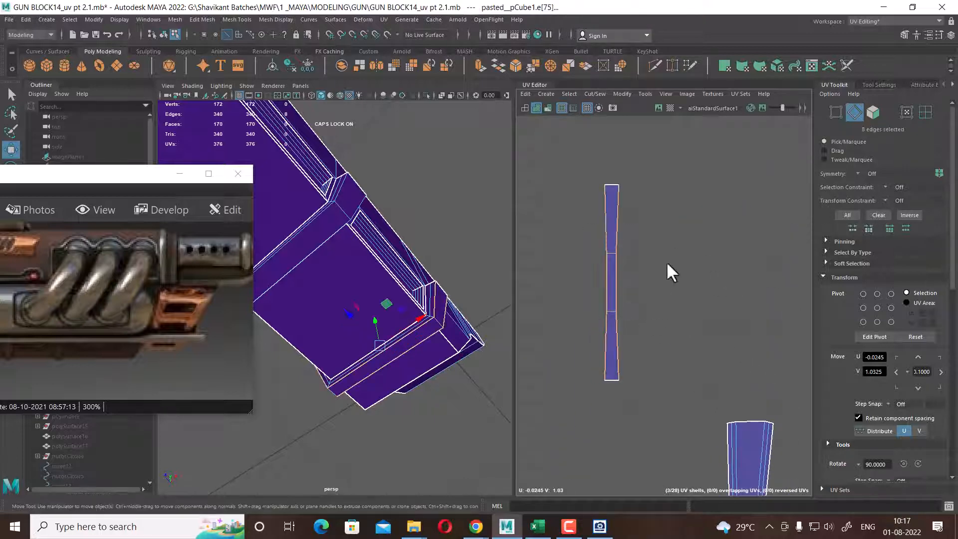
key("g")
scroll(726, 289, "down", 7)
middle_click_drag(663, 278, 565, 211, "alt")
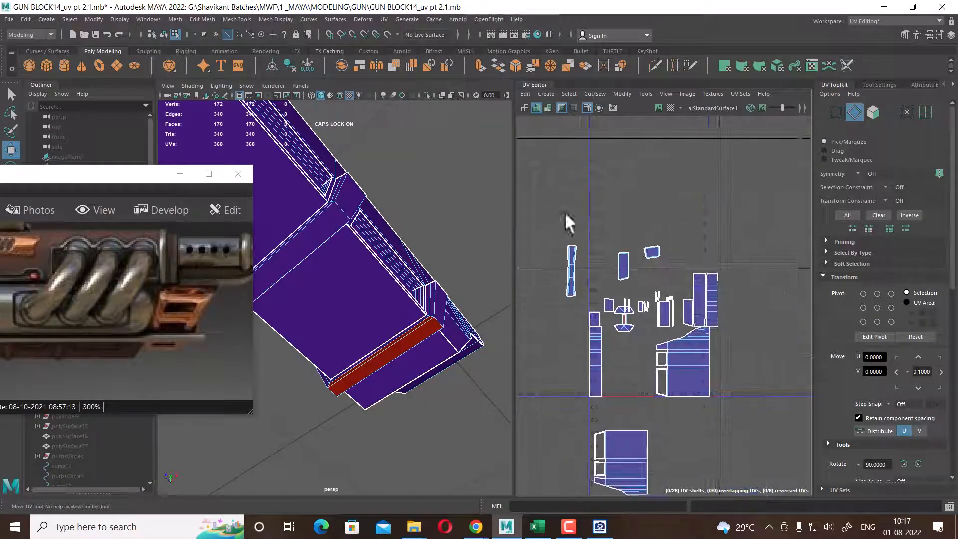
Select the end strap's whole sewn UV shell and move it into empty space above the middle strap's shell
left_click(408, 299)
right_click_drag(408, 299, 414, 281)
left_click(397, 354)
scroll(731, 382, "up", 3)
right_click_drag(649, 340, 663, 358, "ctrl")
left_click_drag(614, 332, 586, 191)
middle_click_drag(594, 233, 748, 292, "alt")
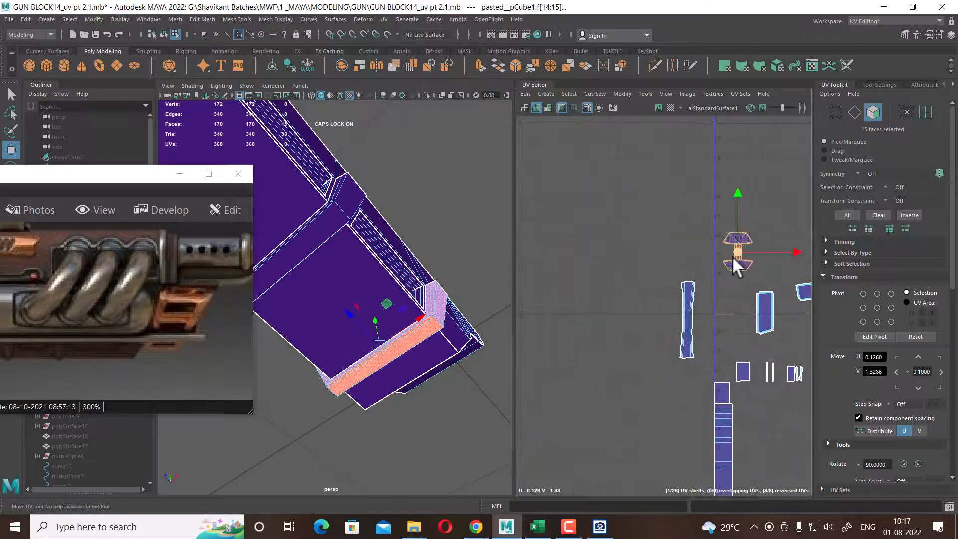
left_click_drag(734, 254, 601, 238)
Unfold and straighten the end strap's shell, and place it beside the middle strap's shell
right_click_drag(687, 203, 614, 212, "ctrl")
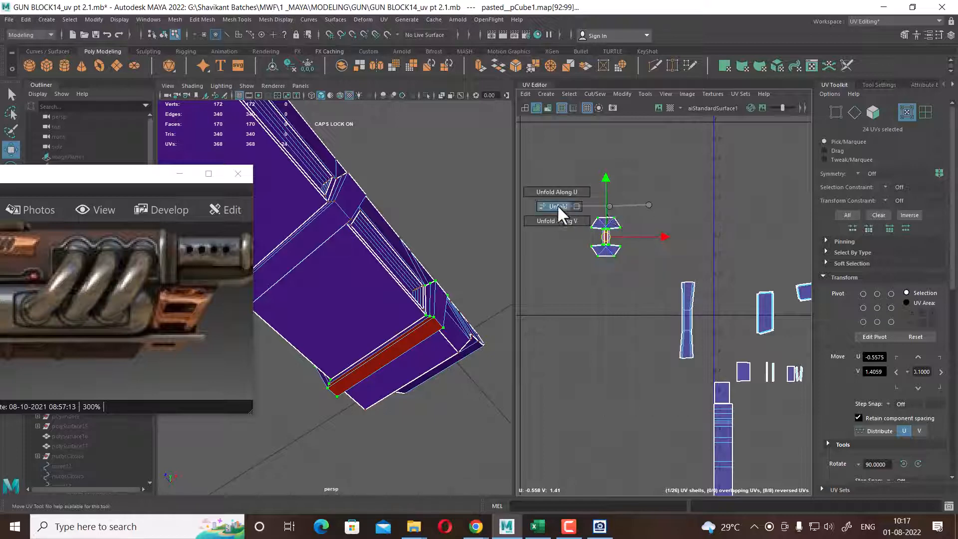
scroll(626, 264, "up", 3)
scroll(834, 421, "down", 10)
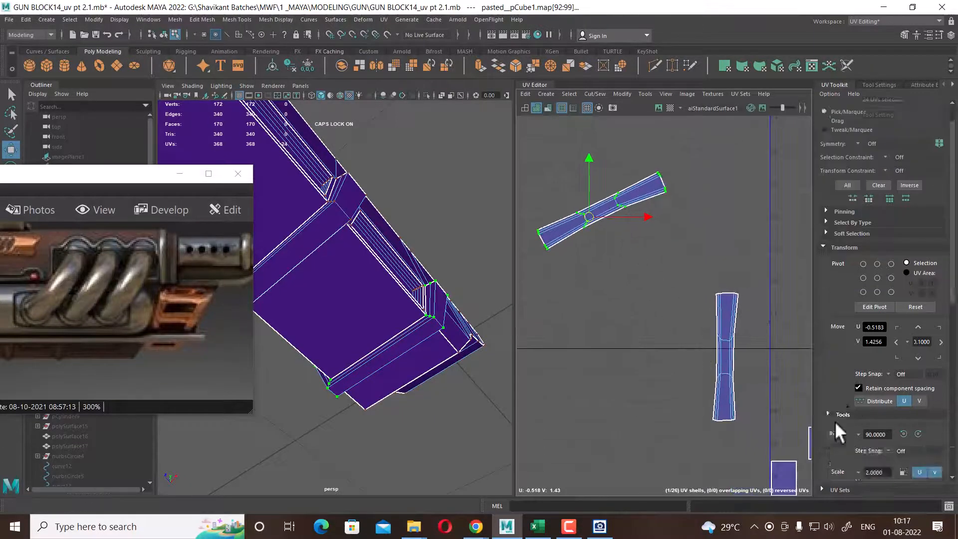
left_click(866, 301)
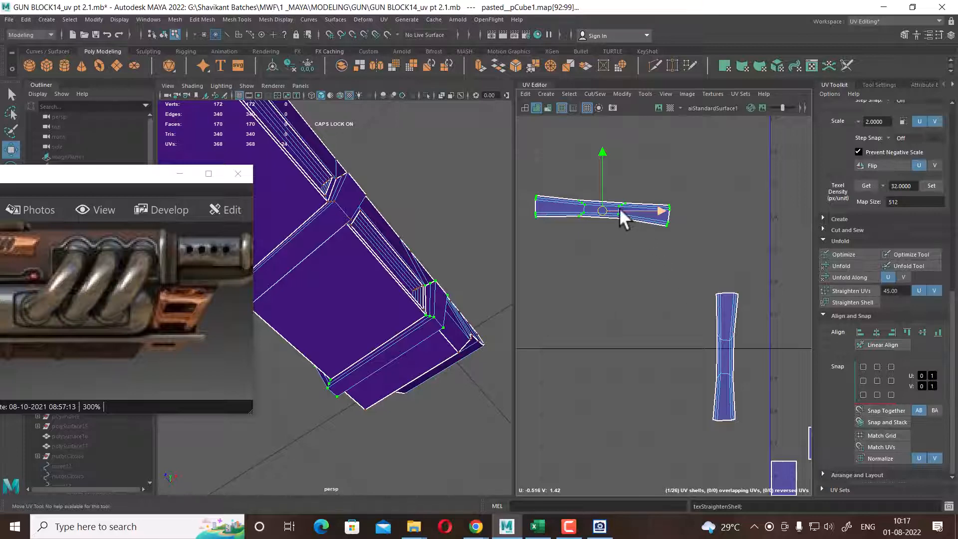
left_click_drag(606, 209, 592, 315)
Turn on textured display and assign the existing checker material to the block
left_click_drag(405, 329, 337, 370, "alt")
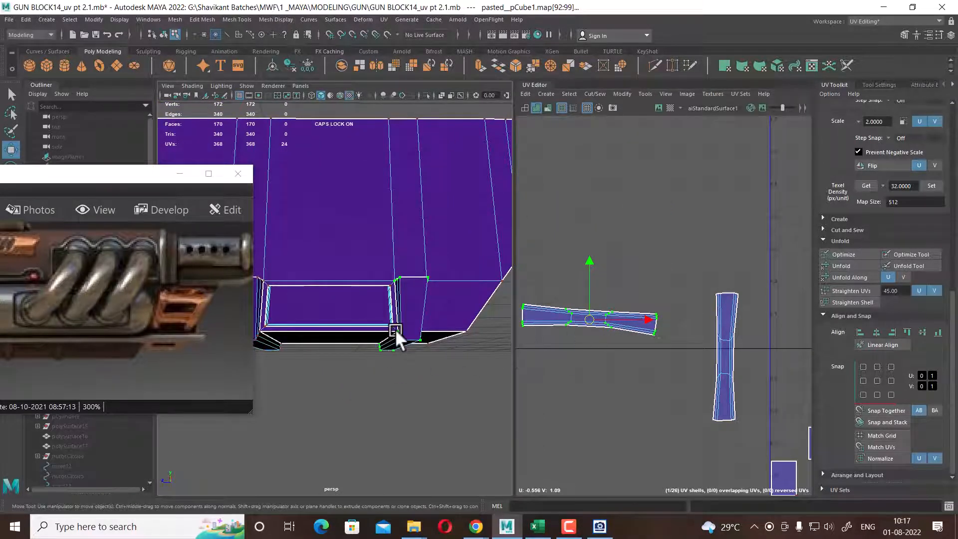
key("6")
right_click_drag(393, 207, 419, 193)
mouse_move(342, 237)
right_mouse_down()
mouse_move(355, 503)
mouse_move(444, 507)
mouse_move(439, 483)
right_mouse_up()
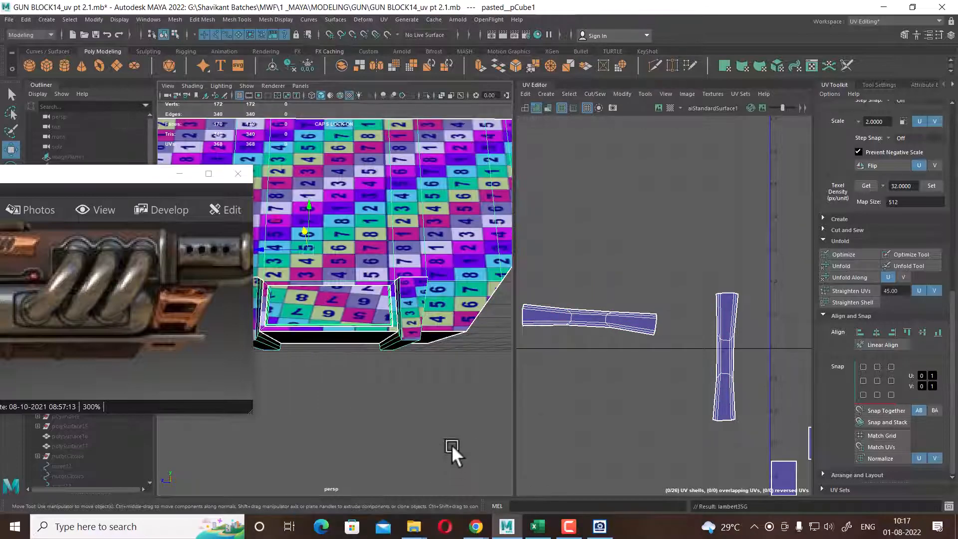
Reselect the end strap's shell UVs and unfold the shell once more
left_click_drag(451, 444, 473, 349, "alt")
left_click(442, 421)
left_click(473, 350)
right_click_drag(672, 305, 756, 298)
left_click_drag(664, 278, 515, 358)
right_click_drag(698, 225, 568, 229, "shift")
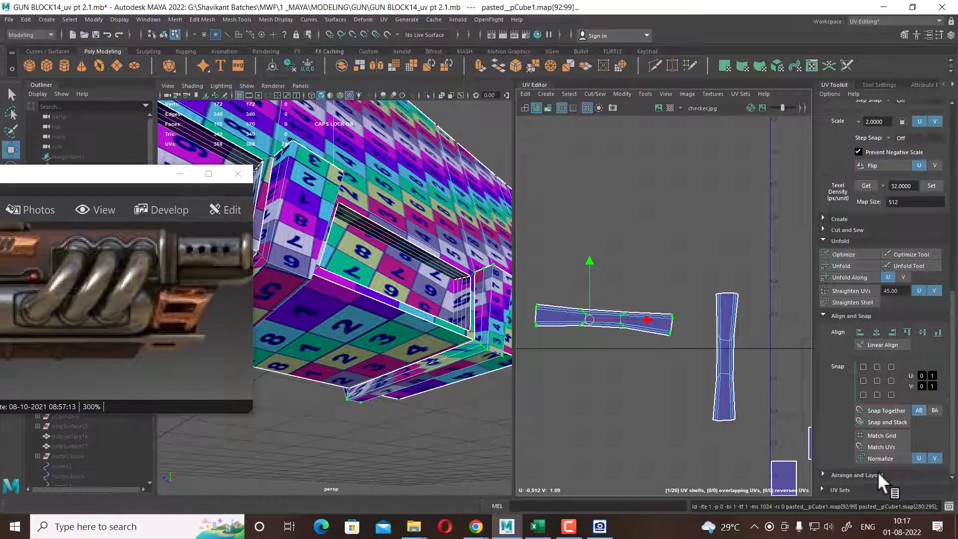
Try to straighten the end strap's UVs in both U and V with a 45-degree angle tolerance
left_click(854, 301)
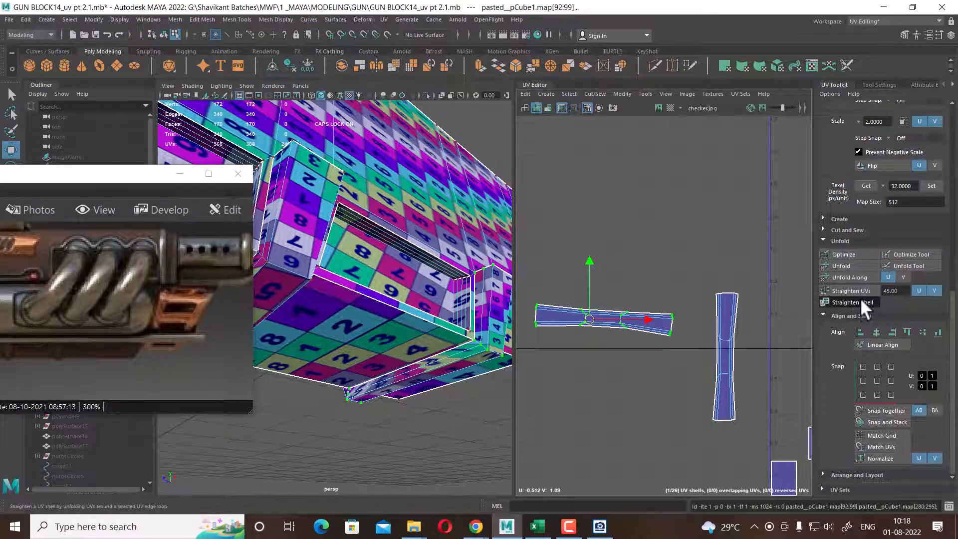
left_click(862, 291)
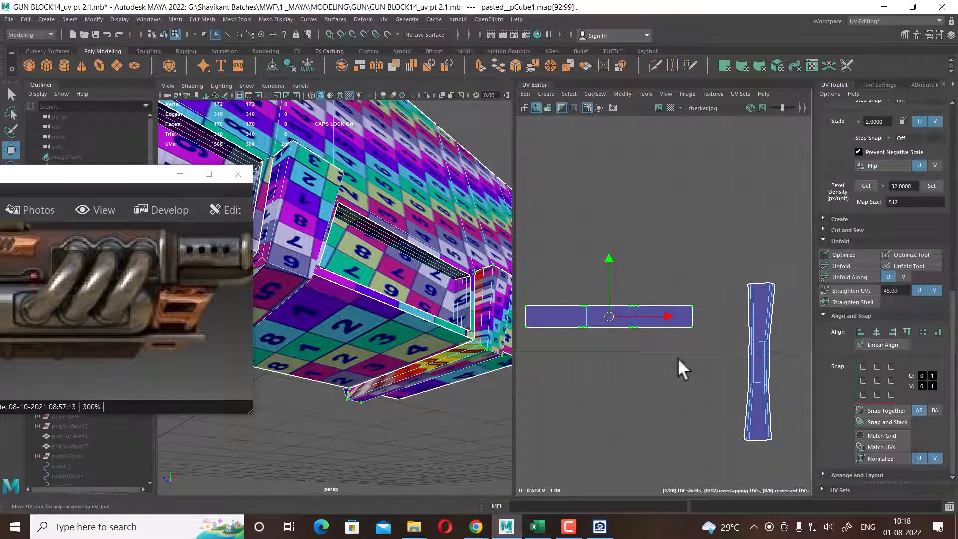
left_click(855, 291)
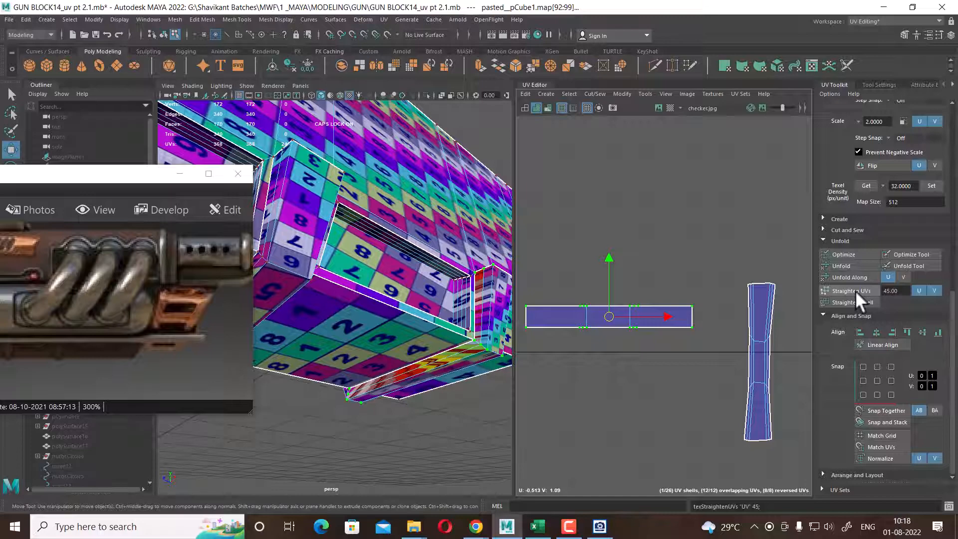
key("ctrl+z")
right_click_drag(650, 384, 711, 457, "alt")
middle_click_drag(640, 359, 701, 388, "alt")
left_click_drag(479, 385, 292, 387, "alt")
scroll(734, 326, "up", 1)
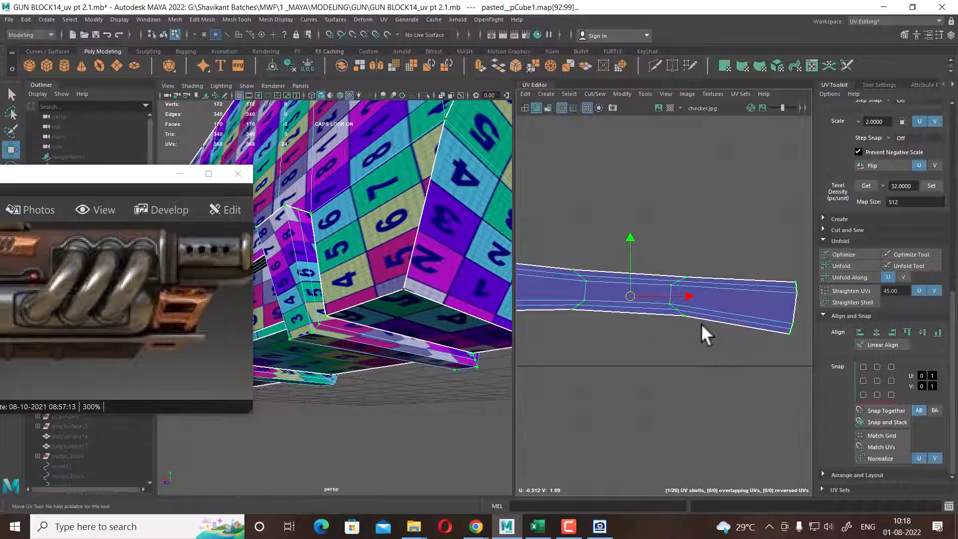
Unfold the two inner crosswise UV rows of the horizontal strip shell, first the right row and then the left one
left_click_drag(709, 269, 636, 341)
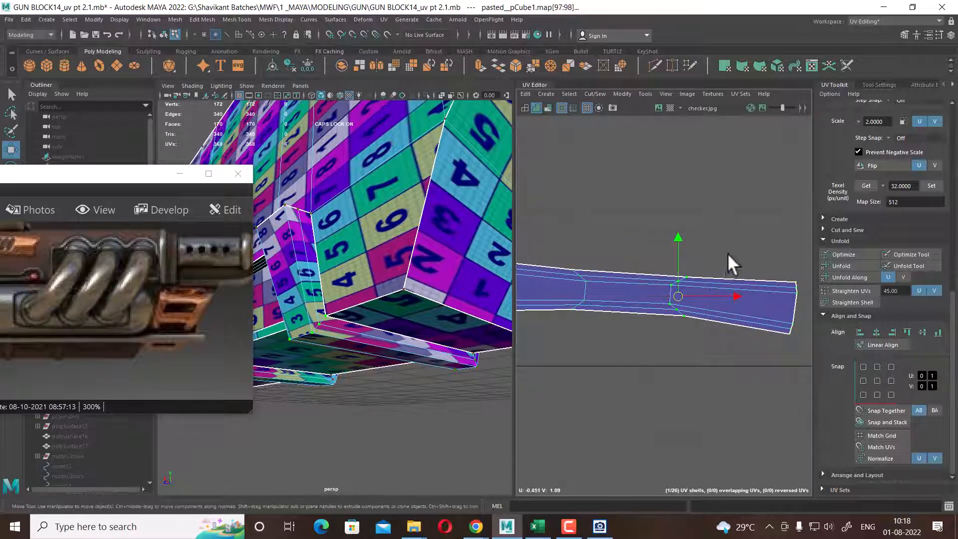
right_click_drag(728, 255, 631, 226, "shift")
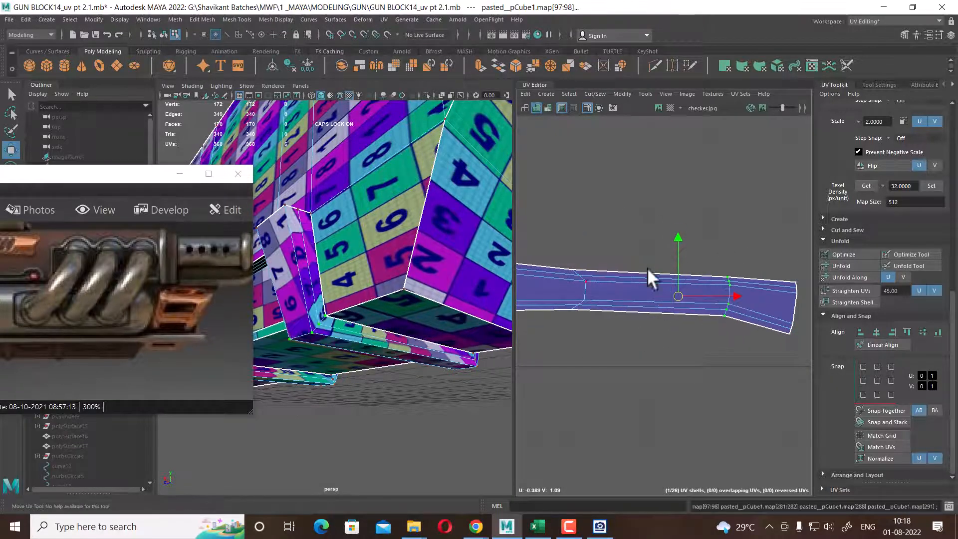
left_click_drag(620, 261, 558, 339)
middle_click_drag(670, 256, 700, 270, "alt")
right_click_drag(702, 240, 607, 207, "shift")
Unfold the end UV rows of the horizontal strip shell at its left and right ends
scroll(678, 310, "down", 1)
left_click_drag(399, 362, 535, 368, "alt")
middle_click_drag(654, 328, 727, 345, "alt")
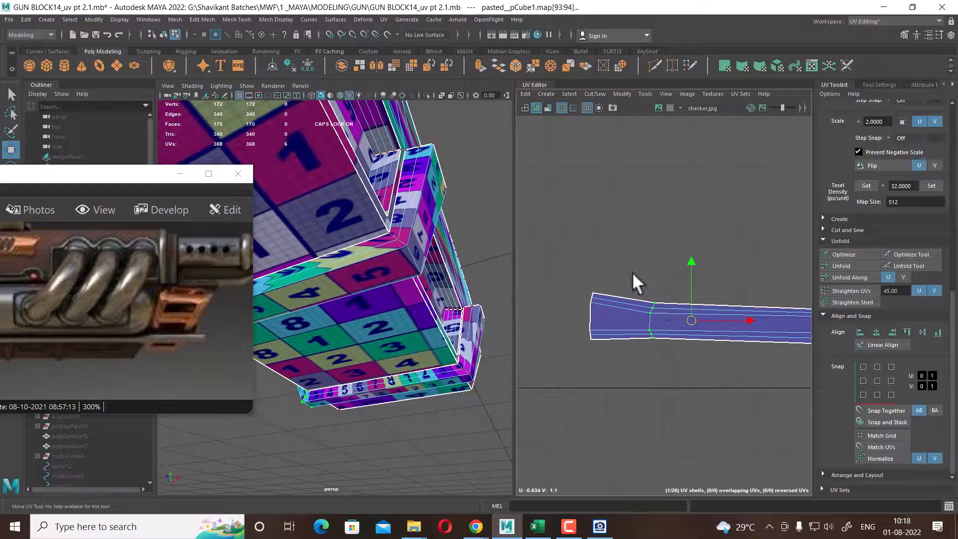
left_click_drag(627, 278, 569, 359)
right_click_drag(721, 253, 606, 215, "shift")
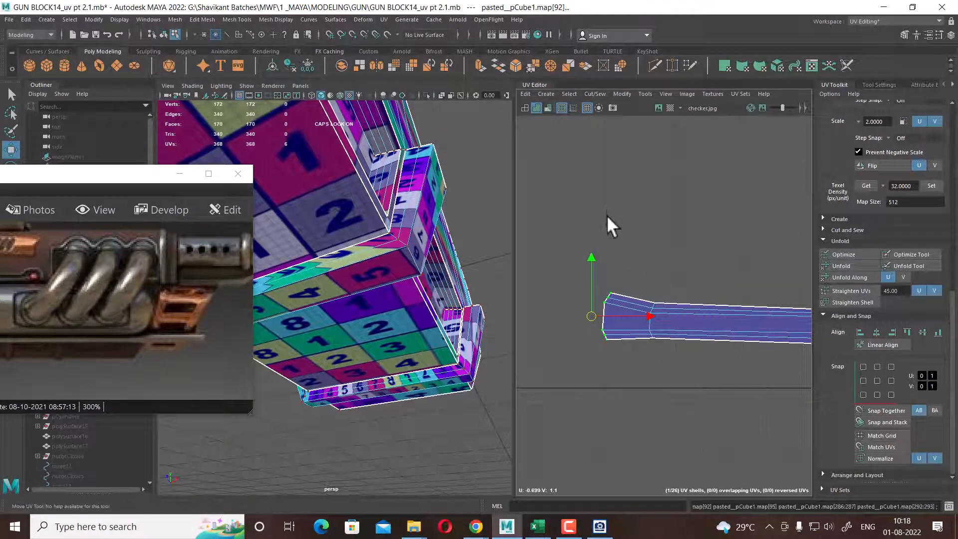
middle_click_drag(676, 293, 649, 288, "alt")
left_click_drag(702, 289, 729, 375)
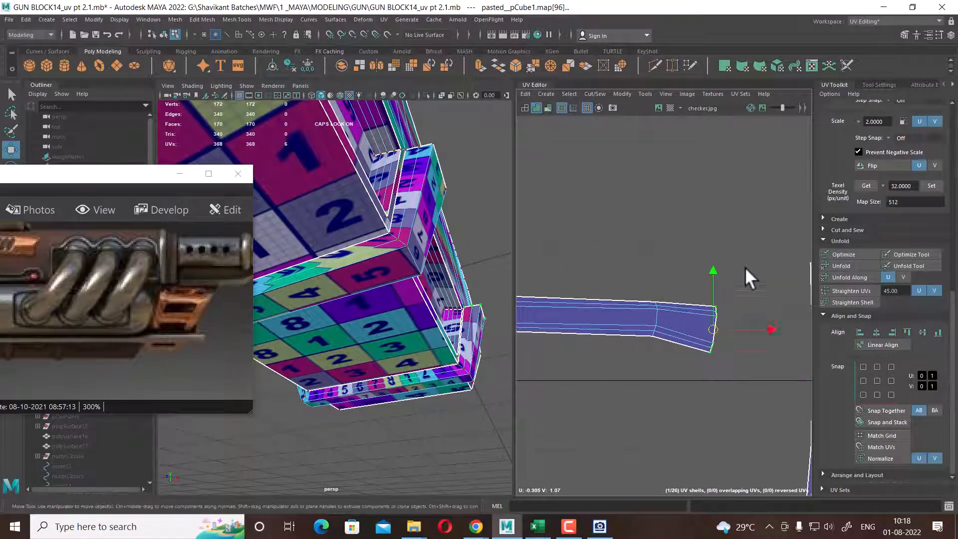
right_click_drag(744, 267, 660, 255, "shift")
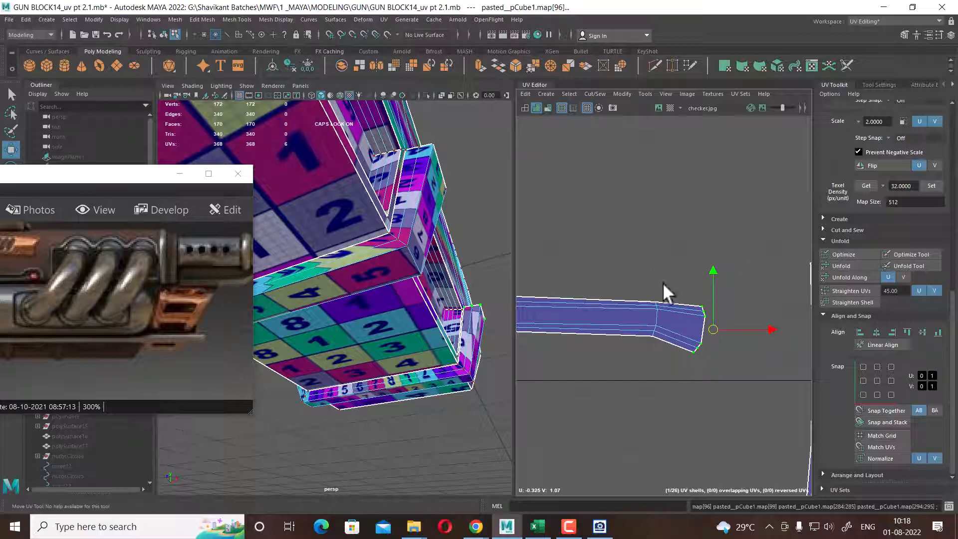
Straighten all UVs of the horizontal strip shell in U and V with a 45 degree threshold
left_click_drag(447, 373, 330, 392, "alt")
right_click_drag(738, 351, 655, 327, "alt")
middle_click_drag(656, 327, 742, 319, "alt")
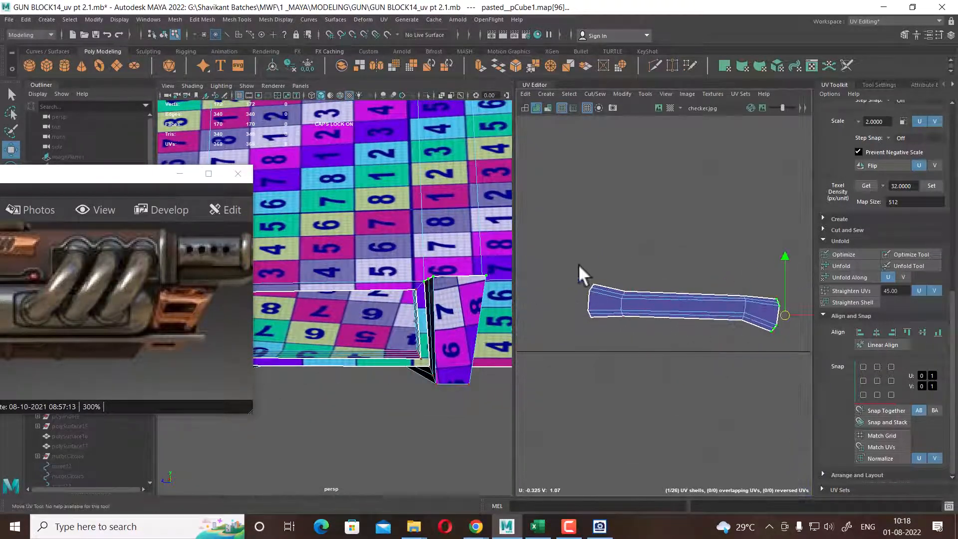
left_click_drag(579, 265, 799, 393)
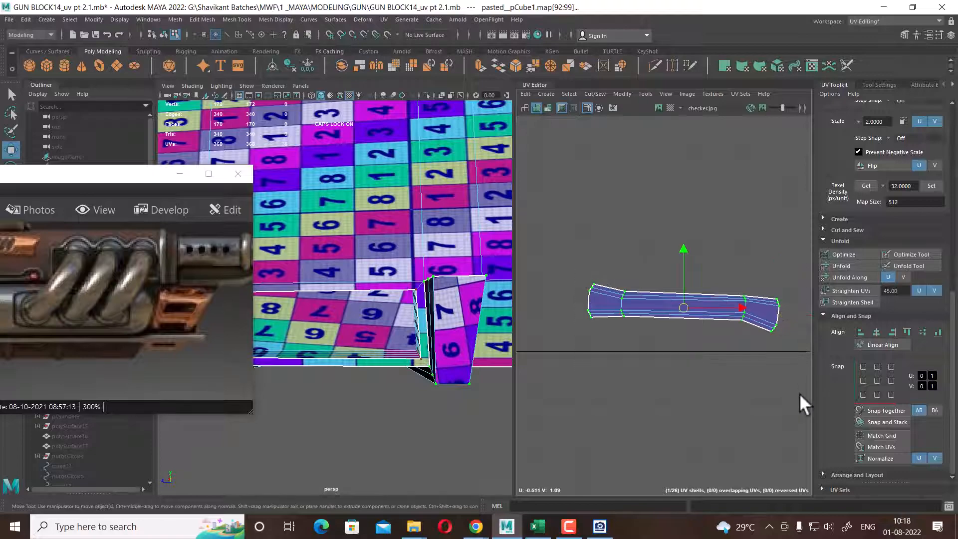
left_click(867, 289)
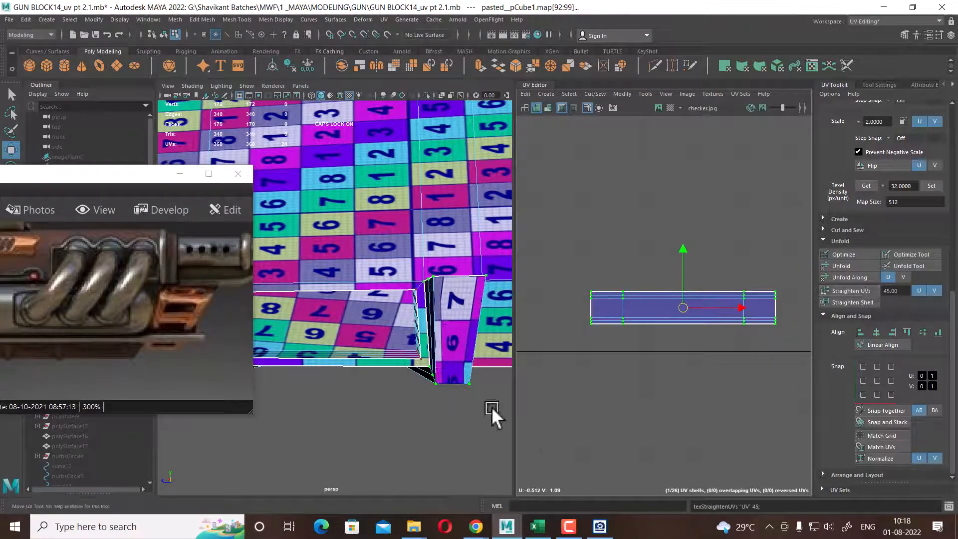
Examine the strip's checker pattern on the model, comparing it with the UV straightening undone and reapplied
left_click_drag(365, 375, 446, 347, "alt")
right_click_drag(646, 338, 674, 394, "alt")
left_click_drag(401, 442, 425, 457, "alt")
right_click_drag(425, 457, 417, 442, "alt")
left_click_drag(417, 442, 432, 419, "alt")
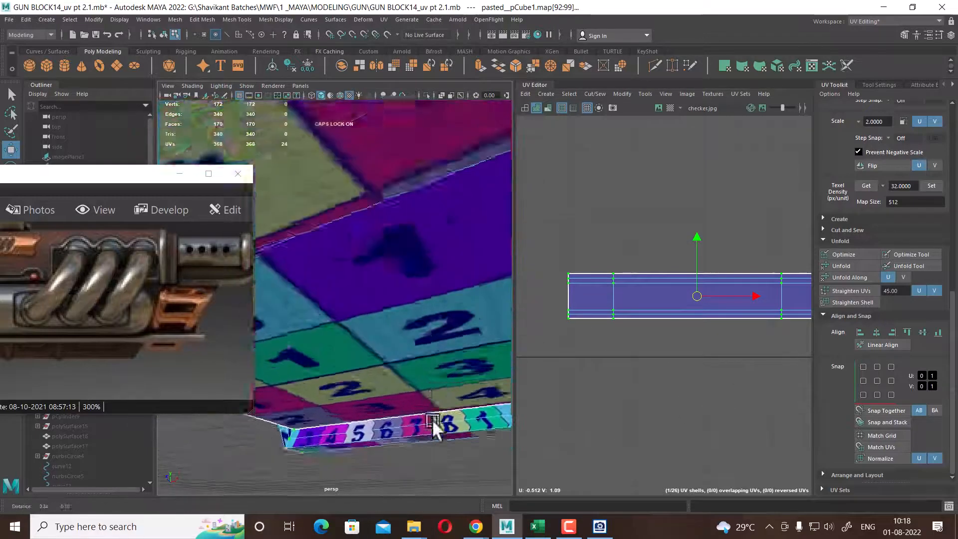
middle_click_drag(432, 419, 397, 344, "alt")
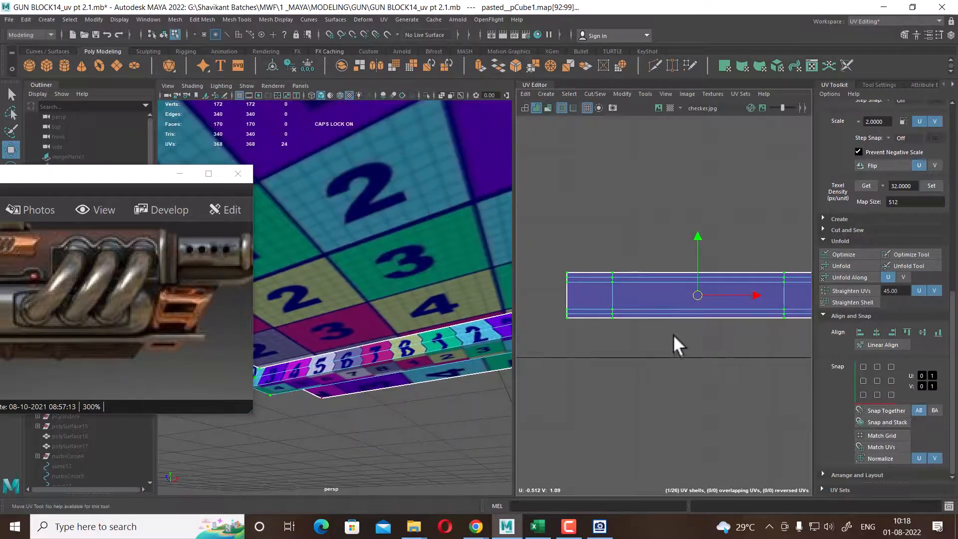
key("ctrl+z")
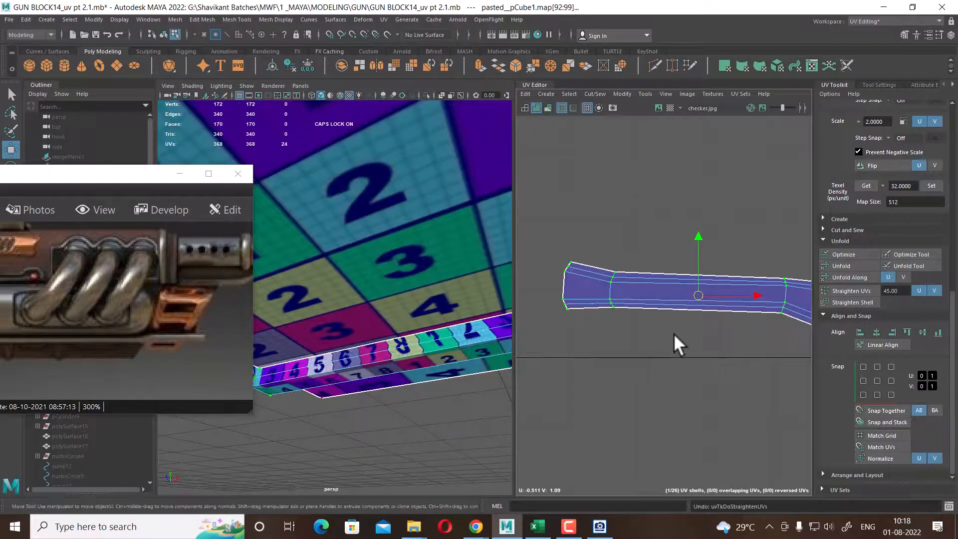
left_click(861, 291)
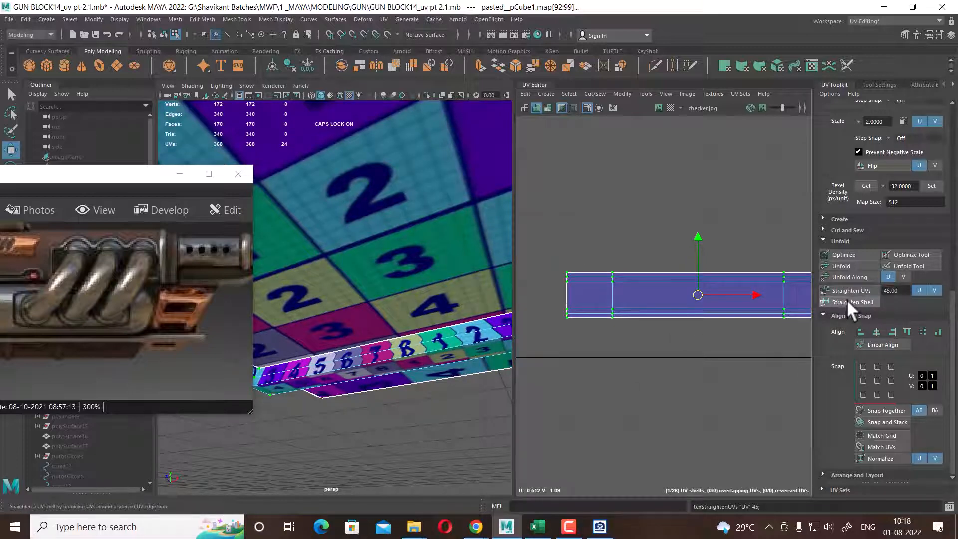
left_click_drag(587, 247, 644, 328)
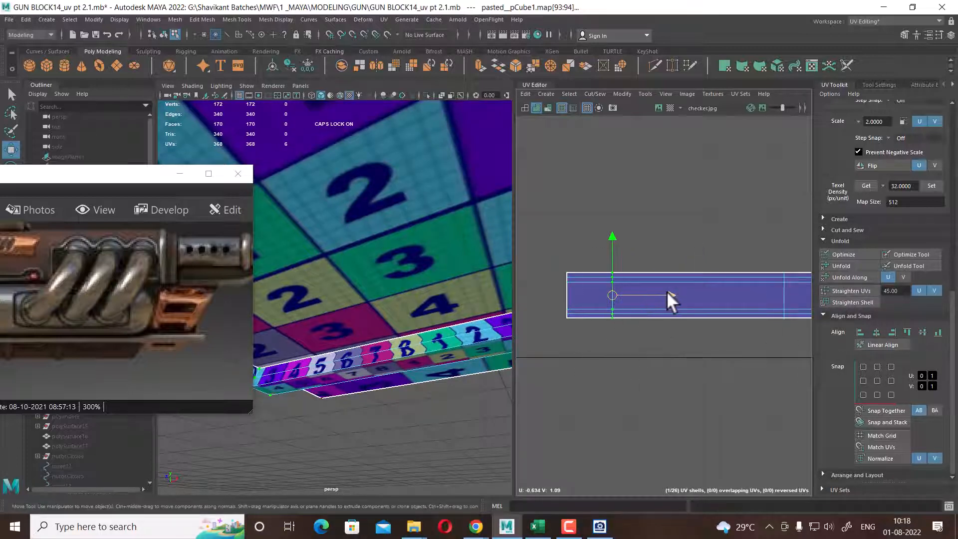
left_click_drag(666, 292, 667, 292)
Select all UVs of the vertical strip shell beside the straightened strip and unfold them
right_click_drag(726, 346, 645, 271, "alt")
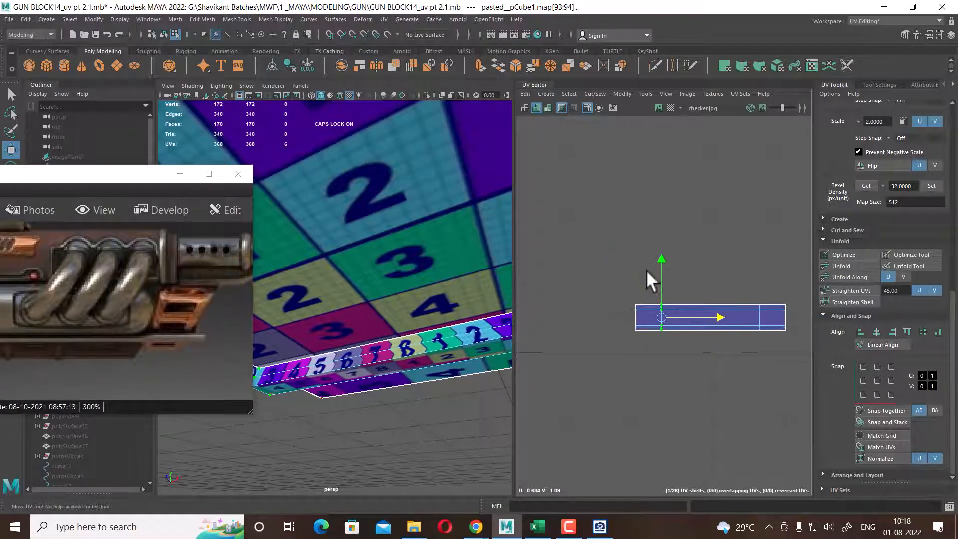
left_click_drag(459, 349, 402, 363, "alt")
right_click_drag(402, 363, 410, 348, "alt")
left_click_drag(411, 347, 483, 363, "alt")
right_click_drag(706, 347, 649, 338, "alt")
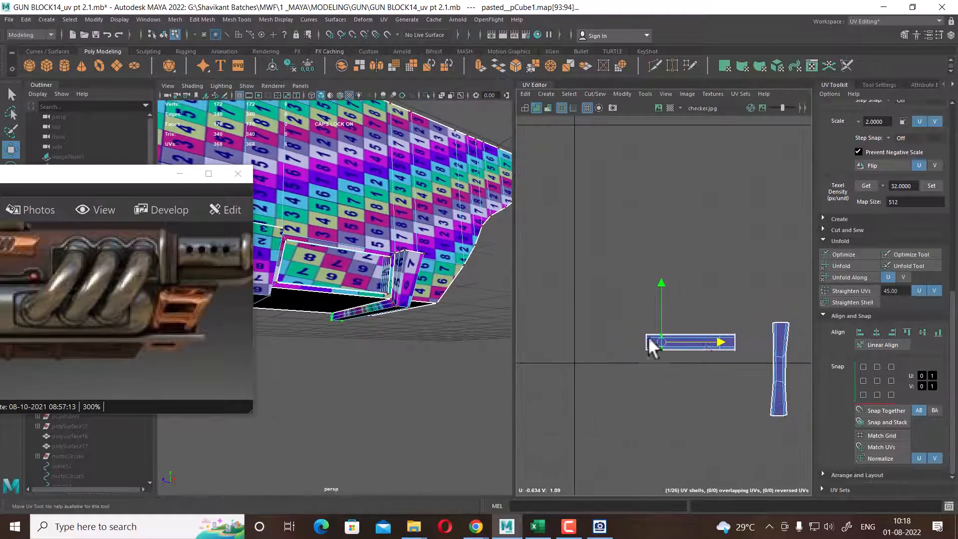
middle_click_drag(651, 345, 598, 301, "alt")
left_click_drag(712, 269, 756, 394)
scroll(750, 379, "up", 1)
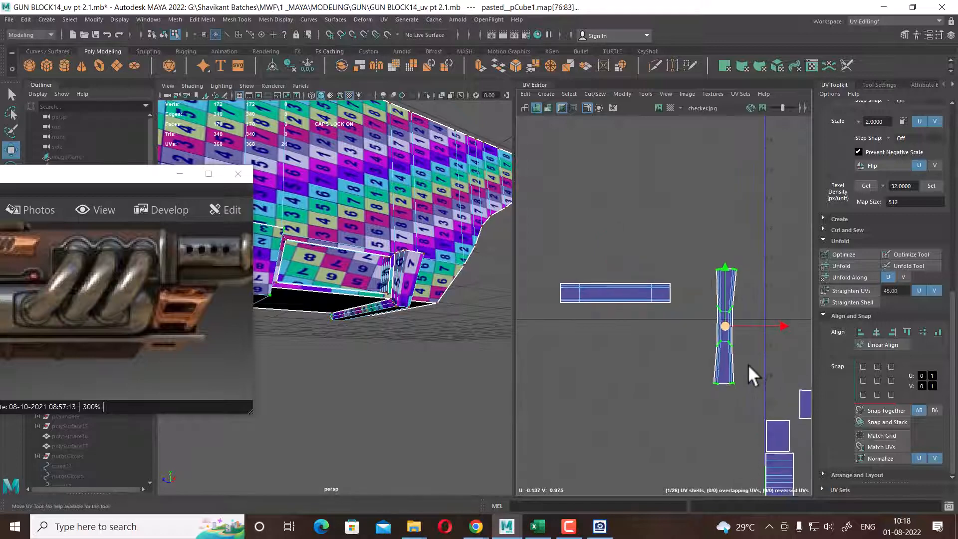
right_click_drag(764, 285, 637, 290, "shift")
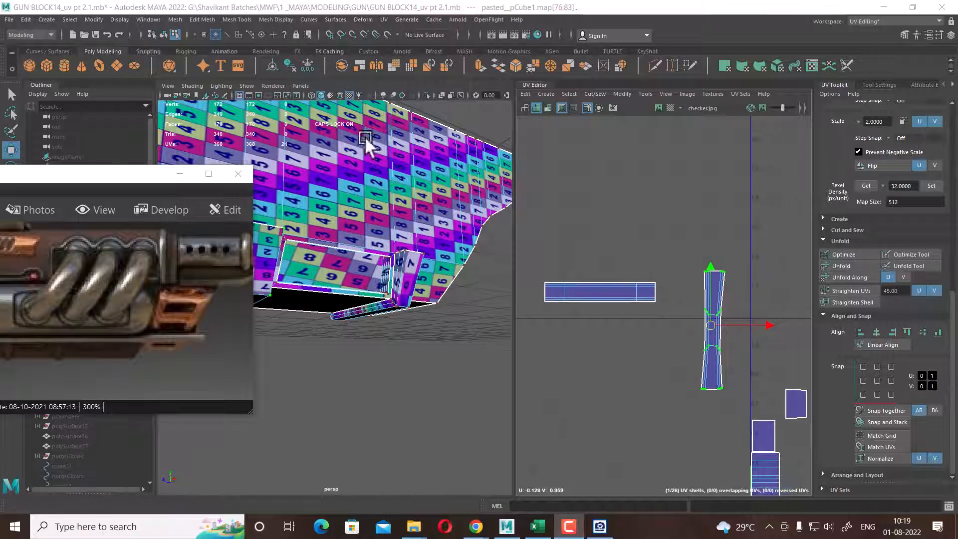
Convert the vertical strip shell's UV selection to its UV shell border
scroll(749, 350, "up", 3)
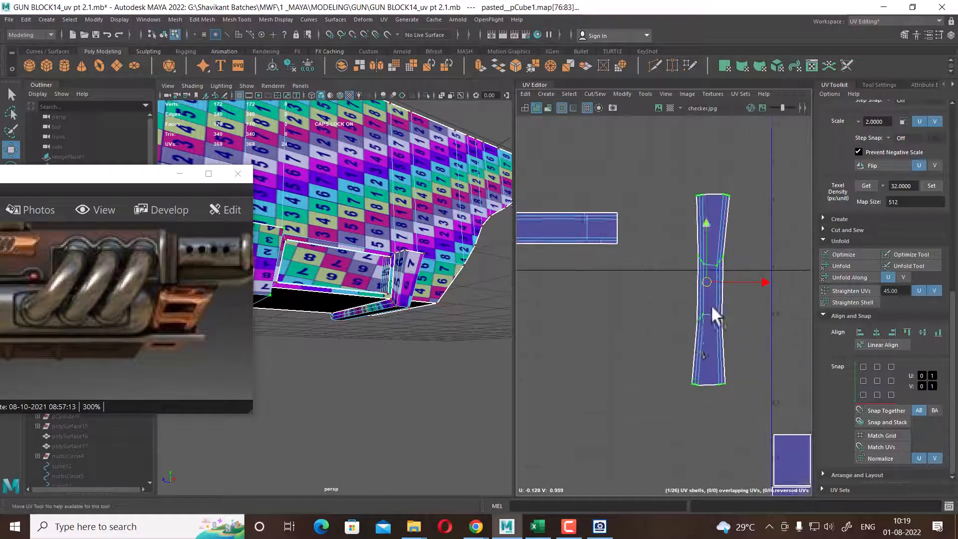
scroll(357, 257, "down", 3)
scroll(684, 357, "up", 3)
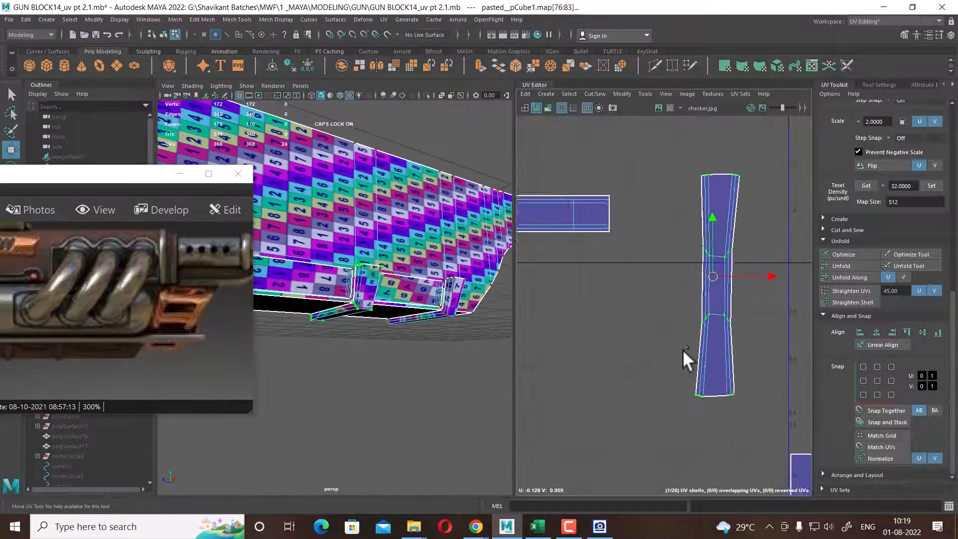
right_click(744, 235, "ctrl")
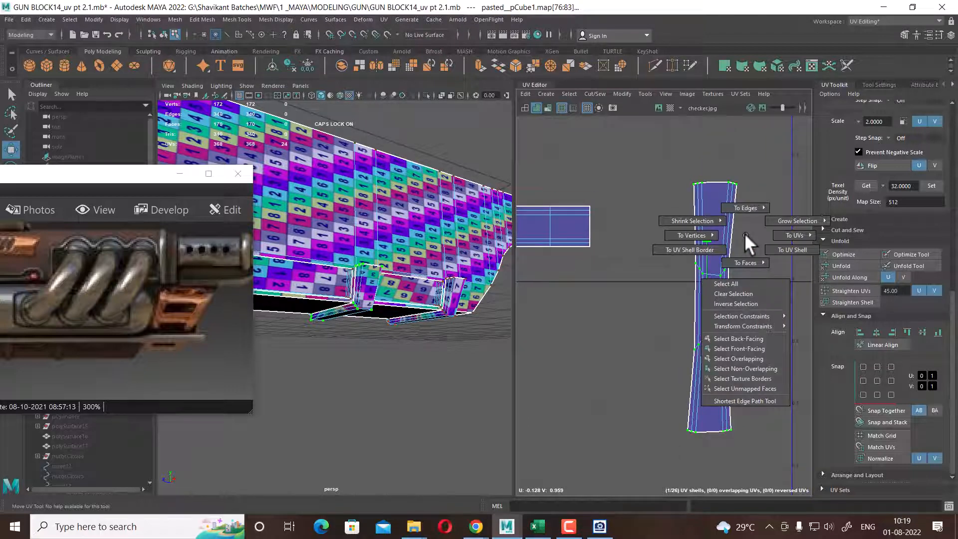
right_click_drag(744, 232, 681, 260, "ctrl")
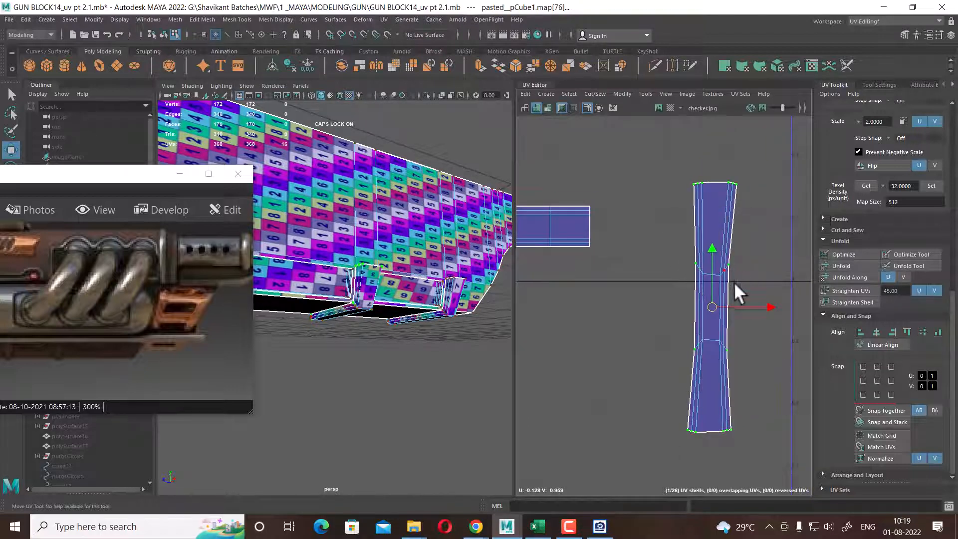
scroll(733, 281, "up", 1)
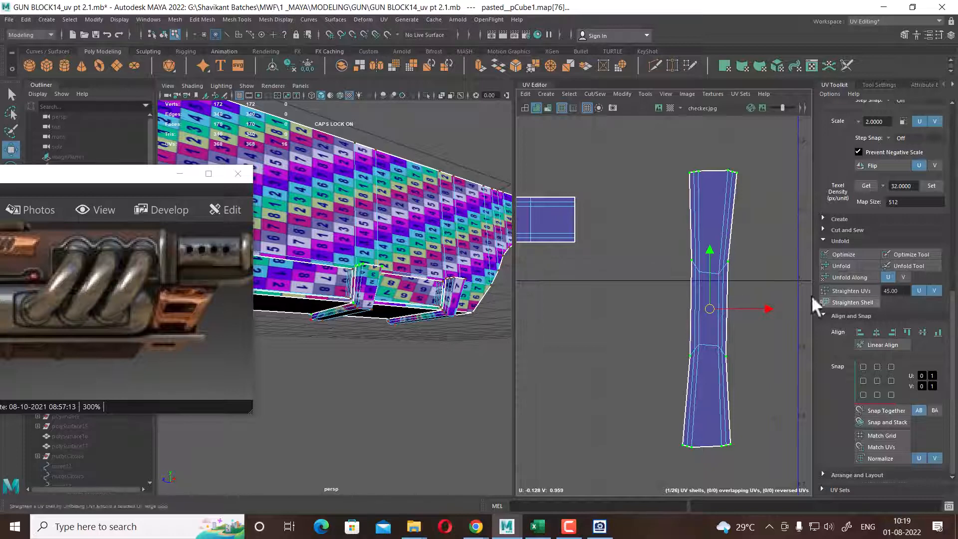
Try straightening all UVs of the vertical strip shell in U and V with a 45 degree threshold
left_click_drag(776, 255, 678, 283)
right_click_drag(678, 282, 738, 315, "ctrl")
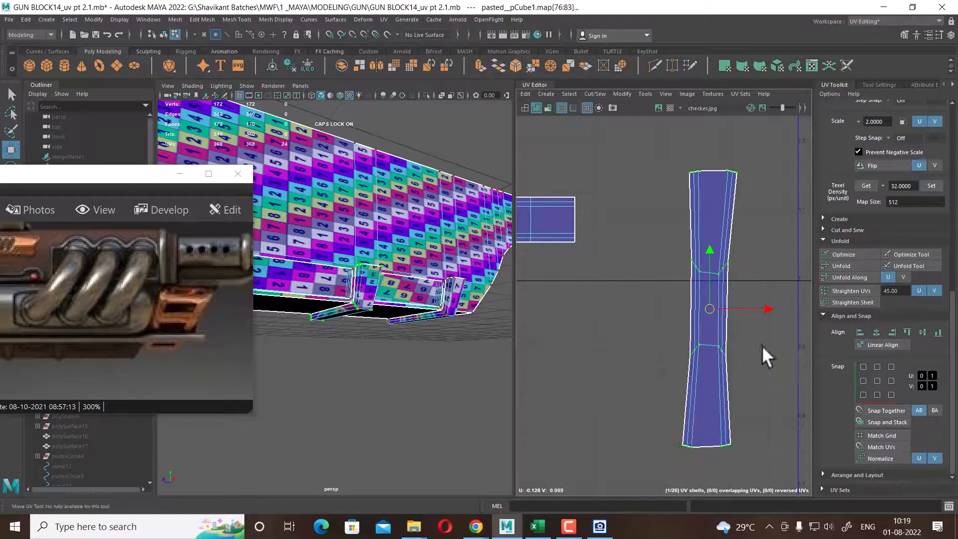
left_click(854, 289)
key("ctrl+z")
key("ctrl+z")
Unfold the upper and lower inner crosswise UV rows of the vertical strip shell
right_click_drag(739, 235, 645, 250, "shift")
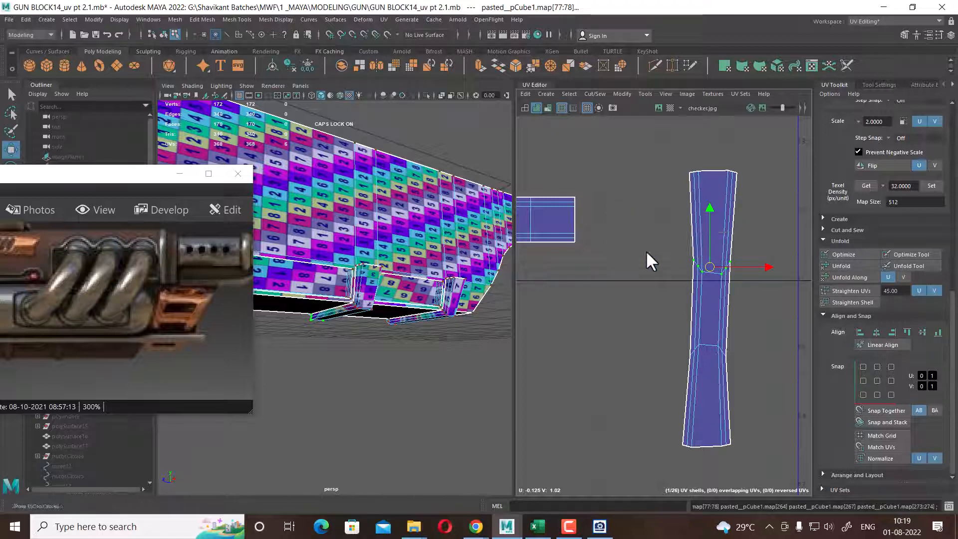
right_click_drag(791, 216, 665, 292, "shift")
right_click_drag(597, 237, 597, 235, "shift")
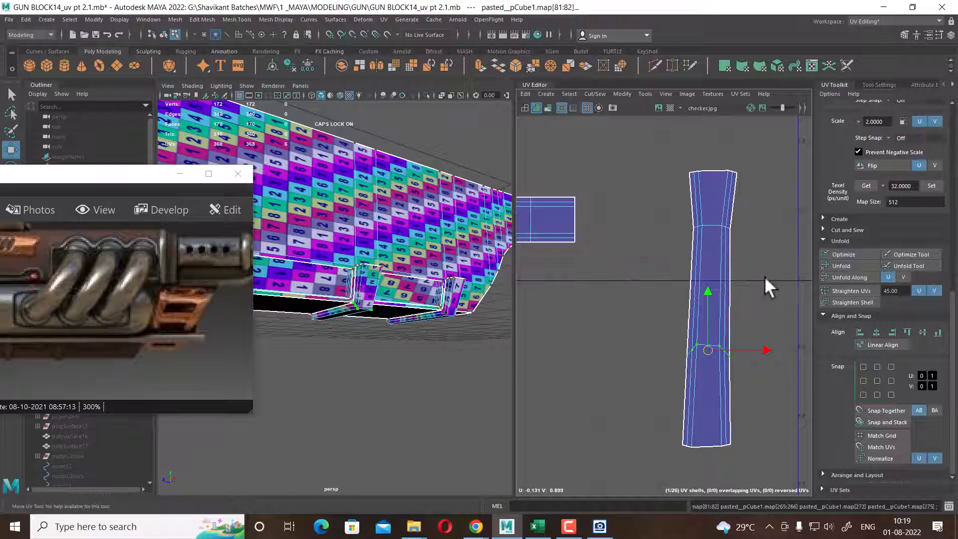
right_click_drag(765, 278, 573, 324, "shift")
Unfold the bottom end UV row of the vertical strip shell
key("Down")
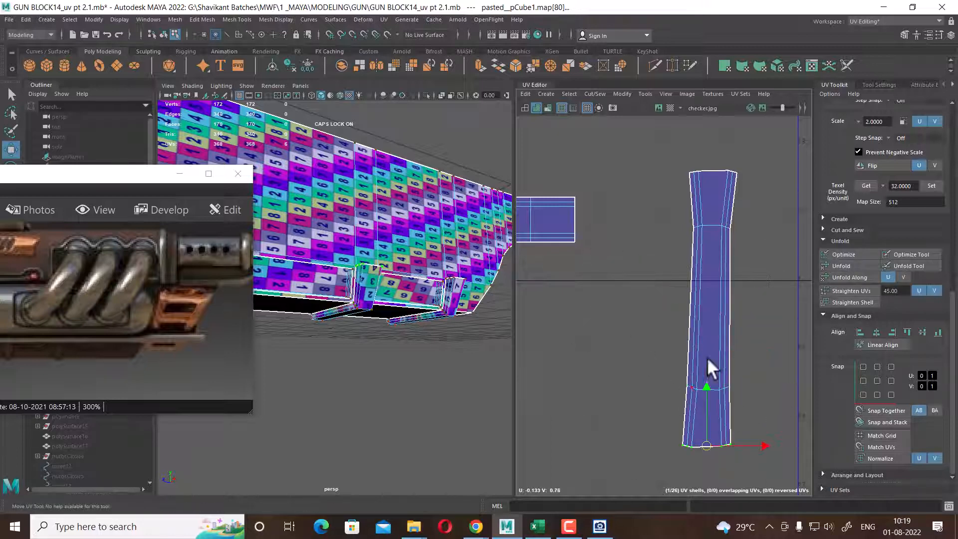
right_click_drag(726, 315, 657, 313, "shift")
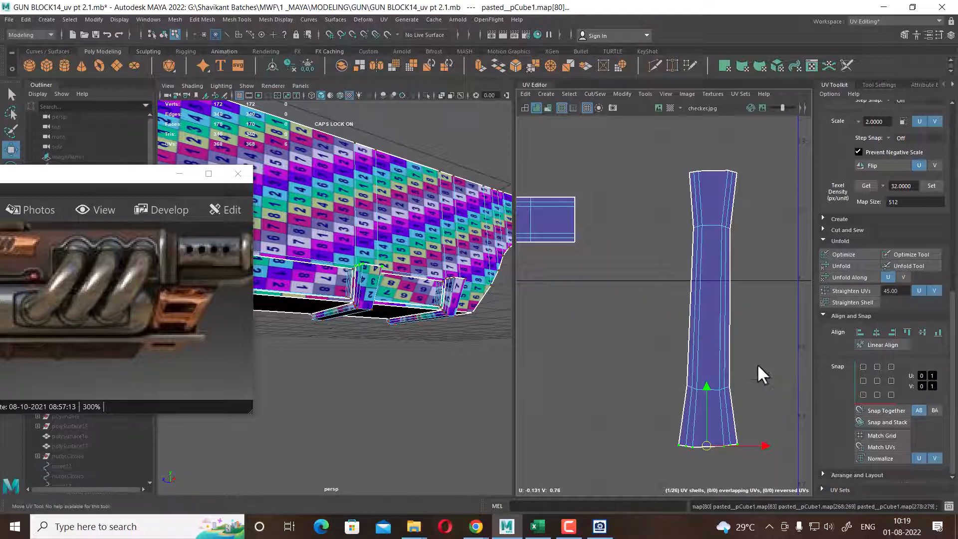
right_click_drag(757, 367, 642, 362, "shift")
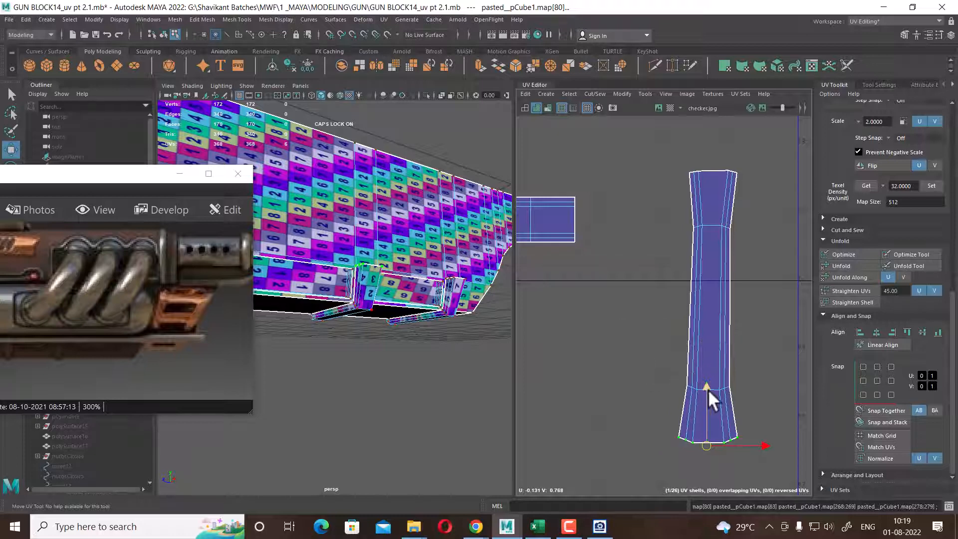
Select the whole vertical strip shell and rotate it 90 degrees clockwise
scroll(708, 389, "down", 2)
left_click_drag(702, 273, 753, 462)
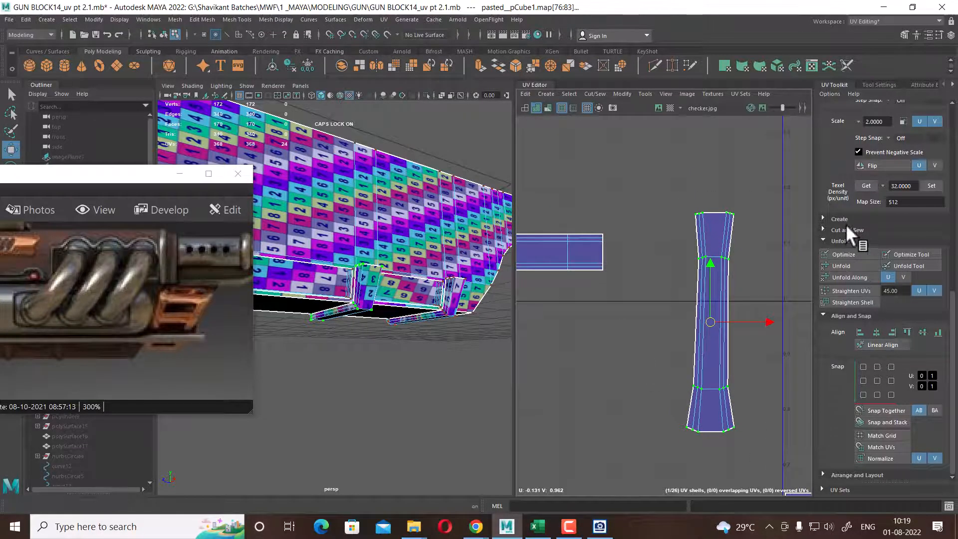
scroll(851, 241, "up", 5)
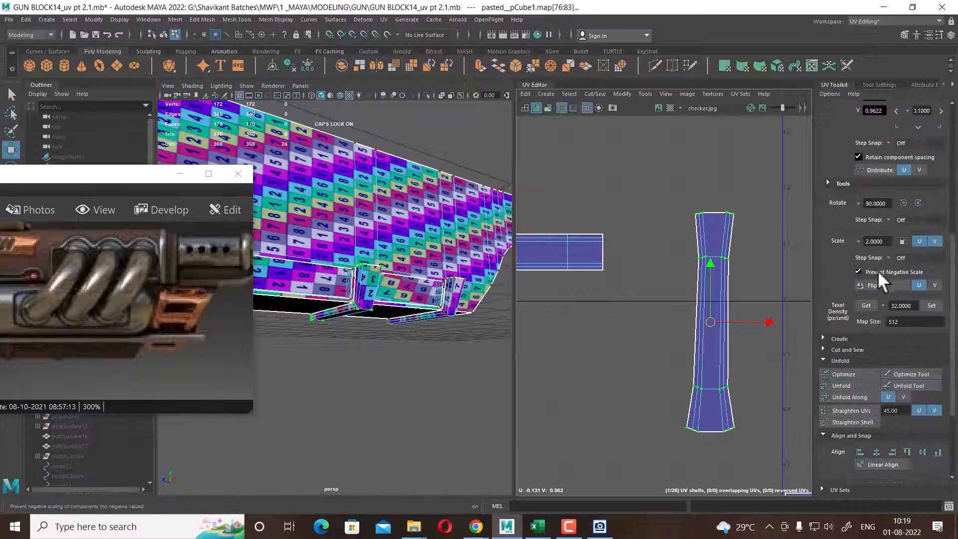
left_click(917, 293)
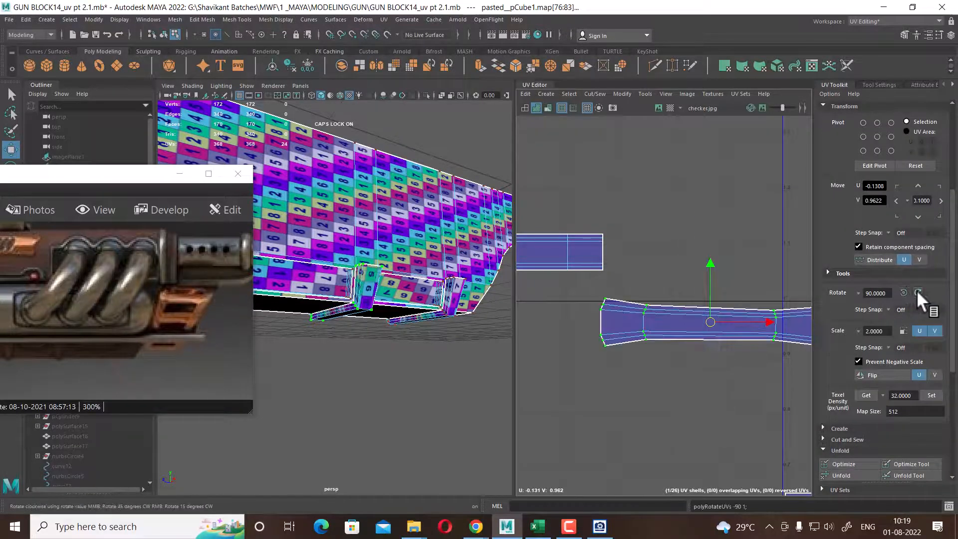
Straighten the rotated shell's UVs in U and V at 45 degrees and place it just below the first straightened strip
scroll(822, 384, "down", 5)
scroll(821, 384, "down", 3)
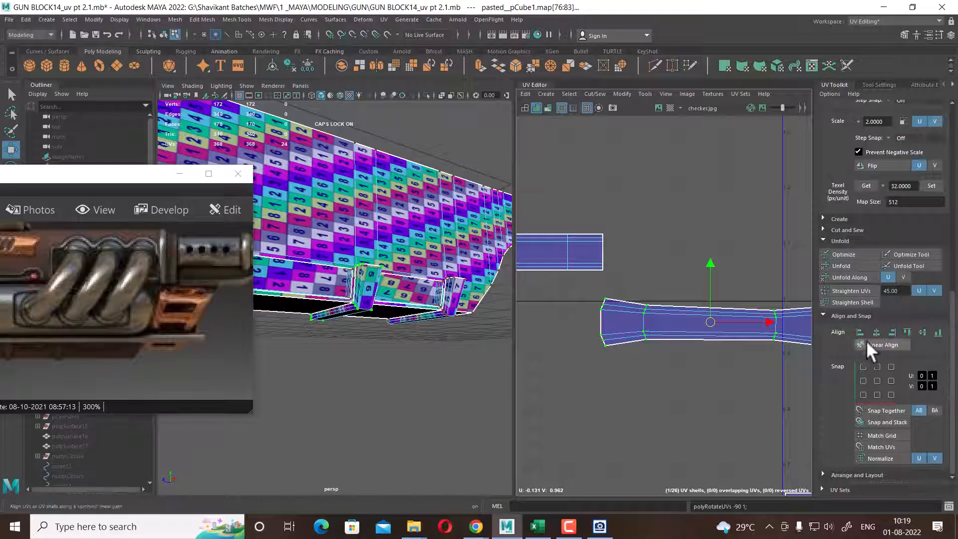
left_click(858, 291)
scroll(648, 330, "down", 4)
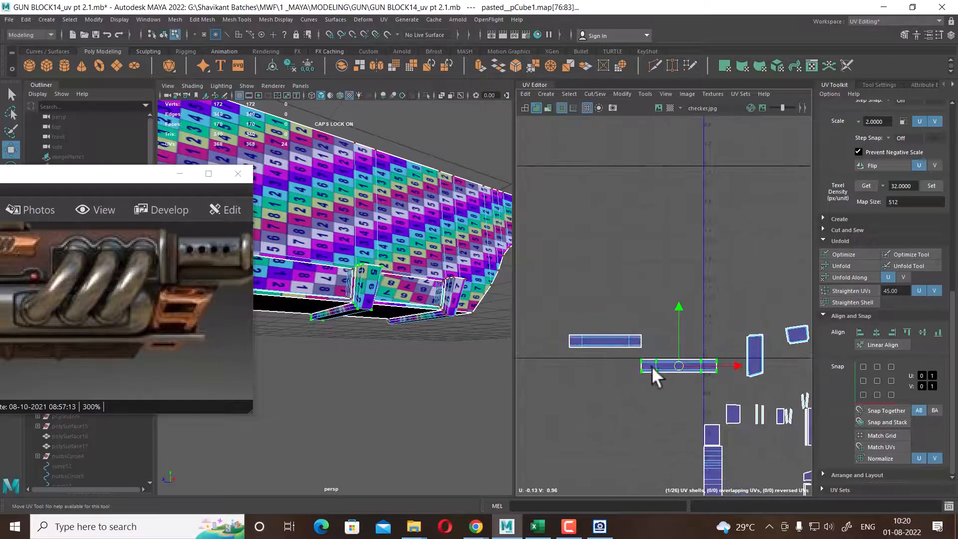
left_click_drag(652, 369, 609, 361)
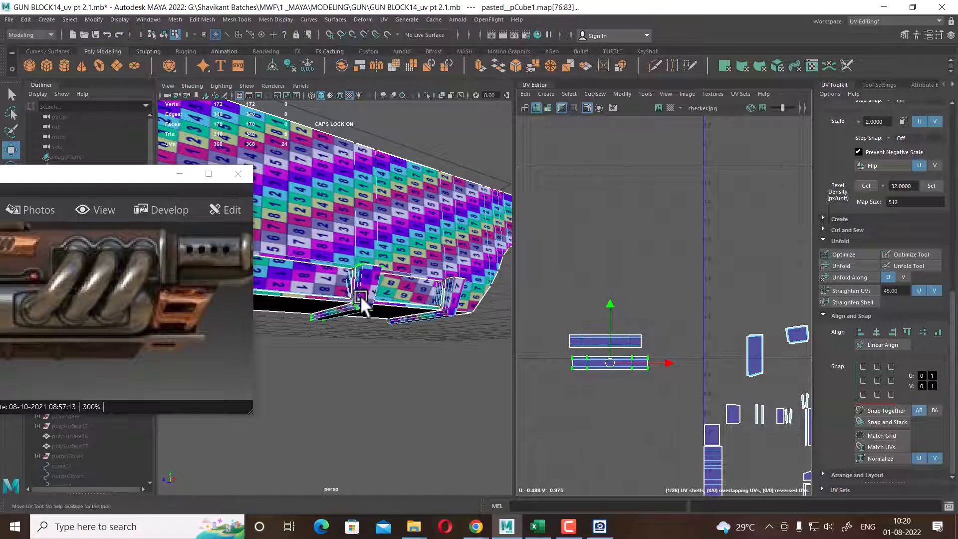
Shift the second straightened strip slightly along U so its left end lines up with the strip above
left_click_drag(360, 295, 371, 322, "alt")
right_click_drag(379, 278, 407, 313, "alt")
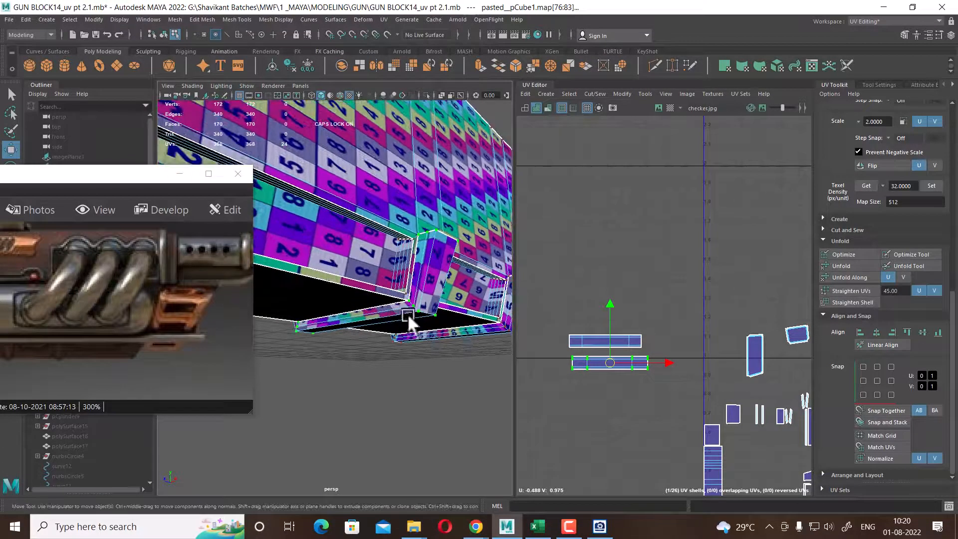
left_click_drag(510, 349, 395, 317, "alt")
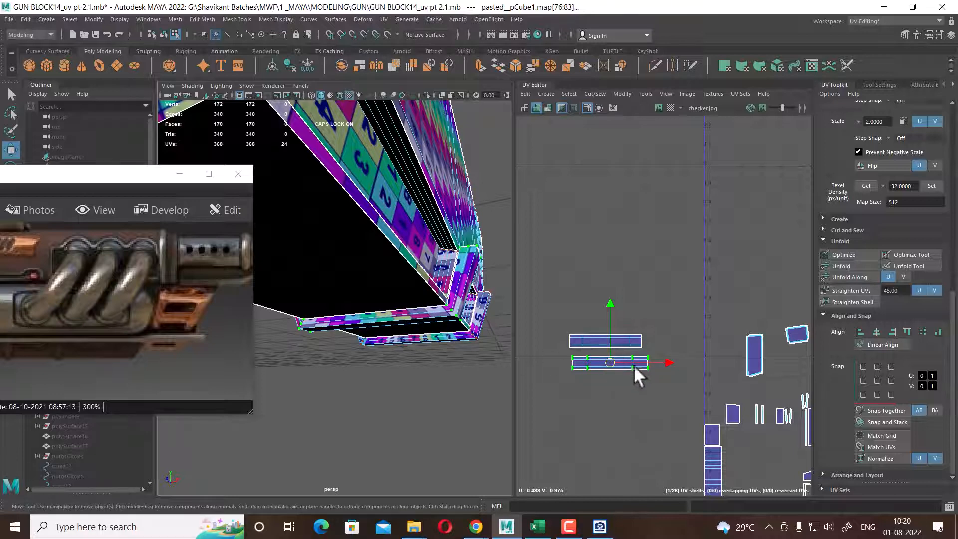
left_click_drag(666, 361, 663, 360)
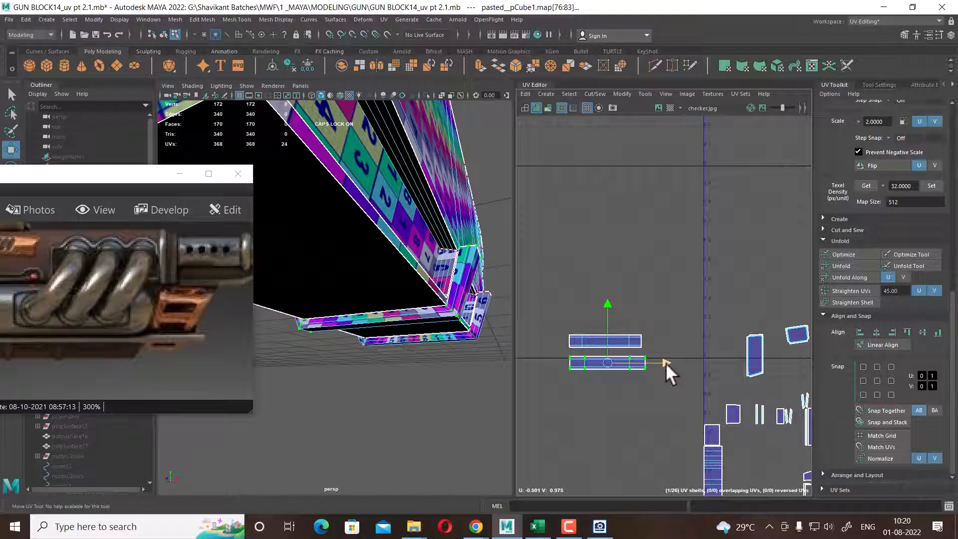
left_click_drag(464, 300, 388, 303, "alt")
right_click_drag(352, 229, 433, 199)
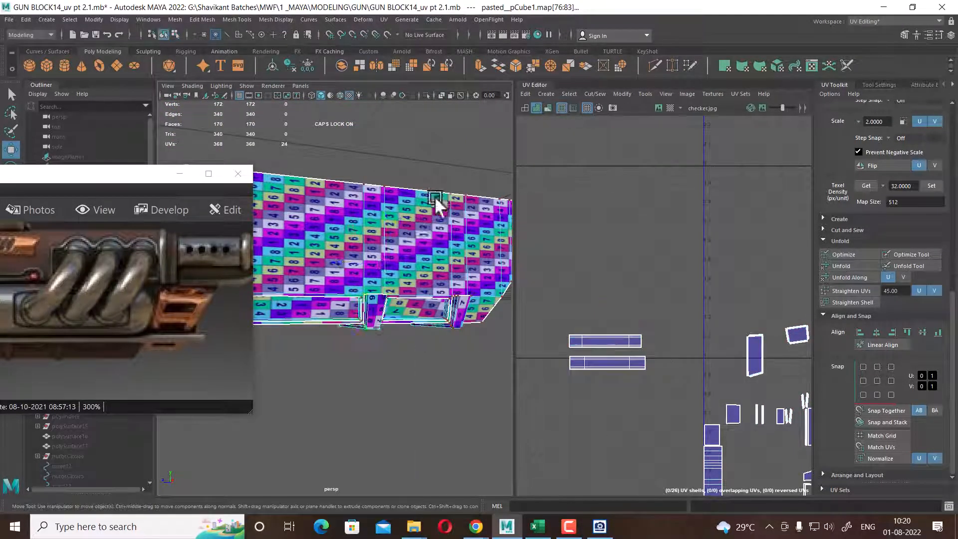
Select the large side face of the gun part to locate its shell in the UV layout
scroll(660, 368, "down", 2)
middle_click_drag(660, 368, 611, 229, "alt")
scroll(664, 314, "down", 2)
middle_click_drag(667, 318, 623, 278, "alt")
scroll(622, 277, "up", 1)
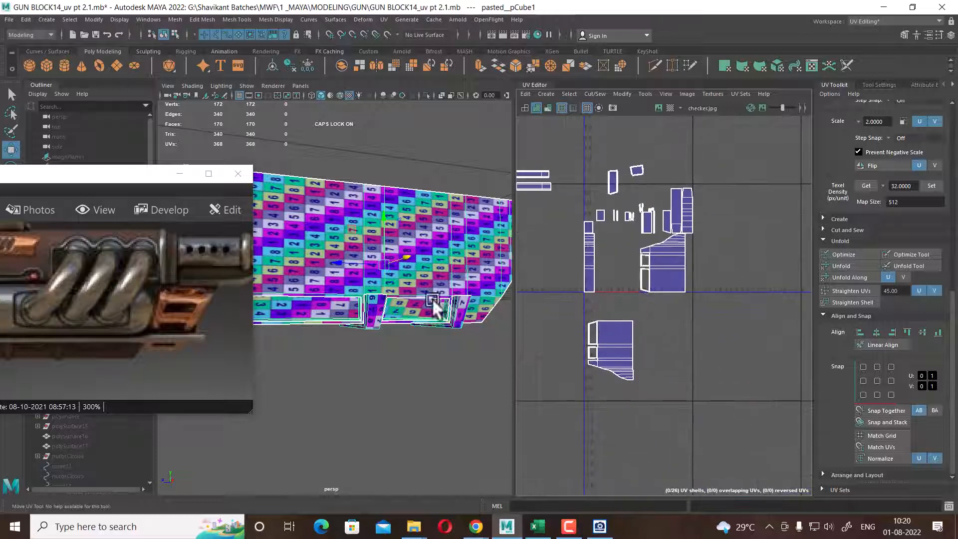
scroll(433, 303, "up", 1)
middle_click_drag(402, 281, 449, 289, "alt")
right_click_drag(449, 289, 378, 257)
left_click(377, 255)
scroll(639, 309, "up", 4)
middle_click_drag(639, 308, 680, 298, "alt")
scroll(671, 394, "up", 1)
middle_click_drag(564, 382, 590, 344, "alt")
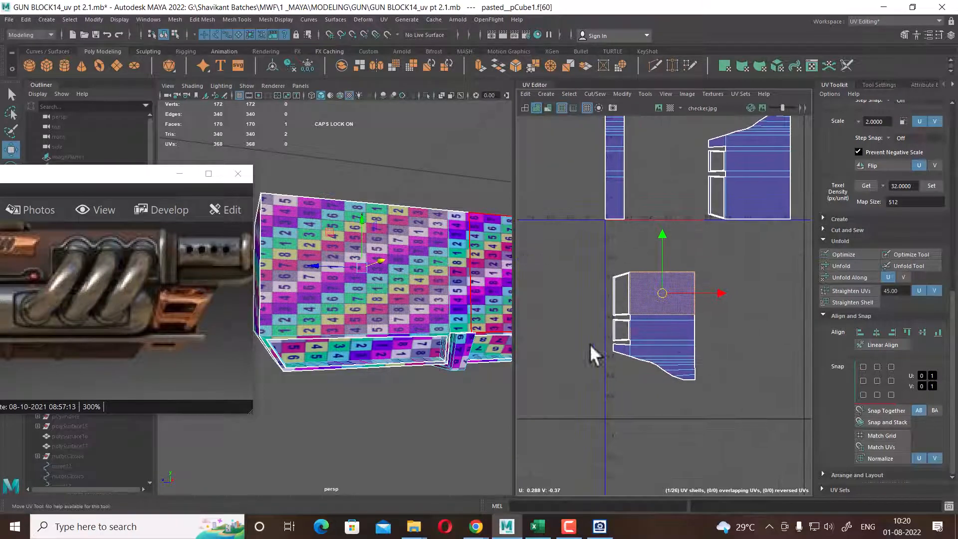
Try to unfold the UVs along the straight outer border of the side panel's shell
right_click_drag(672, 326, 714, 323)
left_click_drag(716, 261, 683, 390)
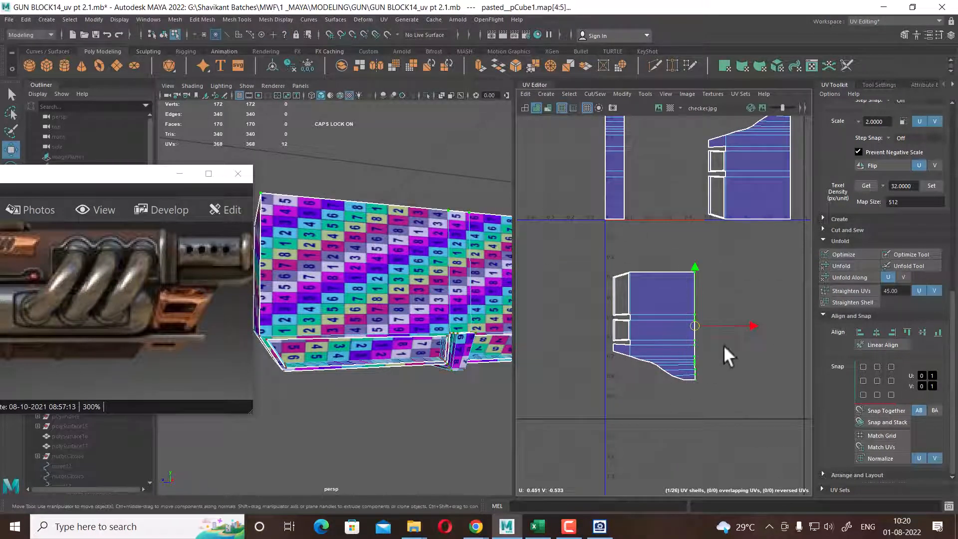
right_click_drag(756, 280, 578, 253, "shift")
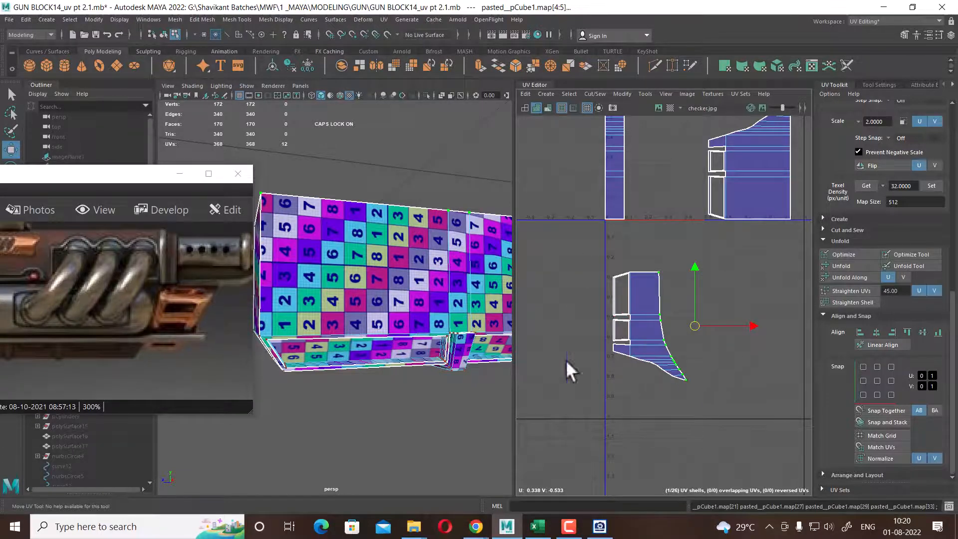
left_click_drag(504, 344, 364, 322, "alt")
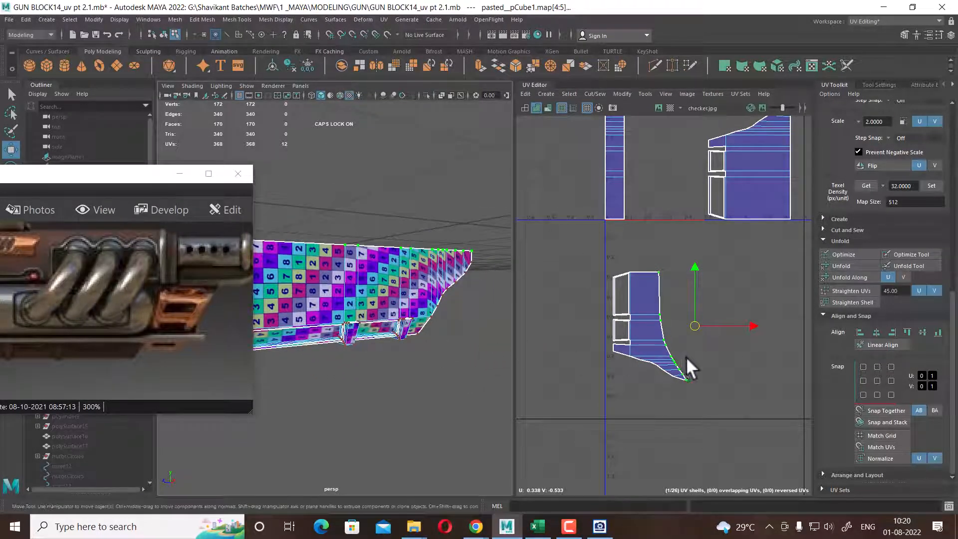
Try to unfold the UVs on the cut-out side of the side panel's shell
left_click_drag(592, 270, 643, 438)
scroll(623, 356, "up", 2)
right_click_drag(694, 268, 587, 245, "shift")
mouse_move(445, 330)
left_mouse_down("alt")
mouse_move(425, 306)
mouse_move(441, 327)
left_mouse_up("alt")
right_click_drag(441, 326, 403, 375, "alt")
middle_click_drag(400, 345, 432, 358, "alt")
mouse_move(432, 358)
left_mouse_down("alt")
mouse_move(370, 370)
mouse_move(419, 366)
left_mouse_up("alt")
scroll(672, 367, "up", 1)
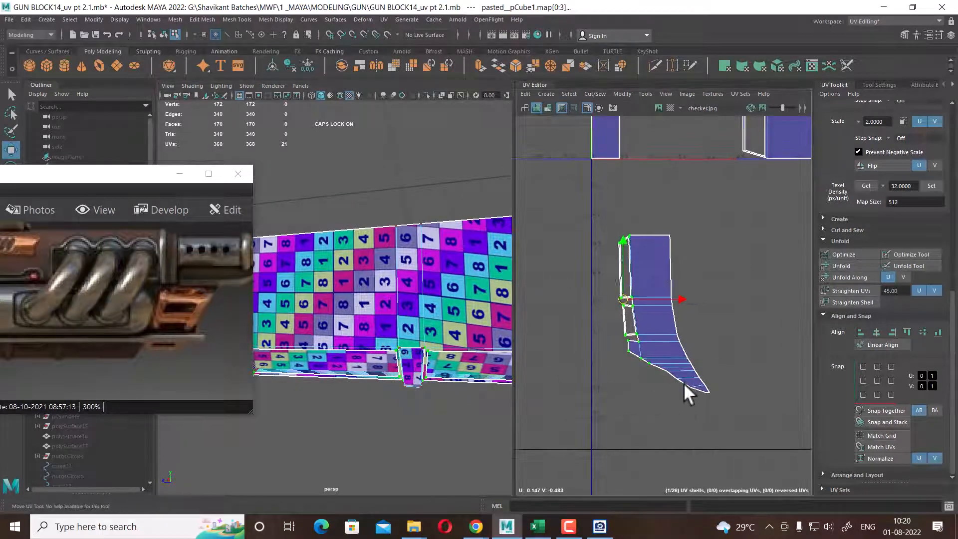
Try to unfold the UVs along the slanted lower border of the side panel's shell, undo it and unfold again
left_click_drag(677, 397, 677, 397)
left_click_drag(507, 387, 385, 376, "alt")
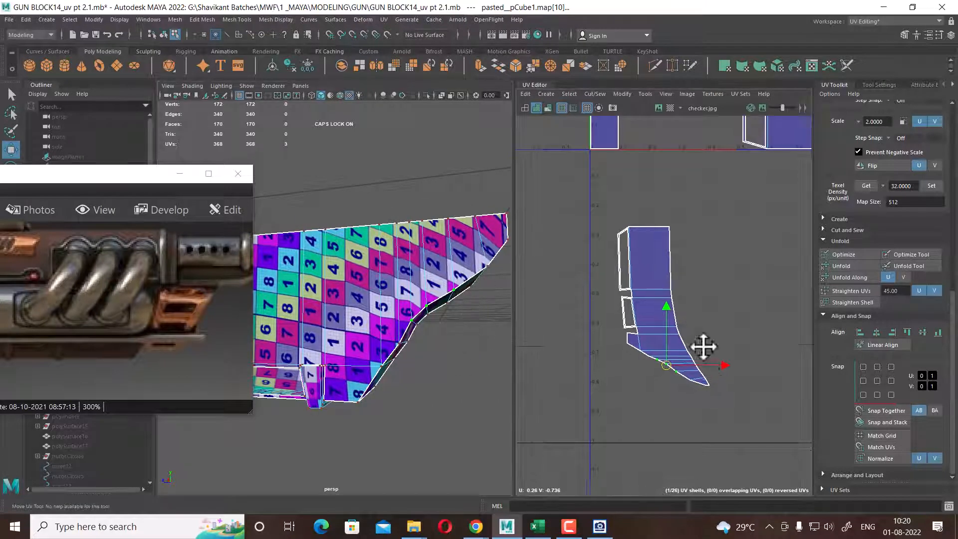
scroll(717, 394, "up", 2)
left_click_drag(575, 264, 666, 310)
right_click_drag(727, 241, 623, 243, "shift")
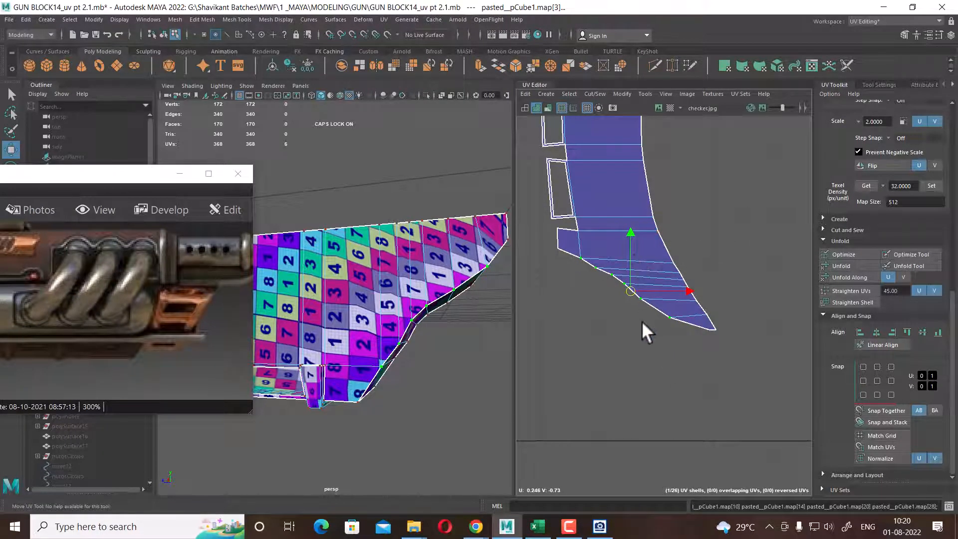
key("ctrl+z")
right_click_drag(749, 232, 638, 207, "shift")
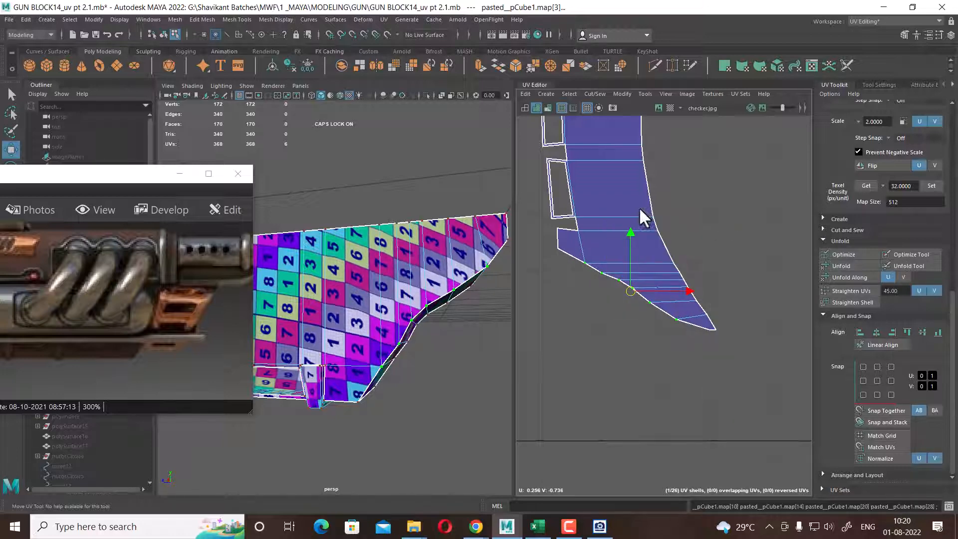
Select the upper straight border edge of the side panel's shell and examine its matching edge and the checker pattern on the model
key("F8")
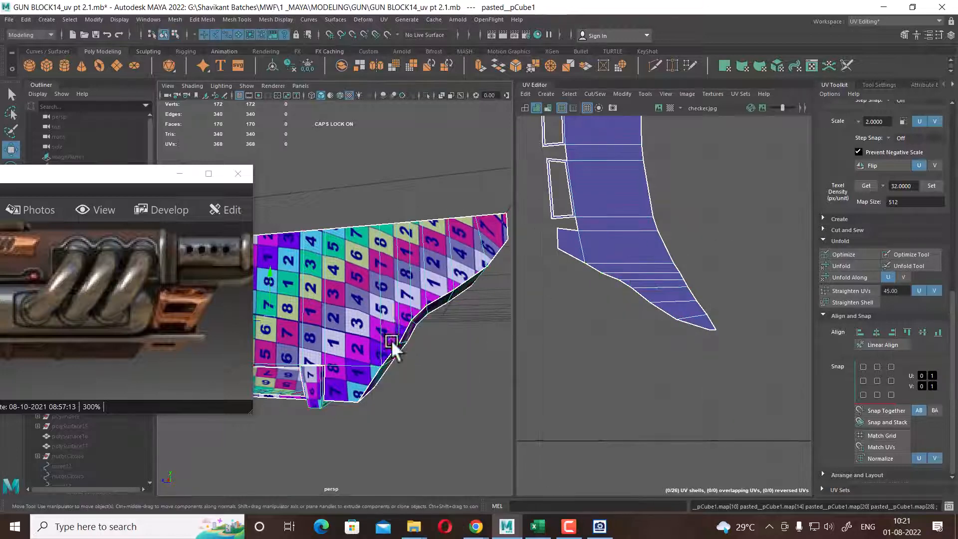
left_click_drag(391, 340, 450, 377, "alt")
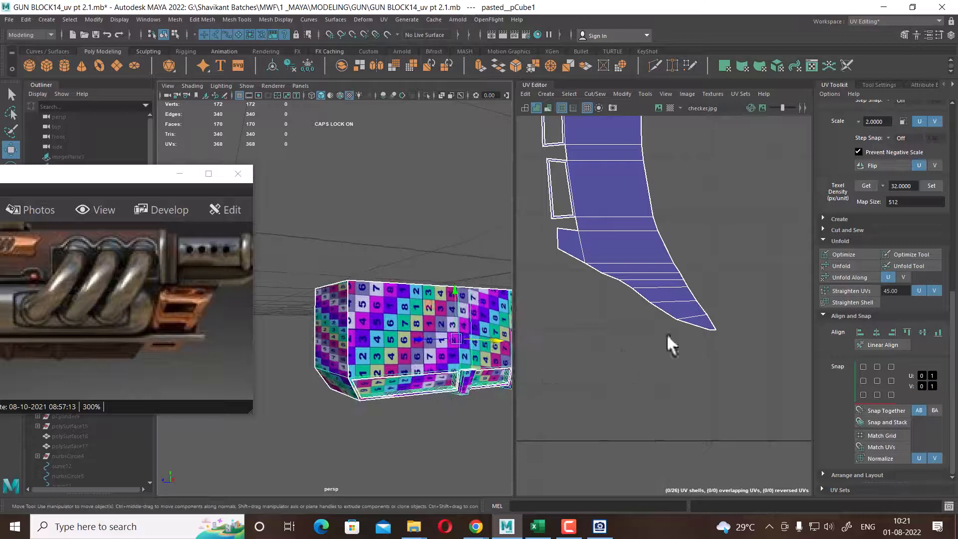
scroll(667, 333, "down", 4)
middle_click_drag(667, 305, 671, 361, "alt")
scroll(664, 360, "up", 1)
right_click(672, 235)
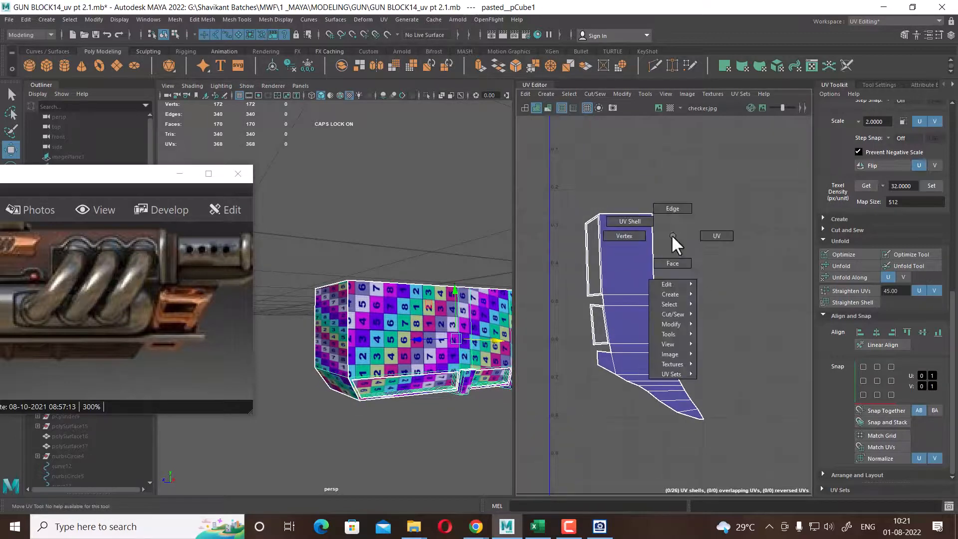
right_click_drag(650, 242, 663, 189)
left_click_drag(678, 260, 635, 268)
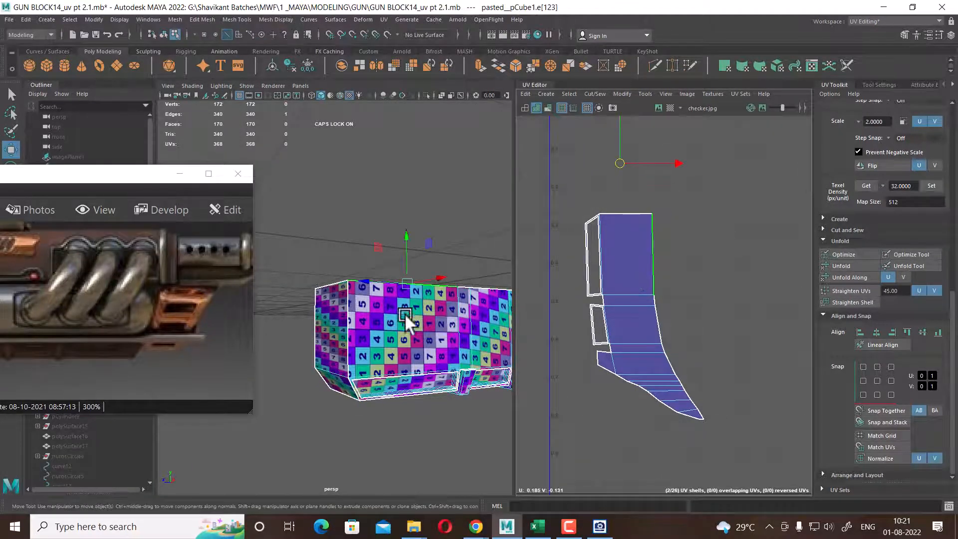
left_click_drag(404, 313, 394, 350, "alt")
scroll(604, 350, "up", 1)
scroll(620, 369, "up", 1)
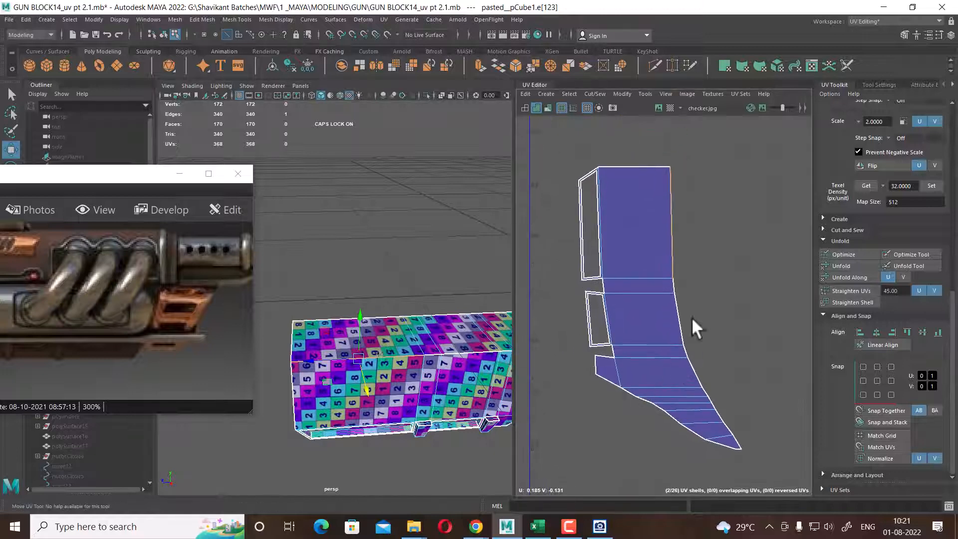
scroll(418, 336, "up", 3)
scroll(418, 336, "down", 4)
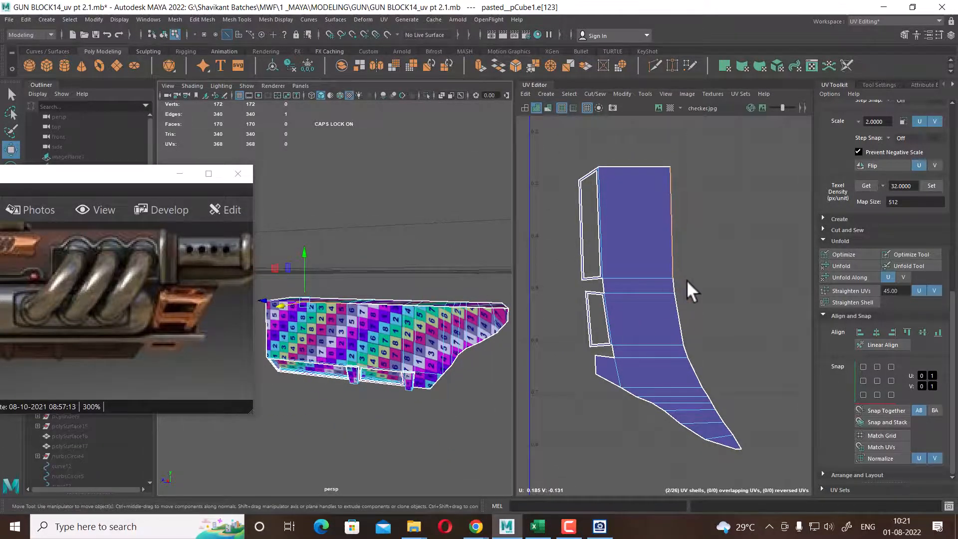
Select all UVs of the side panel's shell and unfold the whole shell
right_click_drag(439, 241, 451, 291)
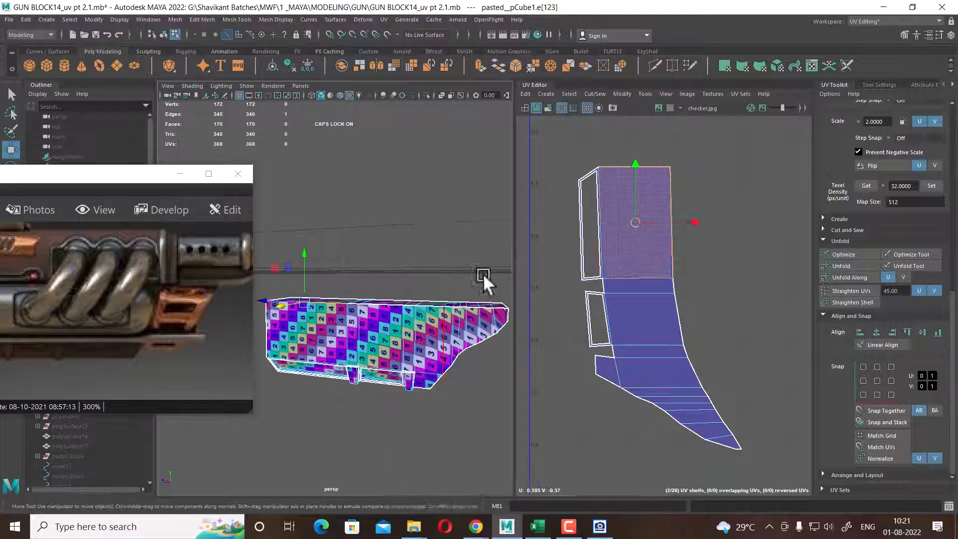
scroll(708, 300, "down", 2)
left_click_drag(800, 214, 549, 473)
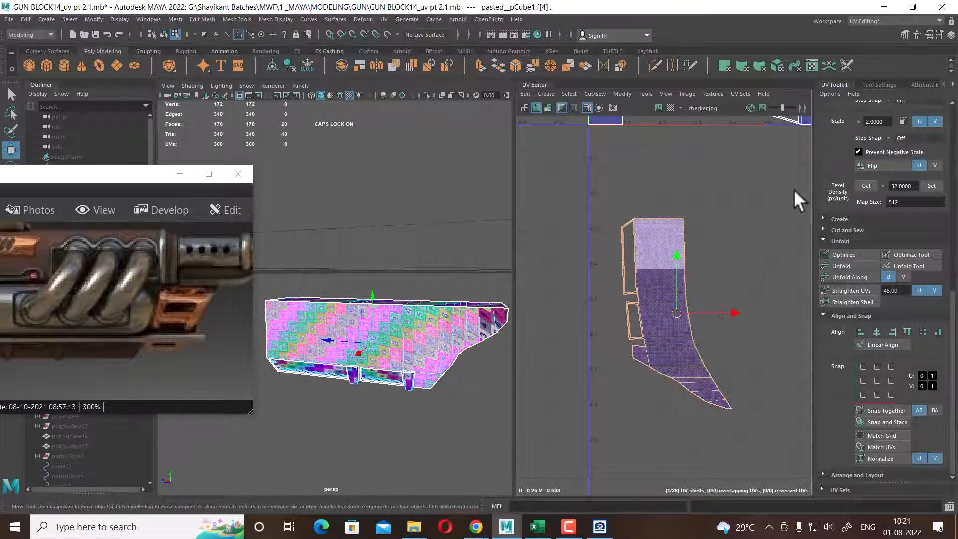
right_click_drag(730, 256, 795, 207)
left_click_drag(799, 203, 522, 496)
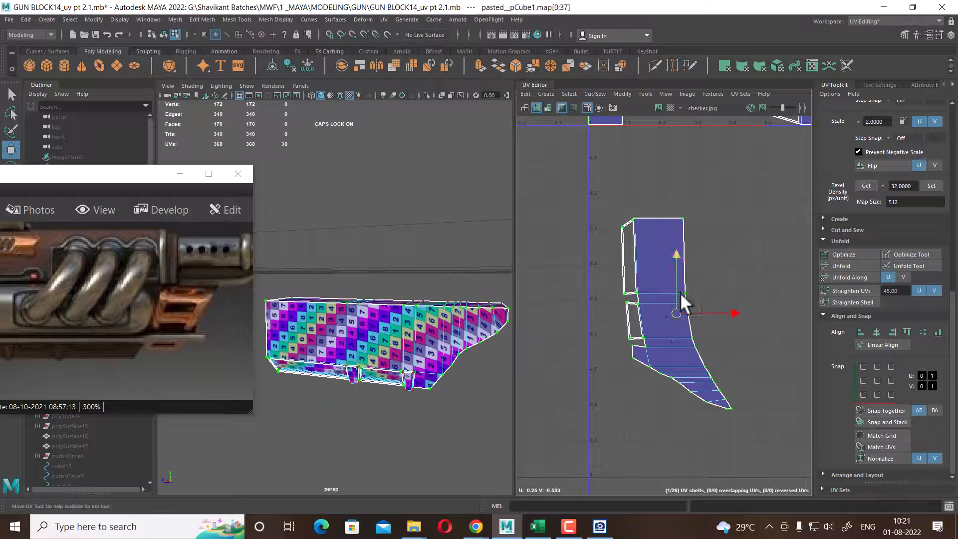
right_click_drag(680, 294, 619, 295, "shift")
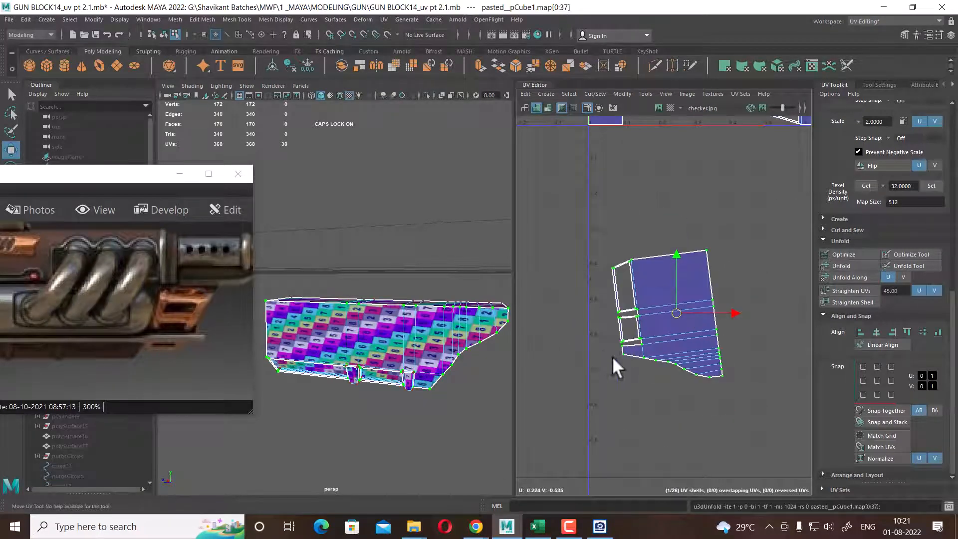
Apply Straighten Shell to the selected side panel shell to make it more upright
left_click_drag(418, 373, 434, 358, "alt")
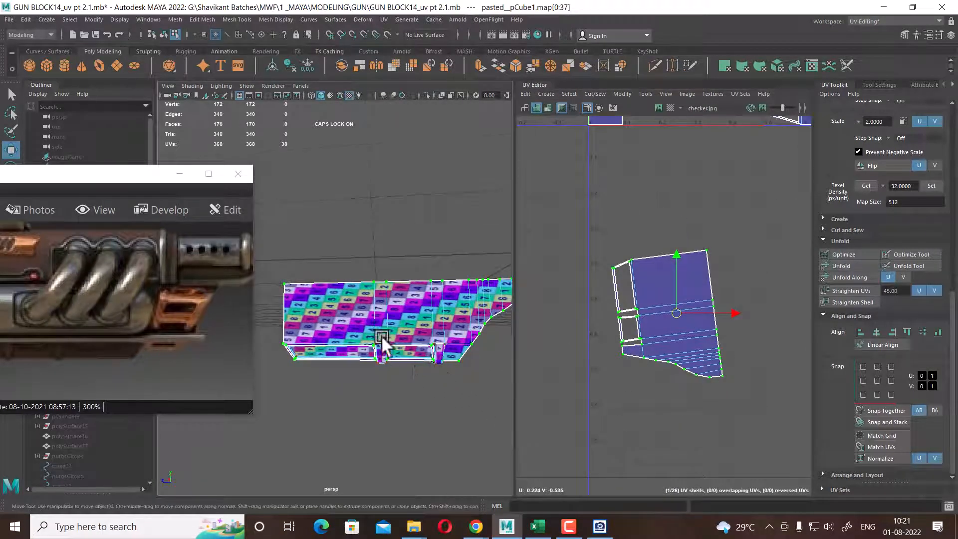
left_click_drag(382, 335, 400, 402, "alt")
scroll(725, 319, "up", 1)
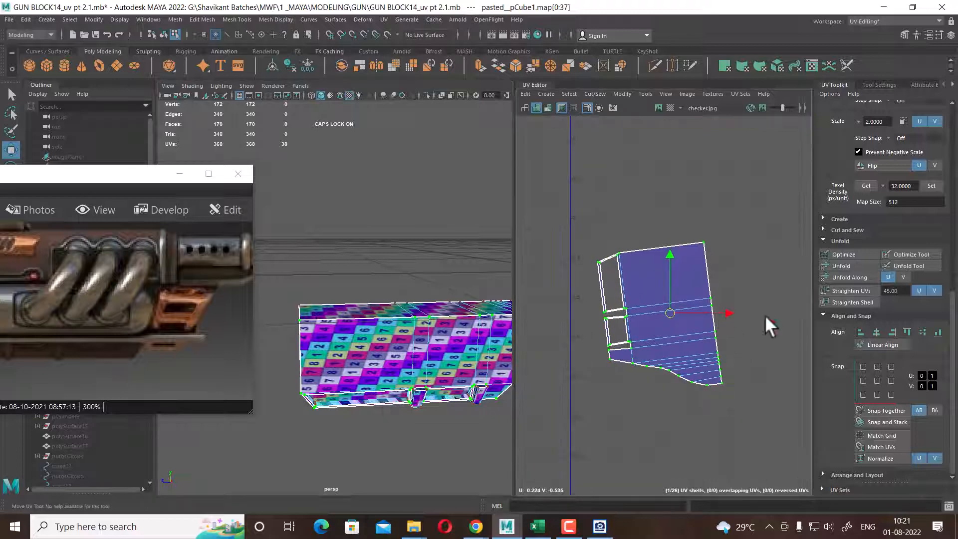
scroll(889, 347, "up", 3)
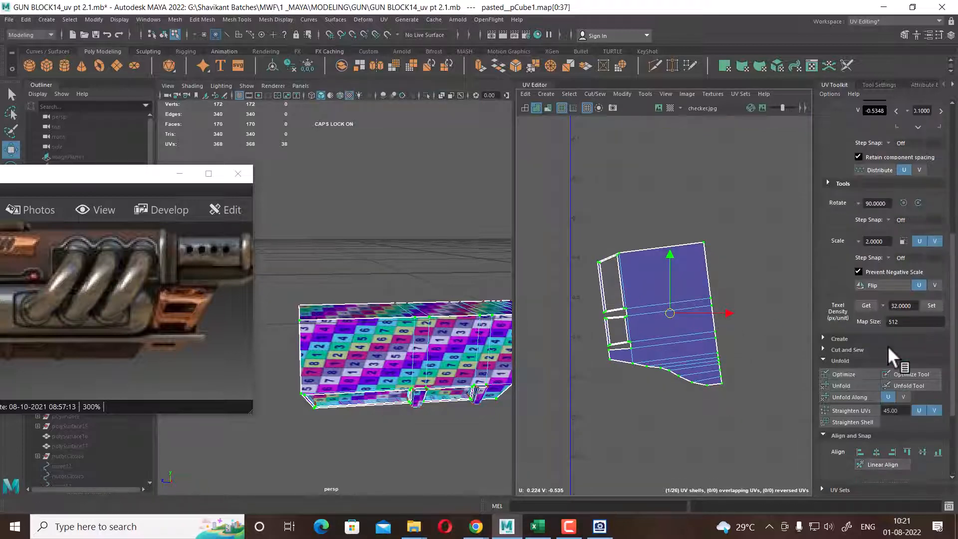
scroll(887, 346, "down", 3)
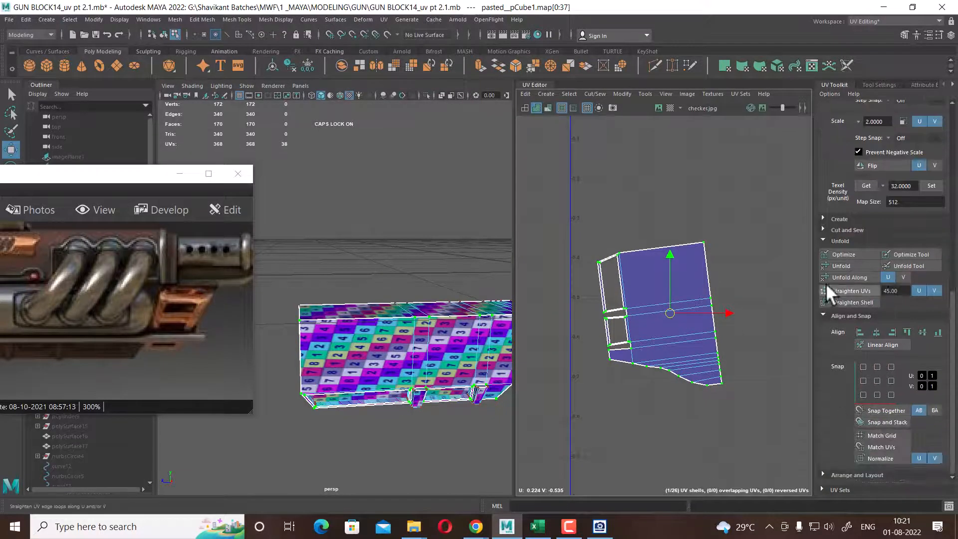
left_click(858, 301)
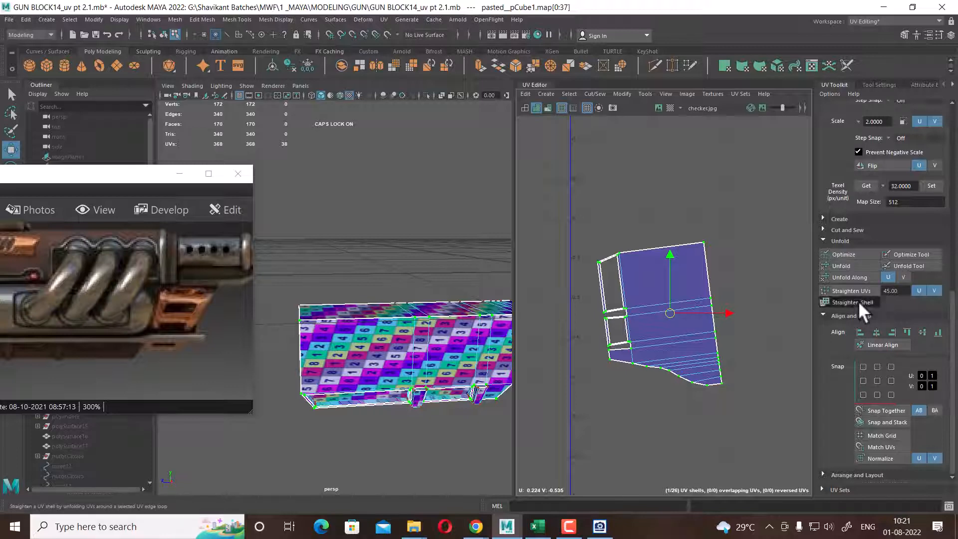
left_click_drag(424, 394, 449, 364, "alt")
scroll(614, 322, "up", 2)
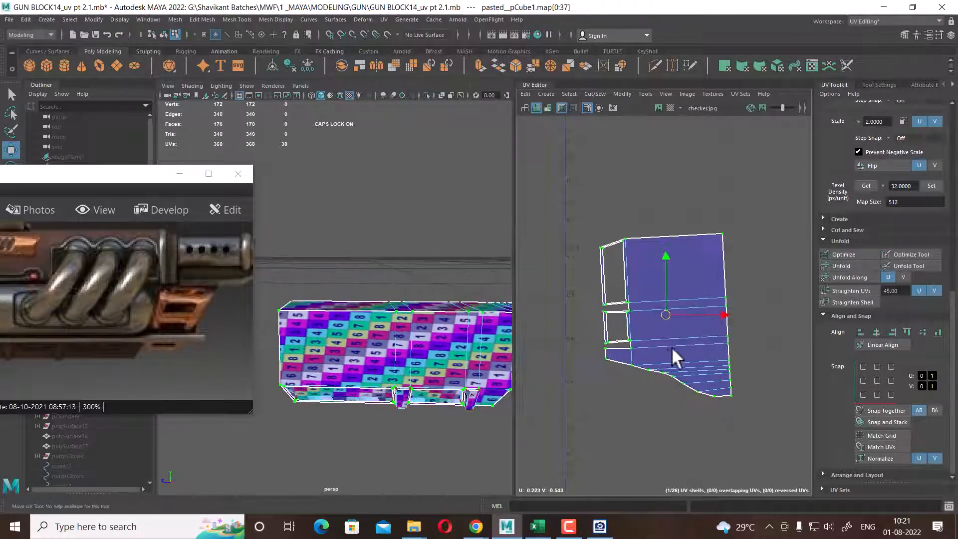
middle_click_drag(672, 346, 633, 334, "alt")
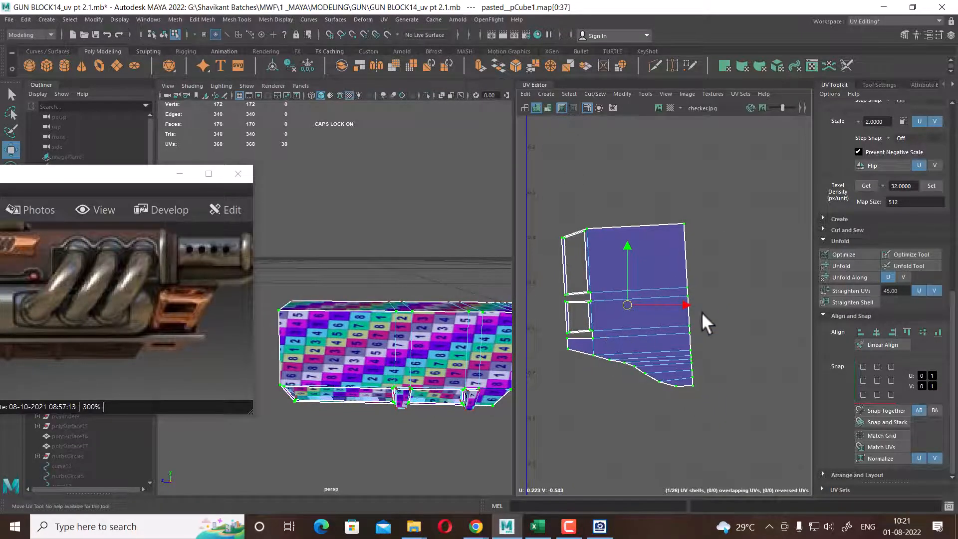
left_click(855, 301)
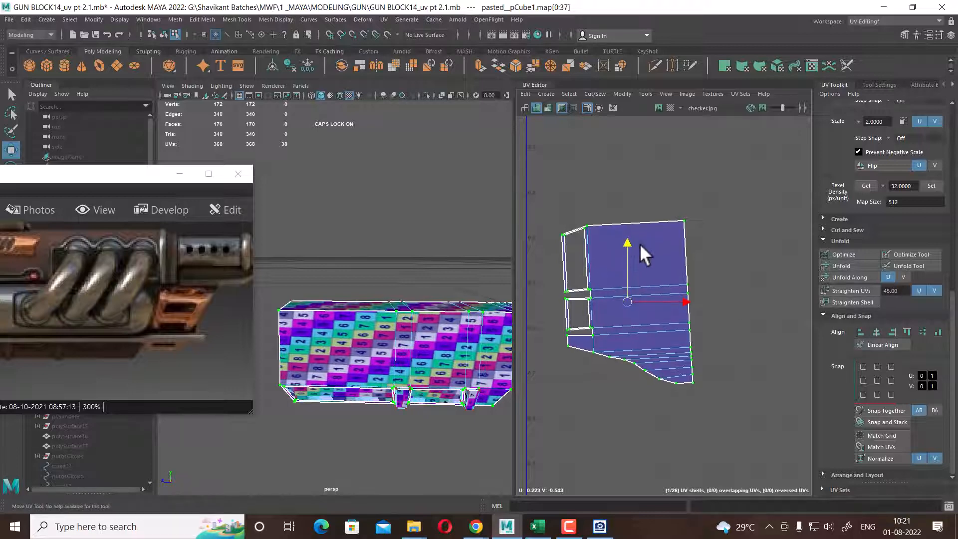
Select the straight outer border edges of the side panel's shell and move and sew the adjoining top strip onto them
scroll(659, 319, "up", 1)
right_click_drag(645, 244, 646, 192)
left_click_drag(721, 242, 682, 280)
left_click_drag(392, 362, 433, 378, "alt")
scroll(668, 380, "up", 2)
scroll(667, 378, "down", 4)
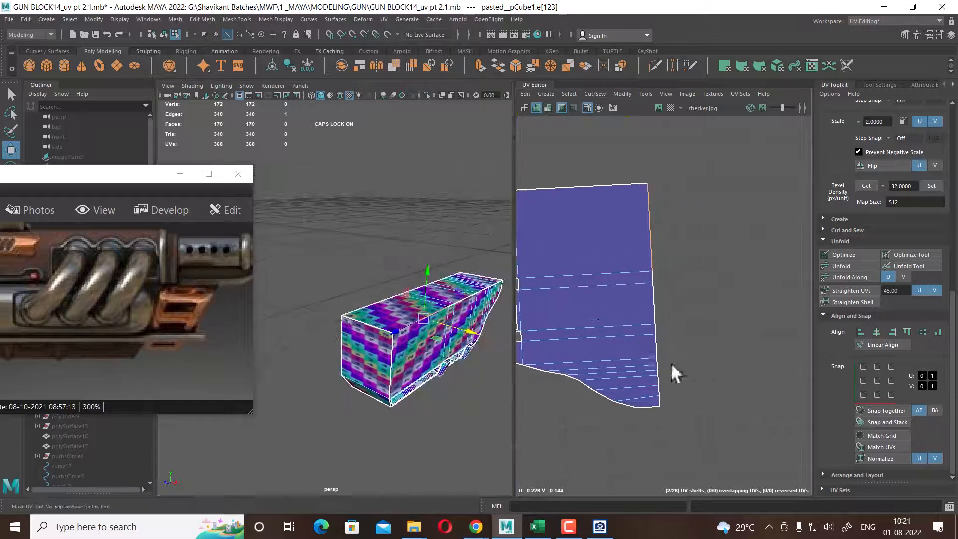
middle_click_drag(653, 286, 615, 346, "alt")
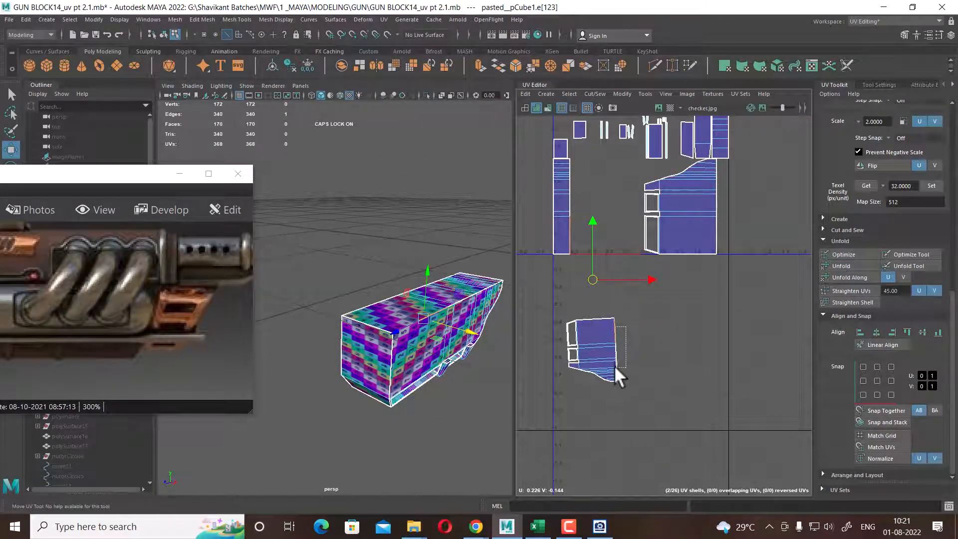
left_click_drag(615, 367, 613, 367)
right_click_drag(663, 326, 660, 252, "shift")
Move and sew the opposite side panel's shell onto the free long border of the attached top strip
scroll(668, 404, "up", 3)
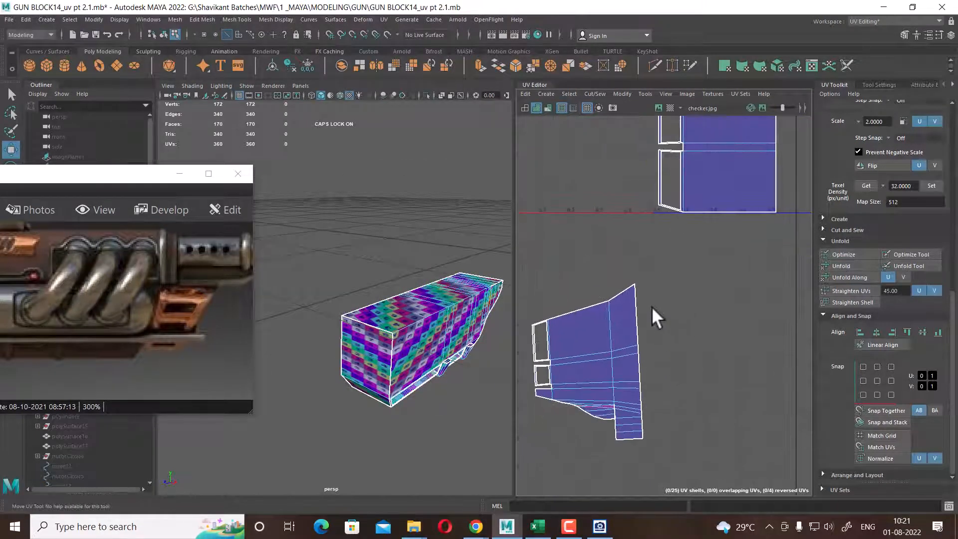
left_click(644, 376)
right_click_drag(688, 334, 678, 236, "shift")
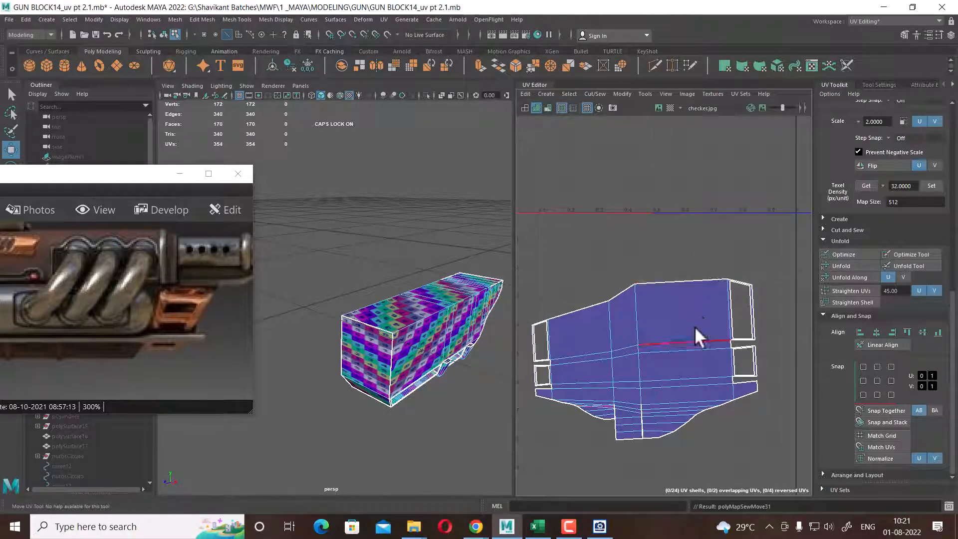
Select all UVs of the combined side panels and top strip shell and unfold it
right_click_drag(681, 353, 618, 300, "alt")
right_click_drag(719, 292, 763, 288)
left_click_drag(764, 290, 549, 417)
right_click_drag(723, 293, 492, 297, "shift")
right_click_drag(657, 291, 686, 339, "alt")
middle_click_drag(686, 339, 693, 271, "alt")
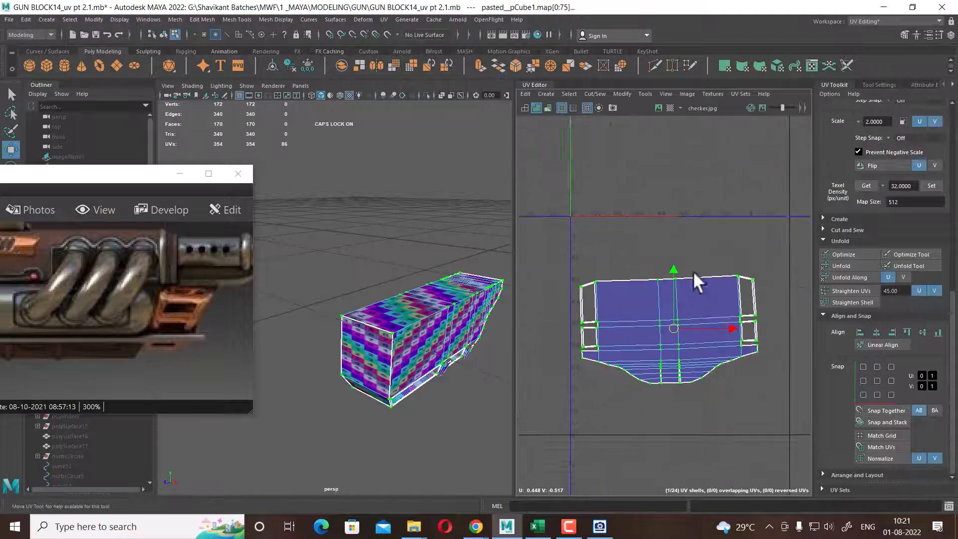
right_click_drag(693, 270, 726, 284, "alt")
Examine the checker pattern on the part's side, underside and end alongside the unfolded shell
left_click_drag(400, 395, 352, 347, "alt")
right_click_drag(351, 347, 415, 374, "alt")
middle_click_drag(415, 374, 402, 321, "alt")
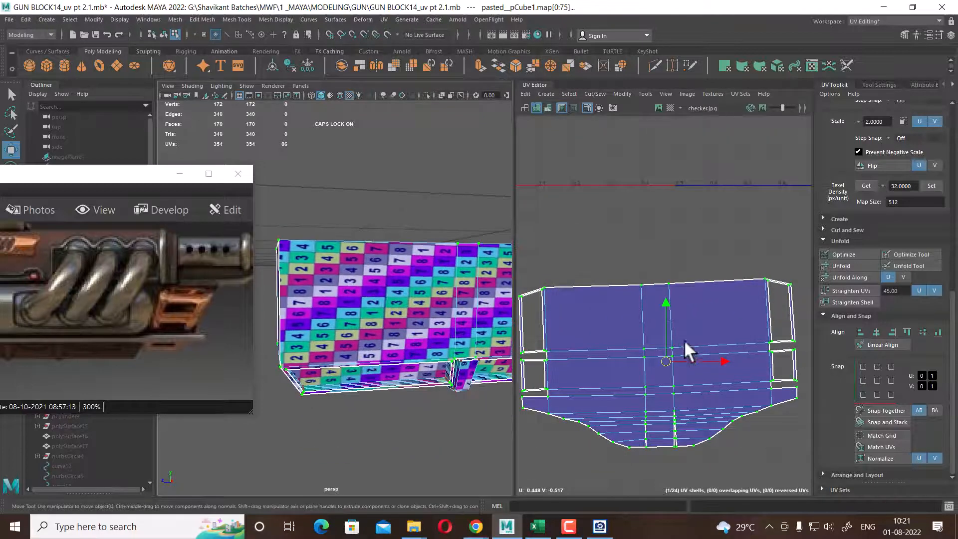
middle_click_drag(689, 366, 729, 317, "alt")
right_click_drag(729, 317, 661, 273, "alt")
middle_click_drag(699, 275, 614, 274, "alt")
right_click_drag(629, 281, 676, 344, "alt")
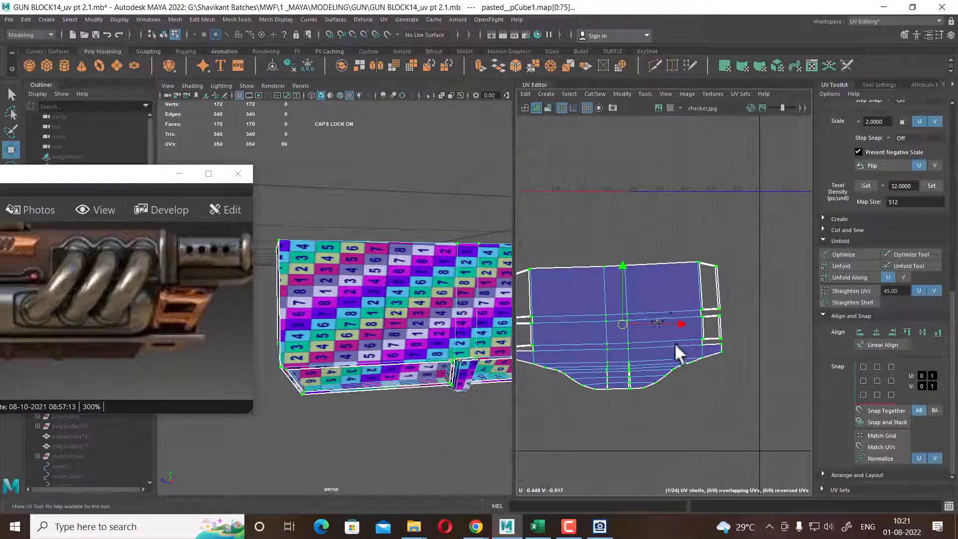
middle_click_drag(676, 345, 695, 367, "alt")
right_click_drag(695, 368, 673, 344, "alt")
left_click_drag(429, 316, 489, 327, "alt")
Select the upper end edge of the shell's centre strip and move and sew the adjoining end panel onto it
right_click_drag(697, 320, 761, 305)
right_click_drag(658, 332, 666, 339, "alt")
middle_click_drag(666, 338, 678, 346, "alt")
right_click_drag(663, 309, 660, 218)
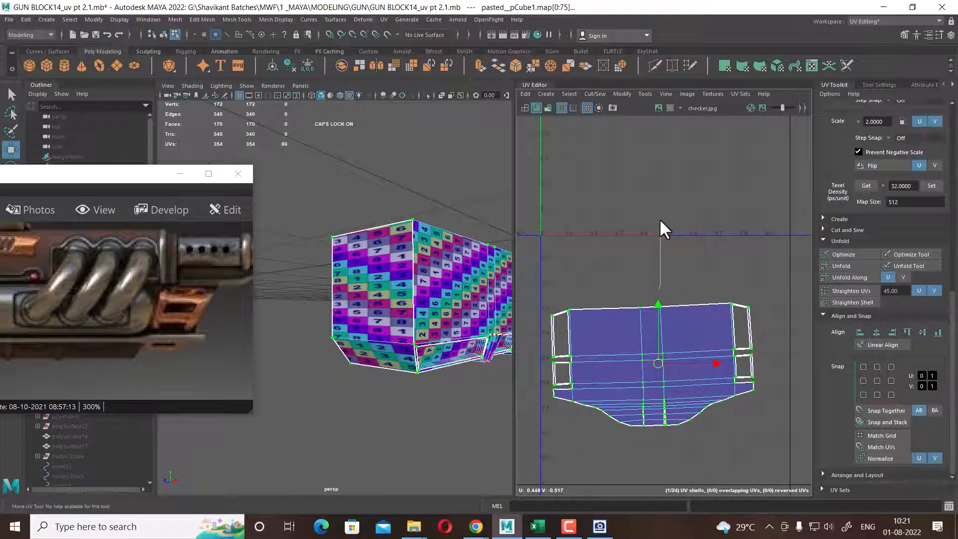
left_click(654, 304)
right_click_drag(654, 302, 702, 177, "shift")
Select the centre strip's lower end and open slit edges, then move and sew them to close the slit and attach the segmented strip
middle_click_drag(671, 369, 674, 307, "alt")
right_click_drag(675, 308, 676, 387, "alt")
middle_click_drag(676, 387, 666, 315, "alt")
left_click_drag(673, 284, 621, 305)
left_click_drag(673, 319, 681, 305, "ctrl")
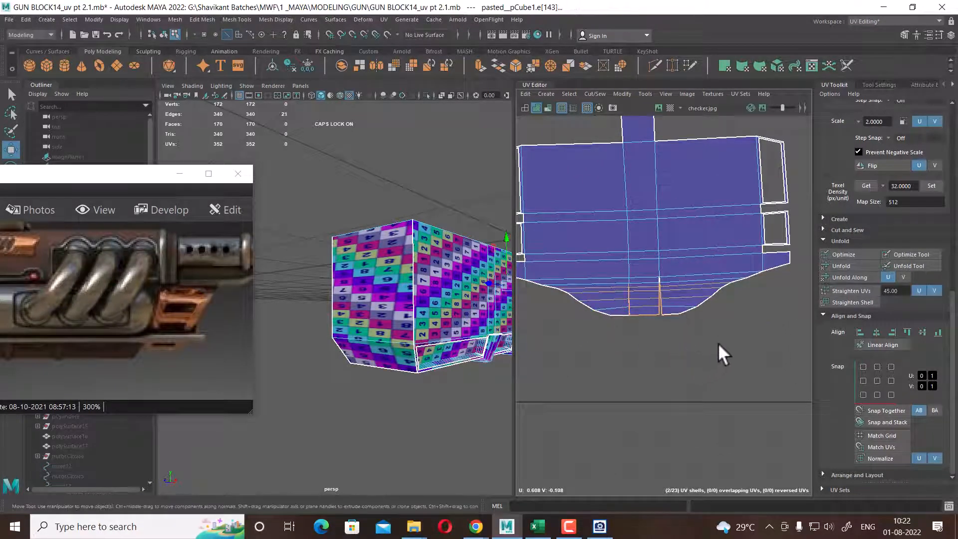
right_click_drag(663, 217, 668, 205, "shift")
Select all UVs of the enlarged cross-shaped shell and unfold it
right_click_drag(709, 327, 643, 238, "alt")
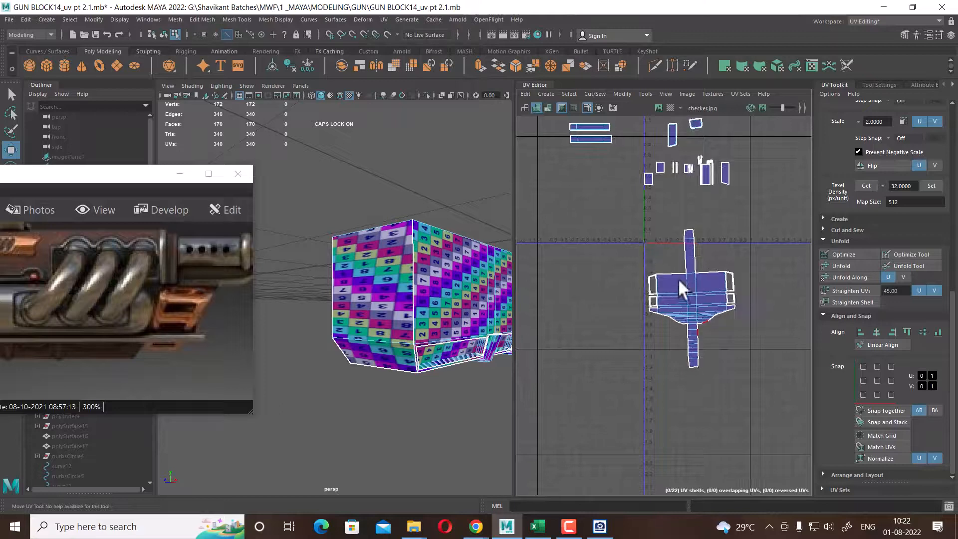
right_click_drag(684, 297, 683, 296, "alt")
right_click_drag(696, 279, 739, 271)
left_click_drag(772, 209, 628, 385)
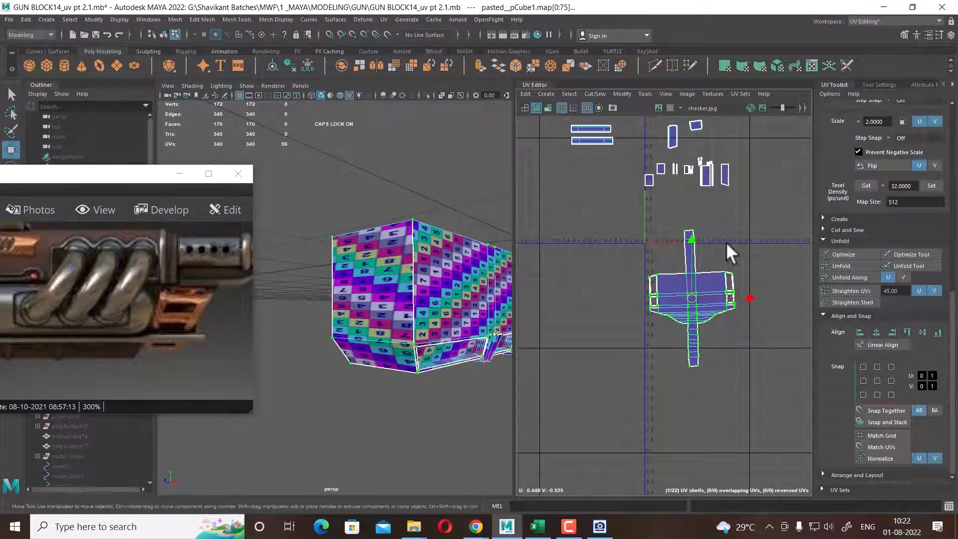
right_click_drag(727, 243, 649, 244, "shift")
right_click_drag(743, 232, 635, 232, "shift")
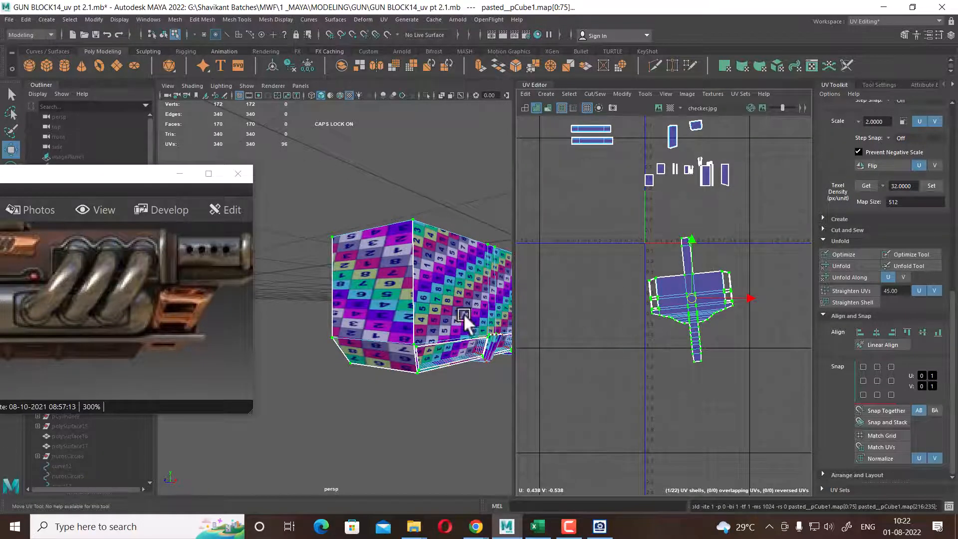
Rotate the cross-shaped shell upright and apply Straighten Shell to it
left_click_drag(460, 321, 379, 335, "alt")
scroll(744, 348, "up", 2)
key("e")
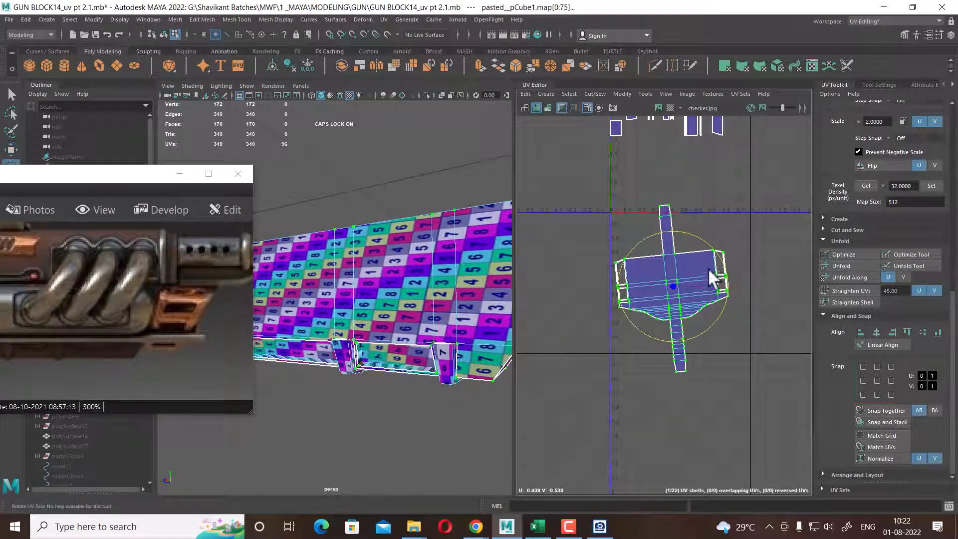
left_click_drag(716, 263, 722, 263)
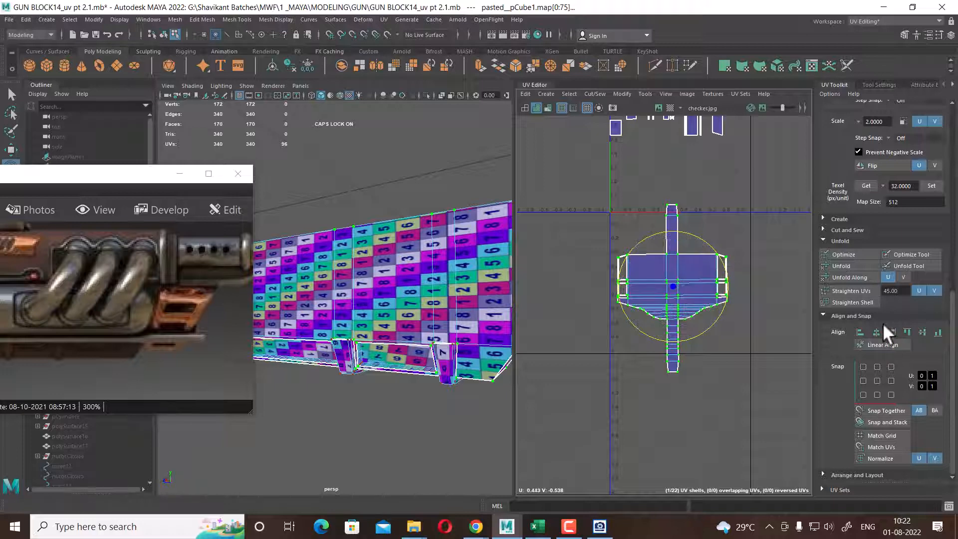
left_click(857, 301)
Rotate the tilted shell upright again and run Straighten Shell a second time
scroll(660, 262, "up", 1)
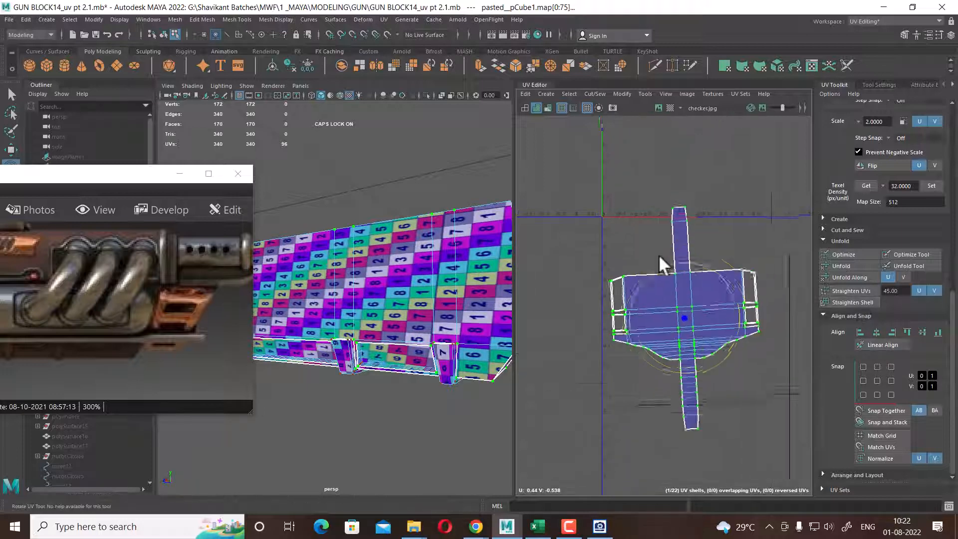
scroll(659, 255, "up", 1)
left_click_drag(733, 299, 737, 303)
key("w")
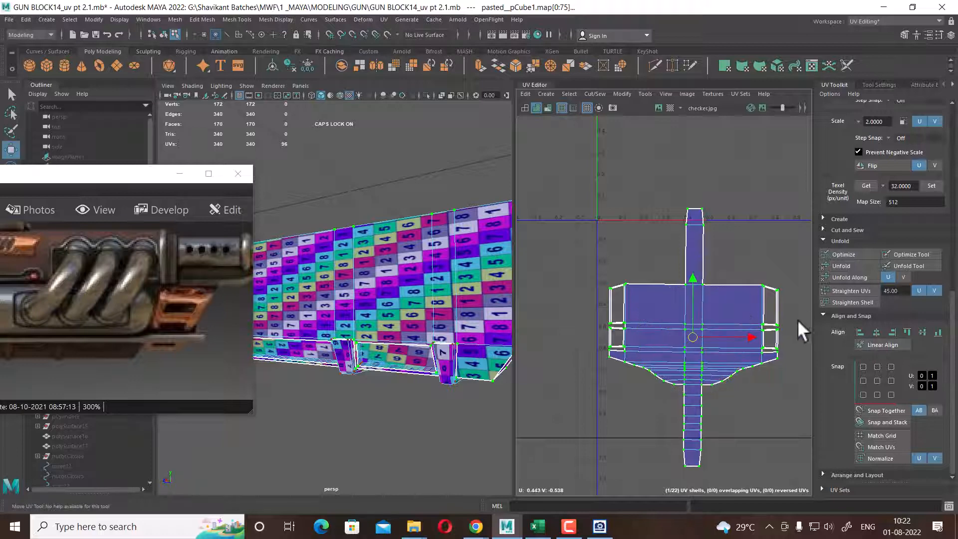
left_click(863, 302)
Move the shell slightly up in V and fine-rotate it until its long edges are level
scroll(695, 336, "up", 4)
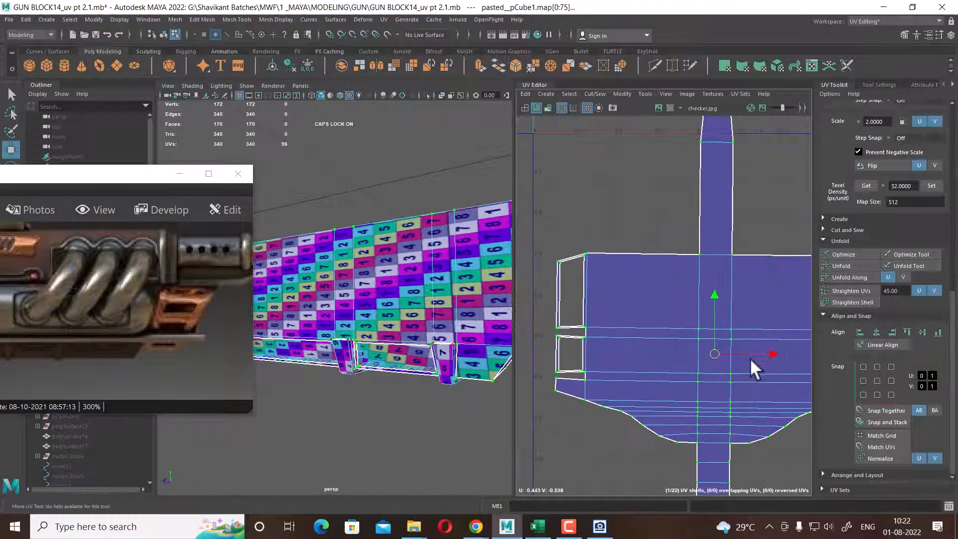
scroll(709, 341, "up", 1)
left_click_drag(699, 321, 695, 270)
right_click_drag(719, 312, 717, 313, "alt")
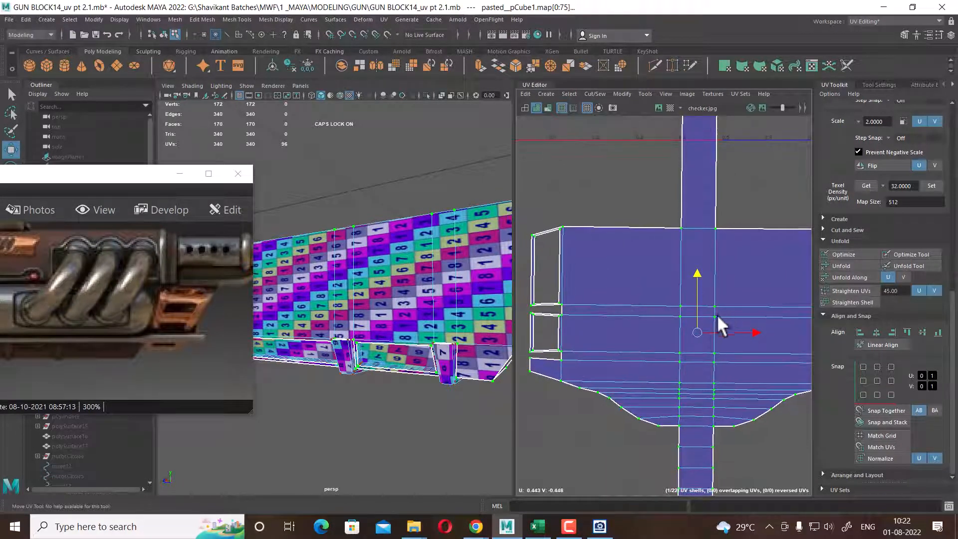
middle_click_drag(717, 313, 691, 313, "alt")
key("e")
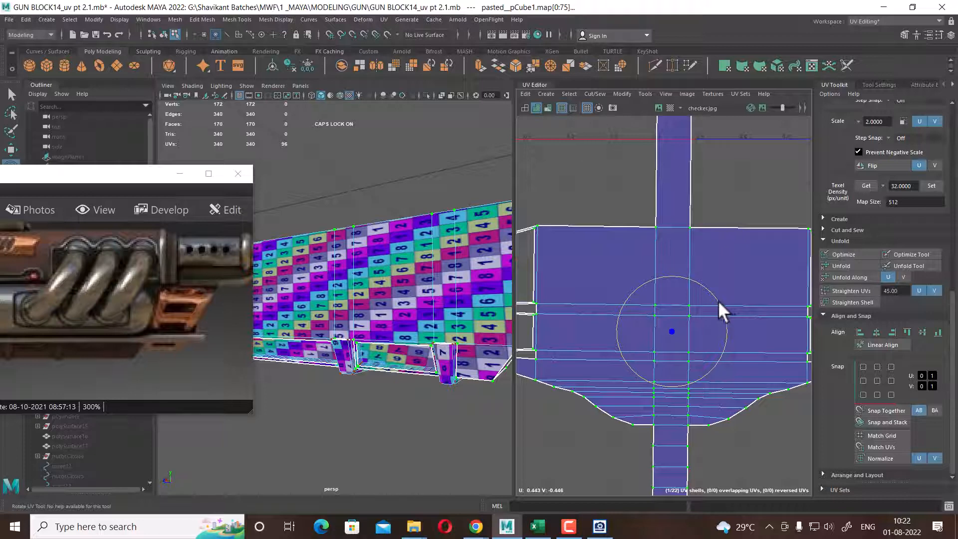
left_click_drag(717, 300, 717, 301)
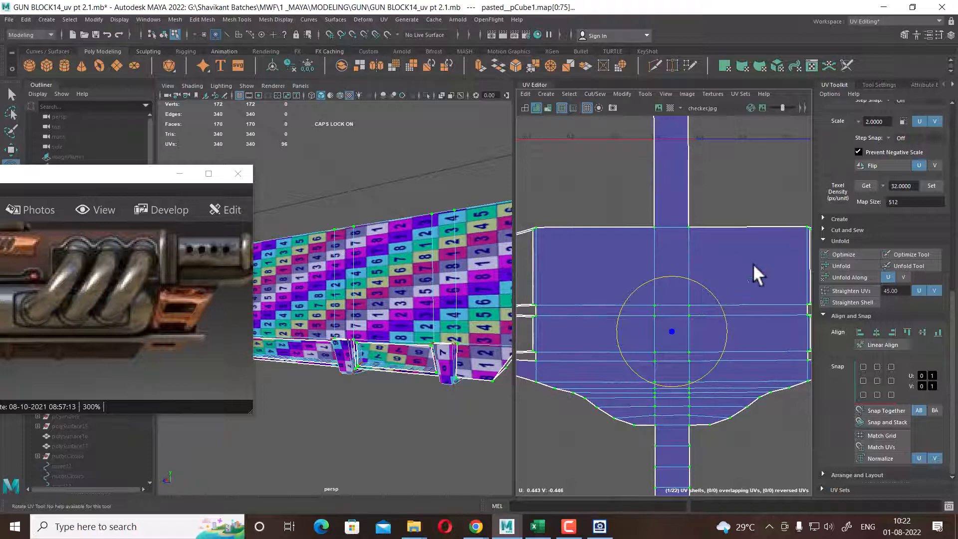
Inspect the checker pattern around the whole part and compare the part with the gun reference image
scroll(740, 386, "down", 2)
scroll(743, 394, "down", 2)
left_click_drag(418, 314, 439, 379, "alt")
scroll(690, 370, "up", 1)
scroll(668, 329, "down", 2)
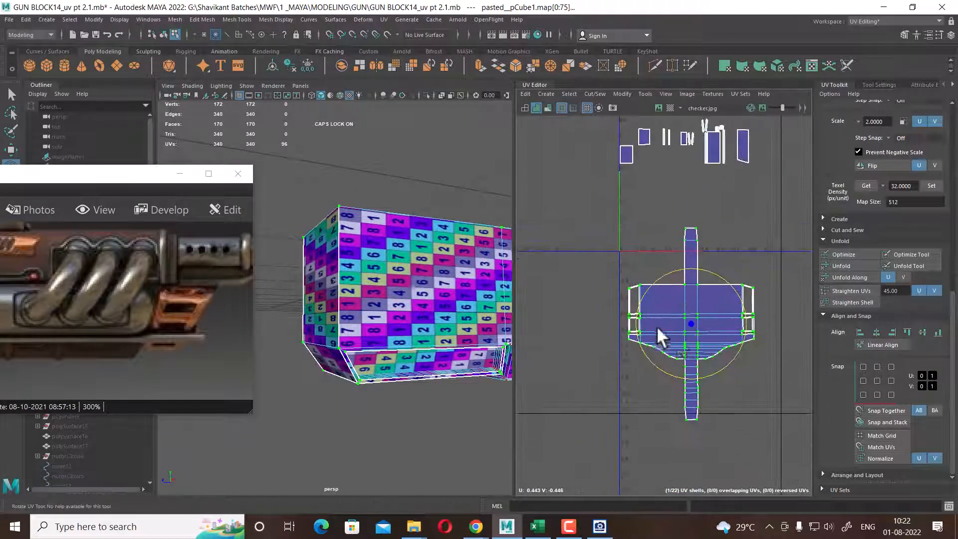
left_click_drag(390, 321, 379, 310, "alt")
scroll(380, 310, "down", 3)
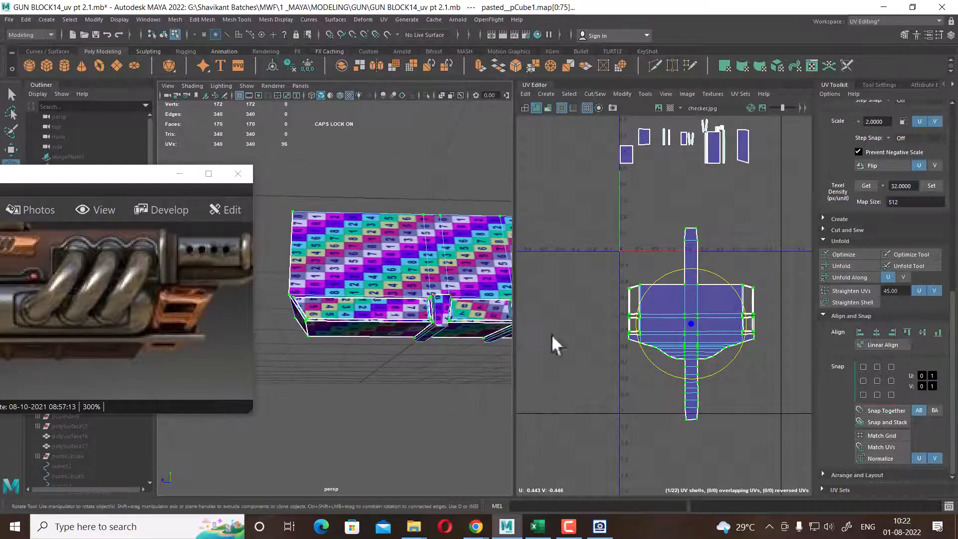
scroll(722, 261, "down", 2)
scroll(675, 265, "up", 1)
scroll(616, 277, "up", 2)
scroll(710, 314, "up", 2)
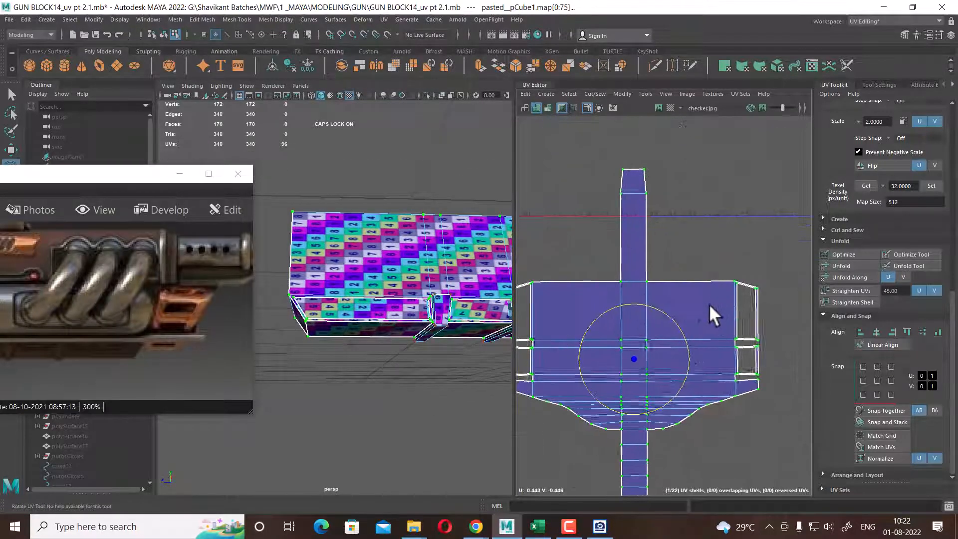
left_click_drag(427, 317, 441, 339, "alt")
left_click_drag(220, 357, 154, 313)
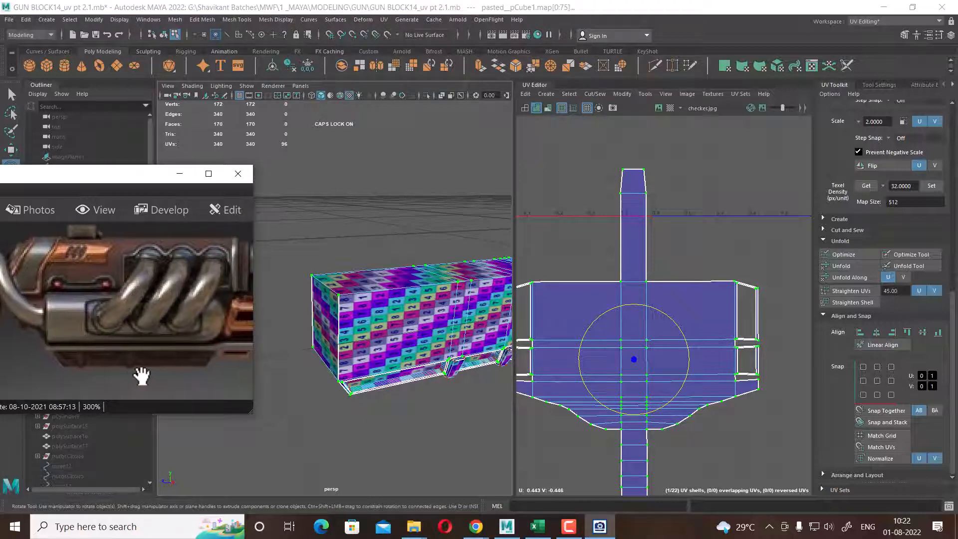
middle_click_drag(679, 289, 705, 242, "alt")
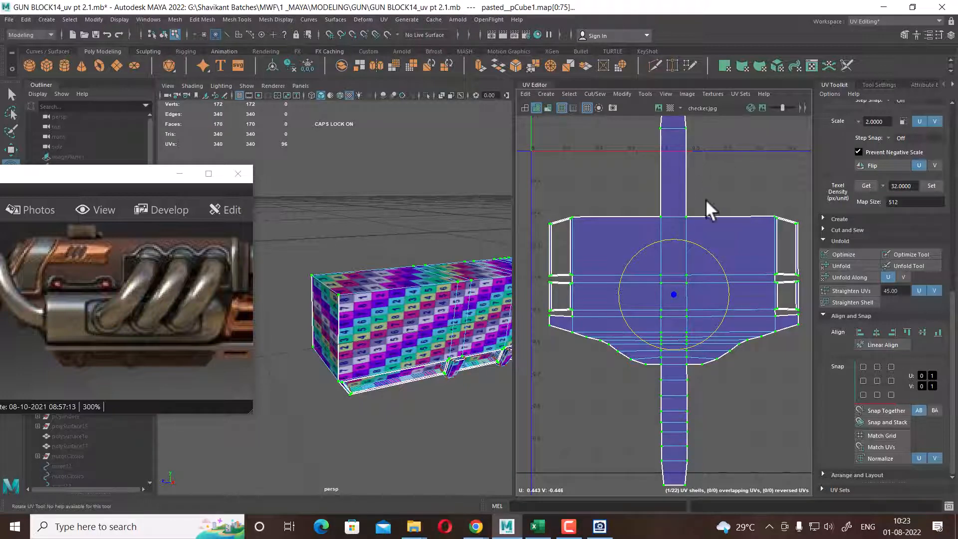
Cut the end panel off the centre strip and move and sew it onto the left side panel's upper border
right_click_drag(705, 231, 717, 202)
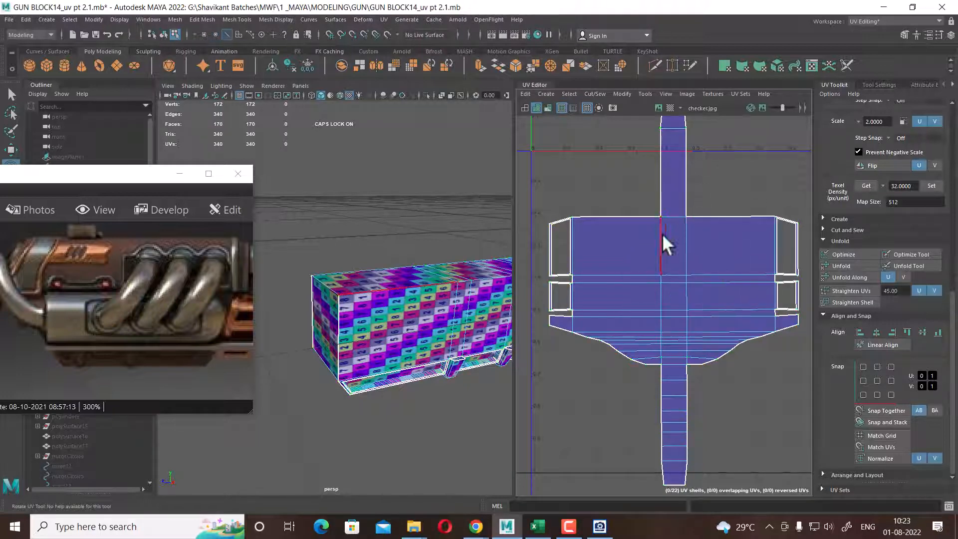
left_click(669, 214)
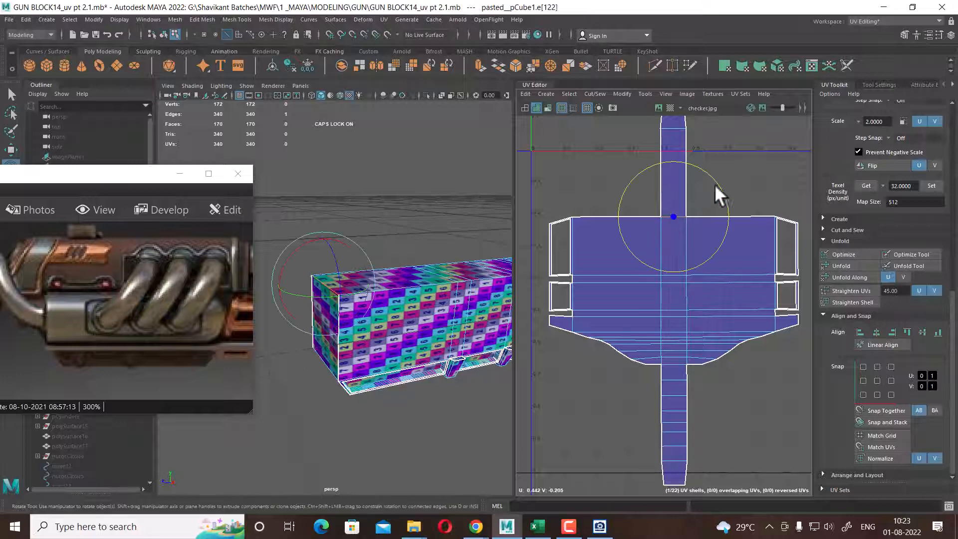
right_click_drag(737, 171, 700, 184, "shift")
left_click(598, 218)
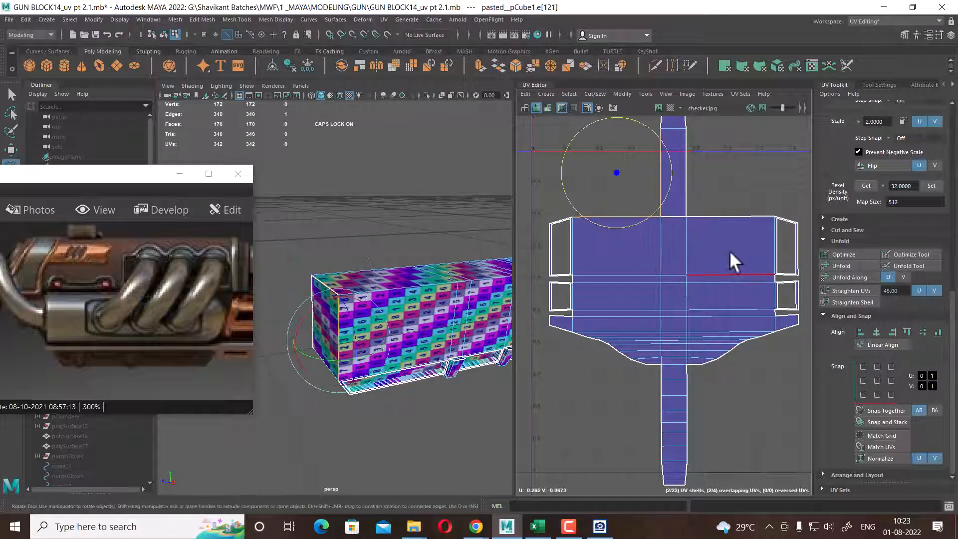
right_click_drag(732, 257, 680, 246, "shift")
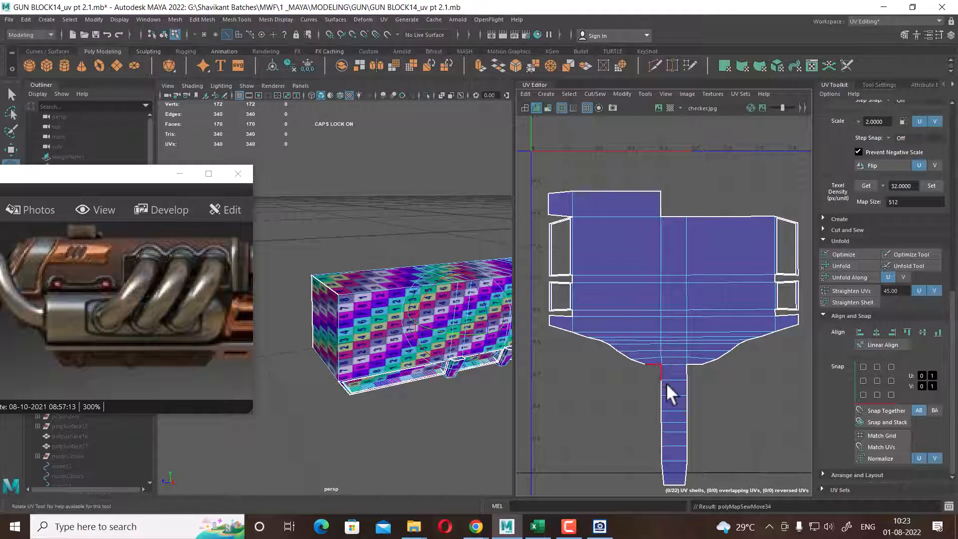
Cut the segmented lower strip off the centre strip along their shared edge
left_click(671, 364)
right_click_drag(737, 254, 643, 305, "shift")
left_click_drag(396, 388, 248, 373, "alt")
scroll(732, 343, "up", 1)
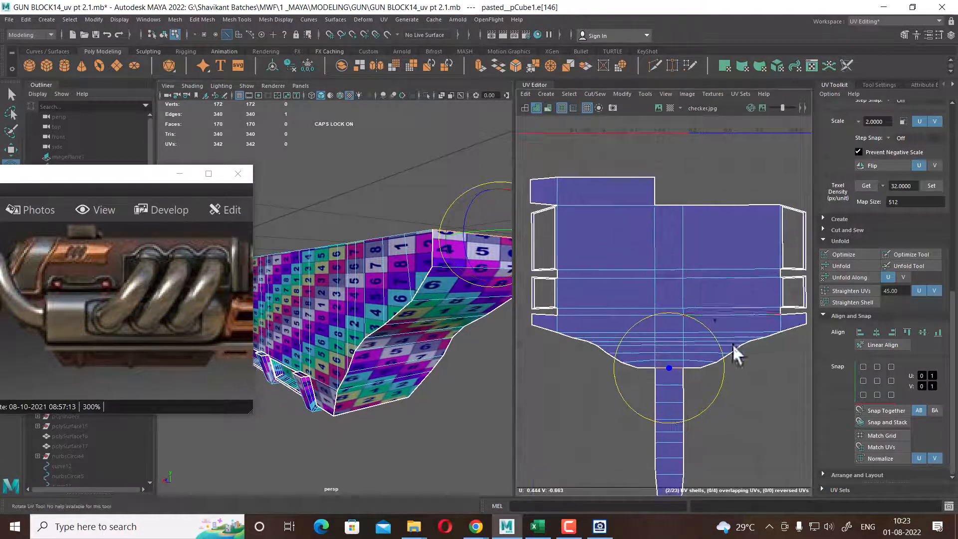
Examine the detached strip's edges and where they meet the side panels on the model's sloped underside
left_click_drag(762, 403, 678, 451)
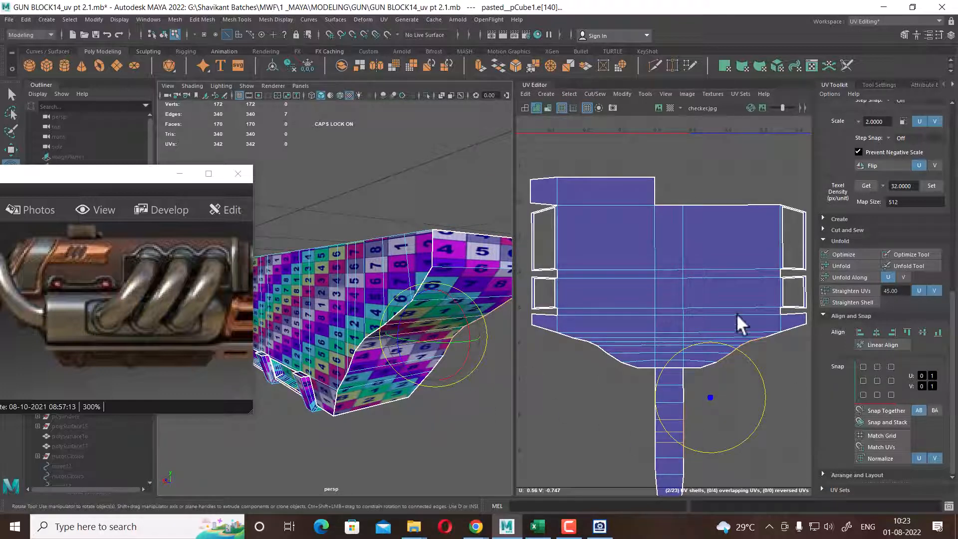
left_click_drag(443, 397, 438, 394, "alt")
middle_click_drag(770, 359, 759, 311, "alt")
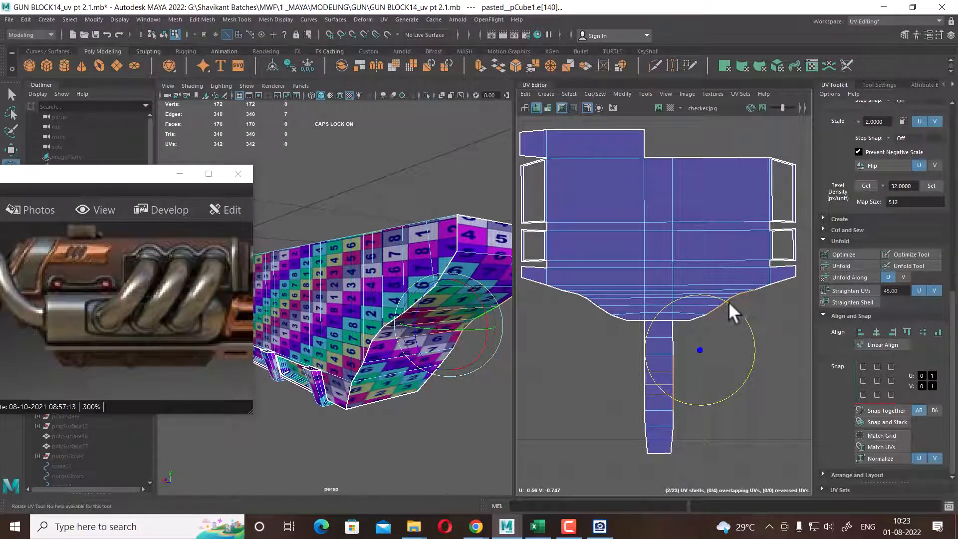
left_click_drag(408, 325, 487, 242, "alt")
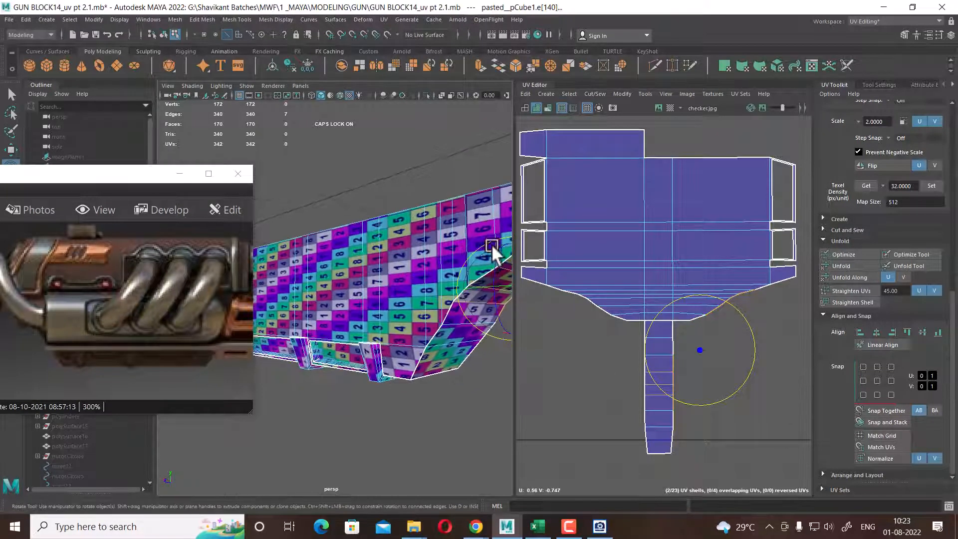
left_click_drag(399, 352, 433, 314, "alt")
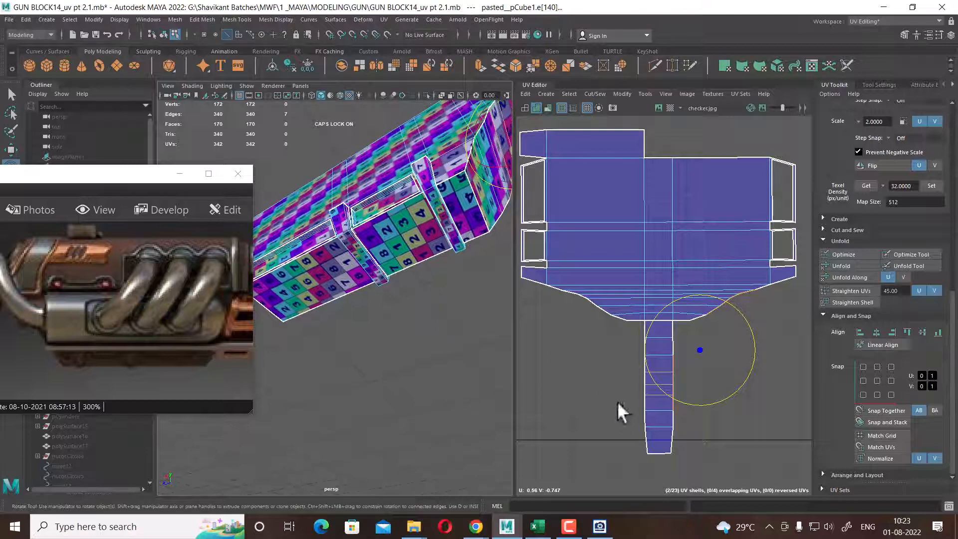
left_click(660, 452)
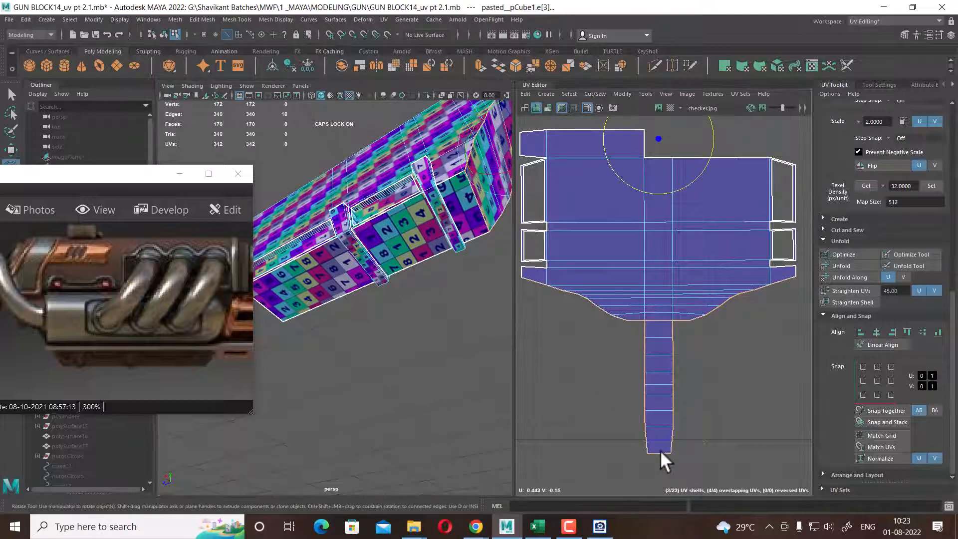
left_click_drag(501, 344, 453, 357, "alt")
left_click(659, 455)
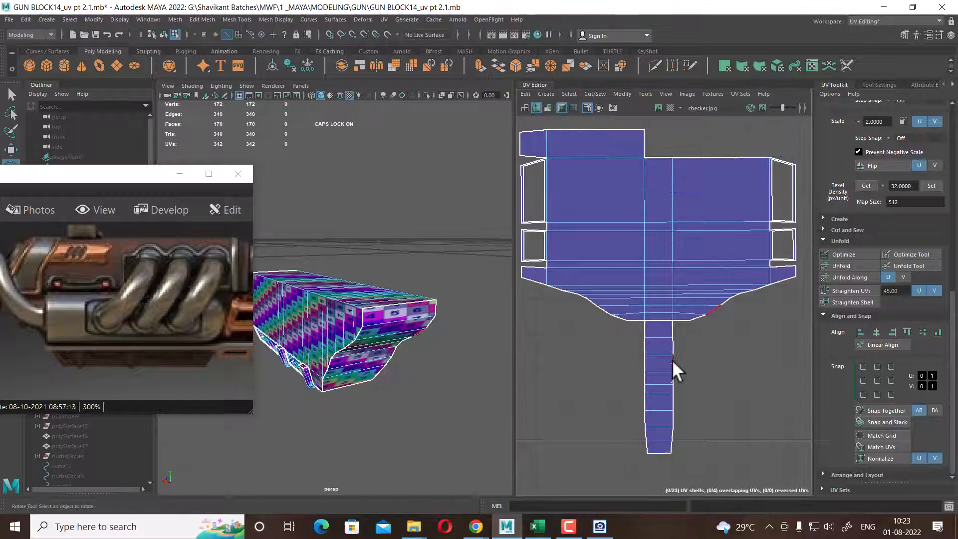
Select the detached strip's whole shell, move it beneath the left side panel, and rotate it 90 degrees counterclockwise
left_click(653, 447)
right_click_drag(669, 436, 729, 389, "ctrl")
key("w")
scroll(721, 424, "down", 3)
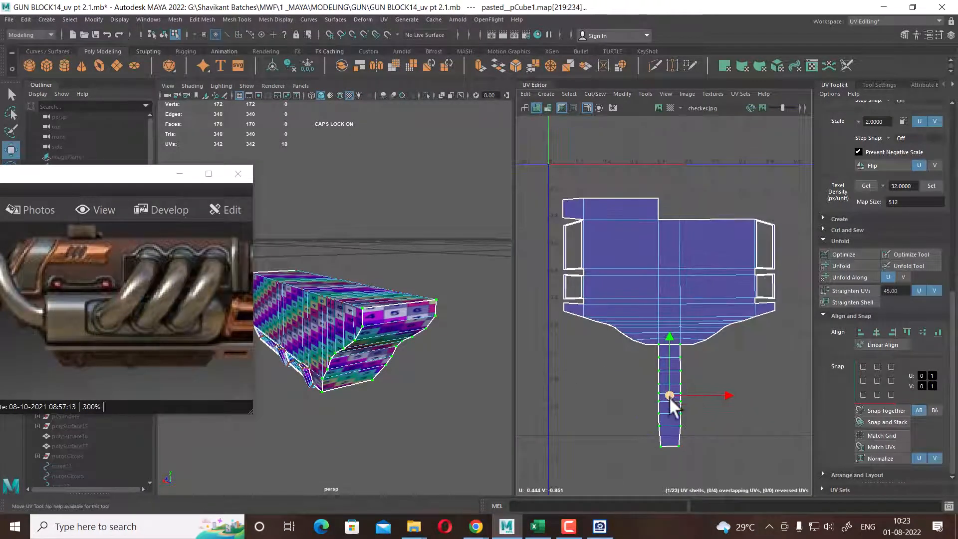
left_click_drag(674, 405, 605, 419)
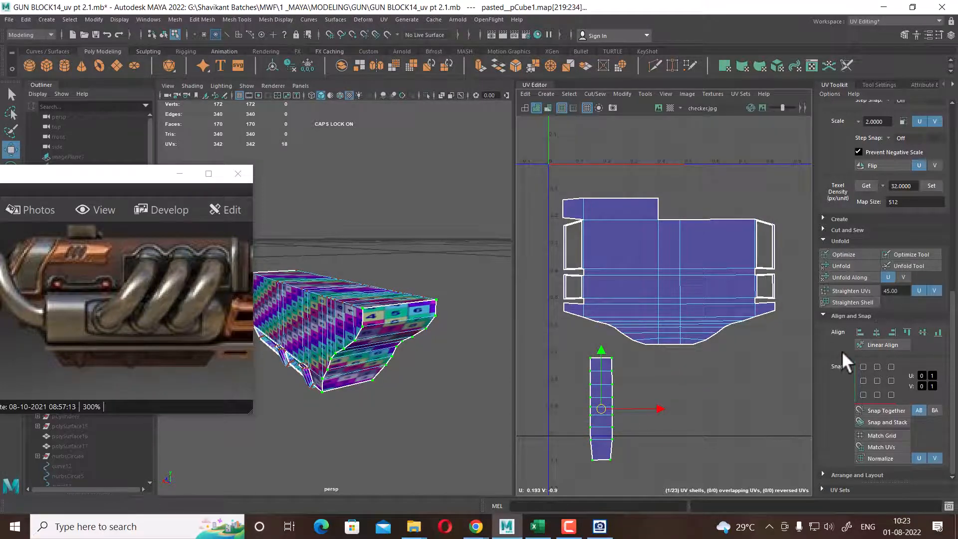
scroll(881, 250, "up", 3)
left_click(904, 172)
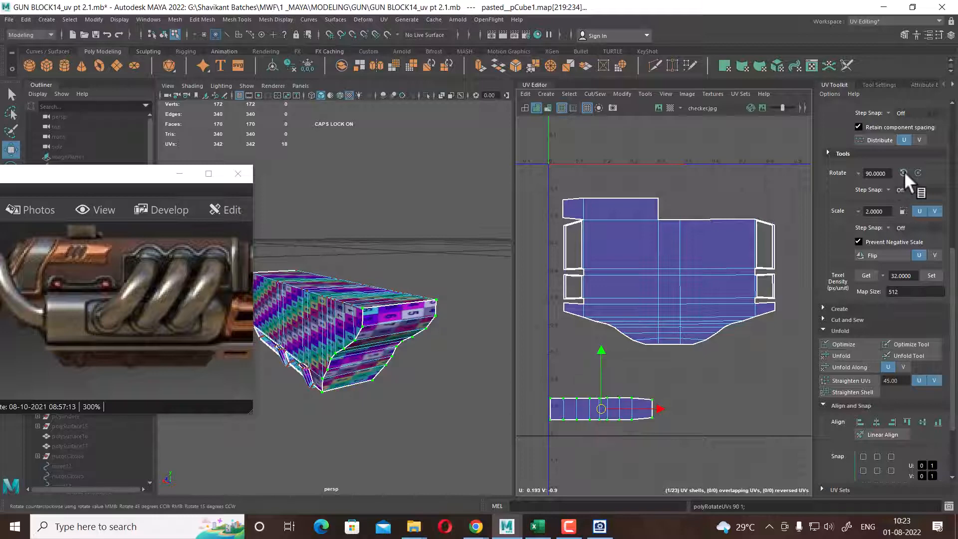
Select the detached lower strip's tapered end edge and move and sew the adjoining short segment onto it
scroll(634, 354, "up", 5)
left_click(710, 350)
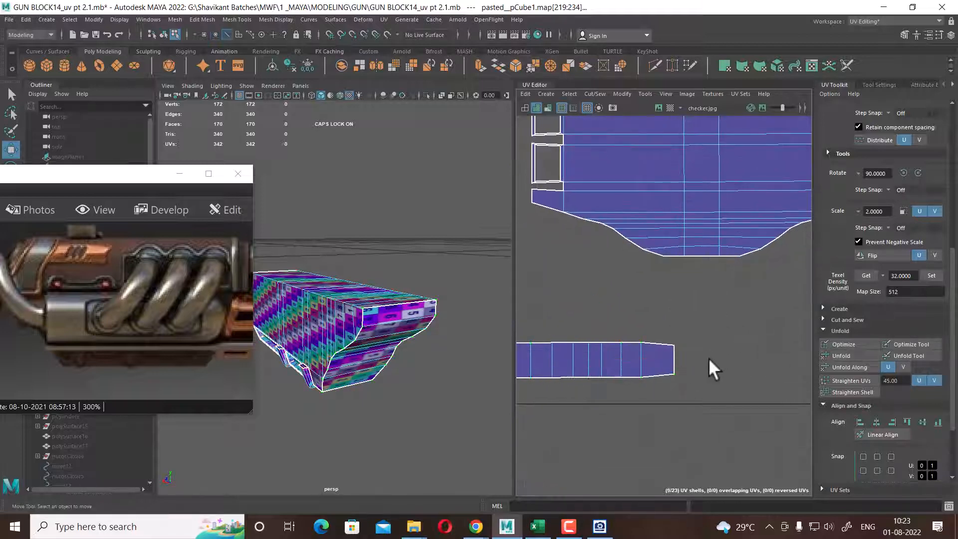
left_click(674, 357)
right_click_drag(746, 344, 731, 235, "shift")
left_click(729, 271)
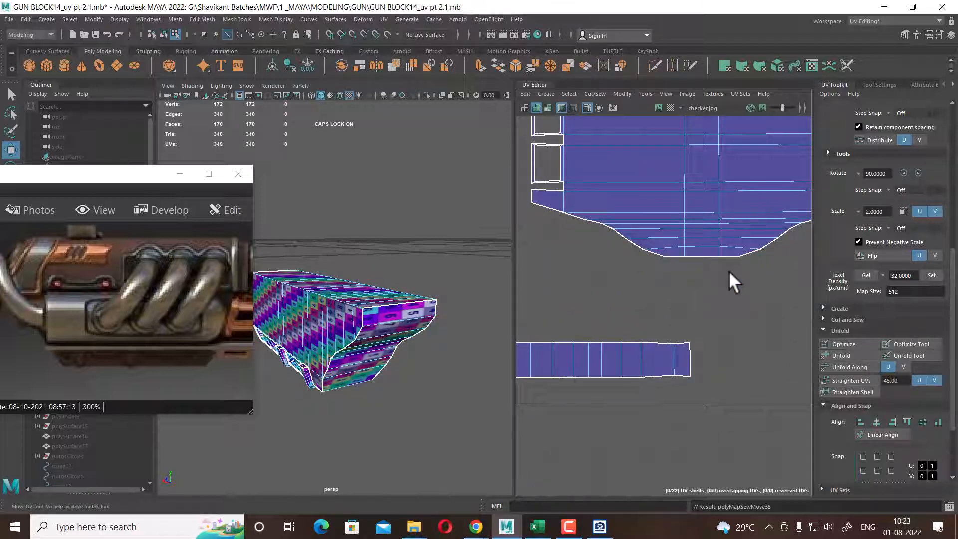
Try to move and sew the next adjoining piece at the lower strip's extended end, and undo that sew
left_click(688, 355)
right_click_drag(744, 339, 732, 274, "shift")
left_click(729, 306)
scroll(732, 312, "down", 8)
middle_click_drag(699, 245, 676, 334, "alt")
scroll(644, 300, "up", 4)
key("ctrl+z")
key("ctrl+z")
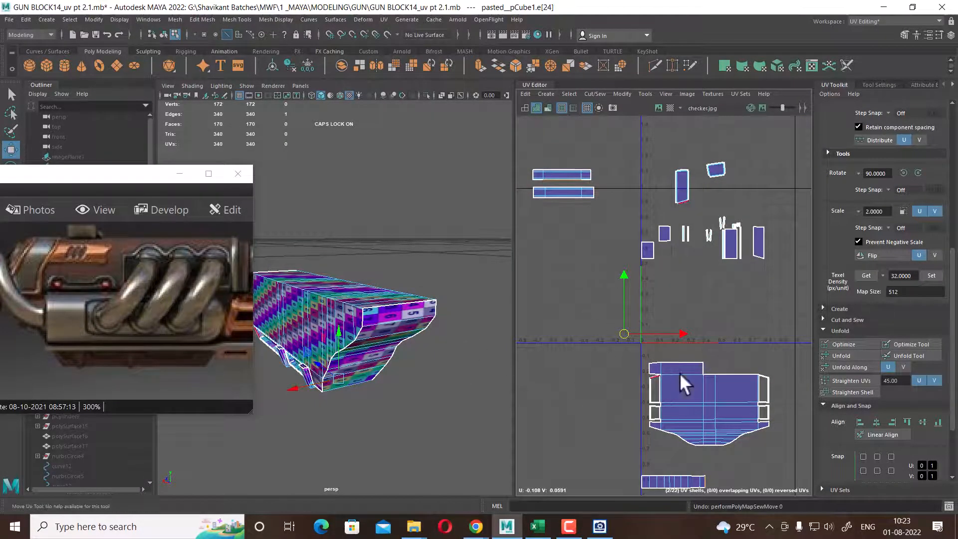
Select the two long separate strips above the layout and move them beside the lower strip, beneath the large shell
middle_click_drag(681, 374, 738, 369, "alt")
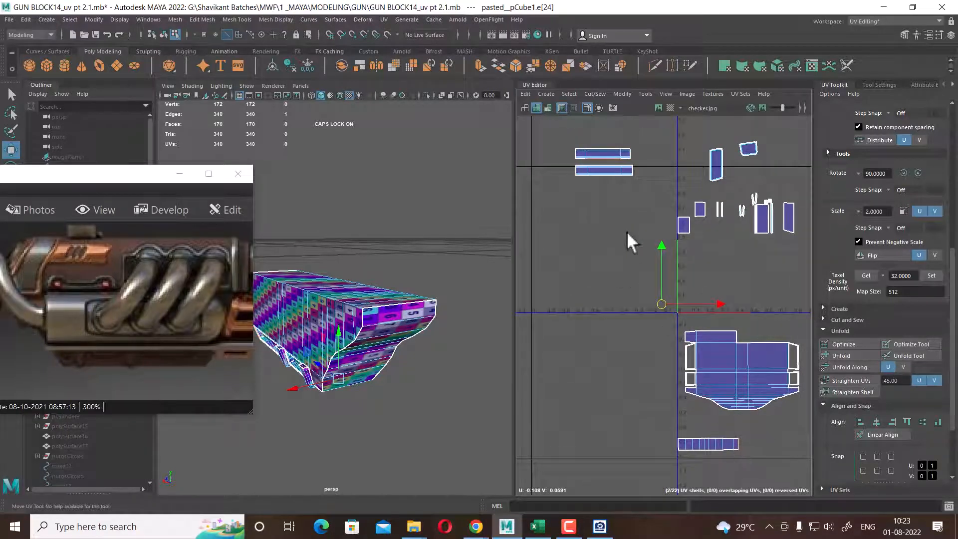
right_click_drag(621, 213, 661, 207)
left_click_drag(667, 134, 555, 194)
left_click_drag(606, 163, 799, 431)
Select the lower strip and examine in shaded display where it meets the raised bands on the model's underside
left_click_drag(434, 394, 409, 321, "alt")
right_click_drag(406, 324, 428, 349, "alt")
left_click_drag(429, 348, 404, 309, "alt")
right_click_drag(389, 307, 416, 337, "alt")
middle_click_drag(688, 381, 641, 284, "alt")
right_click_drag(641, 287, 594, 348, "alt")
left_click_drag(594, 348, 720, 406)
left_click_drag(403, 245, 392, 237, "alt")
key("4")
key("5")
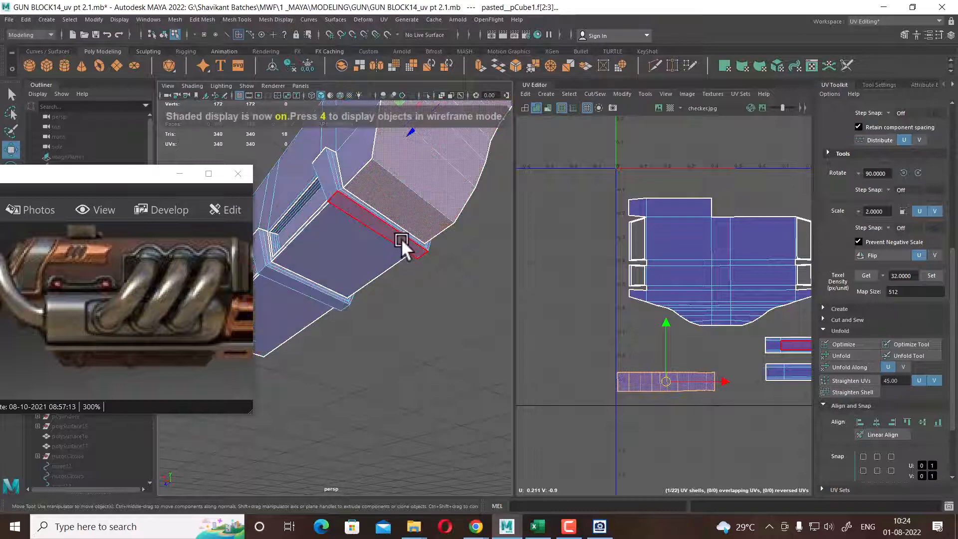
Select the lower strip's end edge and examine which border of the two long strips it matches on the textured model
scroll(726, 369, "up", 2)
right_click_drag(732, 400, 747, 300)
left_click(715, 384)
middle_click_drag(775, 374, 701, 381, "alt")
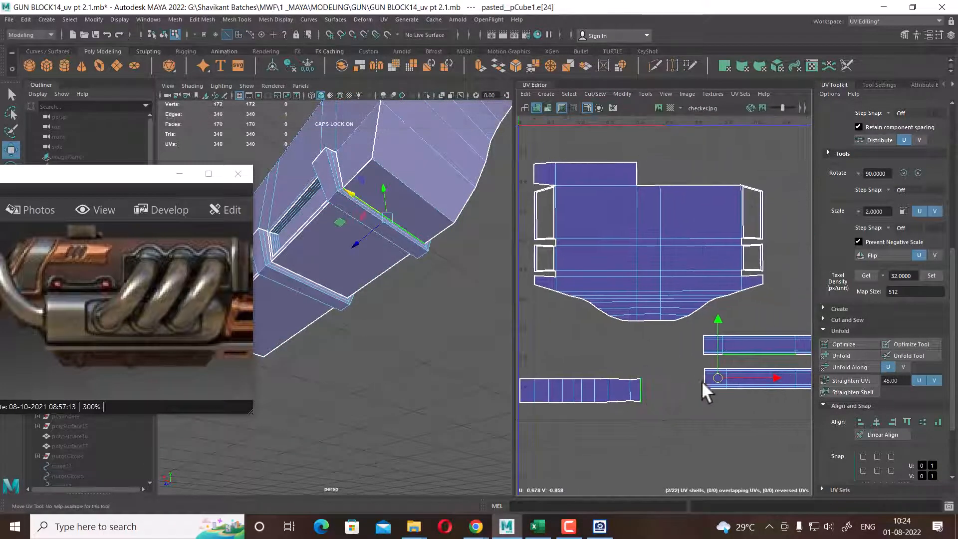
scroll(748, 371, "up", 2)
middle_click_drag(760, 392, 706, 375, "alt")
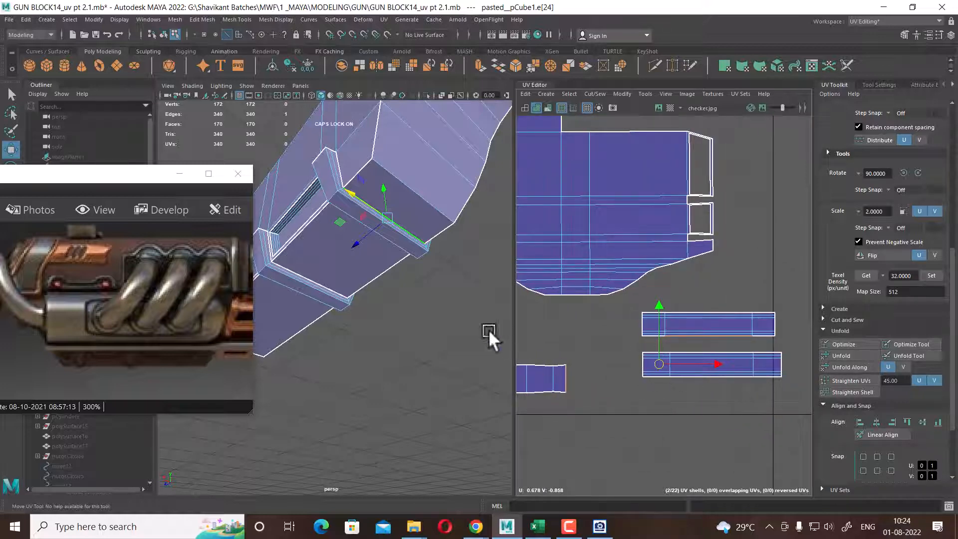
middle_click_drag(554, 374, 558, 374, "alt")
middle_click_drag(327, 226, 350, 271, "alt")
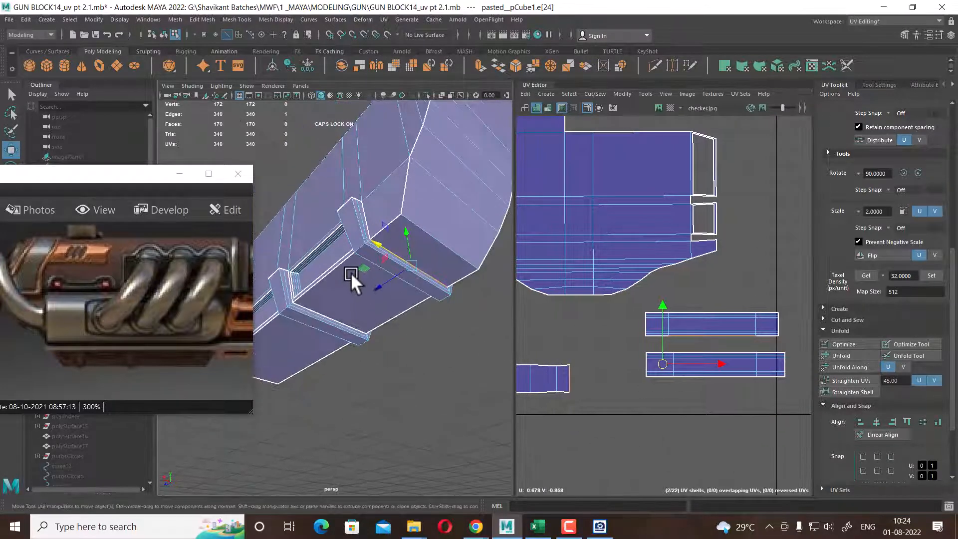
key("4")
key("5")
key("6")
left_click_drag(357, 270, 361, 272, "alt")
Select both long strips' UVs, rotate them 90 degrees counterclockwise, and move them next to the lower strip's end
right_click_drag(729, 334, 803, 312)
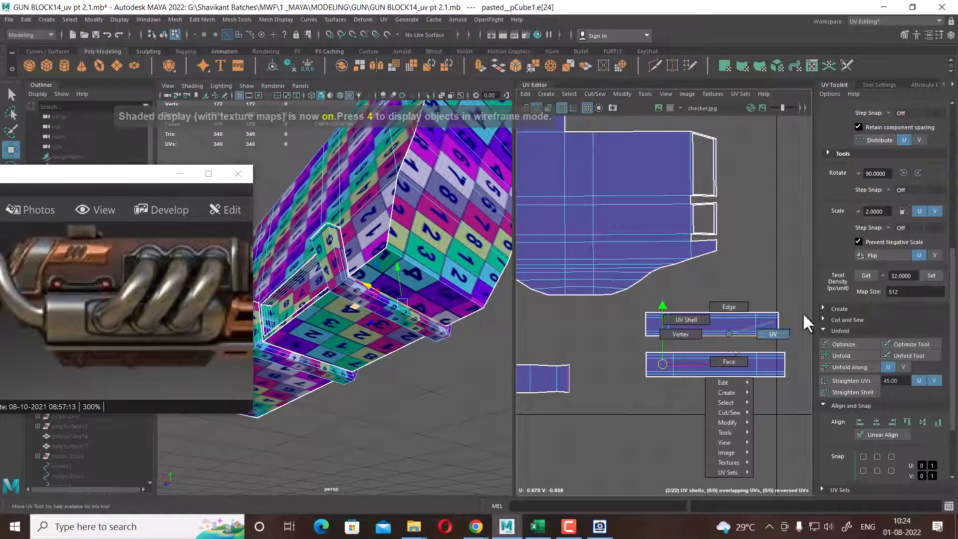
left_click_drag(795, 290, 765, 398)
right_click_drag(700, 363, 753, 378, "ctrl")
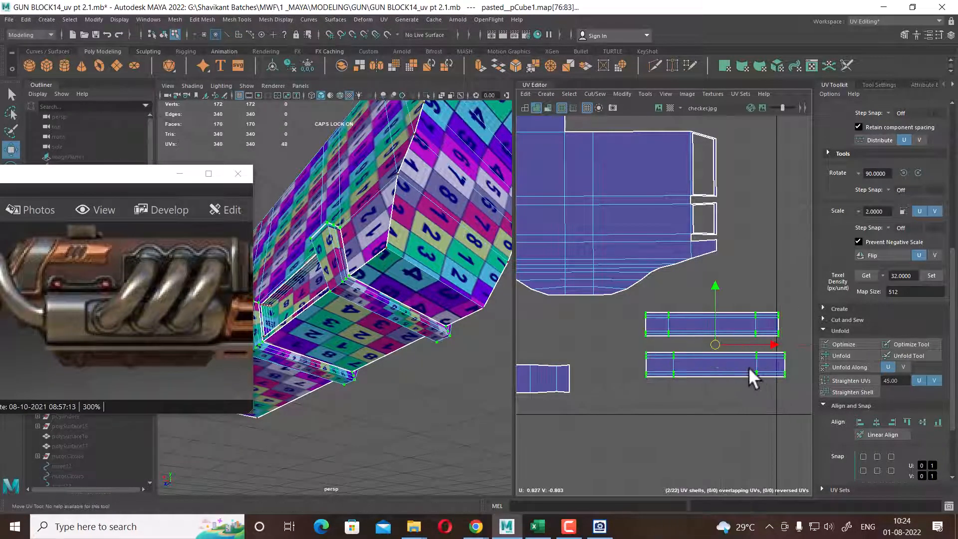
left_click(905, 172)
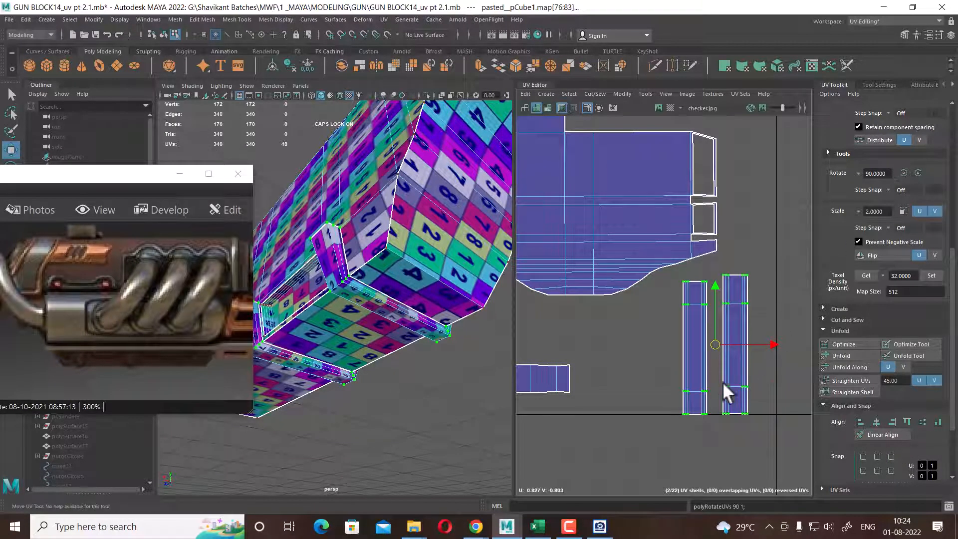
left_click_drag(714, 349, 616, 375)
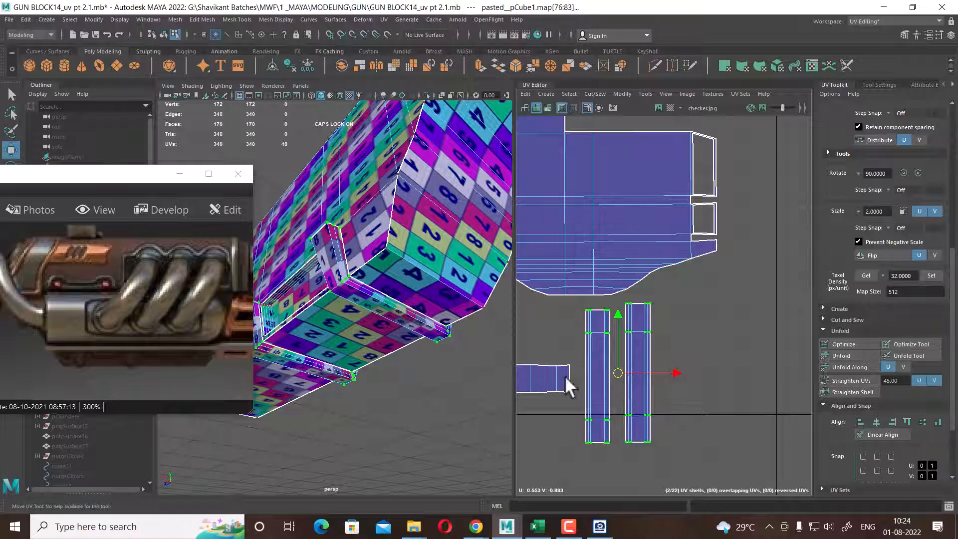
Scale the two upright strips down vertically to bring them closer to the lower strip's height, checking its end edge
key("r")
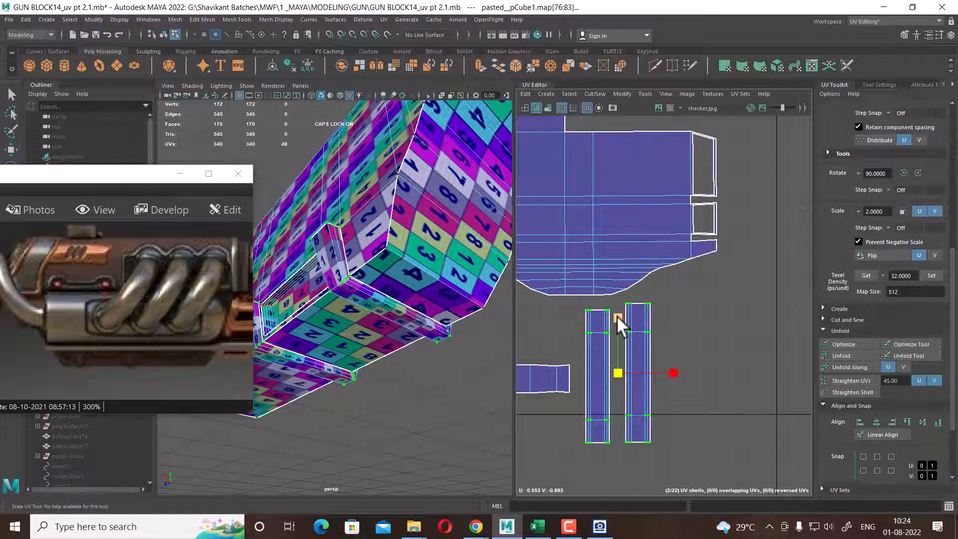
mouse_move(617, 316)
left_mouse_down()
mouse_move(615, 349)
mouse_move(615, 323)
left_mouse_up()
key("w")
right_click_drag(567, 382, 566, 352)
left_click(572, 379)
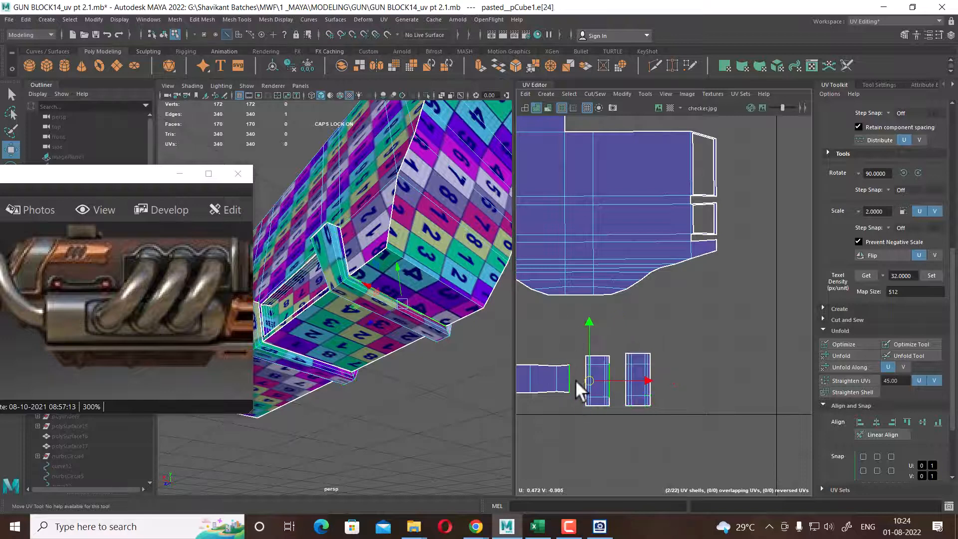
left_click(578, 383)
left_click(568, 379)
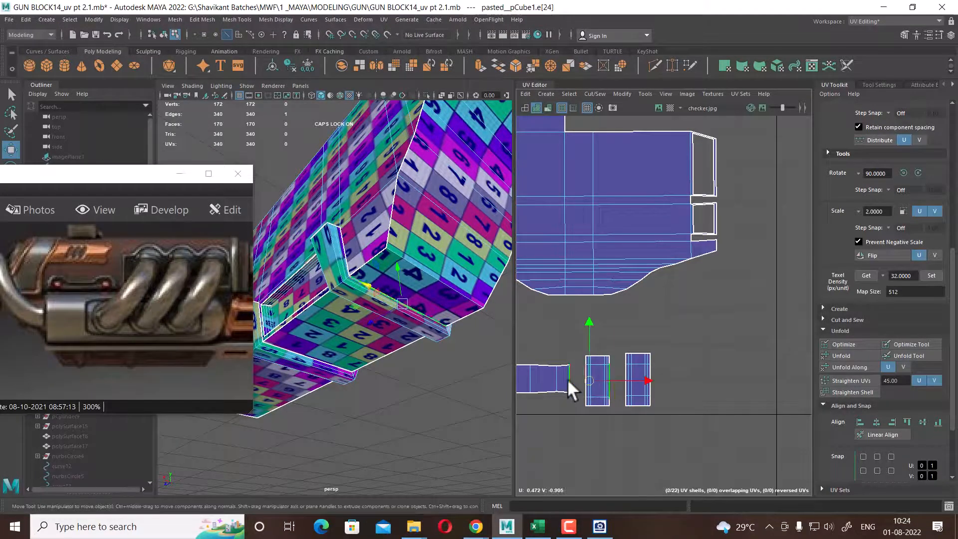
Select all UVs of the extended lower strip and unfold them
middle_click_drag(615, 385, 813, 333, "alt")
scroll(771, 325, "down", 1)
right_click_drag(705, 321, 739, 324)
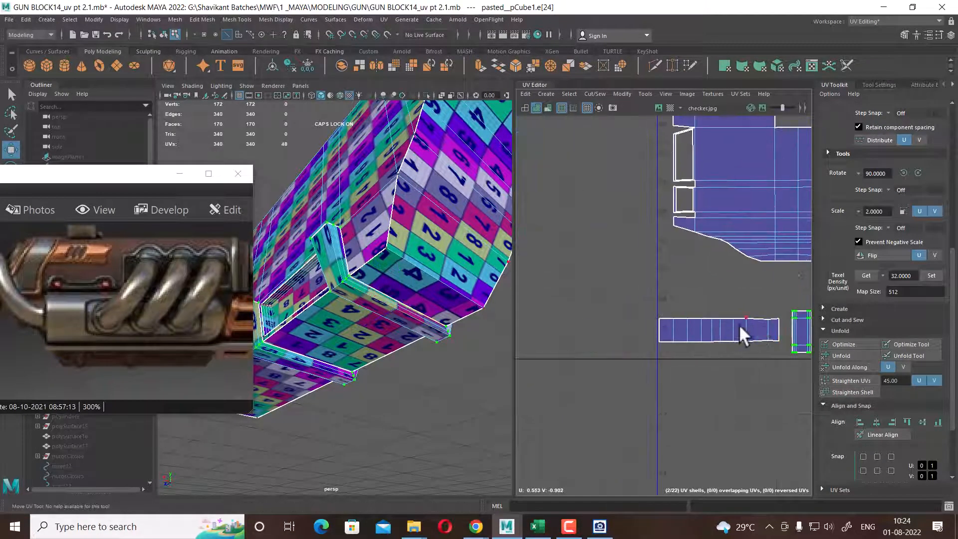
left_click_drag(640, 298, 781, 376)
right_click_drag(759, 289, 624, 287, "shift")
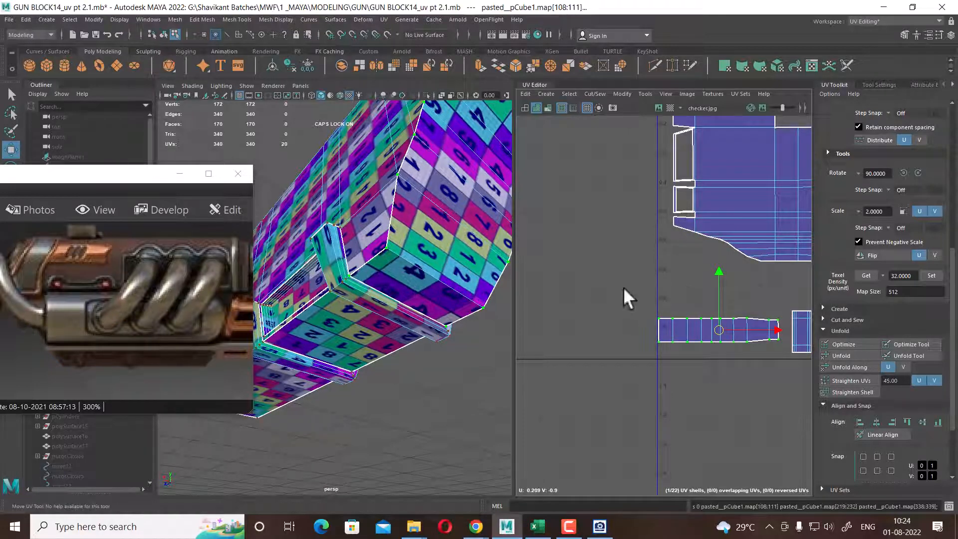
Select the border edge shared by the lower strip and the nearer upright strip, and move and sew them together
middle_click_drag(750, 379, 658, 358, "alt")
scroll(713, 328, "up", 2)
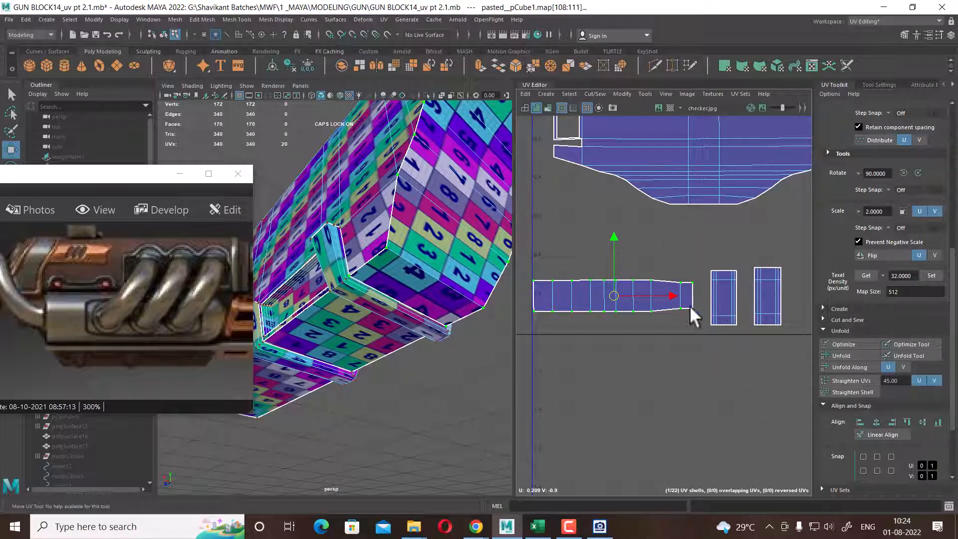
left_click_drag(410, 278, 454, 346, "alt")
right_click_drag(681, 354, 714, 366, "alt")
middle_click_drag(732, 346, 728, 345, "alt")
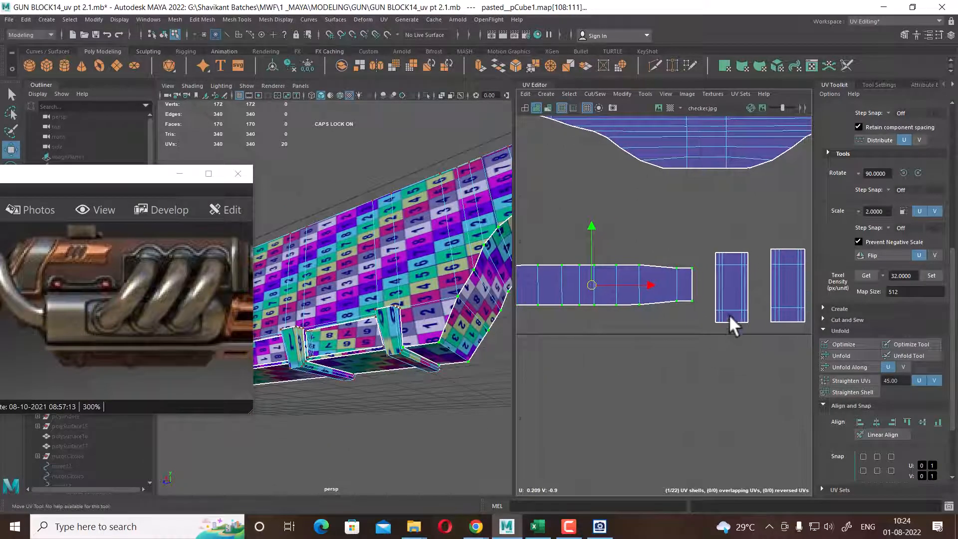
right_click_drag(729, 314, 506, 359, "alt")
left_click_drag(507, 360, 428, 321, "alt")
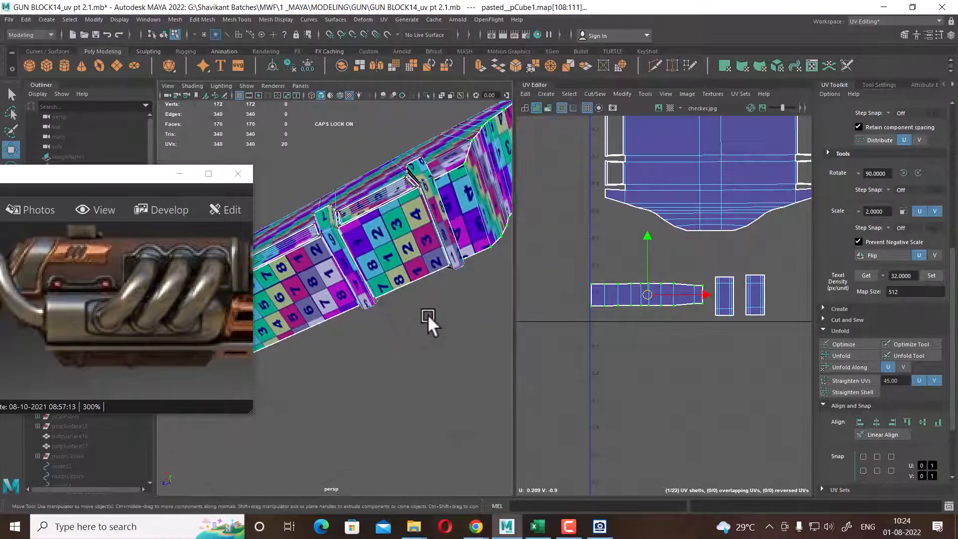
right_click_drag(722, 294, 724, 256, "alt")
left_click(744, 294)
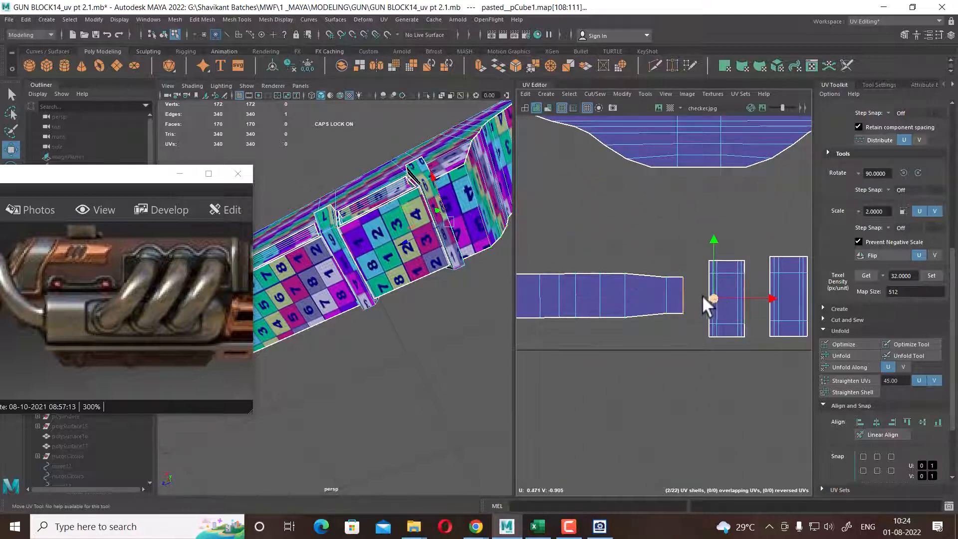
right_click_drag(742, 295, 733, 229, "shift")
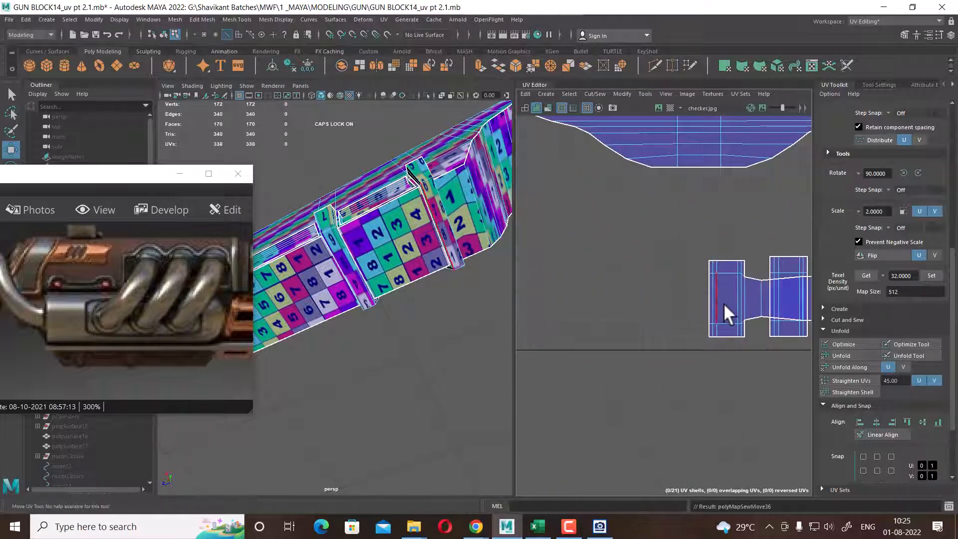
Move and sew the middle panel, the second upright strip and the end panel one after another onto the joined underside shell
left_click(706, 299)
right_click_drag(705, 300, 685, 246, "shift")
left_click(652, 306)
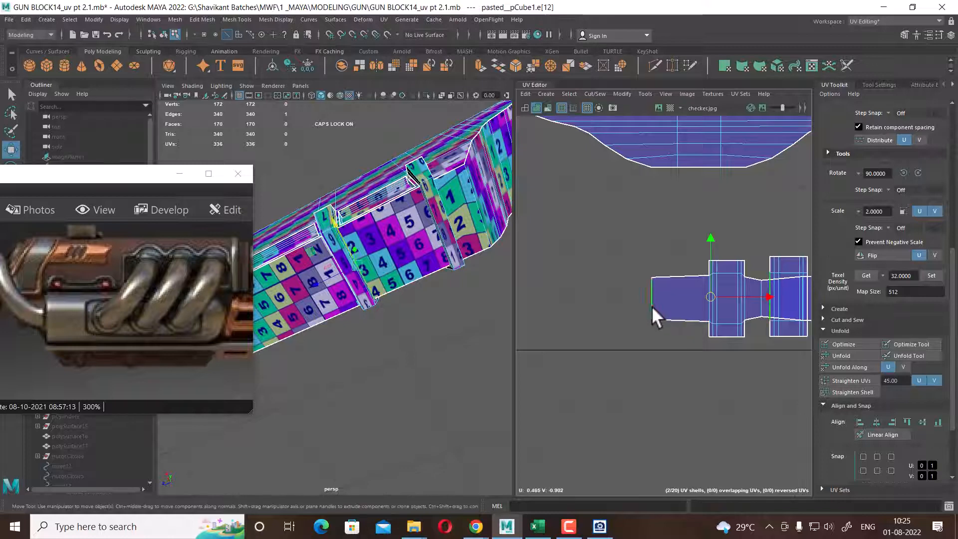
right_click_drag(652, 306, 641, 216, "shift")
scroll(684, 322, "down", 2)
left_click(633, 304)
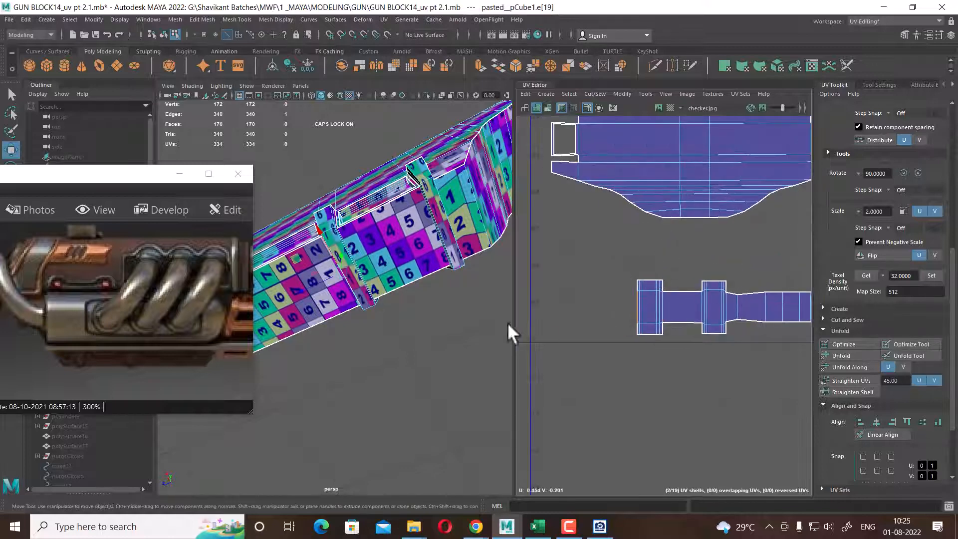
key("f")
right_click_drag(726, 294, 720, 228, "shift")
Select all UVs of the joined underside shell beneath the large shell
right_click_drag(714, 329, 659, 245, "alt")
left_click_drag(382, 298, 480, 320, "alt")
scroll(633, 319, "up", 2)
scroll(628, 321, "down", 3)
middle_click_drag(649, 325, 598, 302, "alt")
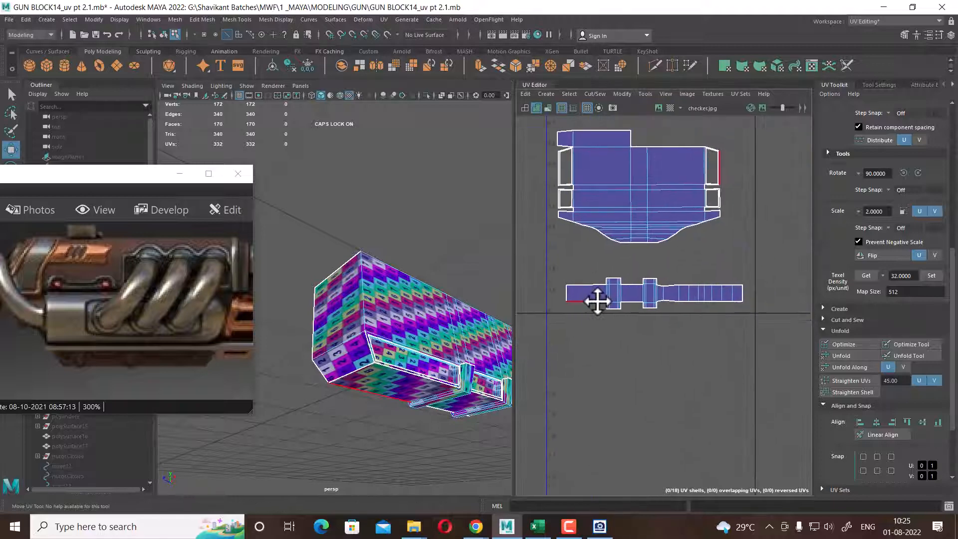
scroll(662, 293, "down", 1)
right_click_drag(642, 272, 703, 271)
left_click_drag(758, 271, 520, 356)
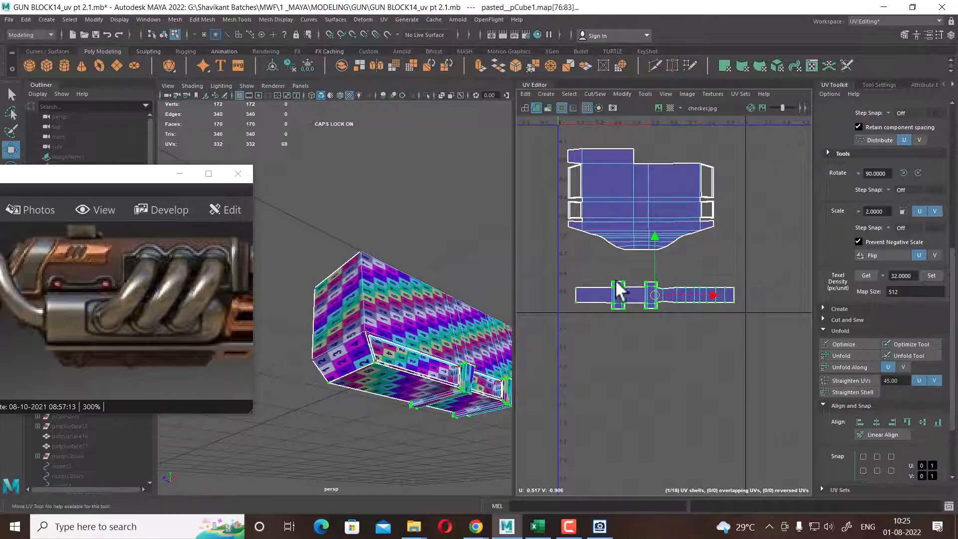
Try to unfold the joined underside shell along U, examine the checker on the model, and undo the unfold
right_click_drag(620, 283, 609, 244, "alt")
scroll(744, 300, "up", 3)
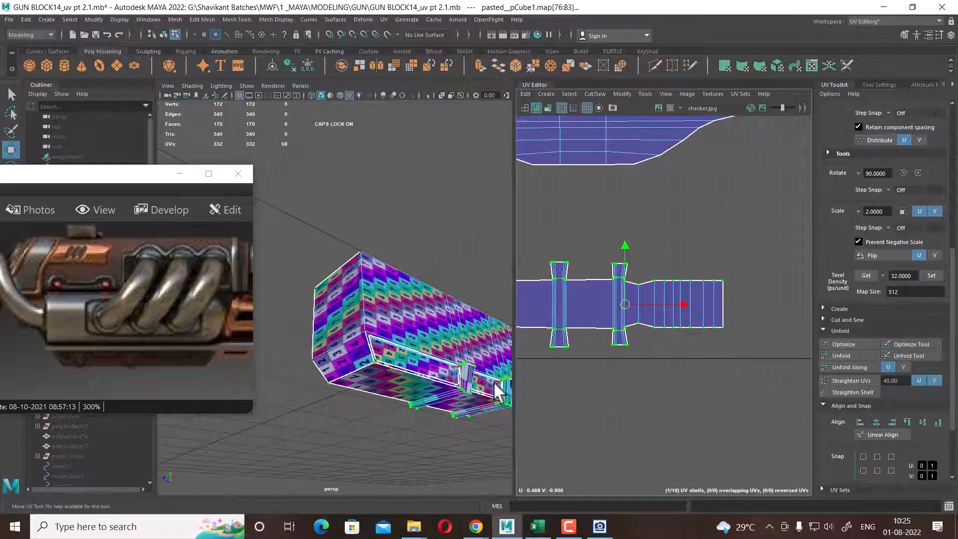
left_click_drag(488, 383, 266, 397, "alt")
left_click_drag(406, 325, 440, 340, "alt")
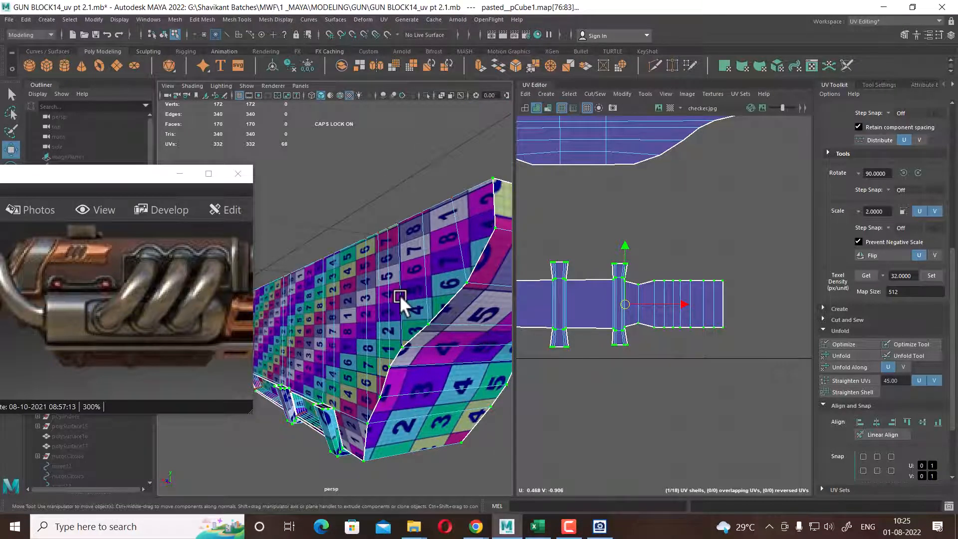
scroll(674, 326, "down", 1)
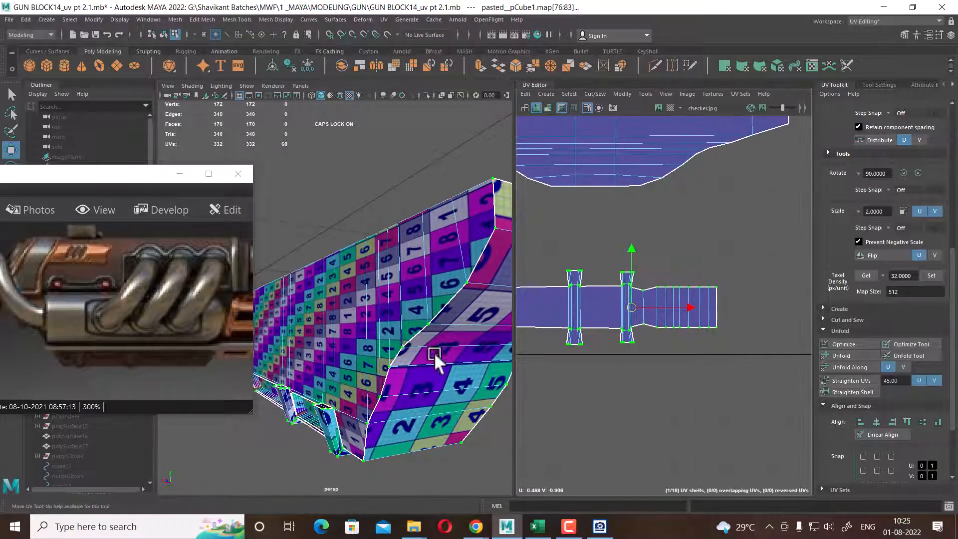
scroll(777, 329, "down", 1)
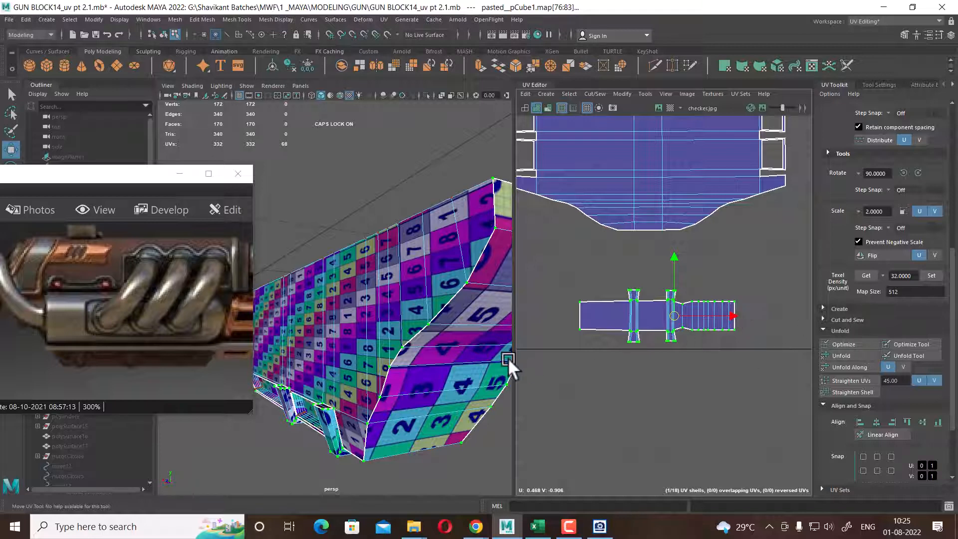
left_click_drag(422, 393, 426, 388, "alt")
scroll(718, 323, "up", 3)
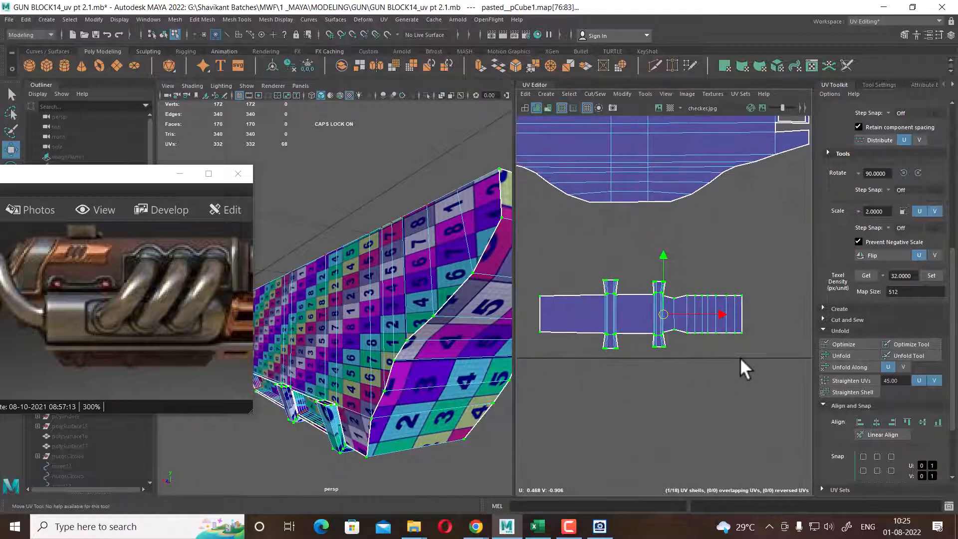
key("ctrl+z")
right_click(774, 277, "shift")
right_click_drag(773, 276, 660, 233, "shift")
key("ctrl+z")
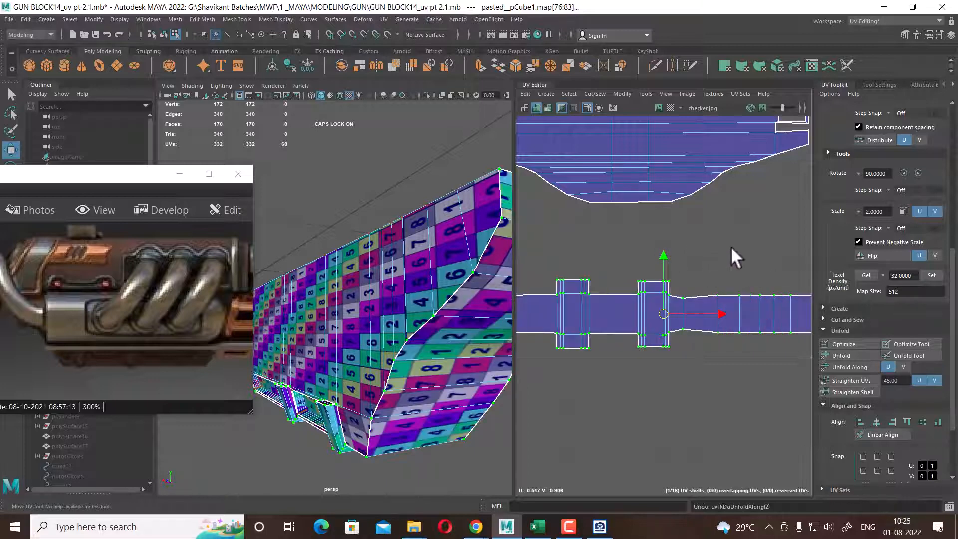
Unfold the joined underside shell's UVs along V and check the checker pattern on the model
right_click_drag(731, 248, 627, 270, "shift")
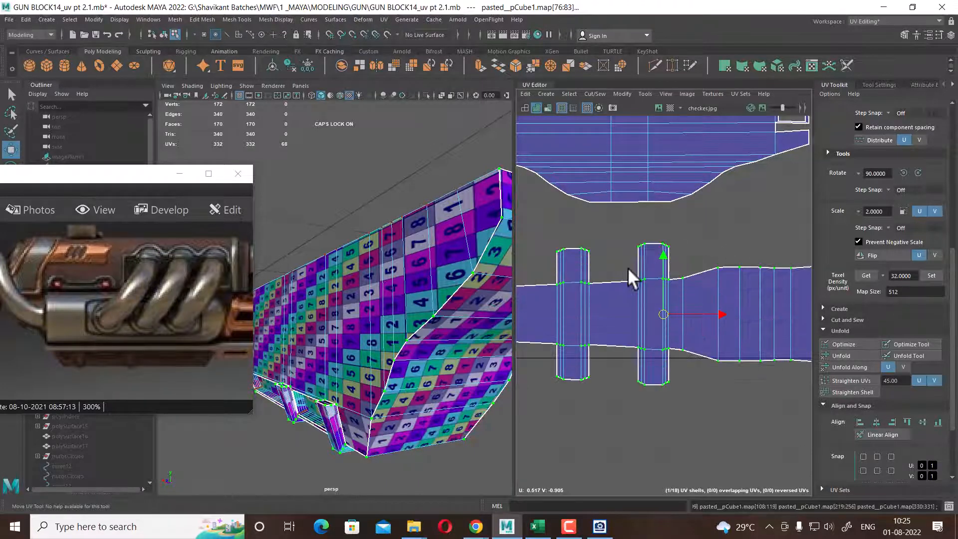
left_click_drag(434, 366, 493, 358, "alt")
scroll(728, 343, "down", 5)
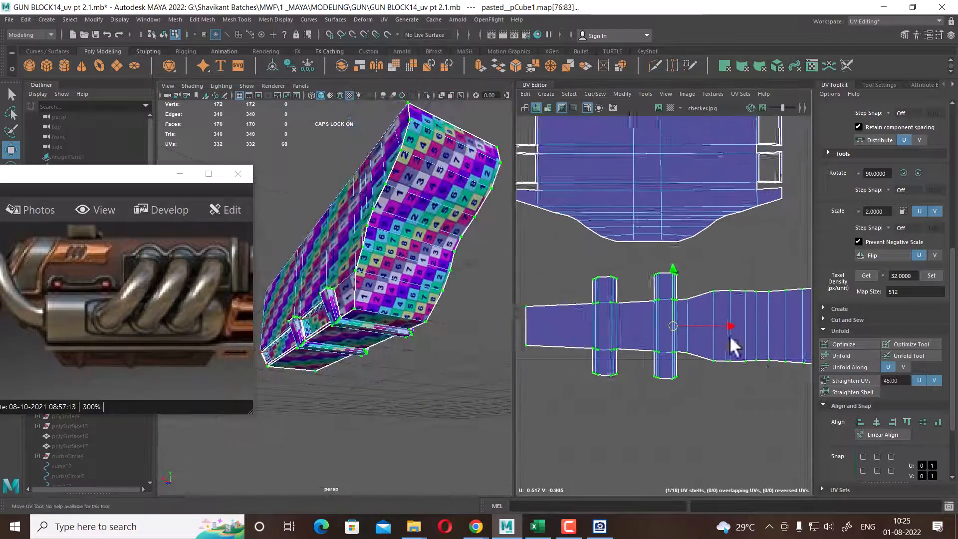
left_click_drag(430, 285, 310, 274, "alt")
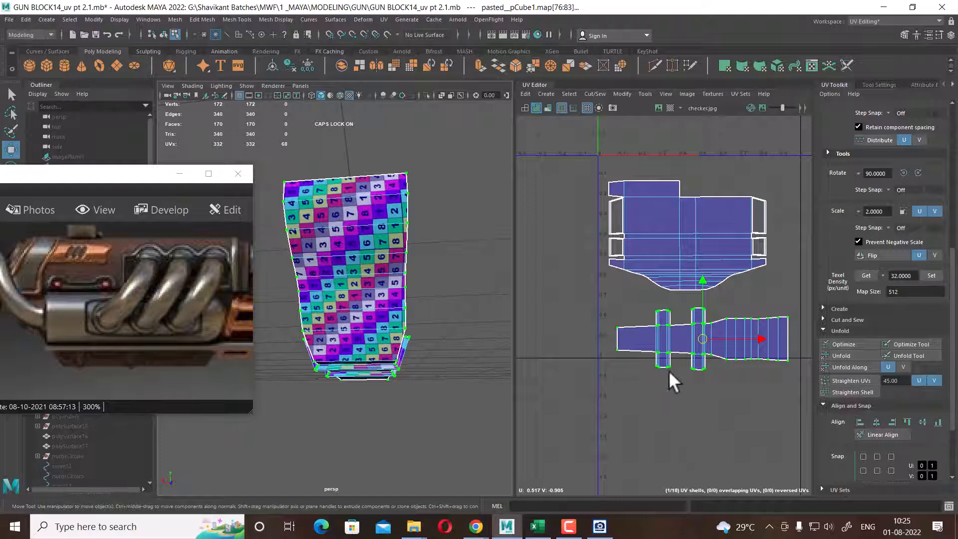
Select all the small separate UV shells above the large shell
middle_click_drag(730, 327, 650, 352, "alt")
right_click_drag(649, 351, 680, 346, "alt")
middle_click_drag(680, 346, 731, 354, "alt")
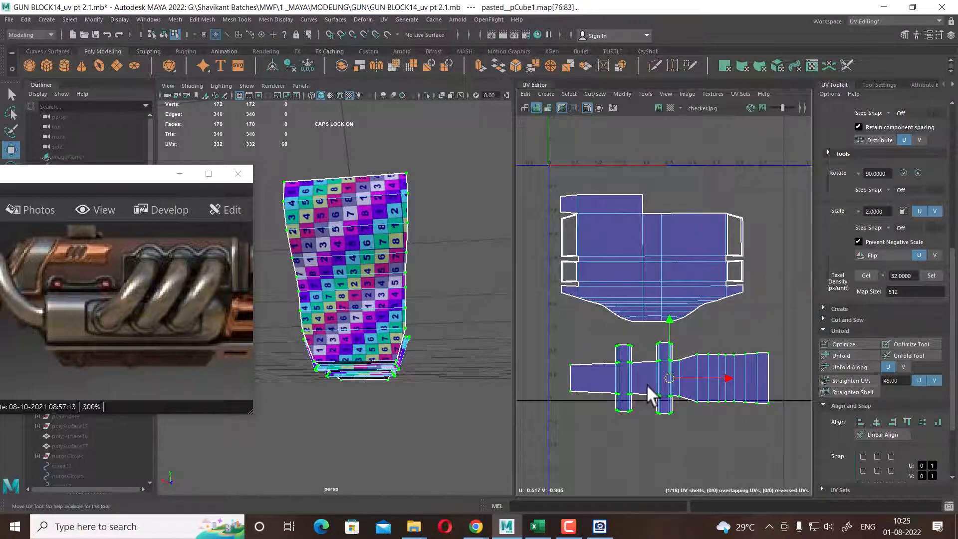
middle_click_drag(703, 411, 804, 459, "alt")
right_click_drag(805, 459, 684, 309, "alt")
middle_click_drag(684, 309, 652, 346, "alt")
right_click_drag(652, 346, 745, 358, "alt")
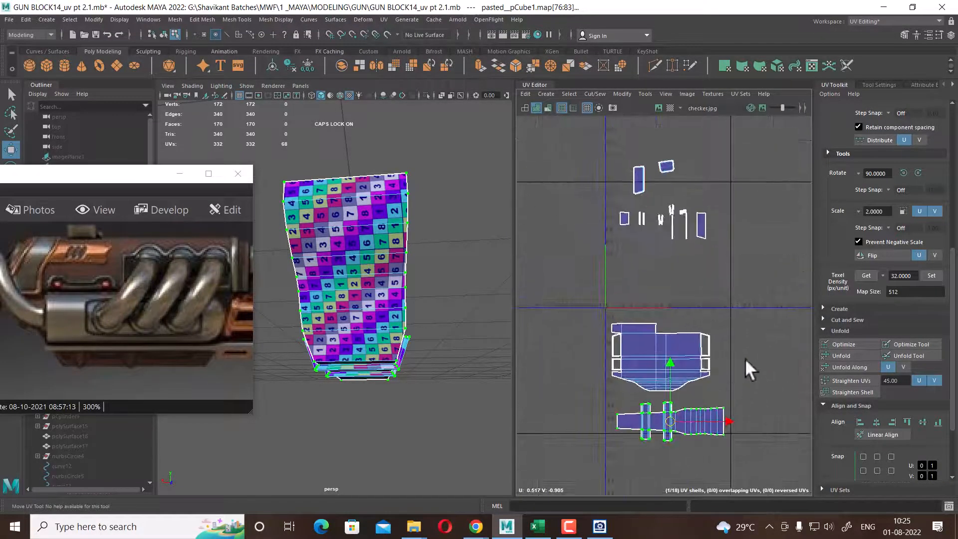
left_click_drag(733, 151, 549, 268)
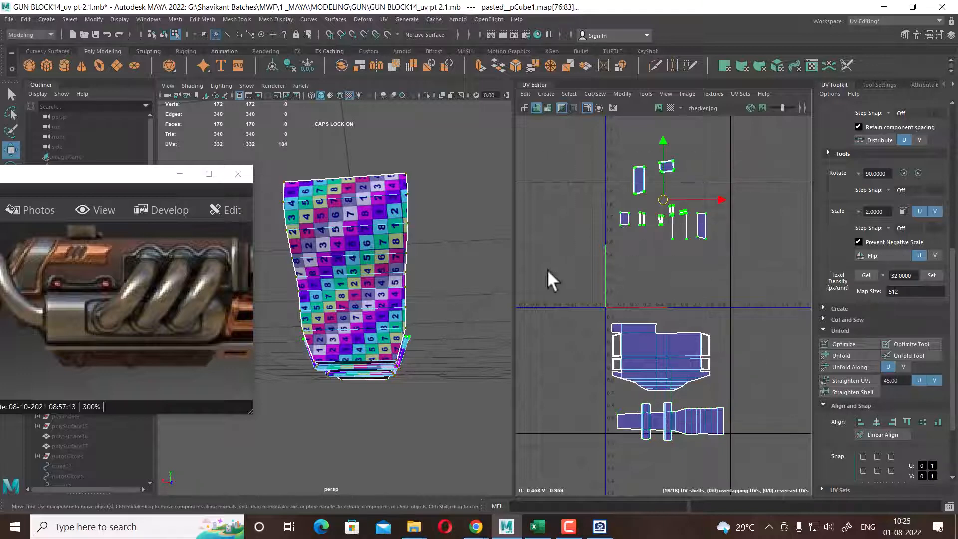
Examine where the selected small shells lie along the recesses on the model's lower side
right_click_drag(669, 246, 753, 259, "alt")
left_click_drag(357, 287, 435, 347, "alt")
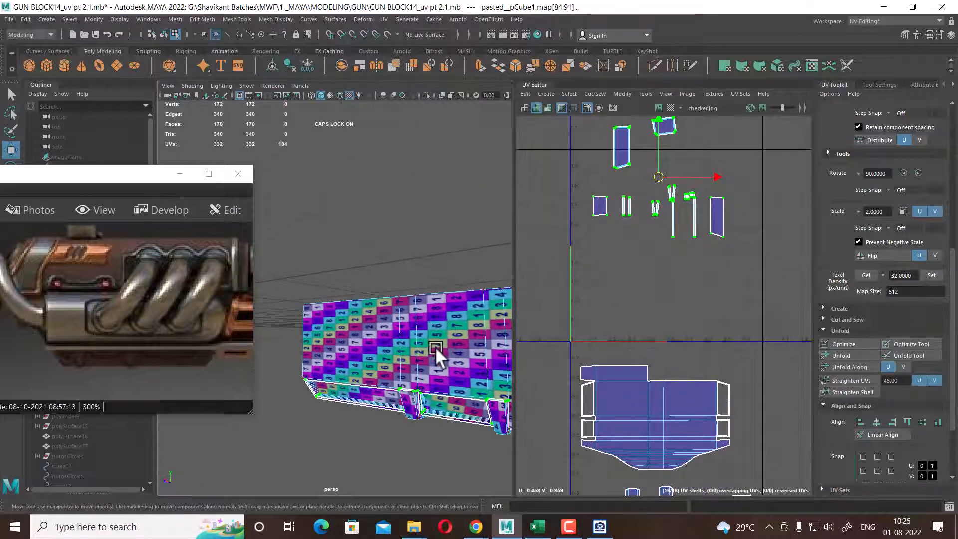
middle_click_drag(435, 346, 424, 300, "alt")
right_click_drag(425, 299, 445, 330, "alt")
left_click_drag(445, 330, 424, 300, "alt")
right_click_drag(424, 300, 446, 319, "alt")
left_click_drag(374, 319, 446, 325, "alt")
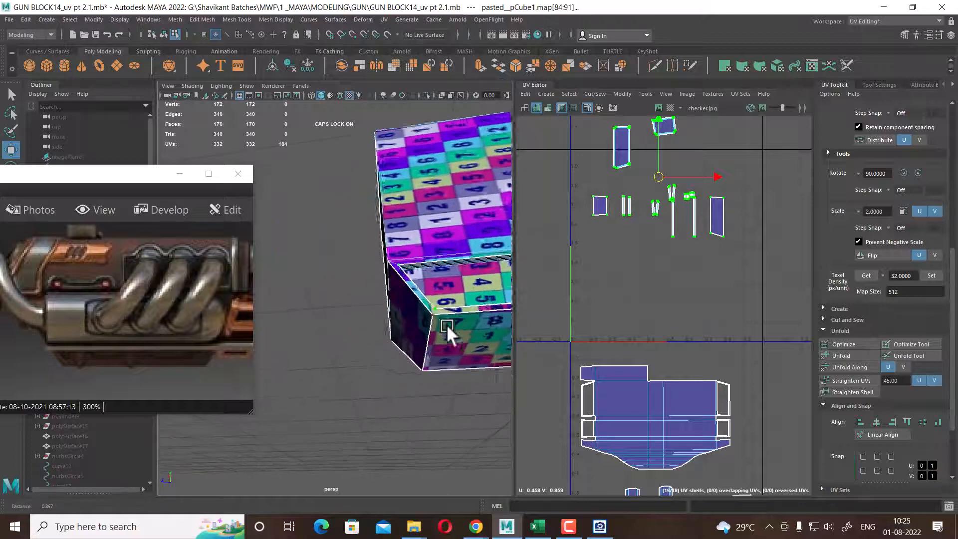
right_click_drag(446, 324, 439, 318, "alt")
left_click_drag(433, 317, 368, 346, "alt")
right_click_drag(687, 227, 722, 259, "alt")
middle_click_drag(722, 260, 688, 322, "alt")
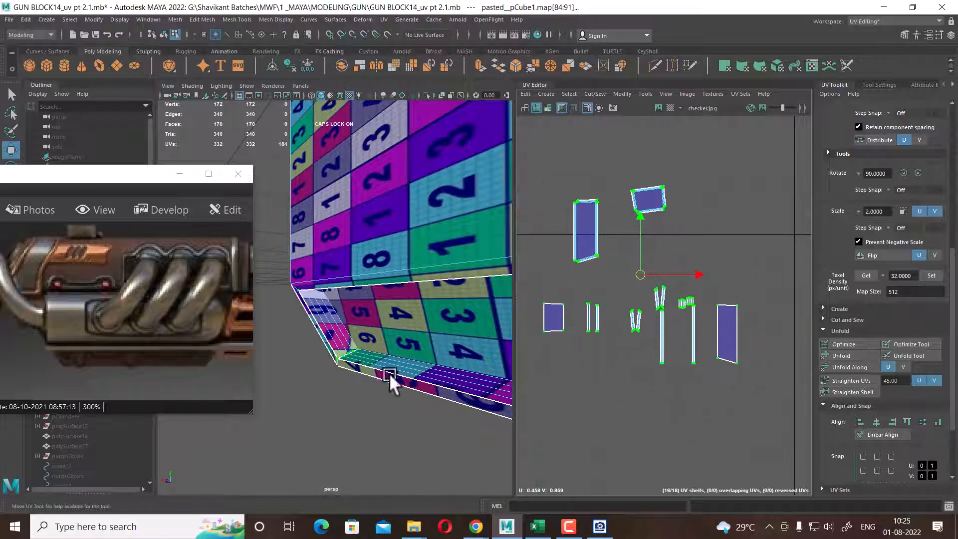
right_click_drag(764, 311, 742, 378, "alt")
Pick the long recess face on the model's side and select all UVs of its tall shell
left_click_drag(358, 345, 392, 304, "alt")
right_click_drag(431, 241, 432, 266)
left_click(432, 266)
right_click_drag(736, 329, 778, 378, "alt")
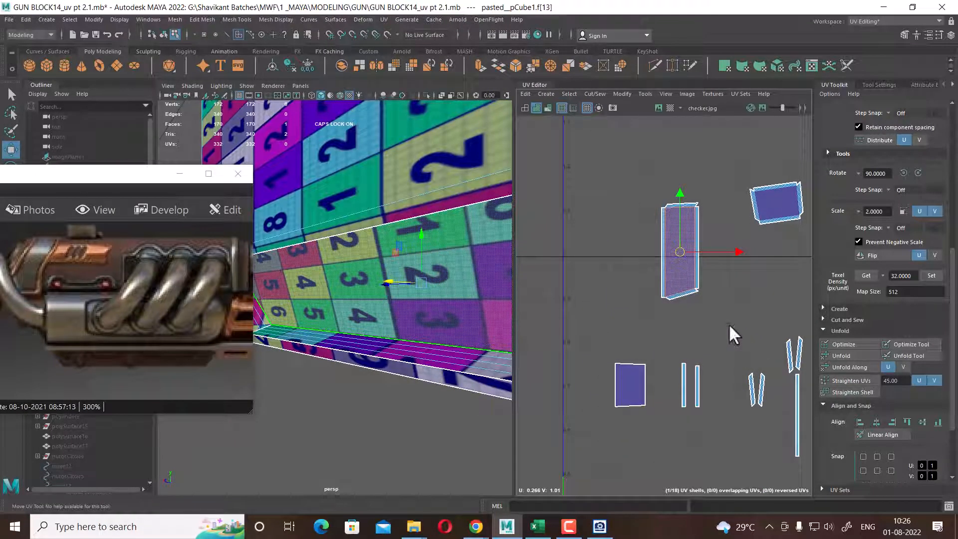
right_click_drag(728, 323, 728, 294)
right_click_drag(728, 294, 774, 334, "alt")
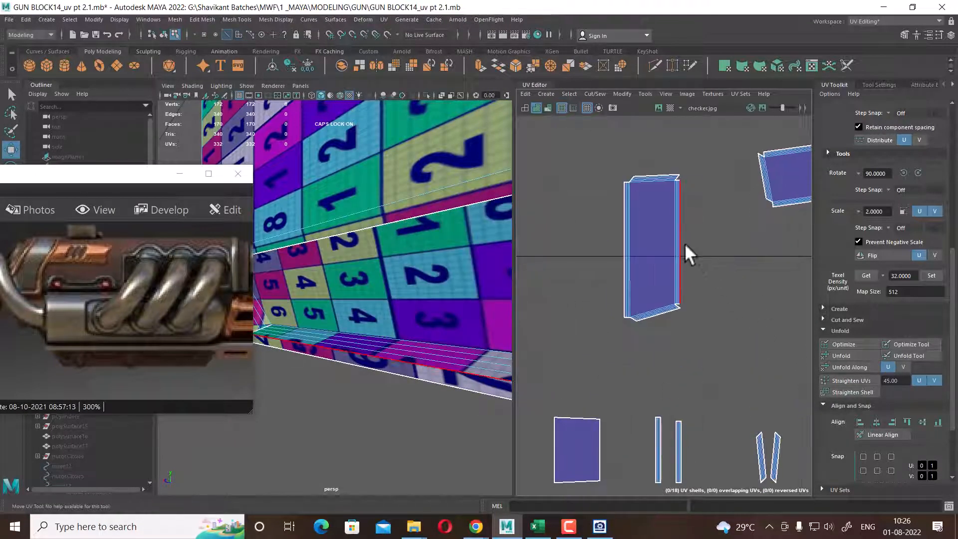
right_click_drag(684, 243, 709, 246)
right_click_drag(645, 299, 671, 321, "ctrl")
right_click_drag(713, 360, 681, 342, "alt")
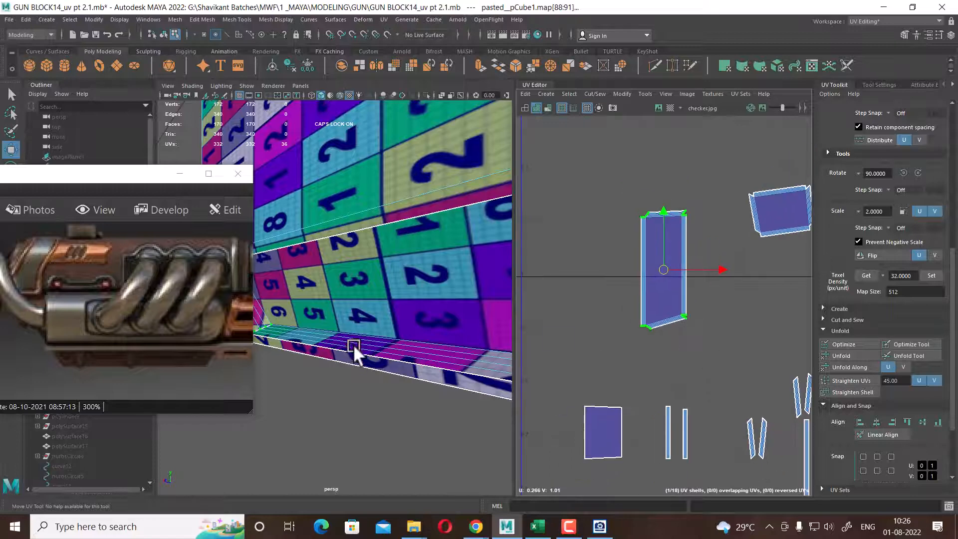
Check the checker along the model's lower edge and unfold the selected tall recess shell
right_click_drag(352, 343, 327, 325, "alt")
left_click_drag(327, 325, 418, 315, "alt")
middle_click_drag(794, 297, 748, 313, "alt")
right_click_drag(748, 314, 760, 346, "alt")
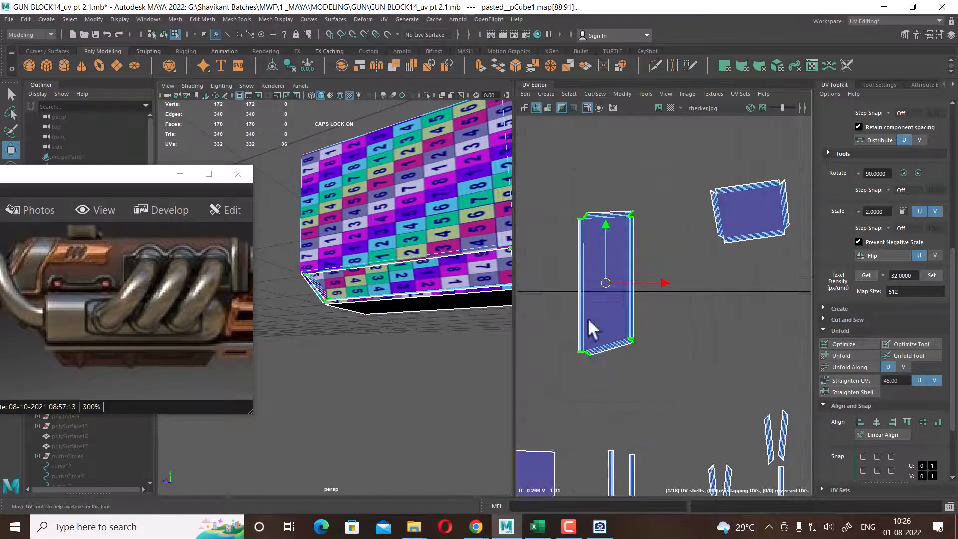
left_click_drag(397, 294, 439, 288, "alt")
middle_click_drag(439, 290, 355, 295, "alt")
left_click_drag(355, 296, 405, 309, "alt")
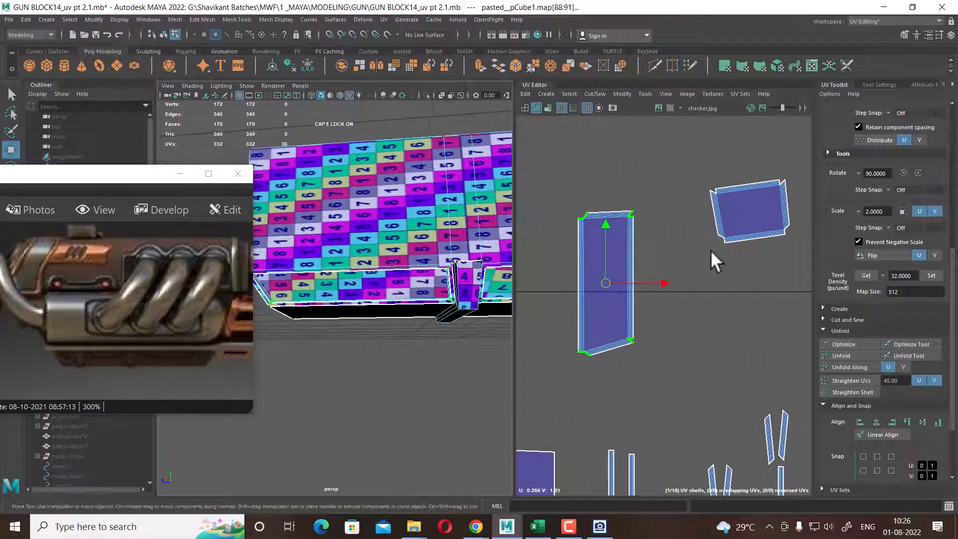
right_click_drag(708, 234, 625, 228, "shift")
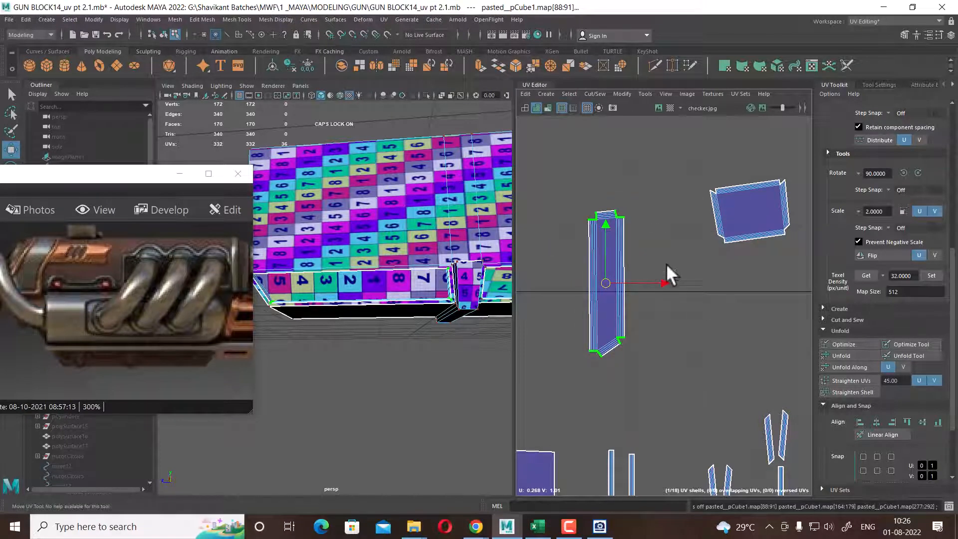
Select the long edges of the unfolded recess shell and the two short upright strips, and locate them on the wireframe model
right_click_drag(666, 263, 665, 235)
left_click_drag(666, 240, 541, 282)
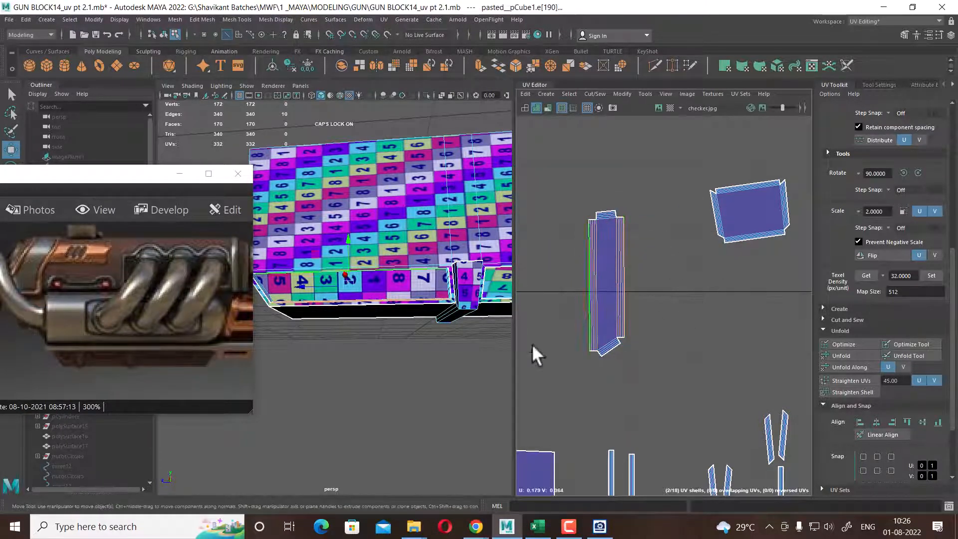
left_click_drag(430, 301, 471, 357, "alt")
right_click_drag(471, 357, 489, 415, "alt")
middle_click_drag(756, 390, 725, 223, "alt")
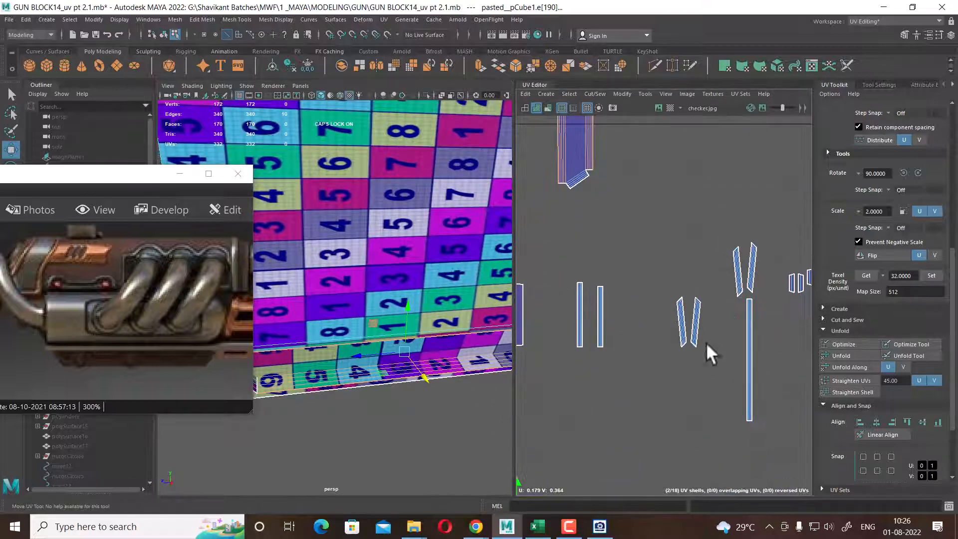
right_click_drag(706, 342, 689, 317, "alt")
left_click_drag(594, 284, 639, 381)
right_click_drag(454, 304, 391, 292, "alt")
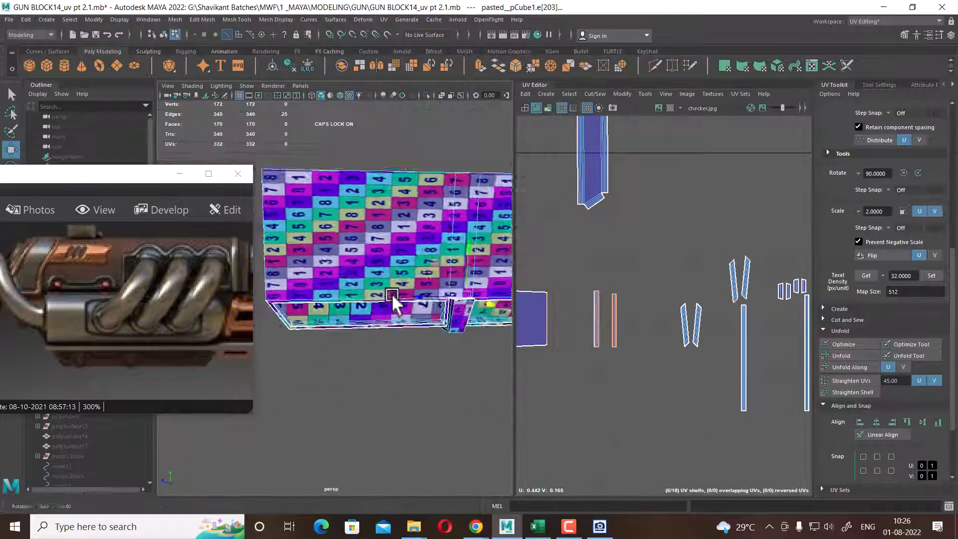
left_click_drag(391, 292, 479, 265, "alt")
key("4")
left_click_drag(436, 330, 404, 337, "alt")
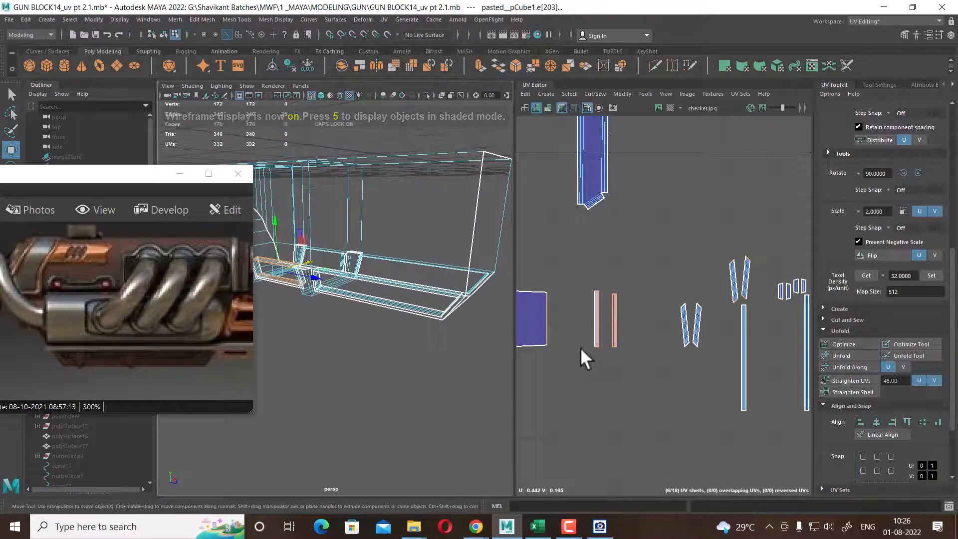
Select the edges of the angled strips, long strips and adjacent plain panel, and inspect their location on the wireframe model
scroll(689, 331, "down", 4)
left_click_drag(668, 285, 766, 390)
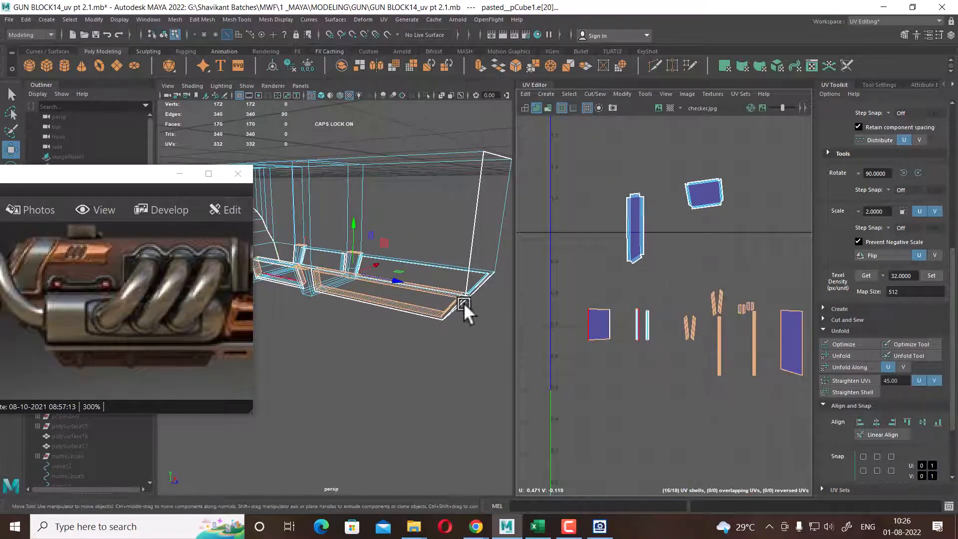
left_click_drag(463, 303, 415, 305, "alt")
scroll(743, 362, "down", 2)
middle_click_drag(743, 362, 703, 315, "alt")
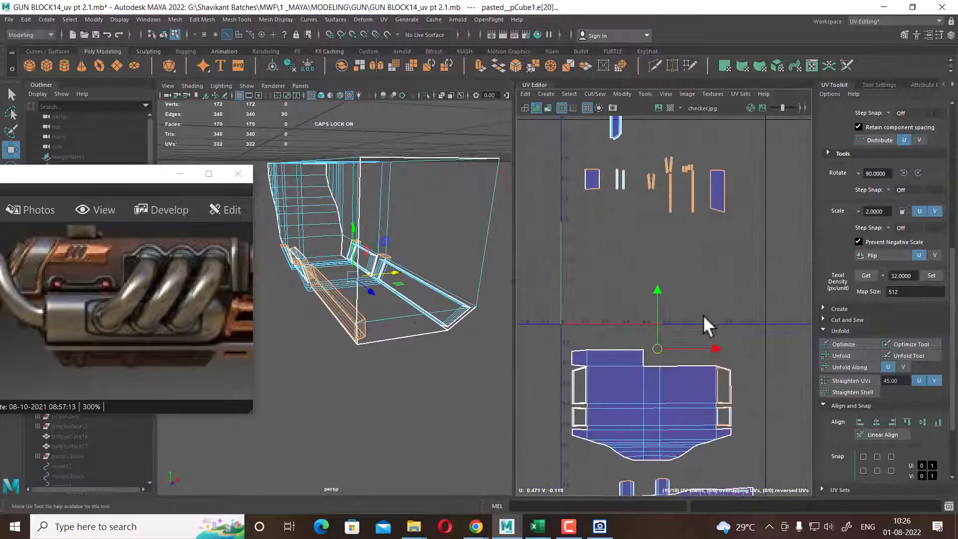
Move and sew the two long strips and two angled strips onto the larger plain panel shell
scroll(722, 265, "up", 2)
middle_click_drag(721, 266, 705, 314, "alt")
scroll(704, 307, "up", 2)
right_click_drag(745, 259, 755, 214)
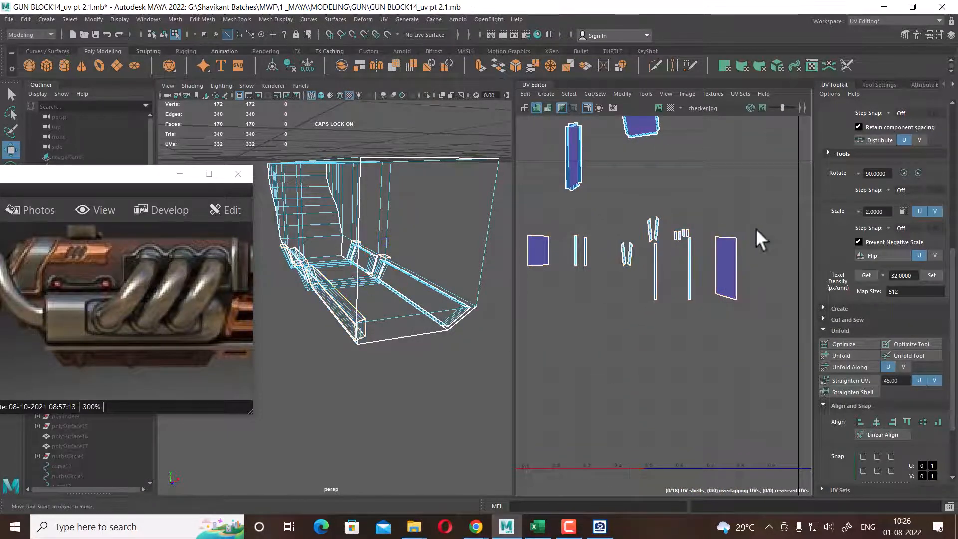
left_click_drag(707, 315, 706, 315)
right_click_drag(751, 253, 750, 169, "shift")
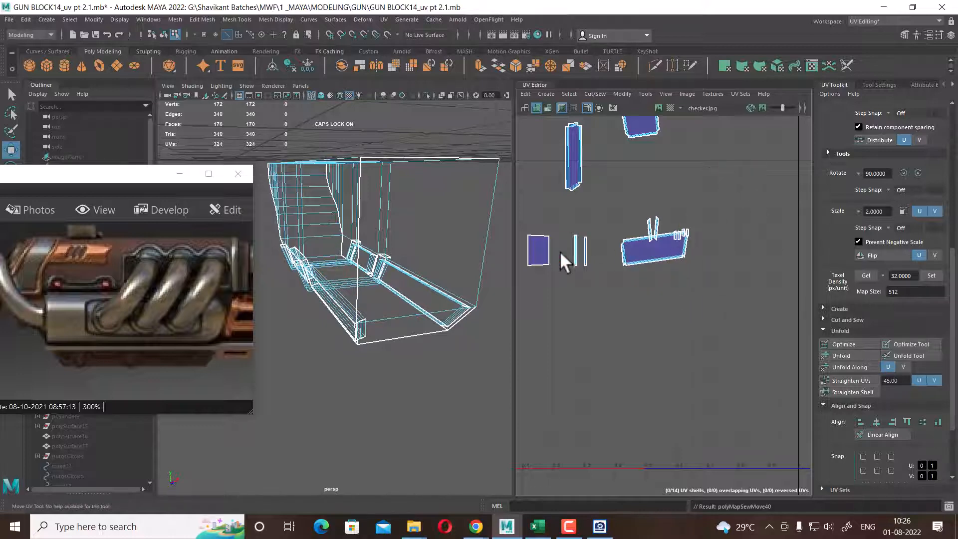
Move and sew the two upright strips and two short angled strips onto the smaller plain panel shell
left_click_drag(530, 274, 531, 274)
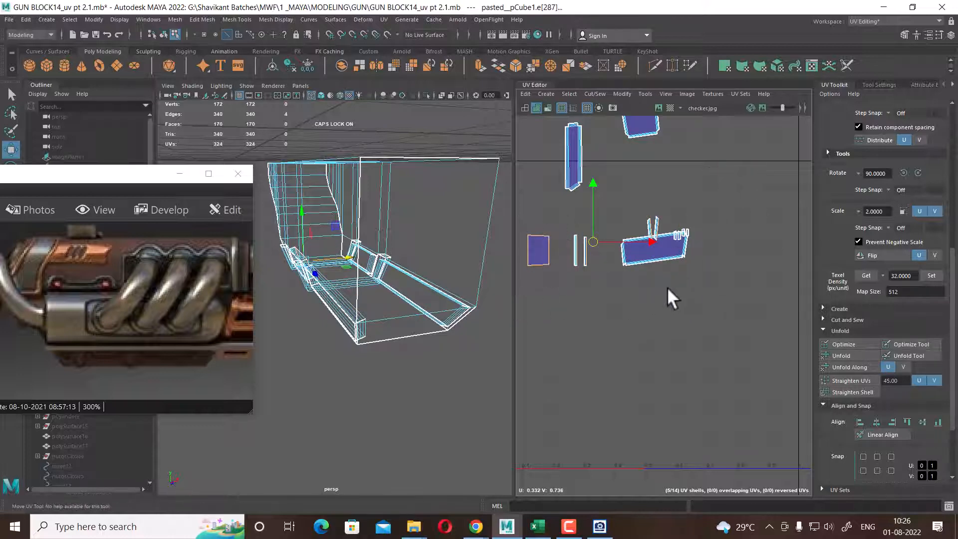
right_click_drag(672, 247, 672, 174, "shift")
left_click(683, 192)
scroll(673, 255, "up", 3)
middle_click_drag(686, 265, 722, 335, "alt")
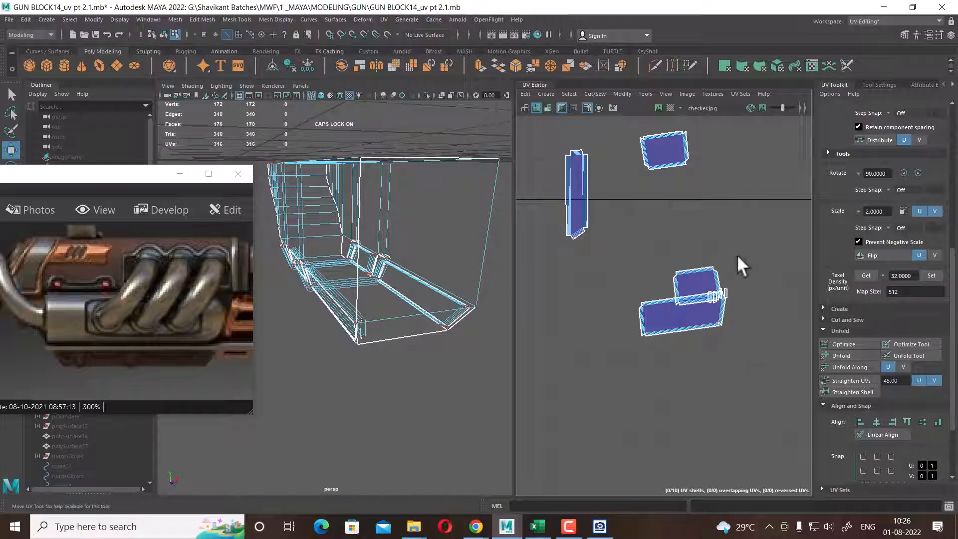
Move the two newly sewn panel shells apart and clear of the four tiny shells they overlap
left_click(695, 282)
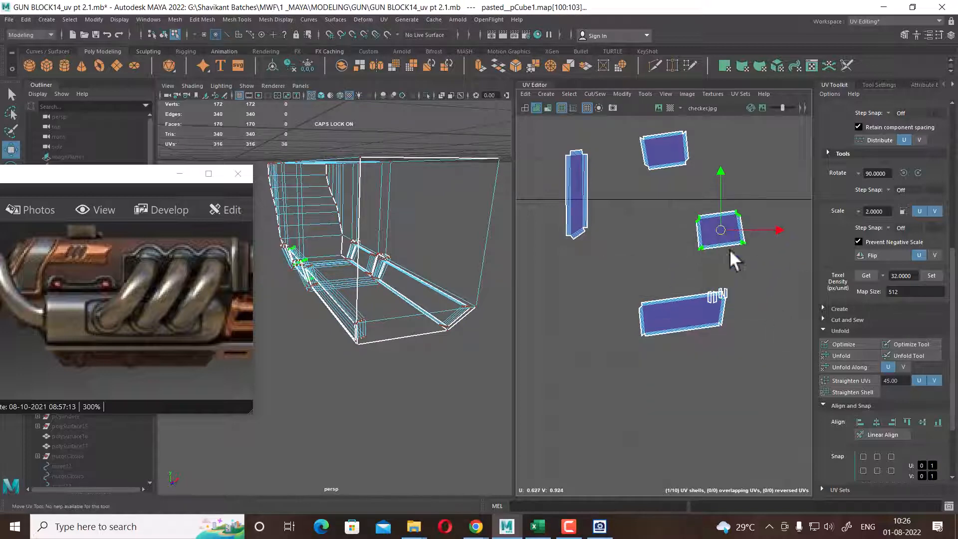
scroll(736, 294, "down", 2)
left_click_drag(669, 319, 639, 346)
right_click_drag(639, 346, 712, 397, "ctrl")
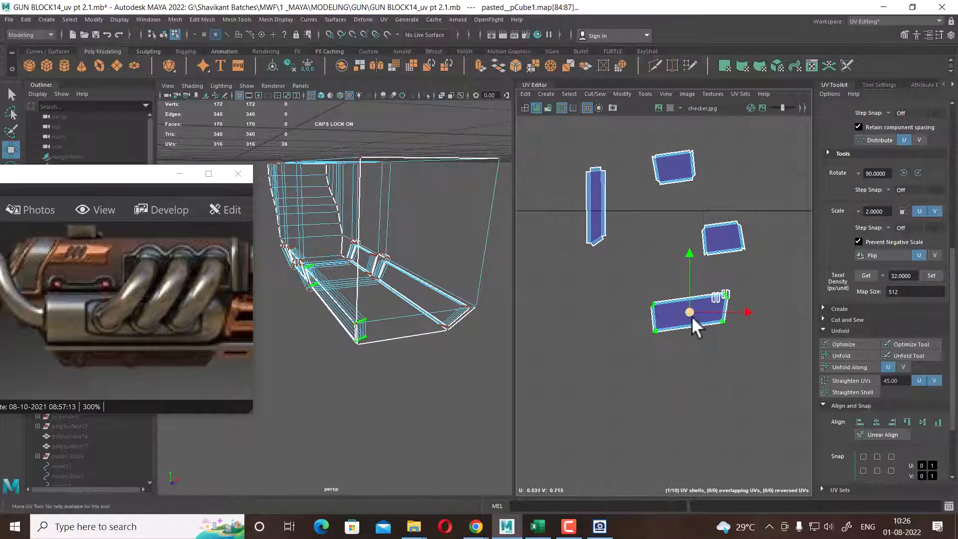
scroll(705, 331, "up", 2)
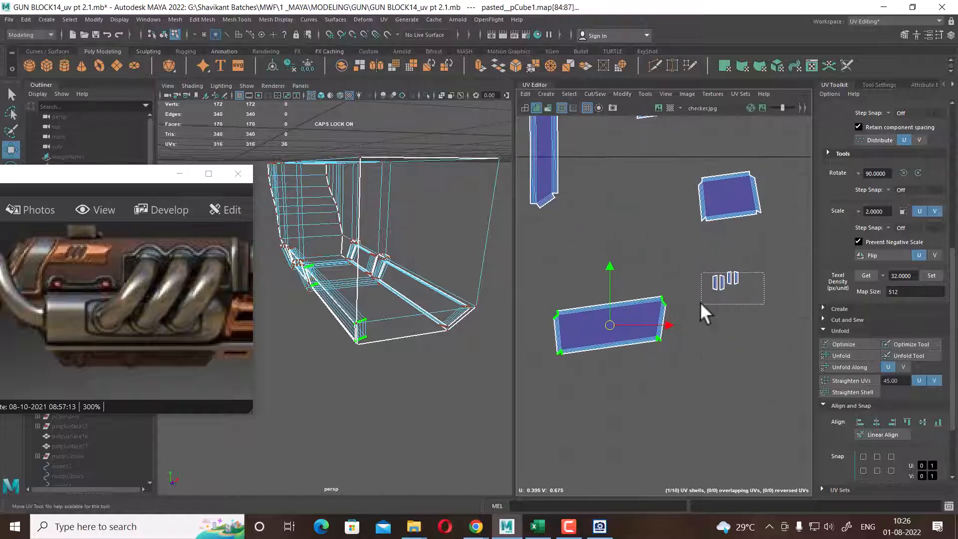
Select the faces of the four tiny shells and locate them on the shaded model
left_click_drag(700, 303, 697, 304)
right_click_drag(755, 249, 761, 268)
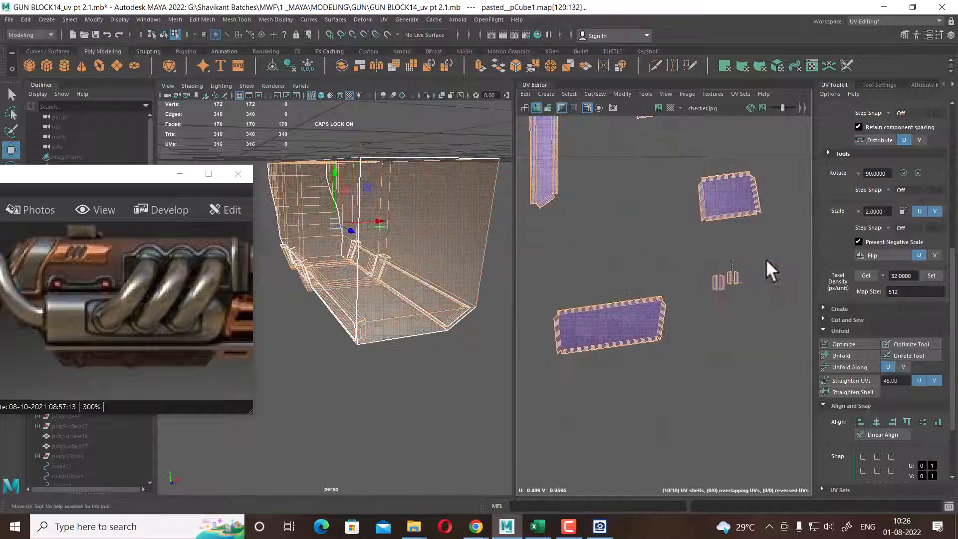
left_click_drag(766, 259, 699, 303)
mouse_move(457, 322)
left_mouse_down("alt")
mouse_move(355, 313)
mouse_move(401, 357)
mouse_move(444, 357)
mouse_move(409, 373)
left_mouse_up("alt")
scroll(437, 312, "up", 3)
key("5")
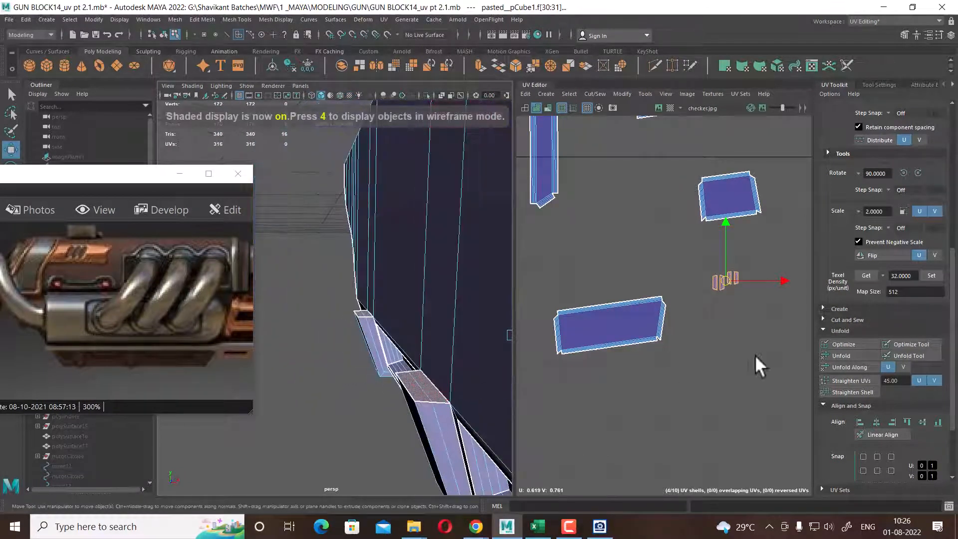
Move and sew two of the tiny cap shells onto the lower ends of the underside shell's two upright strips
right_click_drag(754, 354, 694, 280, "alt")
right_click_drag(758, 353, 701, 307, "alt")
middle_click_drag(728, 435, 674, 245, "alt")
middle_click_drag(701, 444, 702, 337, "alt")
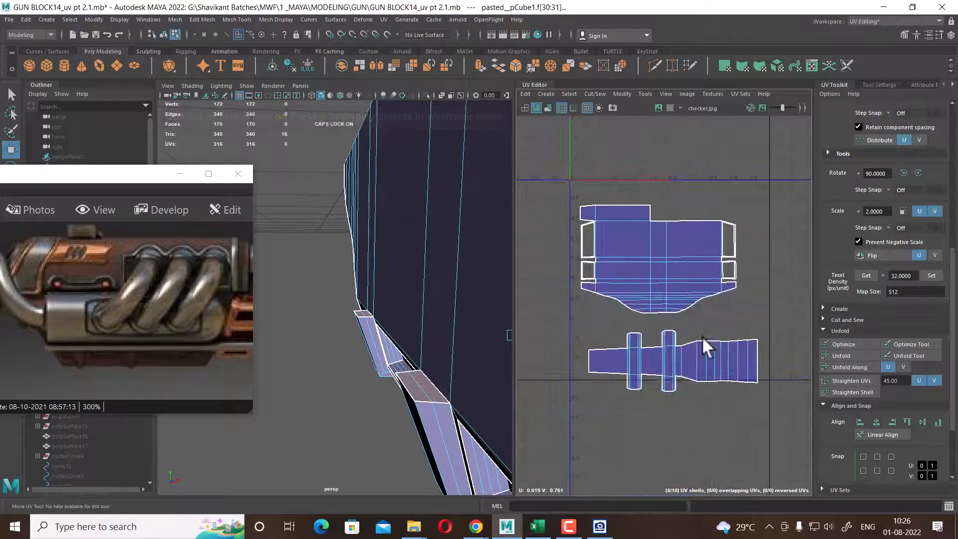
right_click_drag(665, 301, 695, 395, "alt")
middle_click_drag(695, 396, 712, 252, "alt")
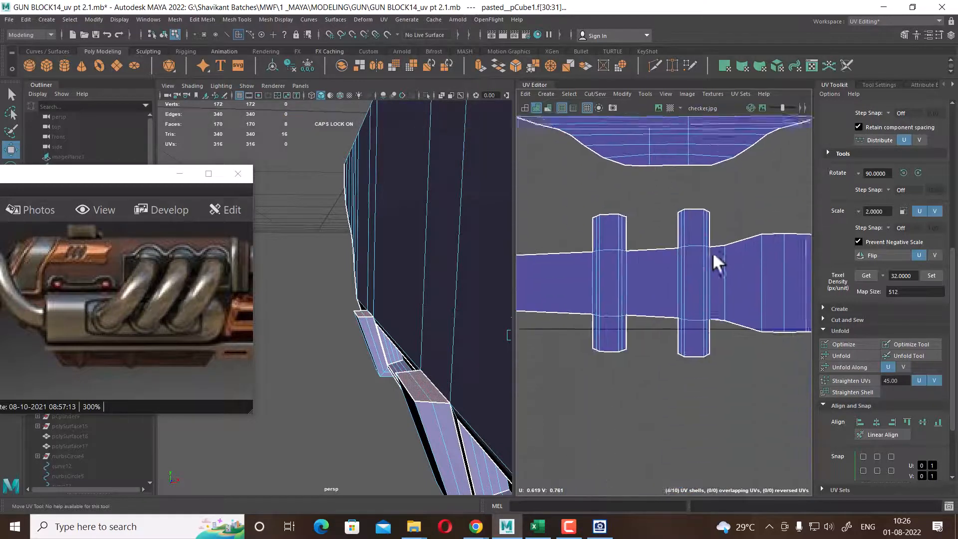
right_click_drag(713, 251, 745, 415, "alt")
middle_click_drag(745, 415, 761, 294, "alt")
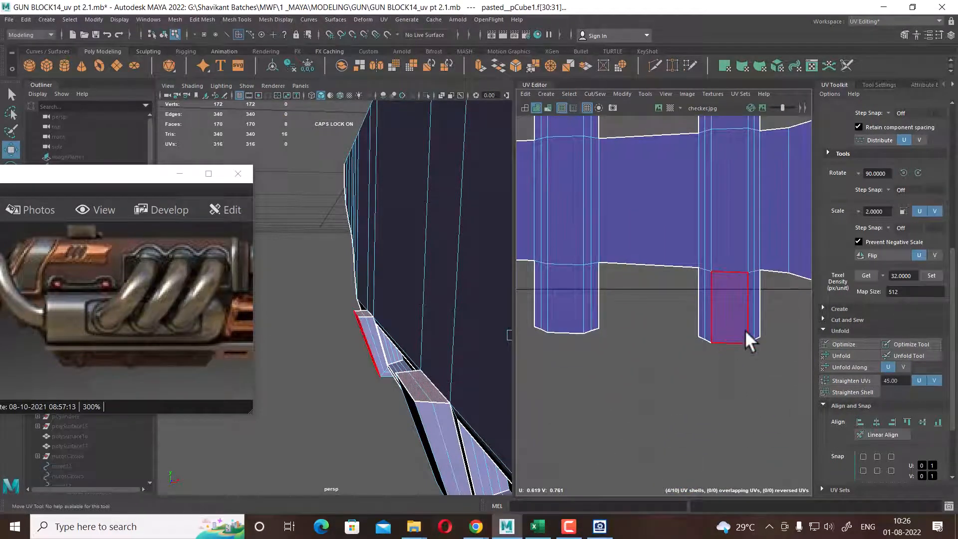
left_click(551, 394)
left_click(402, 387)
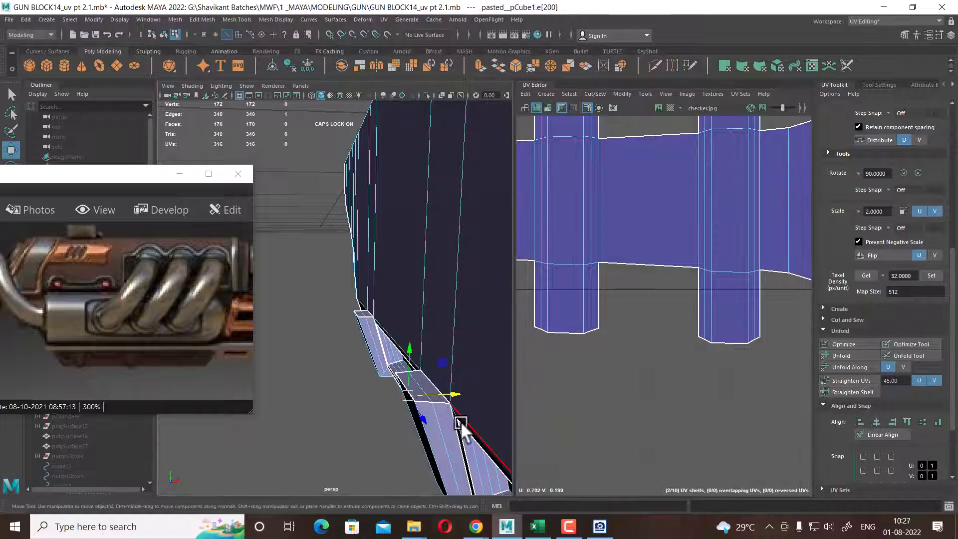
left_click_drag(460, 419, 494, 432, "alt")
left_click(441, 386)
left_click(435, 364)
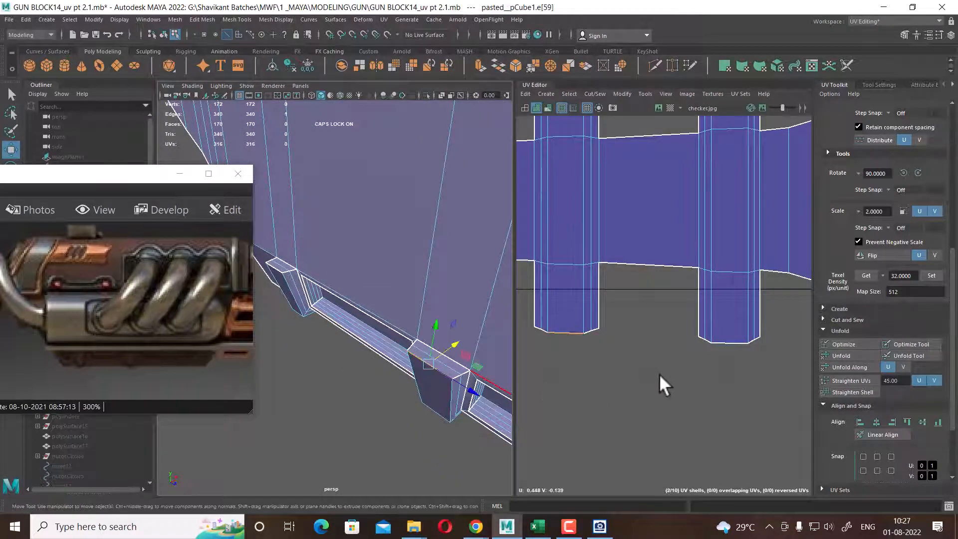
right_click_drag(660, 373, 705, 343, "shift")
left_click(728, 343)
right_click_drag(730, 373, 728, 309, "shift")
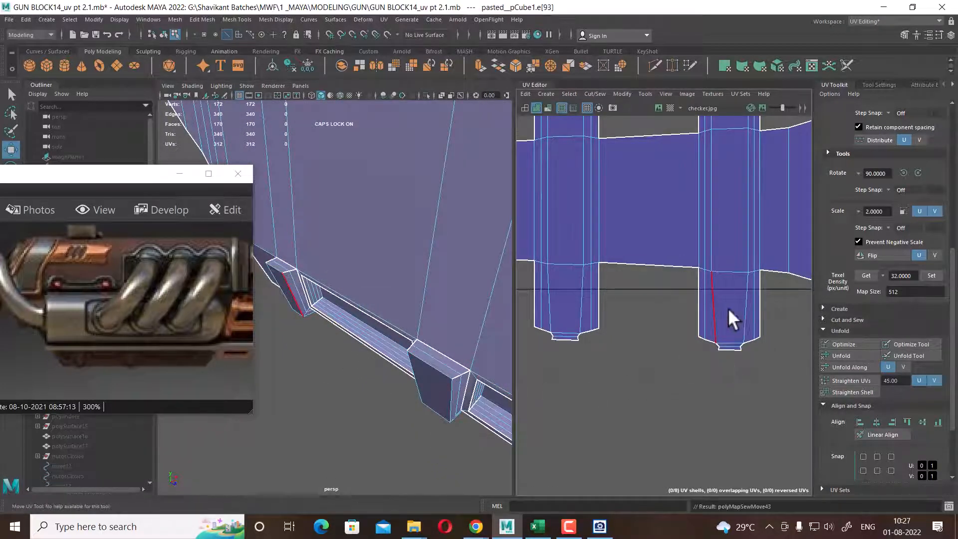
Move and sew the remaining two cap shells onto the upper ends of the underside shell's two upright strips
middle_click_drag(727, 295, 710, 385, "alt")
left_click(697, 222)
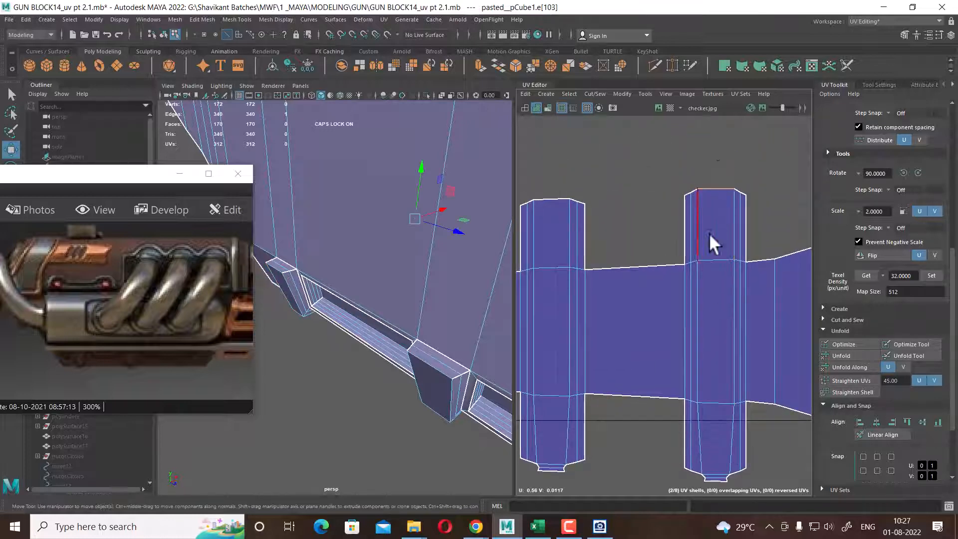
right_click_drag(708, 241, 625, 190, "shift")
right_click_drag(550, 200, 639, 155, "shift")
scroll(618, 234, "down", 5)
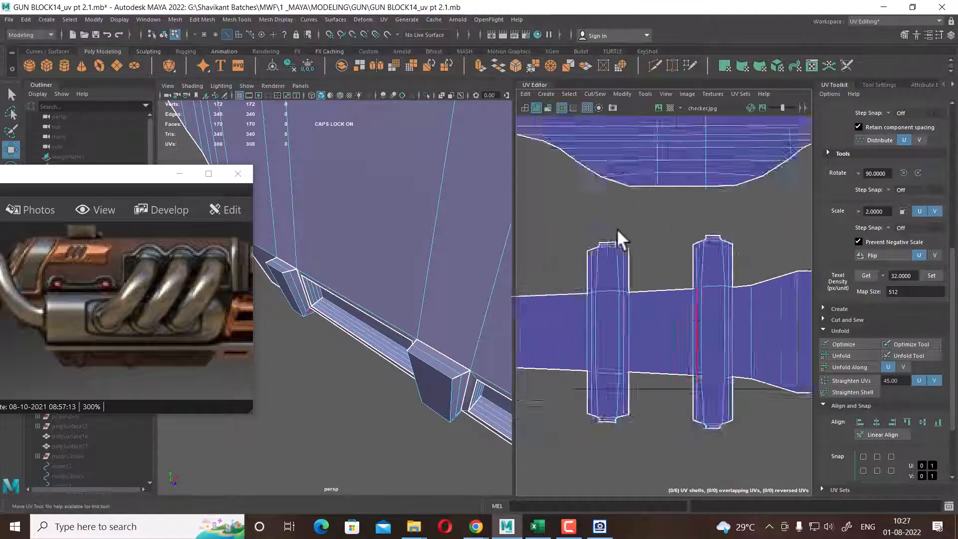
Select the underside shell with its two capped strips and unfold it
scroll(684, 342, "up", 3)
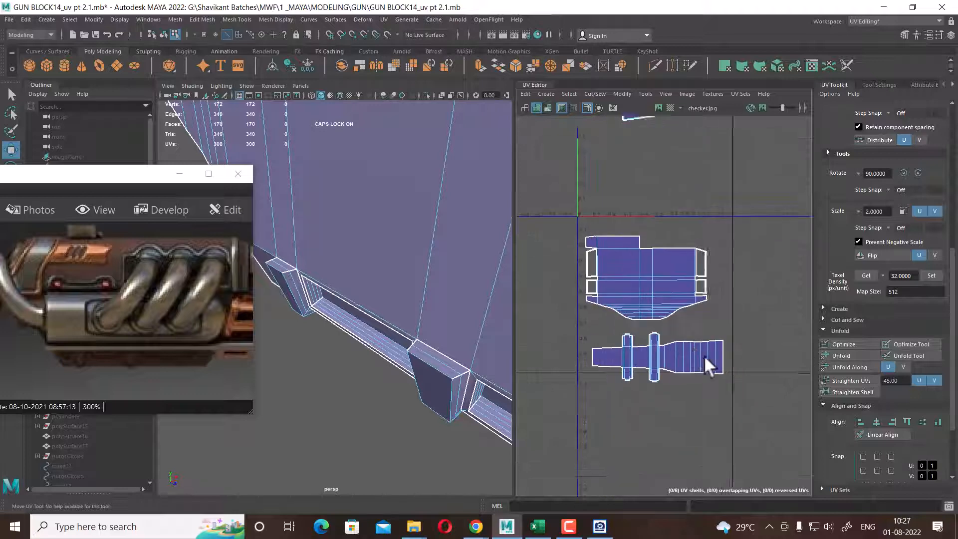
left_click_drag(770, 285, 573, 357)
scroll(691, 307, "up", 3)
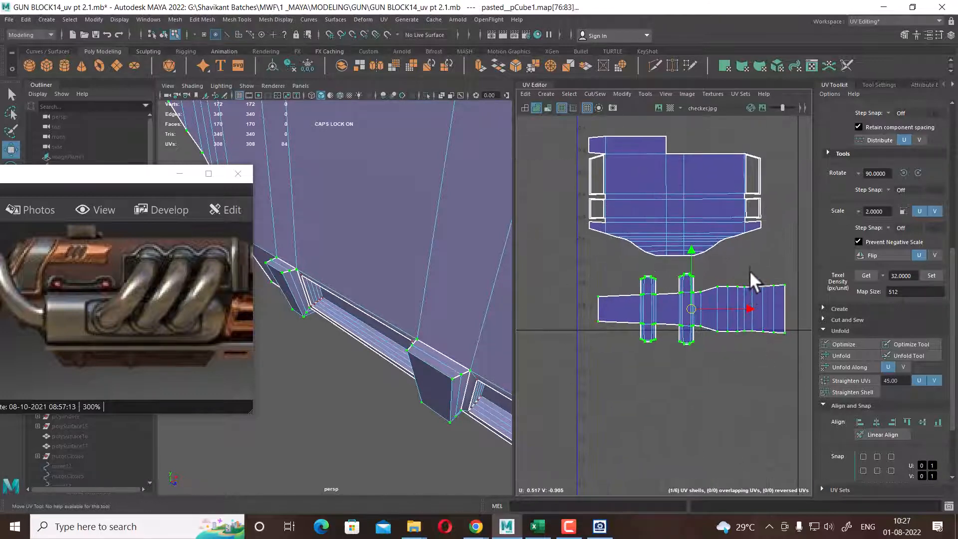
right_click_drag(750, 268, 644, 243, "shift")
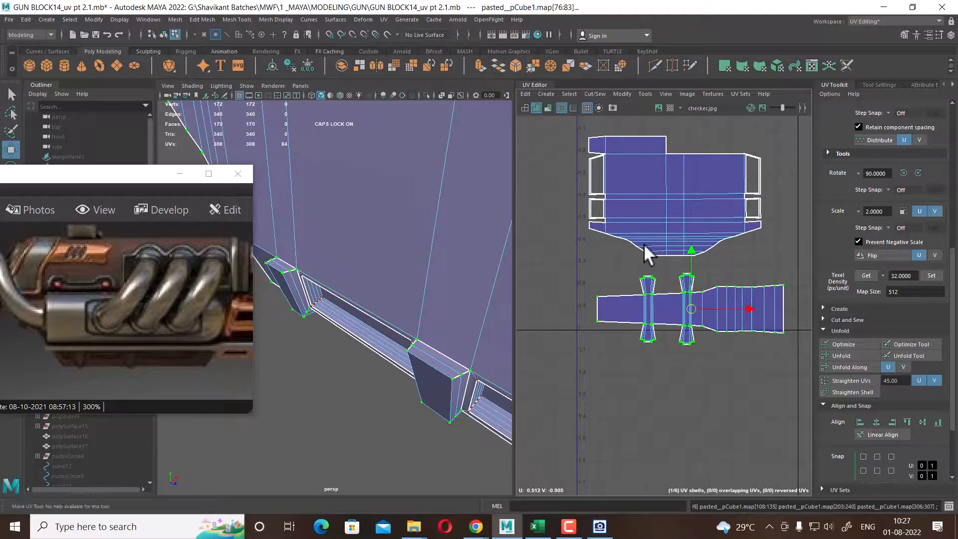
right_click_drag(779, 253, 777, 387, "shift")
Unfold the UVs at the upper cap ends of the two strips and those at the lower cap ends
left_click_drag(599, 266, 752, 289)
right_click_drag(780, 240, 616, 241, "shift")
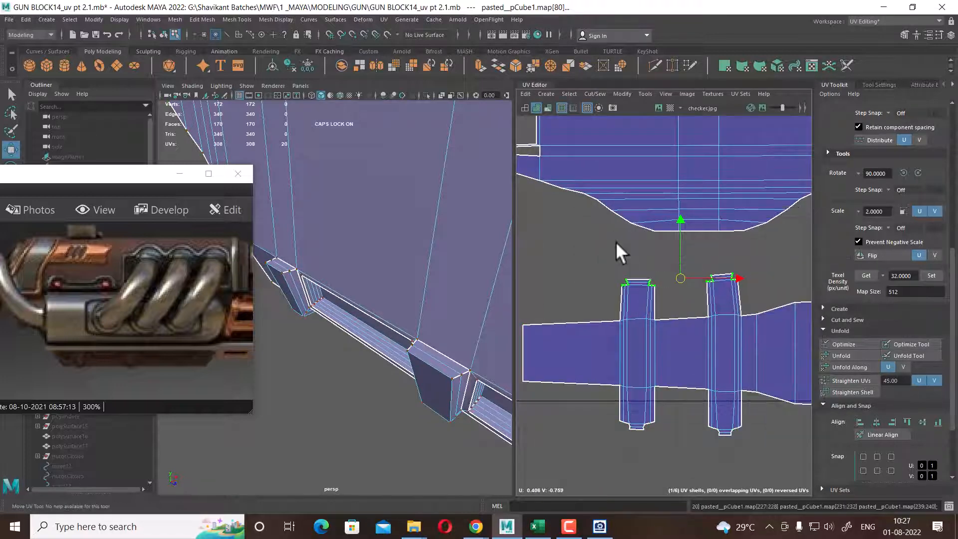
middle_click_drag(745, 466, 725, 333, "alt")
left_click_drag(737, 277, 564, 340)
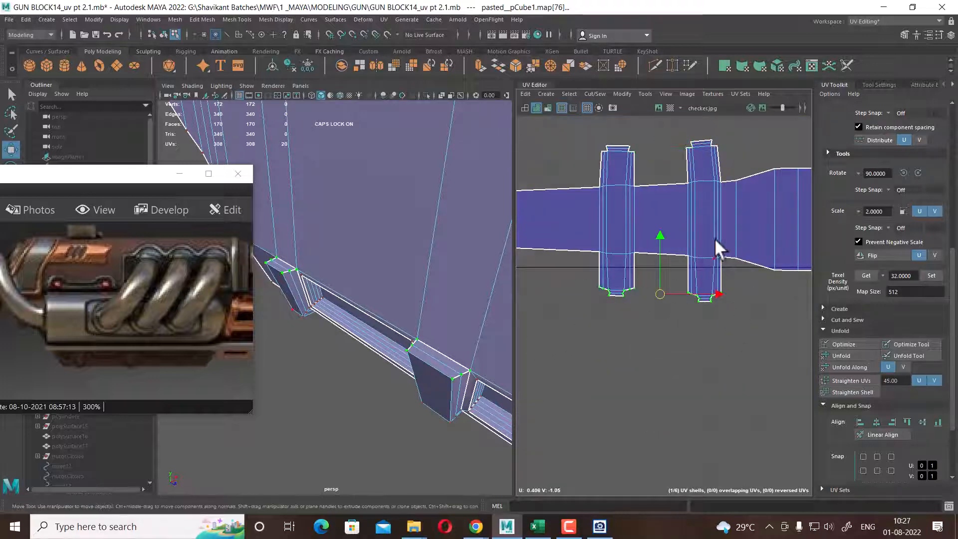
right_click_drag(716, 238, 586, 254, "shift")
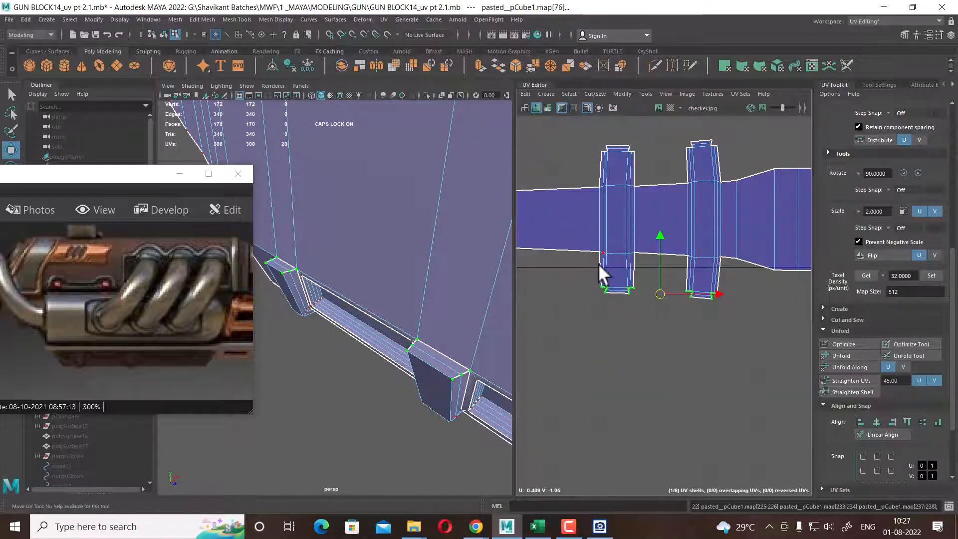
Return to whole-object selection and display the gun part with its checker texture
right_click_drag(377, 241, 424, 230)
left_click(374, 411)
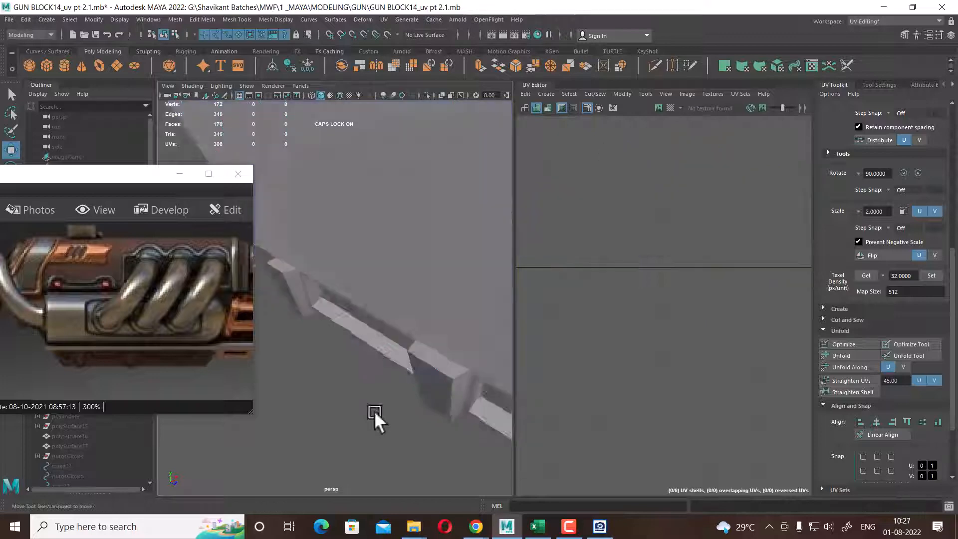
left_click_drag(375, 411, 383, 398, "alt")
left_click(417, 310)
key("4")
key("5")
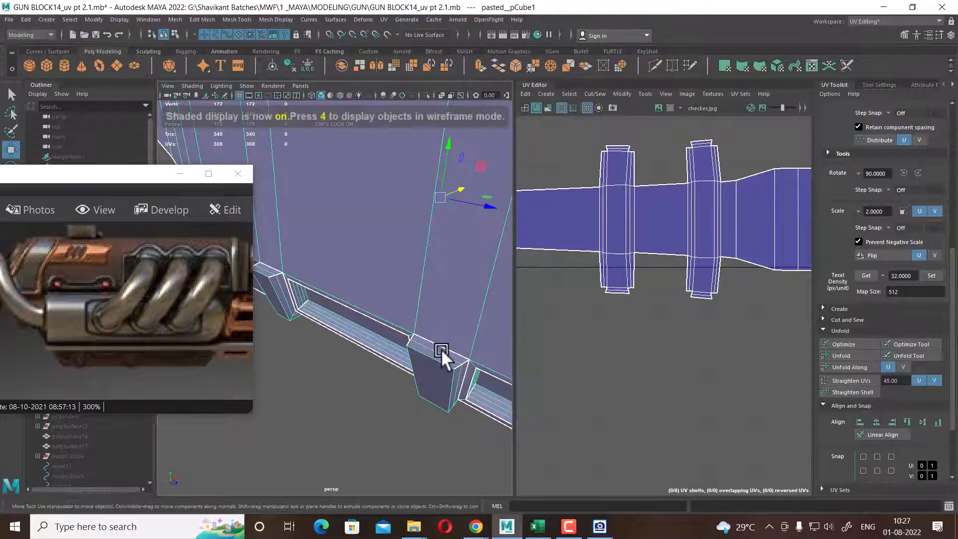
key("6")
right_click_drag(441, 349, 398, 336, "alt")
left_click_drag(398, 336, 402, 341, "alt")
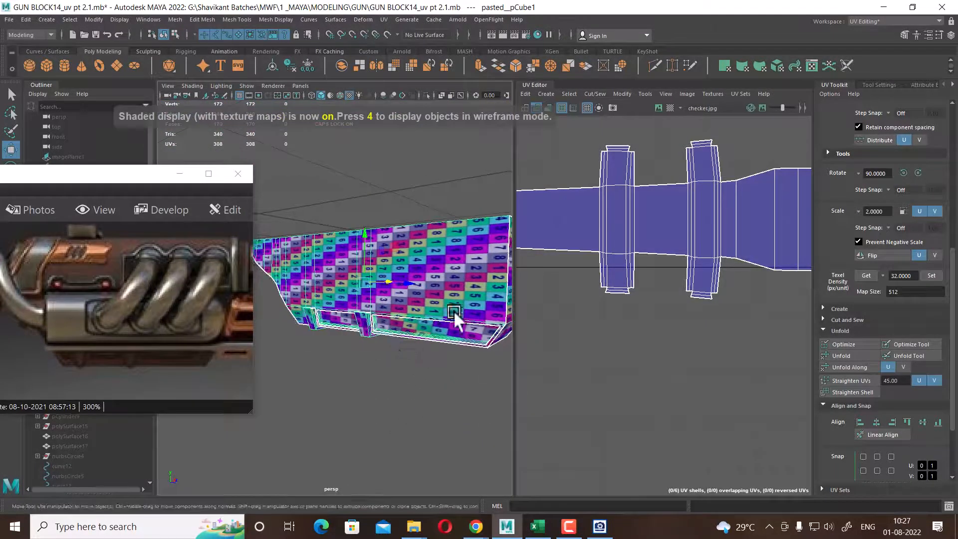
Examine the main and underside shells' UV layout against the checker pattern around the recesses and brackets on the model
right_click_drag(709, 279, 599, 220, "alt")
middle_click_drag(668, 295, 639, 433, "alt")
scroll(648, 315, "down", 3)
scroll(649, 320, "up", 2)
middle_click_drag(651, 335, 663, 403, "alt")
scroll(682, 277, "up", 2)
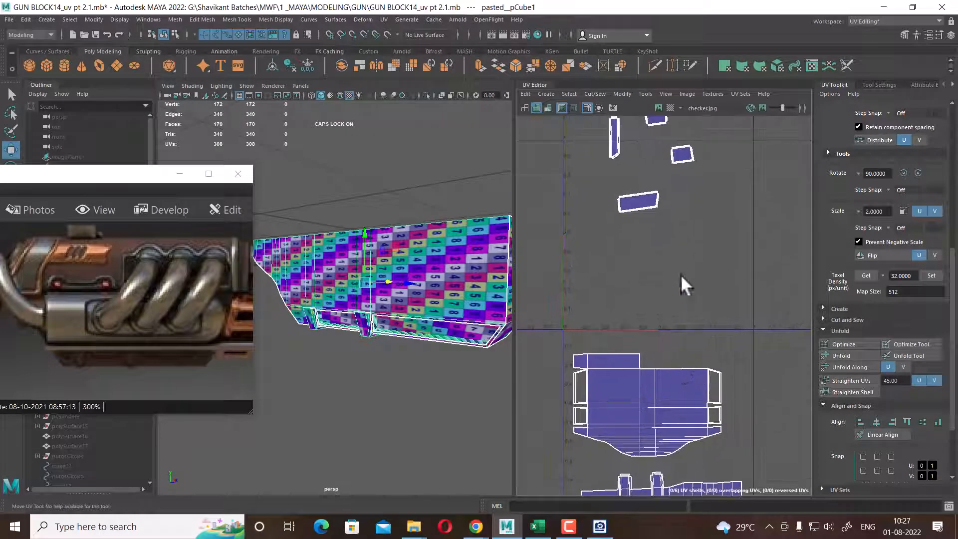
middle_click_drag(683, 280, 694, 349, "alt")
left_click_drag(470, 369, 419, 322, "alt")
middle_click_drag(618, 325, 624, 187, "alt")
scroll(702, 363, "up", 3)
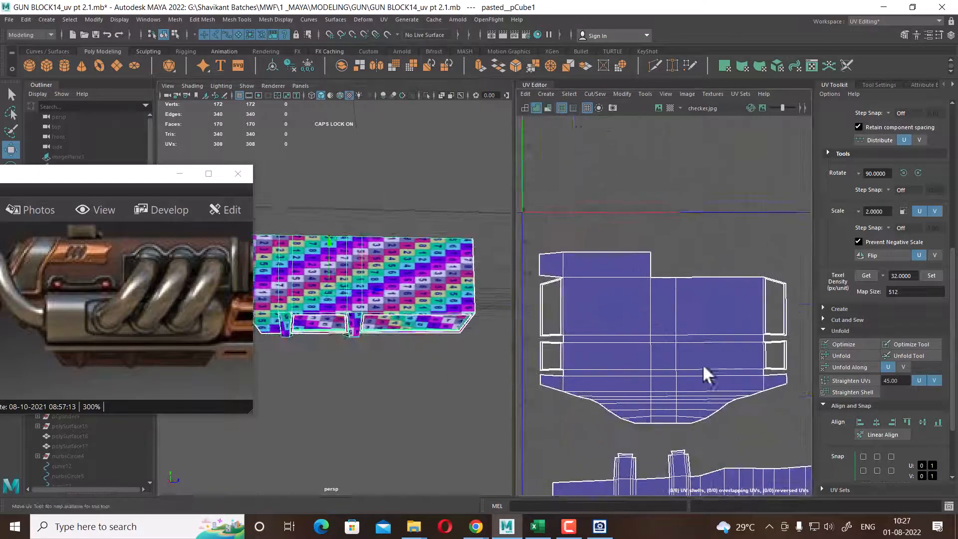
mouse_move(701, 324)
middle_mouse_down("alt")
mouse_move(621, 354)
mouse_move(664, 412)
middle_mouse_up("alt")
scroll(629, 323, "up", 1)
middle_click_drag(626, 355, 665, 334, "alt")
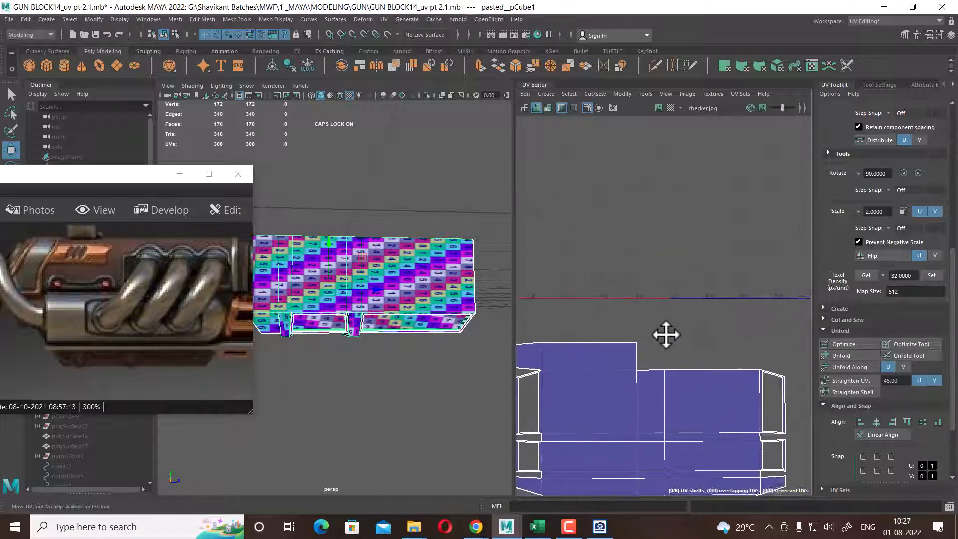
middle_click_drag(727, 374, 684, 275, "alt")
scroll(686, 277, "up", 2)
middle_click_drag(710, 323, 682, 265, "alt")
scroll(689, 284, "up", 3)
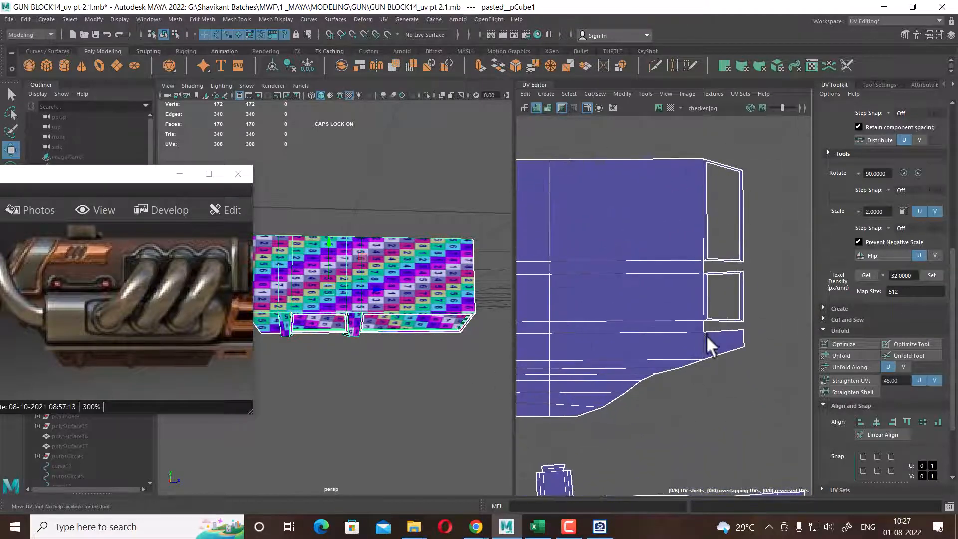
scroll(704, 333, "down", 2)
middle_click_drag(700, 318, 713, 252, "alt")
scroll(705, 239, "up", 2)
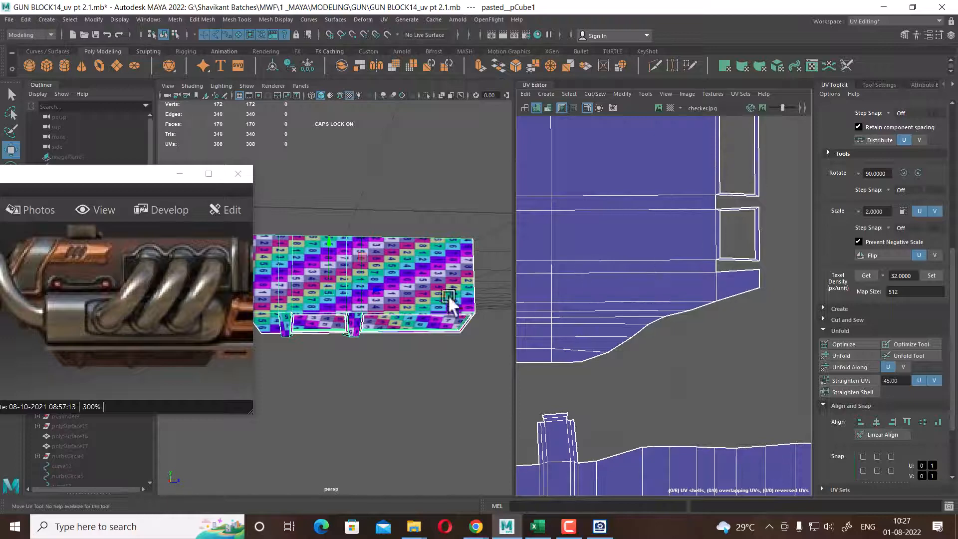
left_click_drag(345, 315, 456, 327, "alt")
scroll(435, 348, "up", 2)
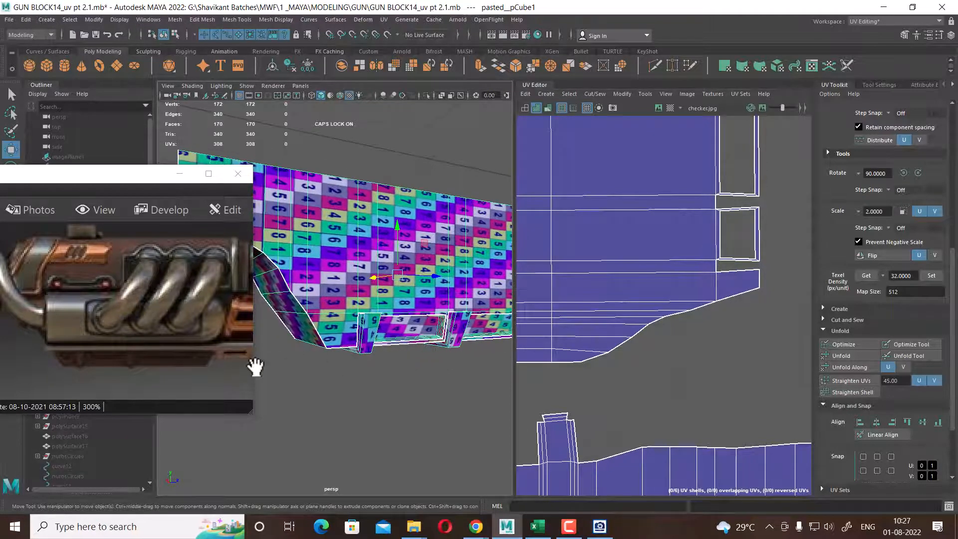
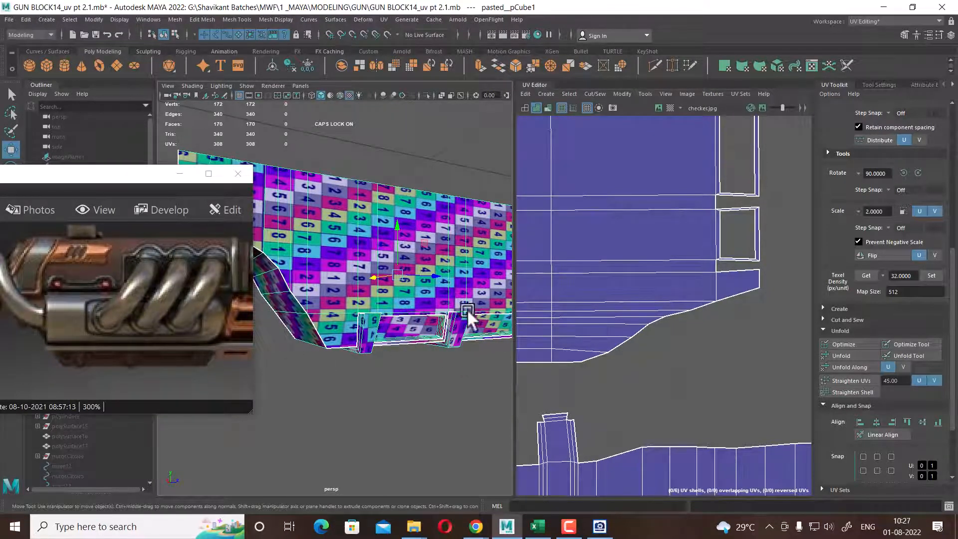
middle_click_drag(627, 368, 691, 283, "alt")
middle_click_drag(653, 341, 532, 433, "alt")
scroll(581, 351, "up", 3)
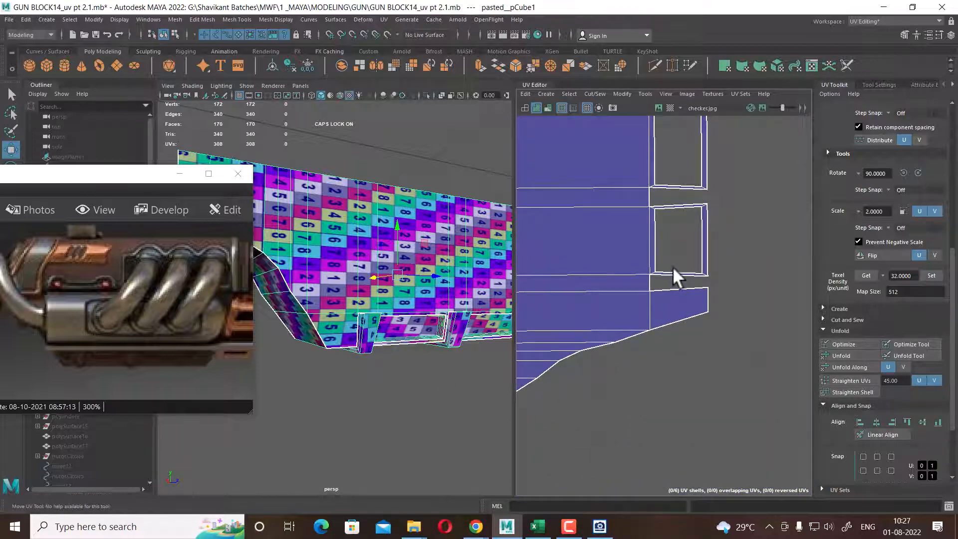
left_click_drag(424, 294, 315, 353, "alt")
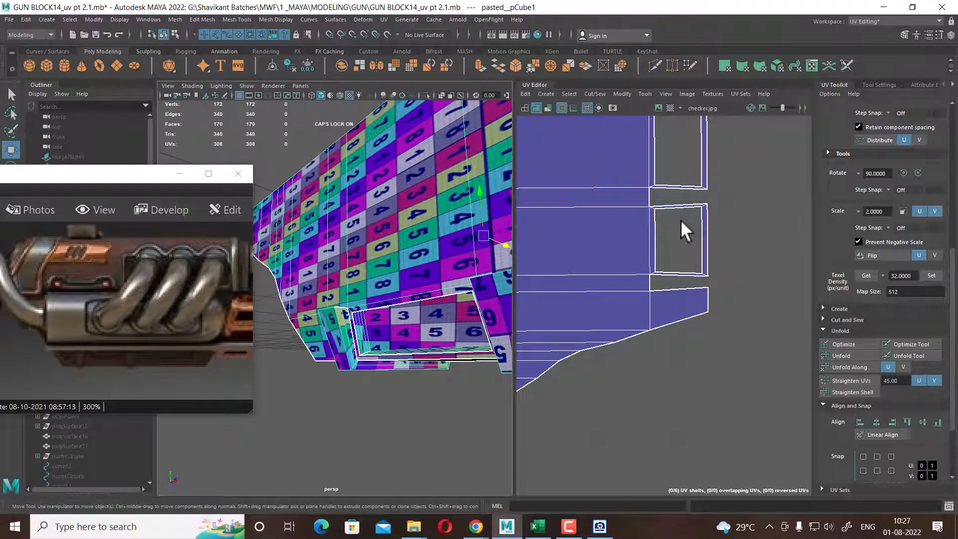
Select border edges on a recess frame and an underside strip to locate their matching seams on the model
right_click_drag(678, 192, 683, 154)
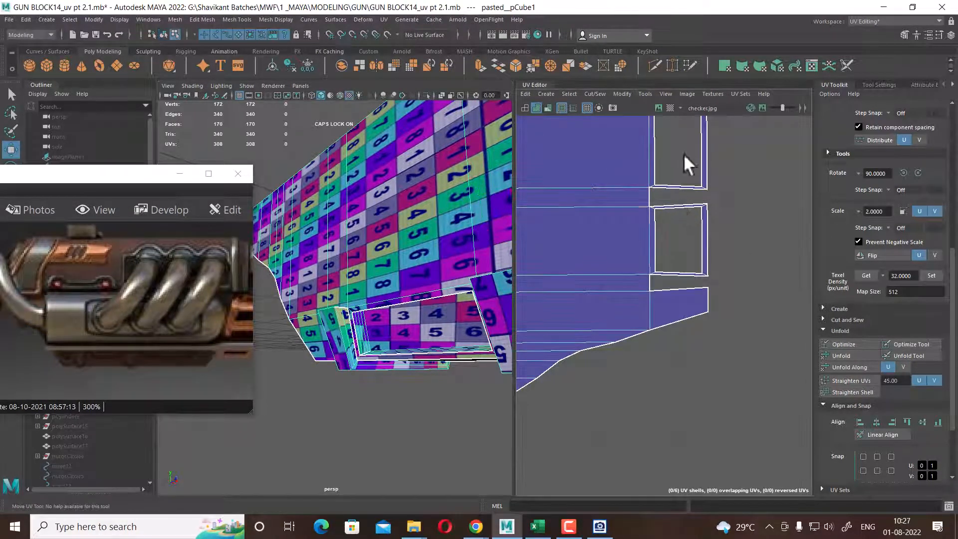
left_click(687, 187)
scroll(705, 299, "down", 3)
middle_click_drag(665, 323, 765, 262, "alt")
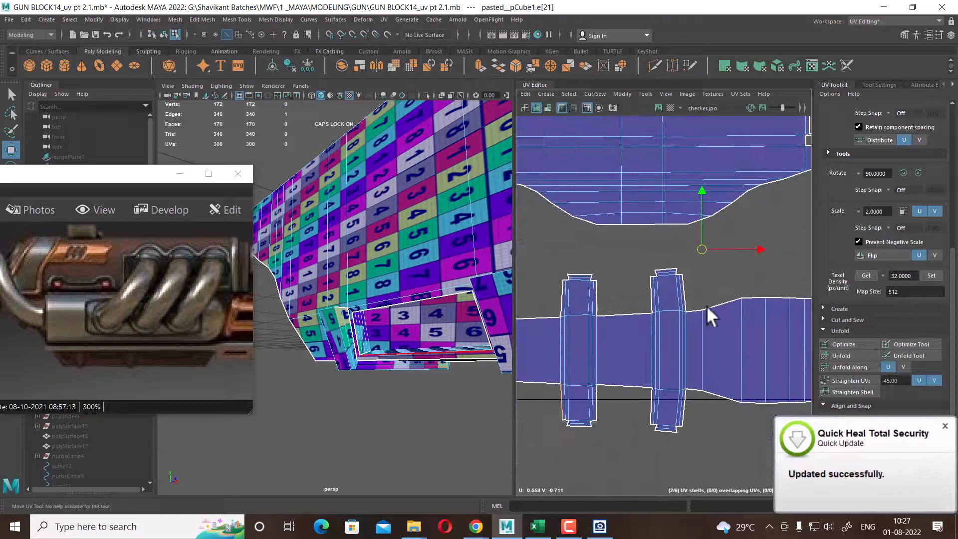
middle_click_drag(596, 412, 579, 429, "alt")
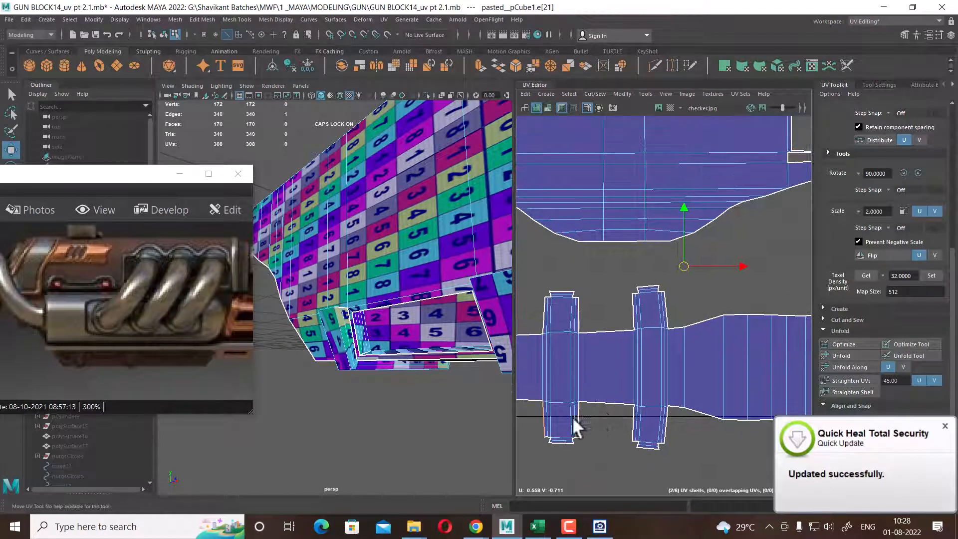
left_click_drag(573, 417, 534, 413)
middle_click_drag(730, 244, 667, 344, "alt")
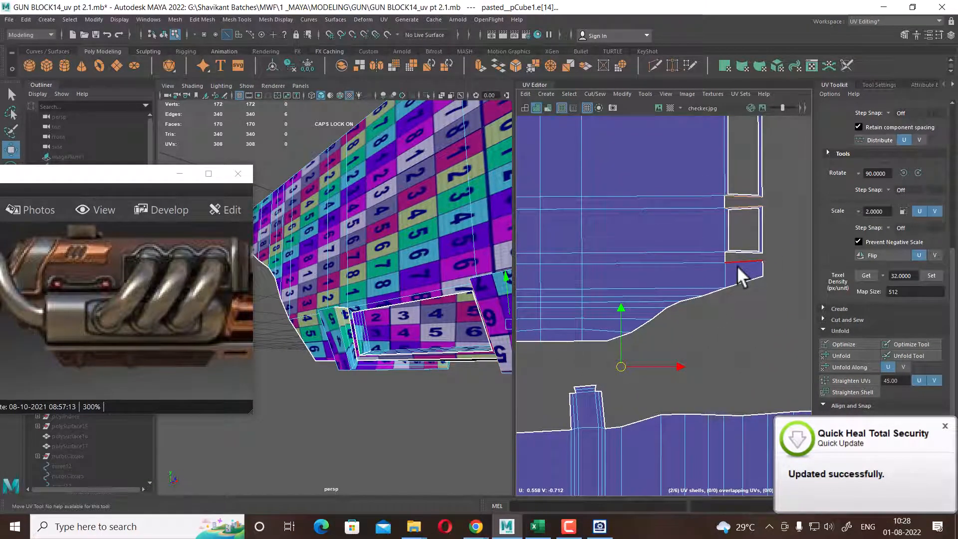
left_click(945, 426)
mouse_move(479, 355)
left_mouse_down("alt")
mouse_move(387, 327)
mouse_move(424, 343)
left_mouse_up("alt")
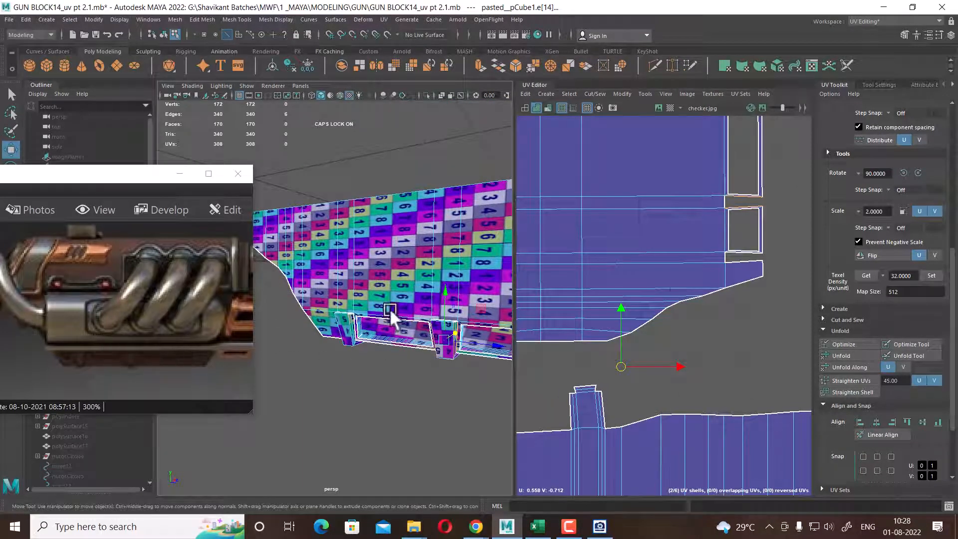
scroll(702, 263, "down", 6)
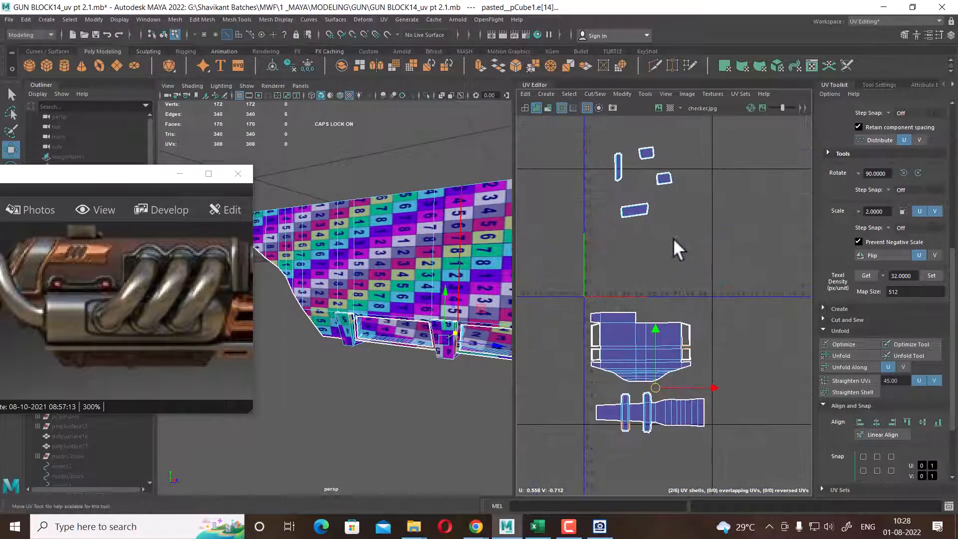
Unfold the four separate small panel shells and check their checker pattern in the recesses
right_click_drag(691, 167, 712, 163)
left_click_drag(710, 120, 576, 232)
scroll(688, 200, "up", 4)
middle_click_drag(706, 200, 700, 280, "alt")
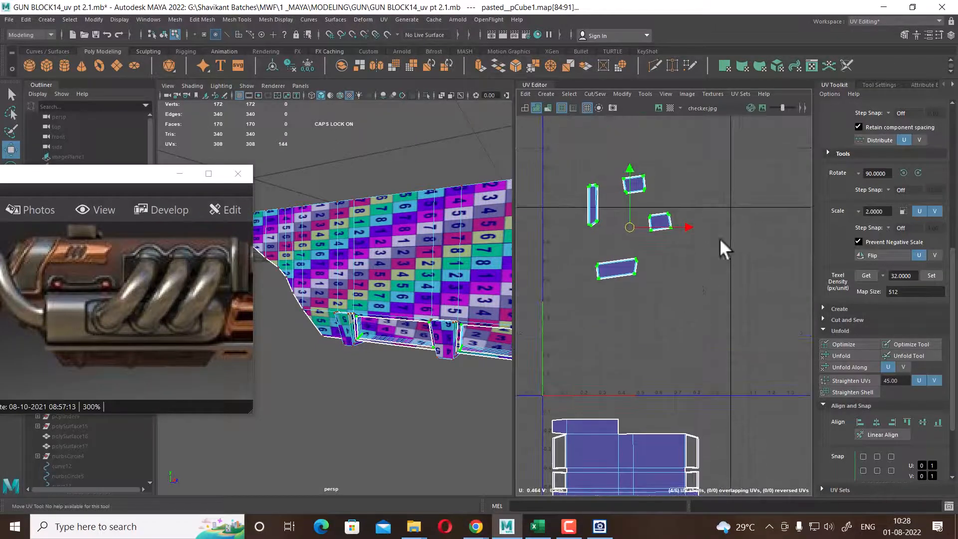
right_click_drag(737, 190, 535, 205, "shift")
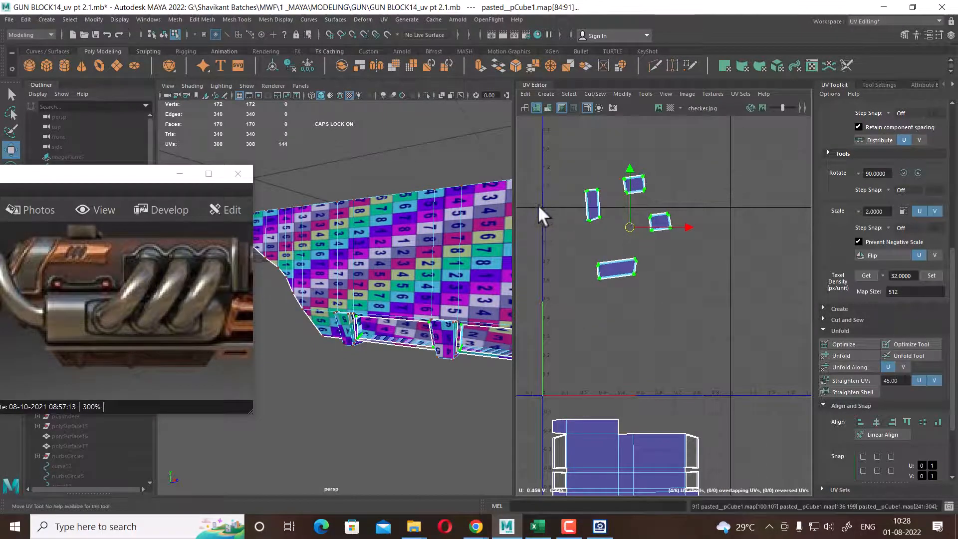
scroll(625, 265, "up", 3)
scroll(648, 280, "down", 3)
scroll(352, 324, "up", 3)
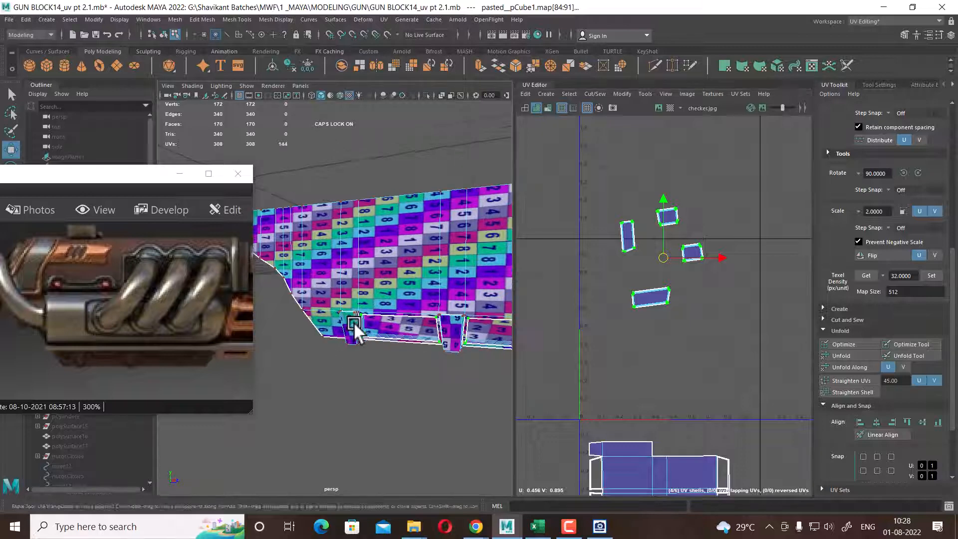
left_click_drag(351, 323, 376, 288, "alt")
right_click_drag(376, 289, 458, 328, "alt")
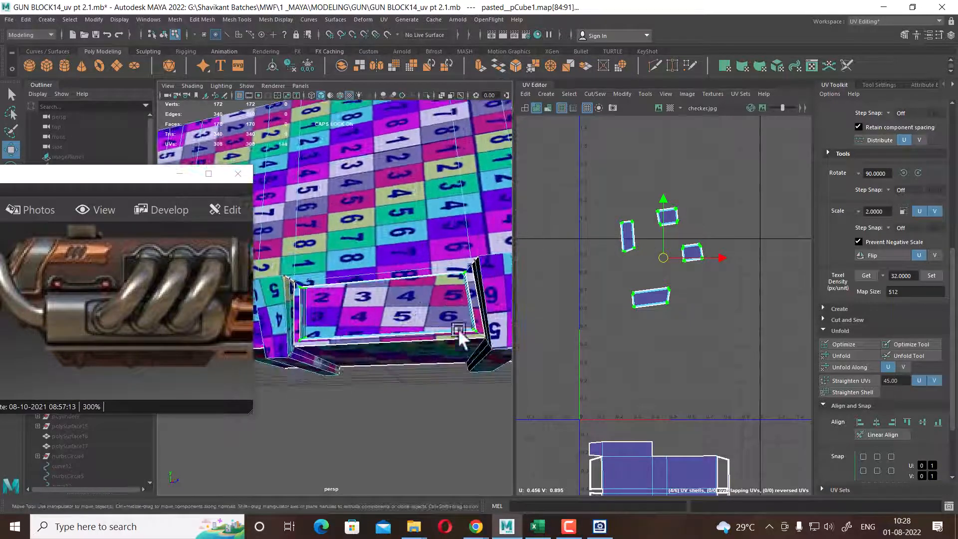
Try to straighten the UVs of the wide, lowest panel shell with a 45-degree tolerance
scroll(736, 296, "up", 2)
middle_click_drag(735, 296, 739, 309, "alt")
left_click(669, 295)
left_click_drag(669, 294, 636, 336)
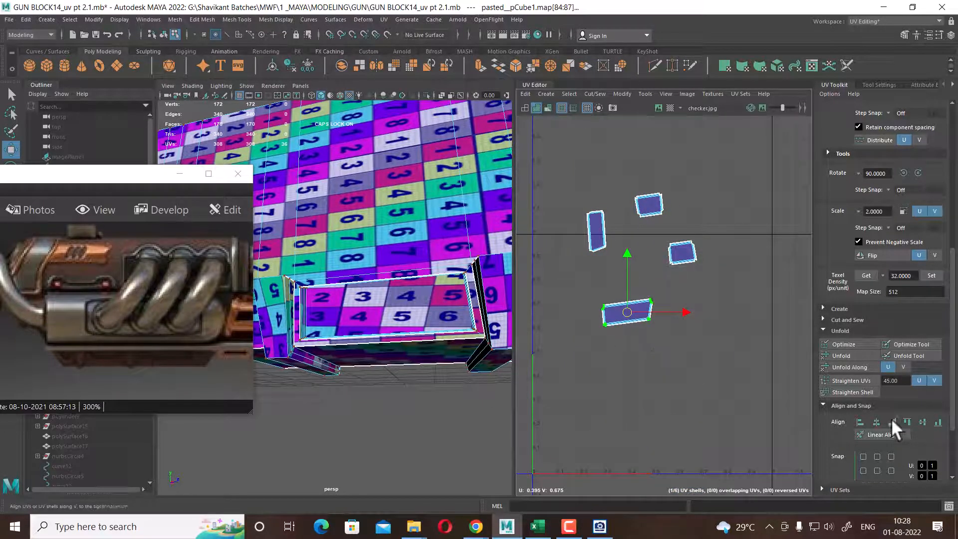
left_click(864, 378)
scroll(643, 337, "up", 2)
middle_click_drag(640, 337, 655, 355, "alt")
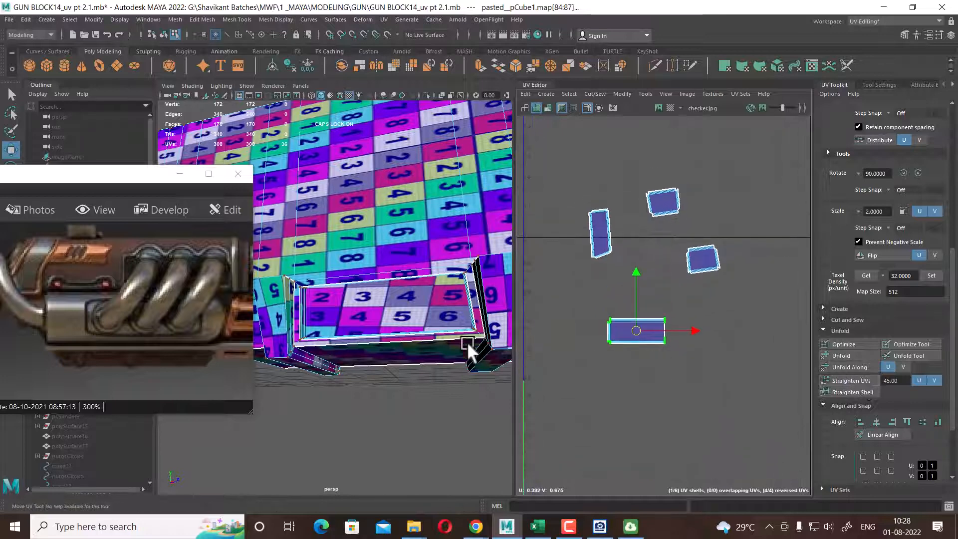
left_click_drag(467, 342, 494, 339, "alt")
scroll(654, 341, "up", 3)
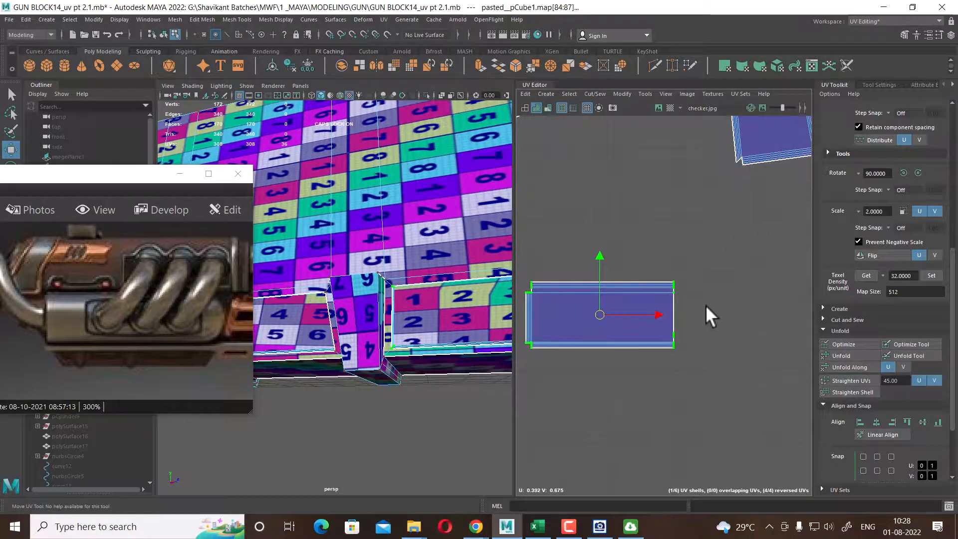
key("ctrl+z")
scroll(713, 307, "down", 3)
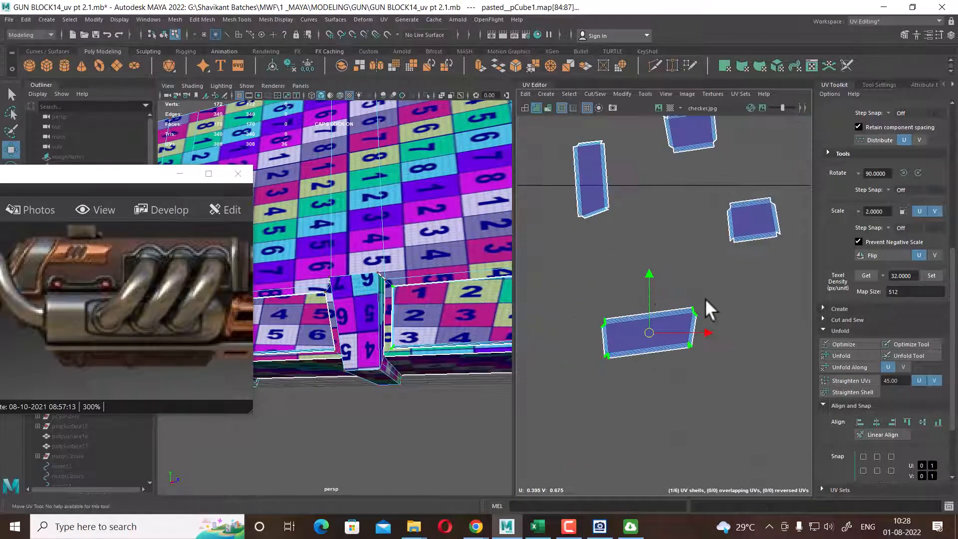
Try to straighten the UVs of the small, nearly square panel shell just above the wide one
left_click_drag(805, 184, 744, 233)
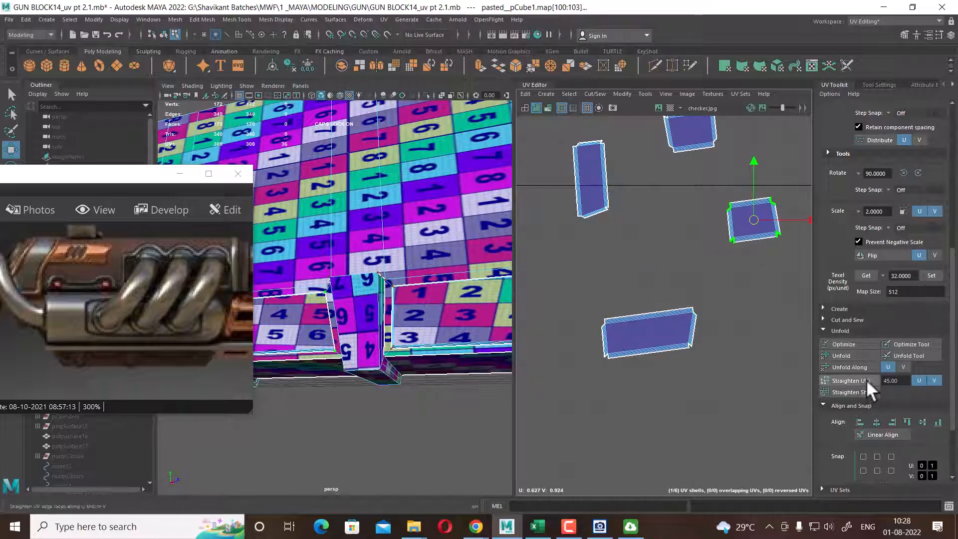
left_click(866, 380)
middle_click_drag(707, 324, 713, 398, "alt")
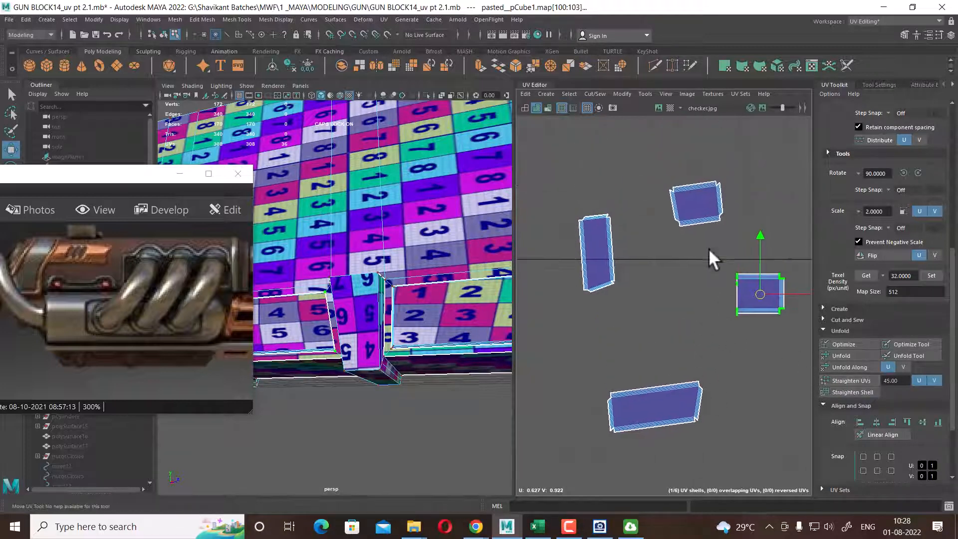
Straighten the UVs of the uppermost small panel shell with a 45-degree tolerance
left_click(719, 199)
left_click(863, 381)
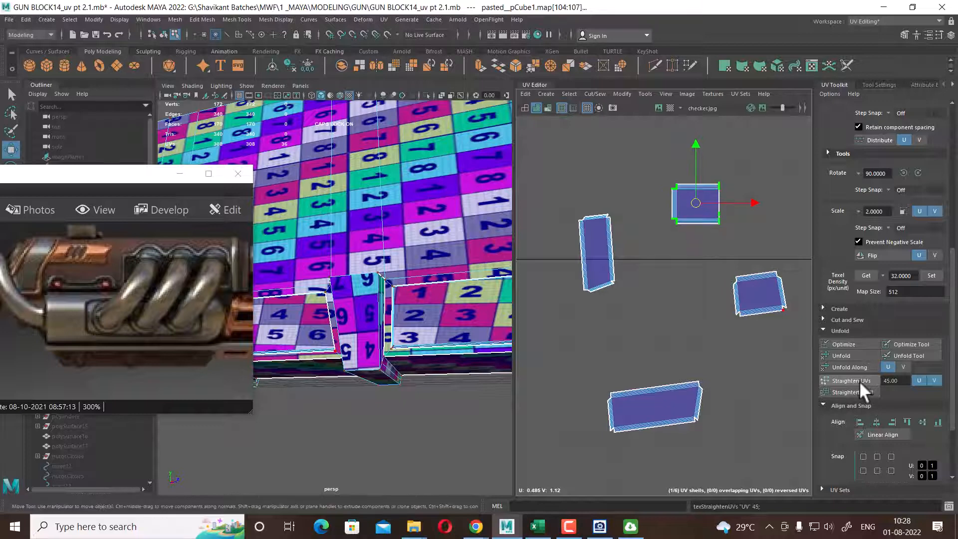
Undo the last straightening of the uppermost small panel shell
scroll(694, 385, "up", 2)
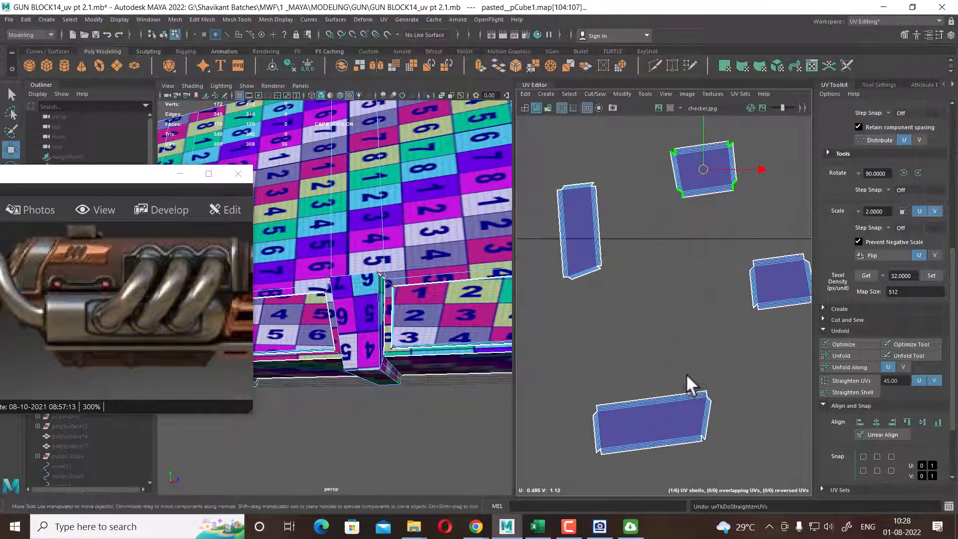
scroll(684, 372, "down", 3)
right_click_drag(609, 292, 659, 377, "alt")
middle_click_drag(659, 377, 600, 243, "alt")
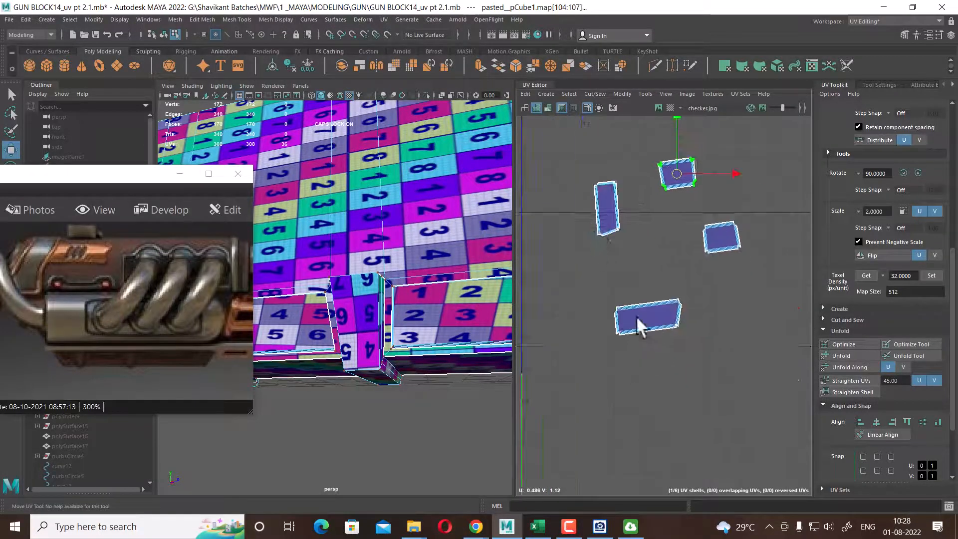
Select all six UV shells of the part and lay them out together inside the 0-1 UV tile
right_click_drag(662, 346, 589, 196, "alt")
left_click_drag(734, 369, 737, 375)
right_click_drag(727, 397, 699, 363, "alt")
middle_click_drag(704, 387, 686, 299, "alt")
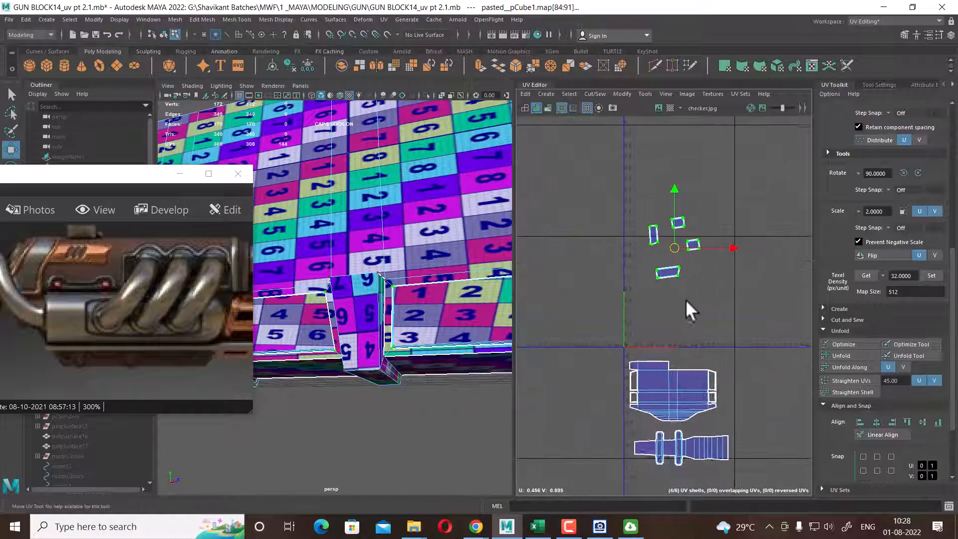
right_click_drag(704, 340, 643, 240, "alt")
left_click_drag(777, 217, 630, 456)
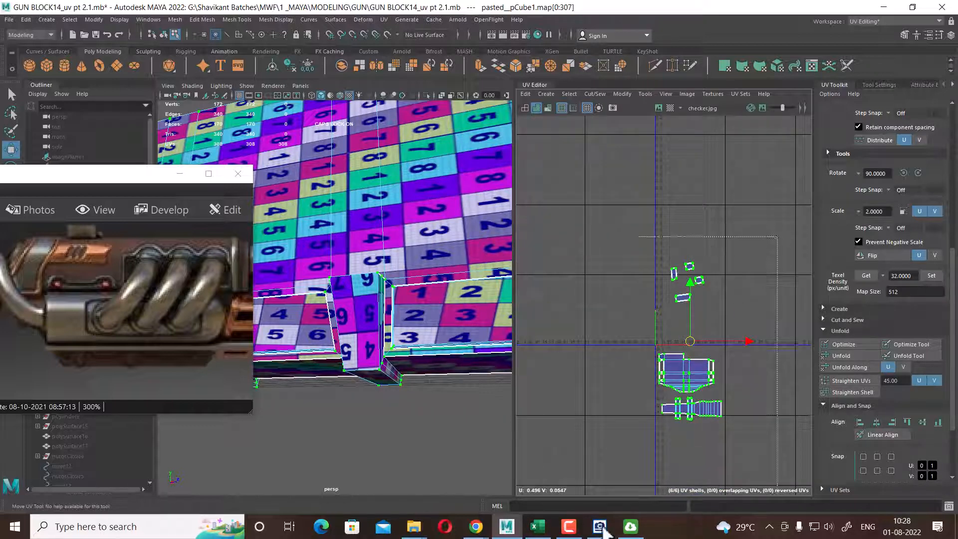
right_click_drag(777, 262, 763, 450, "shift")
middle_click_drag(649, 420, 681, 368, "alt")
right_click_drag(681, 368, 809, 479, "alt")
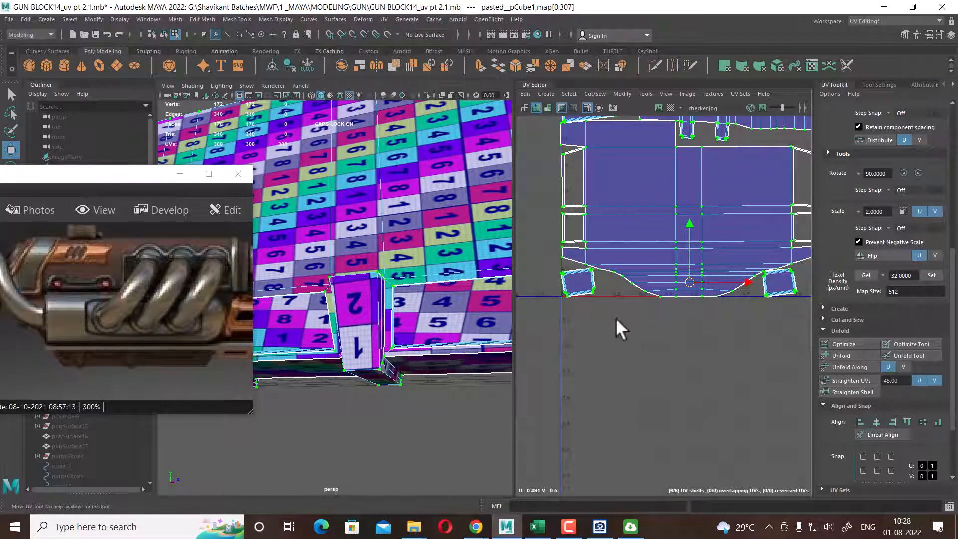
right_click_drag(700, 363, 619, 304, "alt")
middle_click_drag(734, 348, 720, 432, "alt")
right_click_drag(658, 376, 692, 401, "alt")
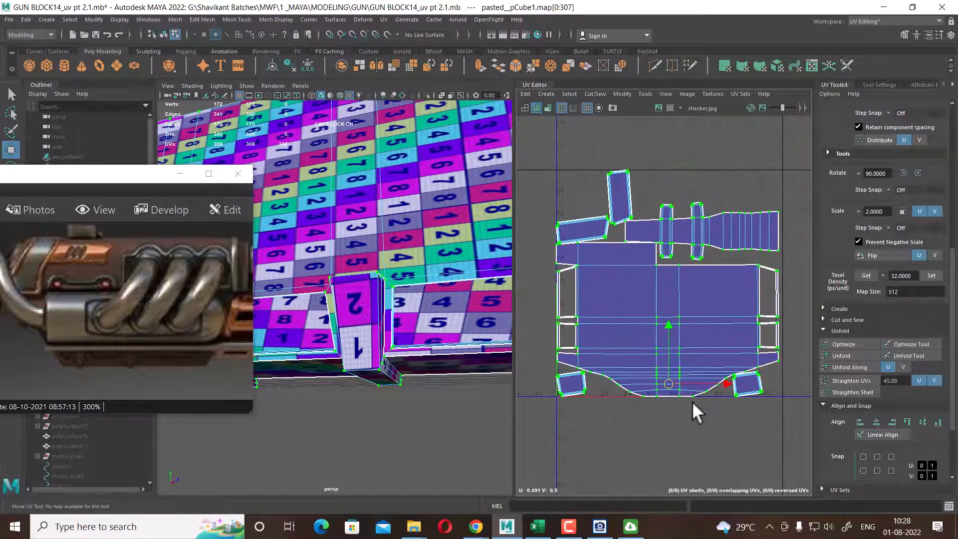
middle_click_drag(687, 268, 693, 307, "alt")
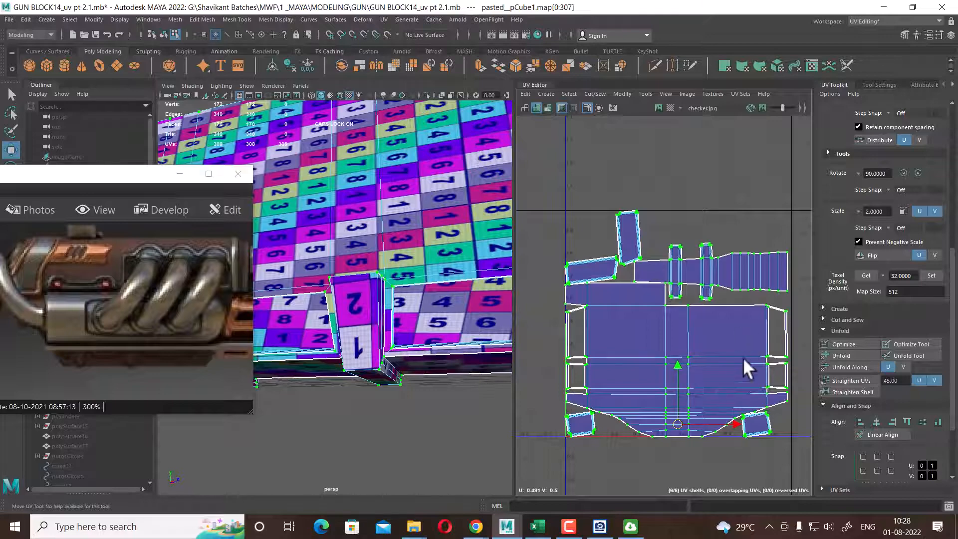
Select a large upper face and a recess face on the model to examine their checker direction and matching shells
left_click(773, 432)
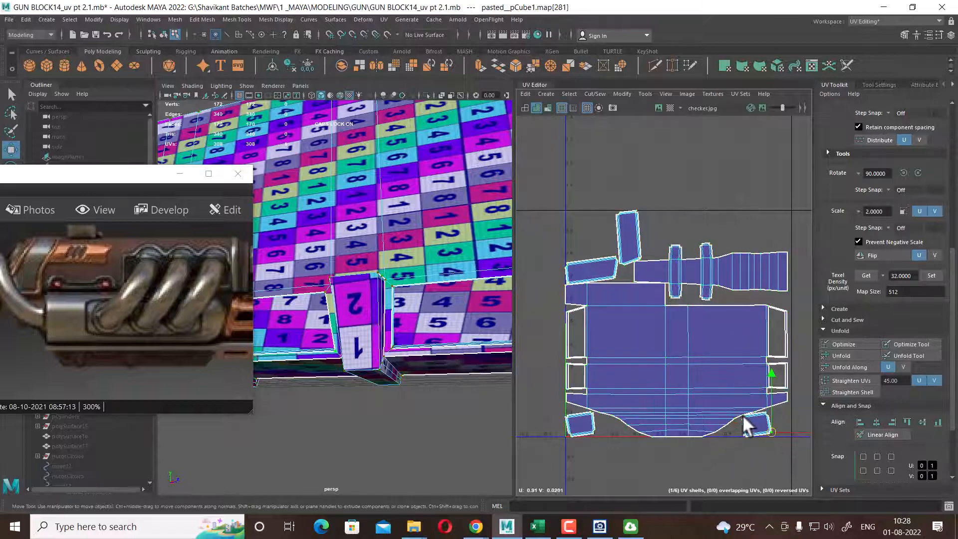
right_click_drag(412, 284, 406, 262)
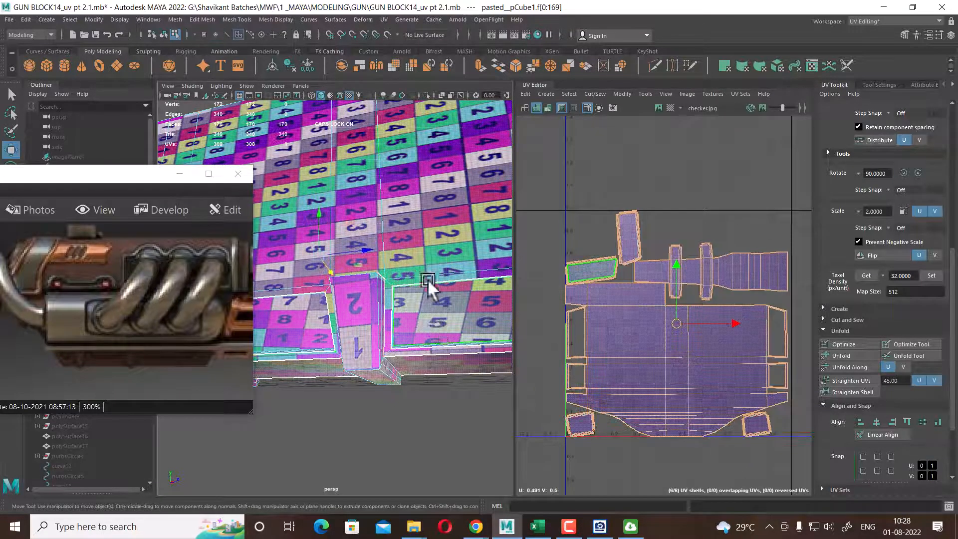
left_click(456, 283)
right_click_drag(456, 284, 418, 310, "alt")
left_click_drag(417, 309, 435, 316, "alt")
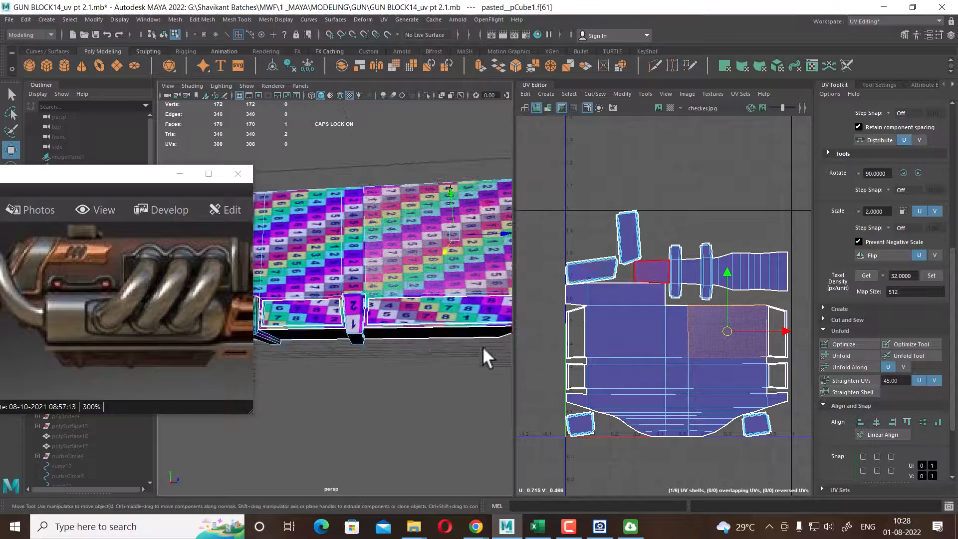
left_click(427, 311, "shift")
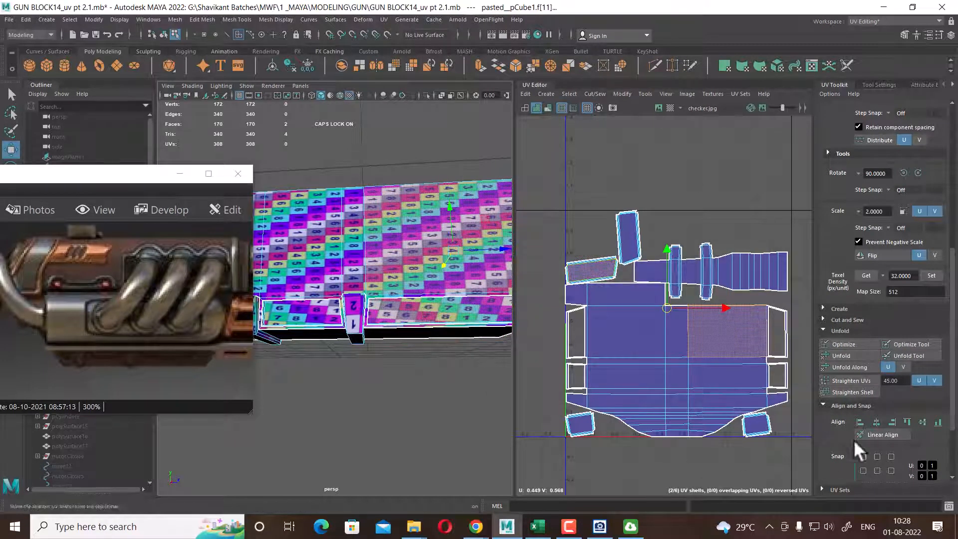
scroll(686, 324, "up", 5)
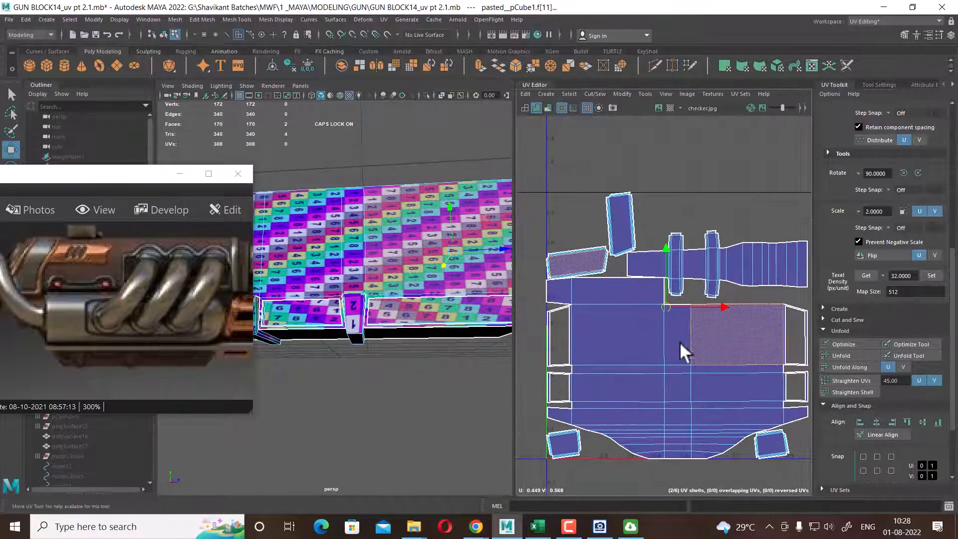
Rotate the upright panel shell 90 degrees clockwise and place it directly above the other wide panel shell
key("F12")
left_click_drag(719, 188, 629, 234)
right_click_drag(635, 230, 699, 298, "ctrl")
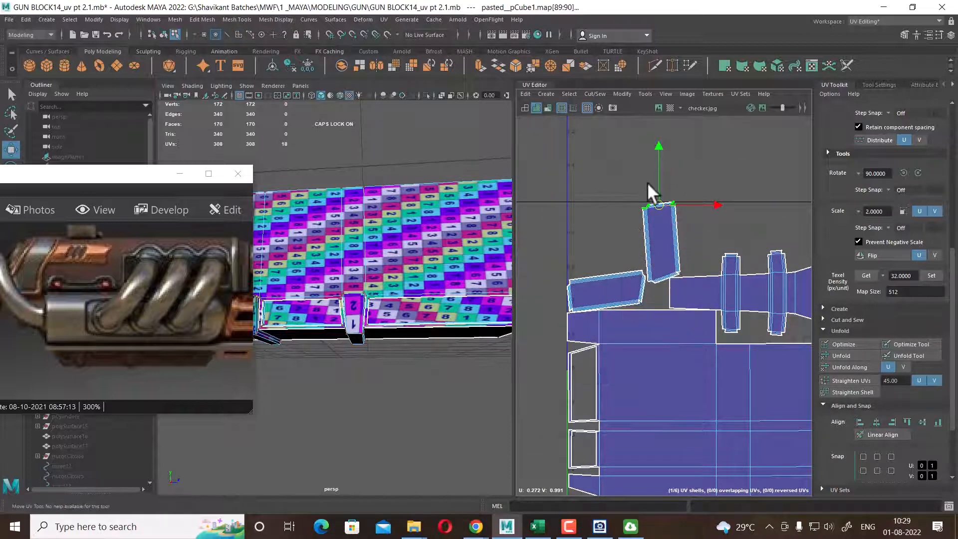
right_click_drag(647, 184, 716, 219, "ctrl")
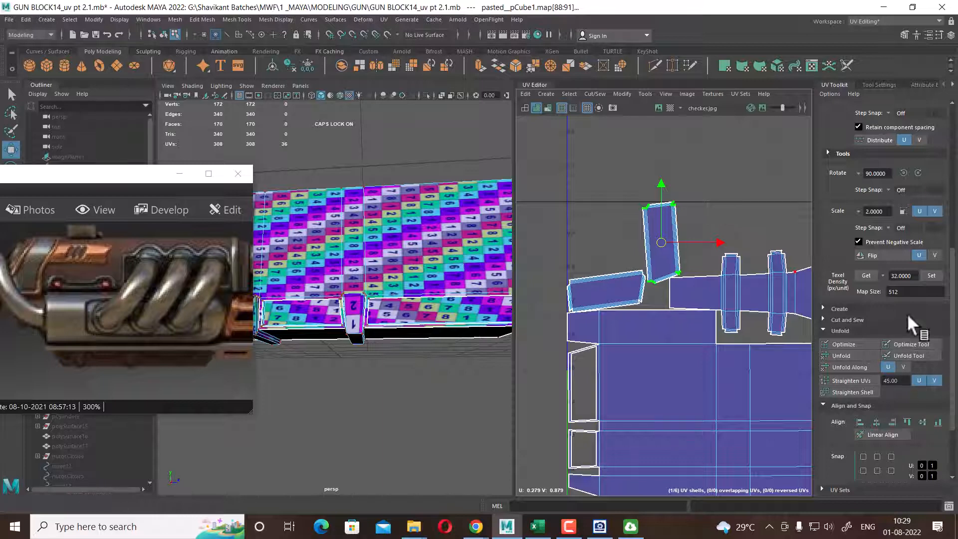
scroll(906, 313, "up", 3)
left_click(919, 263)
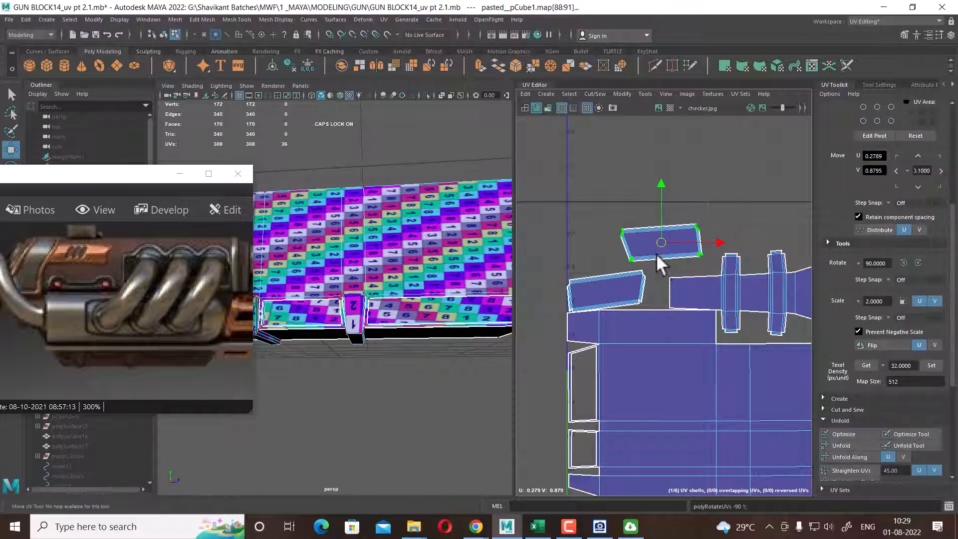
left_click_drag(658, 262, 606, 264)
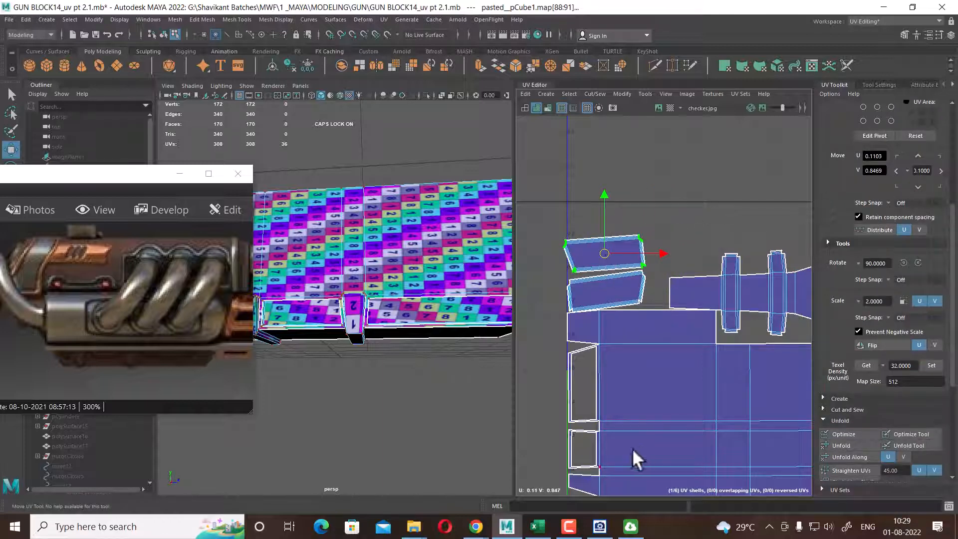
Move the small panel shell from the lower corner at the U and V axes up beside the two wide panel shells
middle_click_drag(633, 449, 609, 263, "alt")
right_click_drag(673, 367, 630, 376, "alt")
left_click_drag(610, 347, 590, 376)
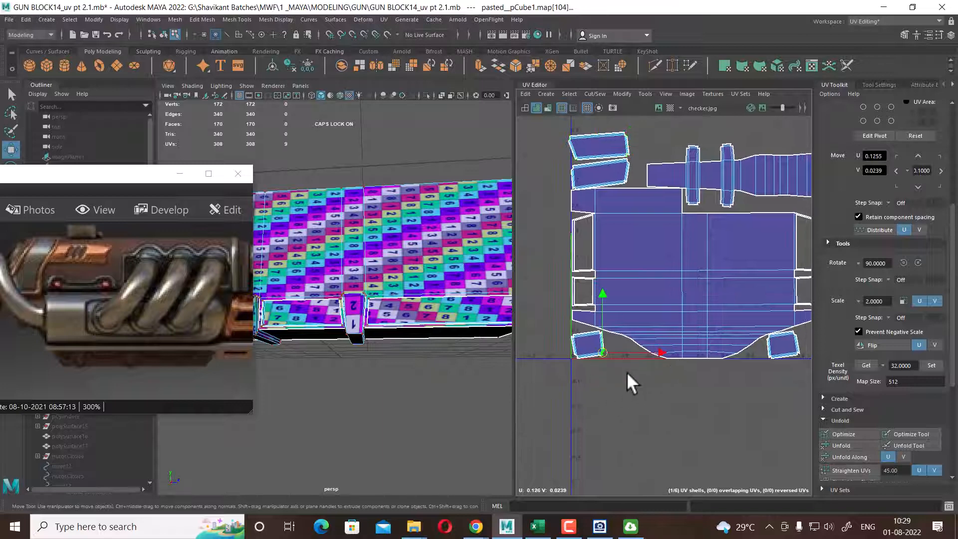
right_click_drag(626, 369, 694, 415, "ctrl")
left_click_drag(588, 344, 653, 149)
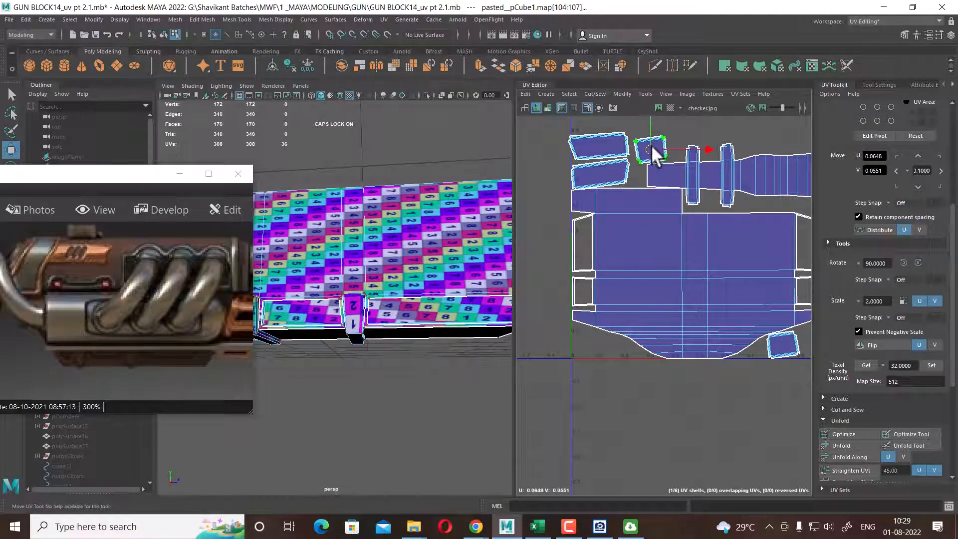
middle_click_drag(653, 170, 654, 281, "alt")
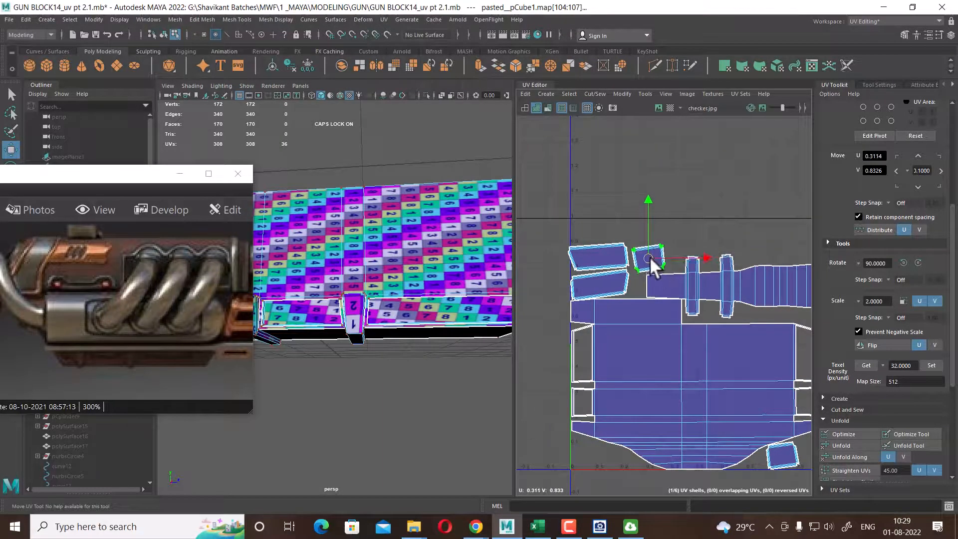
Move the remaining small panel shell from the lower corner to just above the other small one
left_click(796, 463)
right_click_drag(706, 439, 751, 378, "ctrl")
left_click_drag(794, 464, 637, 228)
scroll(688, 289, "down", 1)
middle_click_drag(715, 274, 664, 311, "alt")
middle_click_drag(634, 338, 658, 344, "alt")
Rotate each of the two small, nearly square panel shells until its long edges are level
scroll(662, 343, "up", 1)
scroll(629, 280, "up", 4)
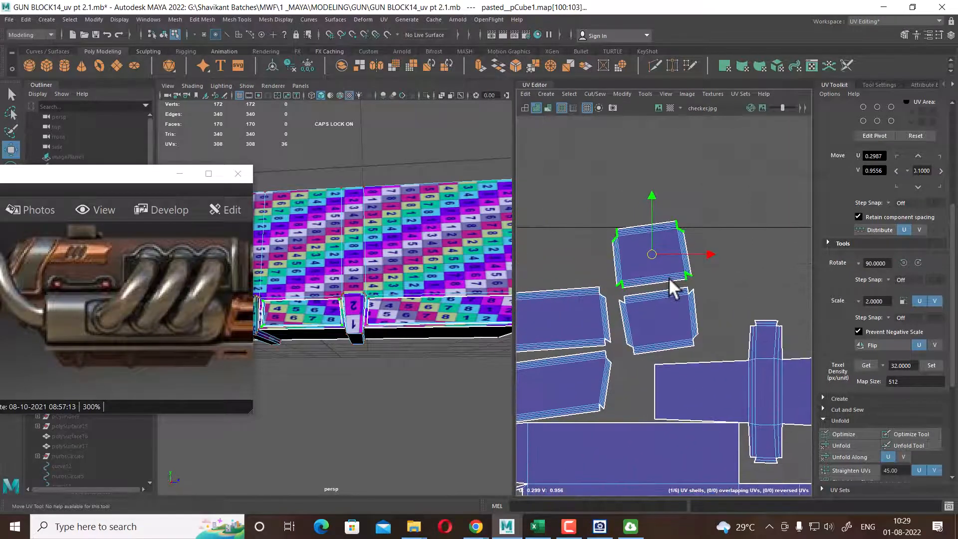
key("e")
left_click_drag(700, 228, 703, 239)
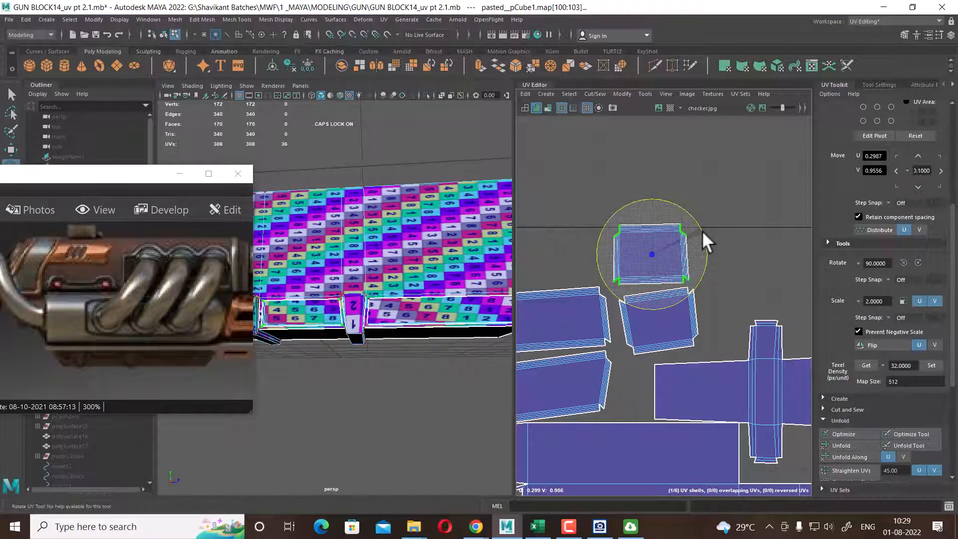
key("w")
left_click_drag(702, 347, 684, 332)
right_click_drag(684, 333, 758, 367, "ctrl")
key("e")
left_click_drag(711, 305, 708, 319)
key("w")
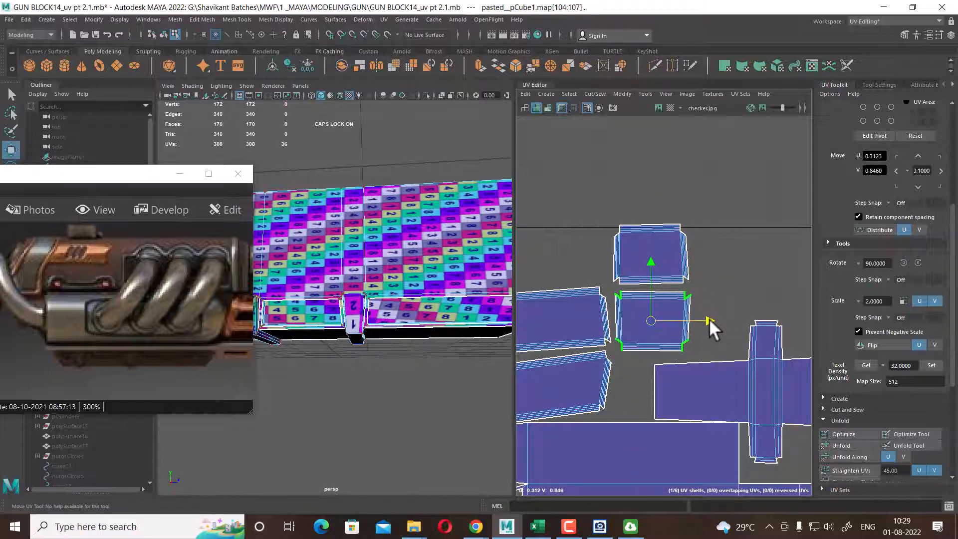
Select both wide panel shells and move them up together, clear of the large shell
middle_click_drag(662, 332, 762, 340, "alt")
left_click_drag(593, 350, 550, 393)
right_click_drag(609, 352, 649, 382, "ctrl")
left_click_drag(639, 374, 638, 337)
scroll(649, 340, "up", 2)
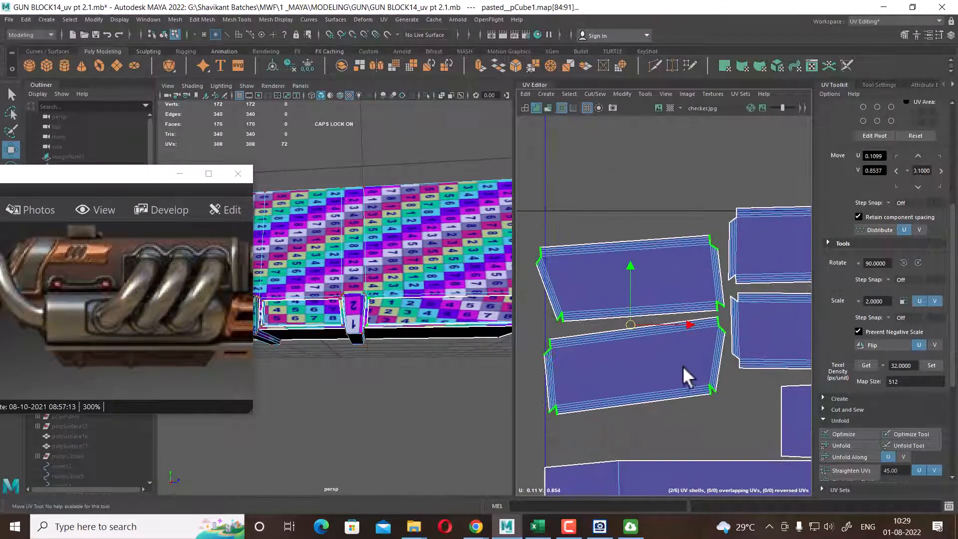
Rotate the upper wide panel shell until its edges are level and move it up to the tile's upper border
left_click(706, 395)
key("e")
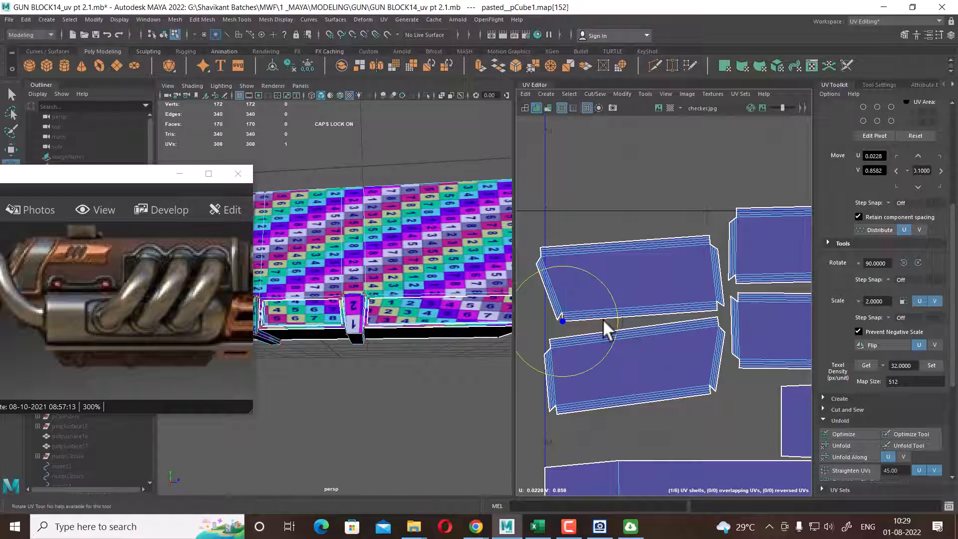
left_click_drag(617, 305, 619, 310)
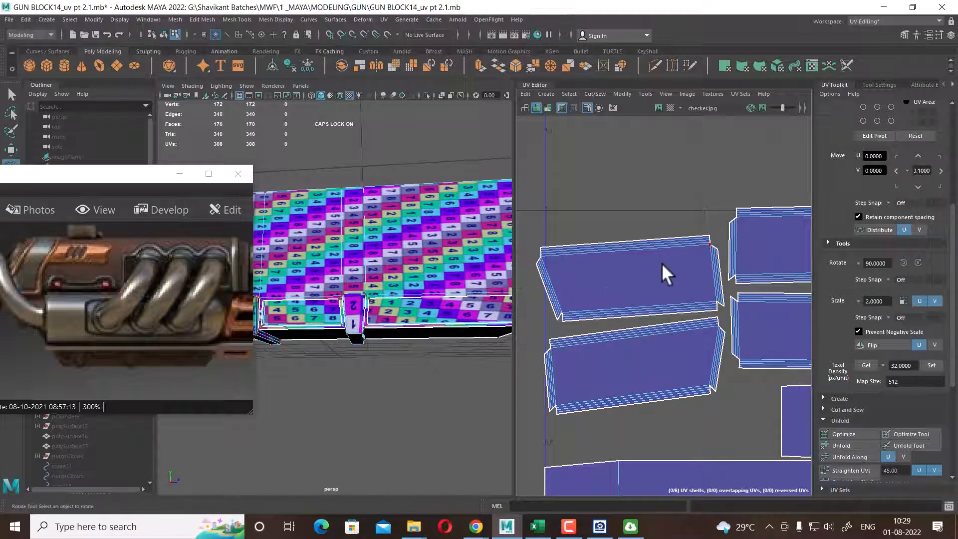
right_click_drag(663, 271, 663, 241)
left_click_drag(560, 239, 522, 272)
right_click_drag(585, 254, 630, 280, "ctrl")
left_click_drag(681, 255, 681, 259)
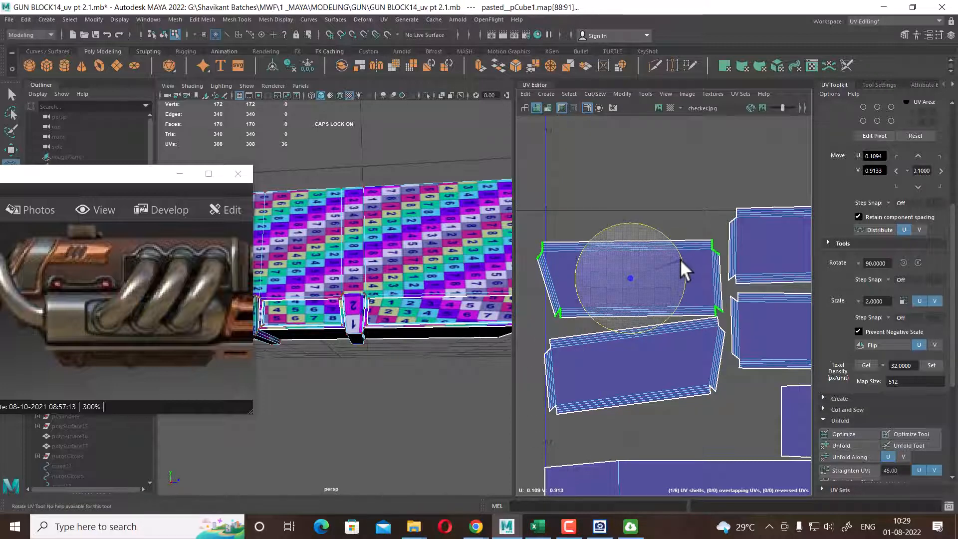
key("w")
left_click_drag(632, 229, 638, 186)
scroll(679, 274, "up", 5)
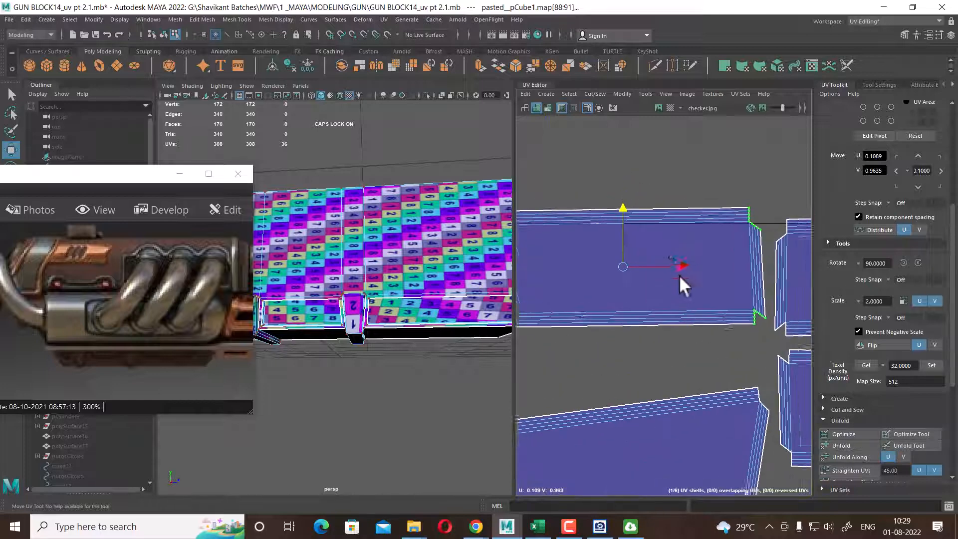
key("e")
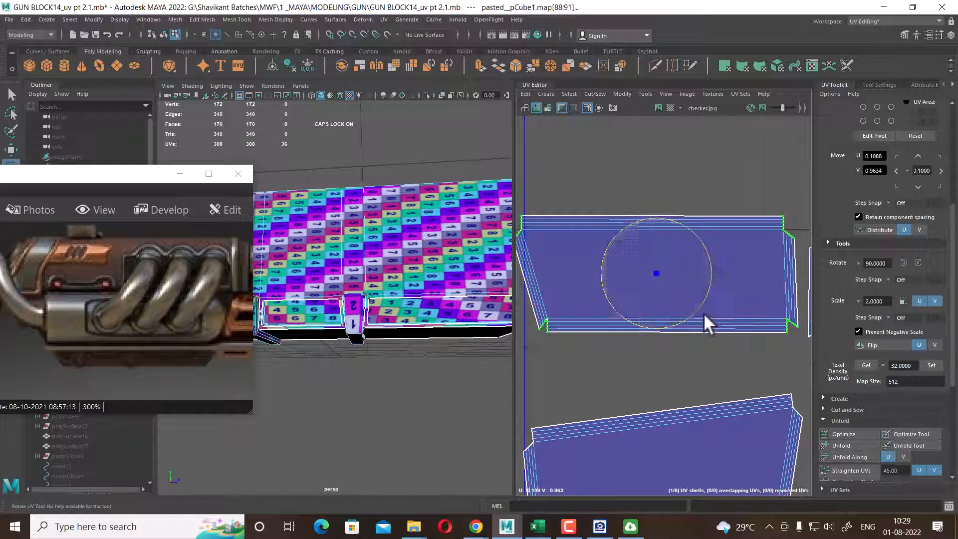
Rotate the lower wide panel shell closer to level and move it up beneath the upper wide shell
scroll(685, 306, "down", 2)
middle_click_drag(685, 306, 685, 280, "alt")
left_click_drag(587, 368, 568, 375)
right_click_drag(597, 364, 649, 394, "ctrl")
left_click_drag(720, 363, 722, 367)
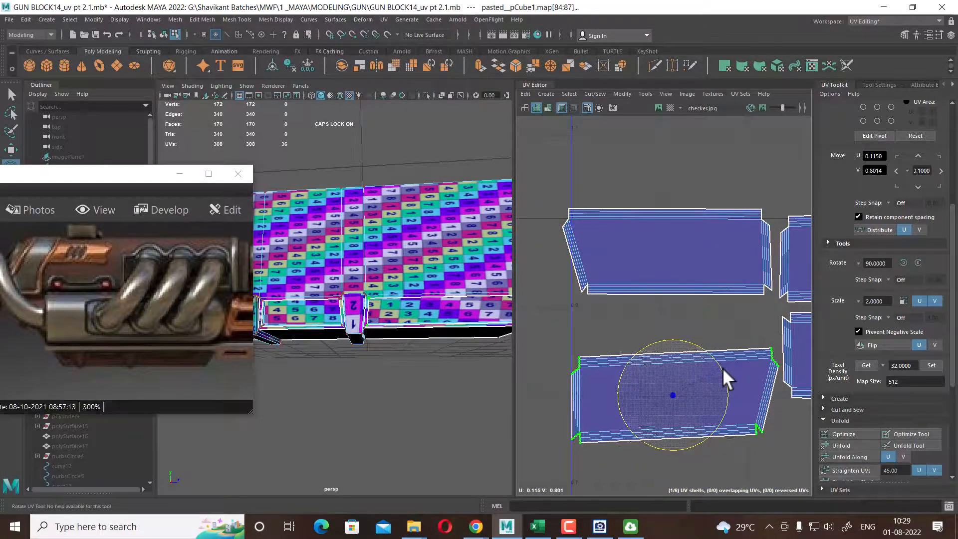
key("w")
left_click_drag(672, 394, 670, 355)
right_click_drag(671, 358, 616, 330, "alt")
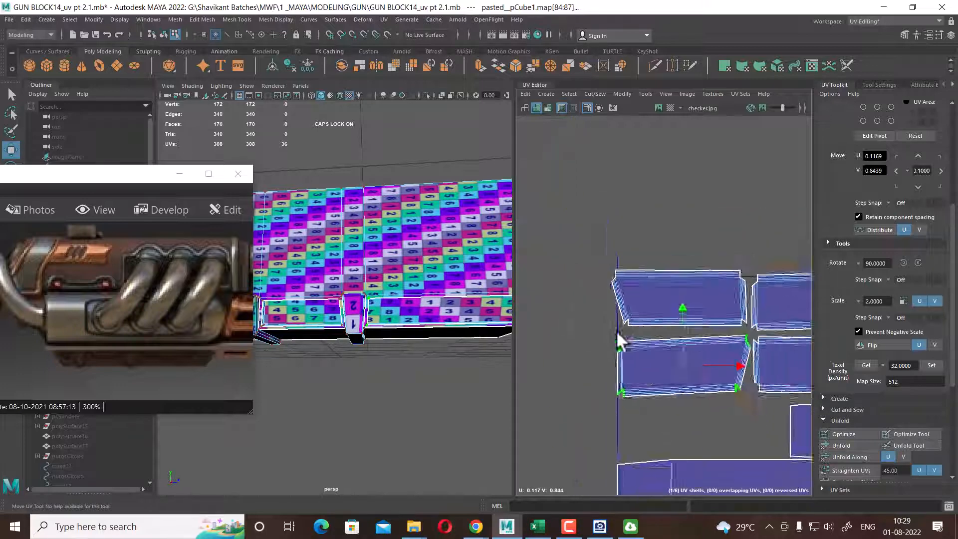
Select all the part's UV shells and move them one tile in the negative U direction
right_click_drag(718, 356, 635, 309, "alt")
right_click_drag(733, 382, 666, 365, "alt")
right_click_drag(759, 364, 706, 351, "alt")
middle_click_drag(706, 350, 638, 317, "alt")
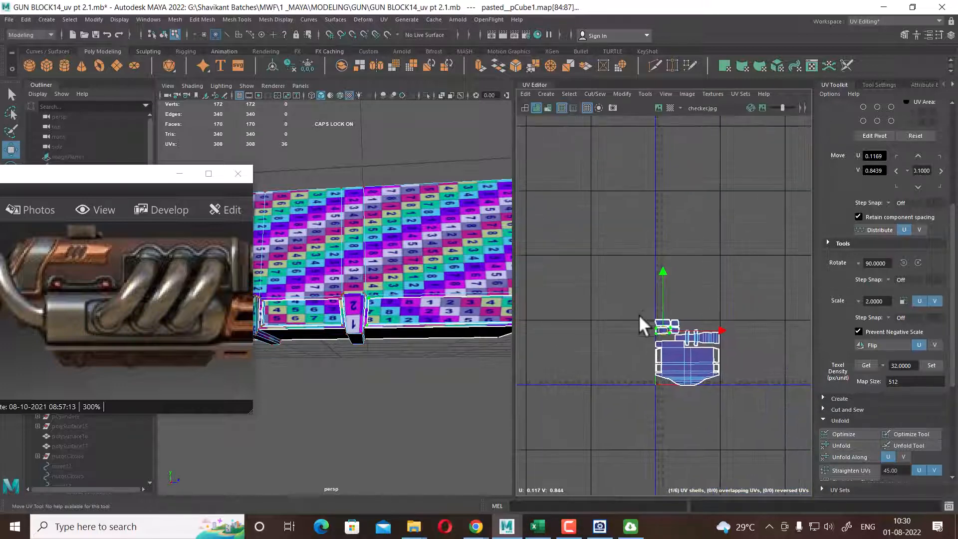
left_click_drag(638, 316, 726, 392)
right_click_drag(715, 358, 734, 389, "alt")
left_click_drag(736, 363, 647, 362)
Return to object selection, select the long thin cylindrical rod and hide all unselected objects
right_click_drag(427, 269, 504, 199)
right_click_drag(449, 279, 367, 325, "alt")
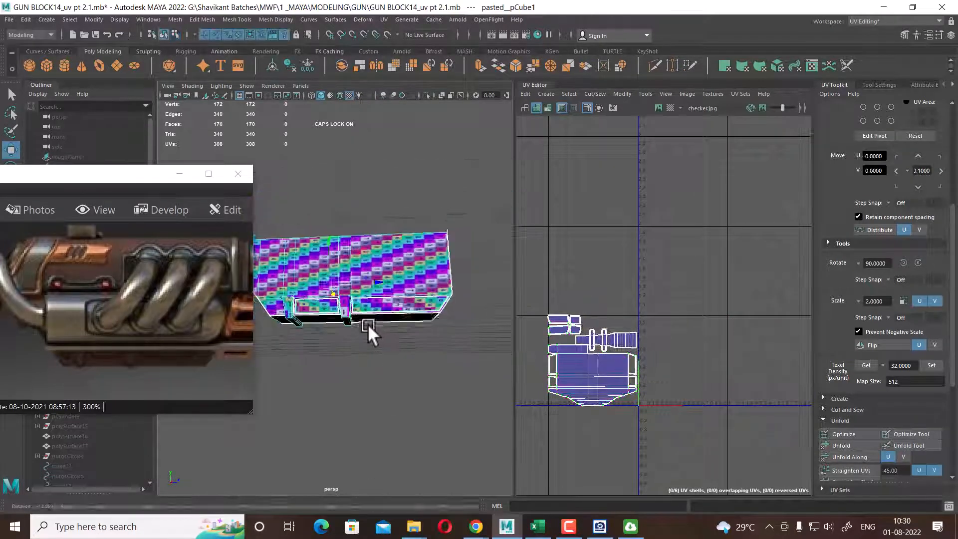
left_click_drag(367, 324, 412, 417, "alt")
left_click(426, 419)
scroll(430, 412, "up", 5)
left_click(321, 316)
key("alt+h")
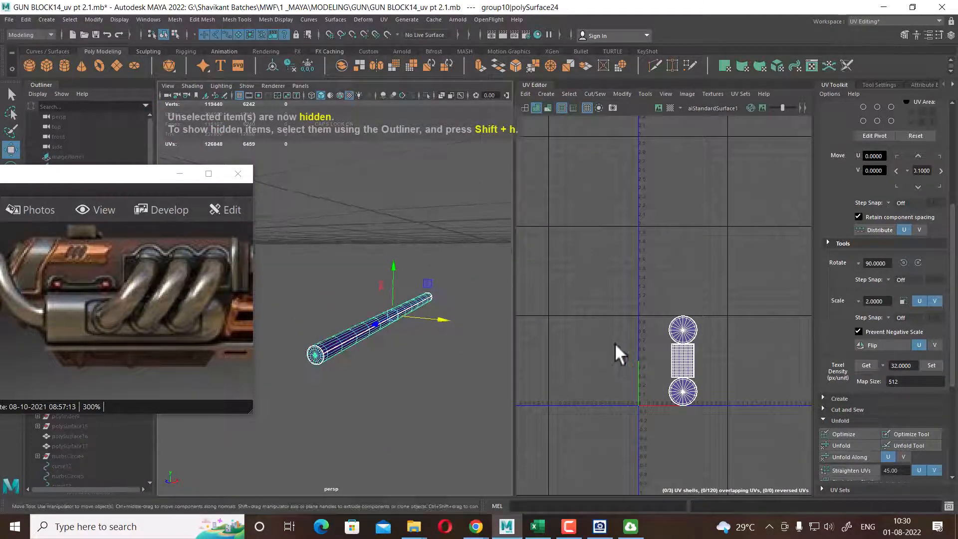
Examine the isolated rod's end cap and edge loops from several angles
right_click_drag(370, 366, 402, 364, "alt")
middle_click_drag(363, 373, 385, 340, "alt")
right_click_drag(372, 397, 409, 397, "alt")
left_click_drag(409, 397, 400, 399, "alt")
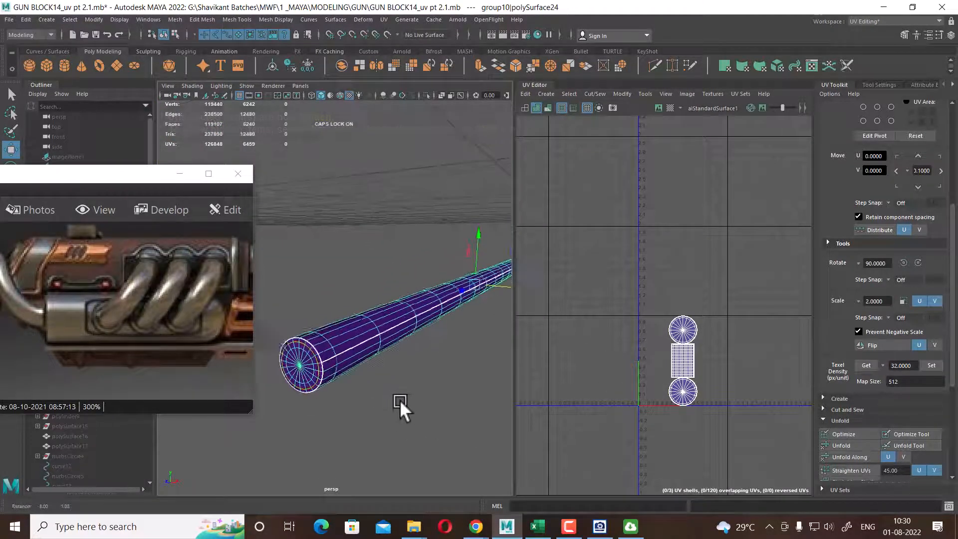
right_click_drag(405, 373, 368, 364, "alt")
mouse_move(410, 353)
left_mouse_down("alt")
mouse_move(388, 349)
mouse_move(404, 364)
left_mouse_up("alt")
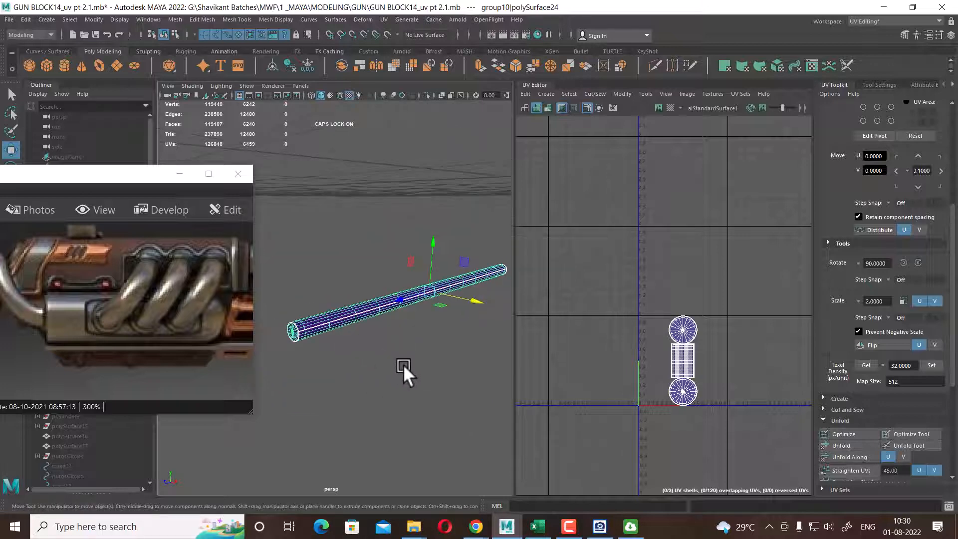
Hide the viewport grid and turn off smooth mesh preview on the isolated rod
right_click_drag(404, 365, 456, 443, "alt")
left_click(239, 95)
right_click_drag(387, 335, 439, 329, "alt")
middle_click_drag(387, 287, 381, 318, "alt")
key("1")
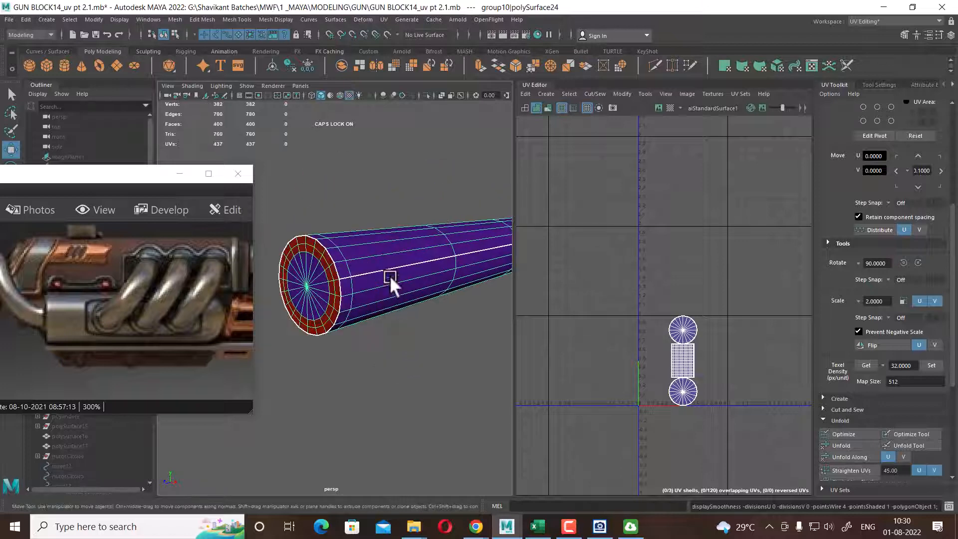
right_click_drag(389, 275, 364, 244)
double_click(339, 262)
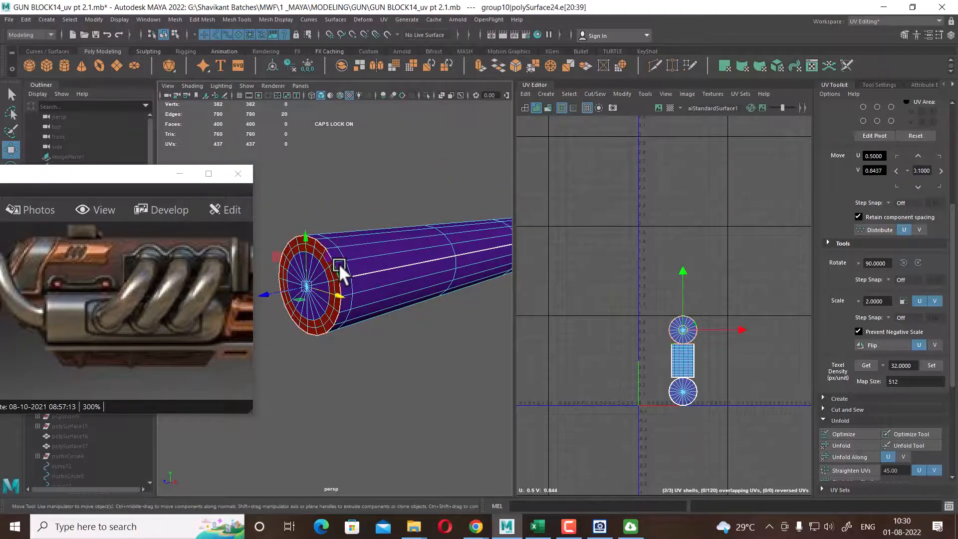
left_click_drag(338, 268, 322, 288, "alt")
right_click_drag(322, 288, 369, 317, "alt")
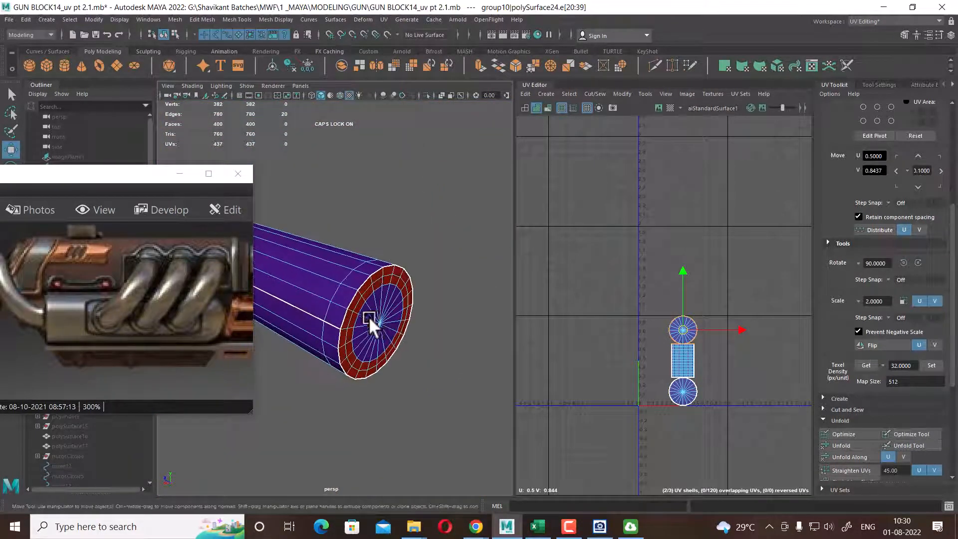
double_click(351, 297, "shift")
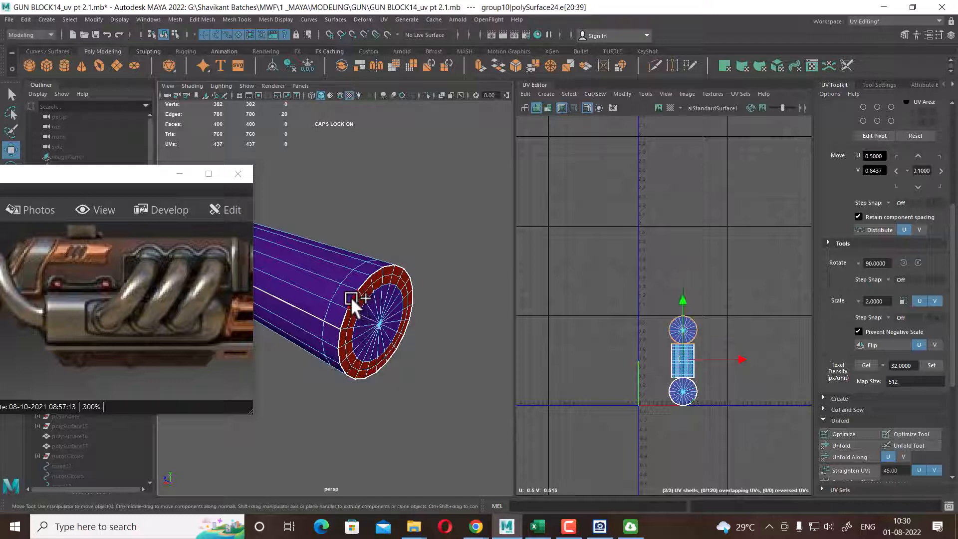
double_click(334, 323, "shift")
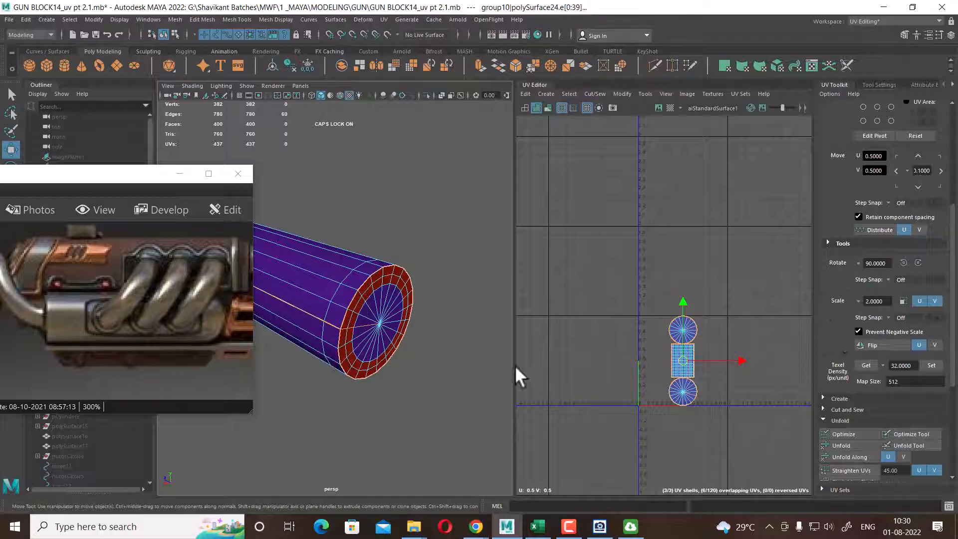
right_click_drag(379, 295, 392, 281)
left_click(372, 293)
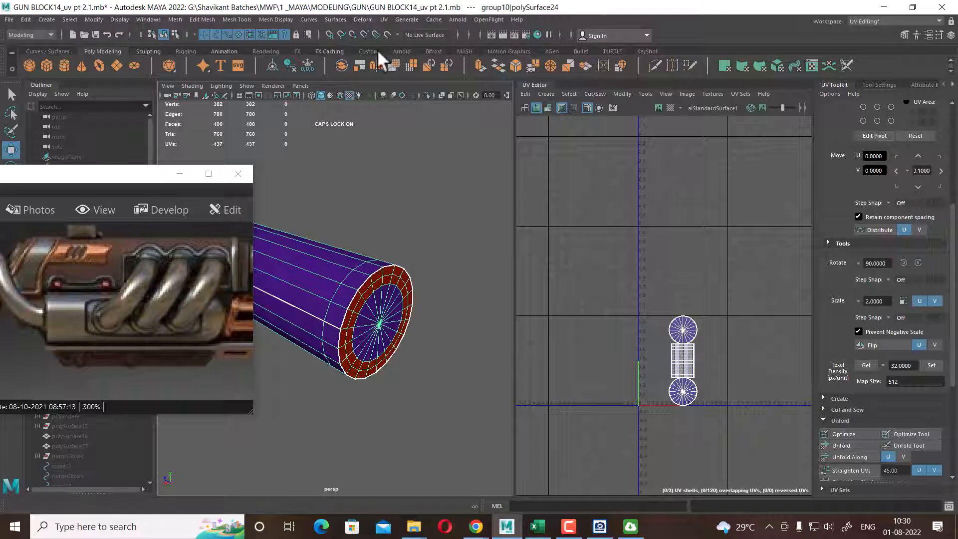
Apply Automatic UV mapping to the whole rod
left_click(382, 20)
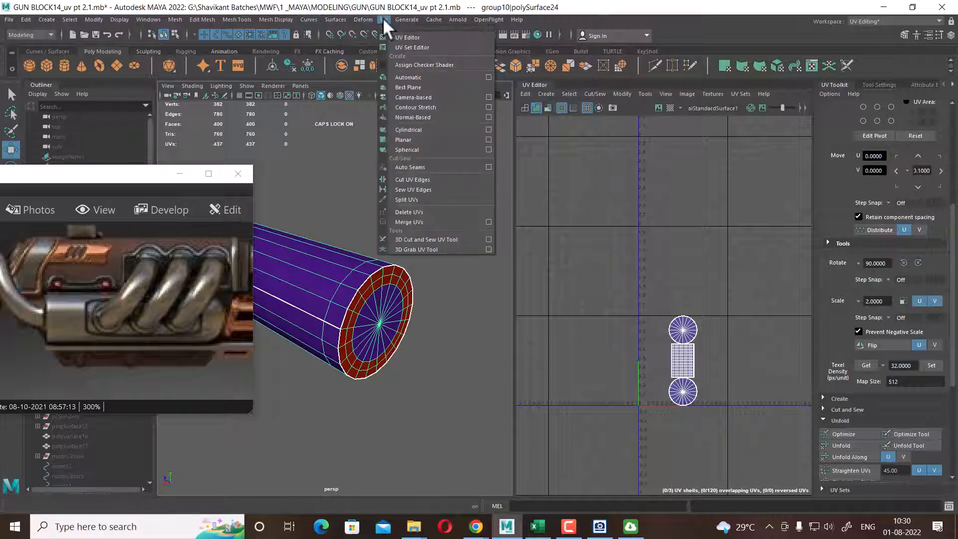
left_click(422, 81)
middle_click_drag(664, 398, 693, 334, "alt")
scroll(693, 334, "up", 5)
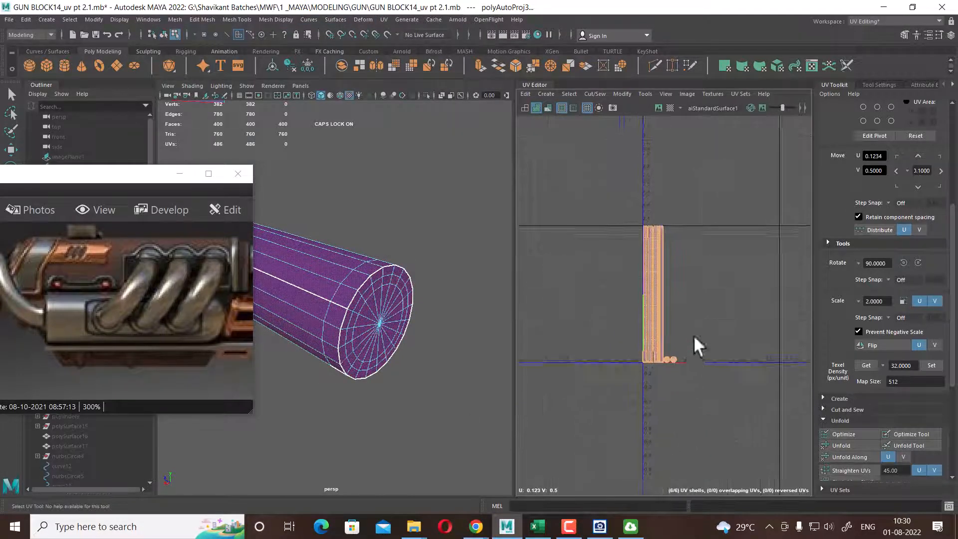
Select the edge loop around one end cap of the rod and one lengthwise edge line
right_click_drag(373, 314, 458, 248)
double_click(354, 295)
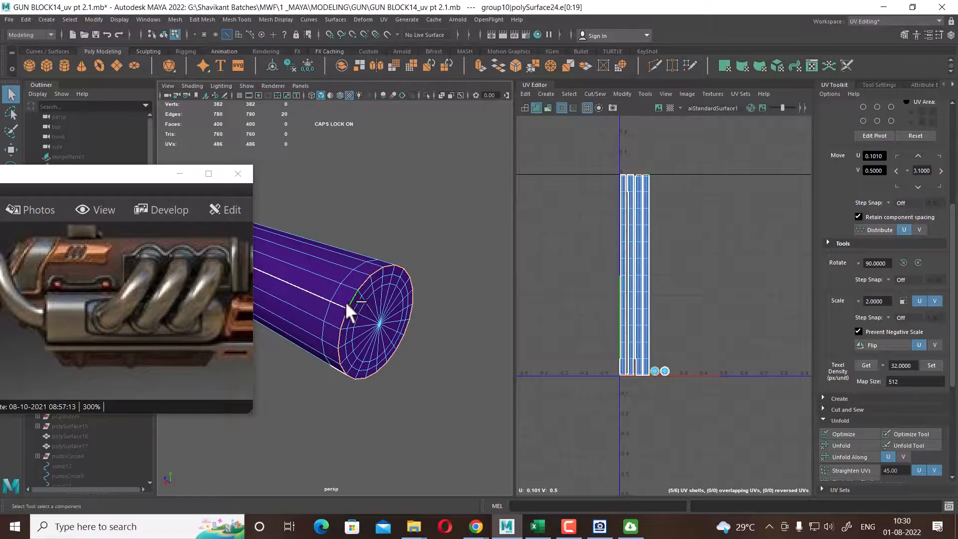
double_click(339, 301, "shift")
left_click_drag(384, 363, 396, 381, "alt")
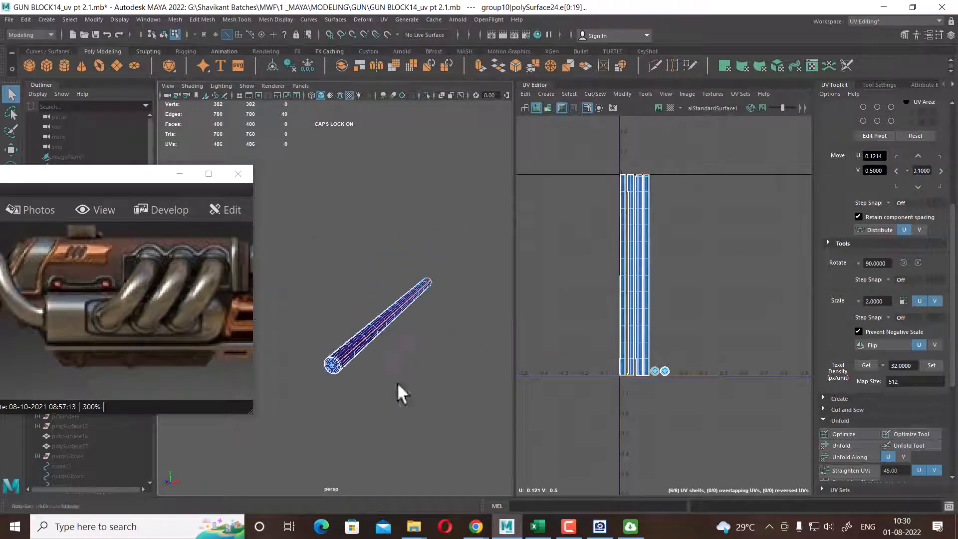
scroll(398, 380, "up", 5)
middle_click_drag(400, 369, 408, 343, "alt")
scroll(408, 345, "up", 1)
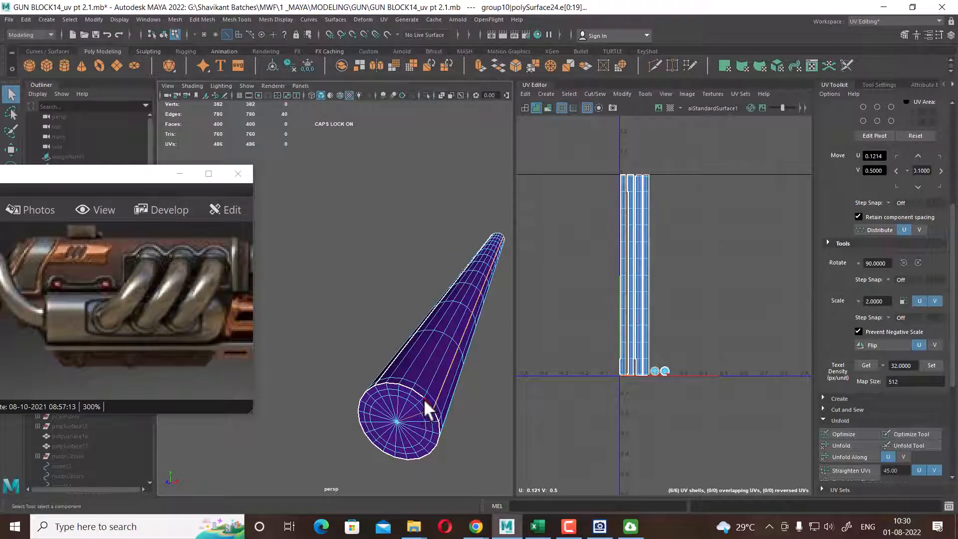
Add the opposite end cap's rim loop to the seam selection and deselect the lengthwise line's edges across the cap faces
double_click(423, 398, "shift")
scroll(423, 392, "up", 4)
left_click_drag(426, 402, 440, 348, "alt")
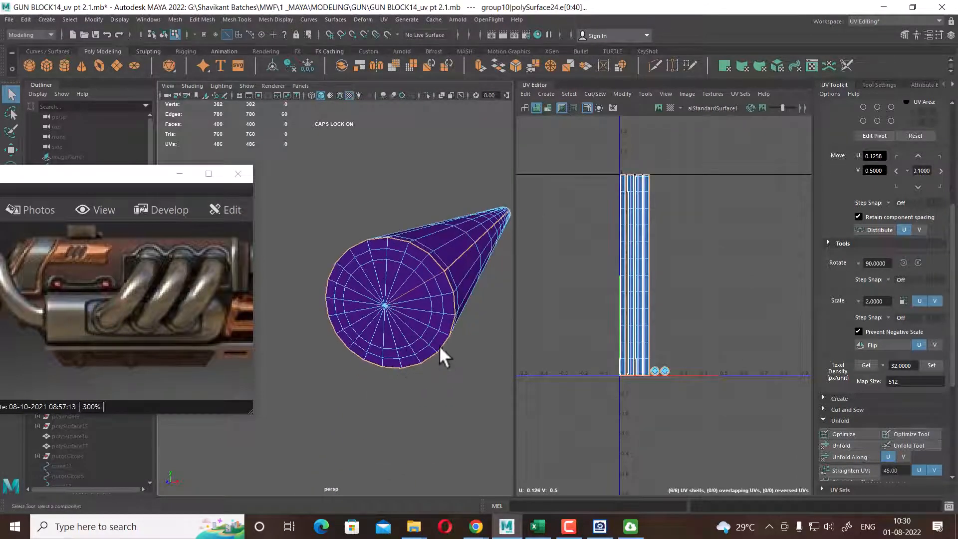
left_click_drag(444, 315, 453, 351, "alt")
right_click_drag(402, 317, 429, 344, "alt")
middle_click_drag(387, 306, 450, 365, "alt")
left_click_drag(438, 373, 393, 373)
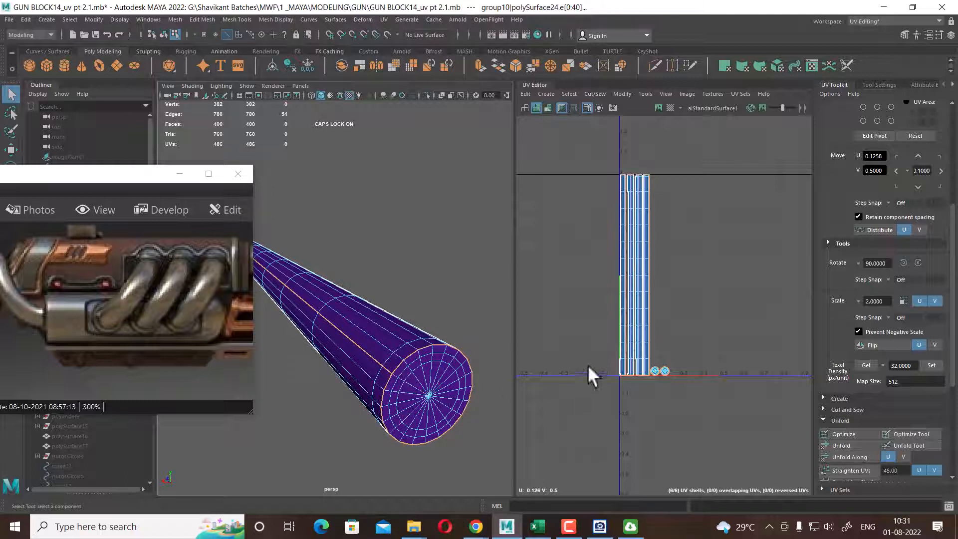
Cut the UVs at the selected seams and move-and-sew the remaining edges into one body shell and two cap shells
right_click_drag(740, 232, 736, 159, "shift")
scroll(735, 218, "down", 3)
left_click_drag(782, 190, 669, 349, "shift")
right_click_drag(705, 266, 631, 308, "shift")
right_click_drag(768, 328, 769, 386, "shift")
left_click(744, 181)
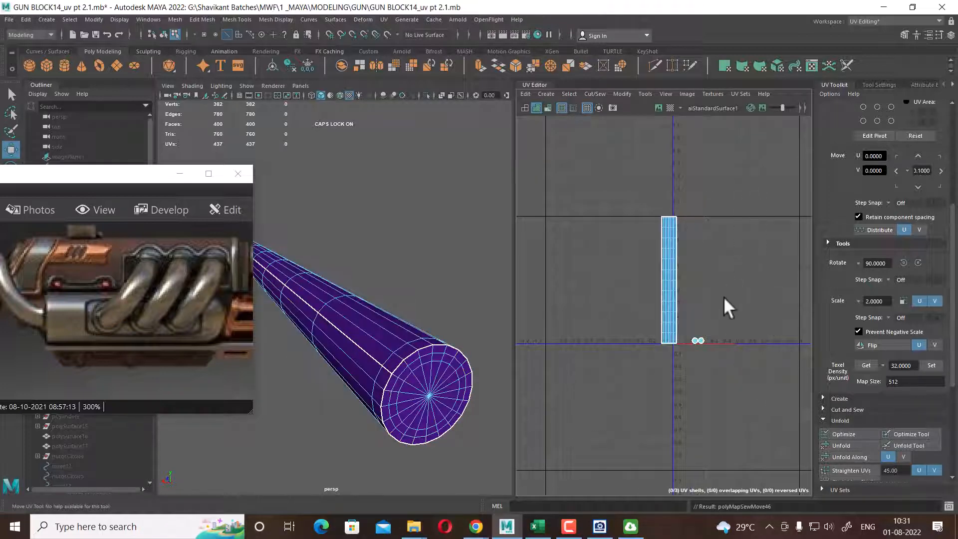
Select all of the rod's UVs and lay the shells out in the 0-1 tile
right_click_drag(772, 286, 774, 285)
left_click_drag(754, 147, 552, 452)
right_click_drag(729, 246, 594, 305, "shift")
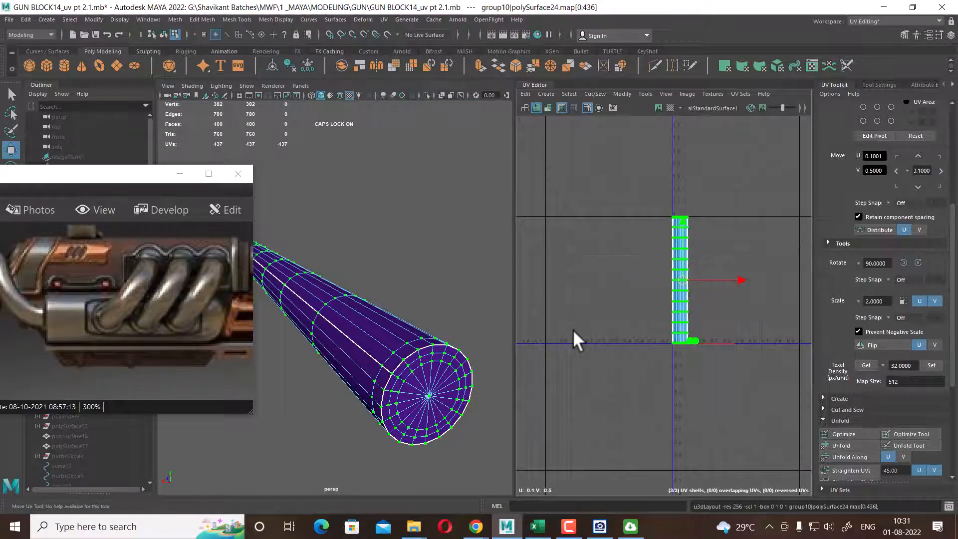
Return to object selection, assign the checker material to the rod and inspect it along its length
scroll(322, 331, "down", 5)
right_click_drag(346, 242, 391, 228)
left_click_drag(392, 292, 445, 299, "alt")
left_click(364, 315)
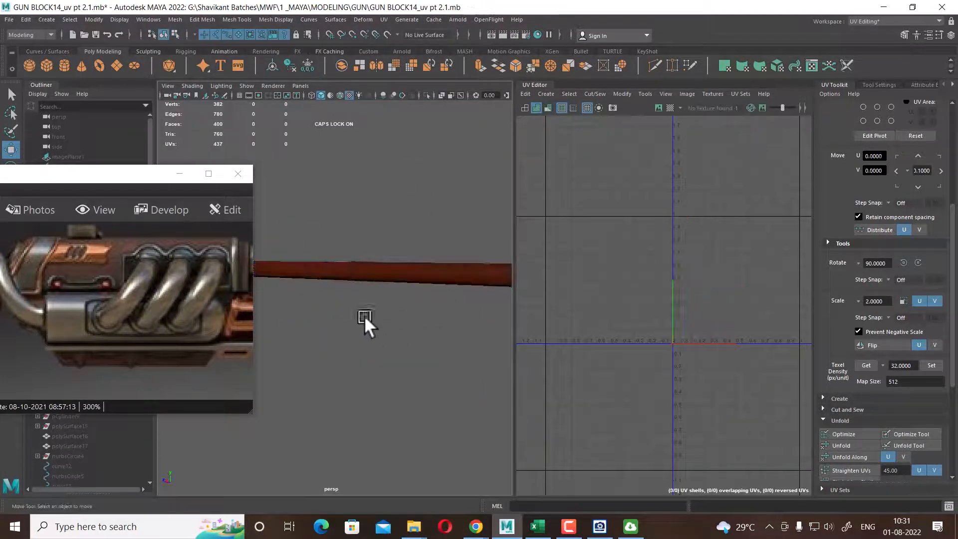
left_click(355, 267)
left_click_drag(355, 267, 385, 301, "alt")
right_click_drag(365, 241, 457, 507)
left_click_drag(444, 431, 331, 303, "alt")
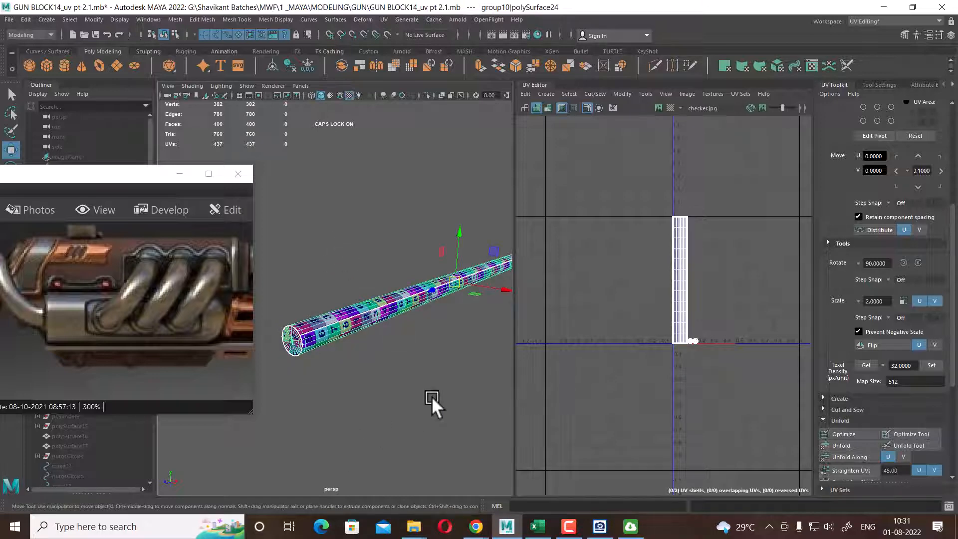
Bring the whole gun back into view and select the curved pipe
key("ctrl+1")
left_click_drag(413, 366, 385, 387, "alt")
left_click(337, 298)
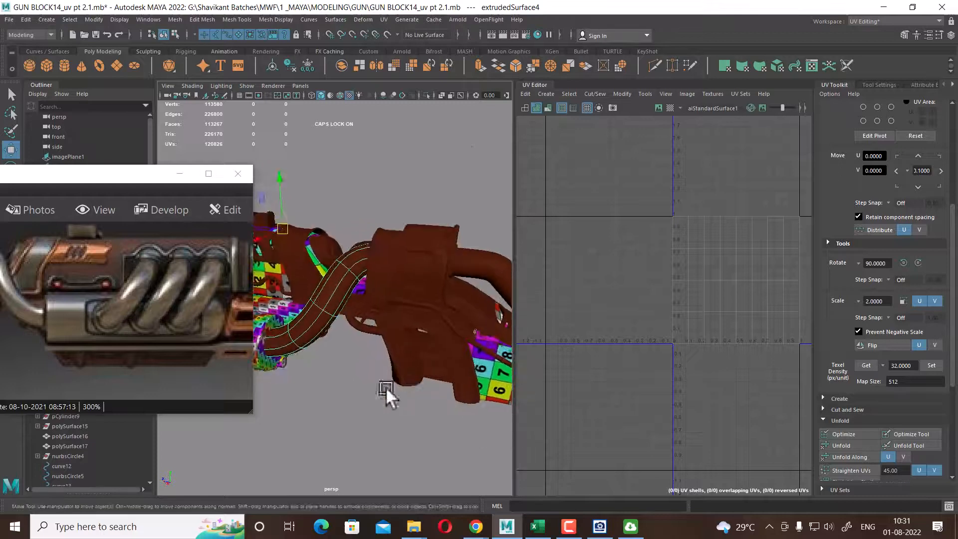
Pan the reference image to the gun's barrel and move its window away from the model
left_click_drag(172, 262, 15, 283)
left_click_drag(180, 294, 133, 289)
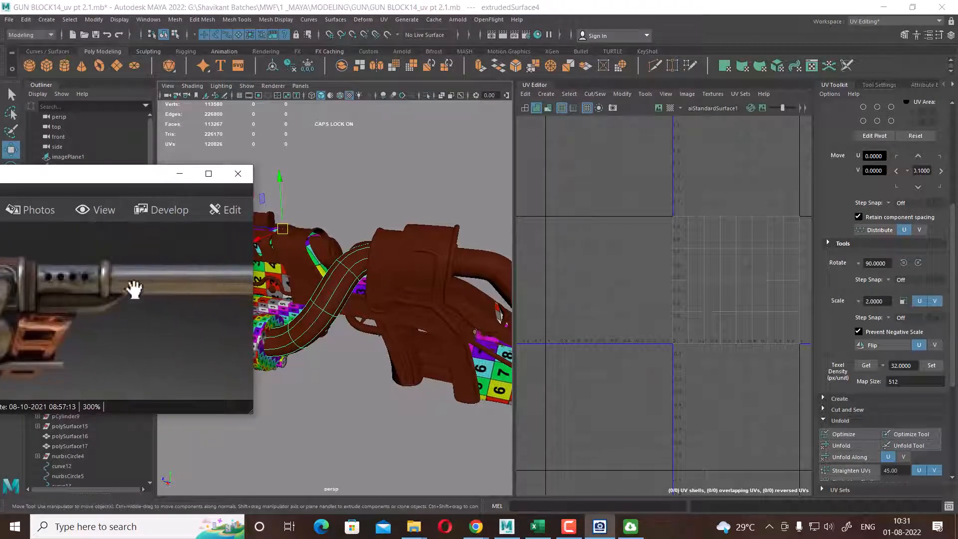
left_click_drag(141, 178, 72, 176)
Convert the curved NURBS pipe to polygons with quads and General tessellation, using per-span iso params of 1 in U and V
left_click_drag(297, 332, 369, 355, "alt")
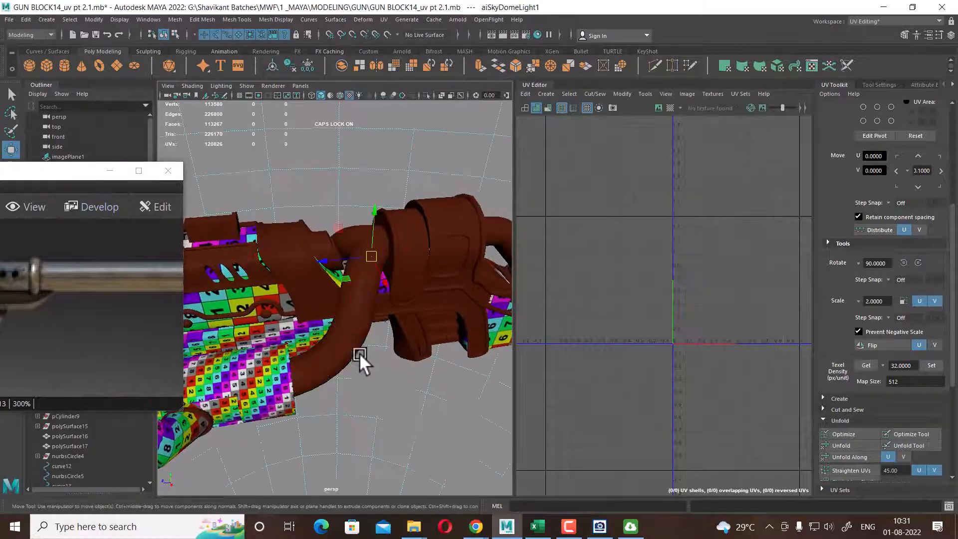
right_click_drag(365, 261, 401, 247)
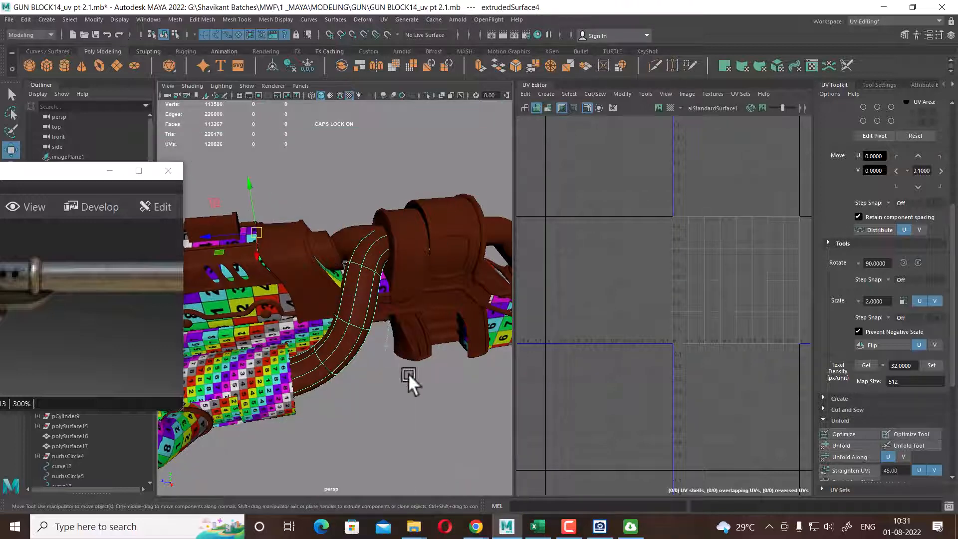
left_click(89, 19)
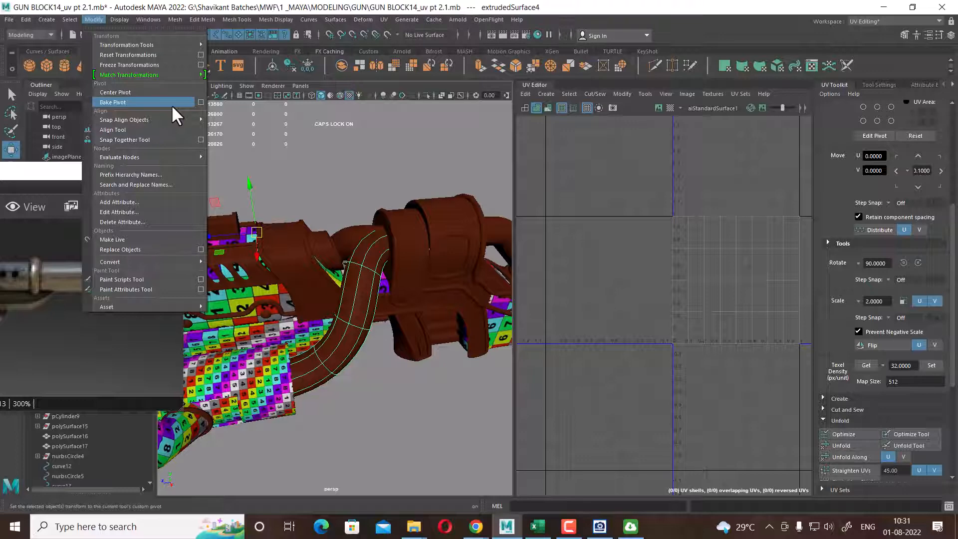
mouse_move(201, 262)
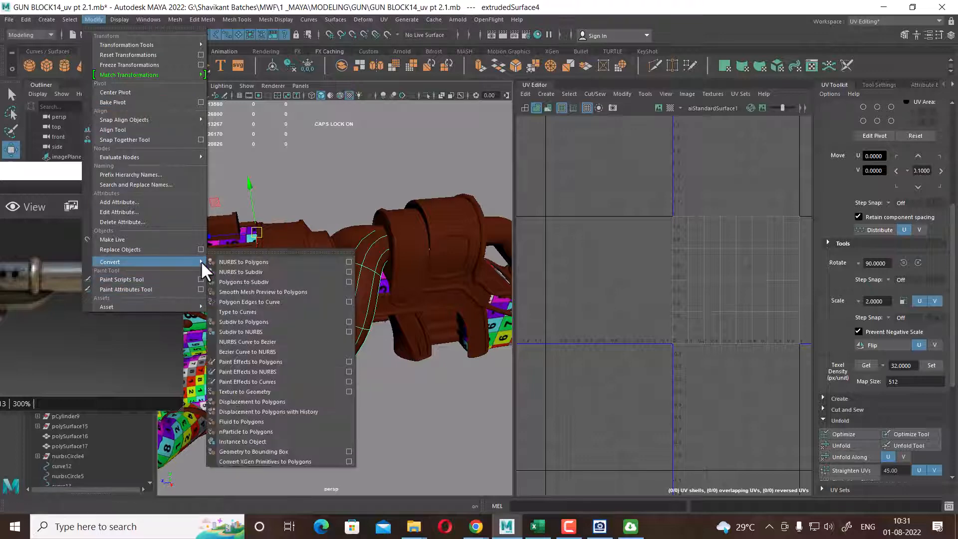
left_click(349, 262)
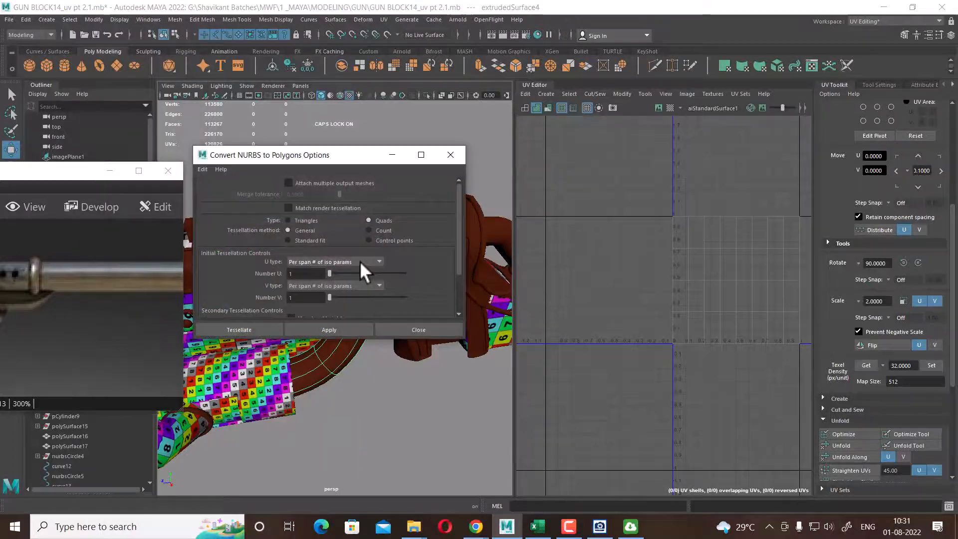
left_click(334, 328)
left_click(444, 330)
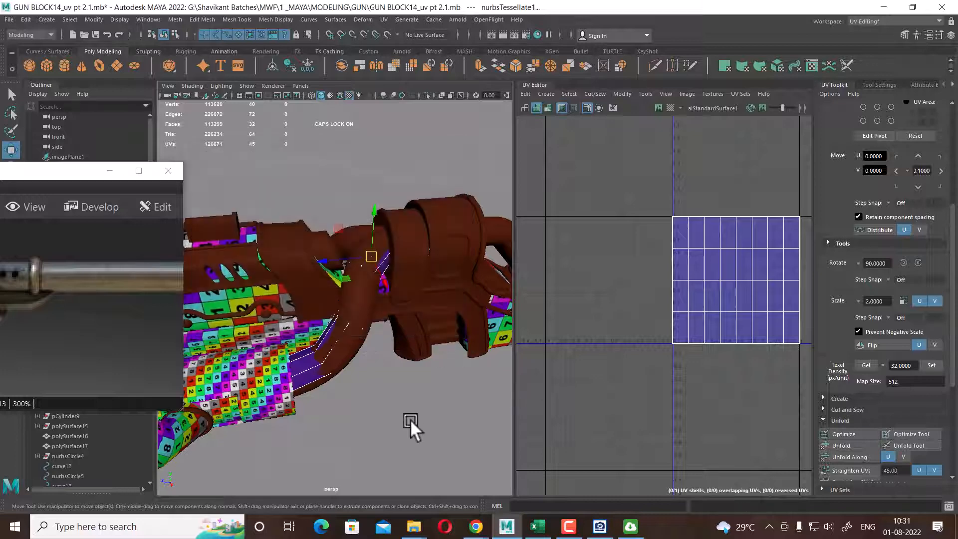
Temporarily hide the original NURBS pipe and compare the polygon pipe with smooth preview on and off
left_click(410, 419)
left_click(350, 343)
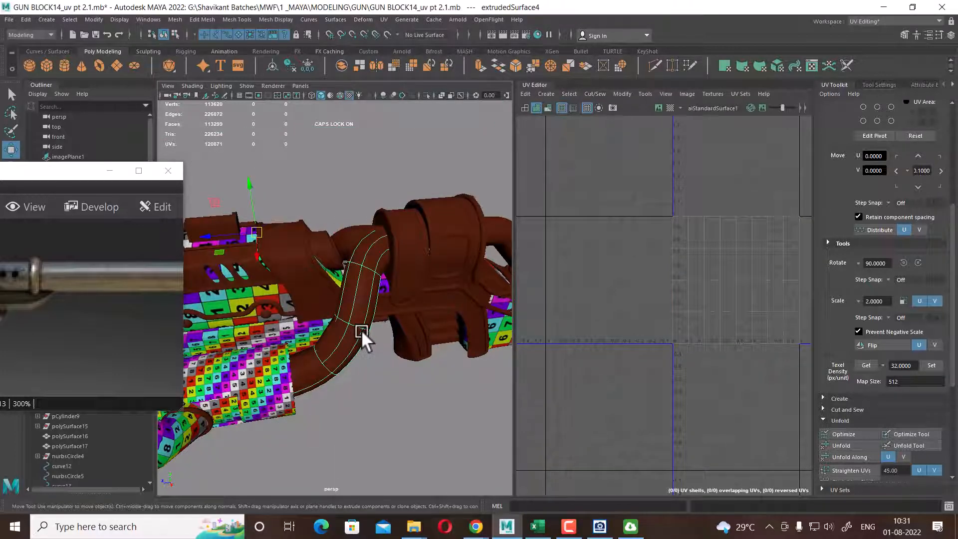
left_click(361, 330)
left_click_drag(367, 344, 384, 330, "alt")
key("3")
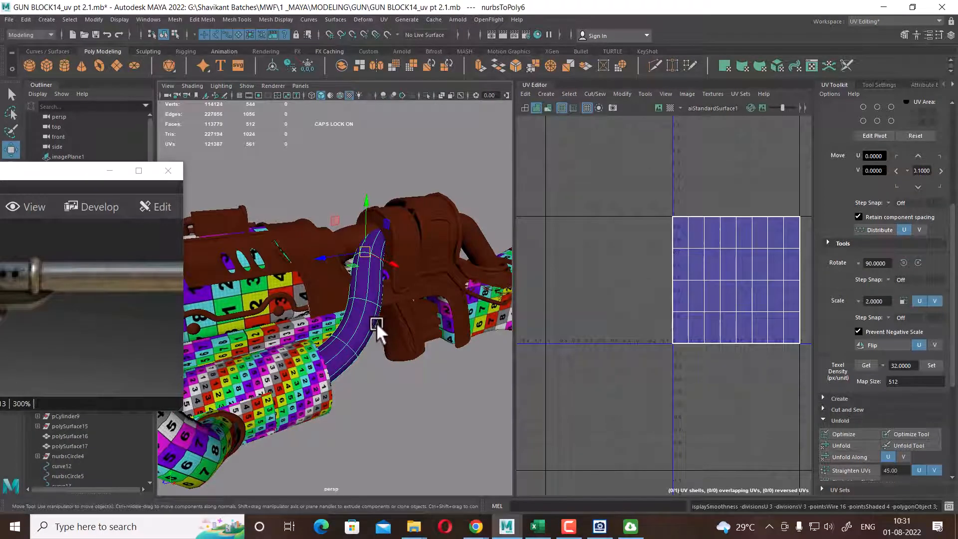
key("1")
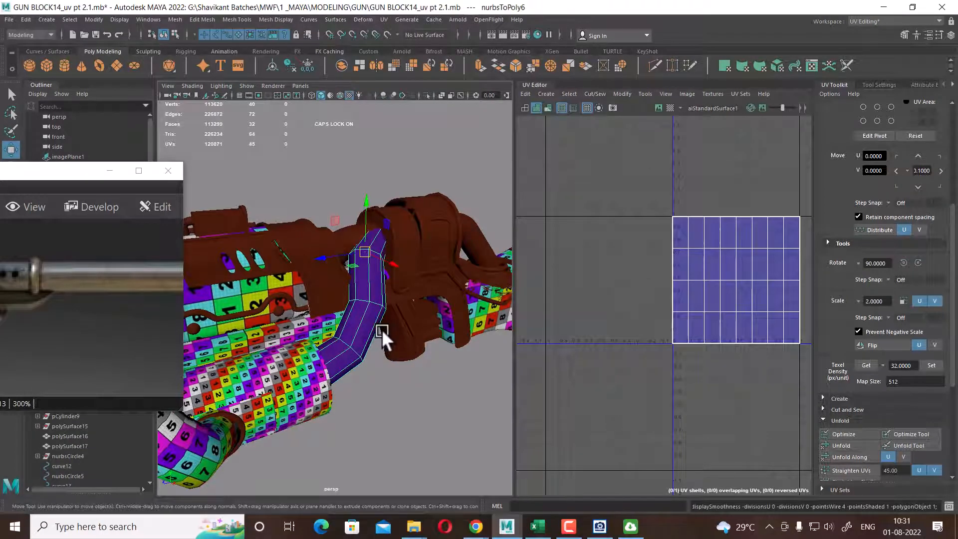
left_click(382, 326)
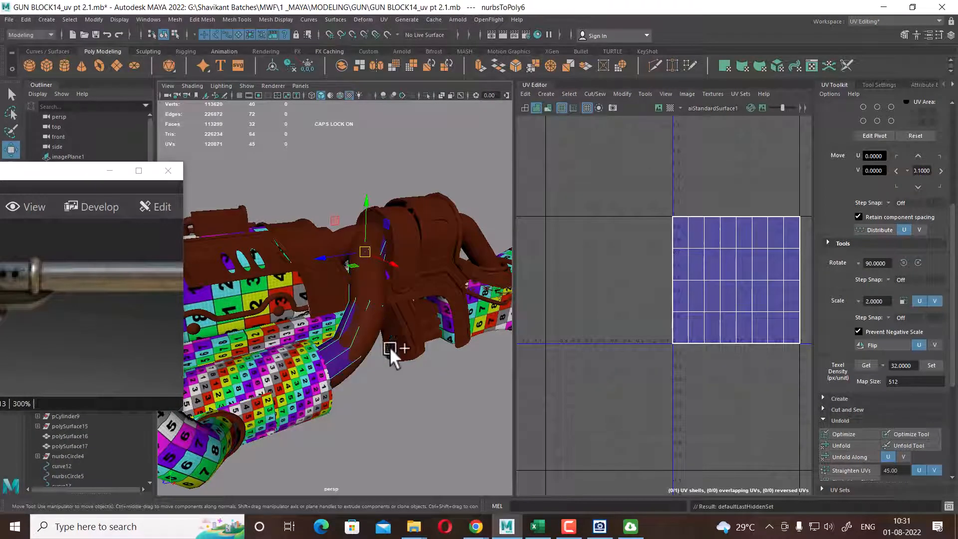
Clear away the original NURBS pipe and check the polygon pipe with smooth preview on and off
left_click(377, 287)
left_click_drag(363, 320, 312, 436, "alt")
left_click_drag(391, 252, 361, 337, "alt")
key("3")
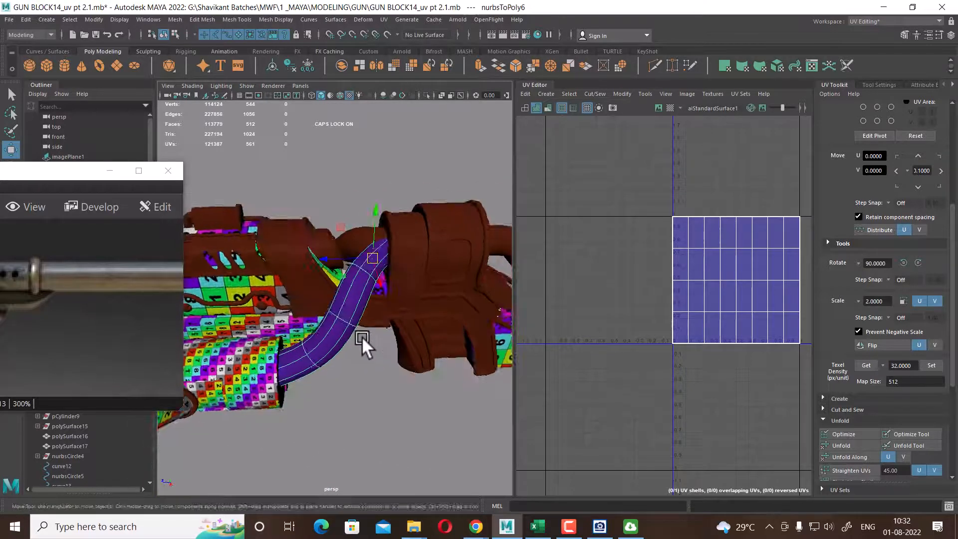
key("1")
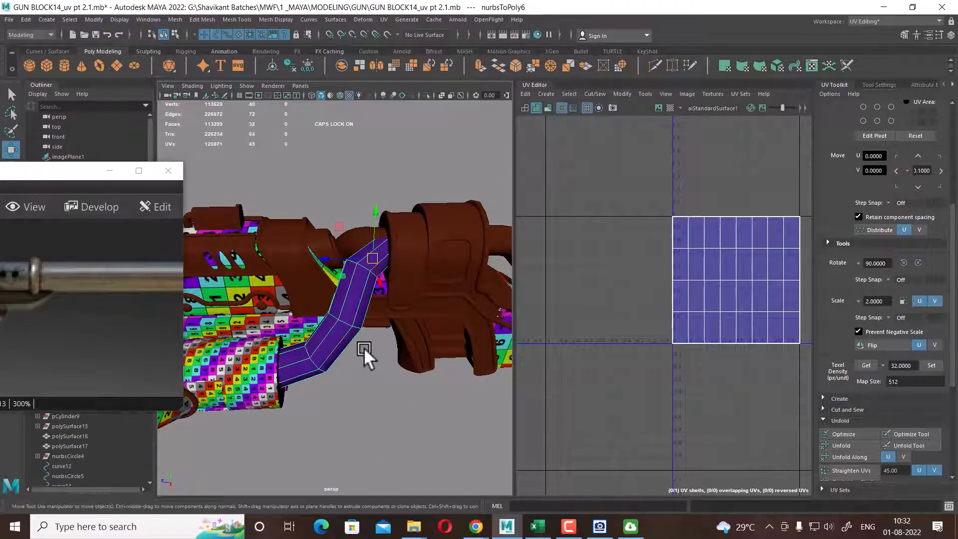
Hide all objects except the polygon pipe and apply Automatic UV mapping to it
key("alt+h")
left_click_drag(363, 340, 306, 345, "alt")
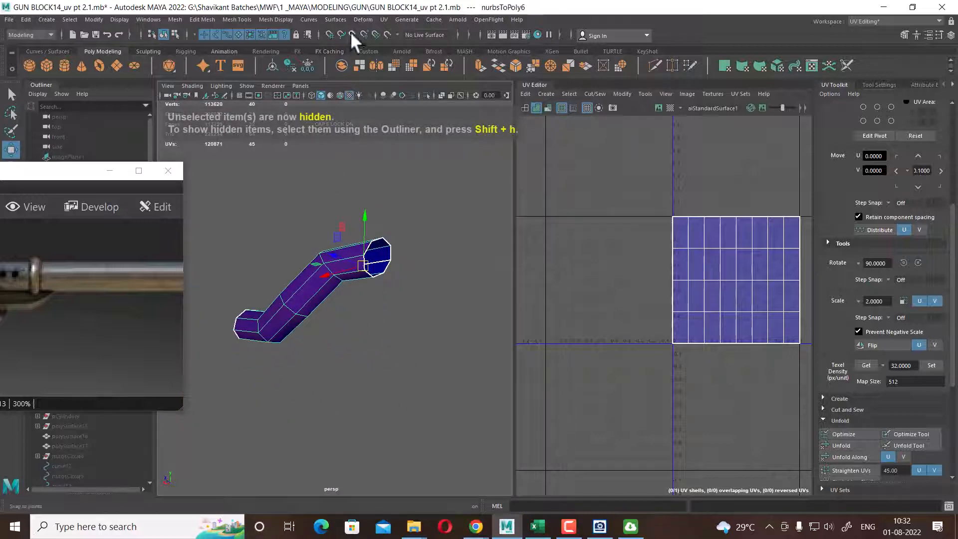
left_click(382, 19)
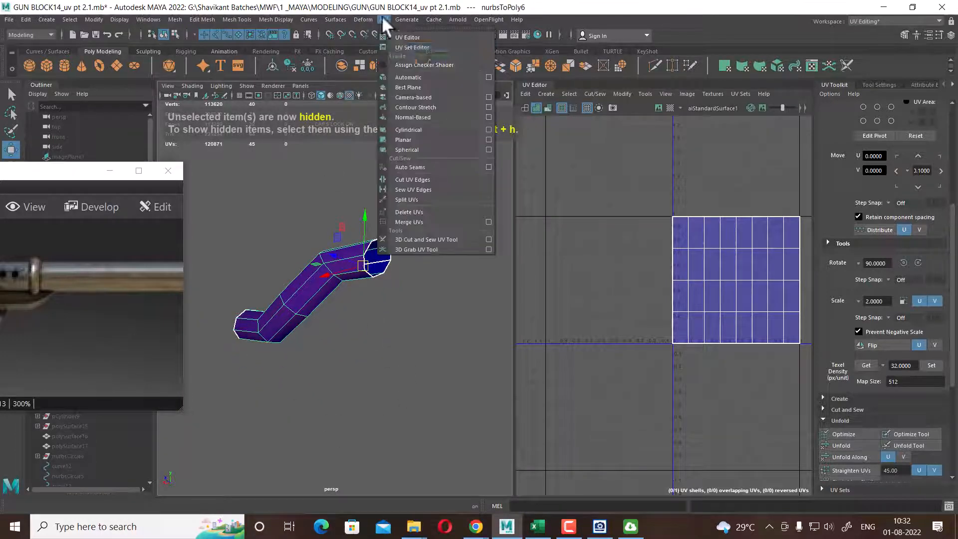
left_click(427, 89)
Select one lengthwise edge line on the pipe and cut its UVs there
left_click_drag(418, 219, 376, 246, "alt")
right_click_drag(400, 201, 400, 173)
left_click_drag(410, 185, 291, 237, "alt")
double_click(286, 241)
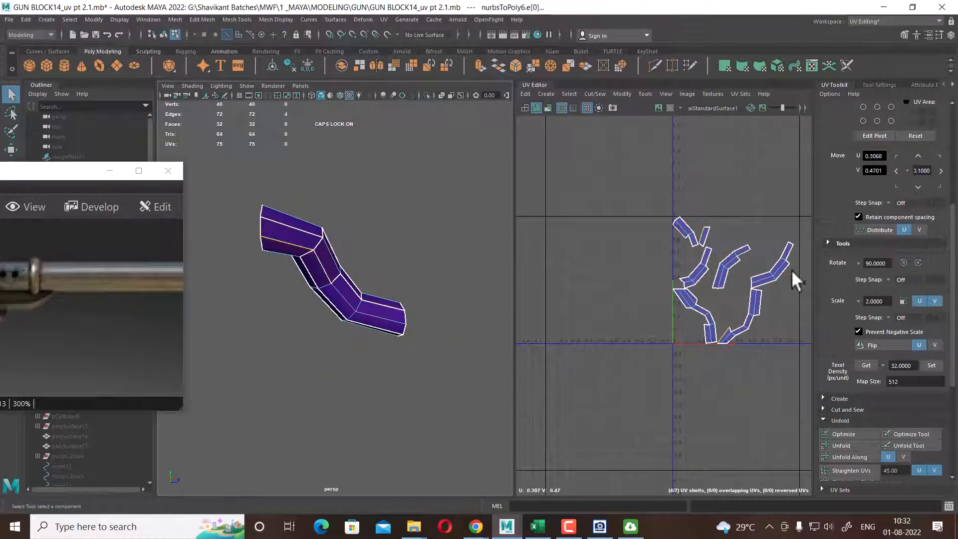
right_click_drag(743, 202, 673, 210, "shift")
key("w")
scroll(689, 200, "down", 2)
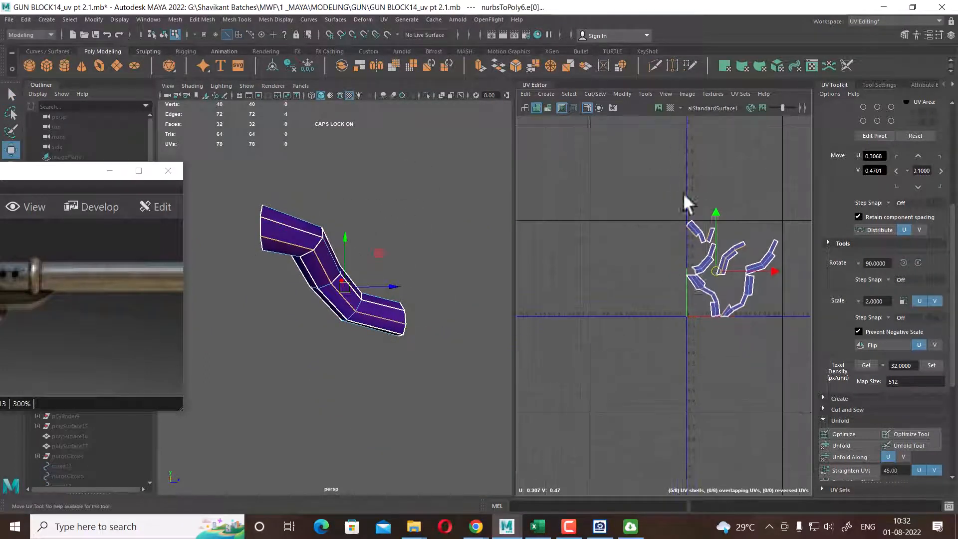
Join the pipe's scattered UV pieces into a single shell and unfold it
left_click_drag(649, 203, 810, 402)
right_click_drag(761, 226, 589, 320, "shift")
right_click_drag(719, 283, 779, 286, "shift")
left_click_drag(765, 201, 673, 310)
right_click_drag(744, 215, 369, 228, "shift")
scroll(648, 223, "up", 5)
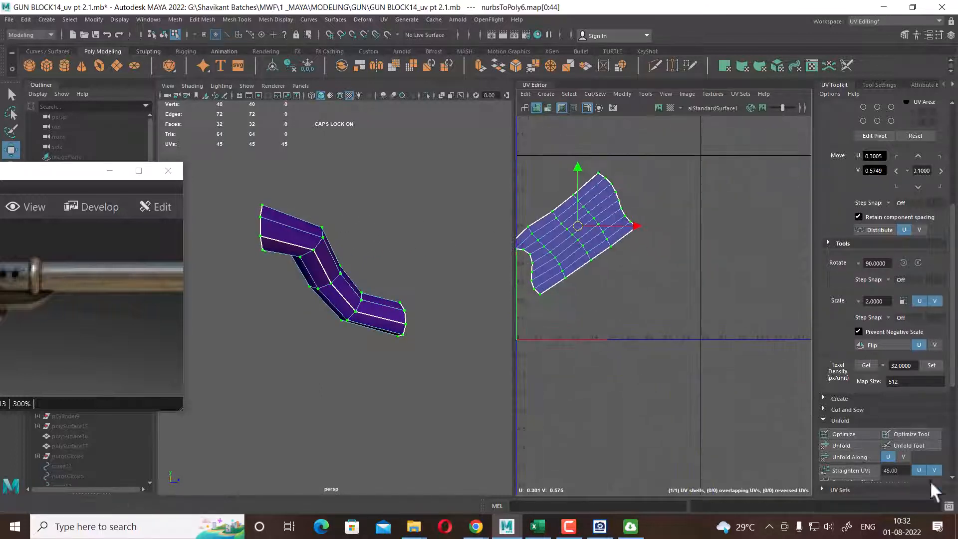
Straighten the pipe's UV shell, including Straighten UVs at 45 degrees in both U and V
scroll(855, 354, "down", 3)
left_click(856, 360)
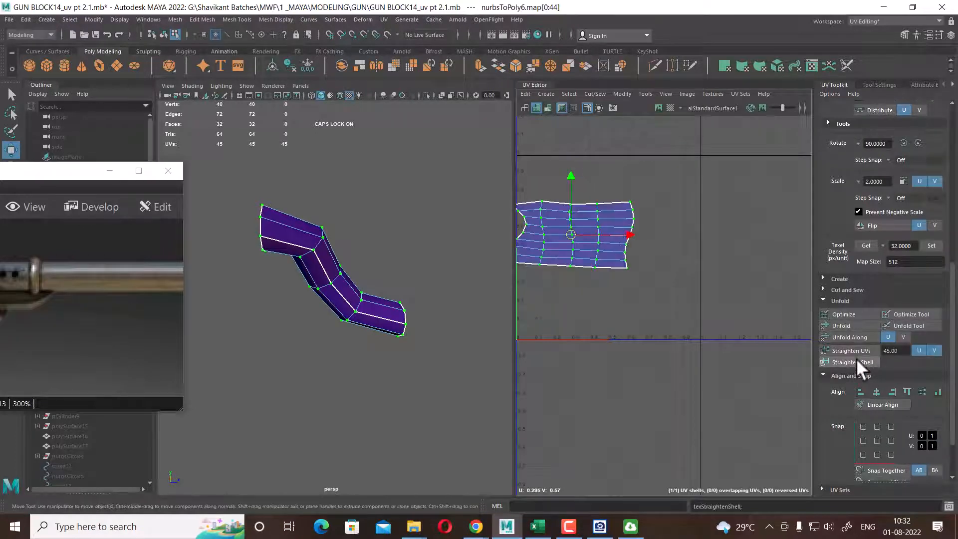
middle_click_drag(661, 293, 718, 327, "alt")
scroll(708, 329, "up", 2)
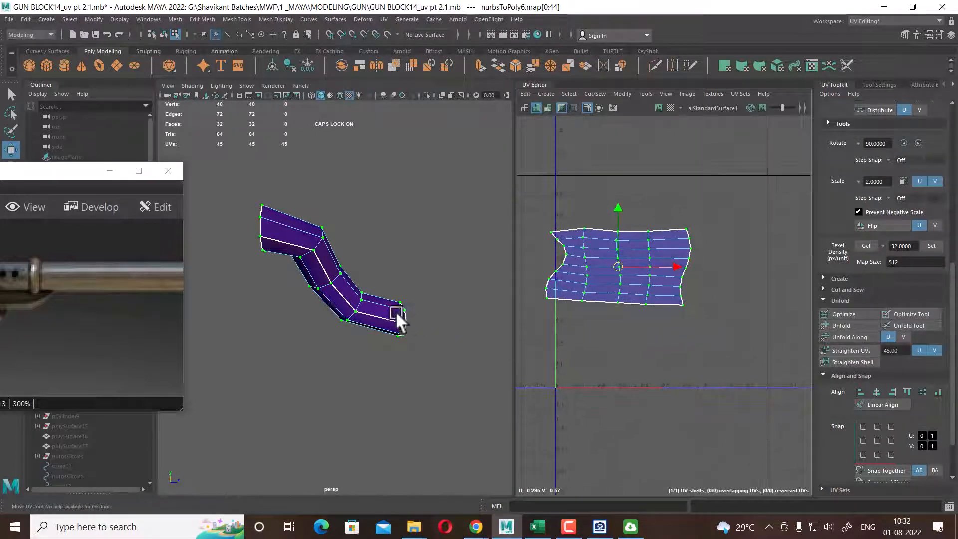
left_click_drag(395, 310, 516, 318, "alt")
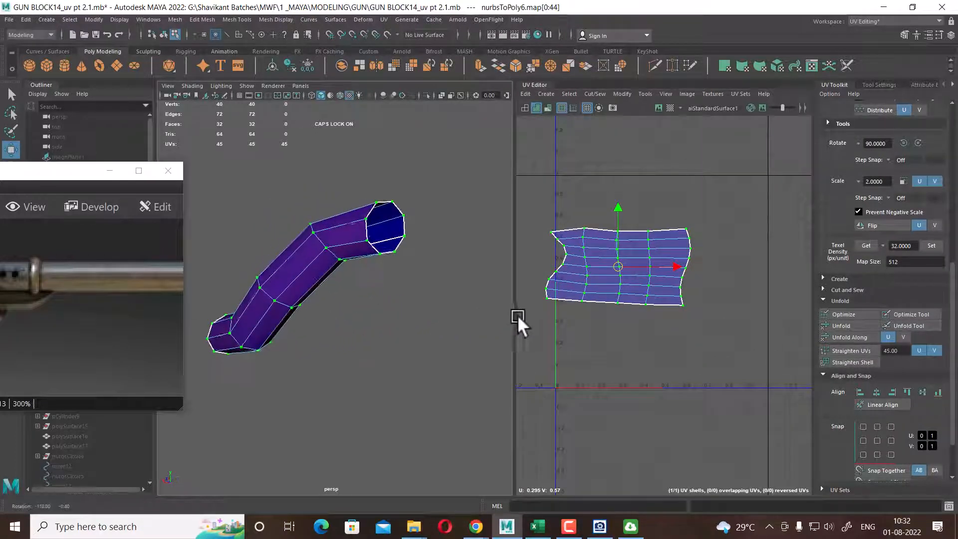
left_click(861, 349)
Turn on textured display and assign the existing pasted__color_checker material to the pipe
left_click_drag(334, 306, 336, 279, "alt")
right_click_drag(338, 241, 427, 506)
right_click_drag(322, 275, 376, 259)
left_click(329, 309)
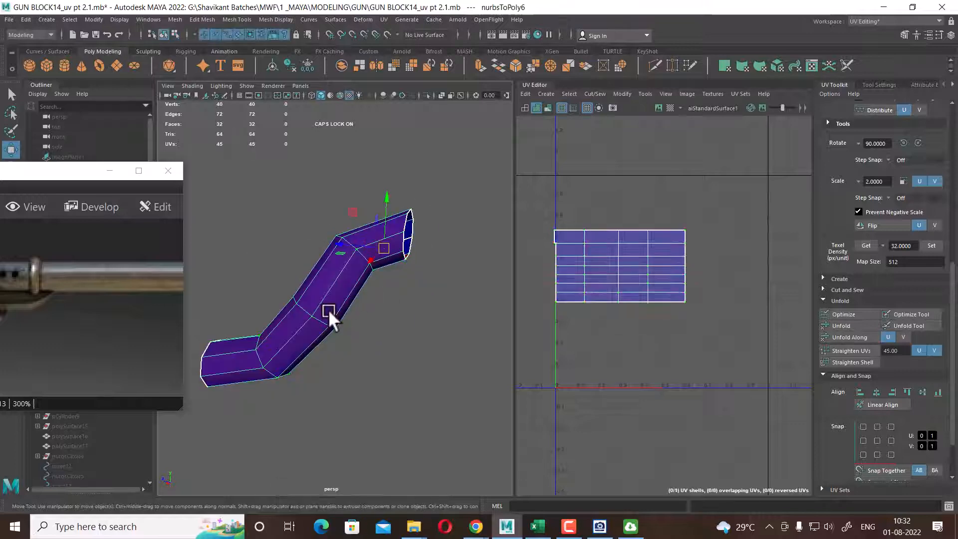
key("6")
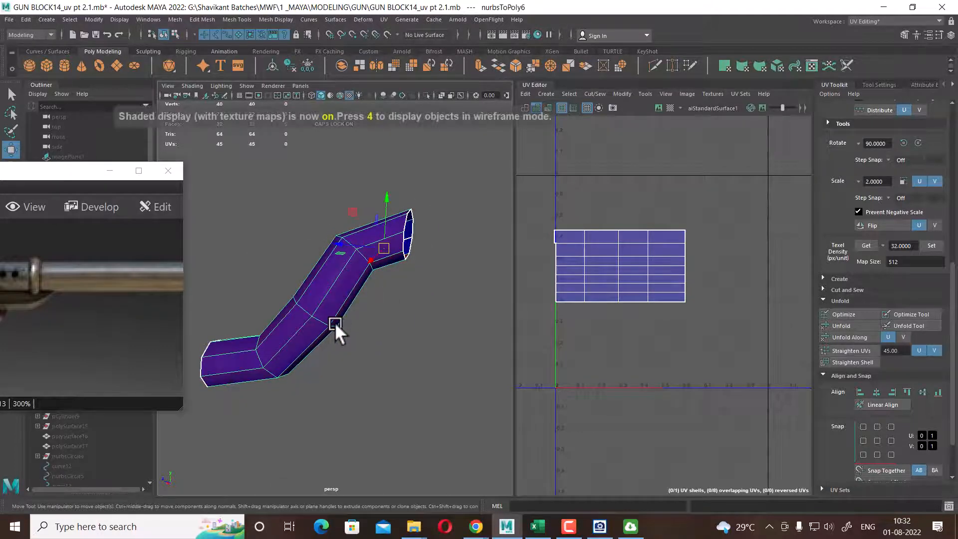
key("4")
key("5")
key("6")
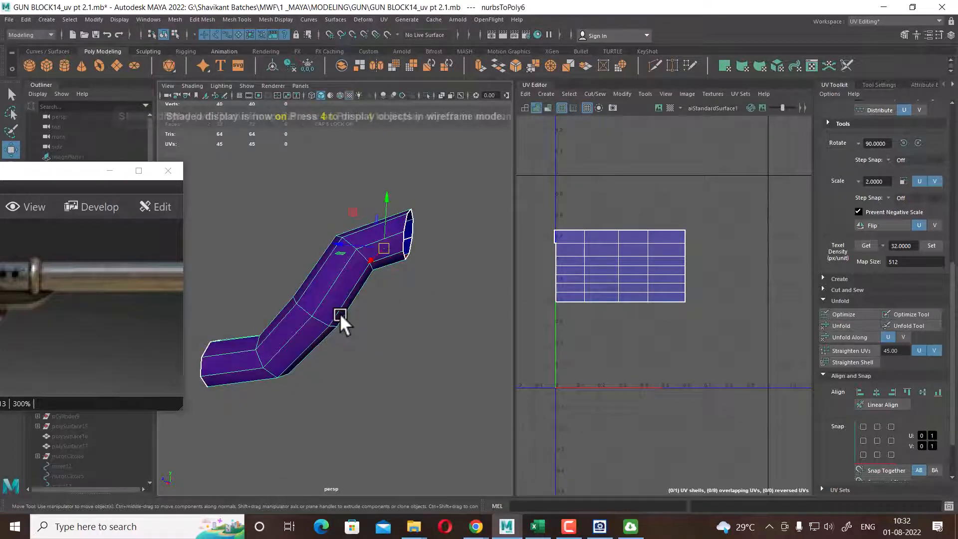
right_click_drag(329, 240, 328, 289)
mouse_move(370, 515)
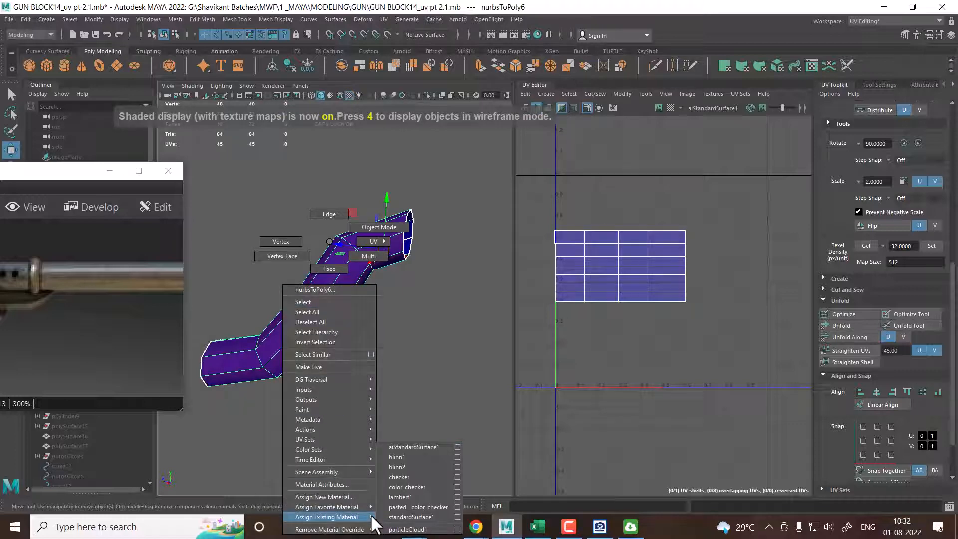
left_click(411, 507)
left_click(438, 408)
Check the checker pattern along the pipe from several sides with smooth preview on
left_click_drag(438, 409, 358, 343, "alt")
left_click(345, 328)
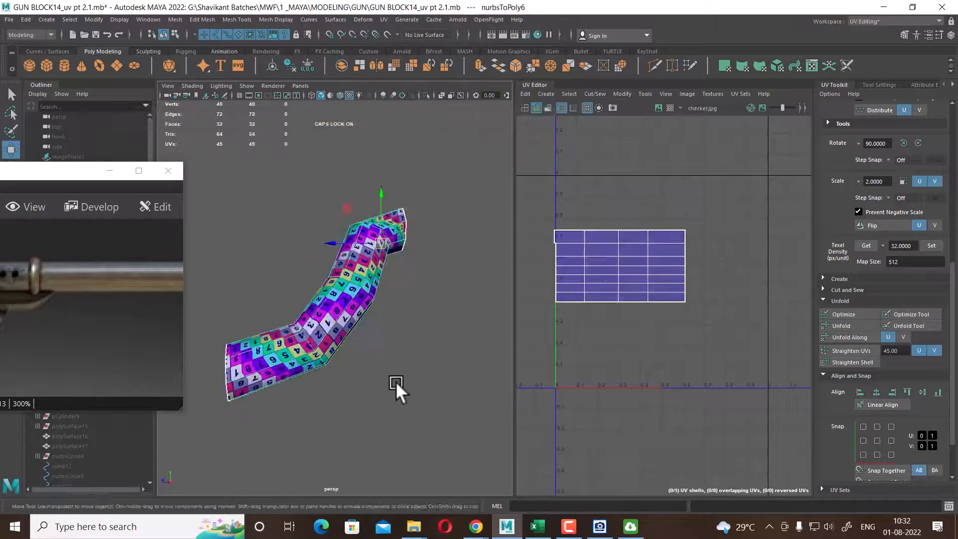
left_click(400, 395)
left_click_drag(400, 395, 367, 380, "alt")
left_click(360, 333)
scroll(674, 399, "down", 2)
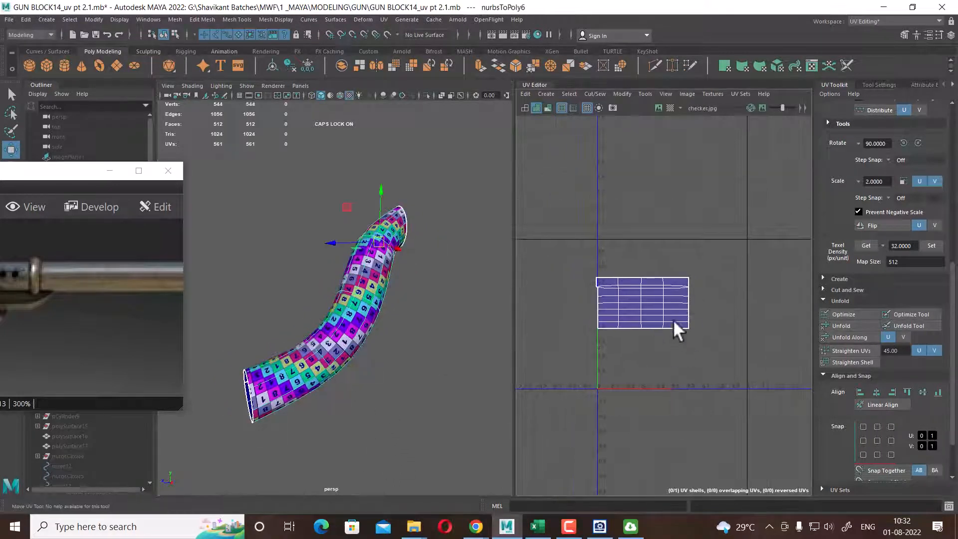
Examine the narrow upper UV row and its lengthwise edges on the pipe, with smooth preview on and off
scroll(672, 319, "up", 2)
right_click_drag(668, 306, 726, 279)
scroll(730, 254, "up", 2)
middle_click_drag(708, 274, 719, 294, "alt")
scroll(718, 294, "up", 2)
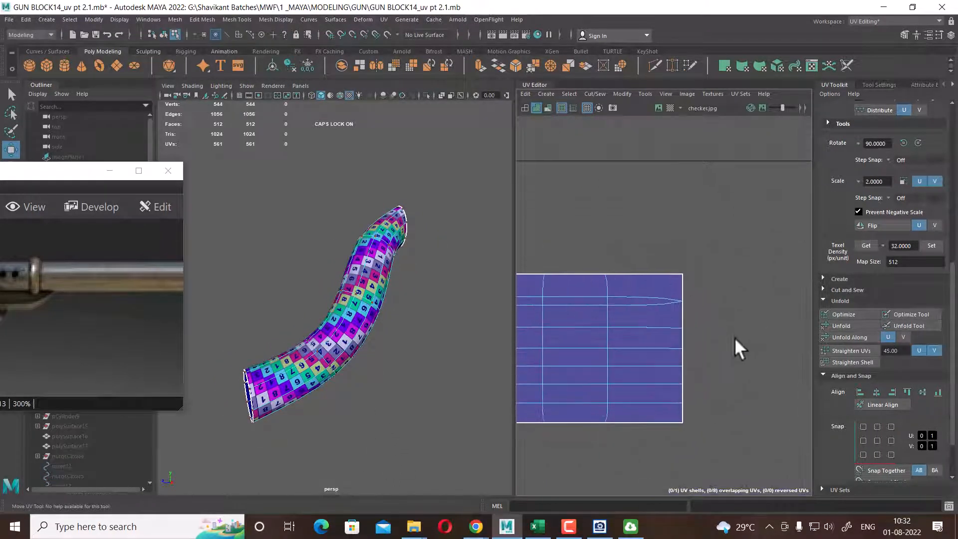
right_click_drag(690, 296, 692, 270)
double_click(637, 302)
key("w")
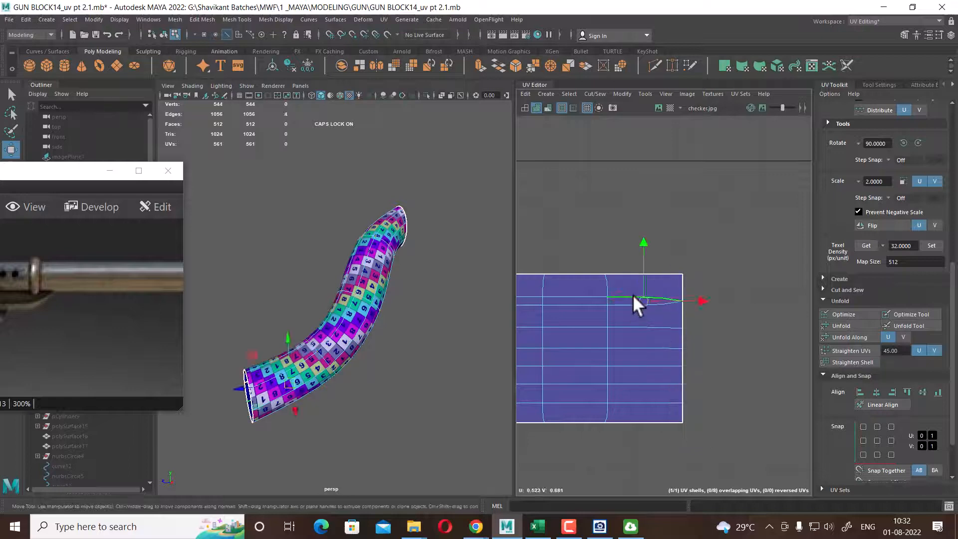
left_click_drag(298, 344, 408, 325, "alt")
right_click_drag(408, 325, 468, 350, "alt")
left_click_drag(468, 350, 414, 329, "alt")
key("1")
right_click_drag(631, 352, 613, 334, "alt")
middle_click_drag(625, 349, 777, 322, "alt")
right_click_drag(776, 322, 721, 298, "alt")
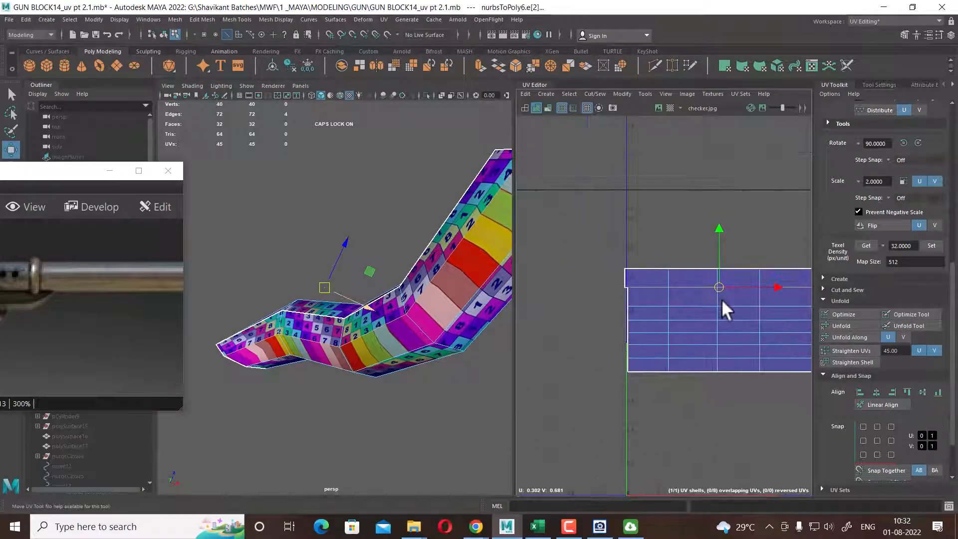
Unfold the upper three rows of the pipe's UVs, and straighten all UVs of the shell
middle_click_drag(729, 313, 617, 331, "alt")
right_click_drag(617, 330, 661, 303, "alt")
middle_click_drag(664, 301, 699, 295, "alt")
right_click_drag(699, 293, 763, 284)
left_click_drag(771, 256, 554, 307)
right_click_drag(704, 257, 703, 253, "shift")
right_click_drag(657, 254, 621, 232, "shift")
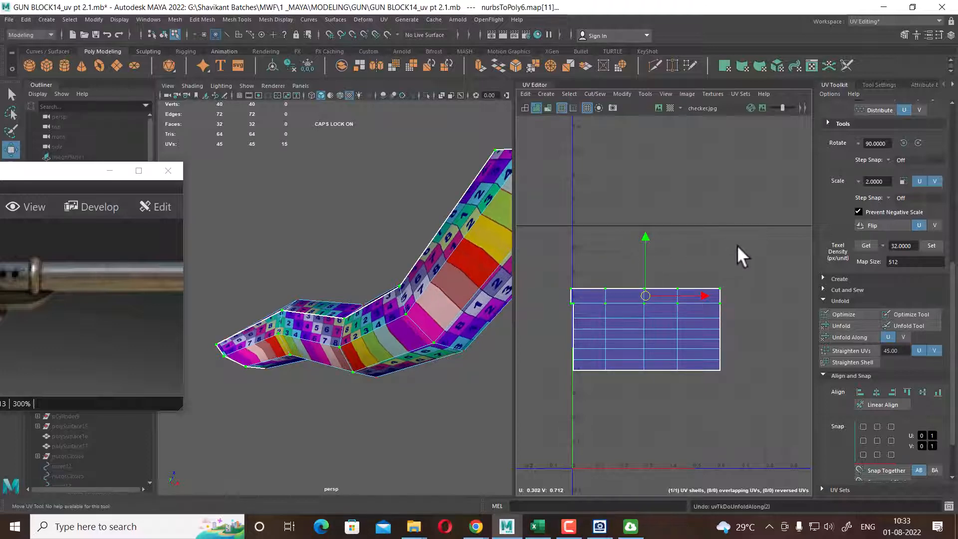
right_click_drag(682, 246, 635, 258, "shift")
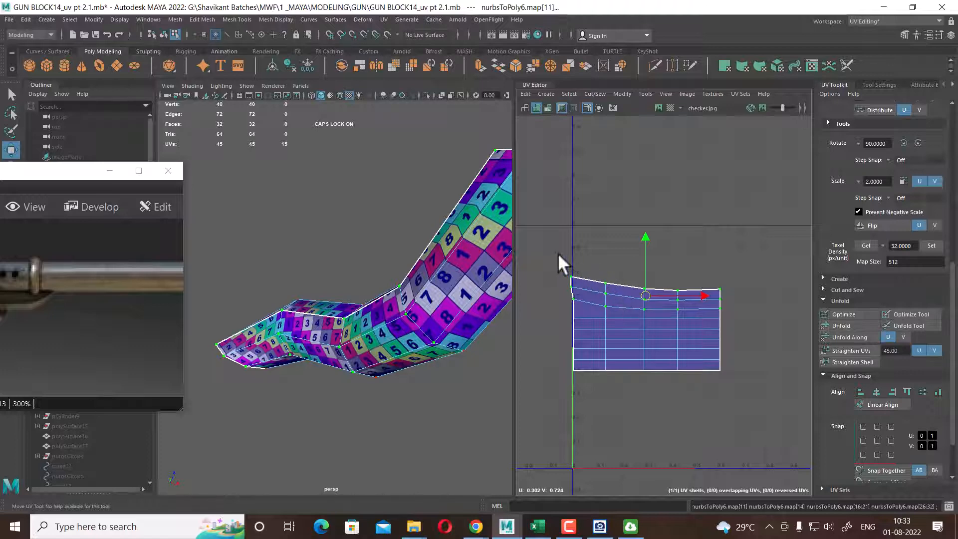
left_click_drag(557, 253, 733, 397)
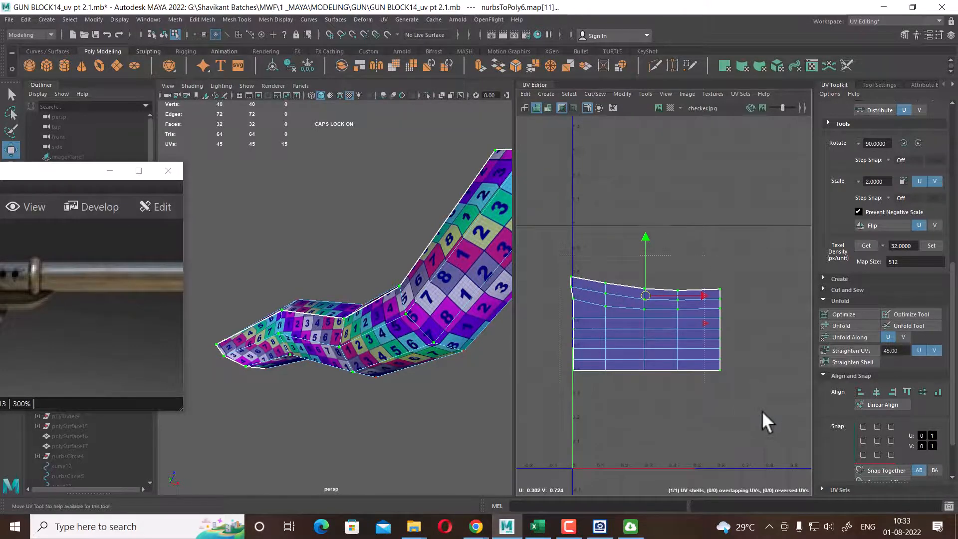
left_click(864, 346)
Turn on smooth preview for the pipe in object mode, and show the rest of the gun again
left_click_drag(432, 343, 175, 394, "alt")
scroll(362, 330, "down", 2)
right_click_drag(363, 330, 452, 197)
left_click(453, 196)
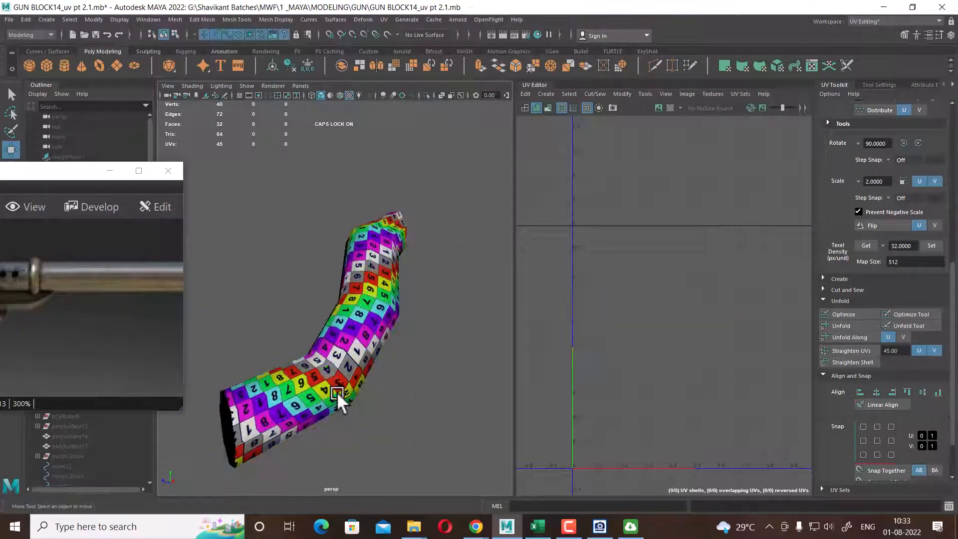
left_click(337, 391)
left_click(421, 430)
left_click(301, 394)
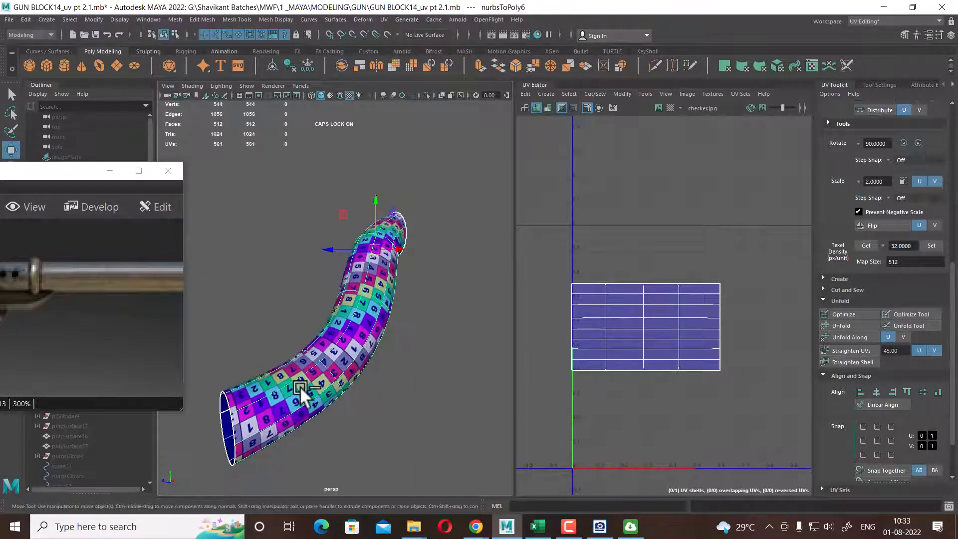
key("ctrl+1")
scroll(342, 397, "down", 5)
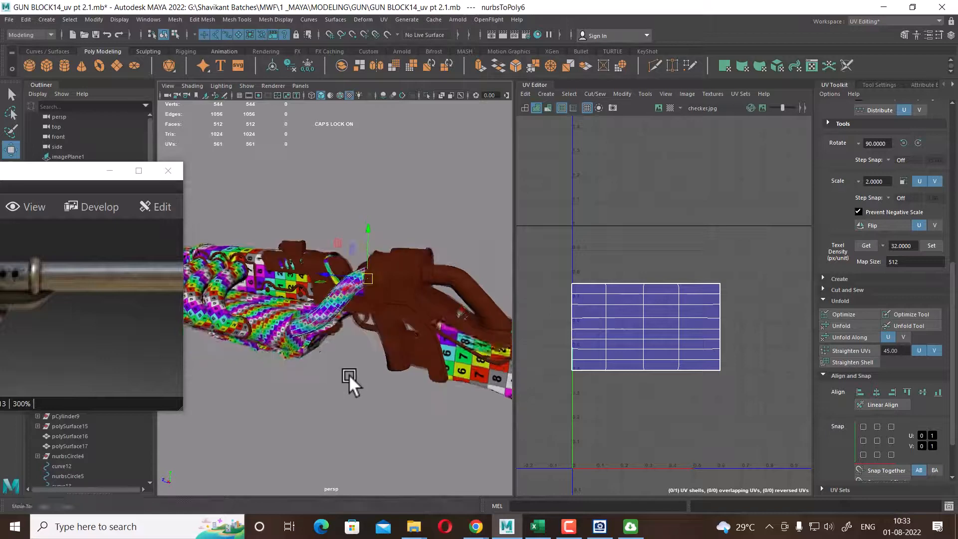